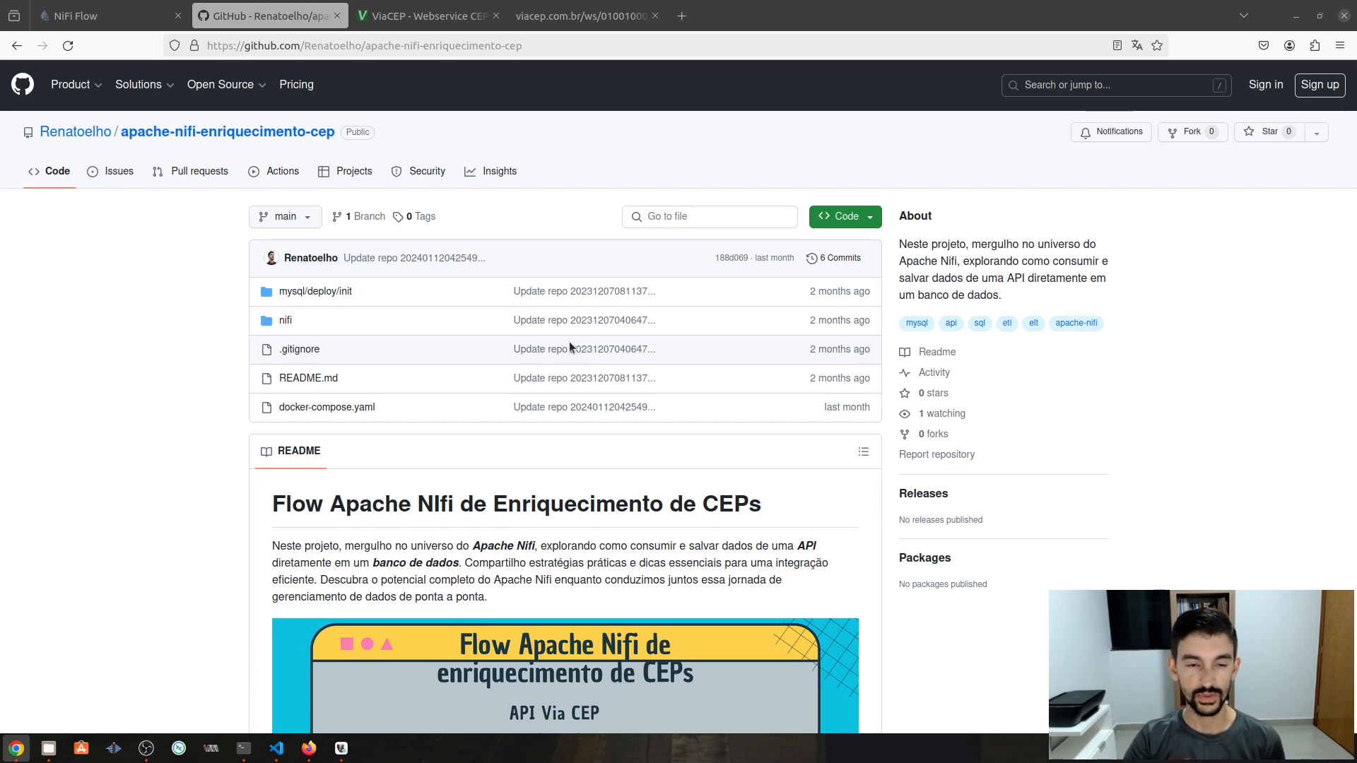
- Read through the CEP enrichment repository README, then switch to the empty NiFi Flow canvas
{"action": "scroll", "coordinate": [576, 445], "scroll_direction": "down", "scroll_amount": 2}
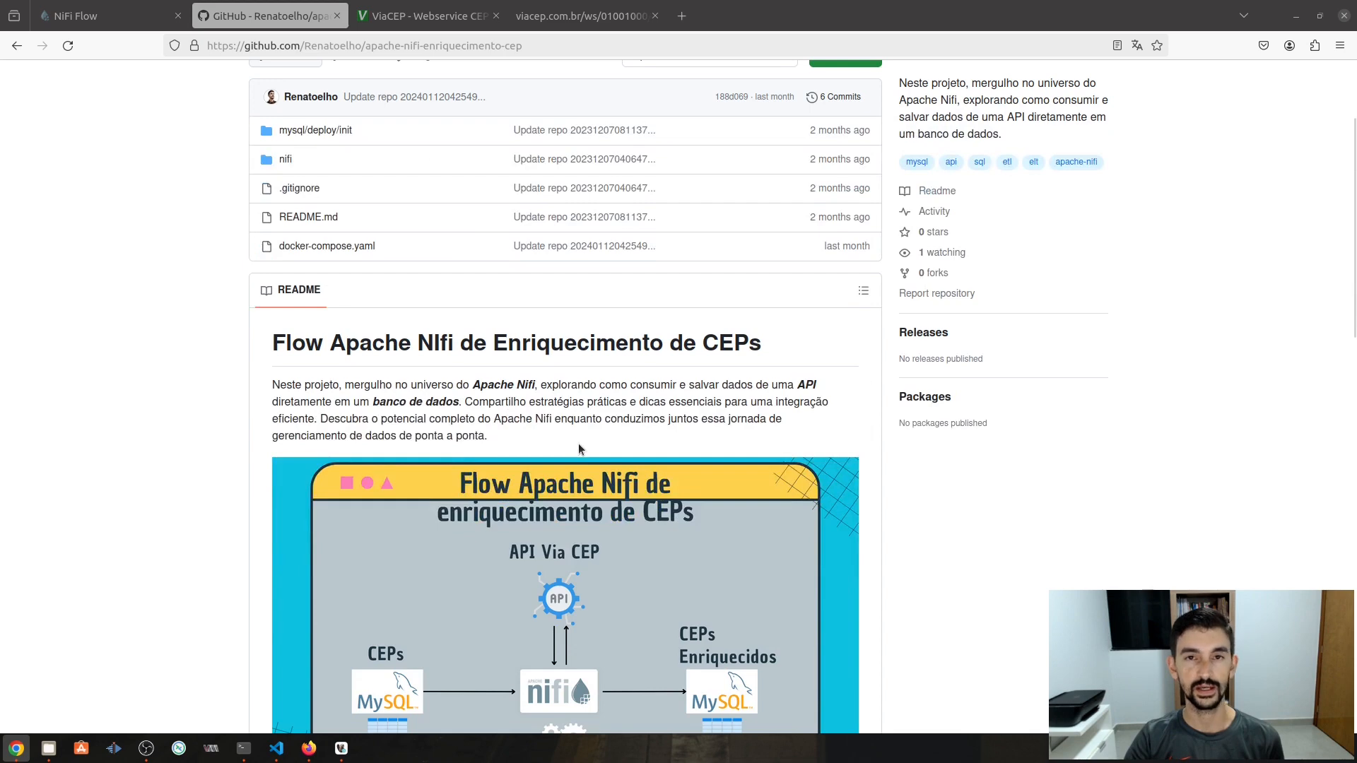
{"action": "scroll", "coordinate": [596, 451], "scroll_direction": "down", "scroll_amount": 3}
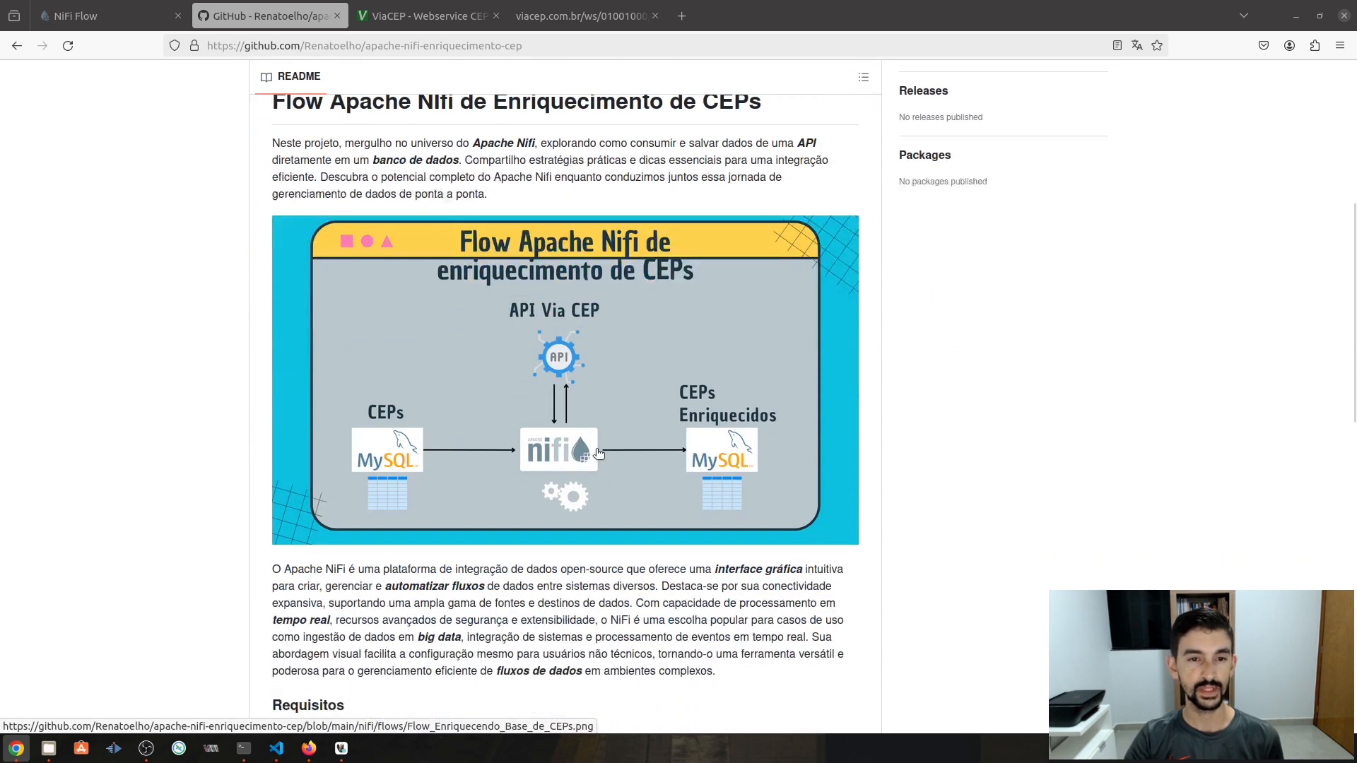
{"action": "scroll", "coordinate": [633, 424], "scroll_direction": "down", "scroll_amount": 1}
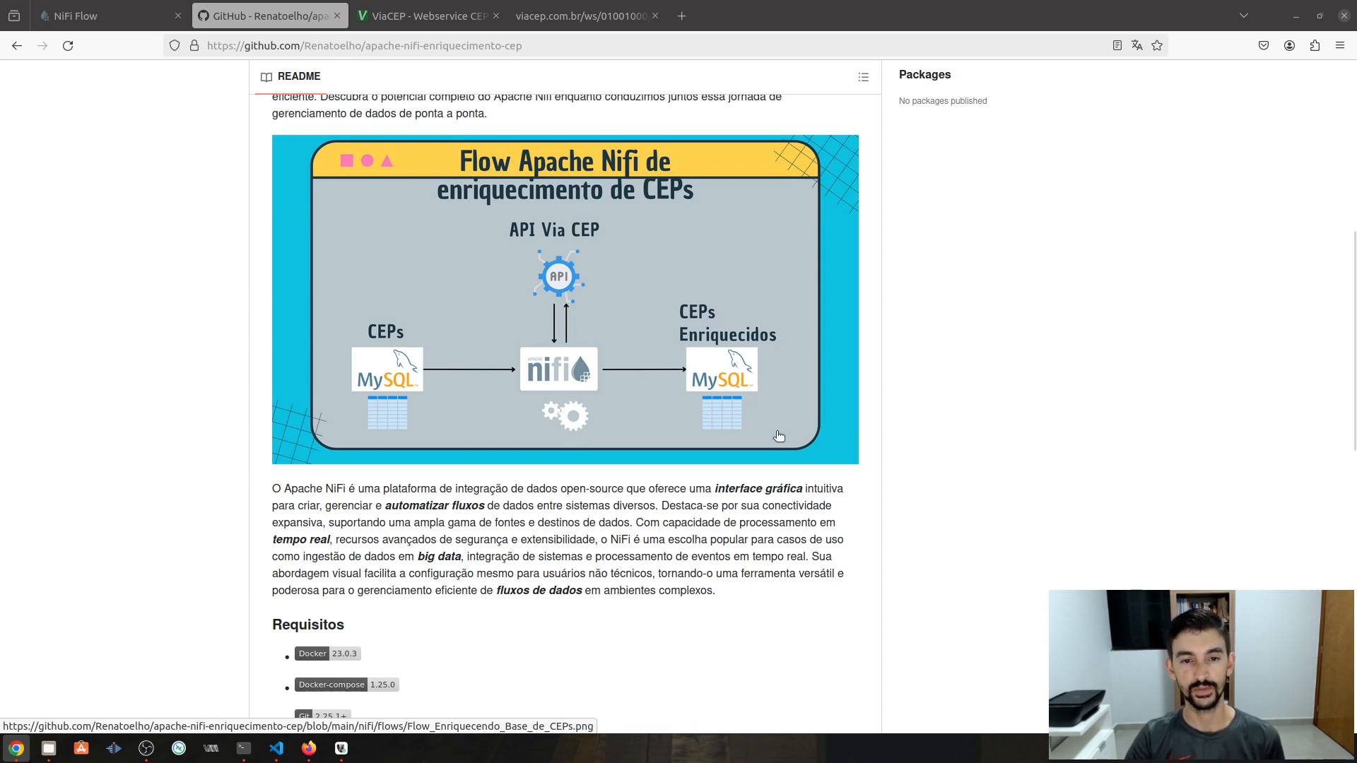
{"action": "scroll", "coordinate": [488, 378], "scroll_direction": "down", "scroll_amount": 10}
{"action": "scroll", "coordinate": [487, 371], "scroll_direction": "down", "scroll_amount": 3}
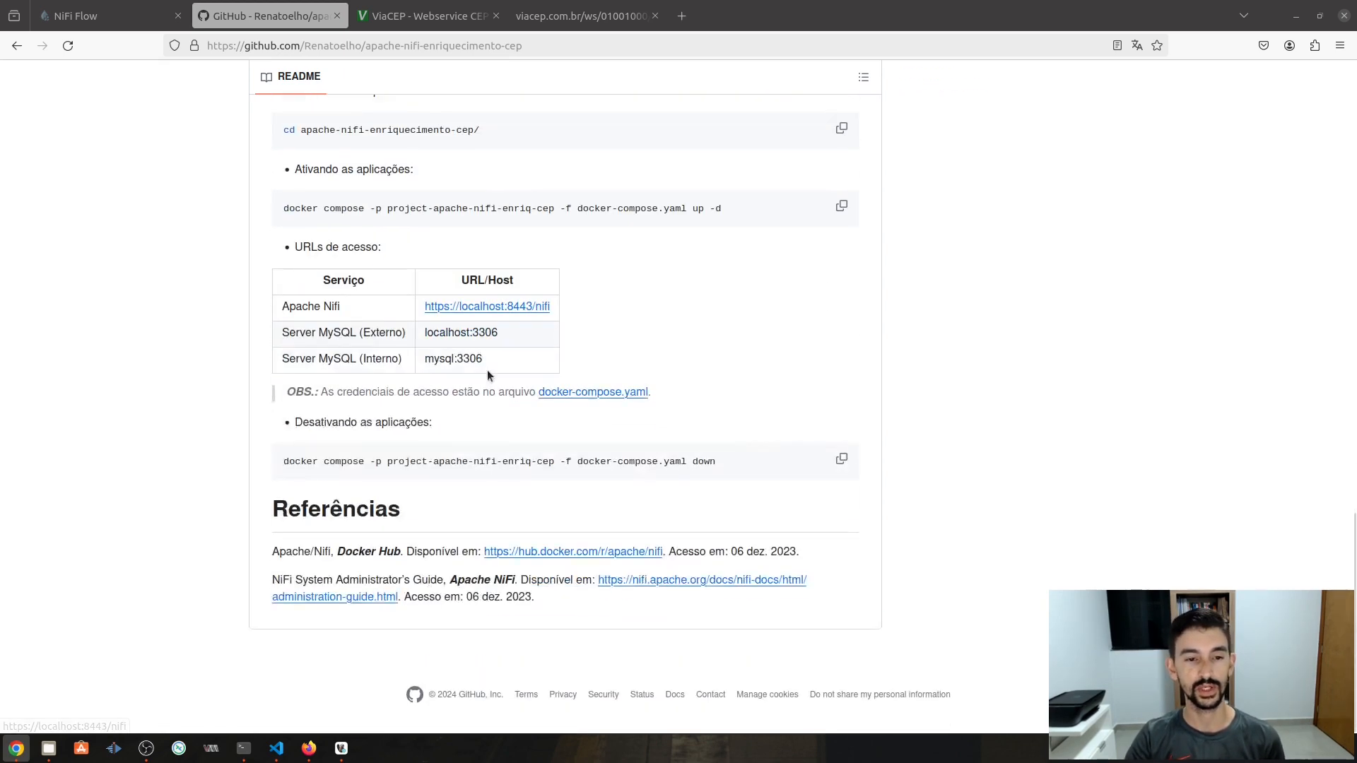
{"action": "scroll", "coordinate": [486, 370], "scroll_direction": "up", "scroll_amount": 3}
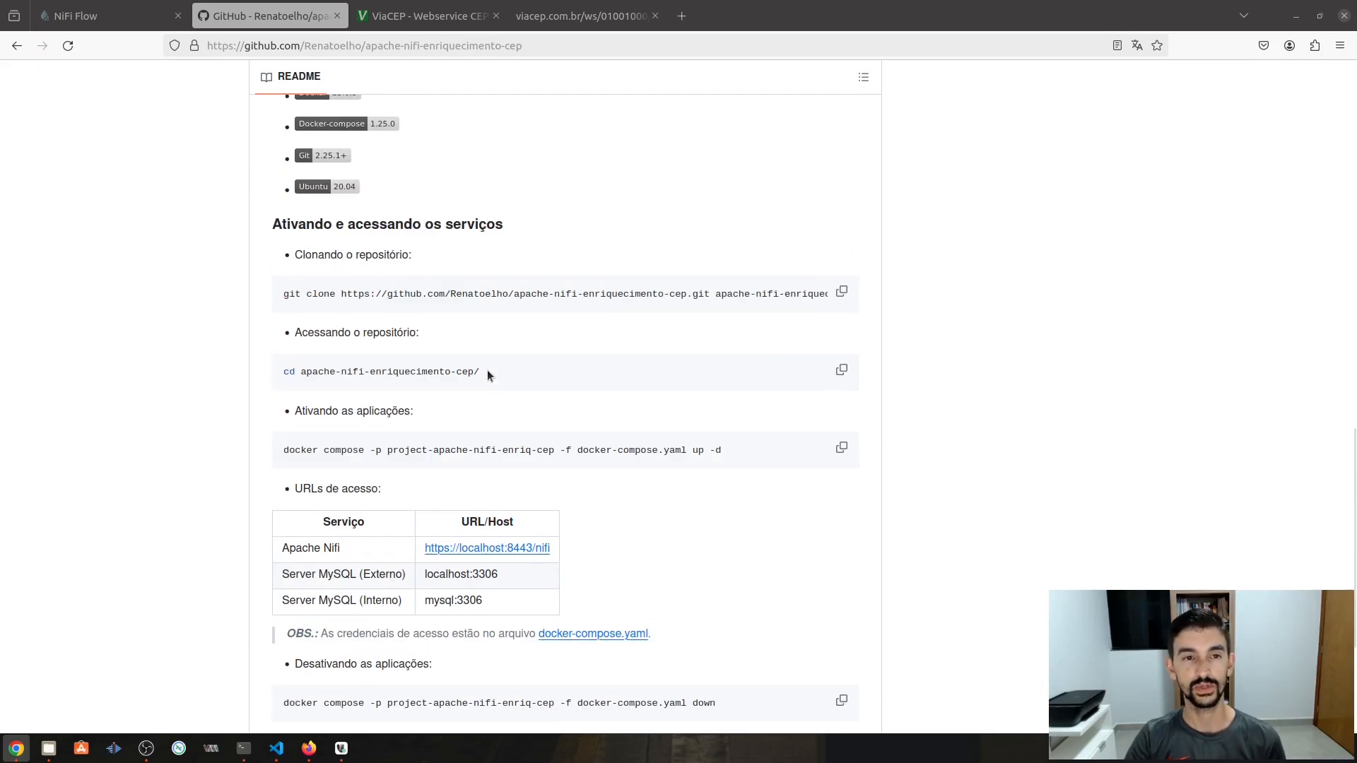
{"action": "scroll", "coordinate": [487, 371], "scroll_direction": "up", "scroll_amount": 10}
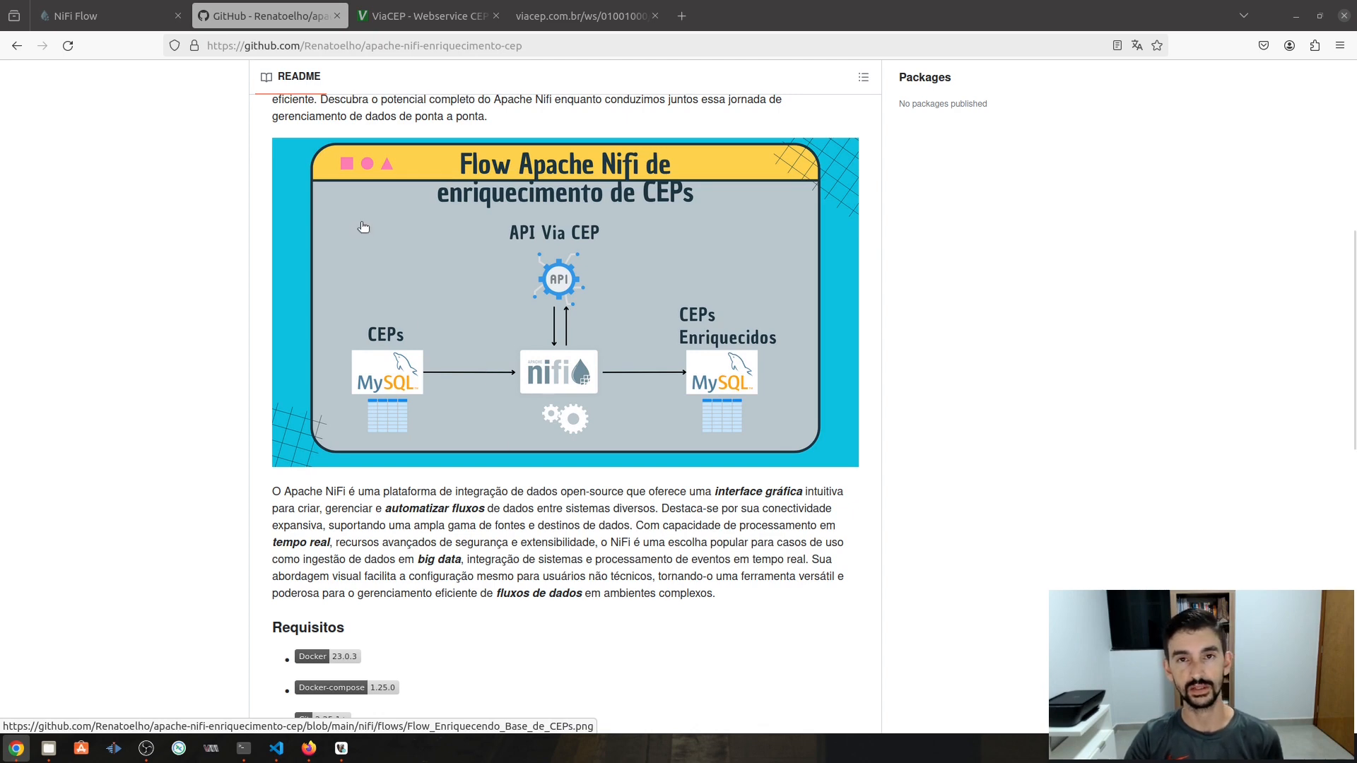
{"action": "left_click", "coordinate": [103, 15]}
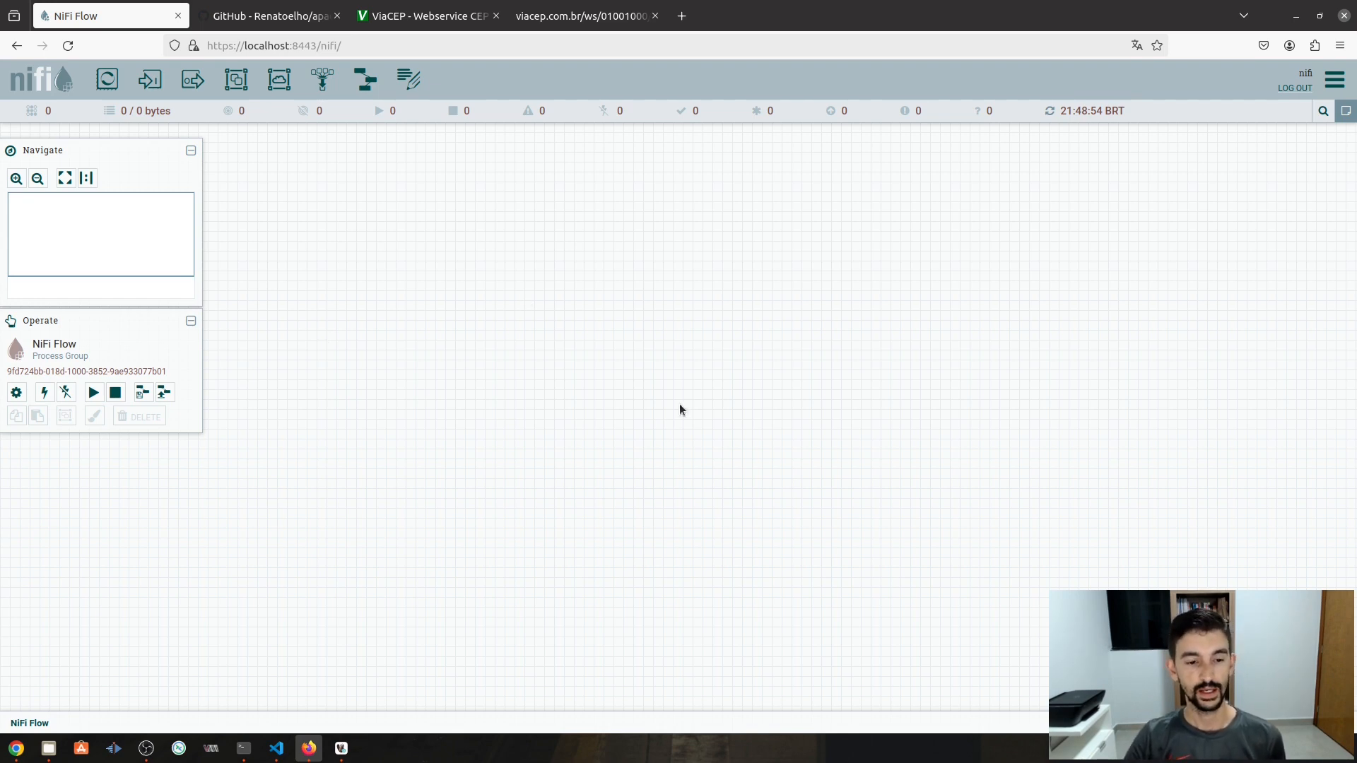
{"action": "left_click", "coordinate": [277, 749]}
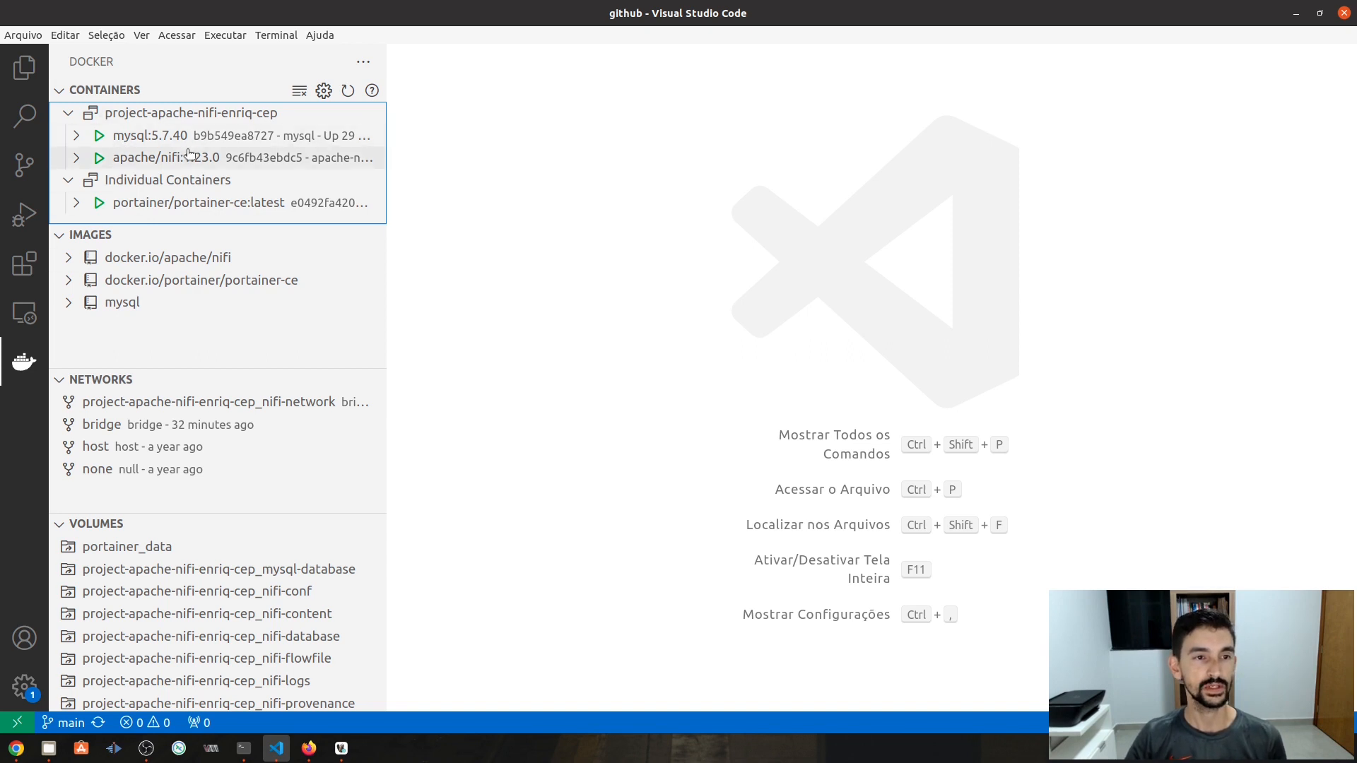
{"action": "mouse_move", "coordinate": [205, 137]}
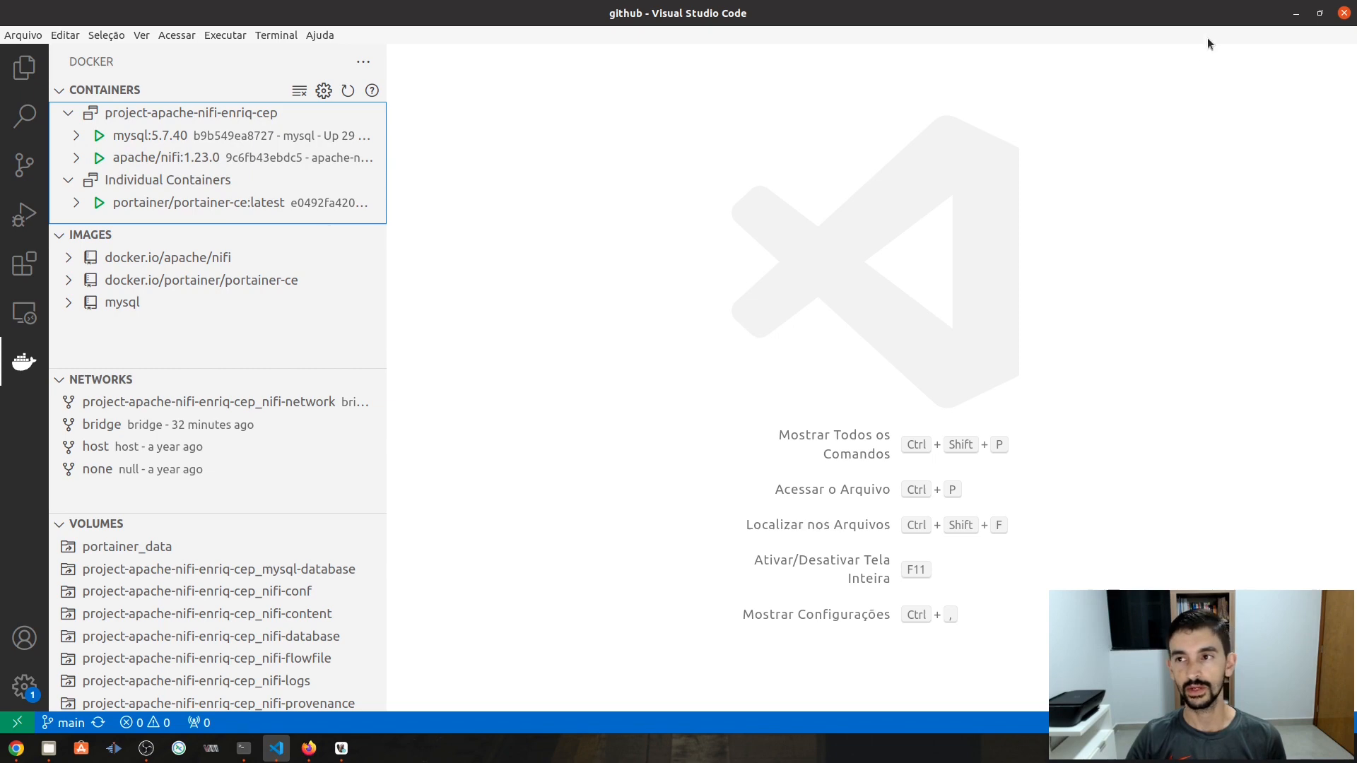
{"action": "left_click", "coordinate": [1296, 13]}
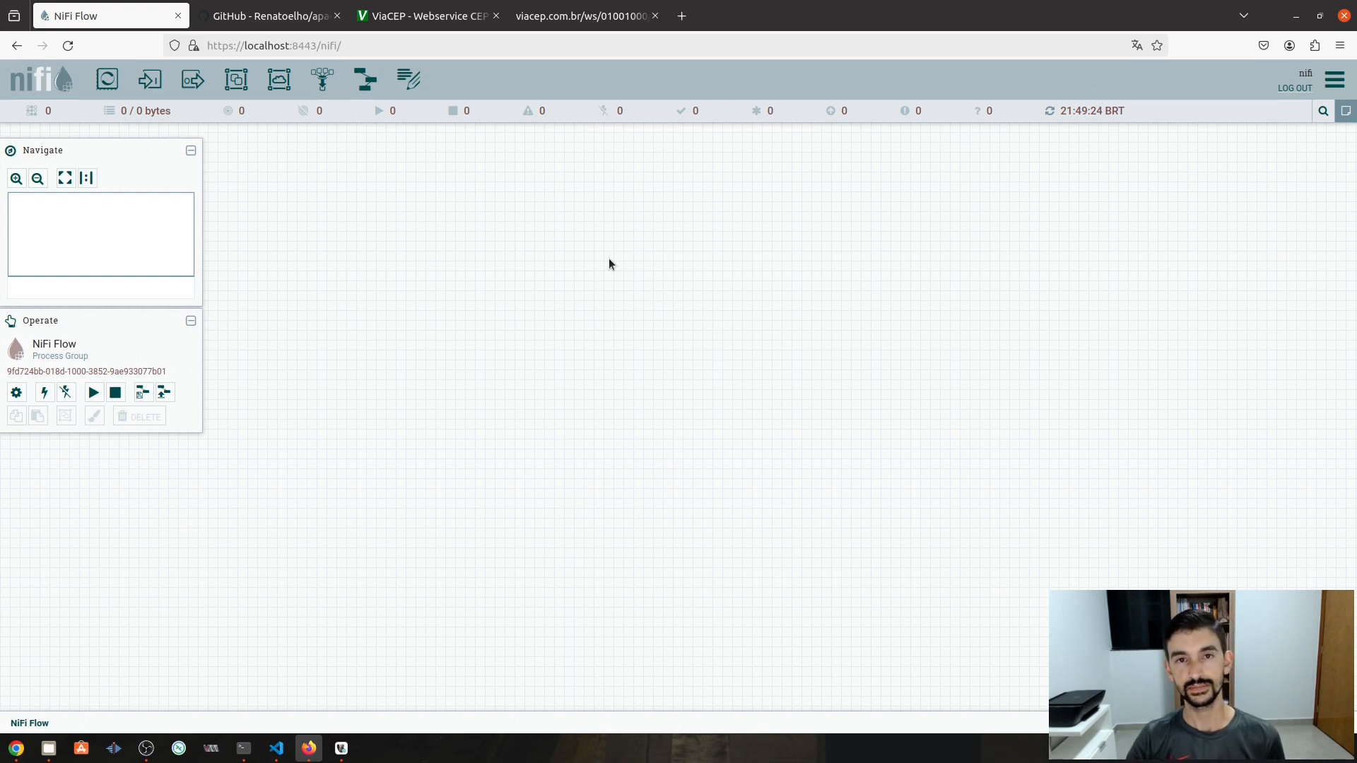
{"action": "left_click", "coordinate": [341, 748]}
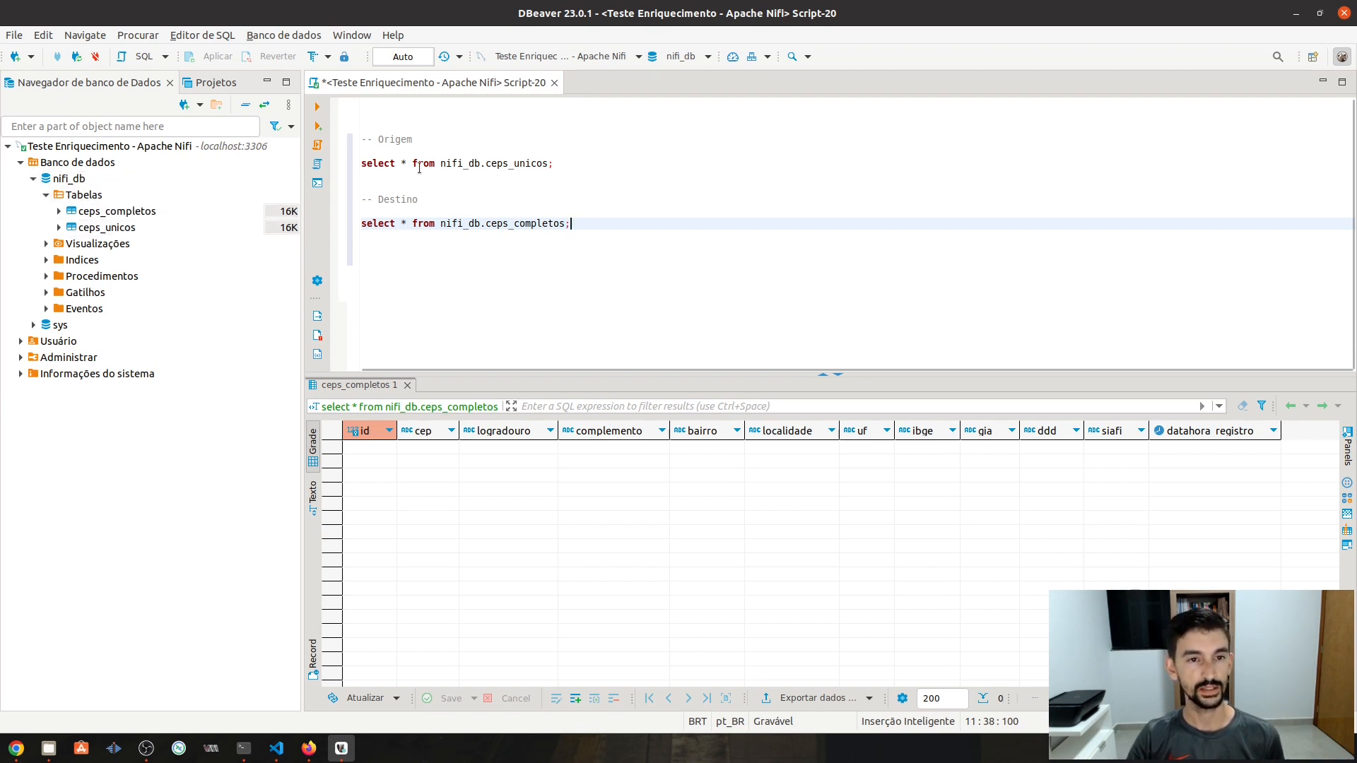
{"action": "left_click", "coordinate": [573, 163]}
{"action": "key", "text": "ctrl+Return"}
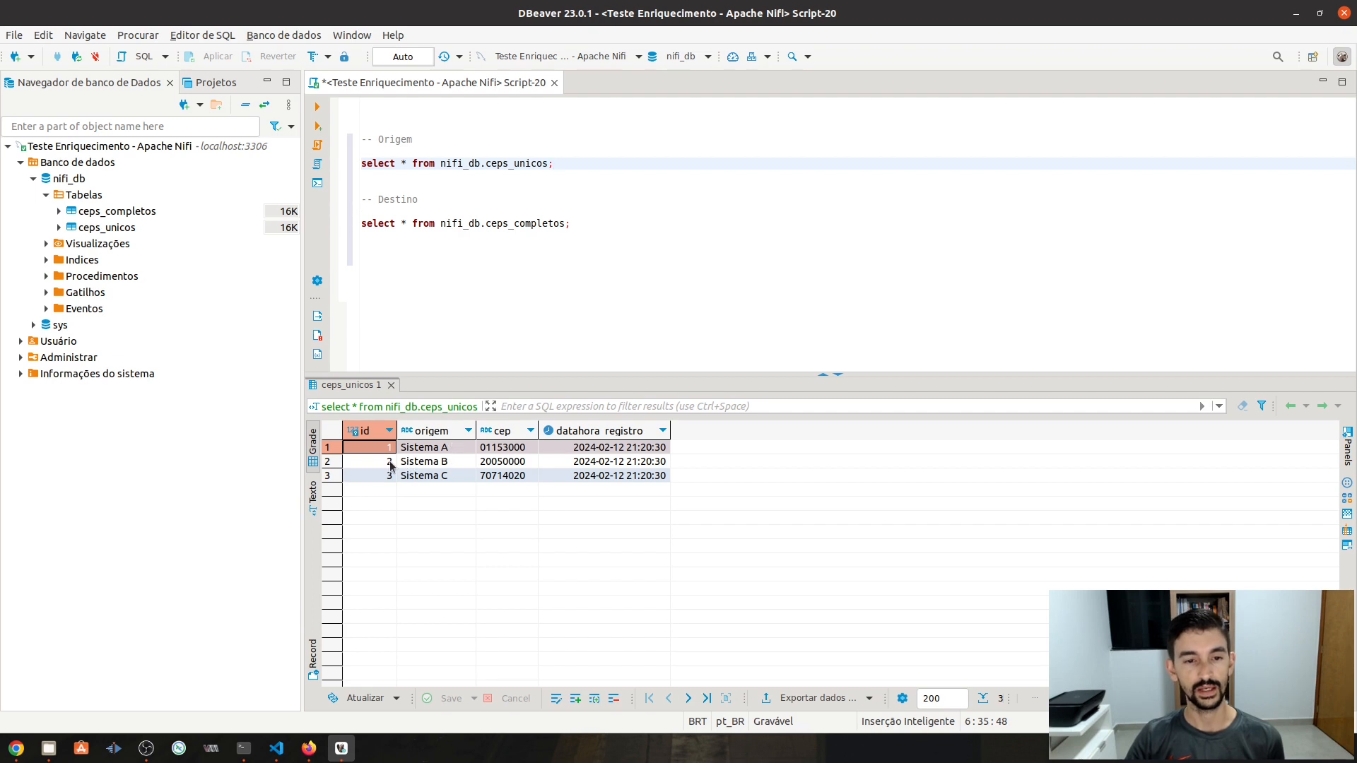
{"action": "left_click", "coordinate": [524, 451]}
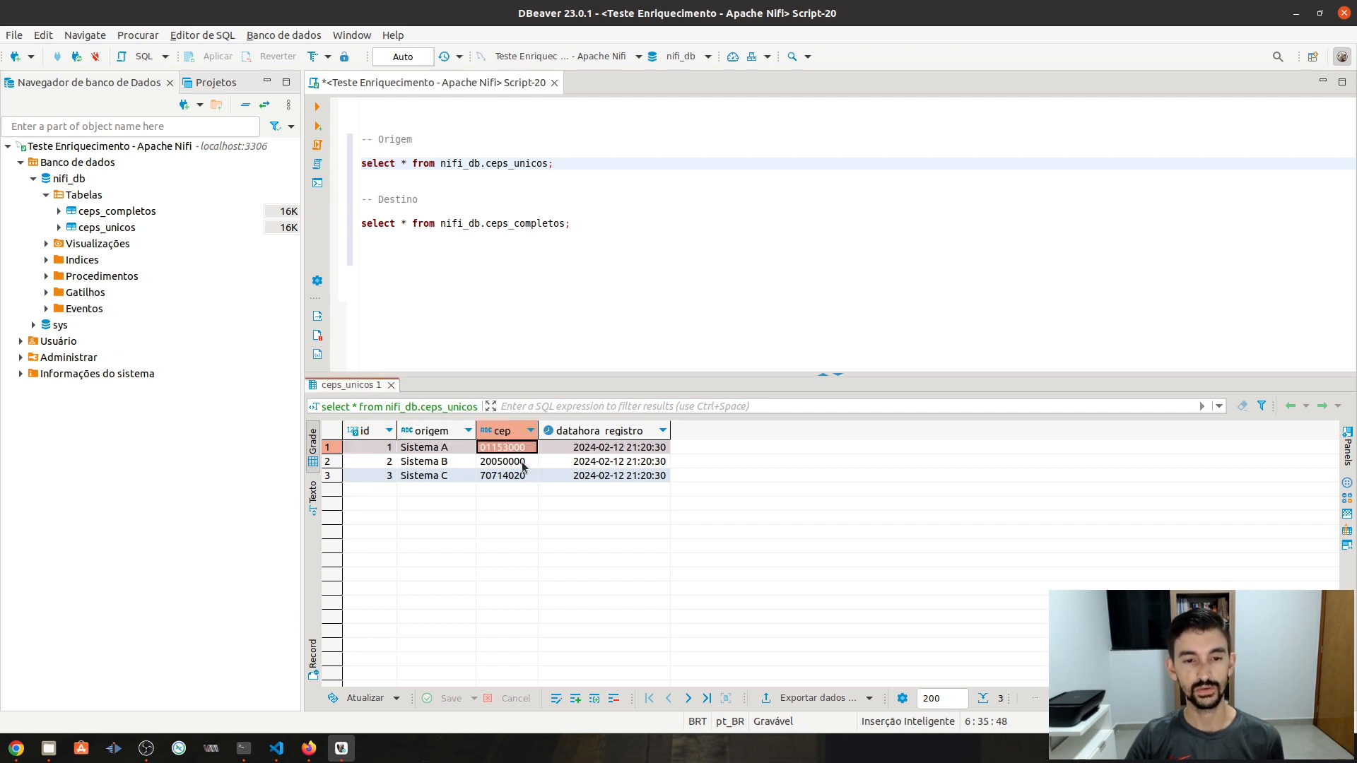
{"action": "left_click", "coordinate": [524, 466]}
{"action": "left_click", "coordinate": [525, 479]}
{"action": "left_click", "coordinate": [524, 451]}
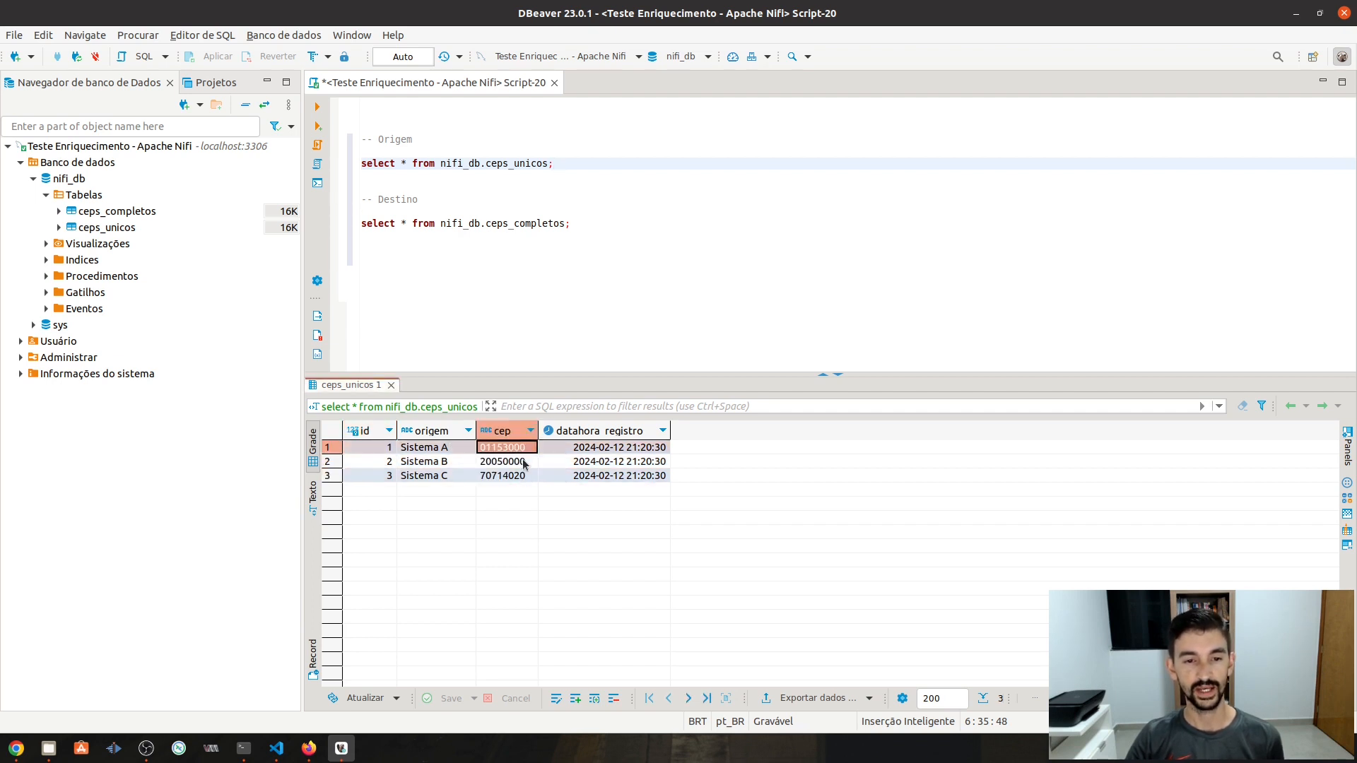
{"action": "left_click", "coordinate": [525, 463]}
{"action": "left_click", "coordinate": [530, 478]}
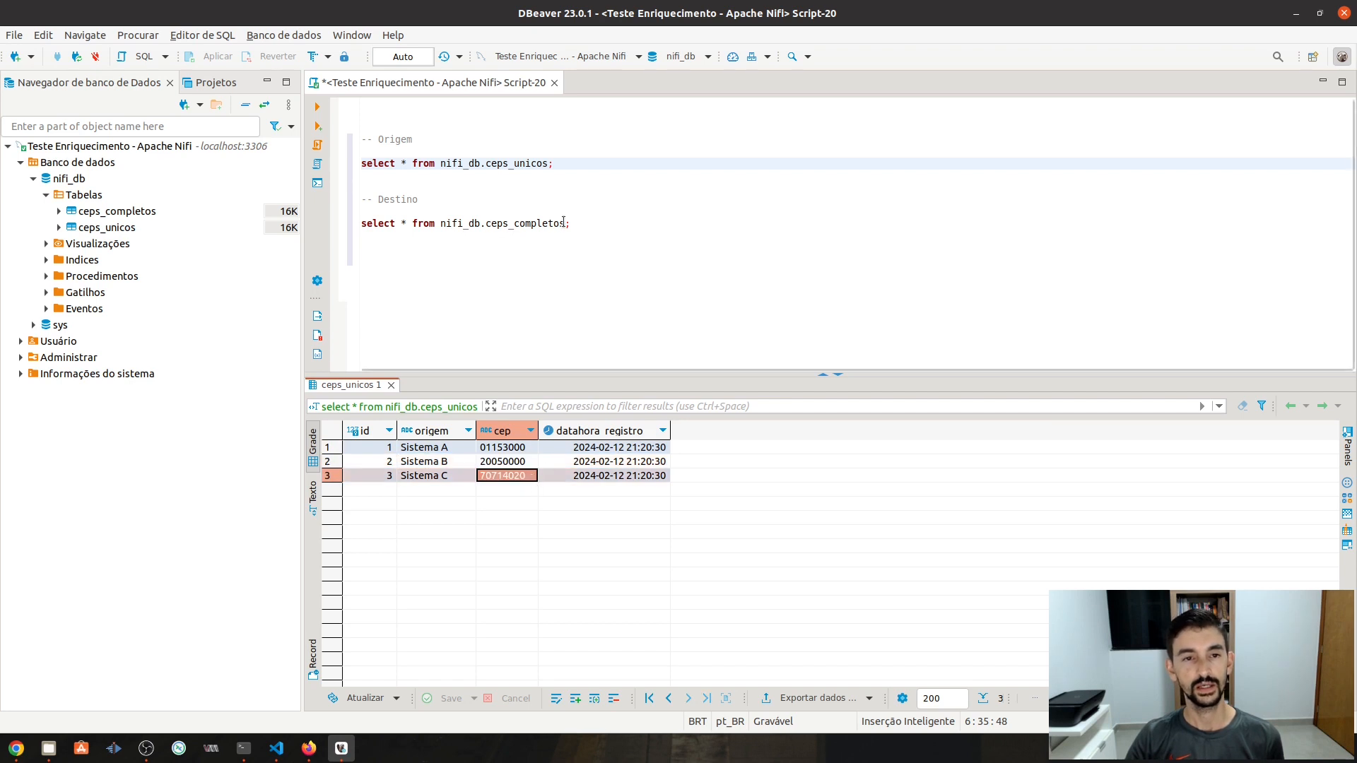
{"action": "left_click", "coordinate": [585, 224]}
{"action": "key", "text": "ctrl+Return"}
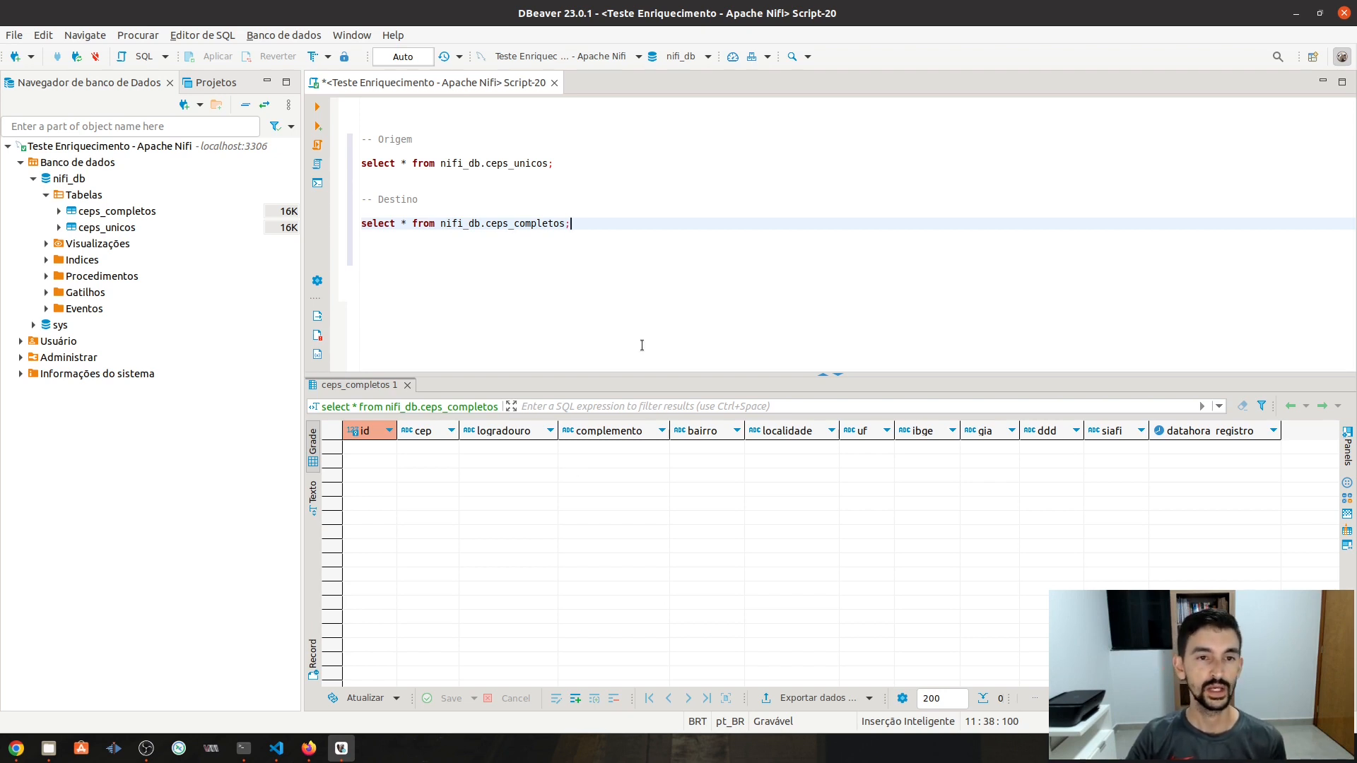
{"action": "left_click", "coordinate": [1297, 13]}
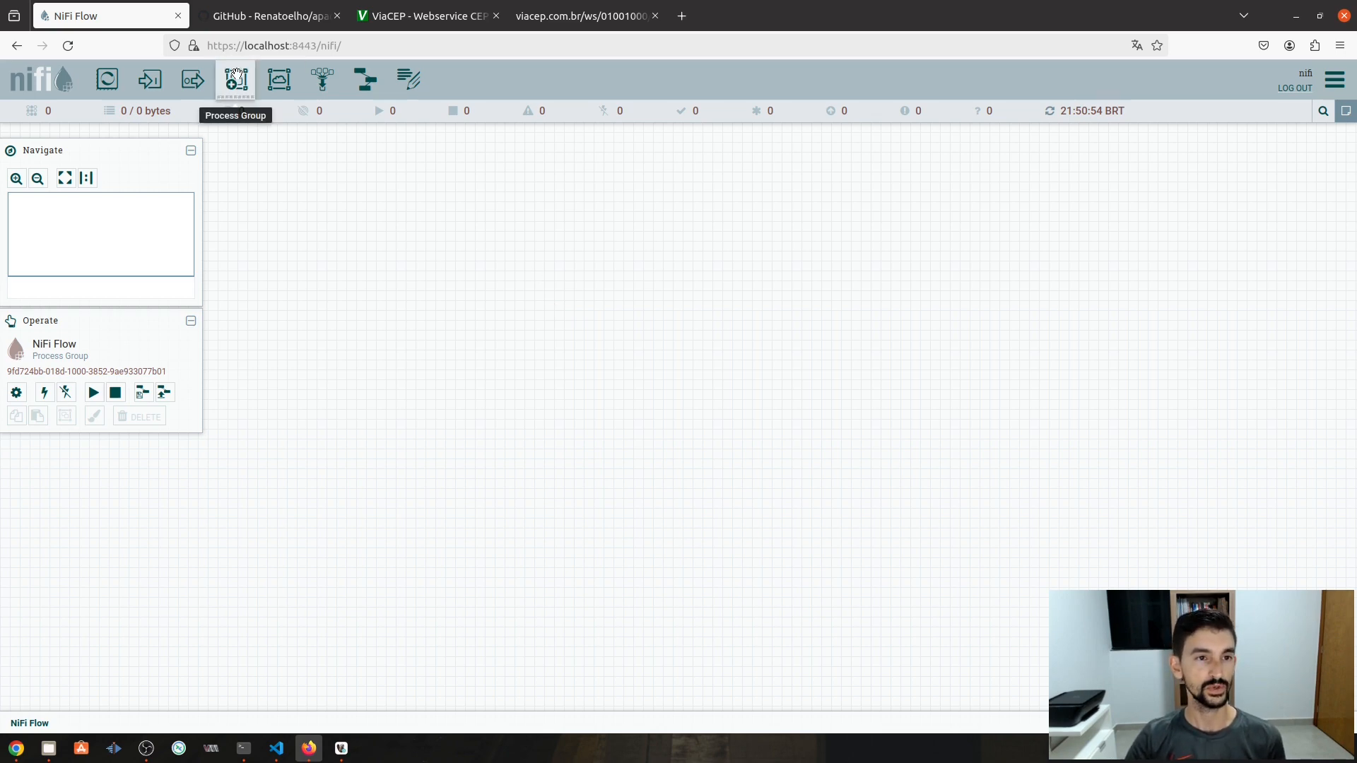
- Create the 'Enriquecimento de CEPs' process group and move it toward the canvas's upper left
{"action": "left_click_drag", "start_coordinate": [236, 80], "coordinate": [530, 246]}
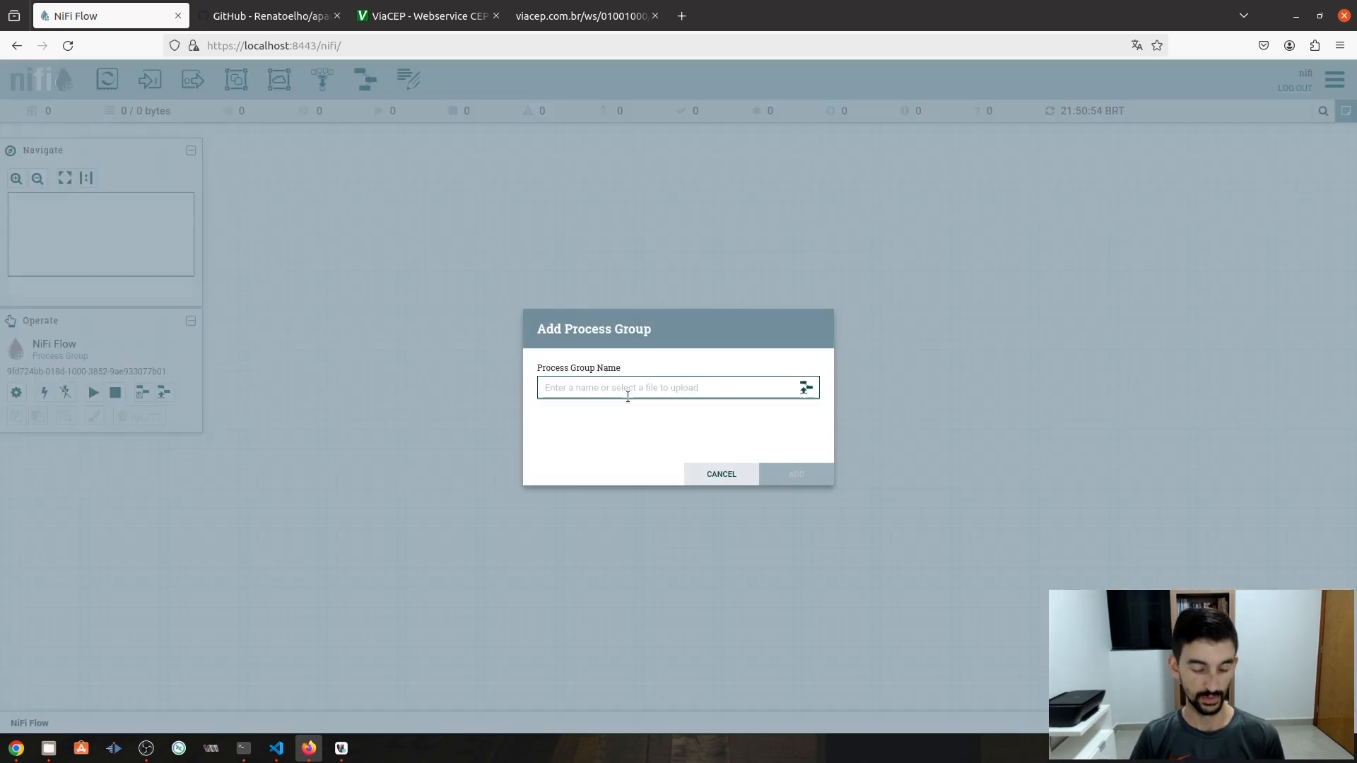
{"action": "type", "text": "Enrique"}
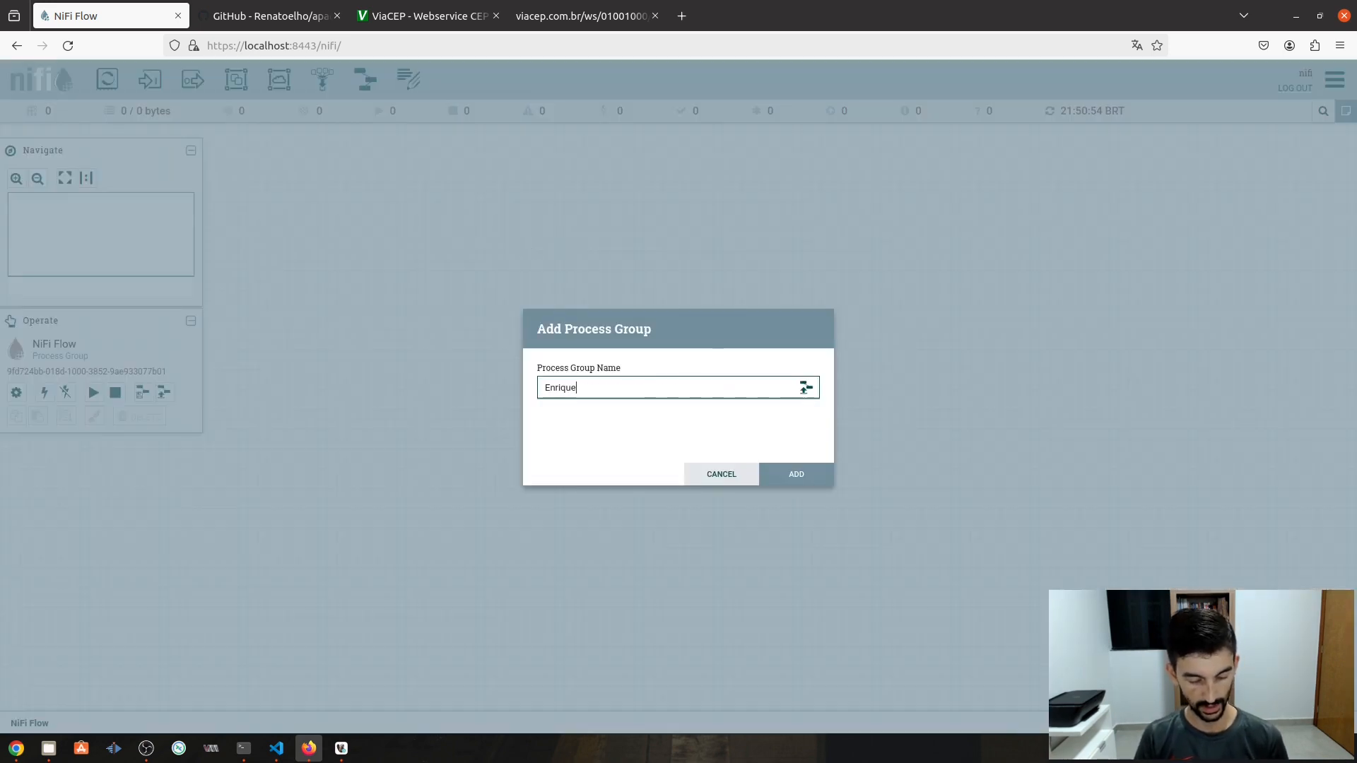
{"action": "type", "text": "cimento d"}
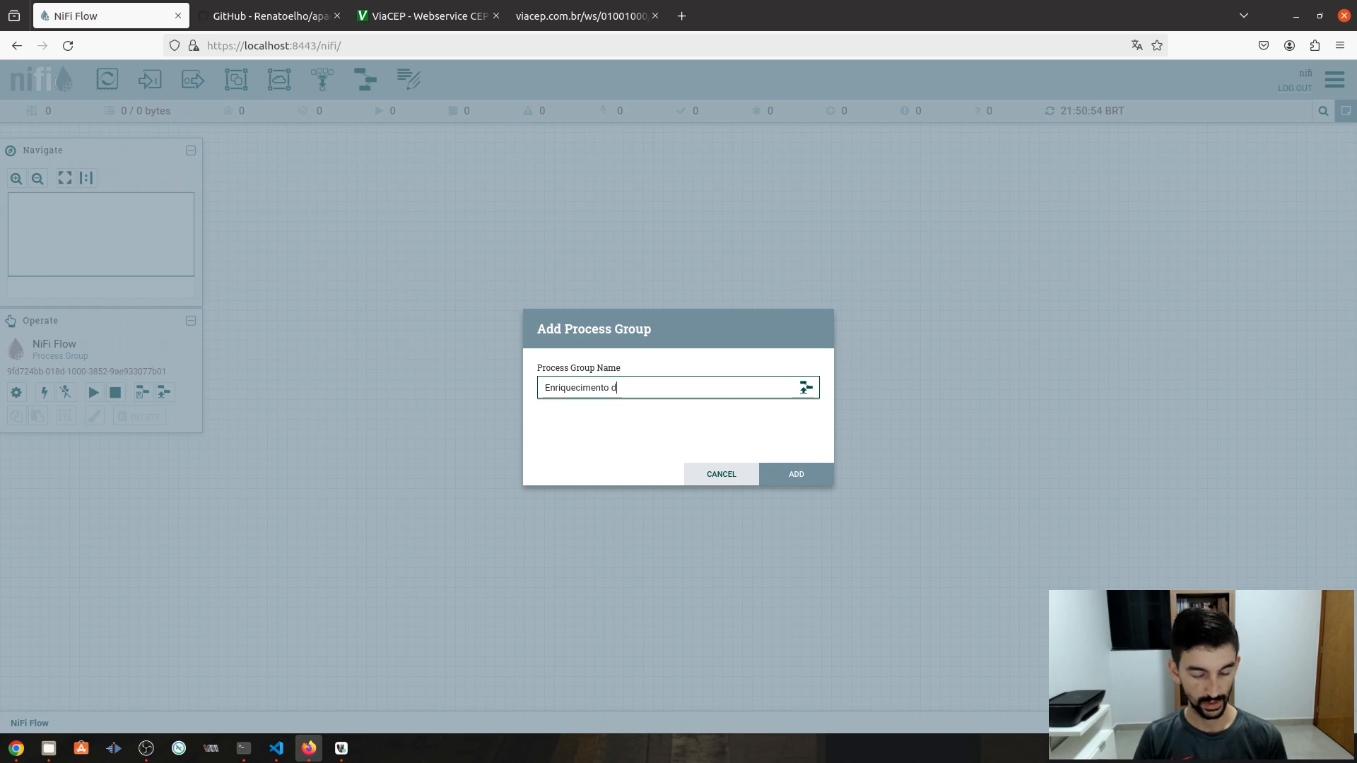
{"action": "type", "text": "e CEPs"}
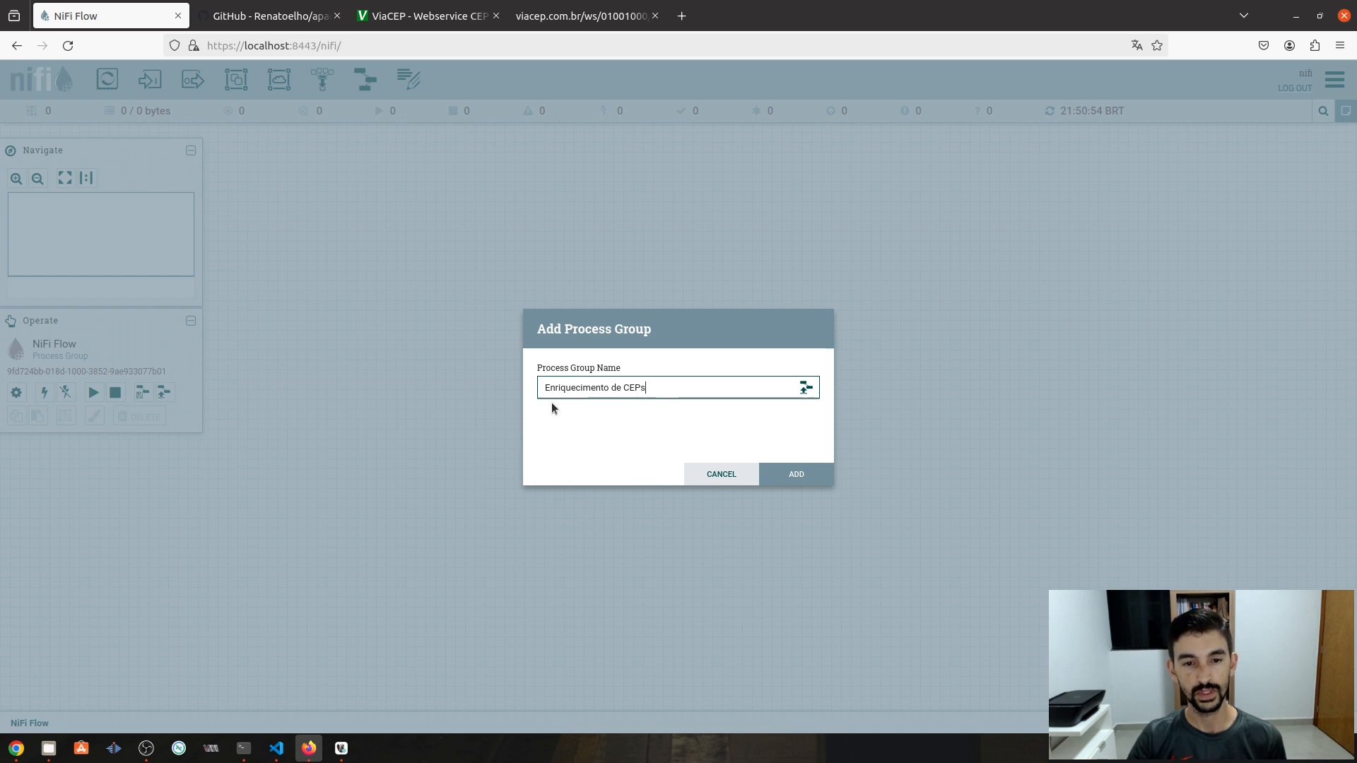
{"action": "left_click", "coordinate": [797, 475]}
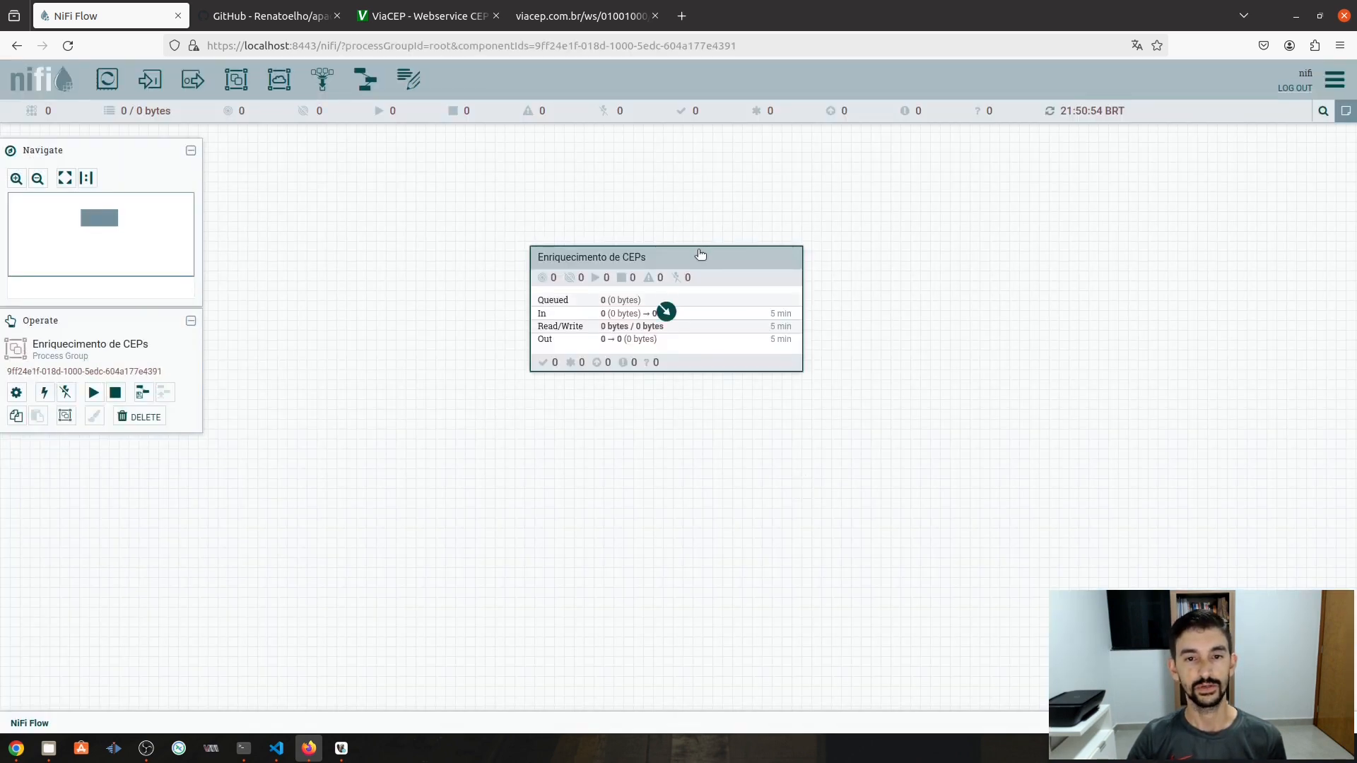
{"action": "left_click_drag", "start_coordinate": [698, 259], "coordinate": [540, 183]}
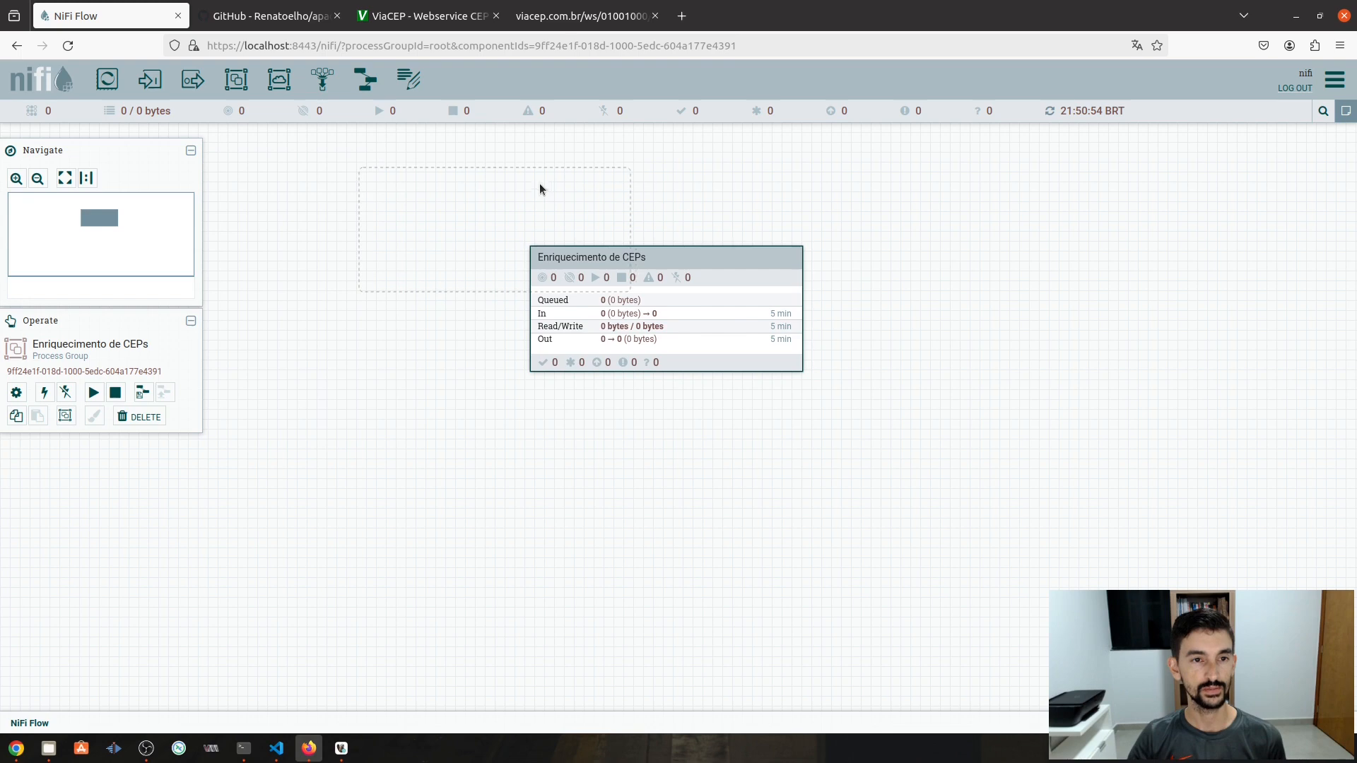
{"action": "left_click", "coordinate": [749, 345]}
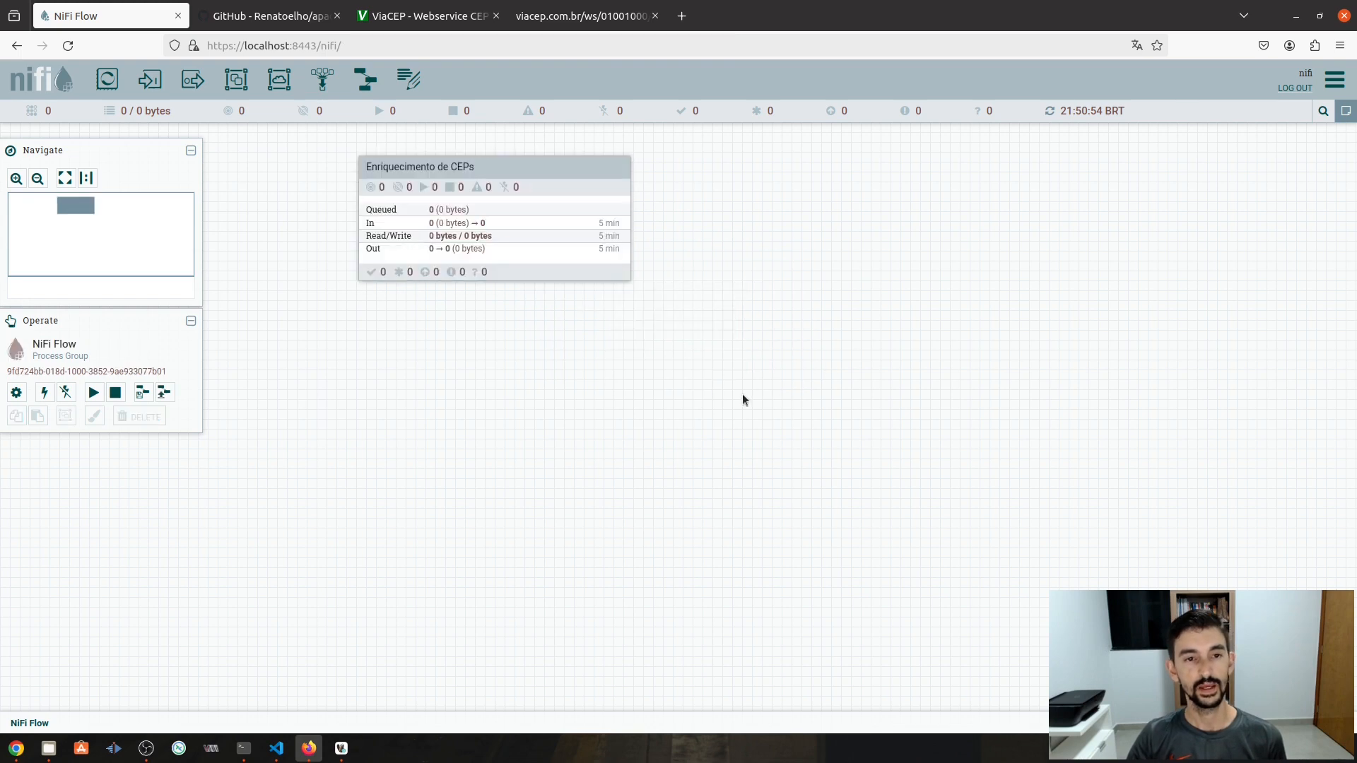
{"action": "mouse_move", "coordinate": [515, 221]}
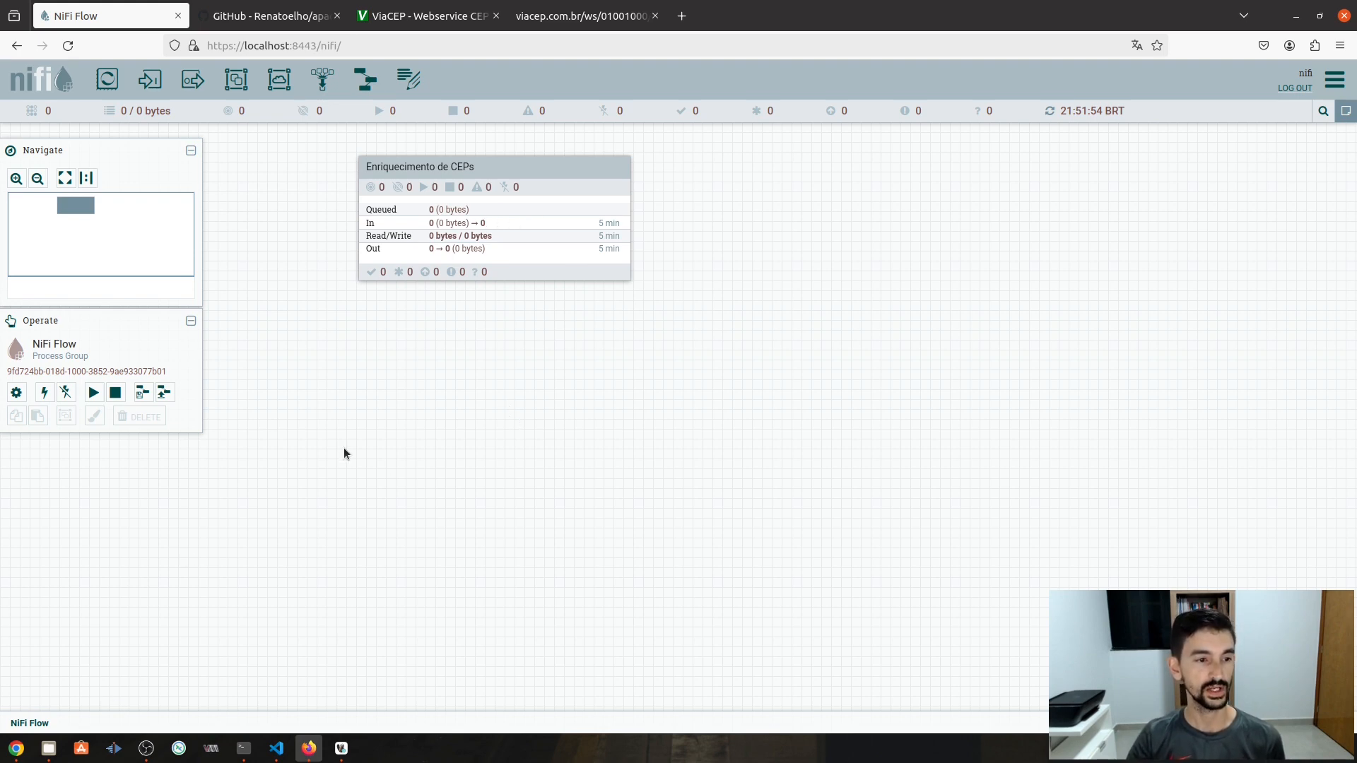
- Add a JsonTreeReader controller service in the NiFi Flow configuration and enable it
{"action": "left_click", "coordinate": [16, 394]}
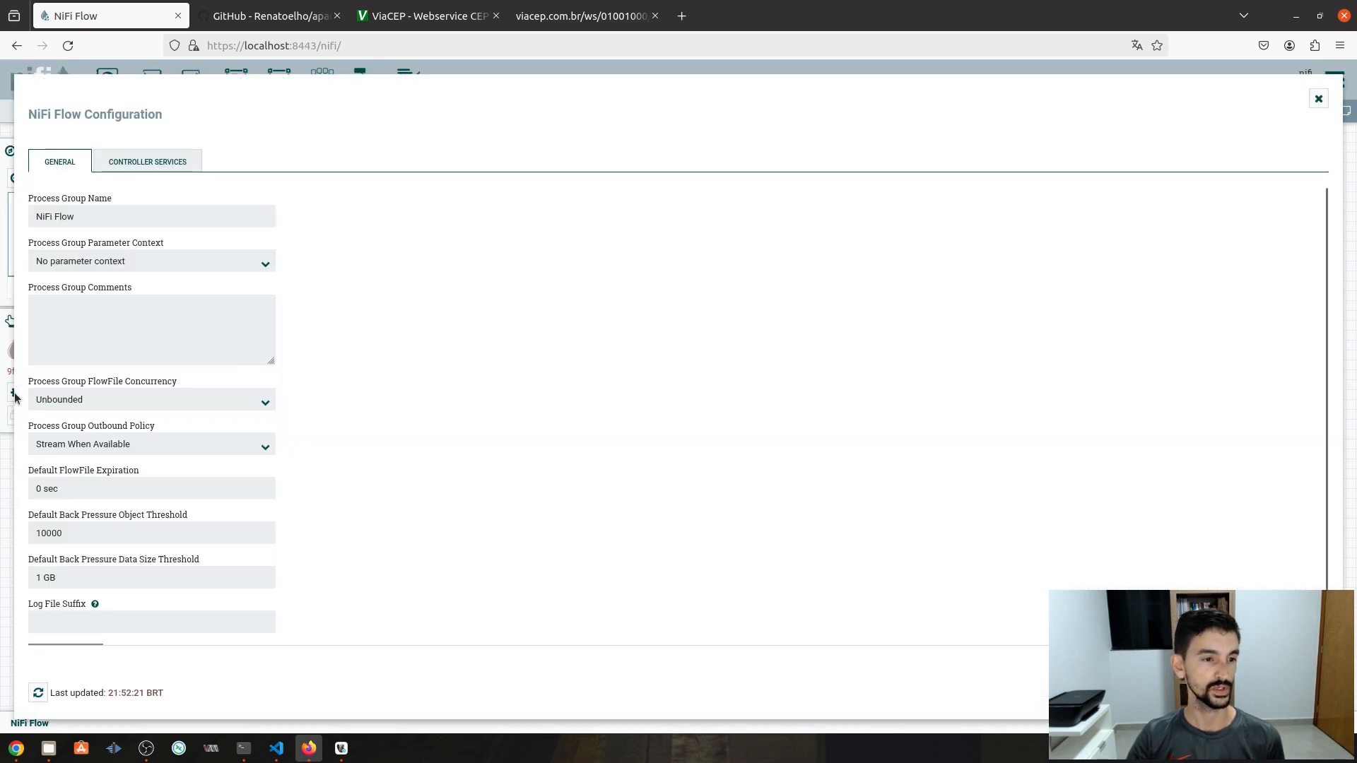
{"action": "left_click", "coordinate": [167, 169]}
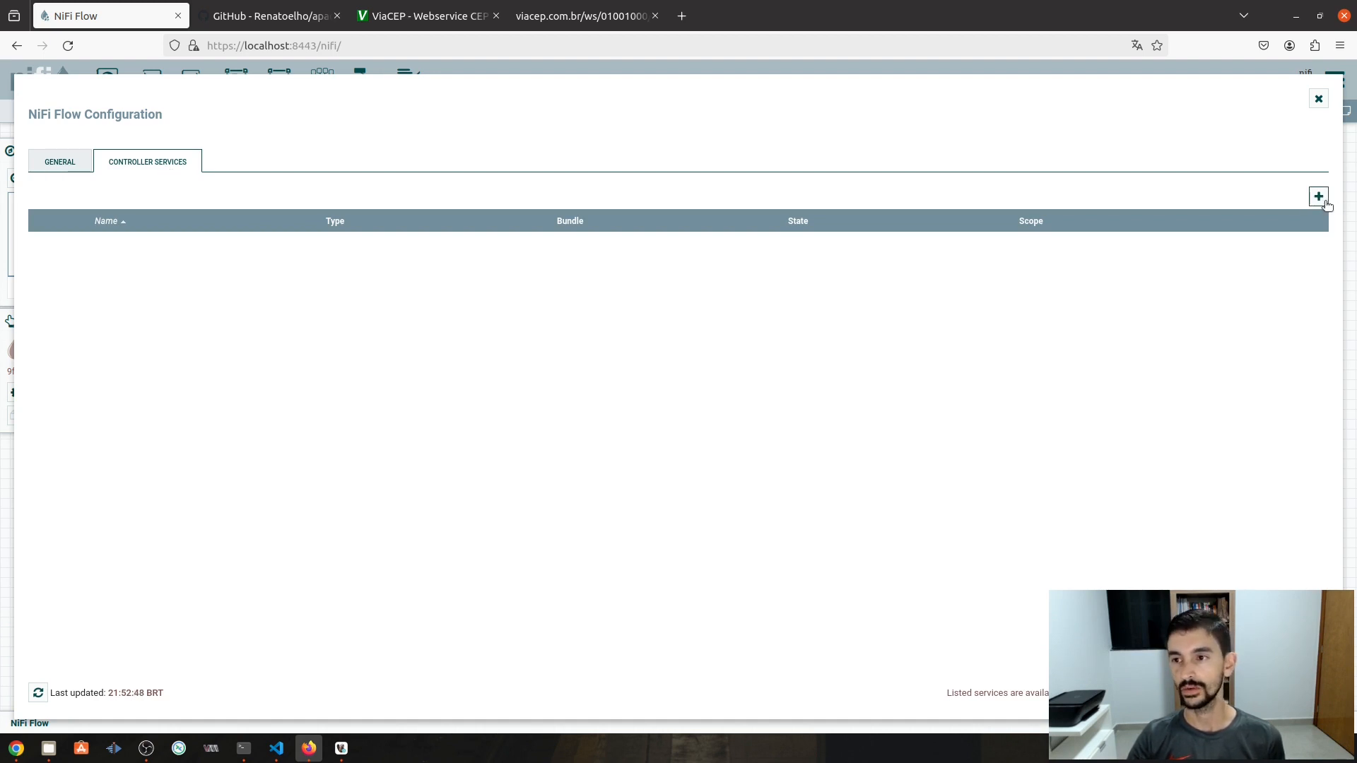
{"action": "left_click", "coordinate": [1325, 203]}
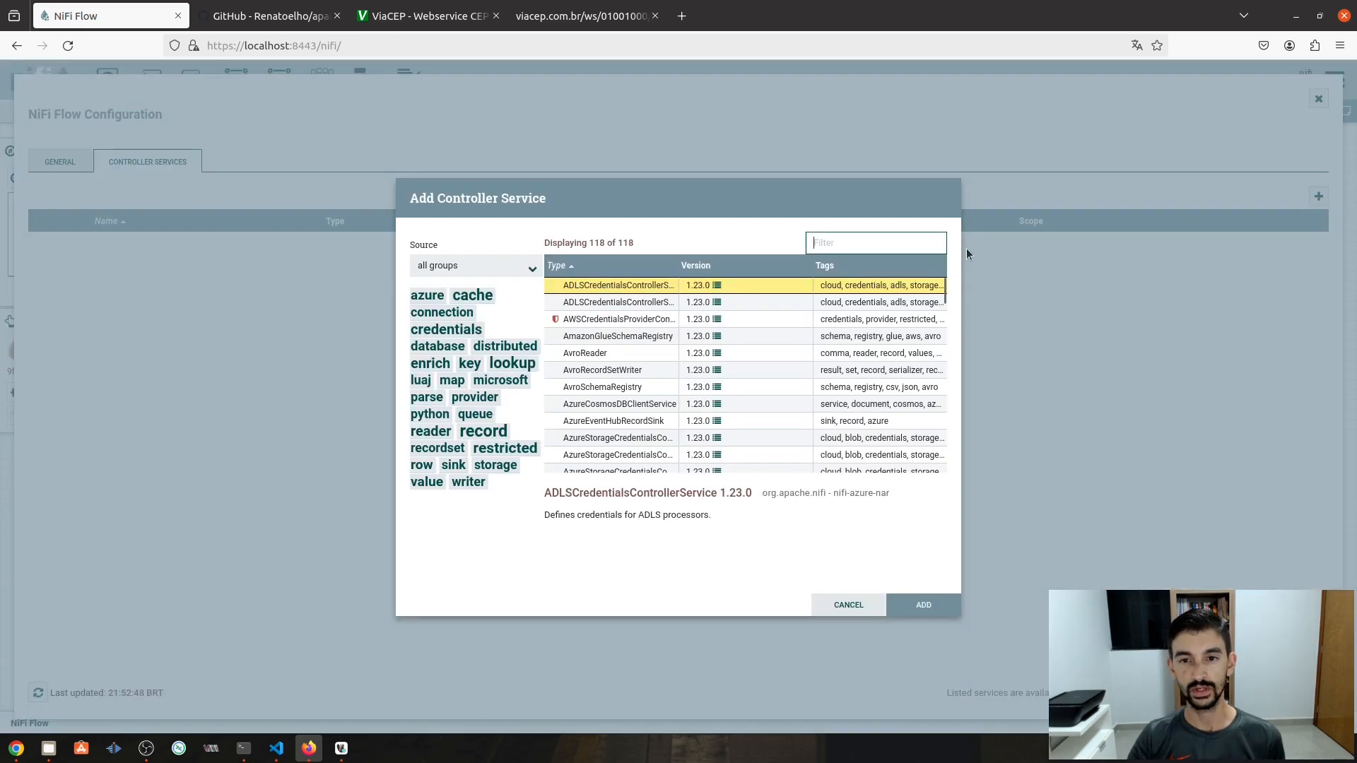
{"action": "type", "text": "json"}
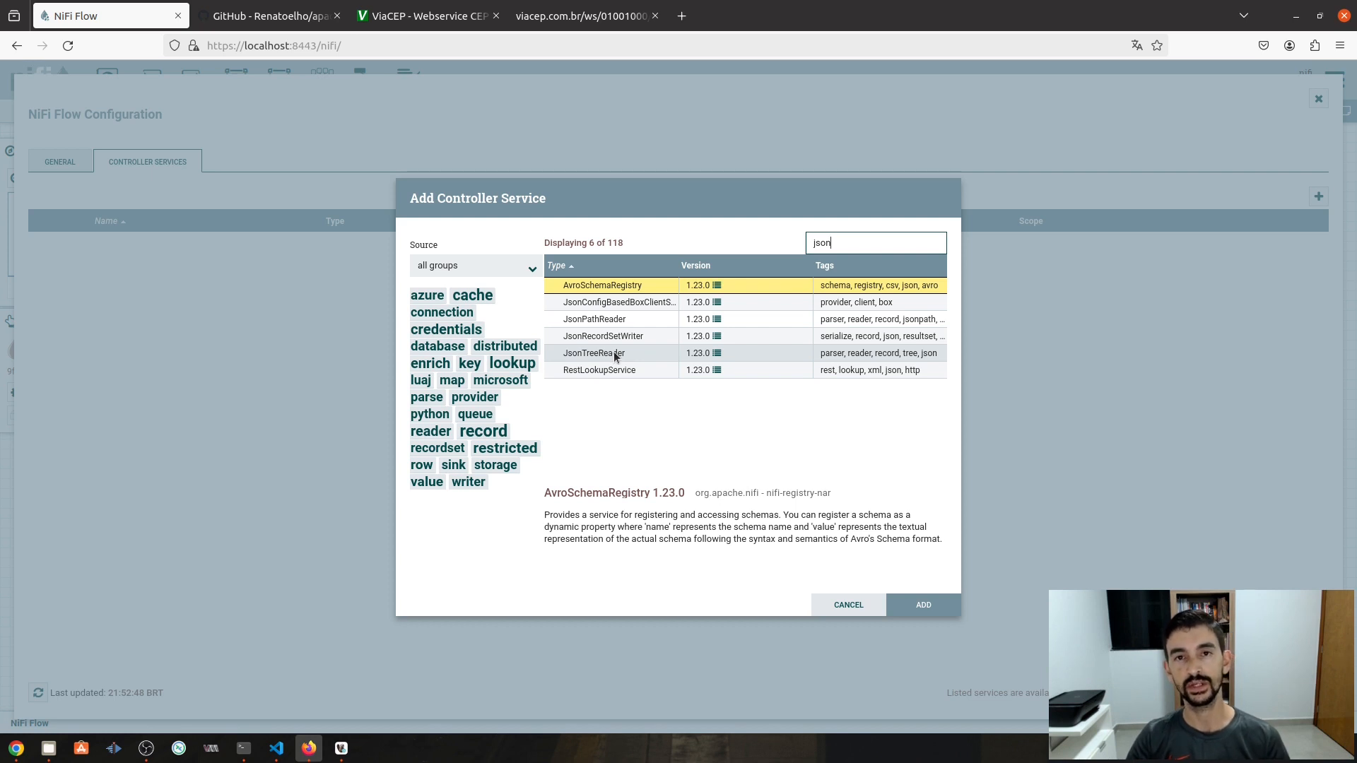
{"action": "double_click", "coordinate": [615, 353]}
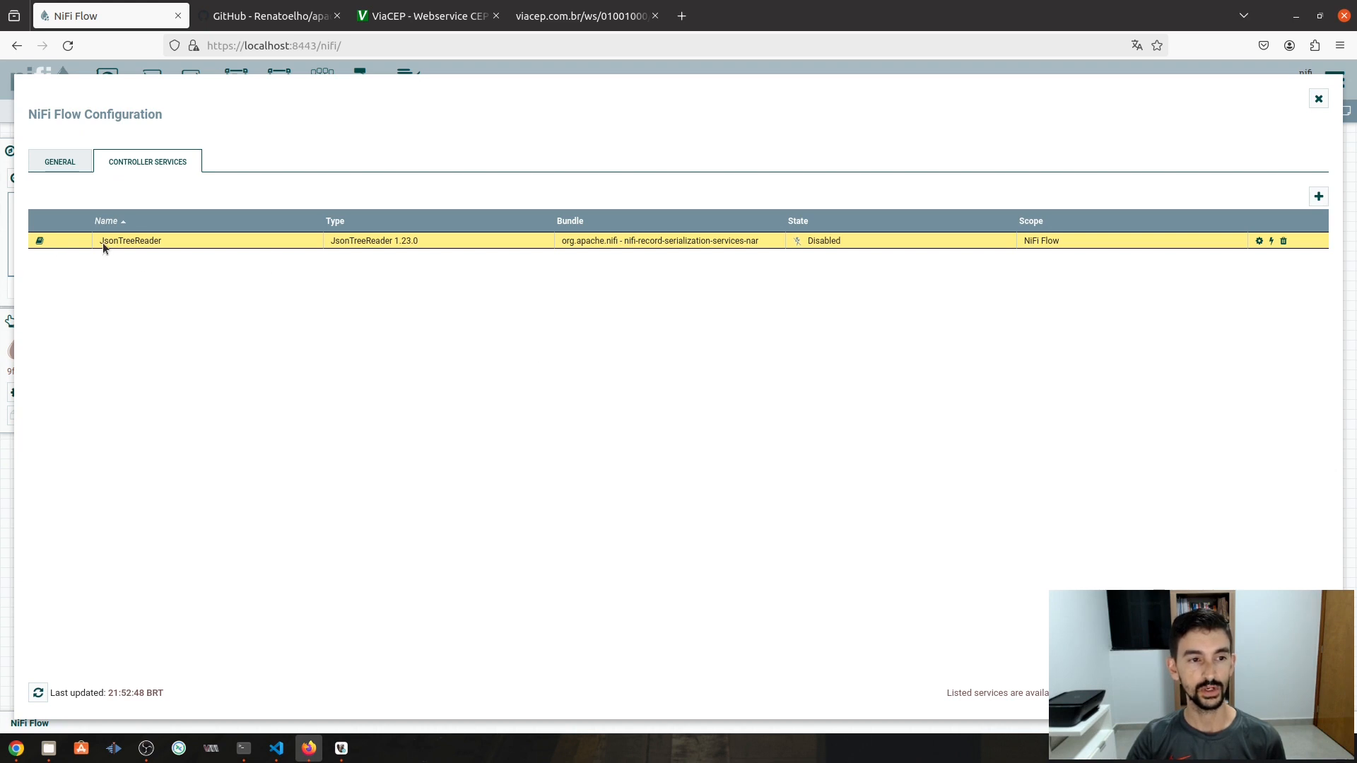
{"action": "left_click", "coordinate": [1271, 241]}
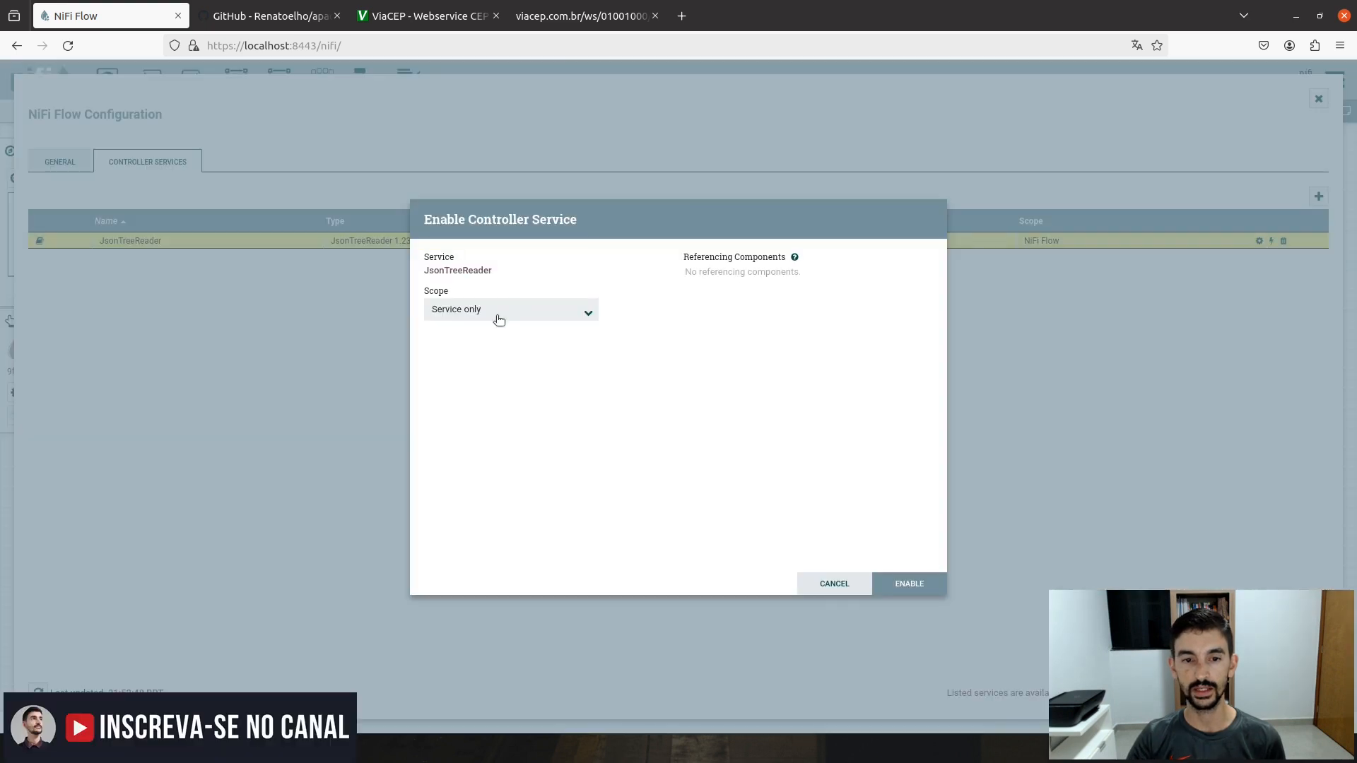
{"action": "left_click", "coordinate": [912, 585]}
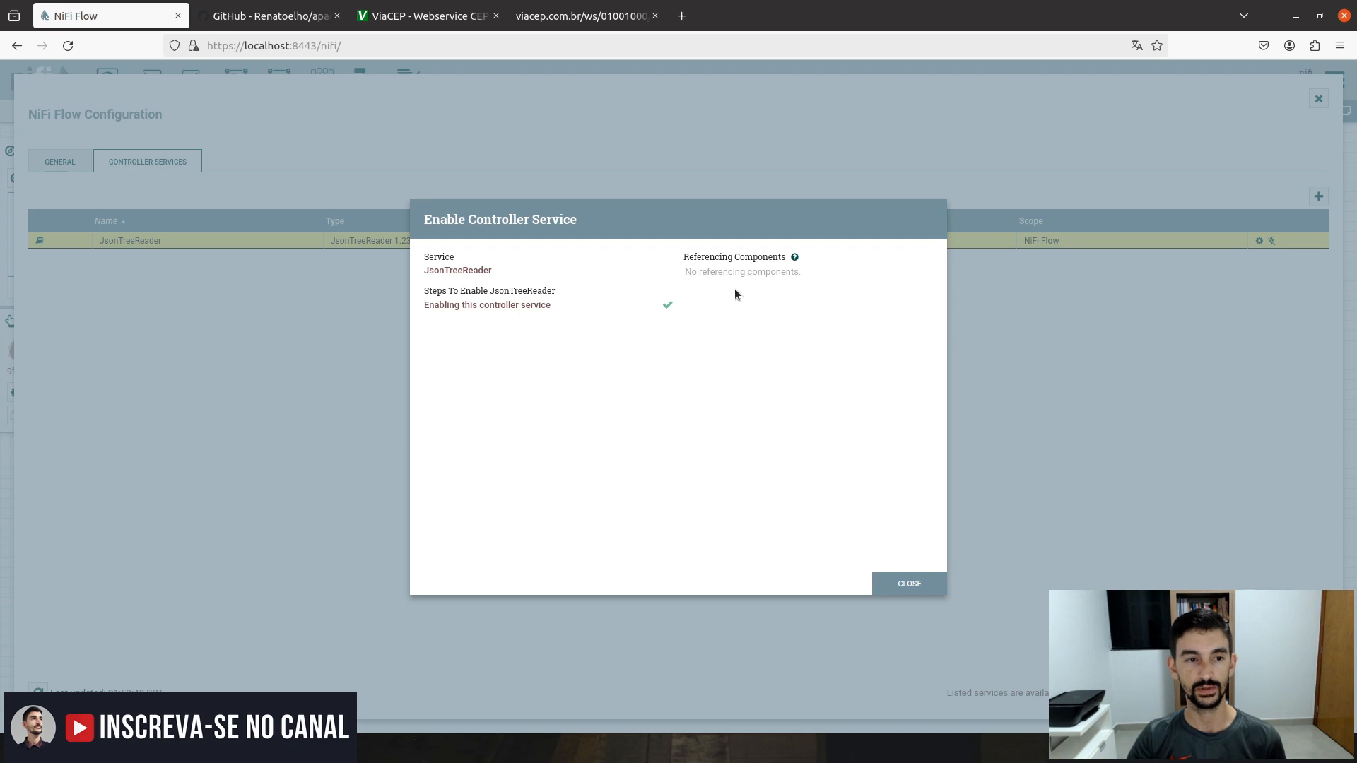
{"action": "left_click", "coordinate": [909, 584]}
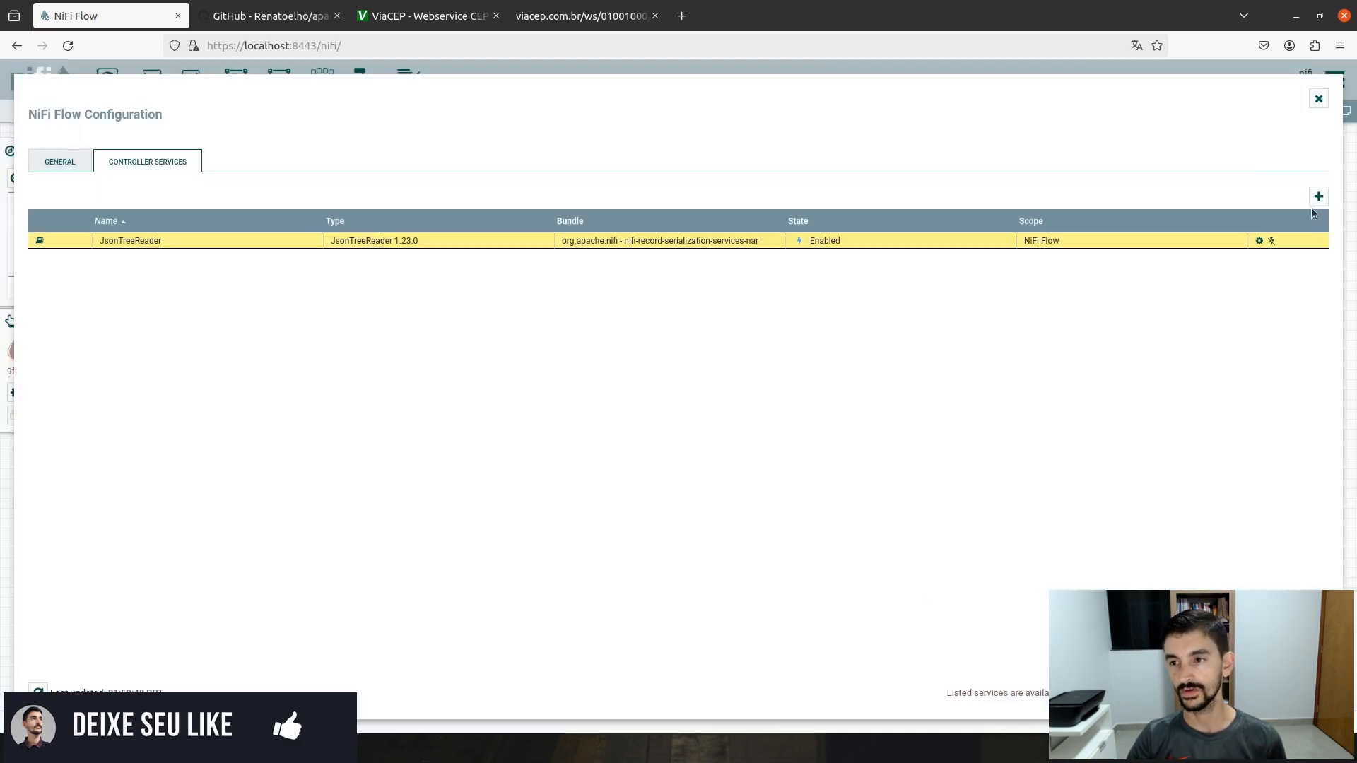
{"action": "left_click", "coordinate": [1319, 198]}
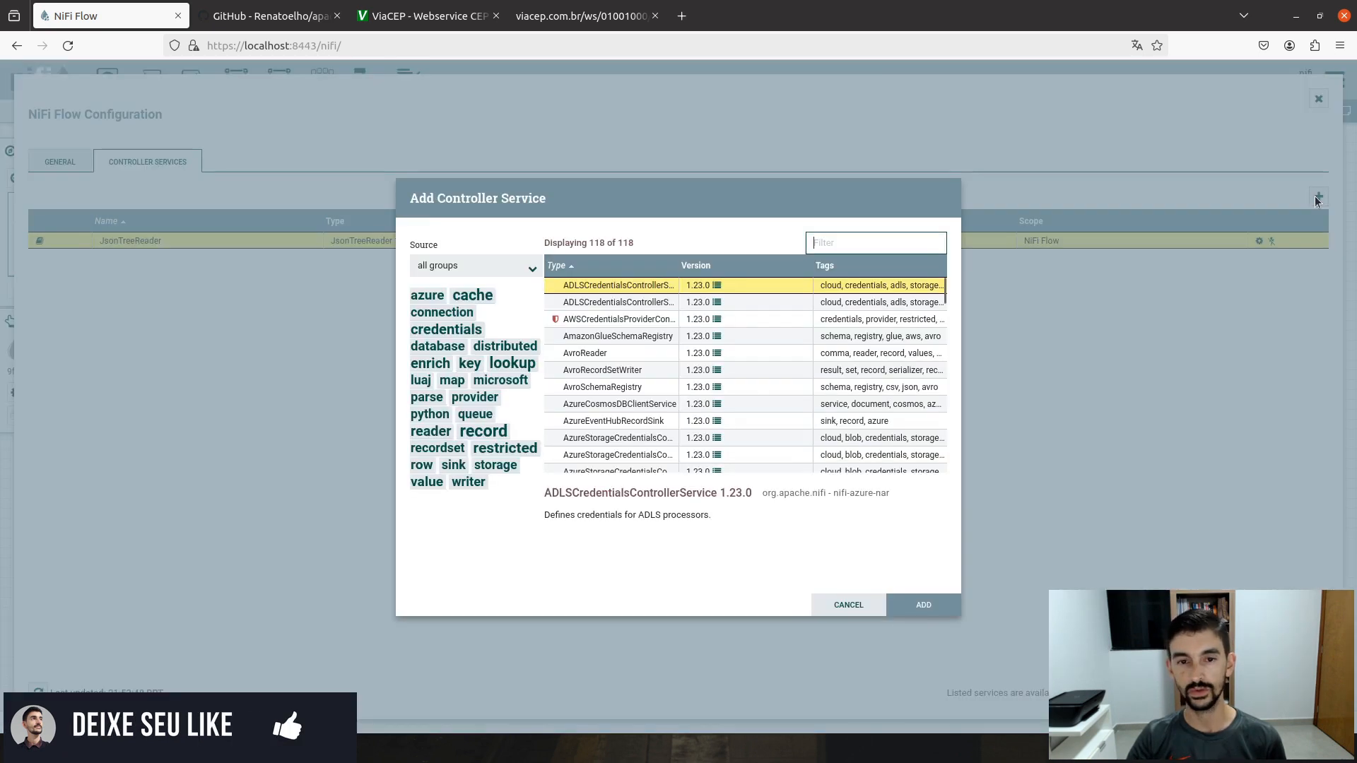
- Add the JsonRecordSetWriter service from the 'json' filter results and enable it
{"action": "left_click", "coordinate": [859, 251]}
{"action": "type", "text": "json"}
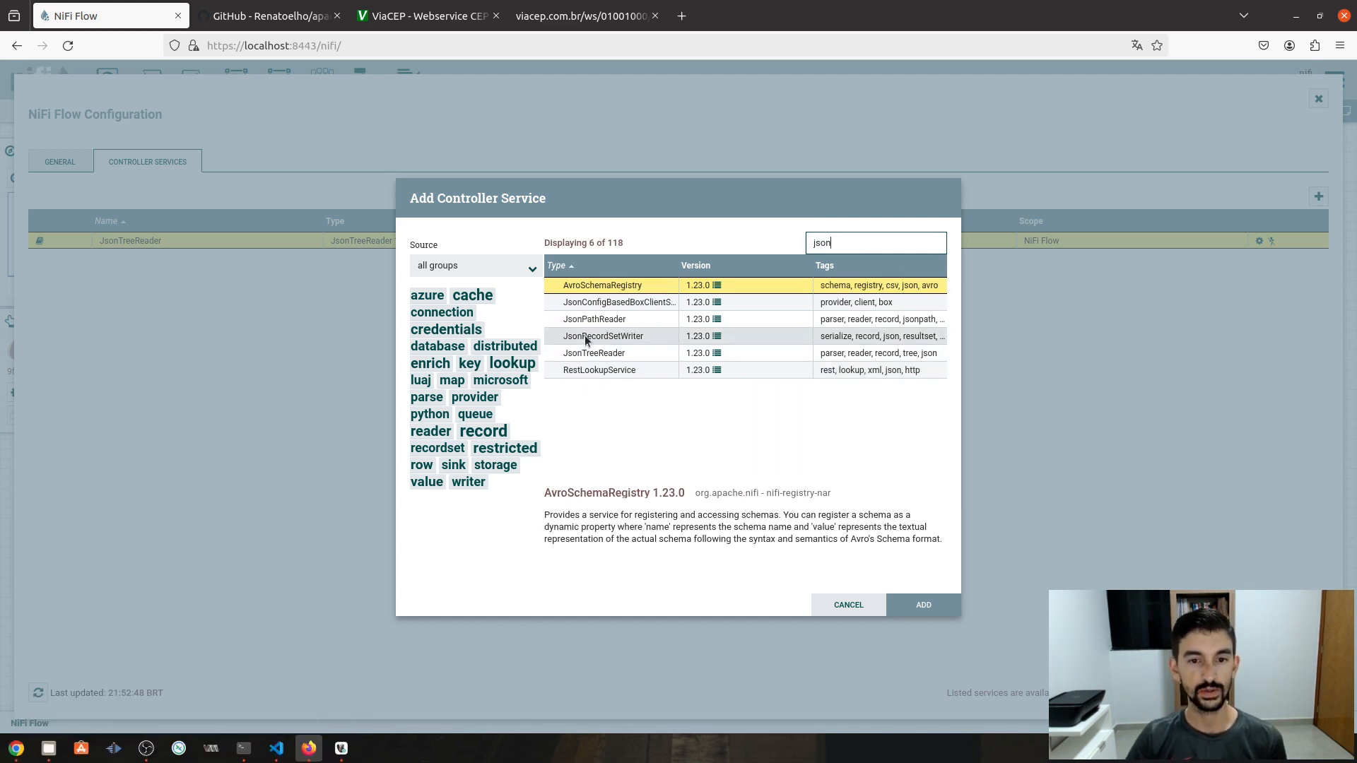
{"action": "left_click", "coordinate": [609, 338]}
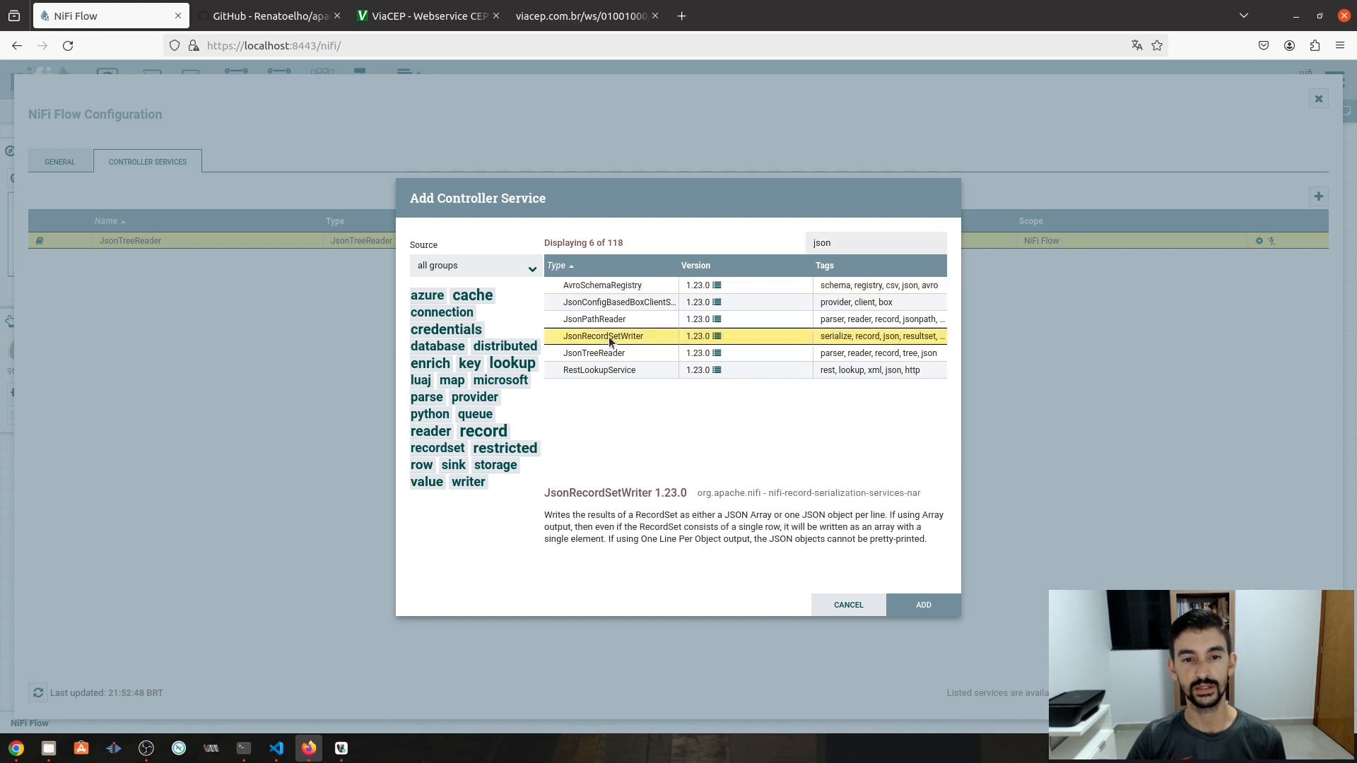
{"action": "double_click", "coordinate": [611, 338]}
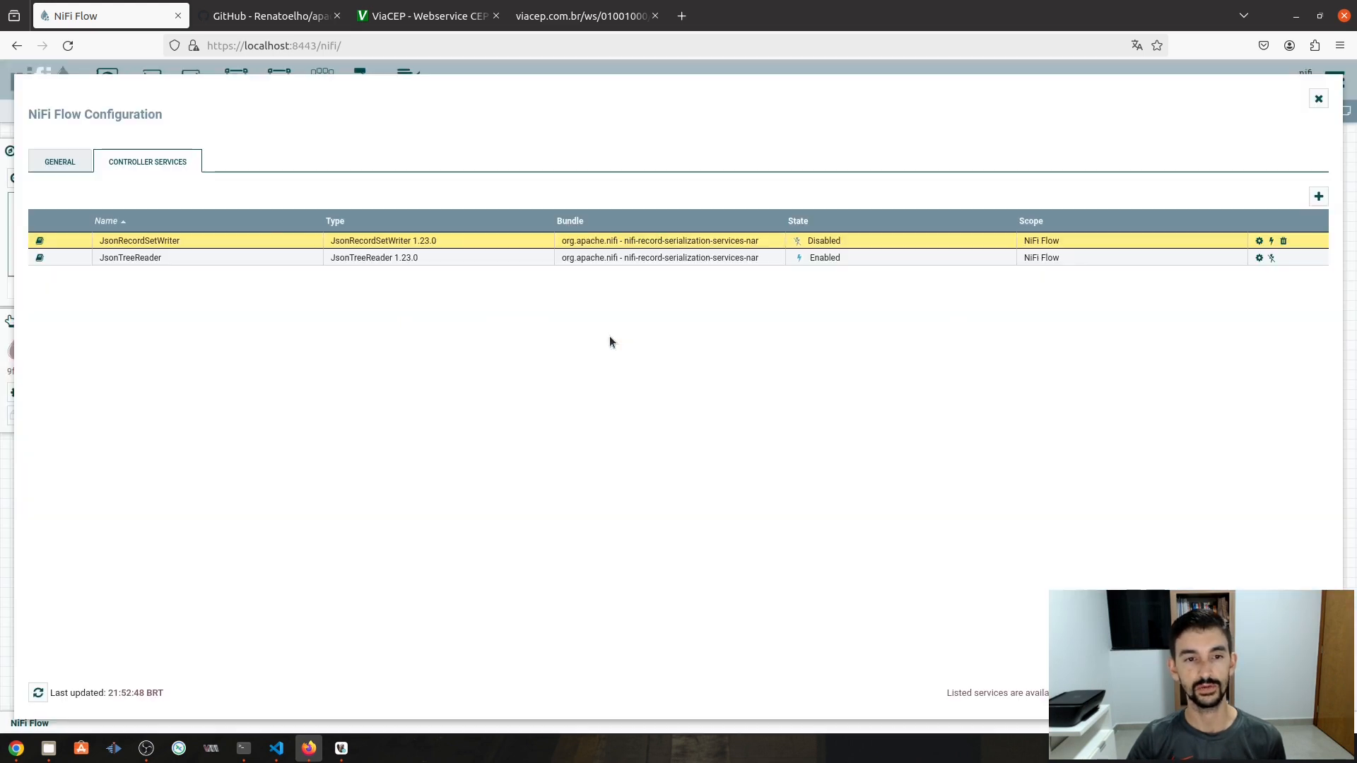
{"action": "left_click", "coordinate": [1271, 242]}
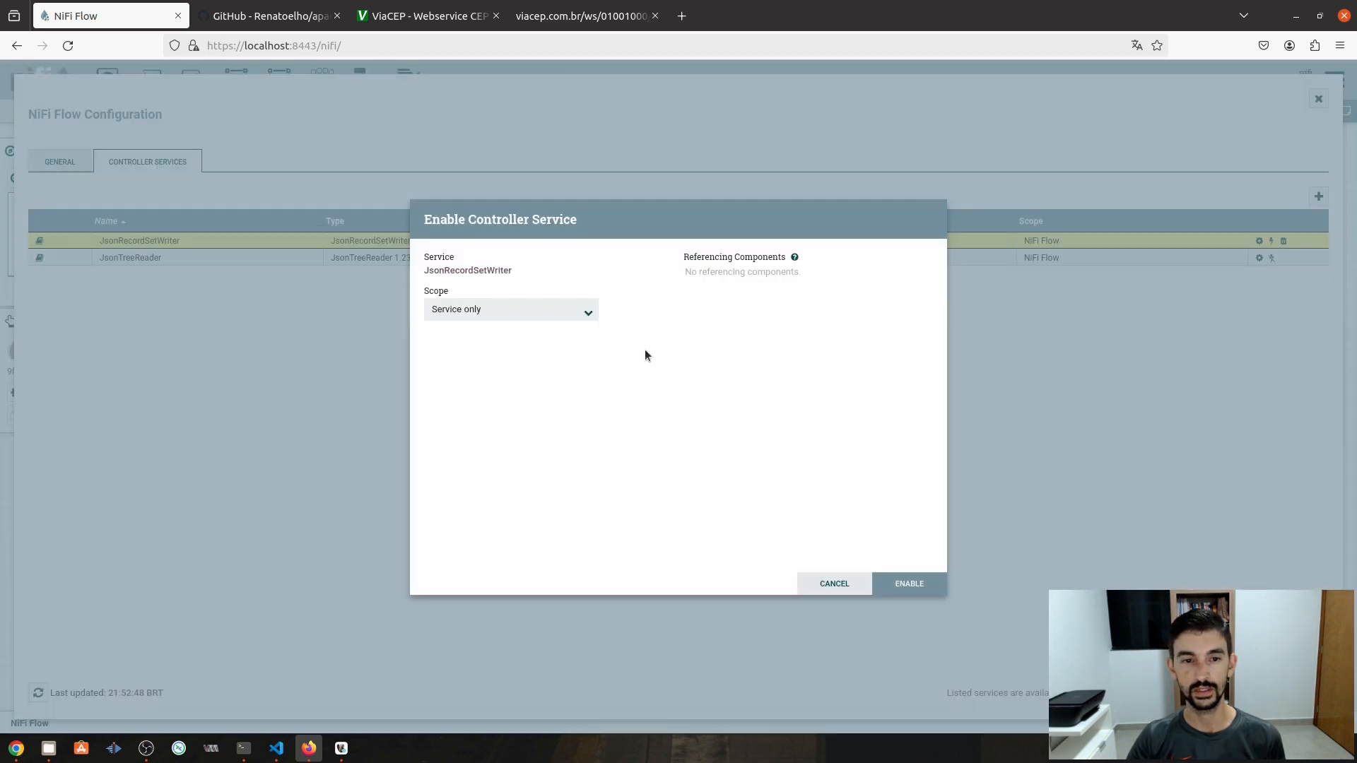
{"action": "left_click", "coordinate": [912, 584]}
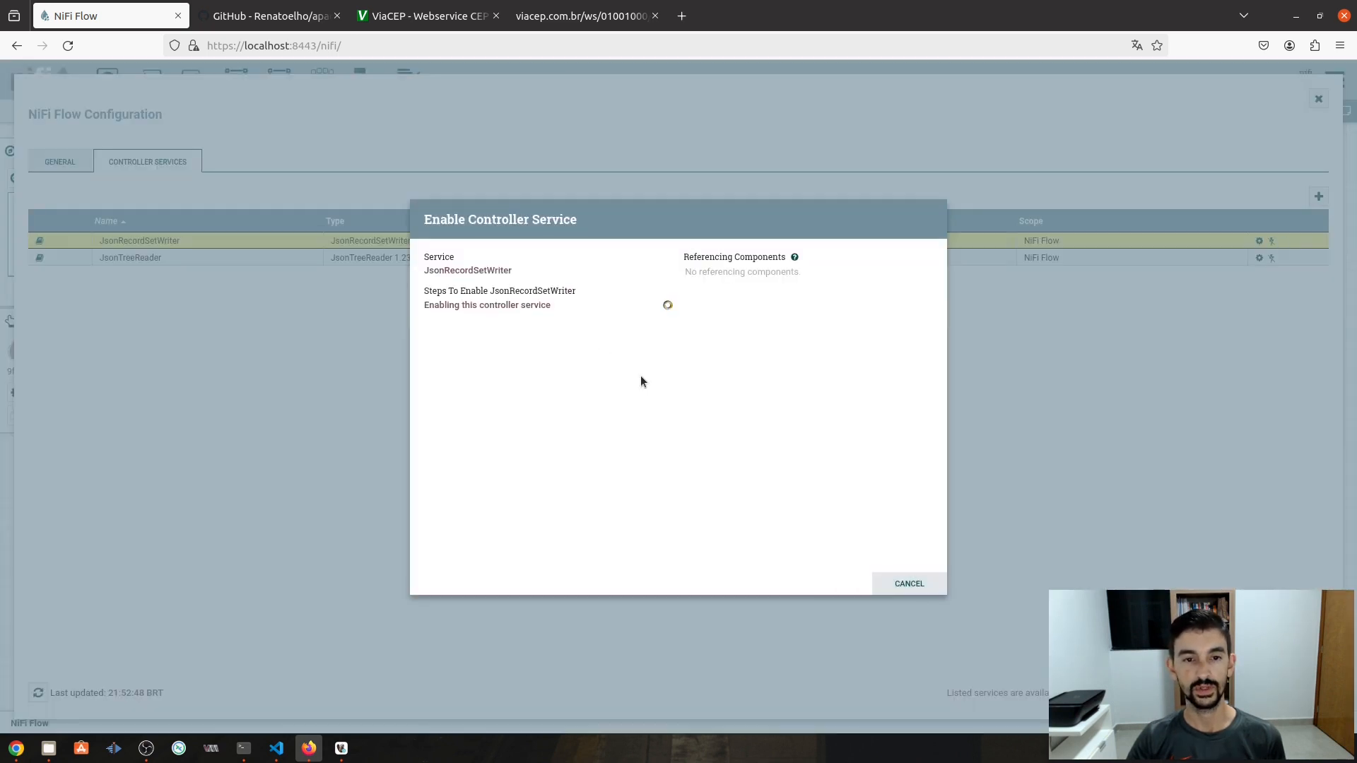
{"action": "left_click", "coordinate": [919, 583]}
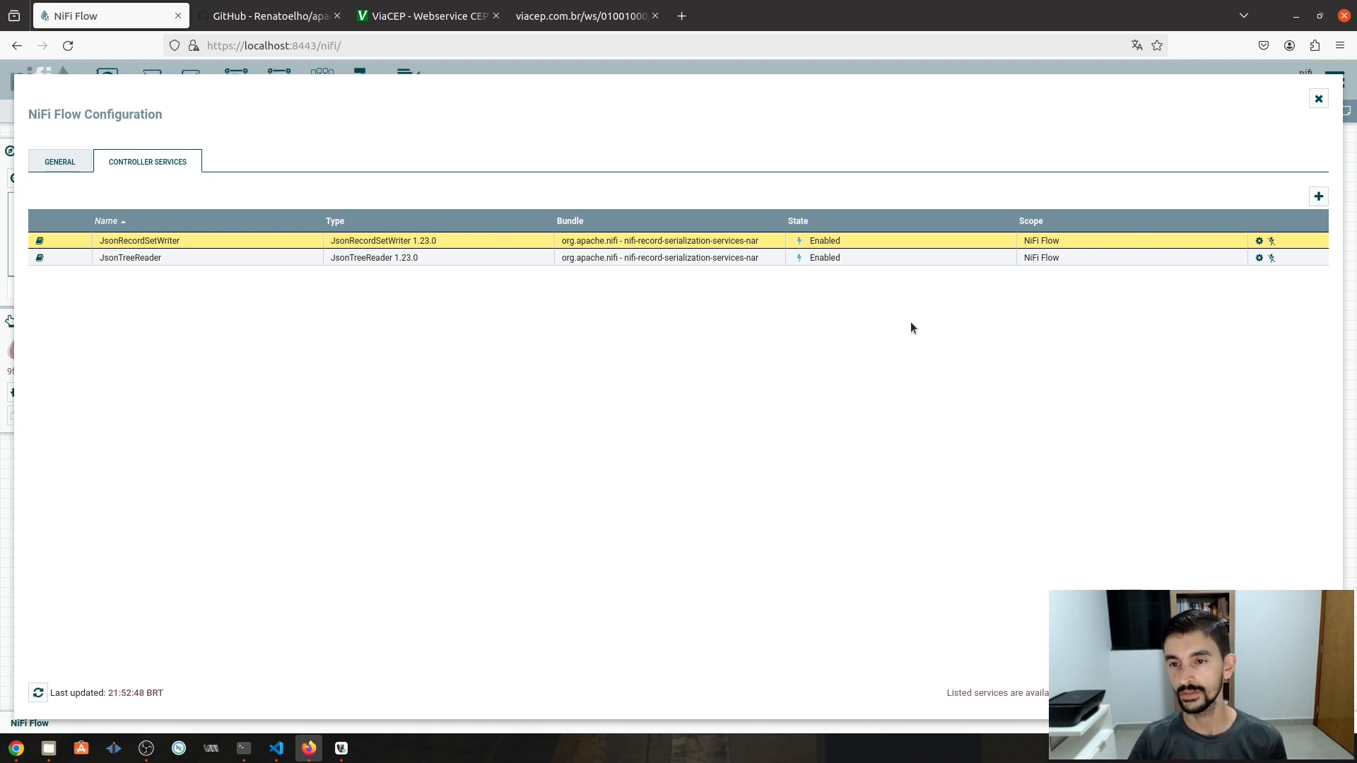
- Add a DBCPConnectionPool service found by filtering 'dbcp', then open its configuration
{"action": "left_click", "coordinate": [1319, 198]}
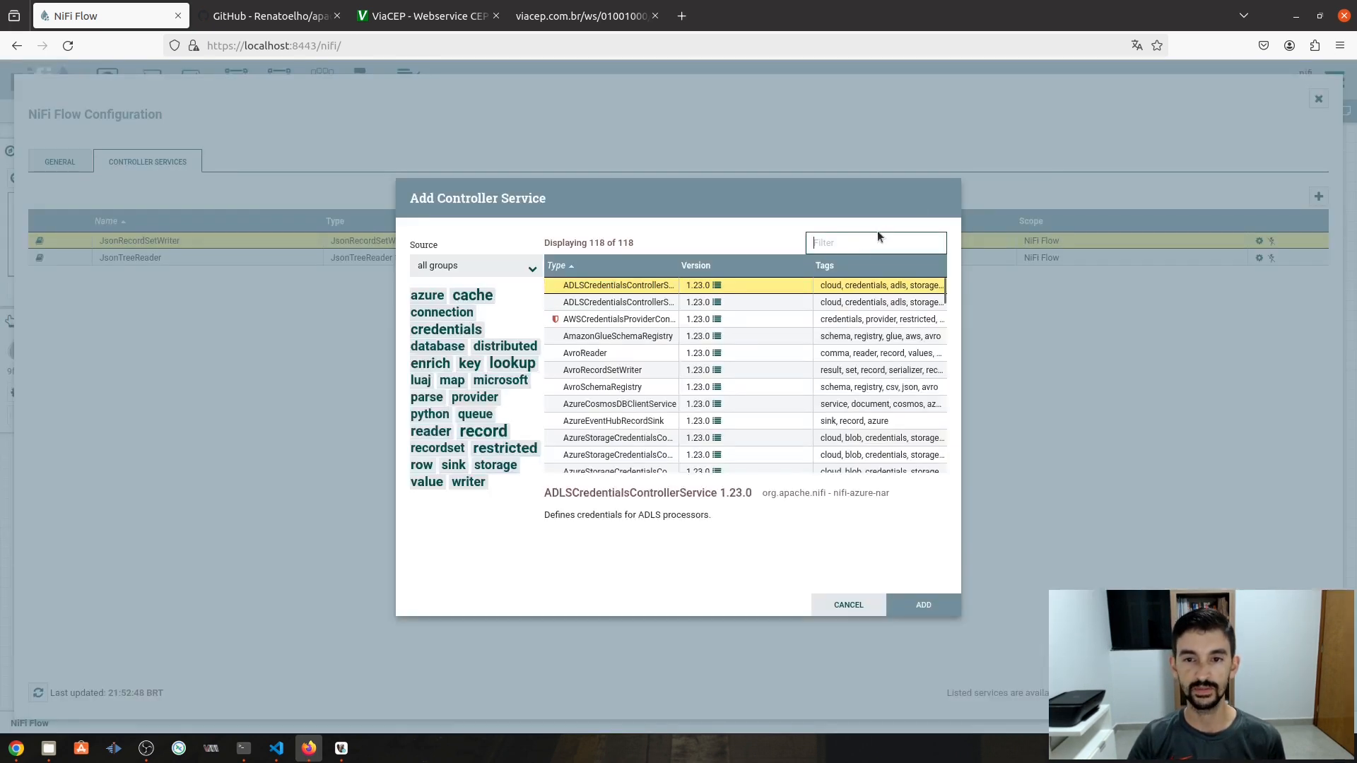
{"action": "type", "text": "db"}
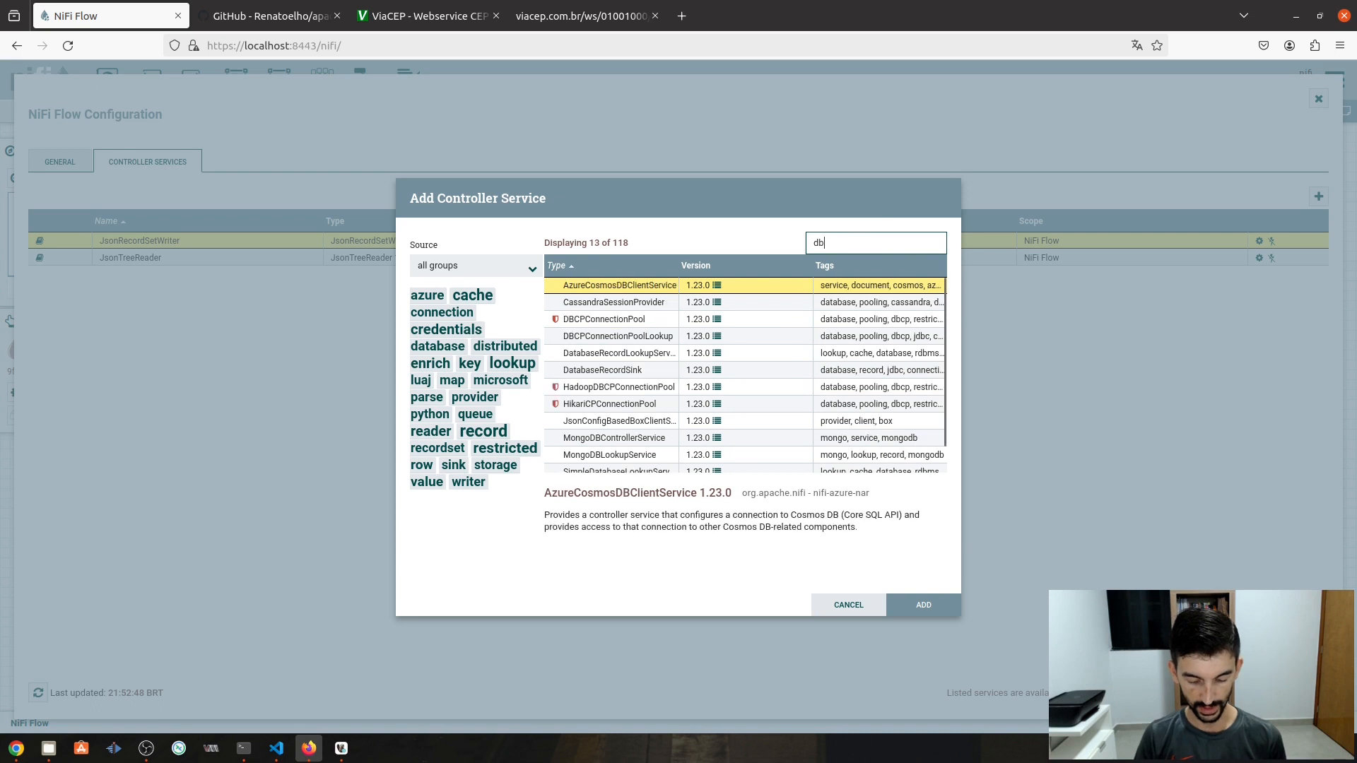
{"action": "type", "text": "cp"}
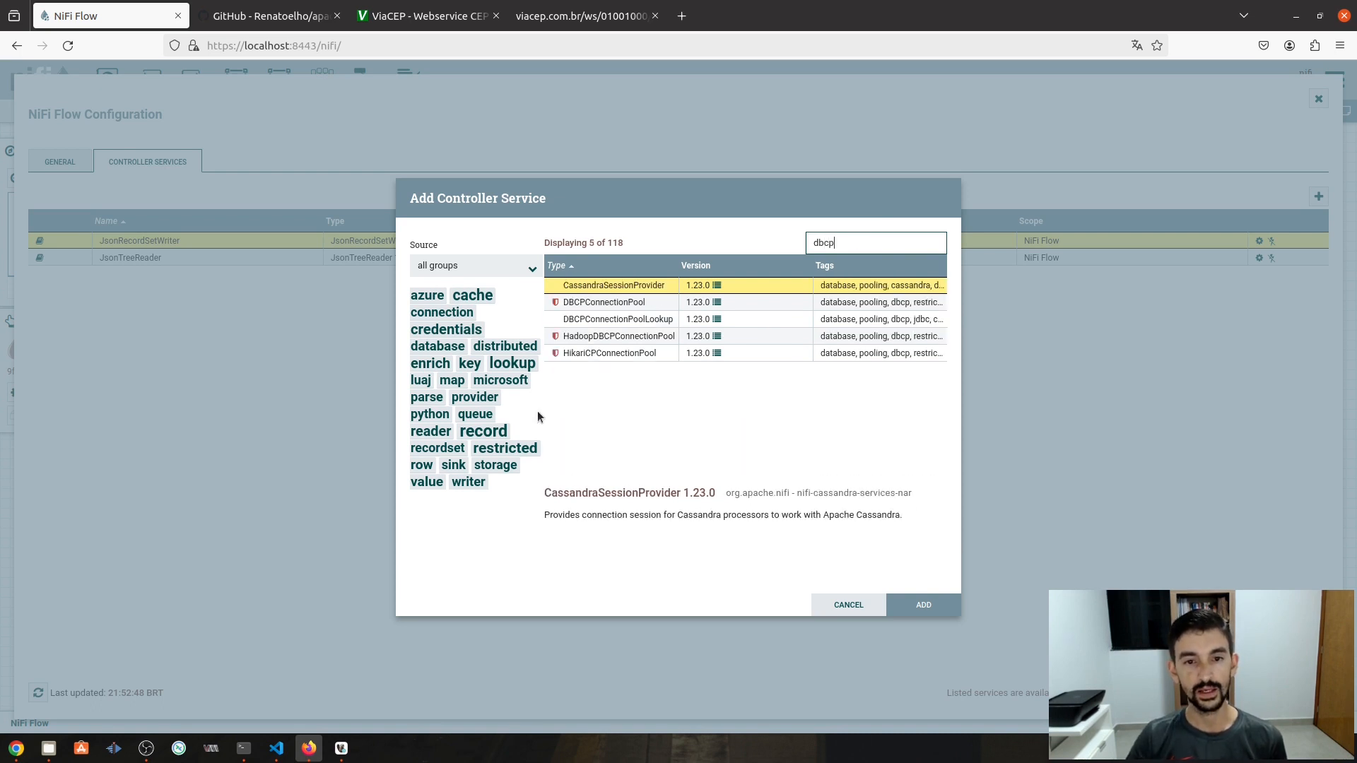
{"action": "double_click", "coordinate": [620, 304]}
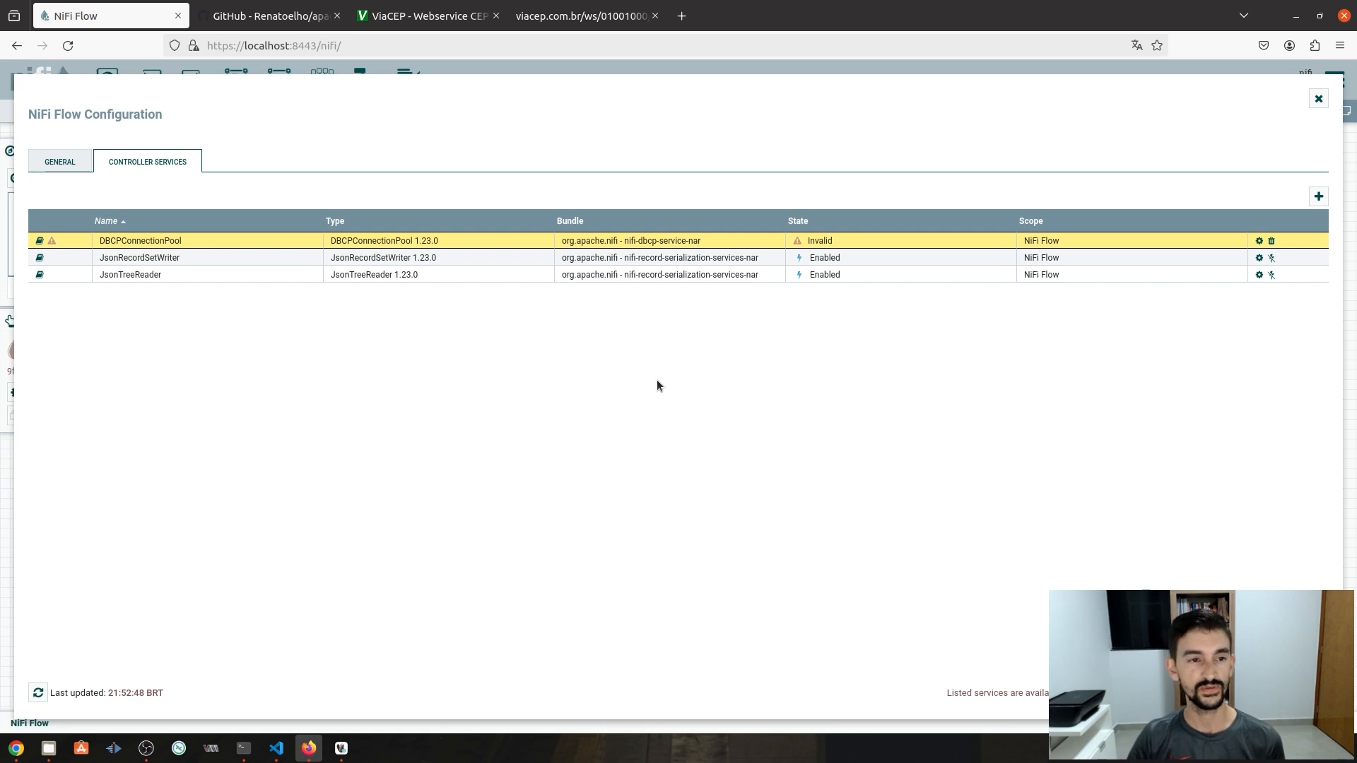
{"action": "left_click", "coordinate": [1259, 242]}
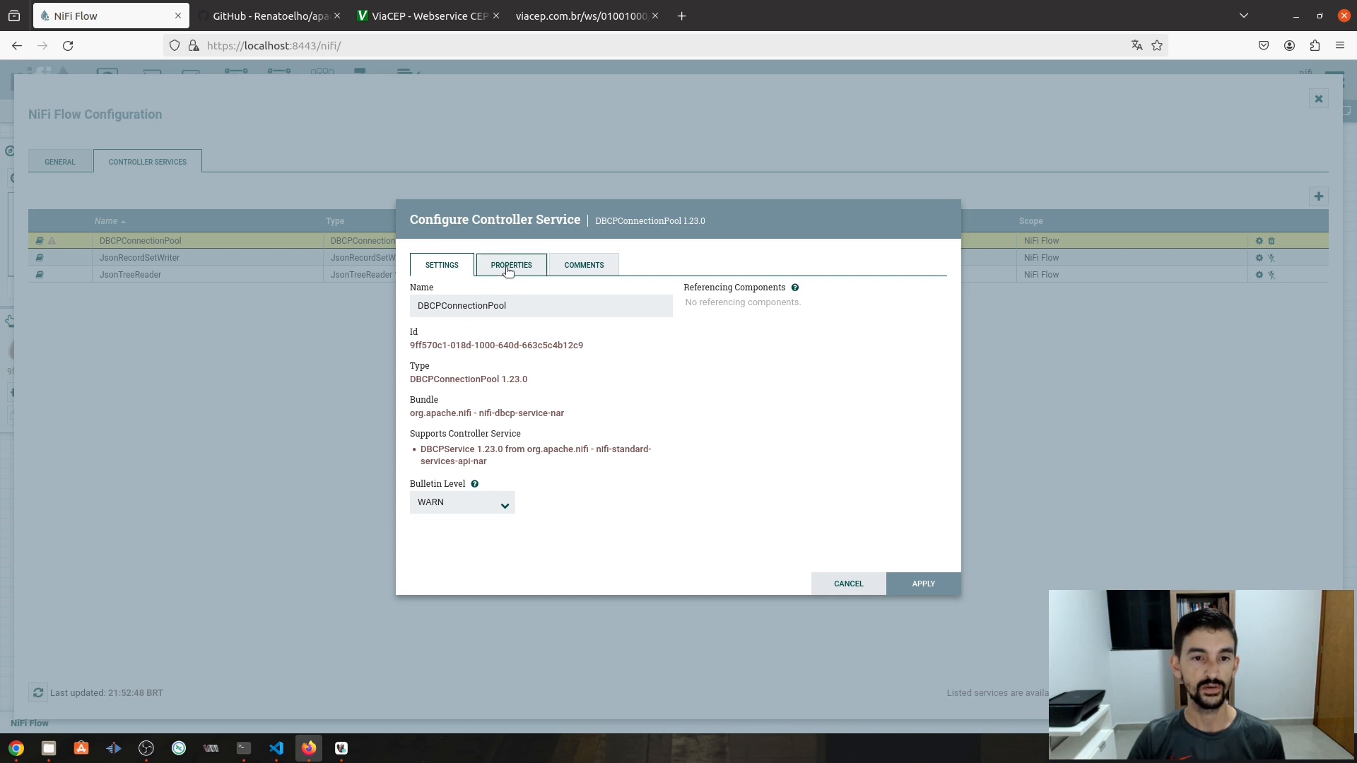
- Replace the service's name with 'MYSQL - Database'
{"action": "double_click", "coordinate": [503, 305]}
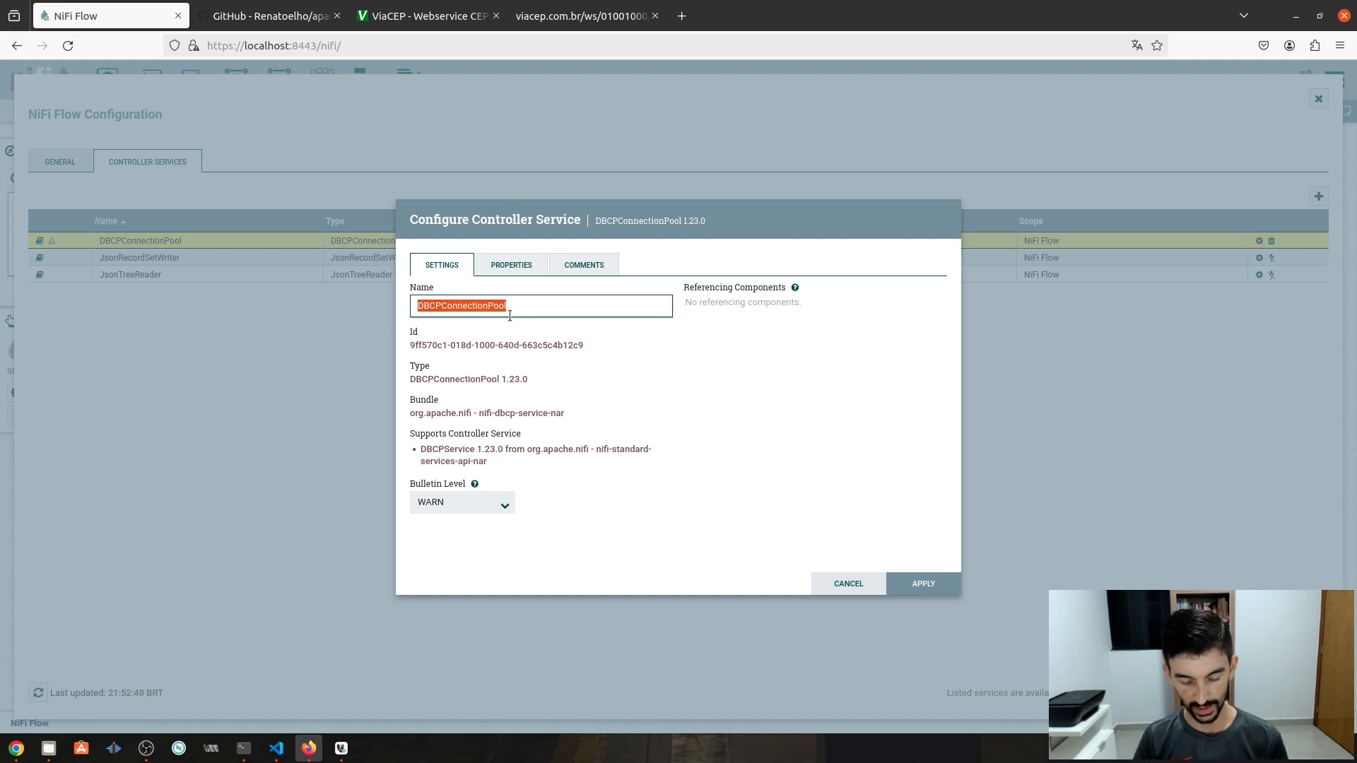
{"action": "type", "text": "MYSQL"}
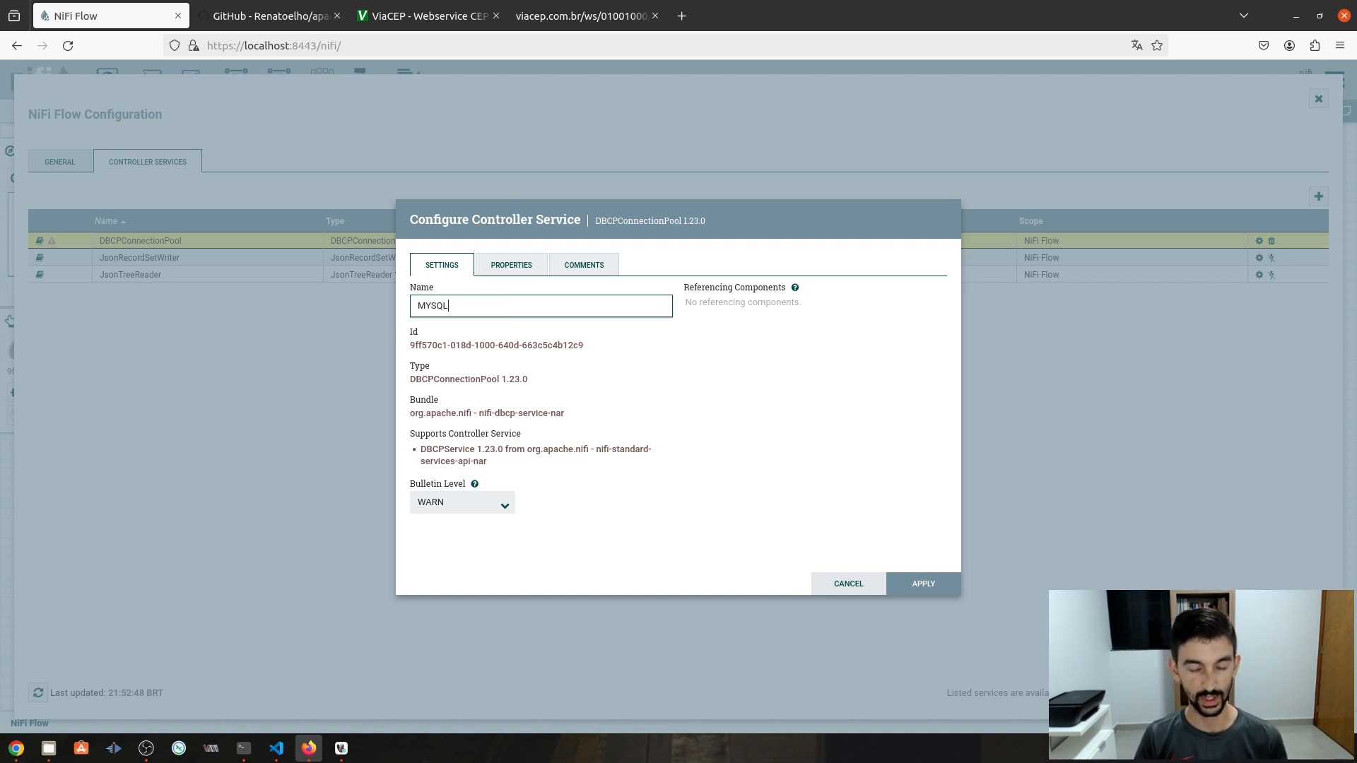
{"action": "type", "text": " - Database"}
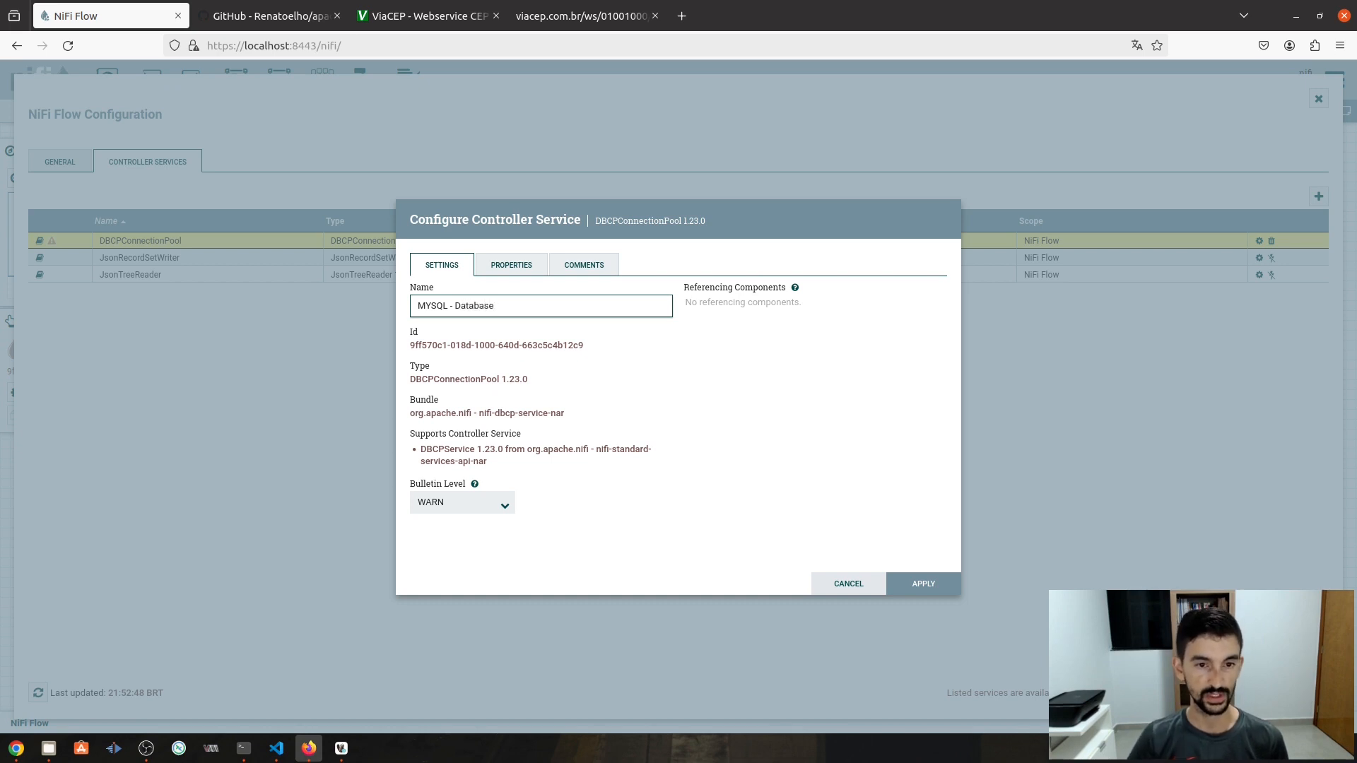
- Paste jdbc:mysql://mysql:3306/nifi_db into the Database Connection URL property and widen the editor
{"action": "left_click", "coordinate": [524, 269]}
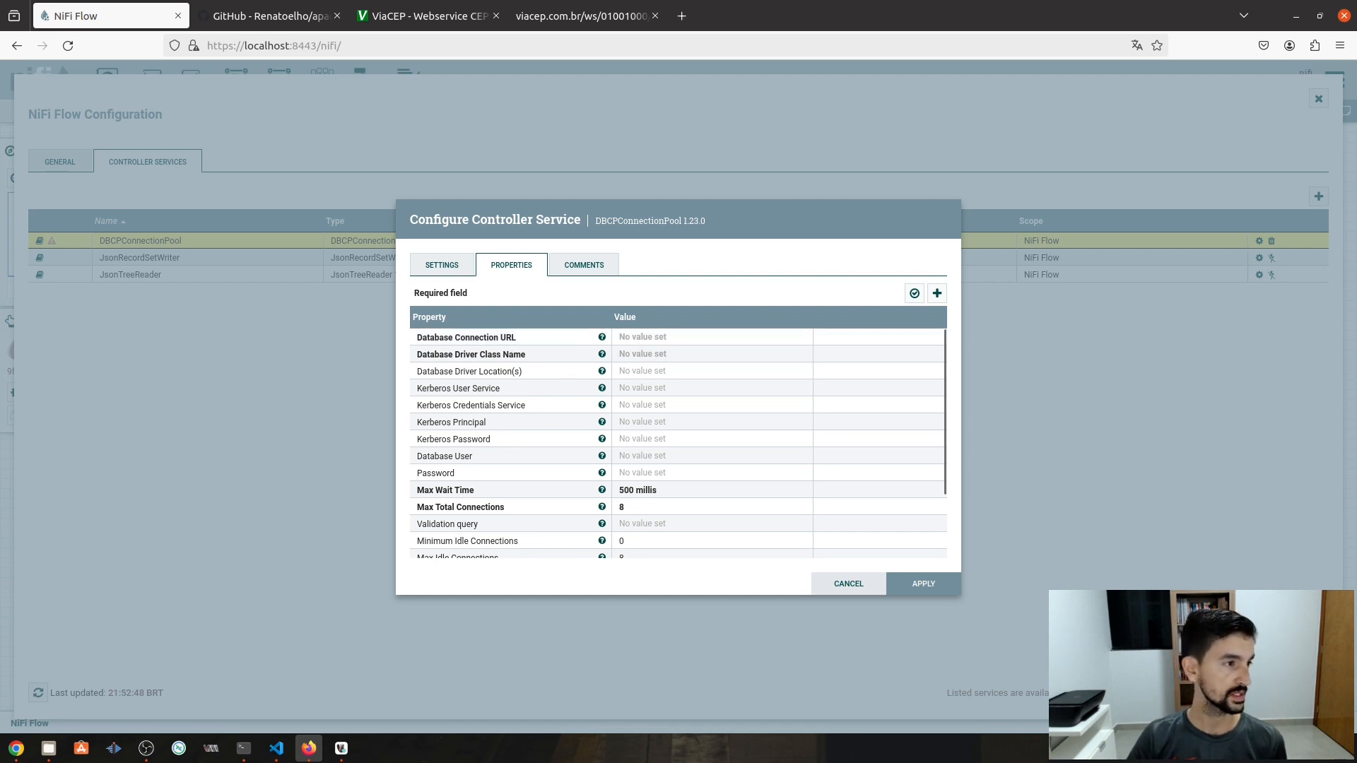
{"action": "key", "text": "alt+Tab"}
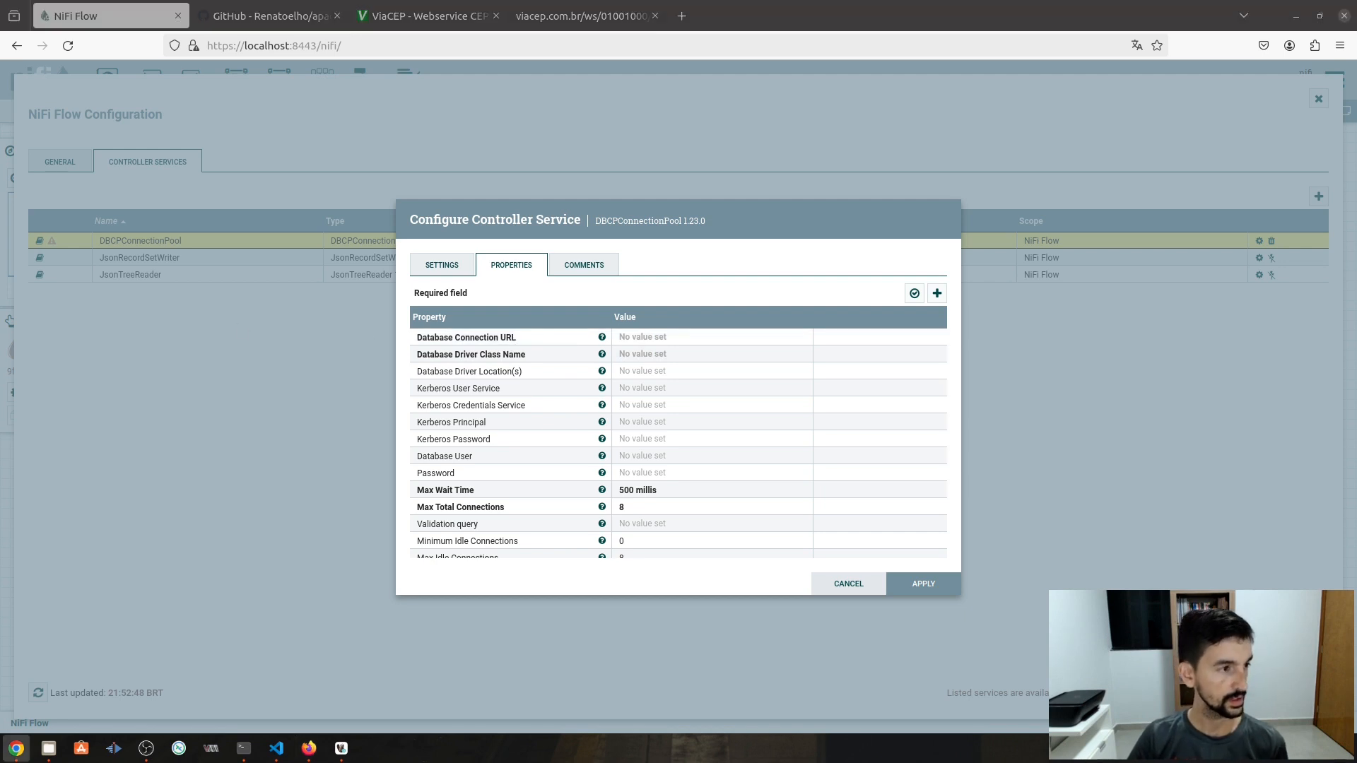
{"action": "left_click", "coordinate": [656, 341]}
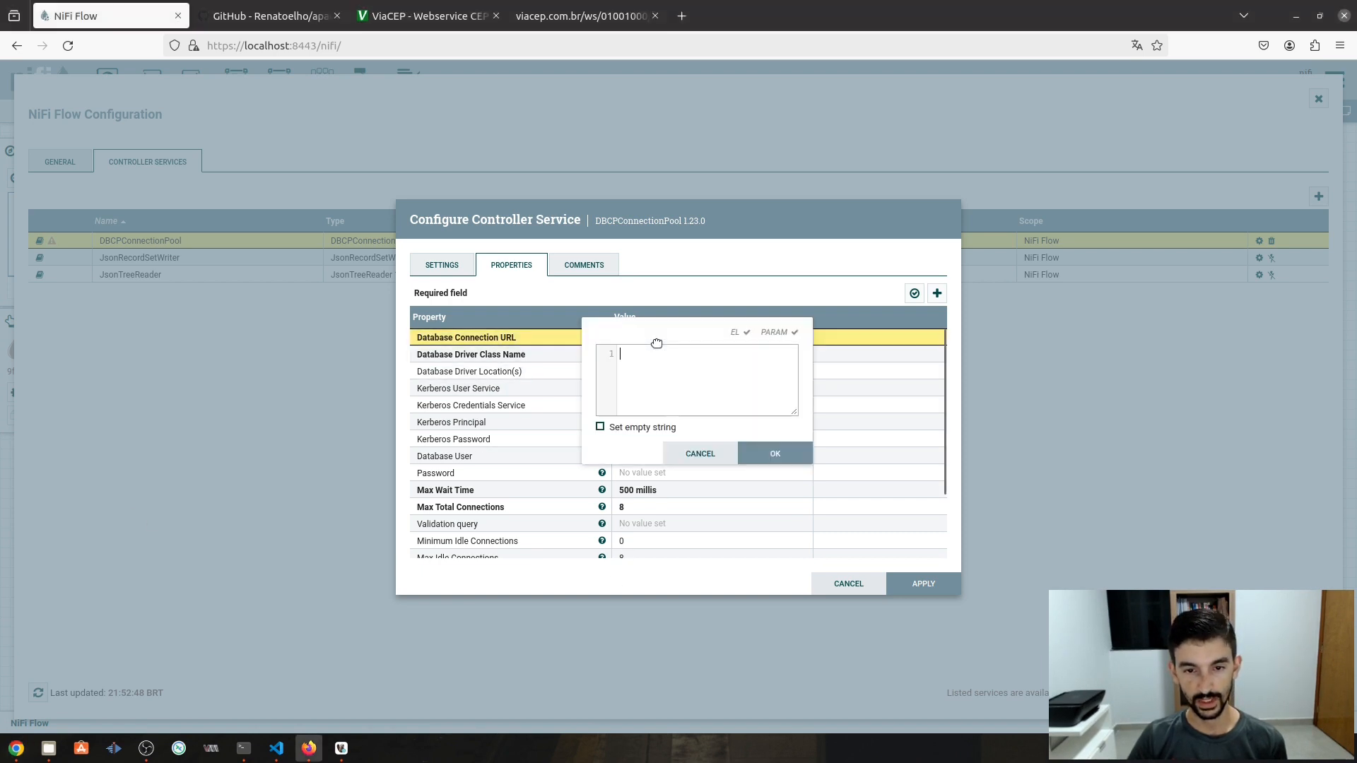
{"action": "type", "text": "jdbc:mysql://mysql:3306/nifi_db"}
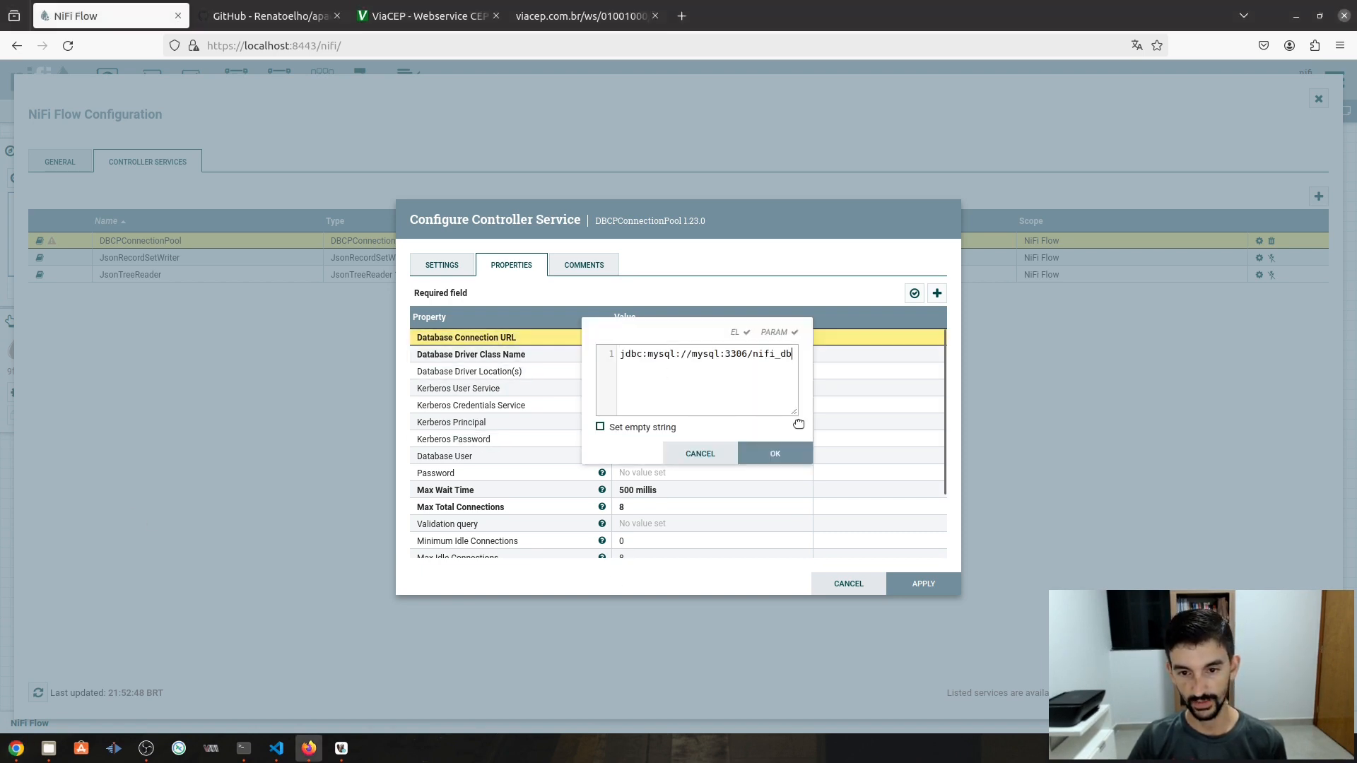
{"action": "left_click_drag", "start_coordinate": [795, 413], "coordinate": [829, 417]}
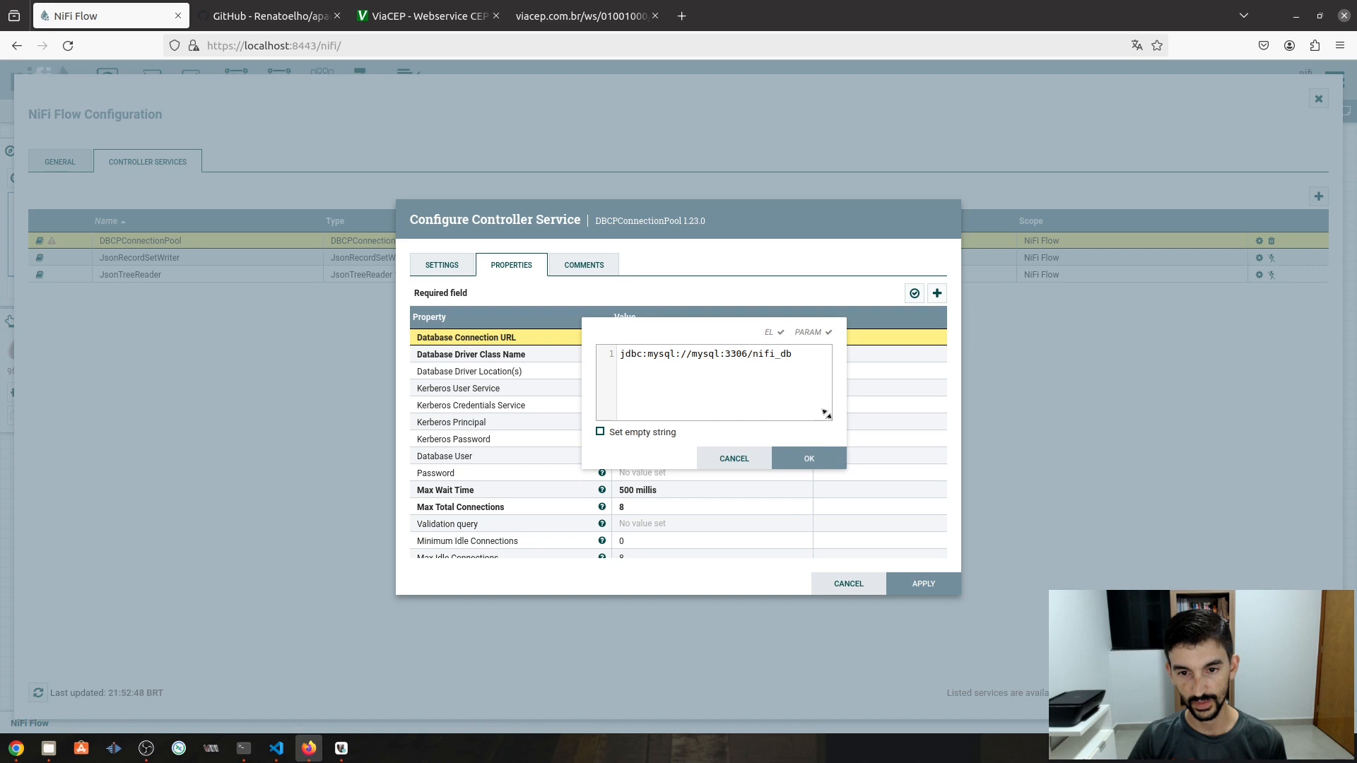
- Highlight the URL's mysql host, 3306 port and nifi_db database, comparing against DBeaver
{"action": "double_click", "coordinate": [666, 354]}
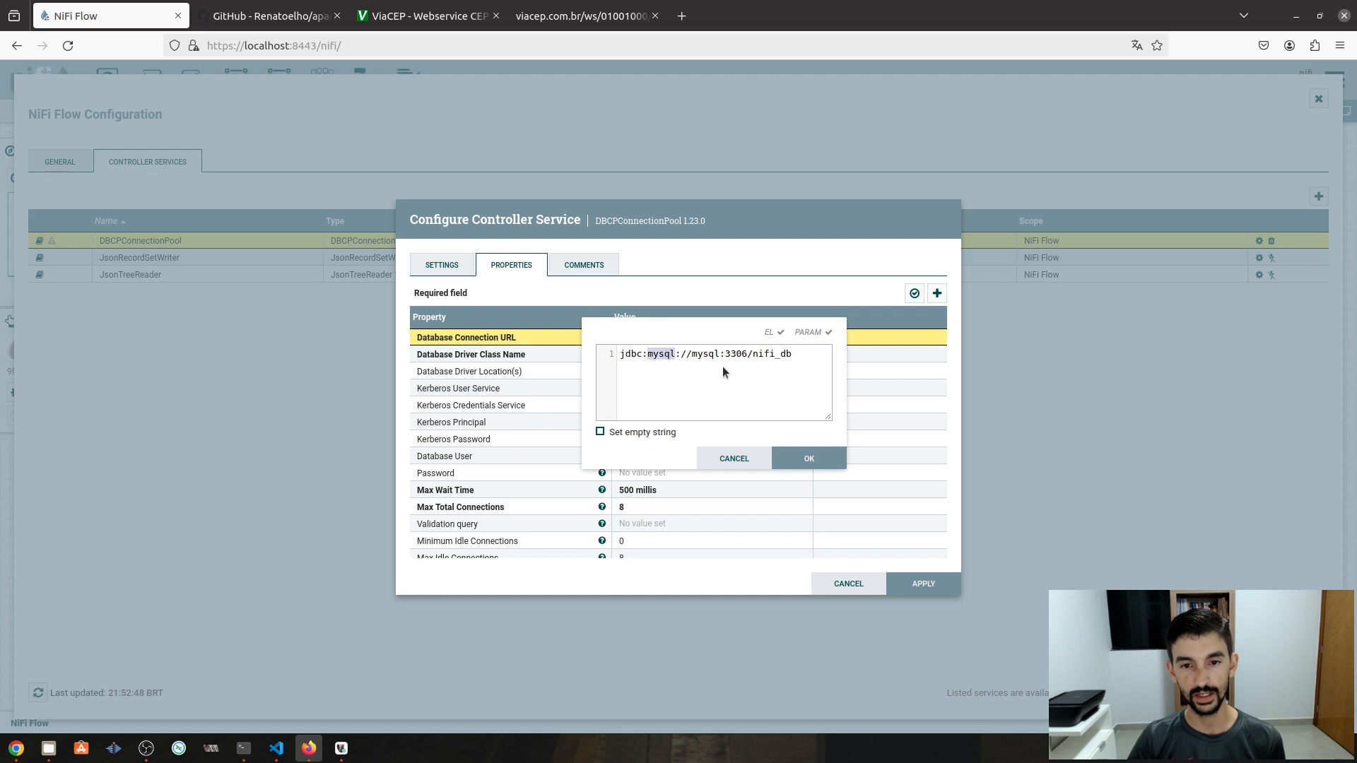
{"action": "double_click", "coordinate": [704, 354]}
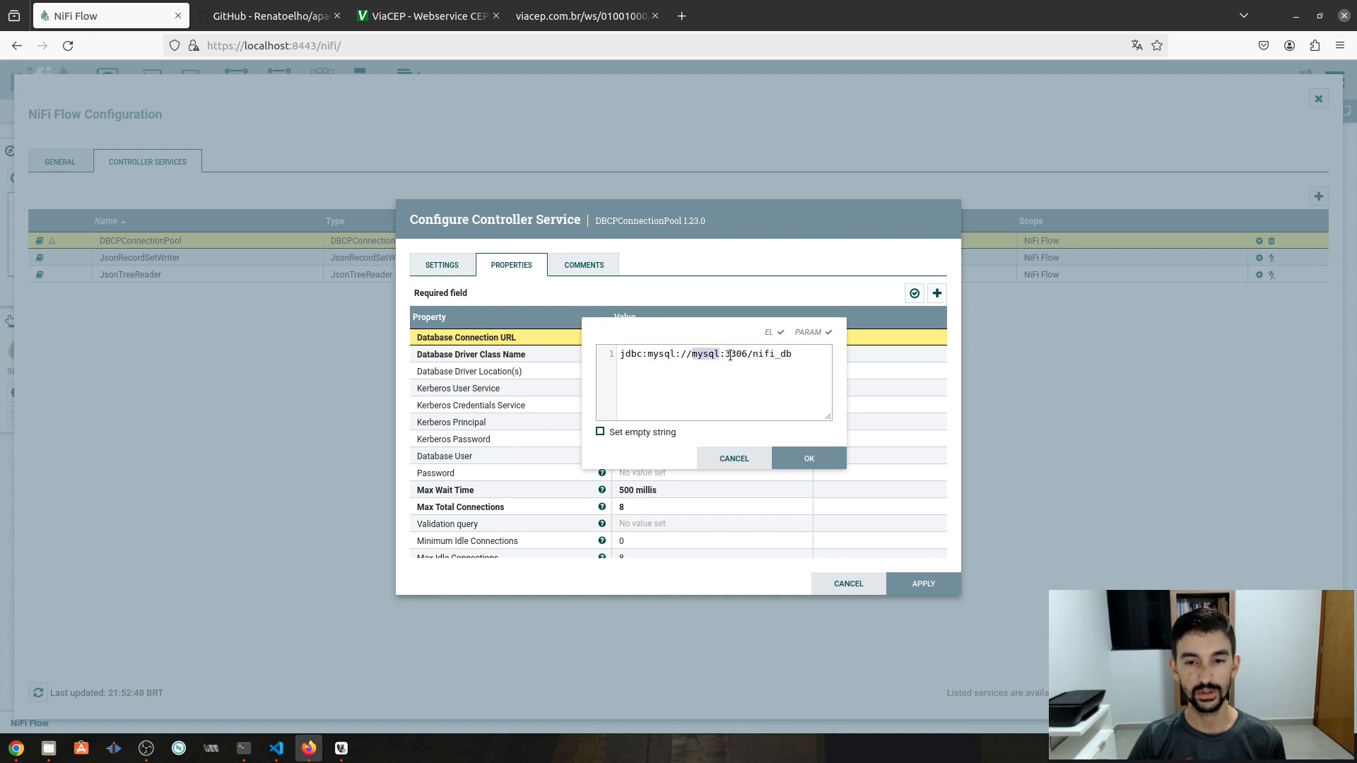
{"action": "double_click", "coordinate": [735, 354]}
{"action": "double_click", "coordinate": [773, 354]}
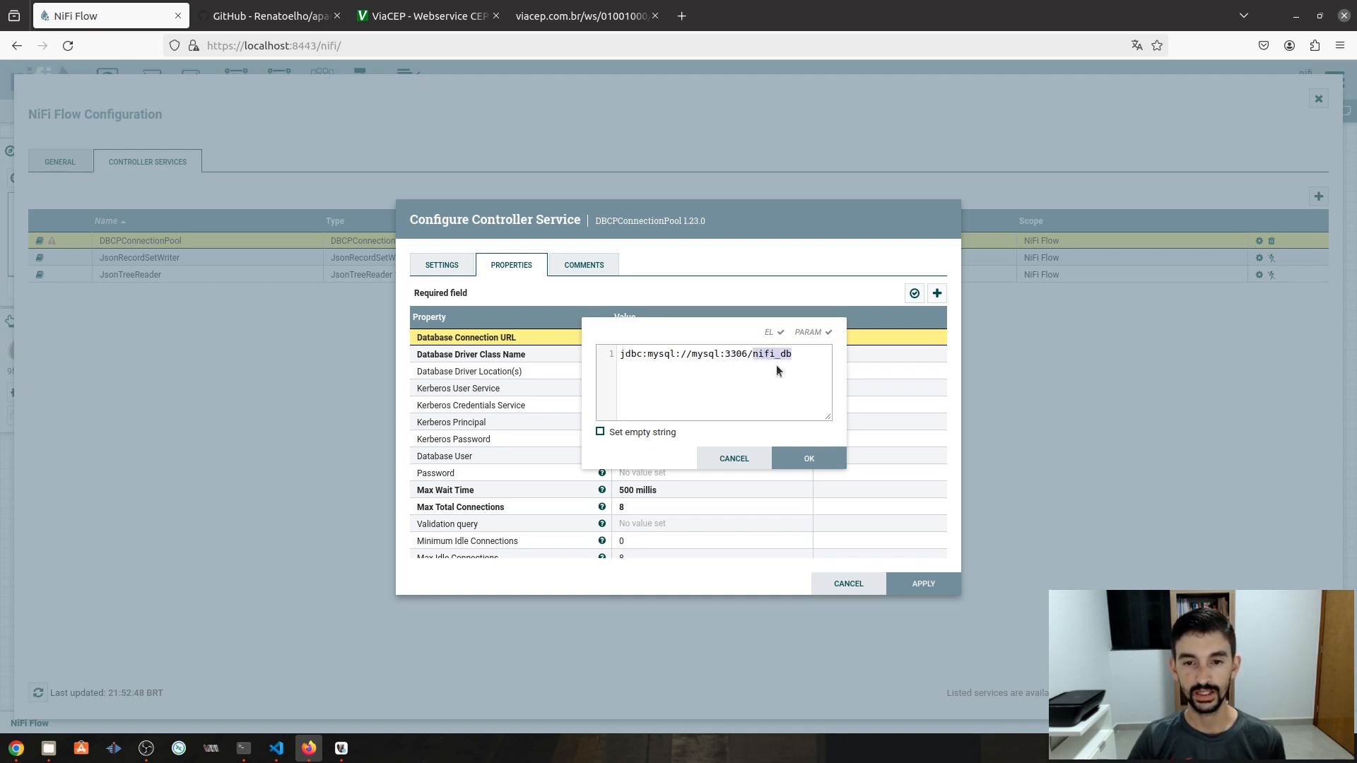
{"action": "double_click", "coordinate": [707, 356]}
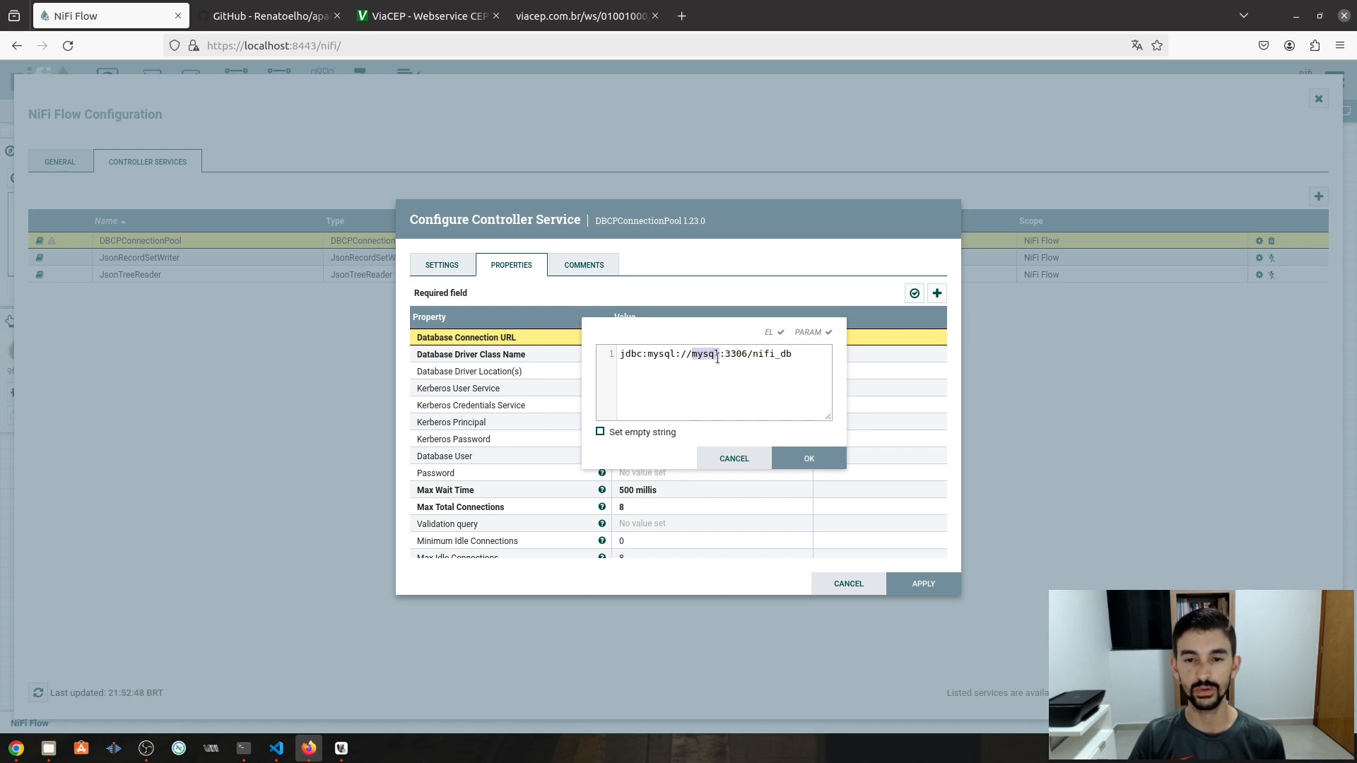
{"action": "double_click", "coordinate": [734, 355]}
{"action": "double_click", "coordinate": [763, 353]}
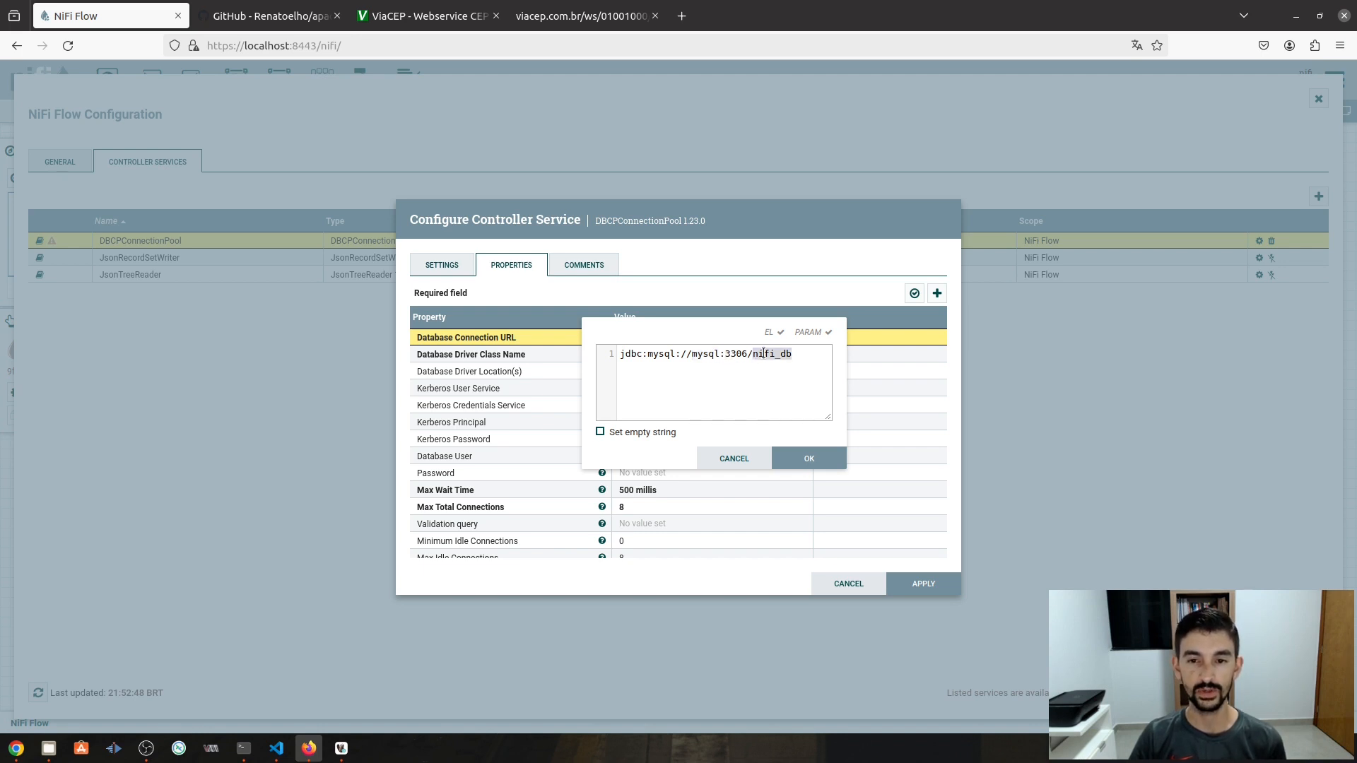
{"action": "left_click", "coordinate": [341, 749]}
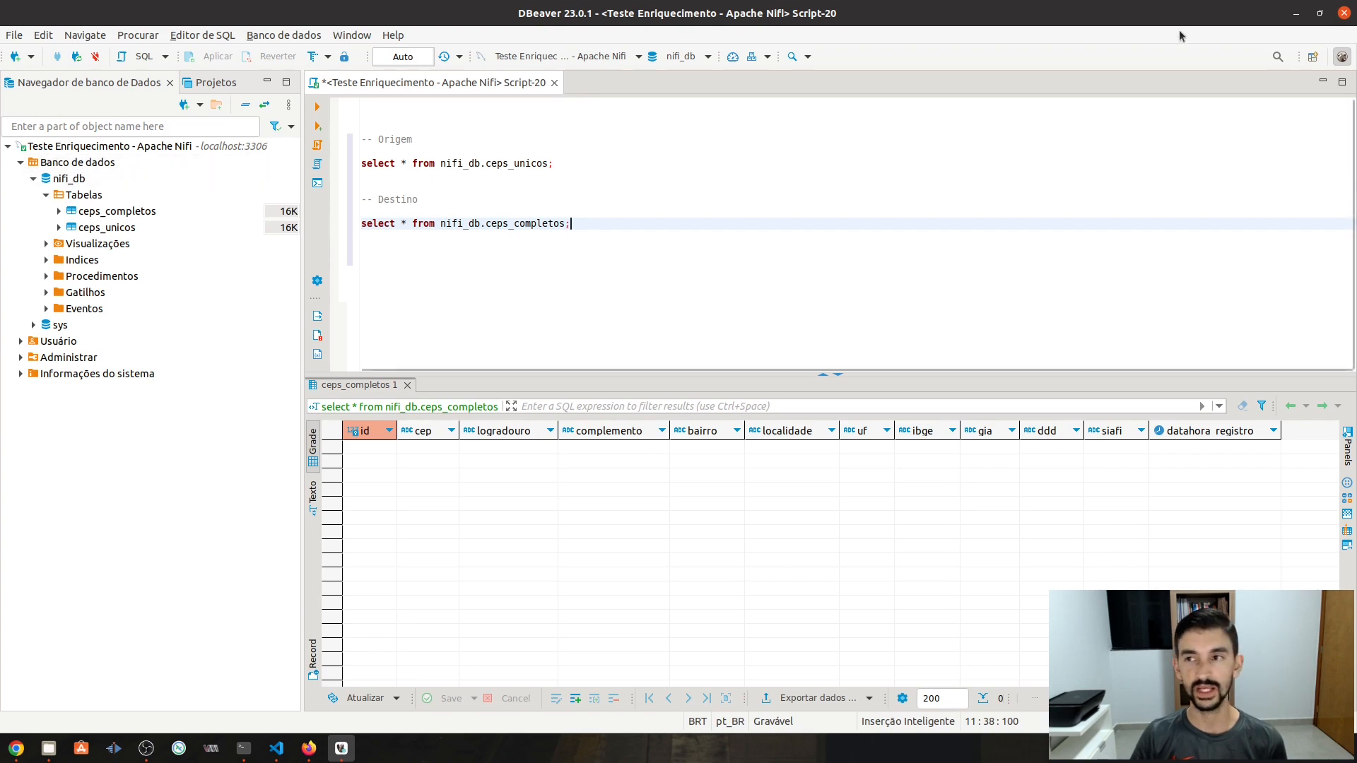
{"action": "left_click", "coordinate": [1296, 12]}
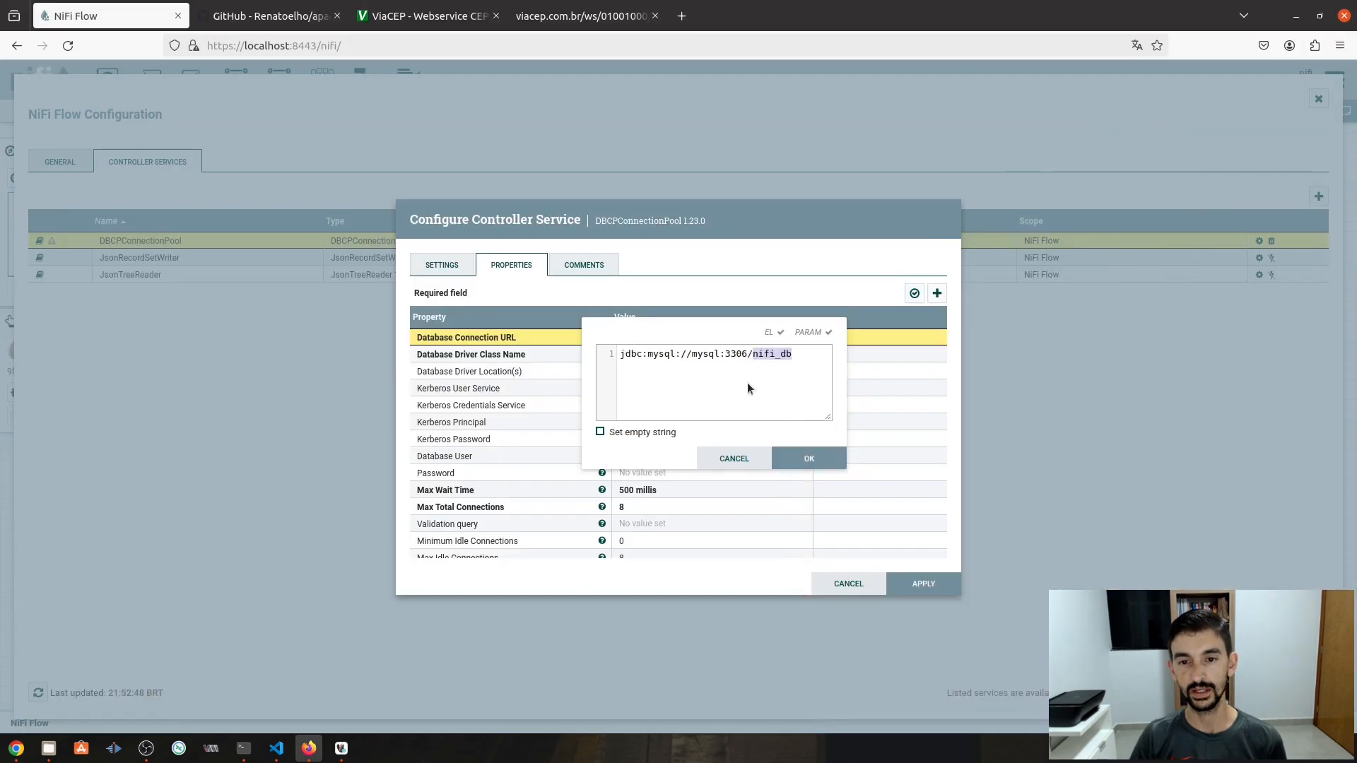
- Commit the URL and set Database Driver Class Name to com.mysql.cj.jdbc.Driver
{"action": "left_click", "coordinate": [820, 461]}
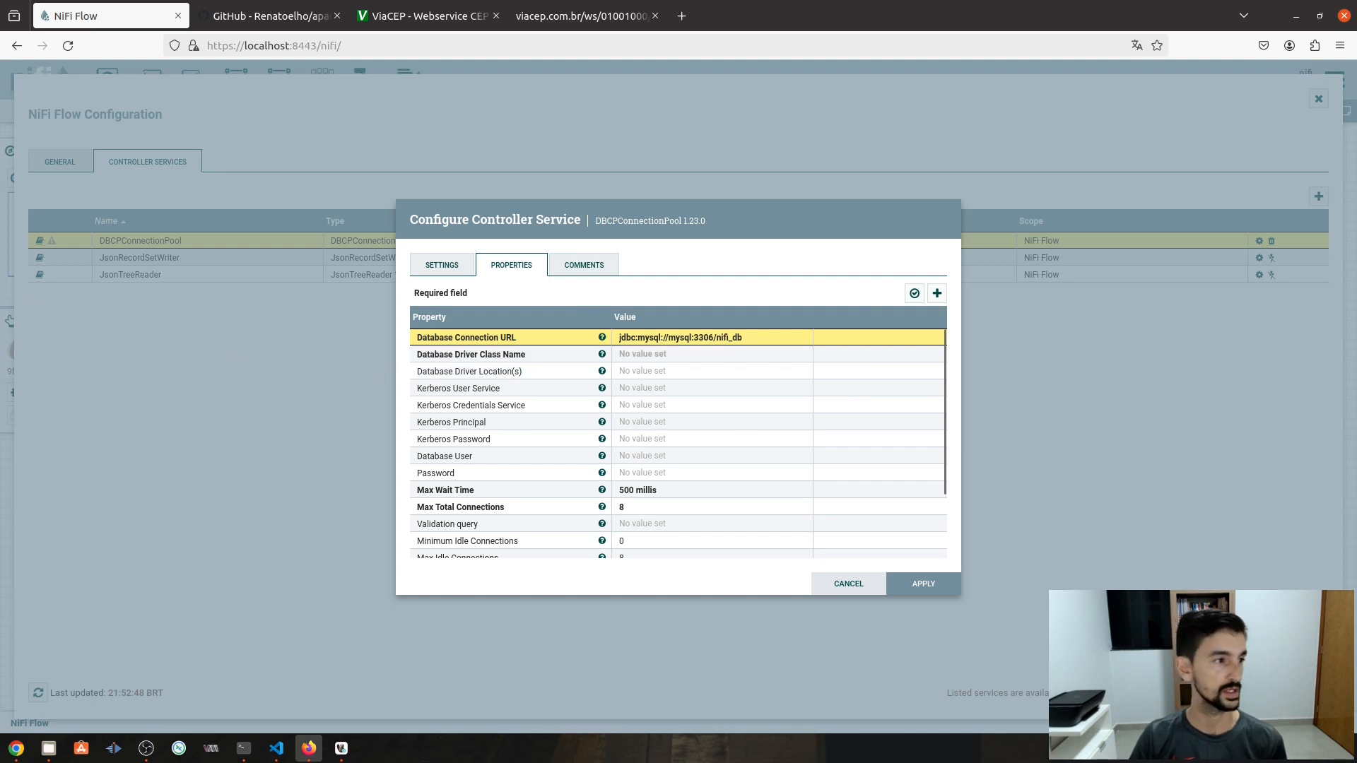
{"action": "key", "text": "alt+Tab"}
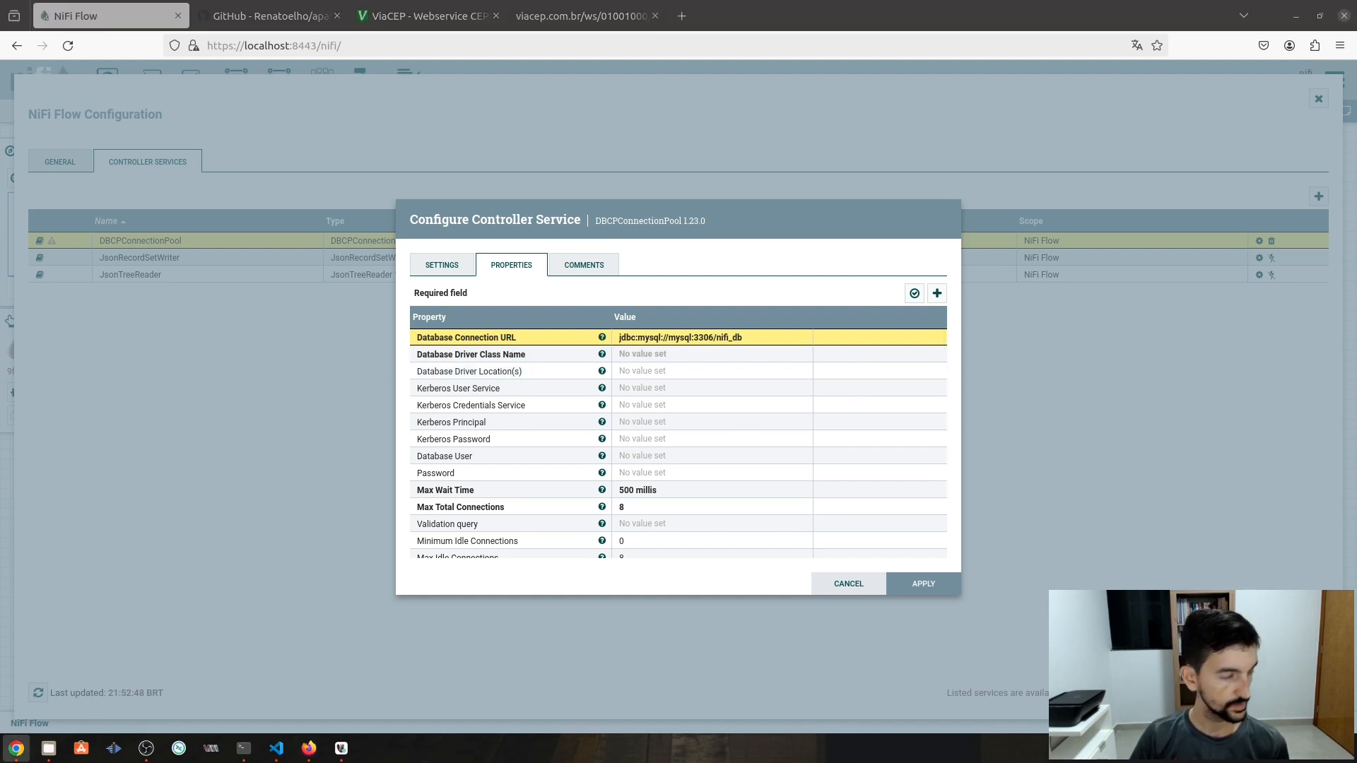
{"action": "left_click", "coordinate": [649, 355]}
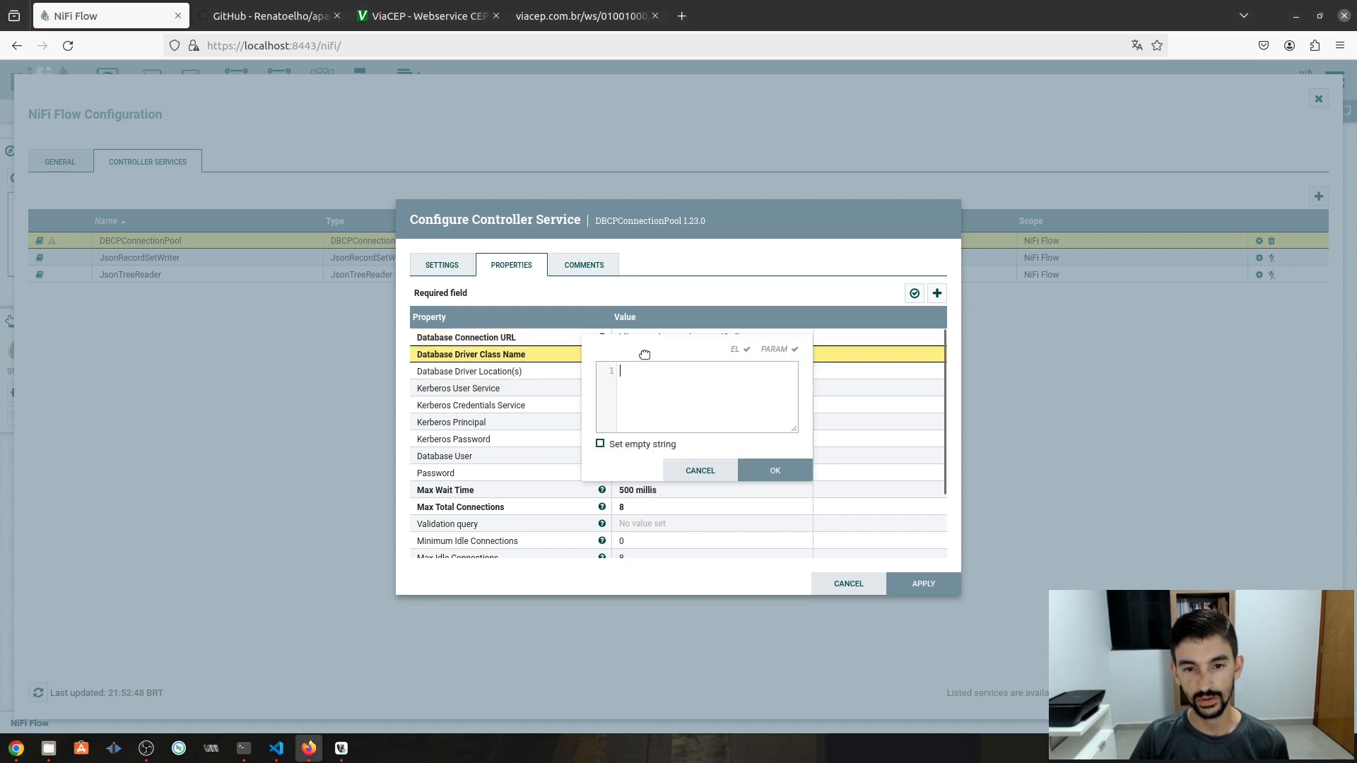
{"action": "type", "text": "com.mysql.cj.jdbc.Driver"}
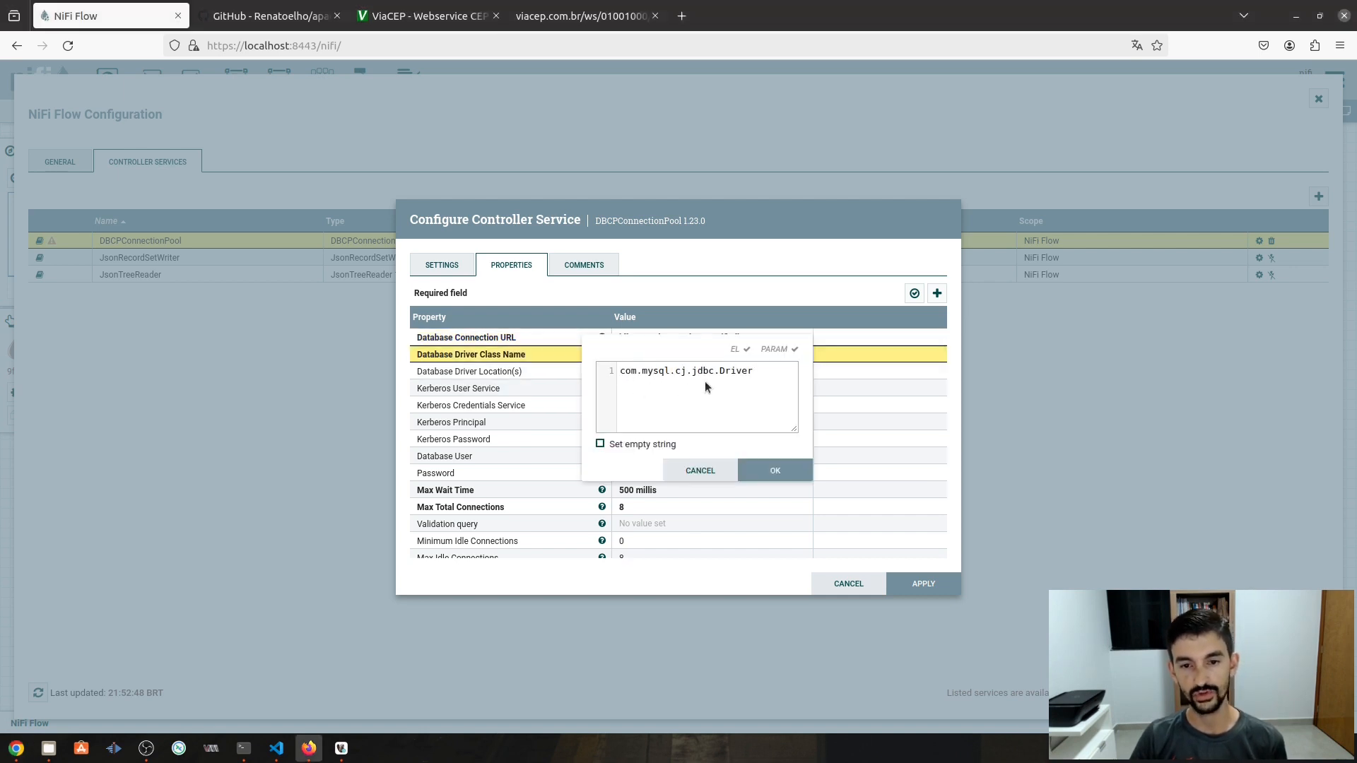
{"action": "left_click", "coordinate": [784, 473]}
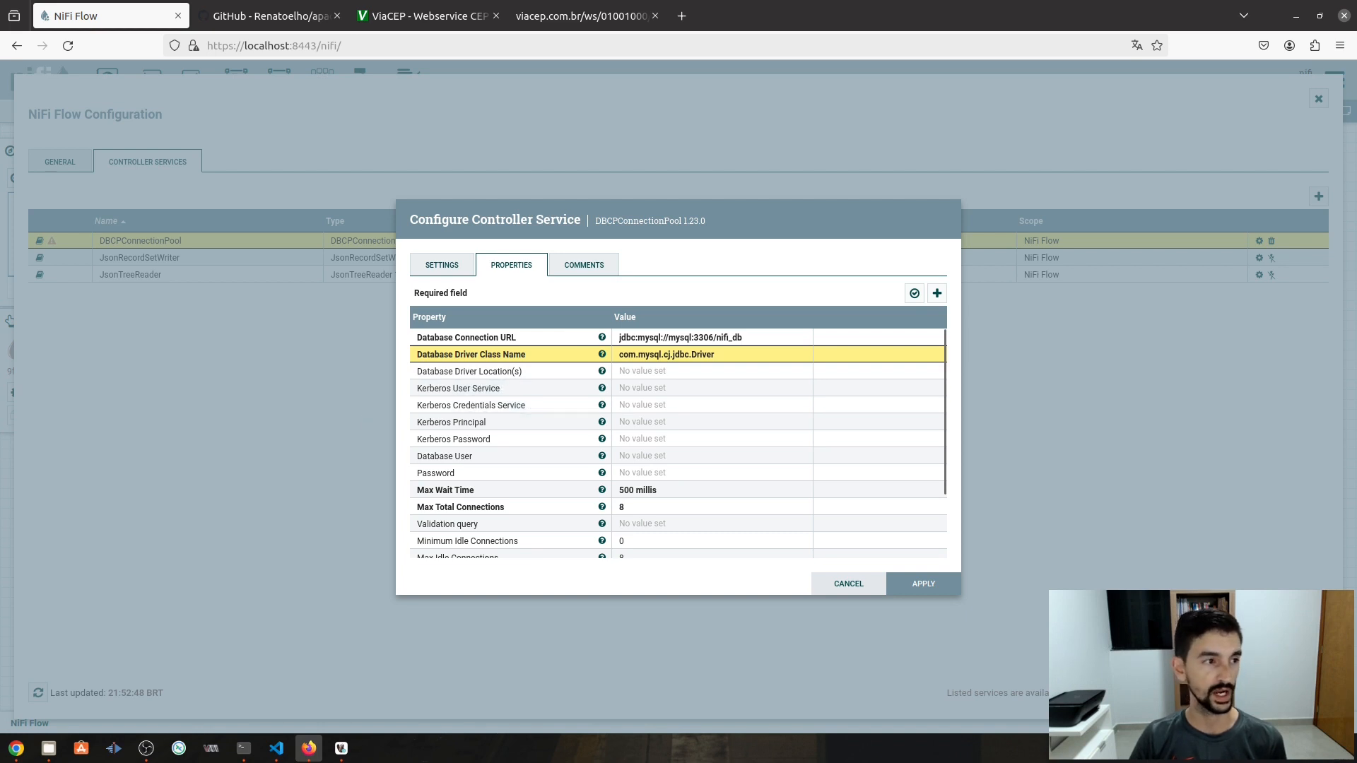
{"action": "key", "text": "alt+Tab"}
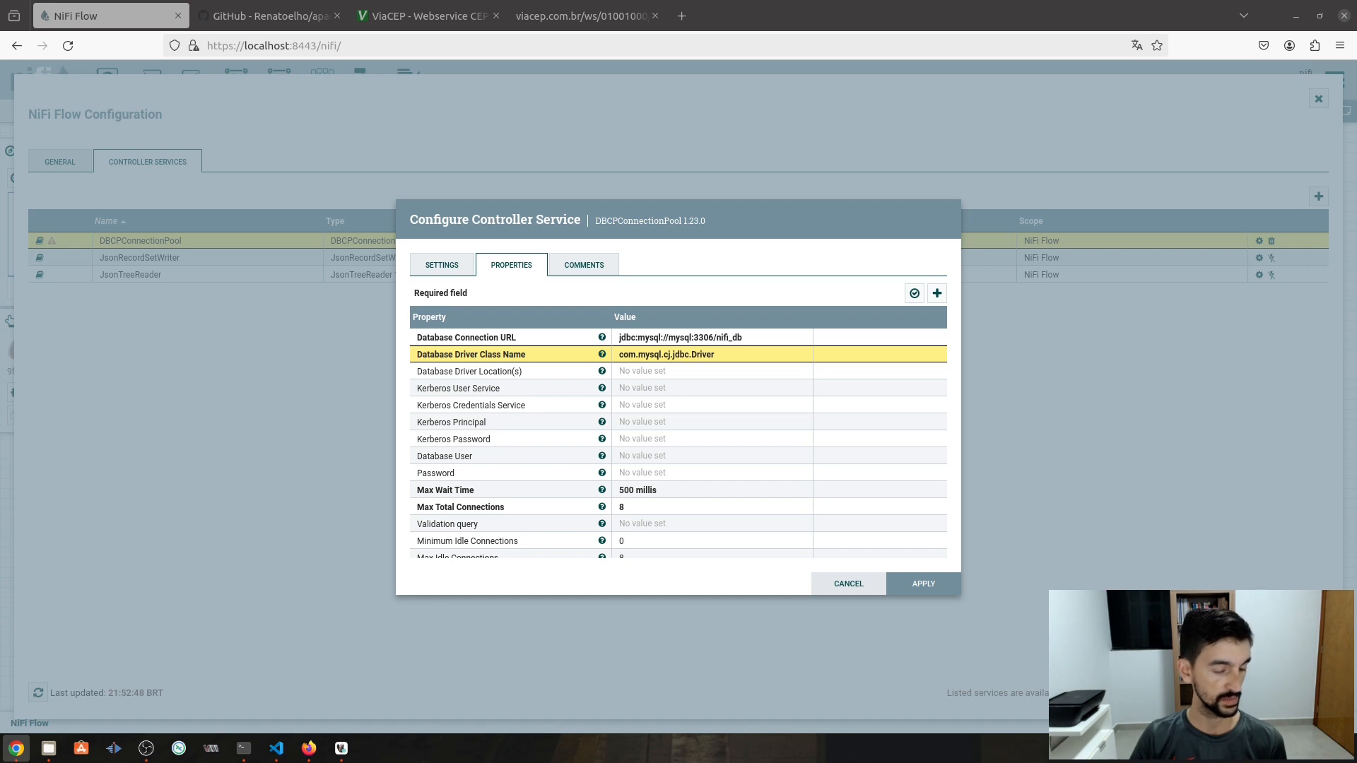
- Set Database Driver Location(s) to /opt/nifi/nifi-current/jdbc/mysql-connector-j-8.0.31.jar, then view the GitHub repository
{"action": "left_click", "coordinate": [637, 372]}
{"action": "key", "text": "ctrl+v"}
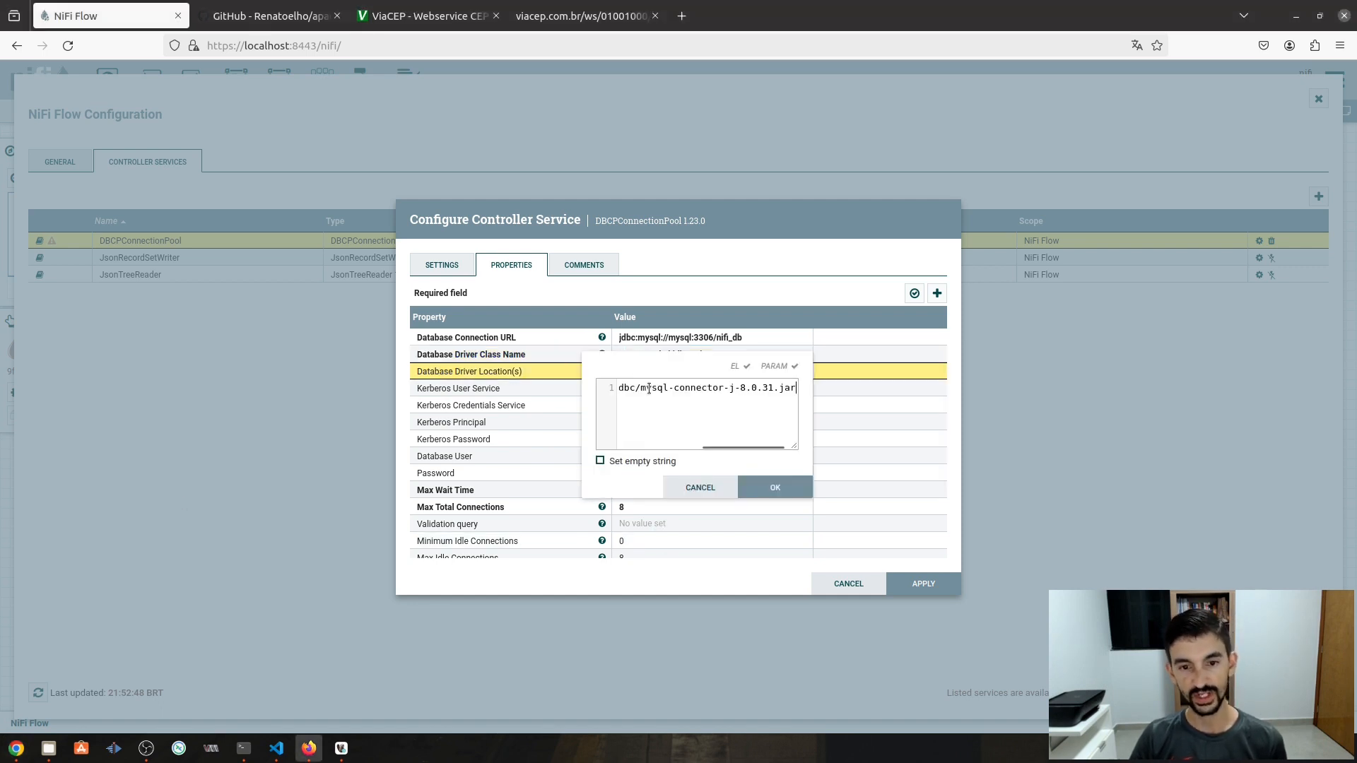
{"action": "left_click_drag", "start_coordinate": [797, 444], "coordinate": [965, 473]}
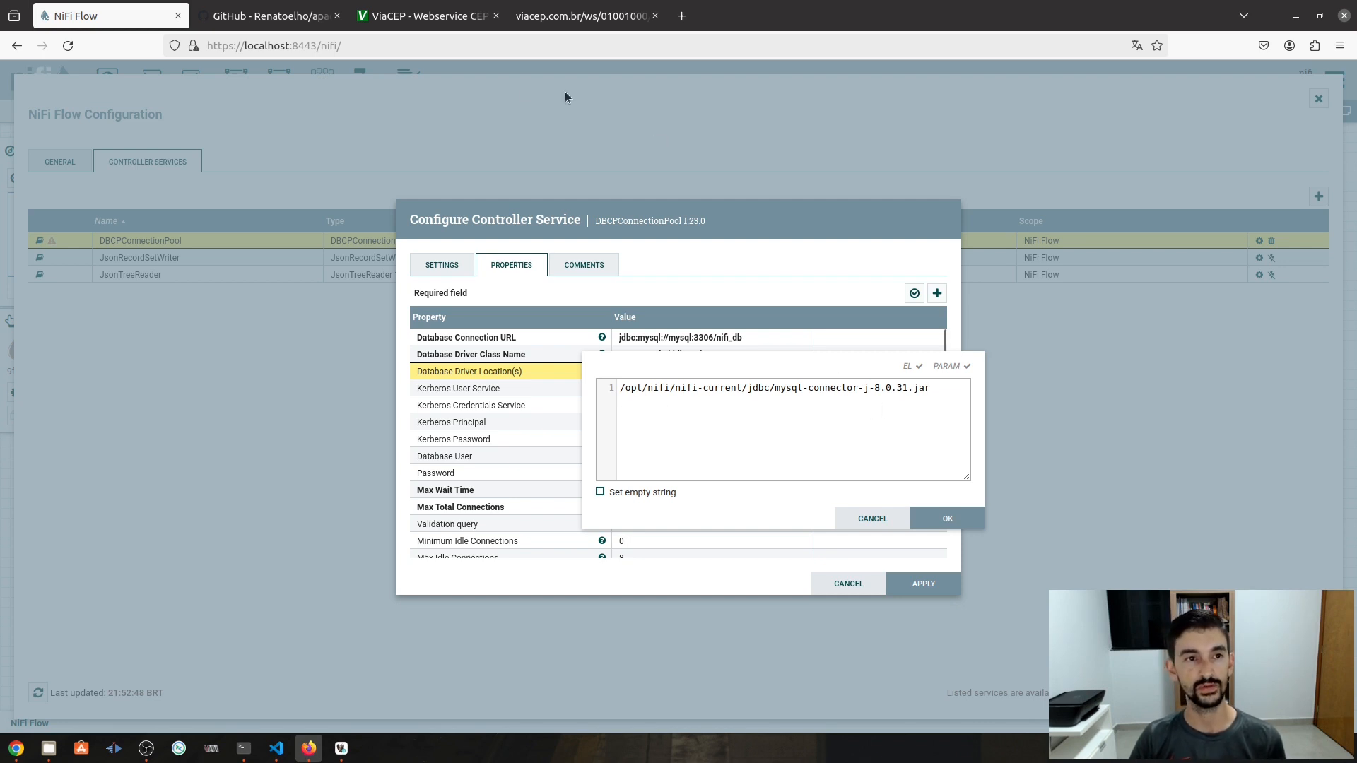
{"action": "left_click", "coordinate": [284, 21]}
{"action": "scroll", "coordinate": [384, 279], "scroll_direction": "up", "scroll_amount": 7}
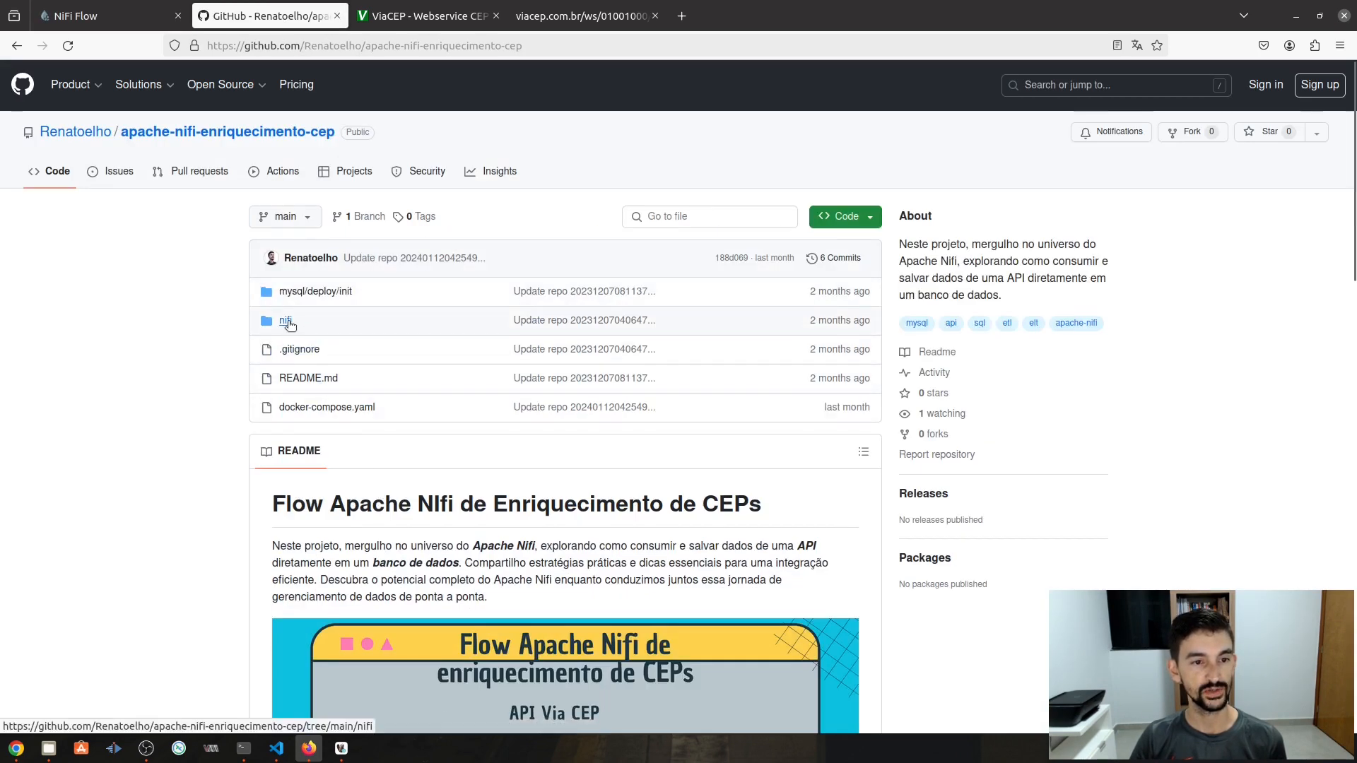
- Browse to the repository's nifi/jdbc folder holding mysql-connector-j-8.0.31.jar, then return to NiFi
{"action": "left_click", "coordinate": [290, 321]}
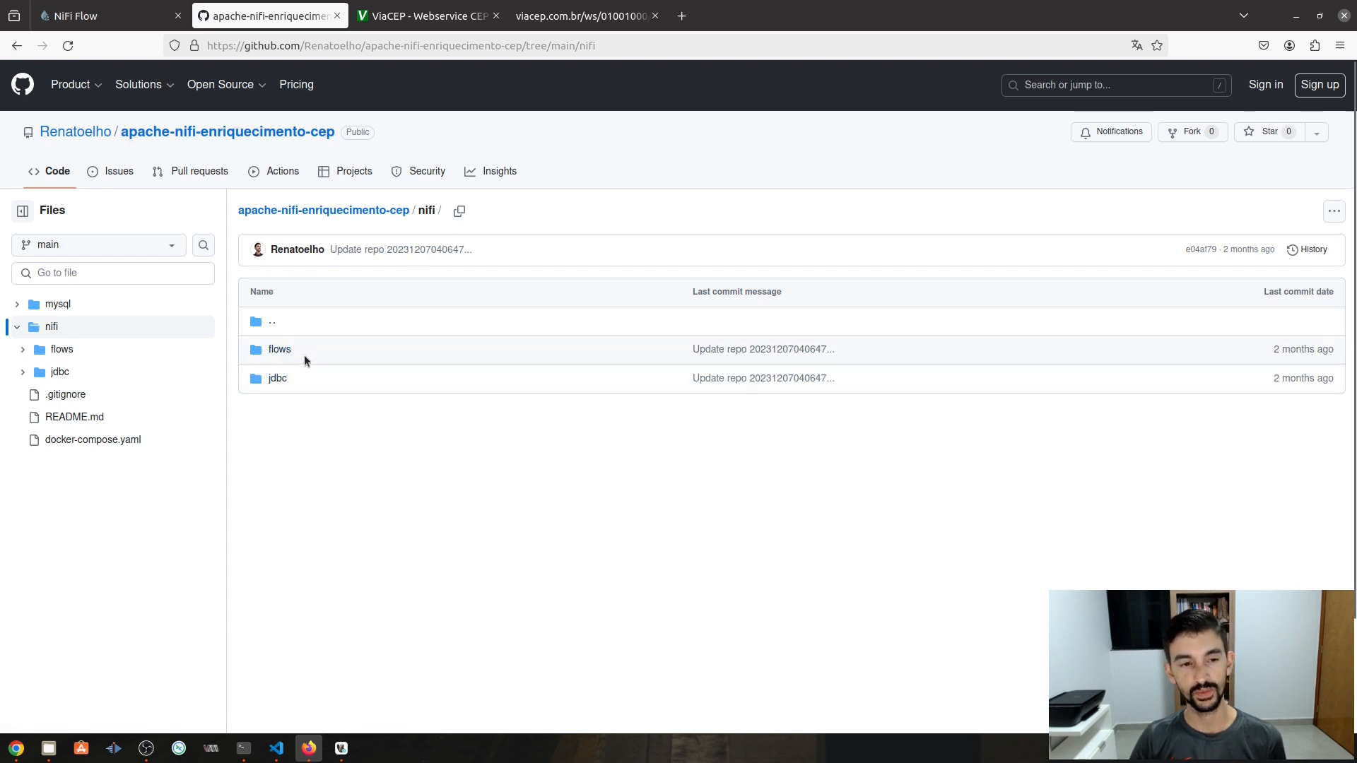
{"action": "left_click", "coordinate": [278, 381]}
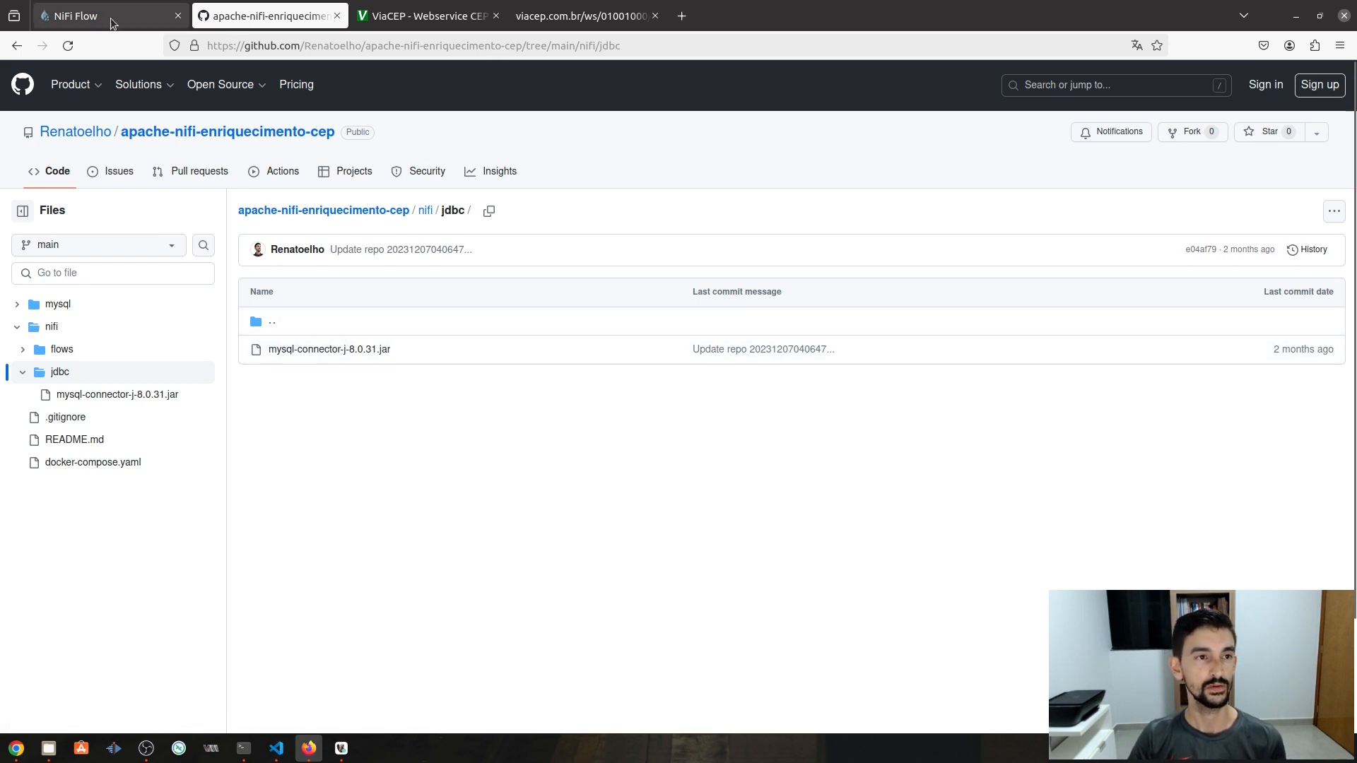
{"action": "left_click", "coordinate": [74, 16]}
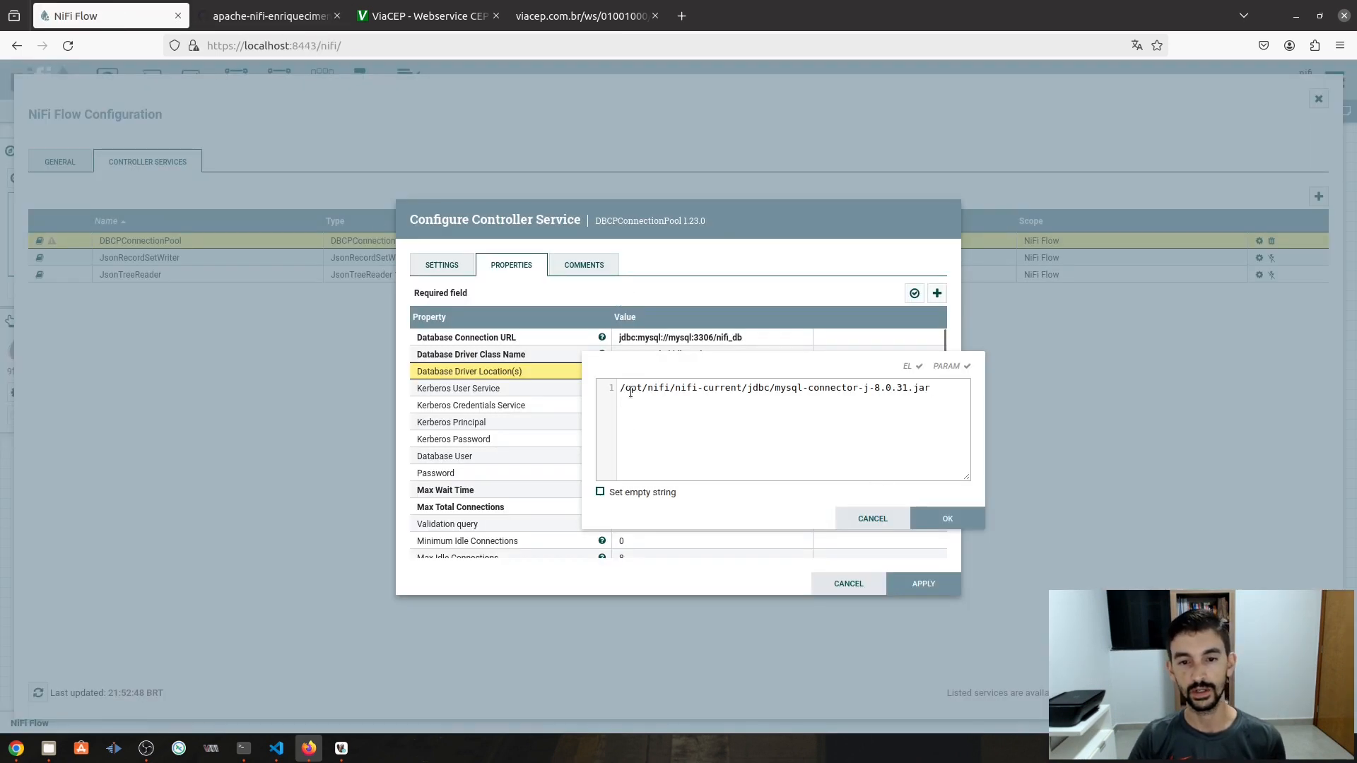
- Confirm the driver location, set Database User to root, and paste in the database password
{"action": "left_click", "coordinate": [947, 521]}
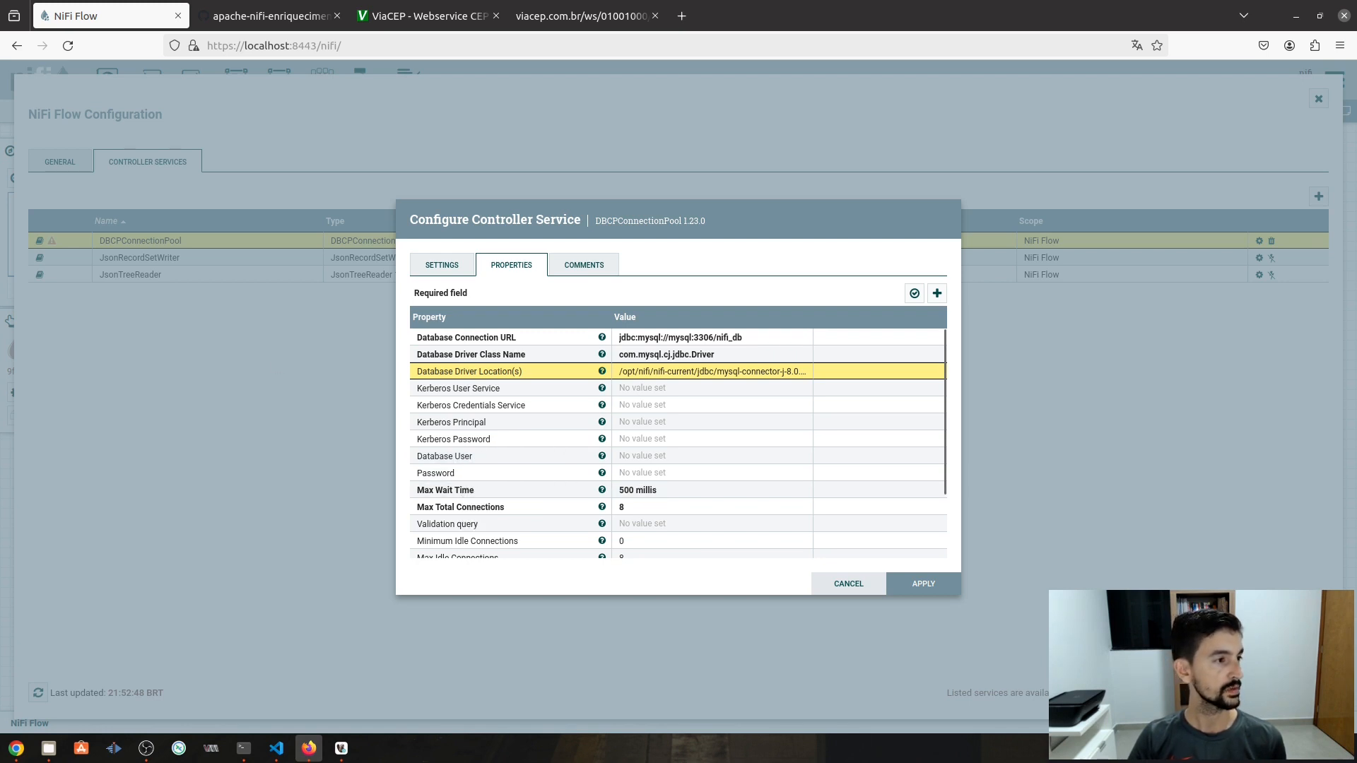
{"action": "key", "text": "alt+Tab"}
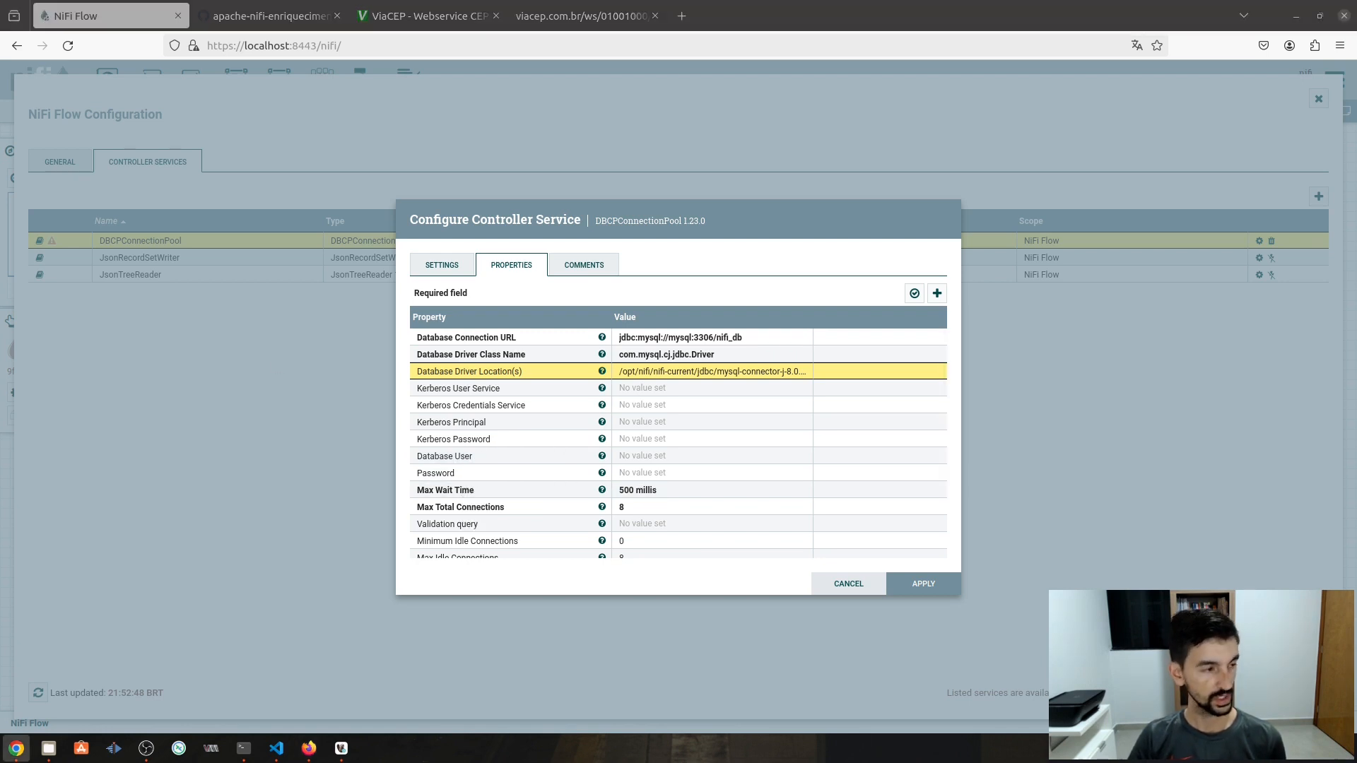
{"action": "left_click", "coordinate": [658, 456]}
{"action": "type", "text": "root"}
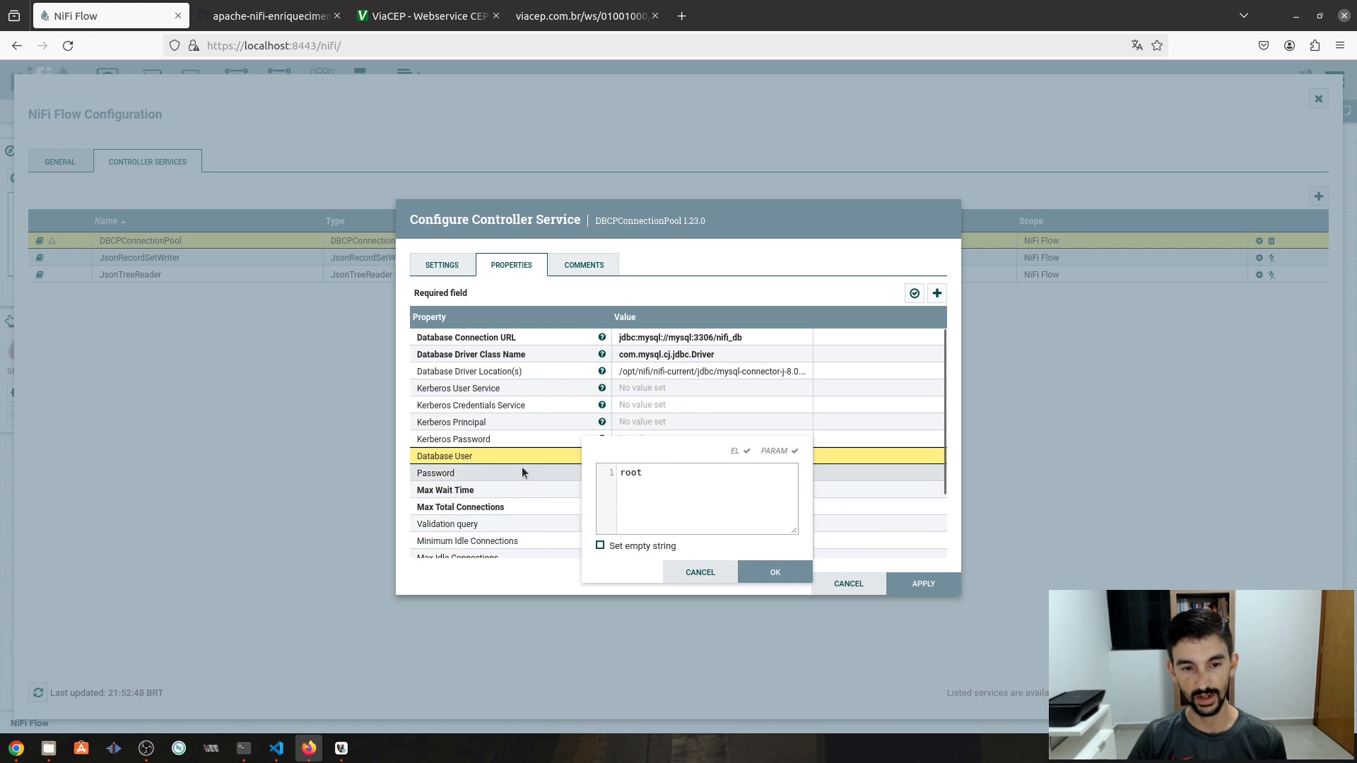
{"action": "left_click", "coordinate": [774, 571]}
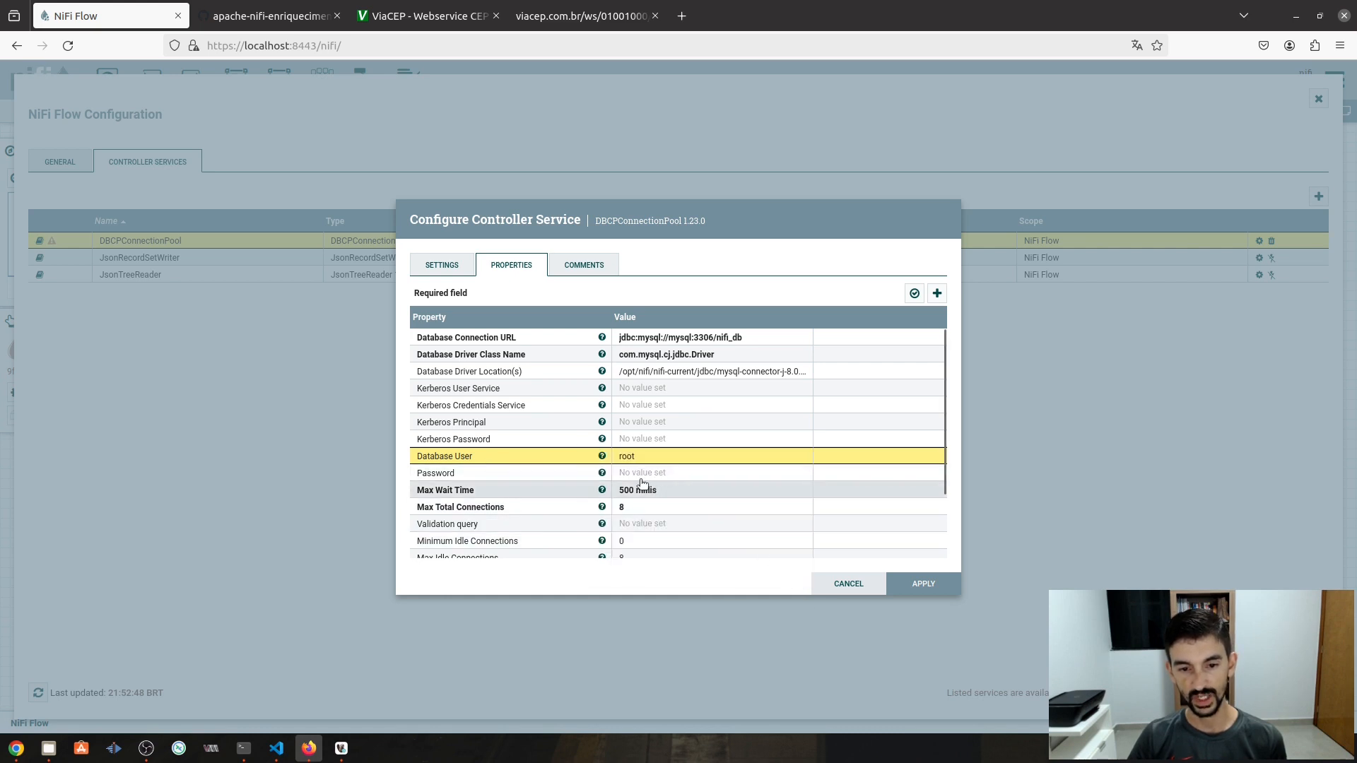
{"action": "left_click", "coordinate": [634, 474]}
{"action": "key", "text": "ctrl+v"}
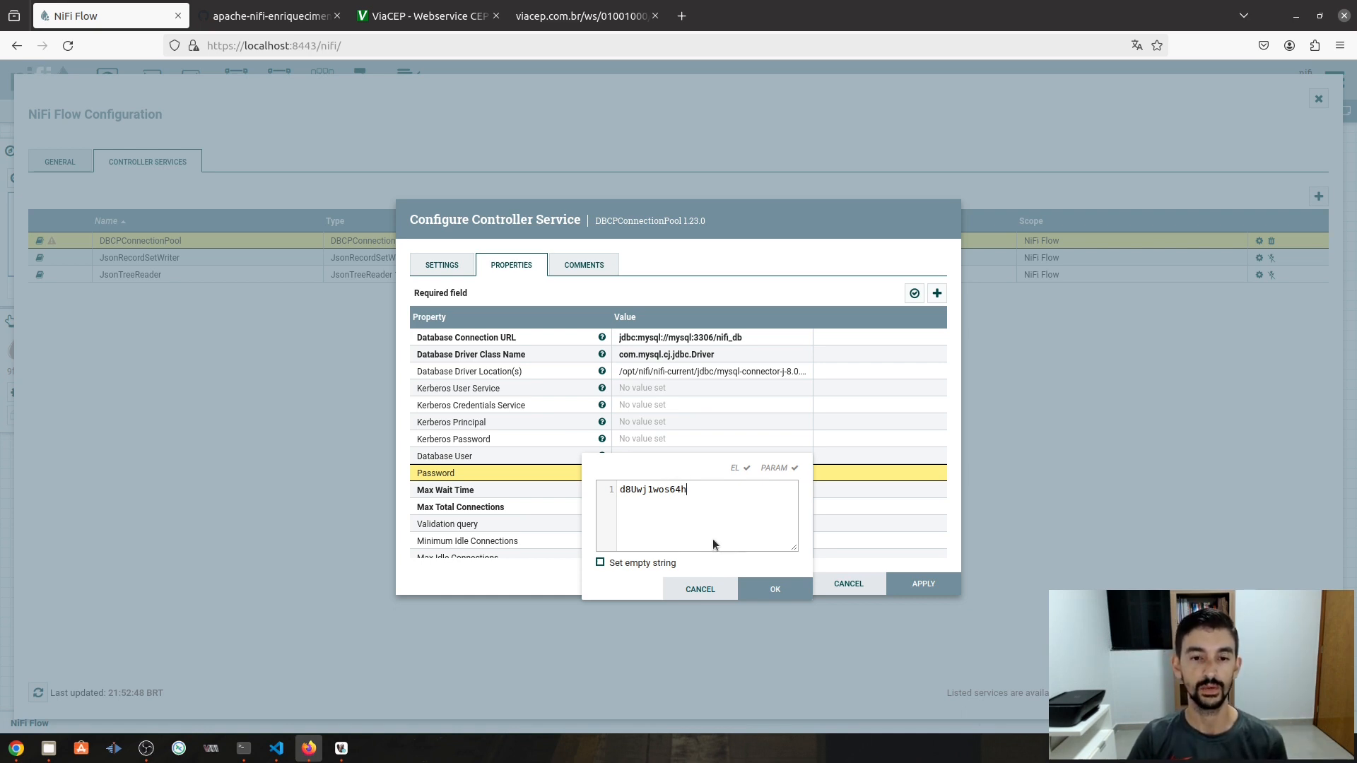
{"action": "left_click", "coordinate": [775, 589]}
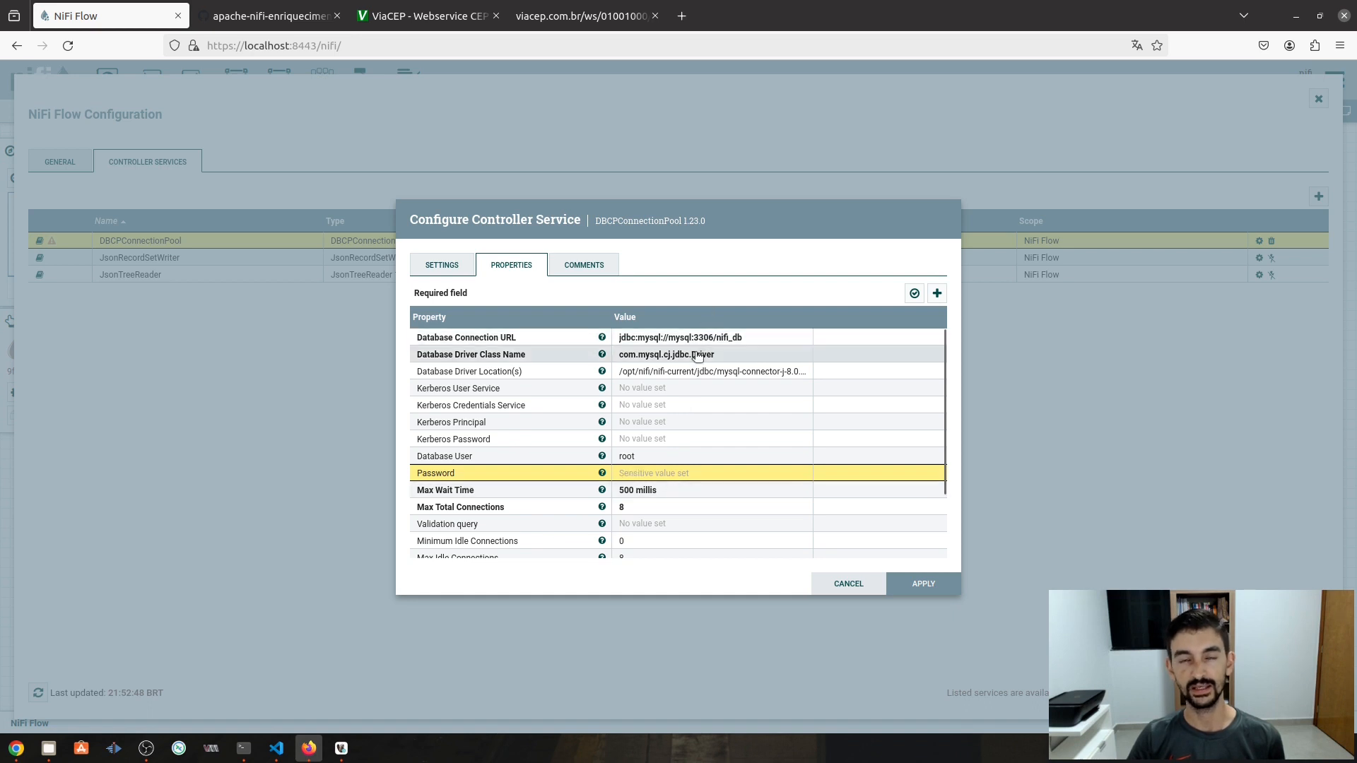
- Set the connection pool's Validation query to SELECT 1;
{"action": "left_click", "coordinate": [631, 526]}
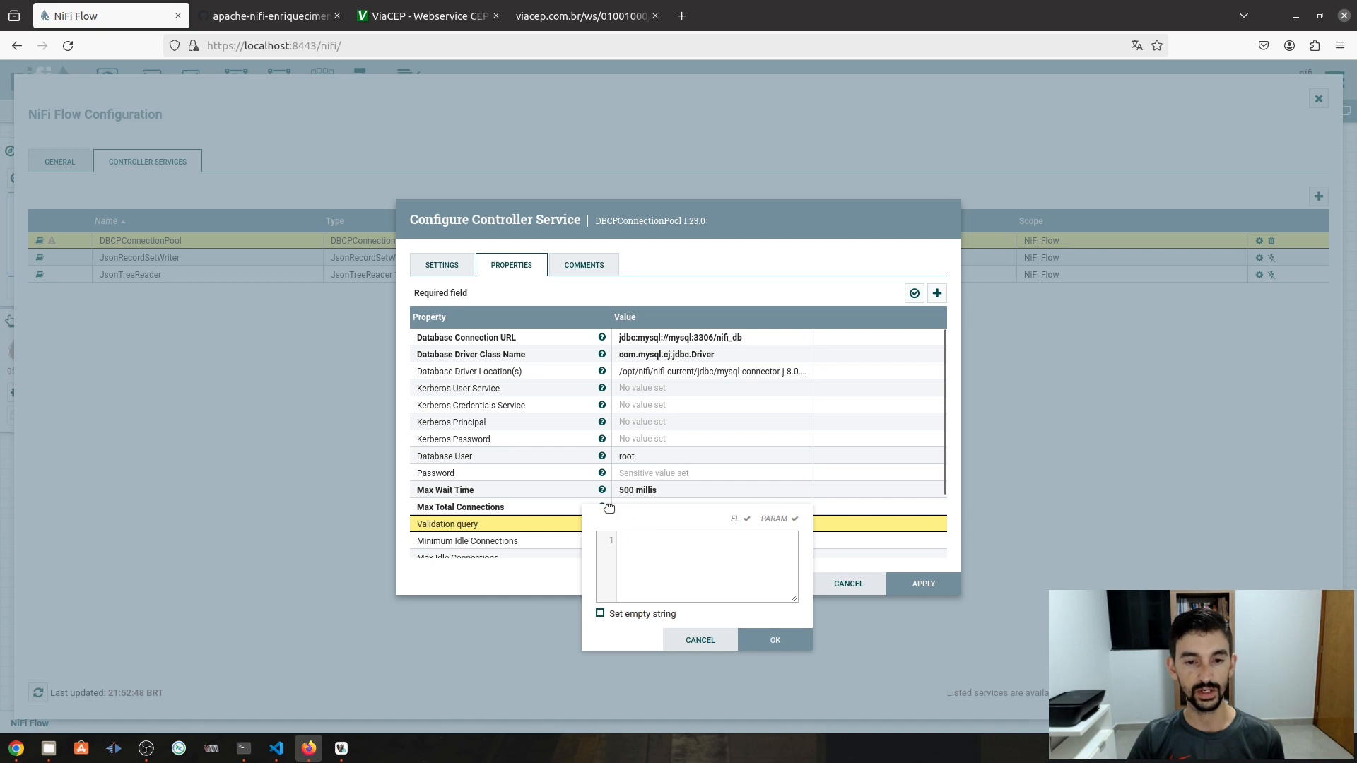
{"action": "type", "text": "S"}
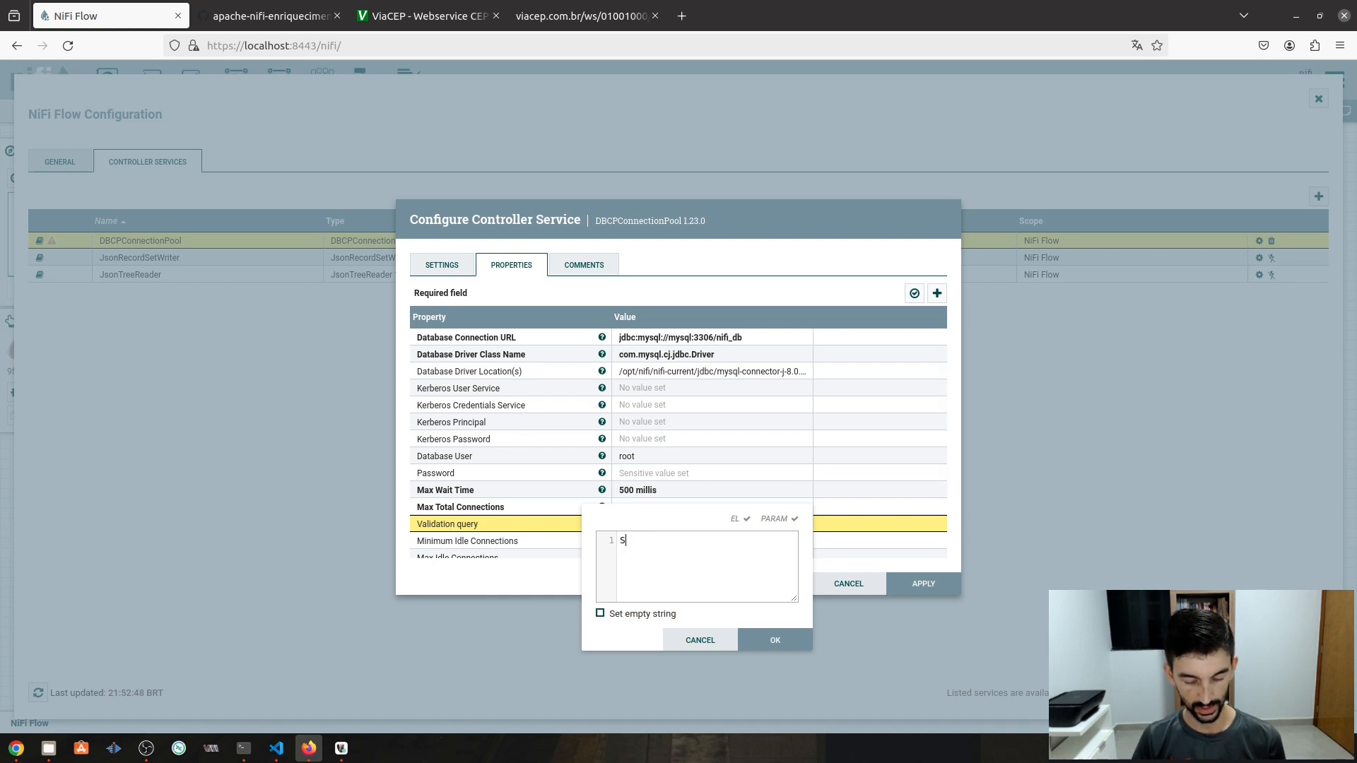
{"action": "type", "text": "LECT"}
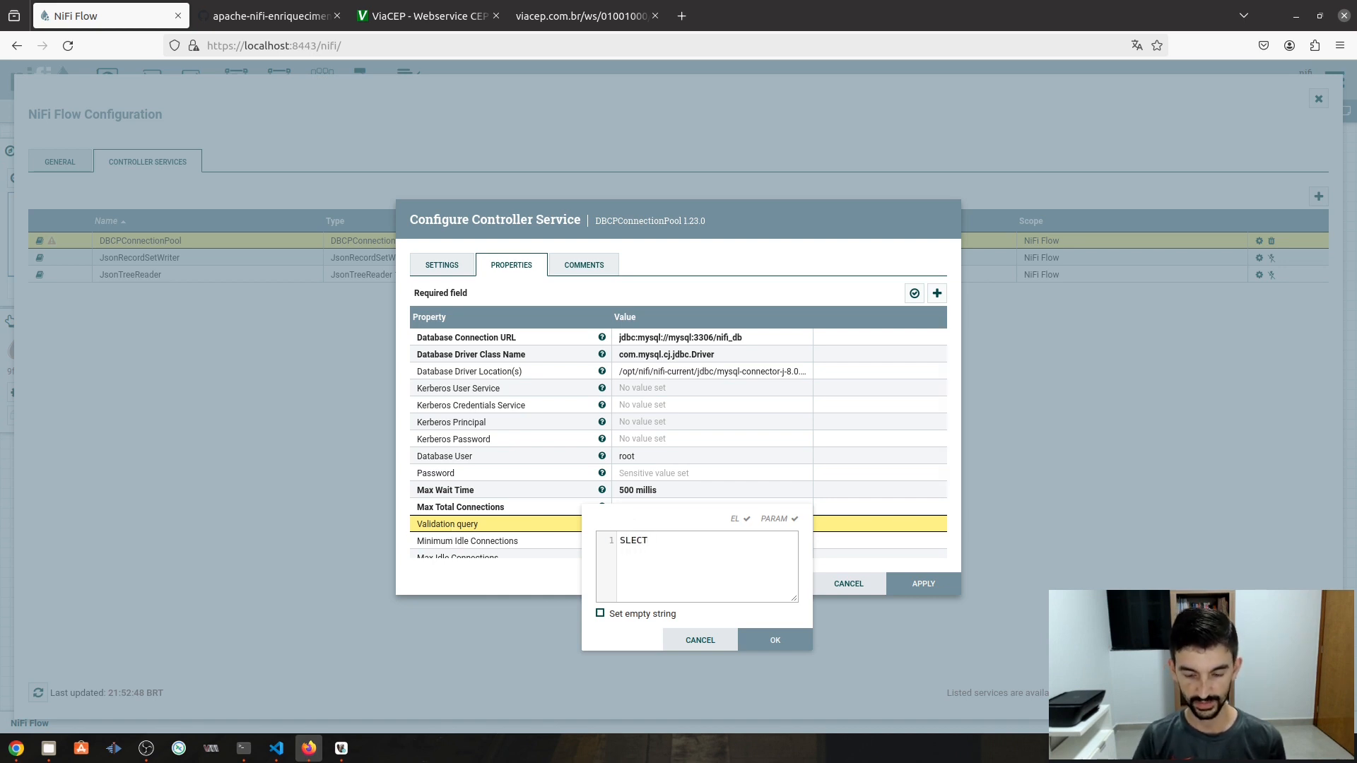
{"action": "key", "text": "BackSpace"}
{"action": "key", "text": "BackSpace"}
{"action": "key", "text": "BackSpace"}
{"action": "type", "text": "LE"}
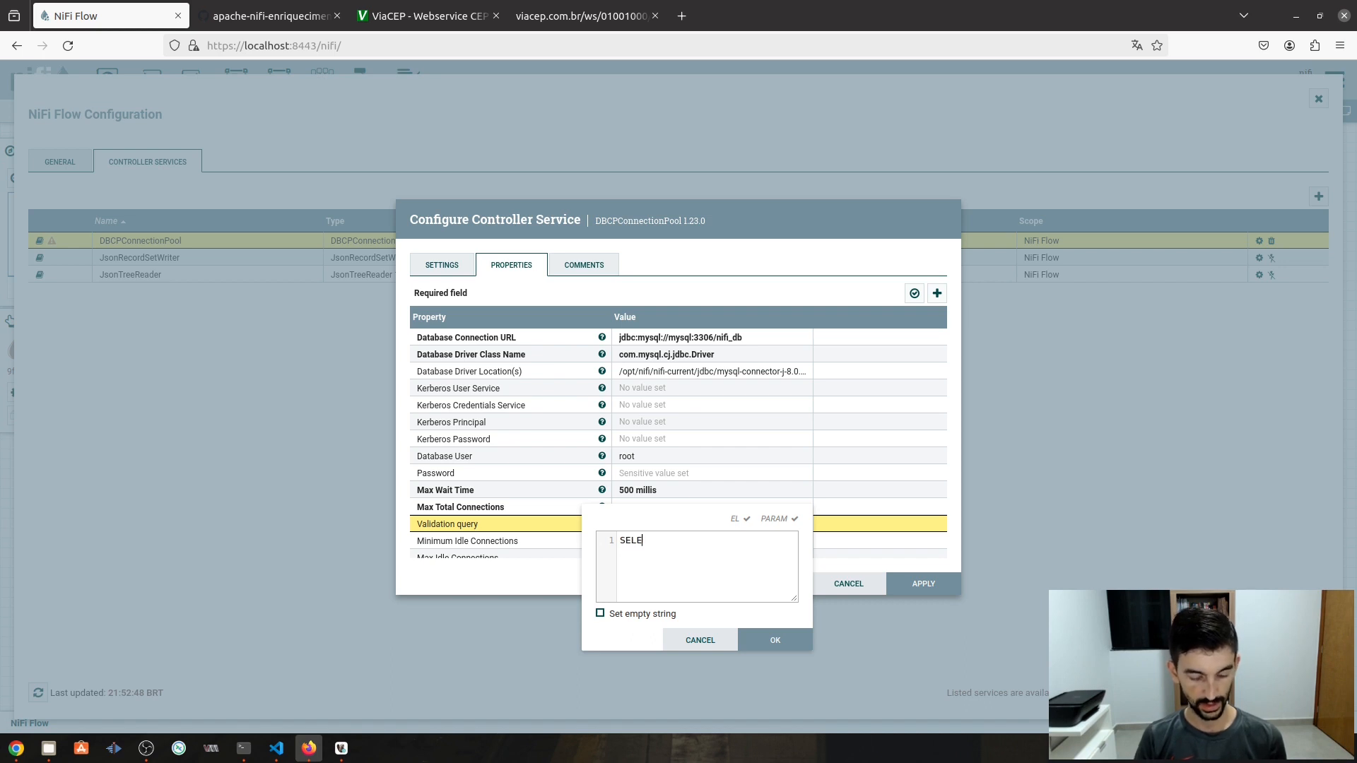
{"action": "type", "text": "CT 1;"}
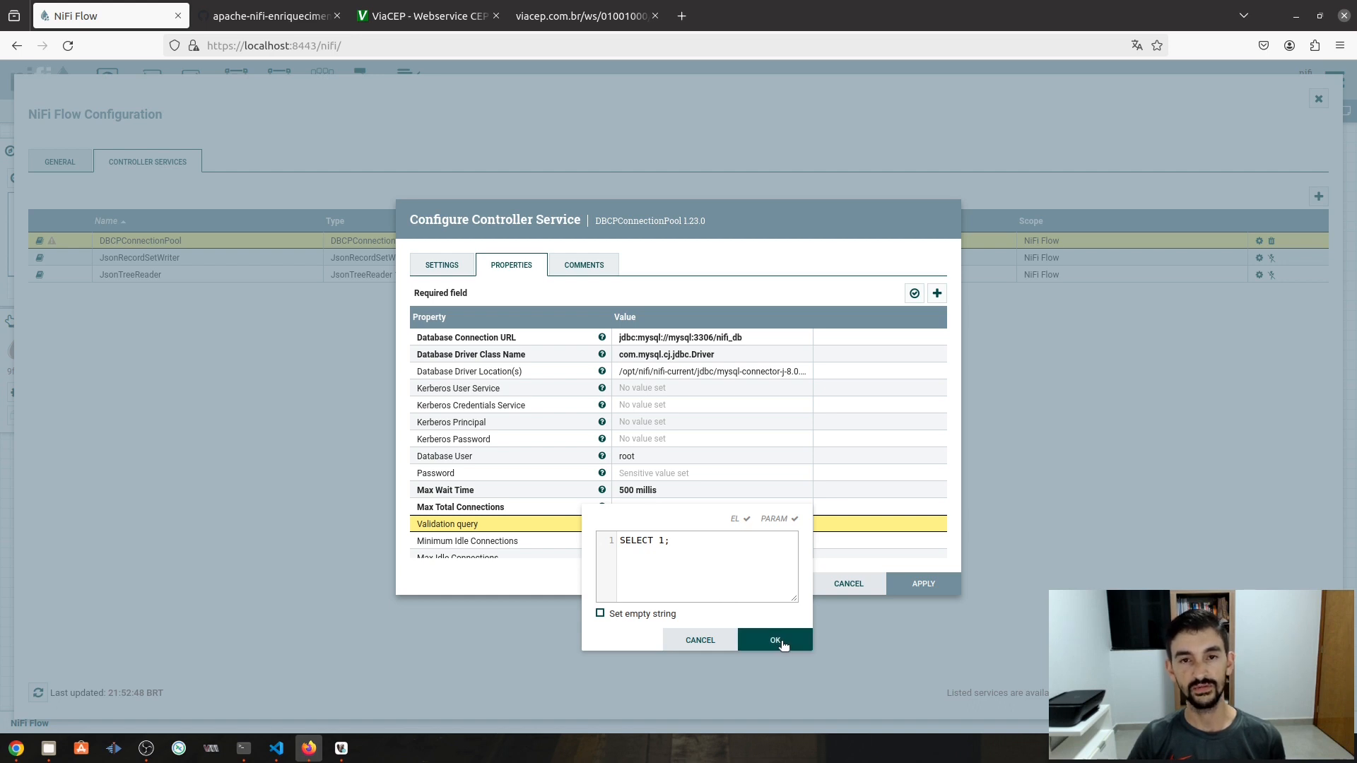
{"action": "left_click", "coordinate": [782, 642]}
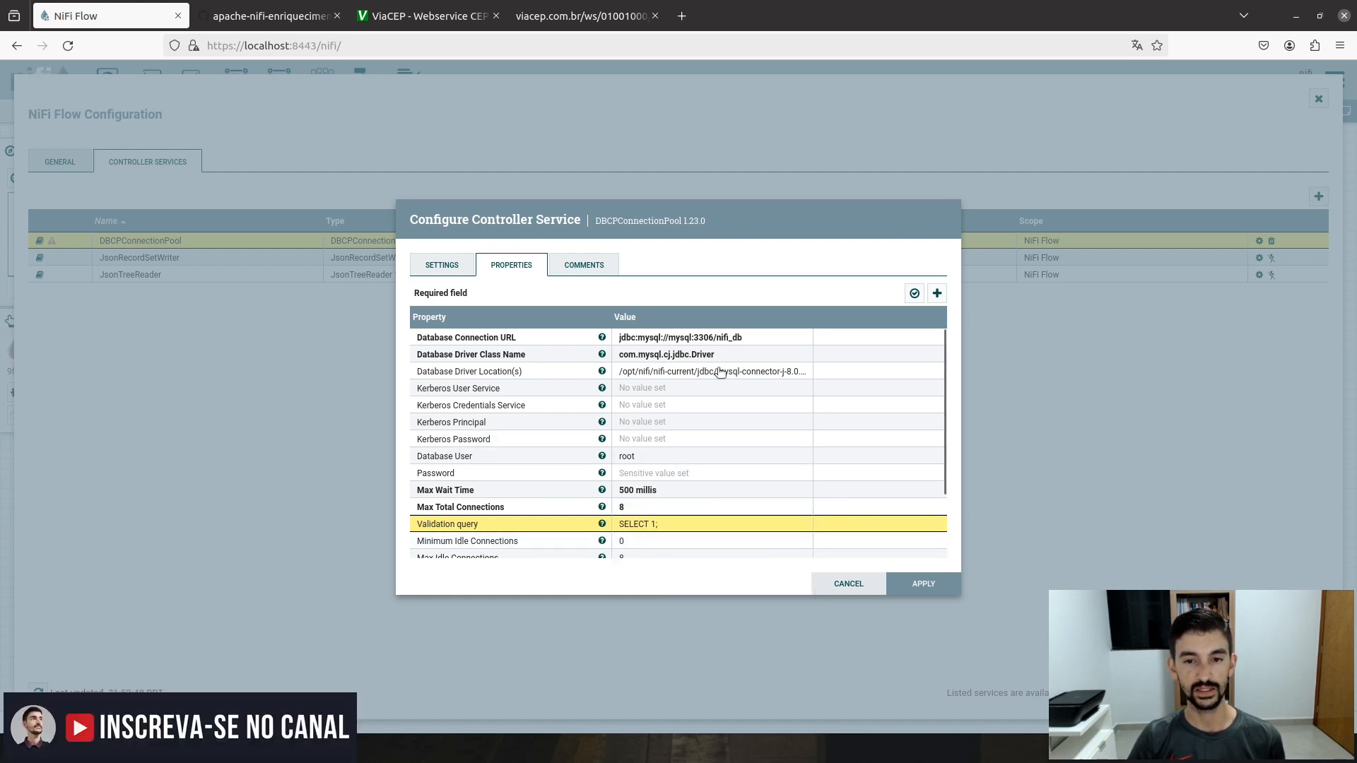
- Apply the MYSQL - Database pool settings, run Verify Properties successfully, and apply again
{"action": "left_click", "coordinate": [923, 585]}
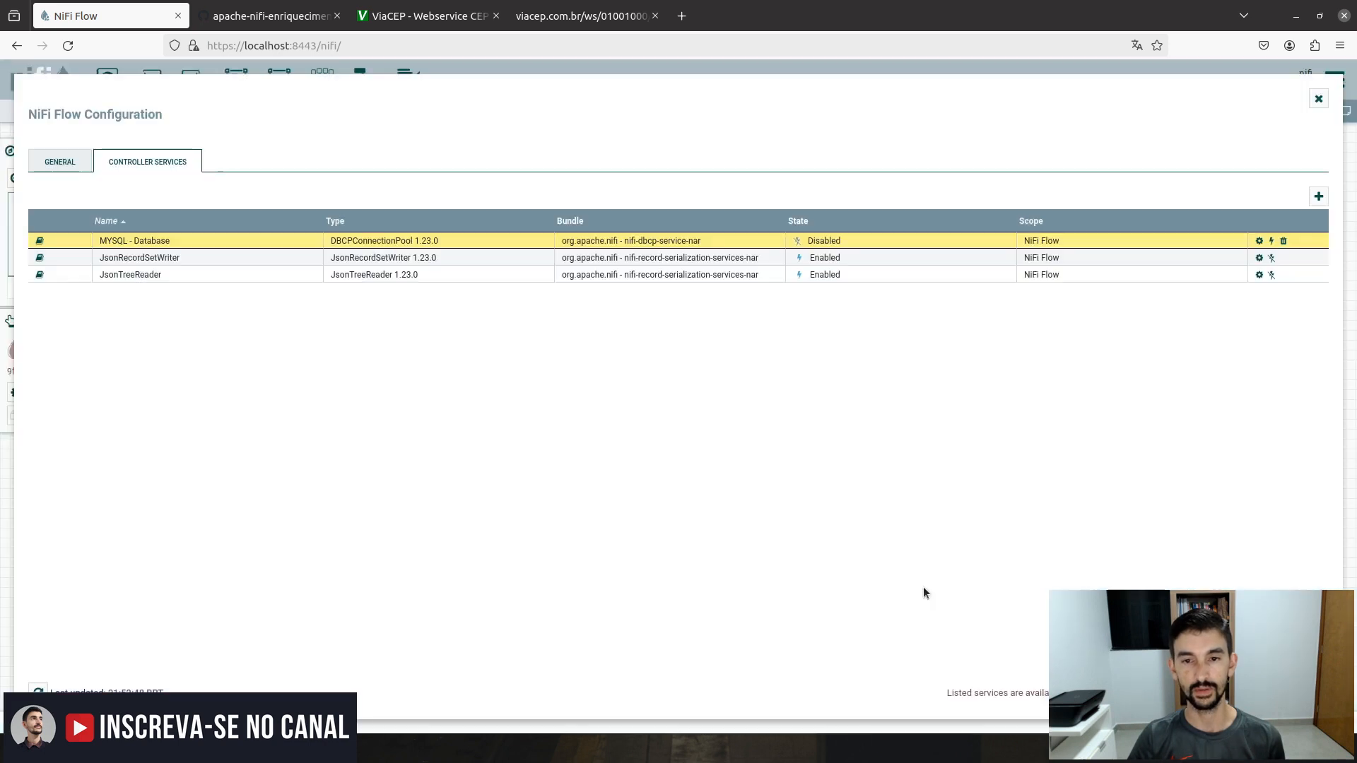
{"action": "left_click", "coordinate": [1259, 241]}
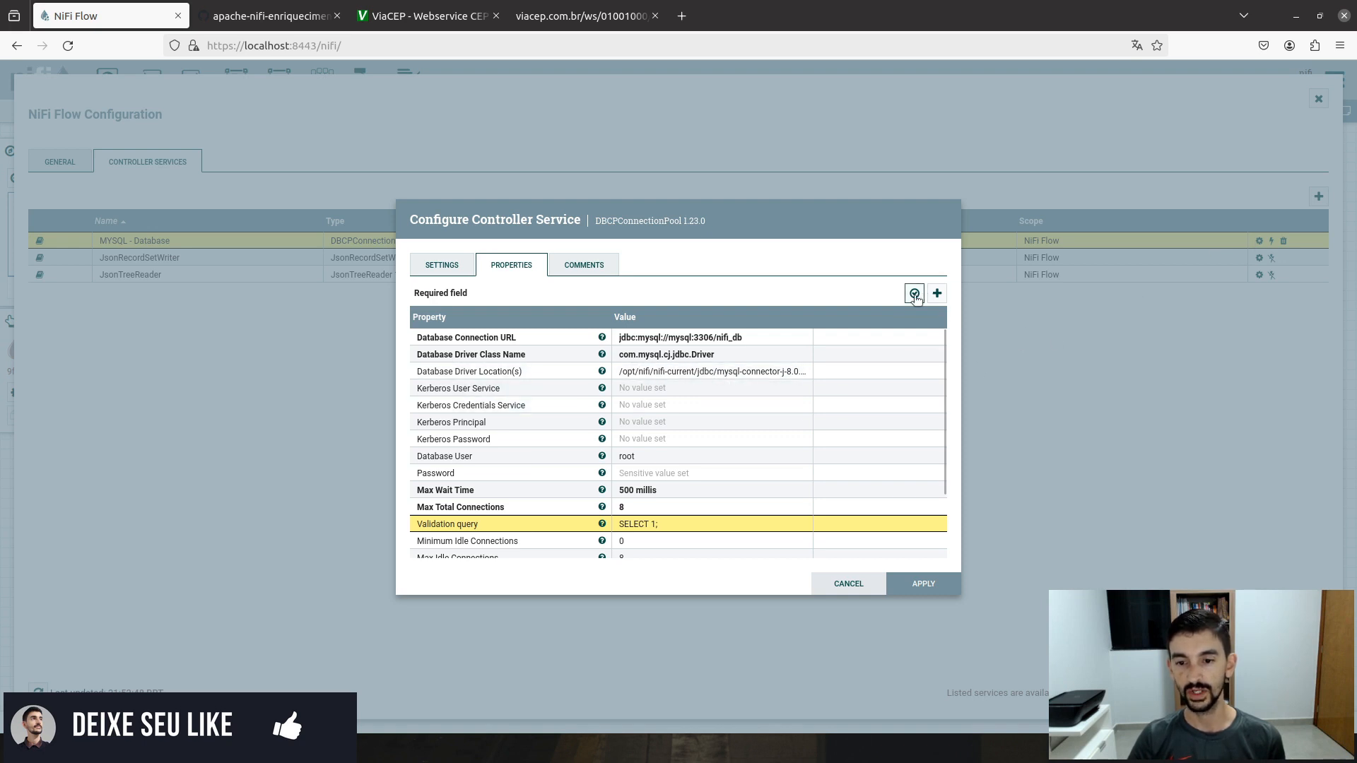
{"action": "left_click", "coordinate": [939, 590]}
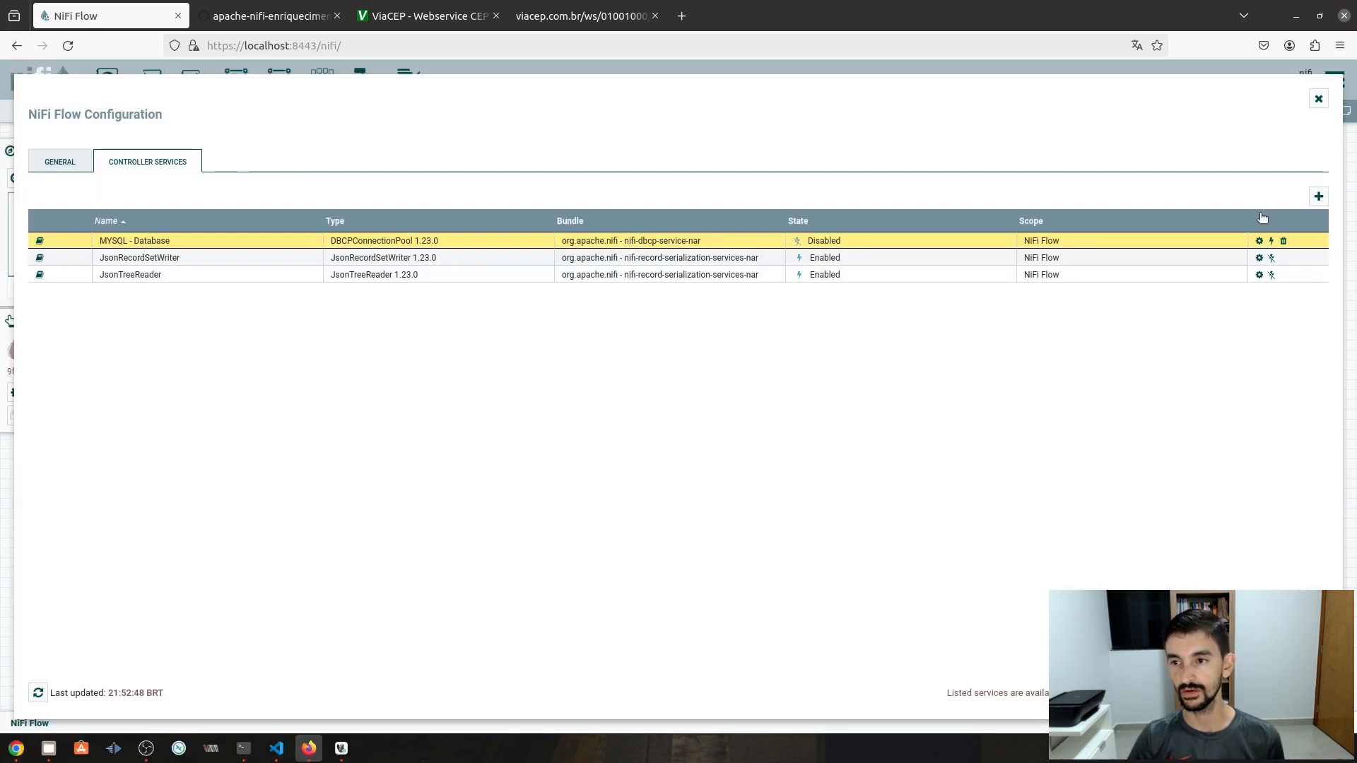
{"action": "left_click", "coordinate": [1259, 241]}
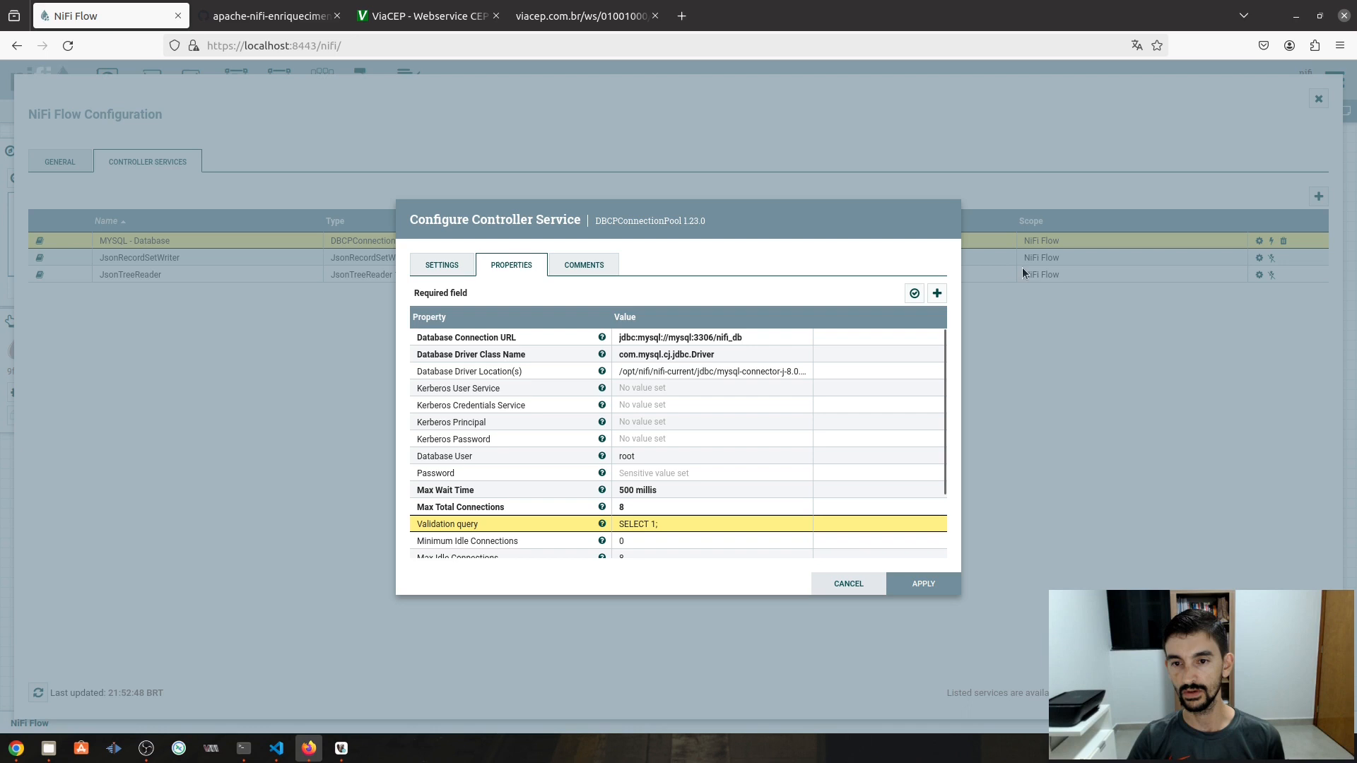
{"action": "left_click", "coordinate": [916, 297]}
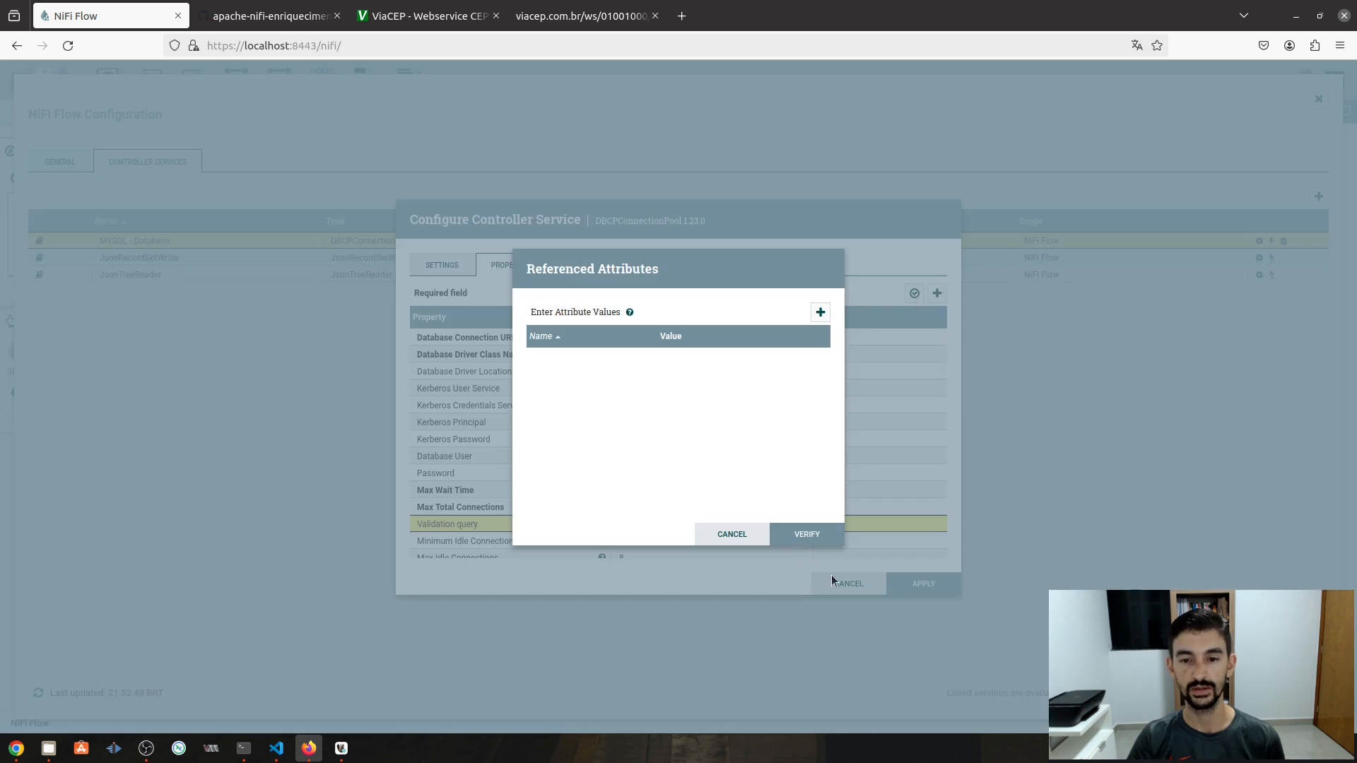
{"action": "left_click", "coordinate": [814, 539]}
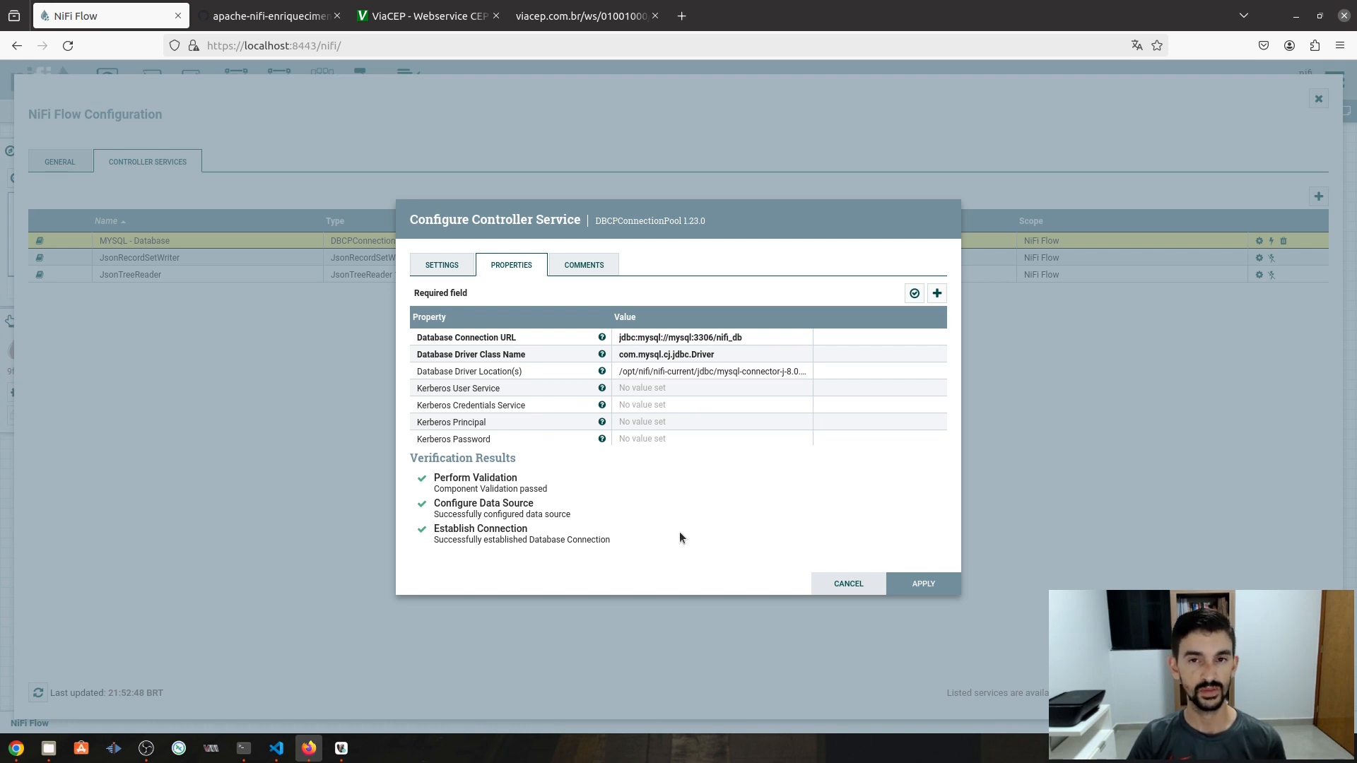
{"action": "left_click", "coordinate": [921, 584]}
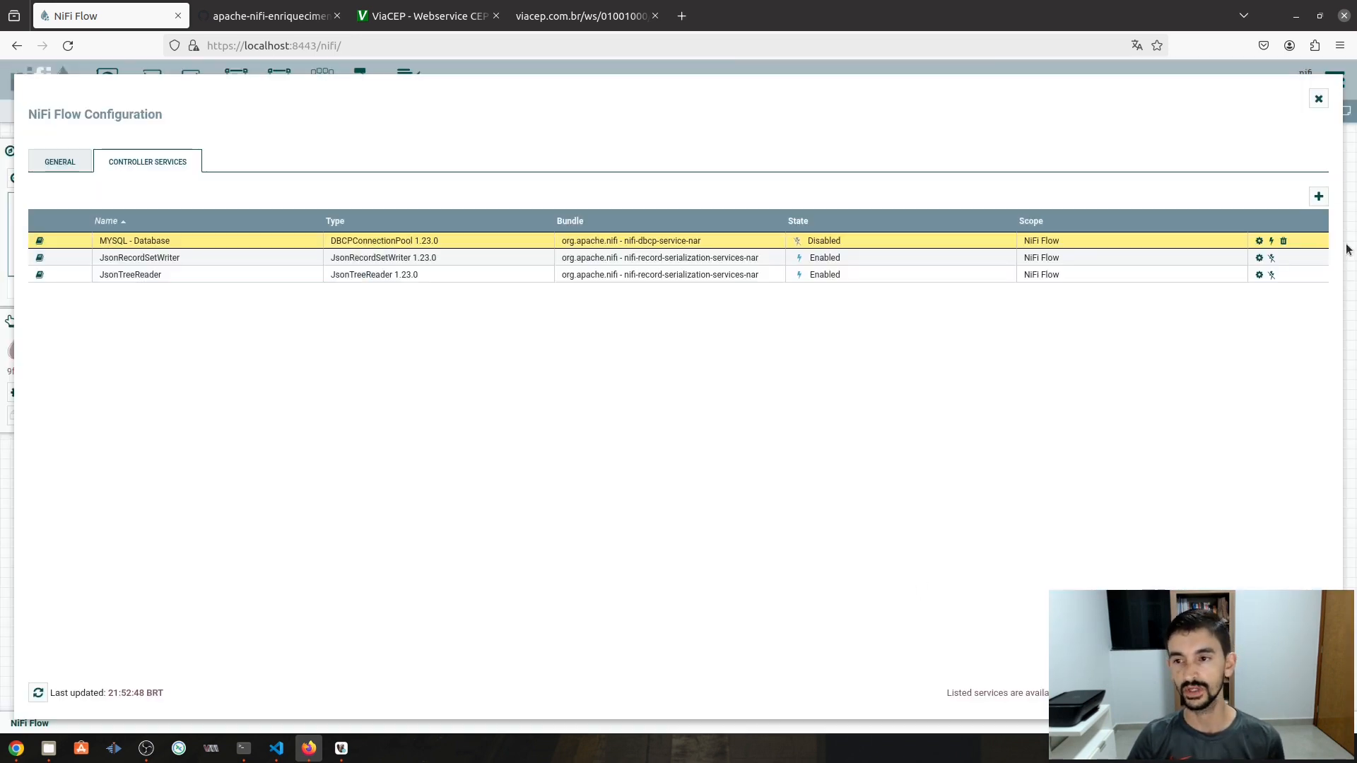
- Enable the MYSQL - Database connection pool and close the enabling dialog
{"action": "left_click", "coordinate": [1272, 241]}
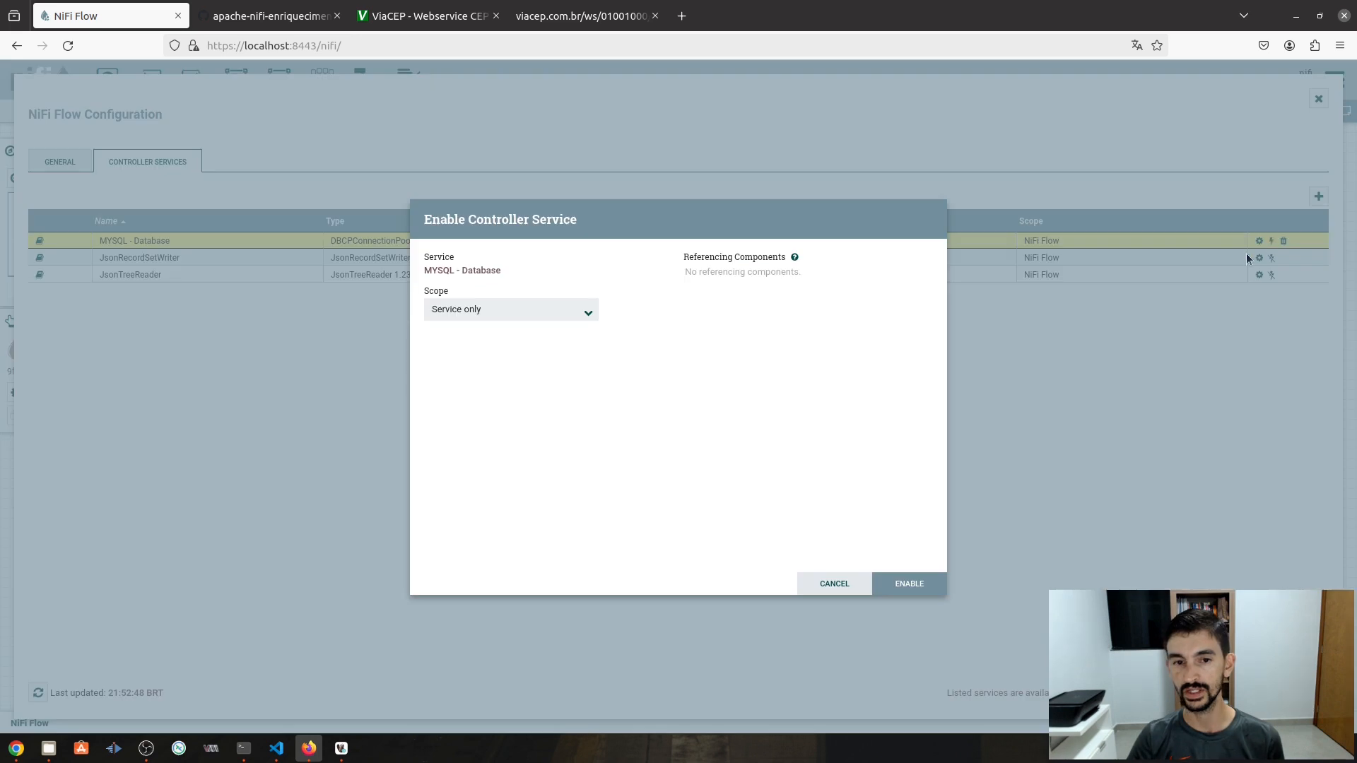
{"action": "left_click", "coordinate": [908, 584]}
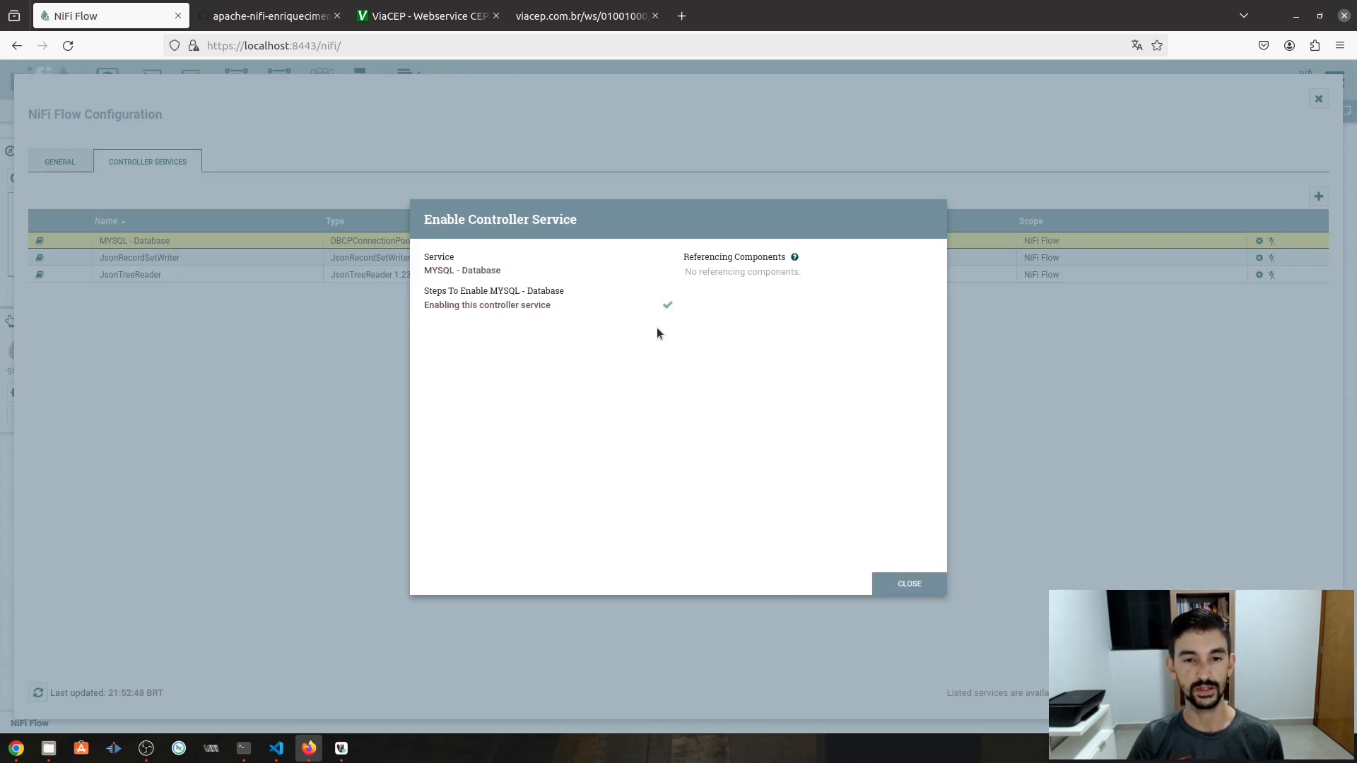
{"action": "left_click", "coordinate": [927, 583]}
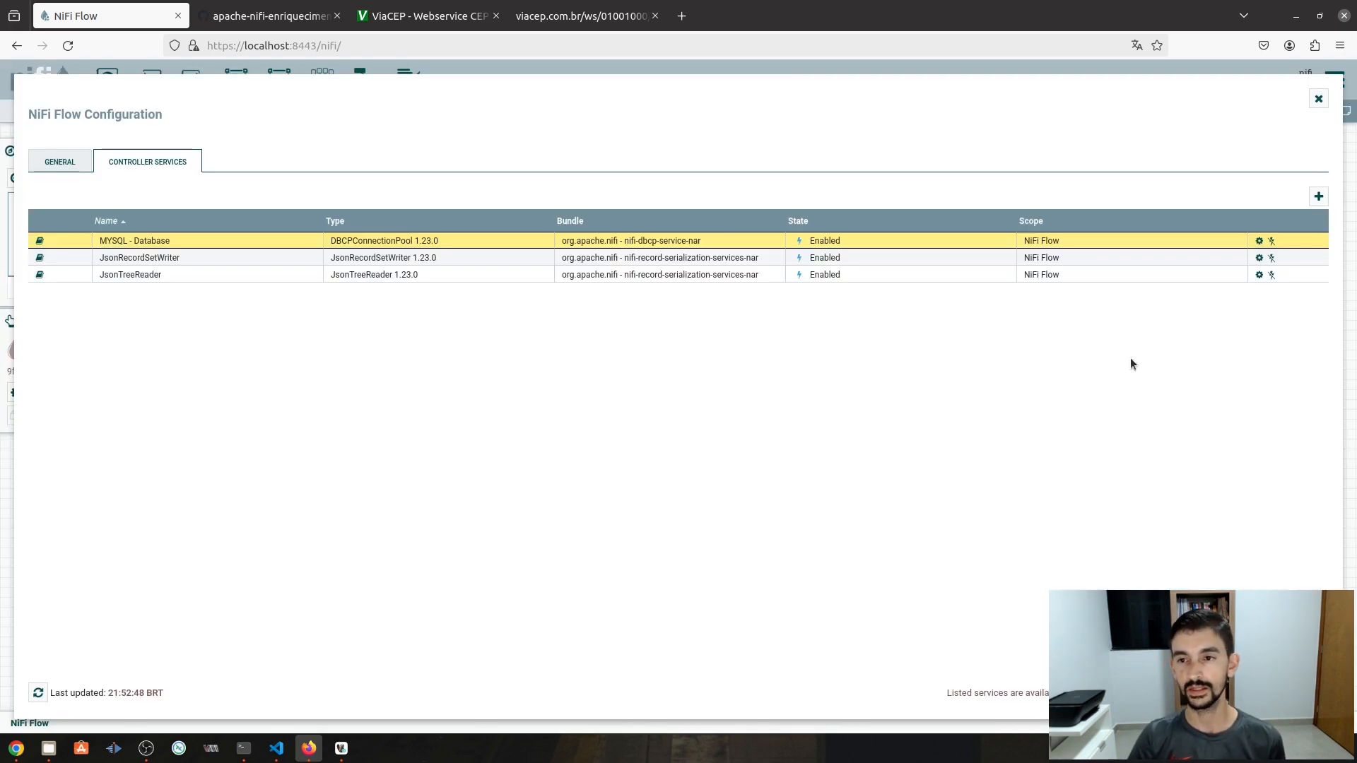
- Leave NiFi Flow Configuration and enter the empty Enriquecimento de CEPs process group
{"action": "left_click", "coordinate": [1318, 99]}
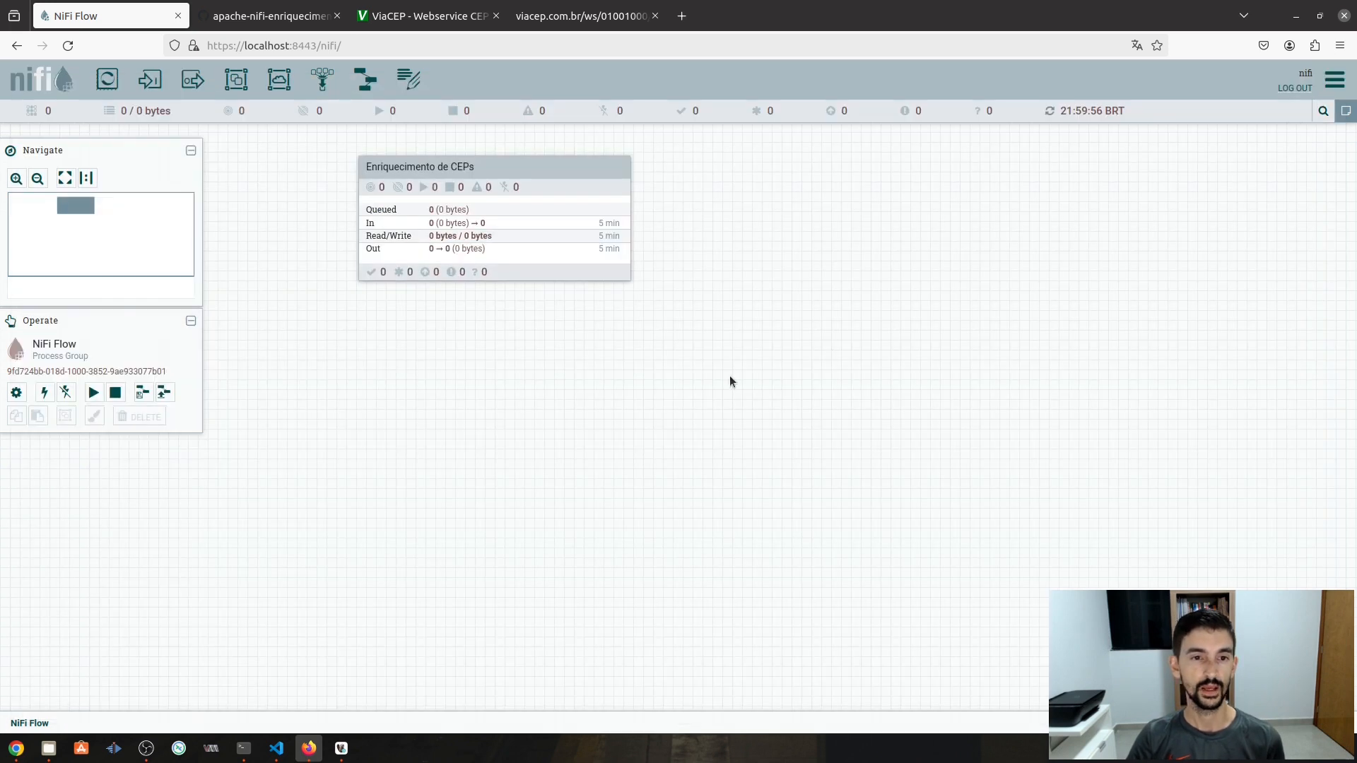
{"action": "double_click", "coordinate": [551, 184]}
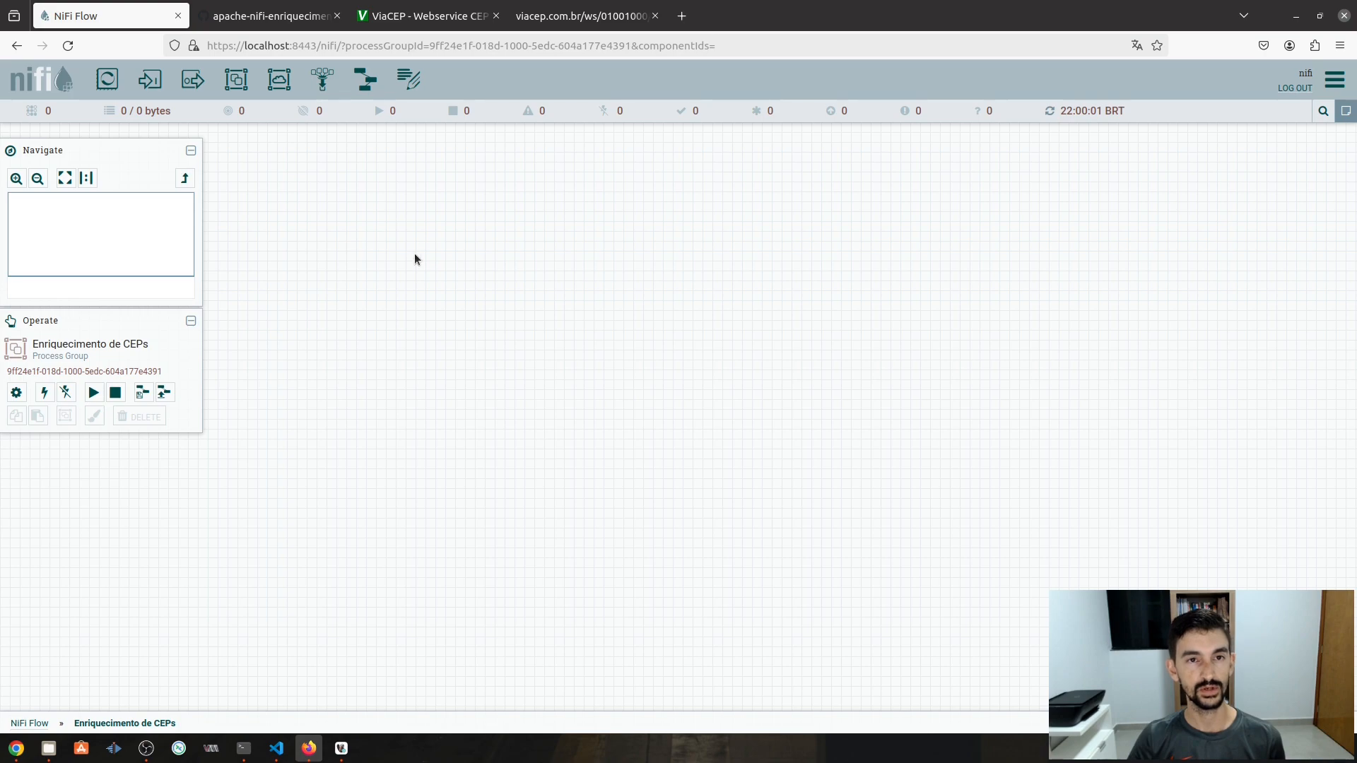
- Run the ceps_unicos SELECT in DBeaver to see the three stored CEPs, then return to NiFi
{"action": "left_click", "coordinate": [342, 748]}
{"action": "left_click", "coordinate": [566, 161]}
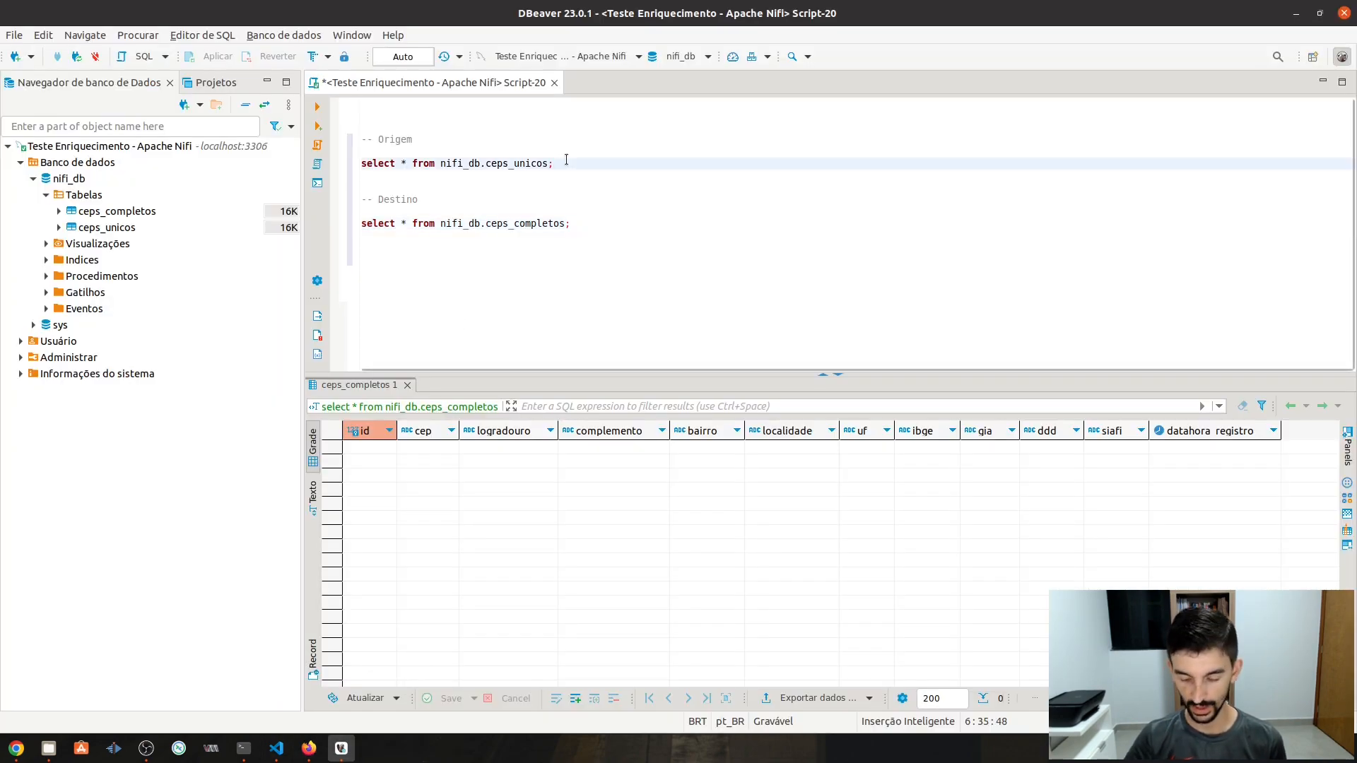
{"action": "key", "text": "ctrl+Return"}
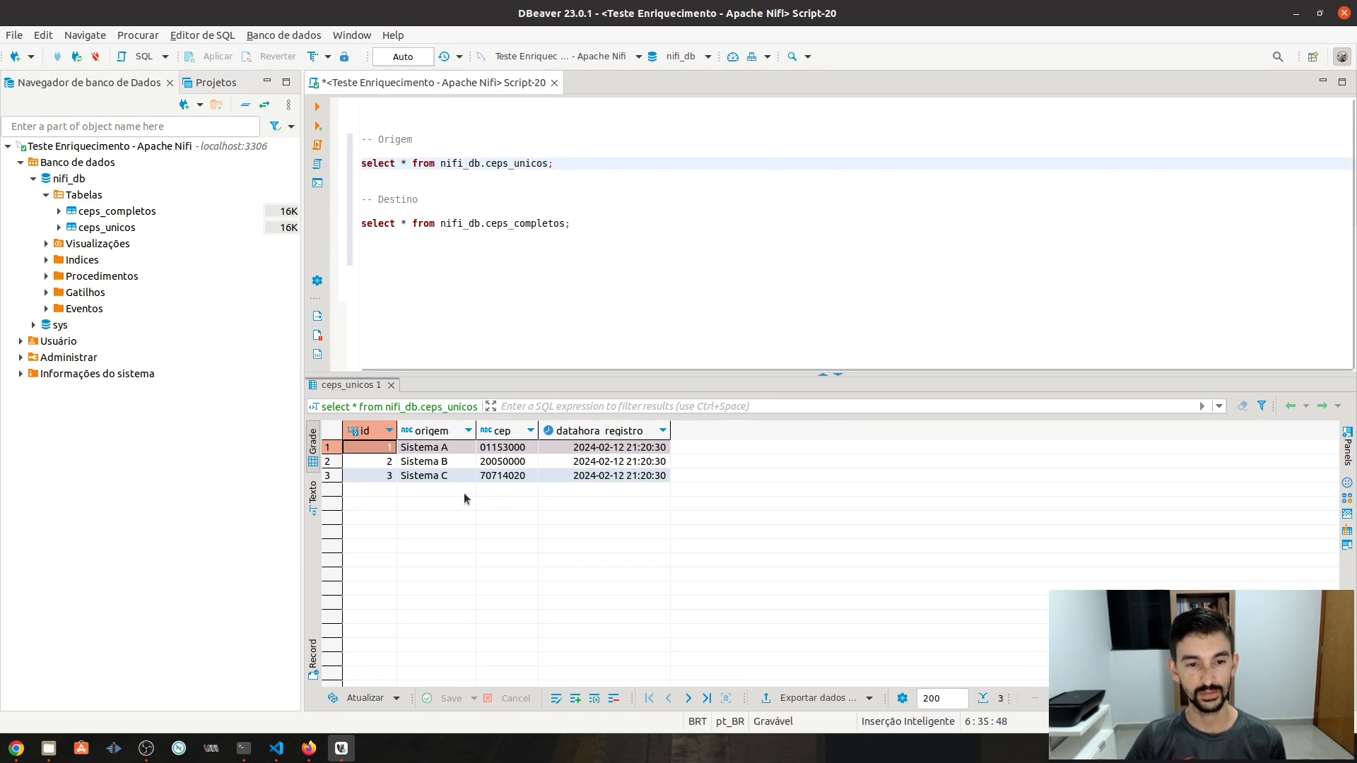
{"action": "key", "text": "alt+Tab"}
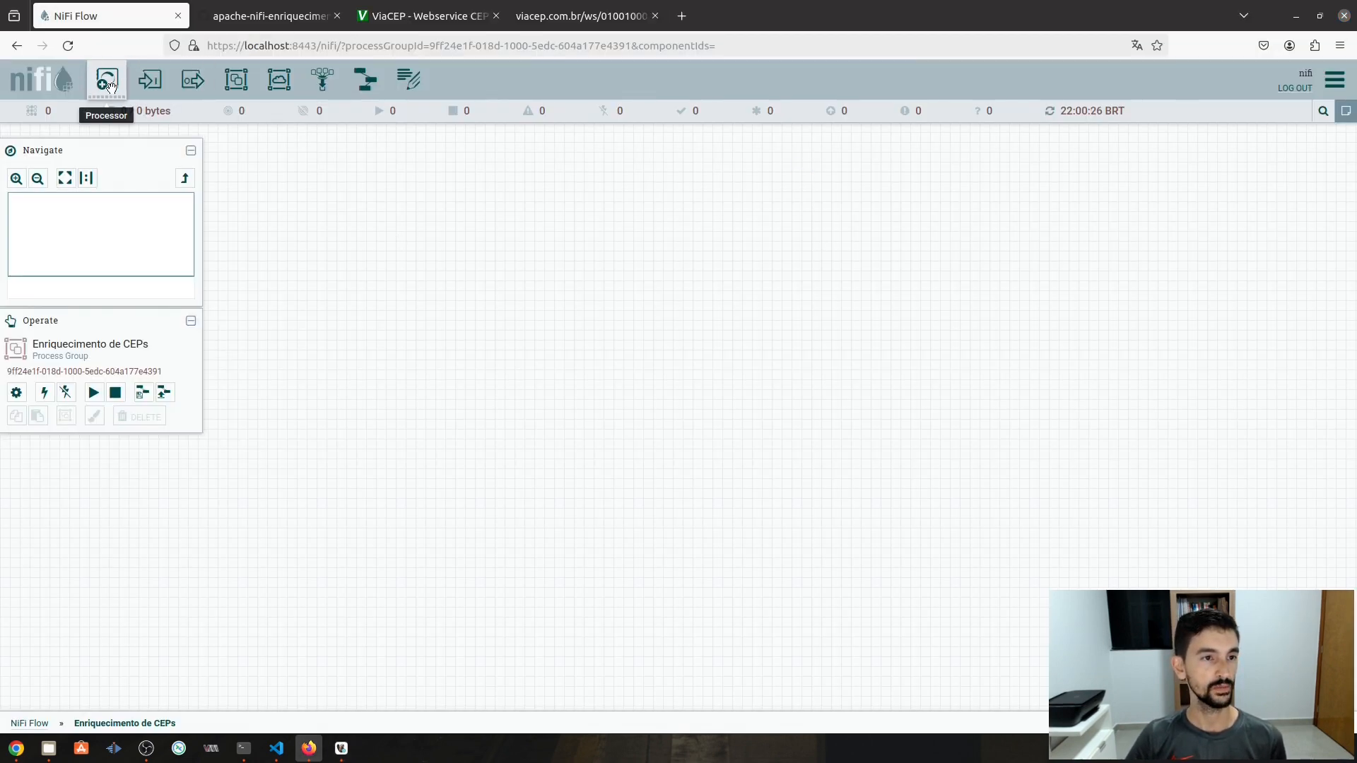
- Add an ExecuteSQLRecord processor to the Enriquecimento de CEPs canvas
{"action": "left_click_drag", "start_coordinate": [101, 92], "coordinate": [516, 195]}
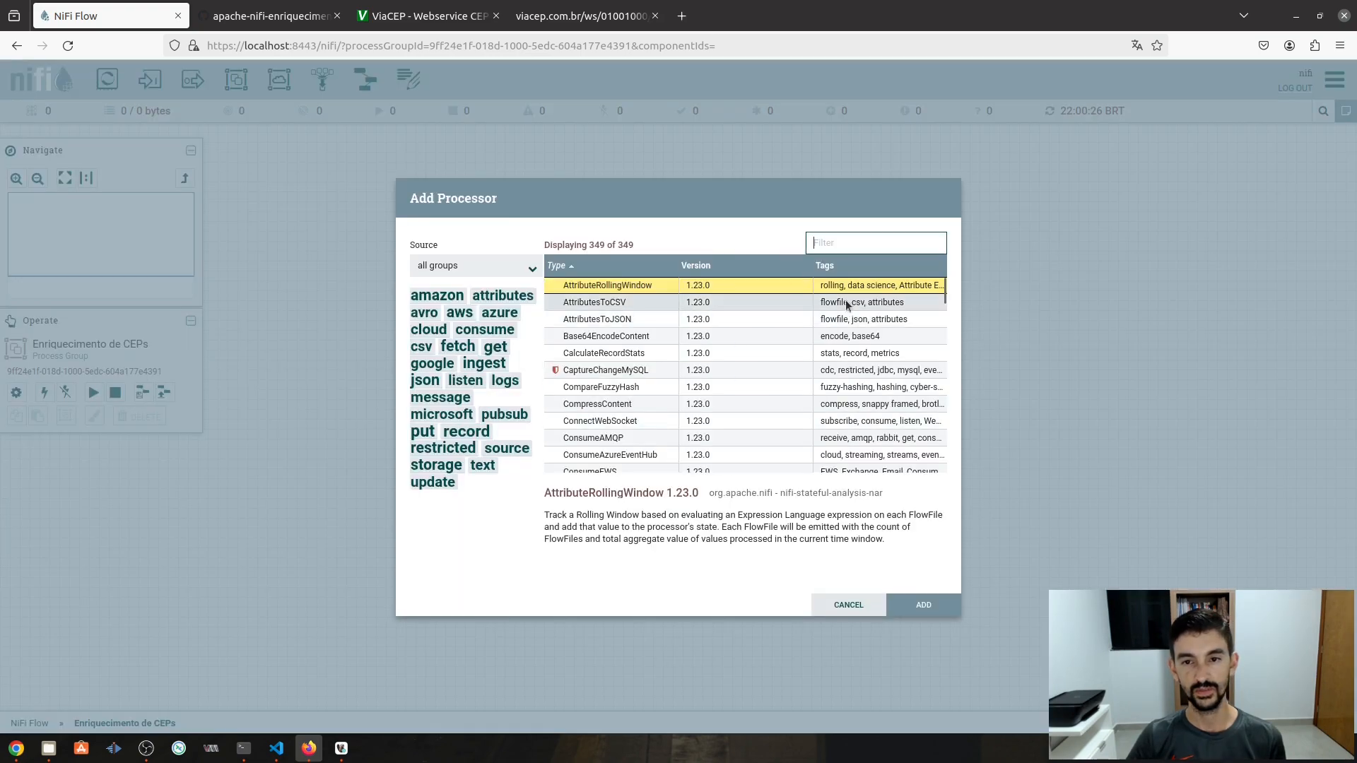
{"action": "type", "text": "sql"}
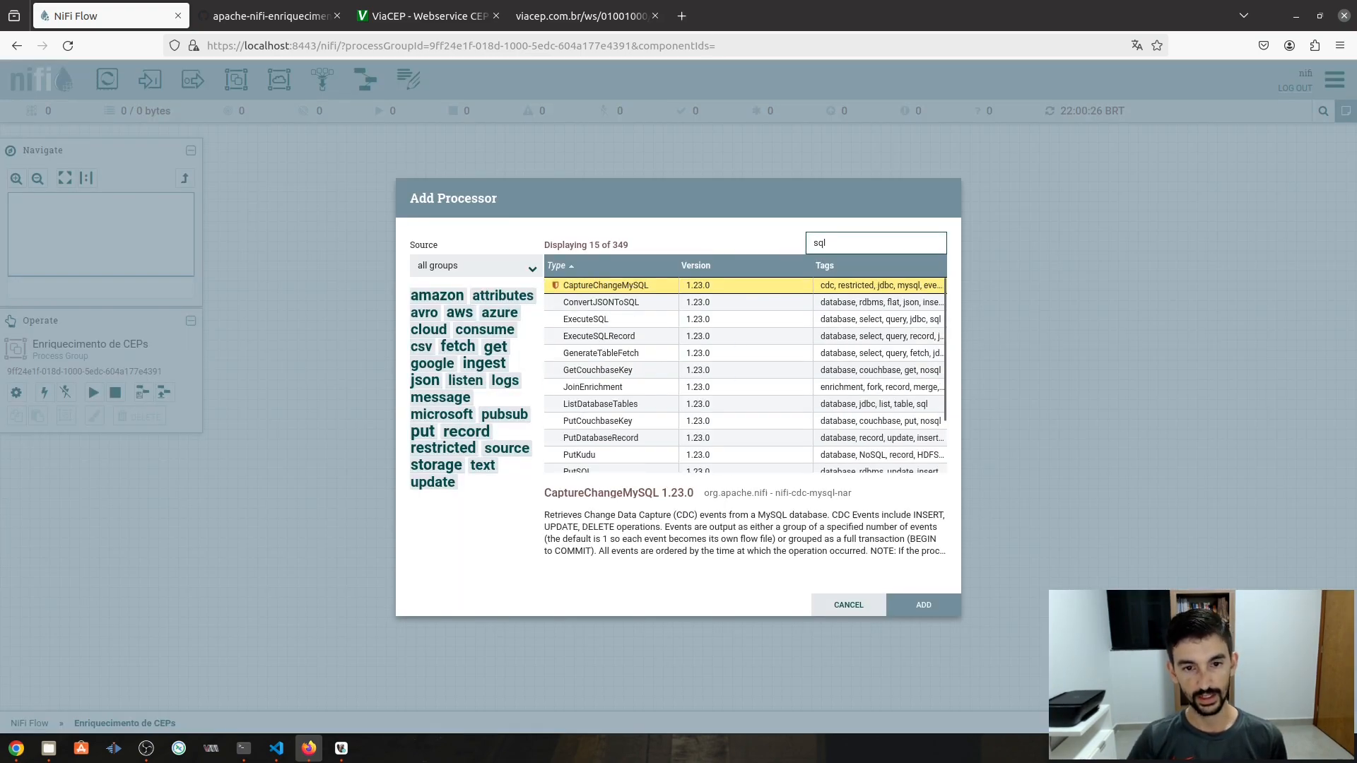
{"action": "double_click", "coordinate": [619, 338]}
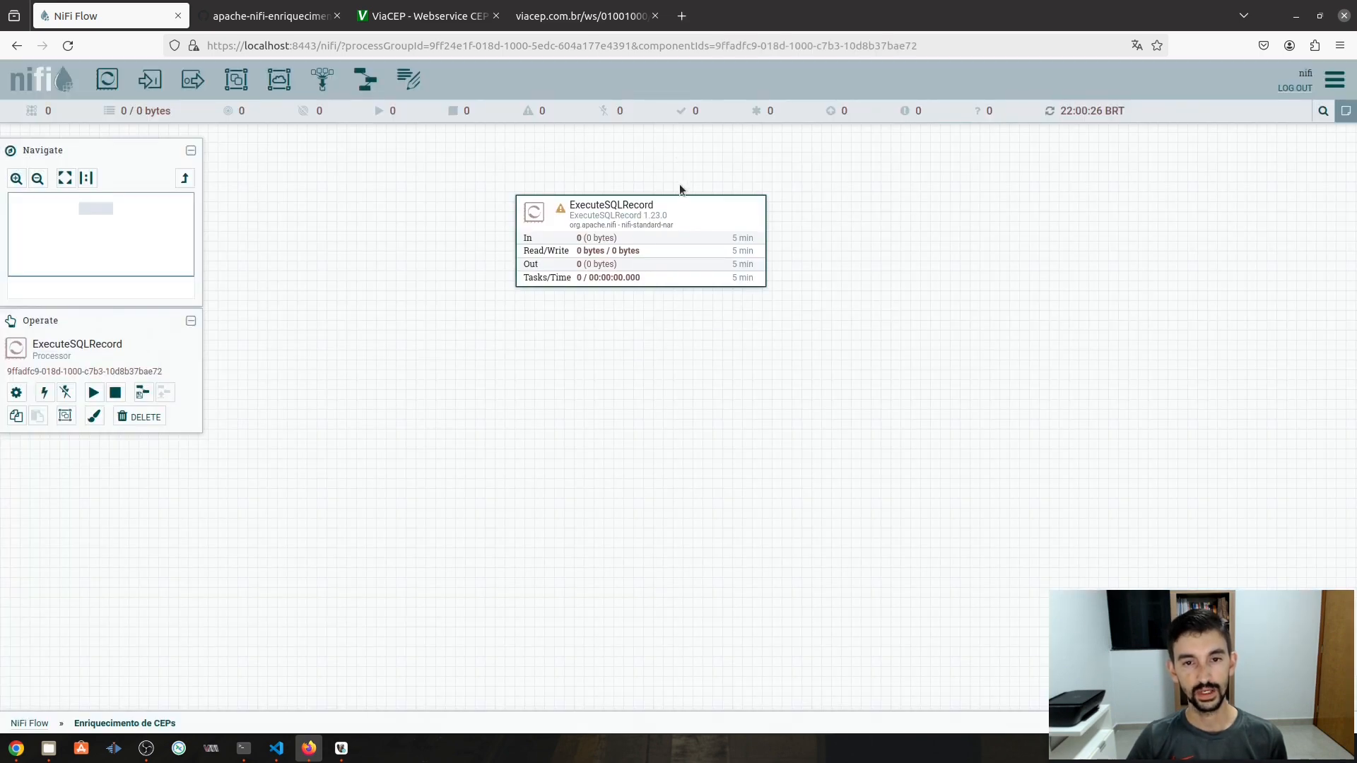
- Place a funnel on the canvas below the ExecuteSQLRecord processor
{"action": "left_click", "coordinate": [887, 337]}
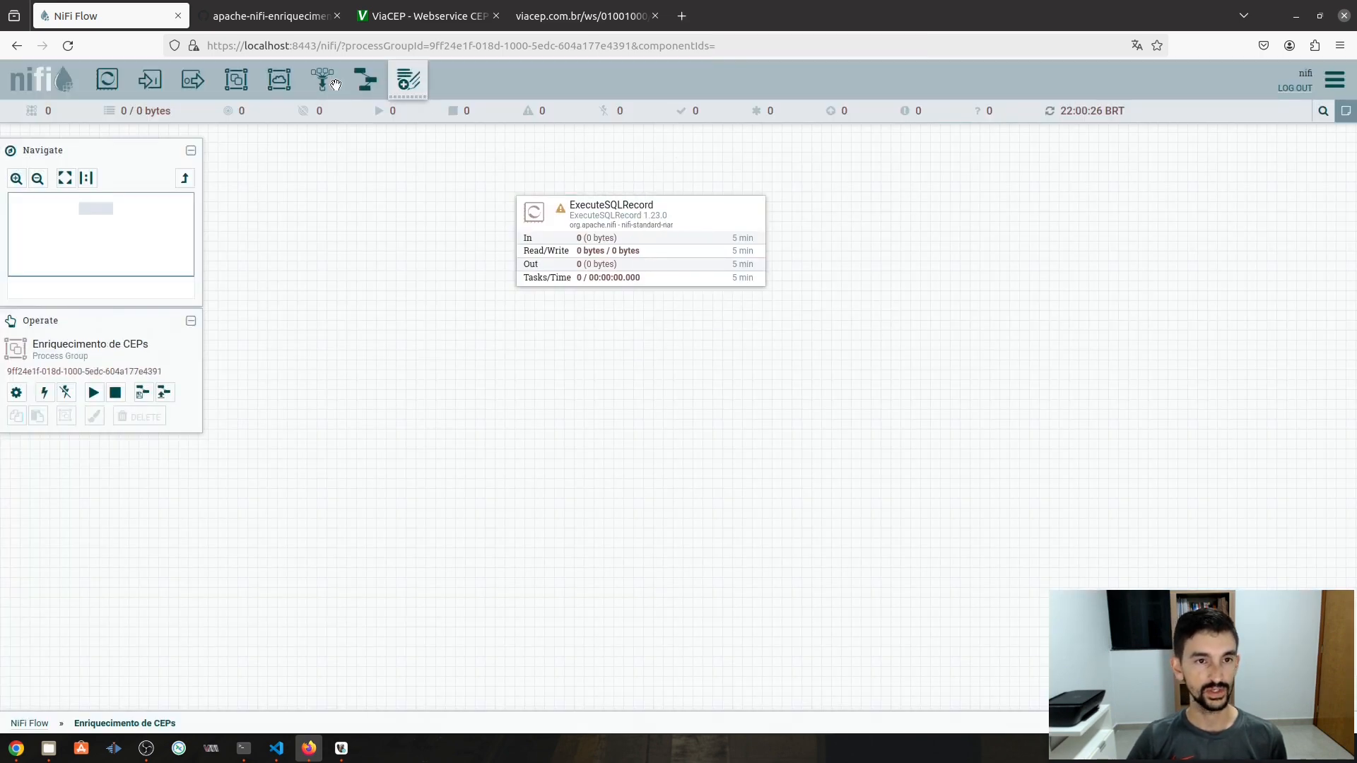
{"action": "left_click_drag", "start_coordinate": [319, 81], "coordinate": [649, 373]}
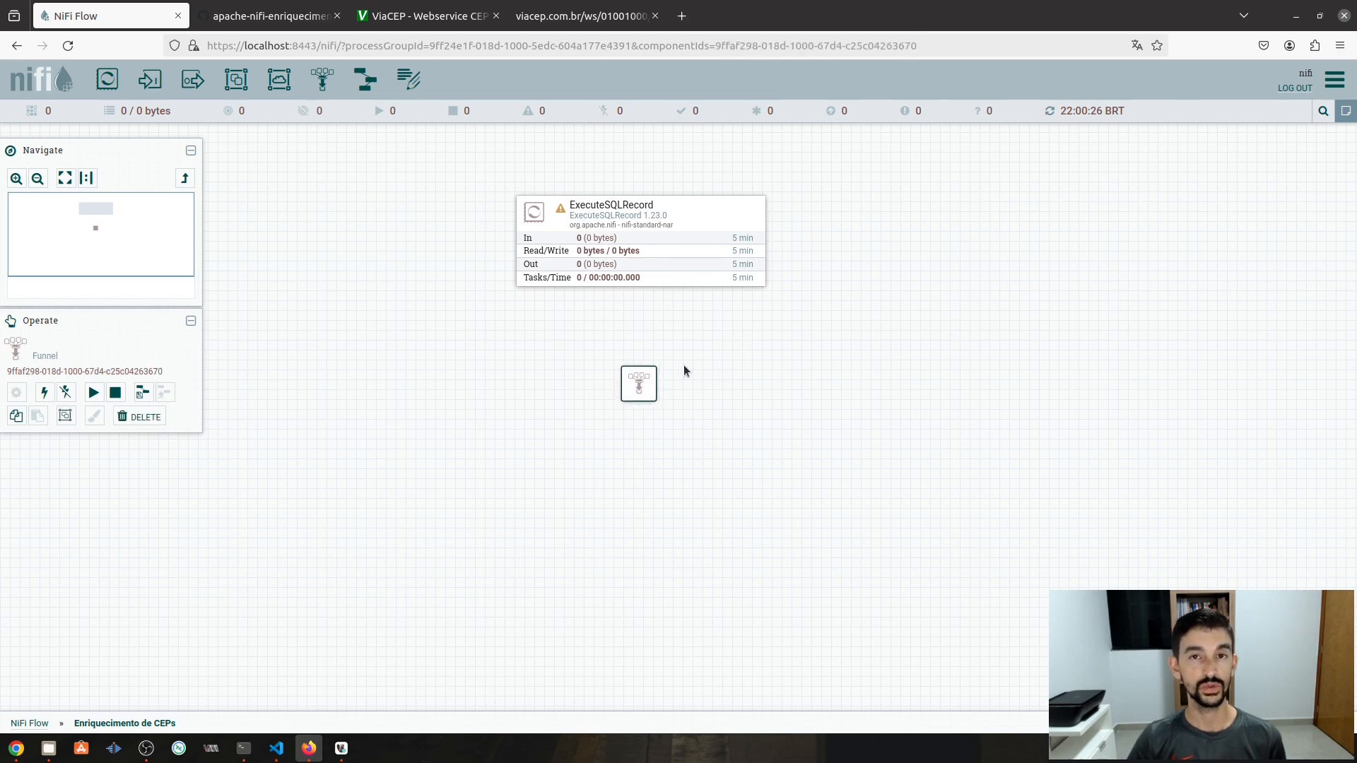
{"action": "mouse_move", "coordinate": [642, 246]}
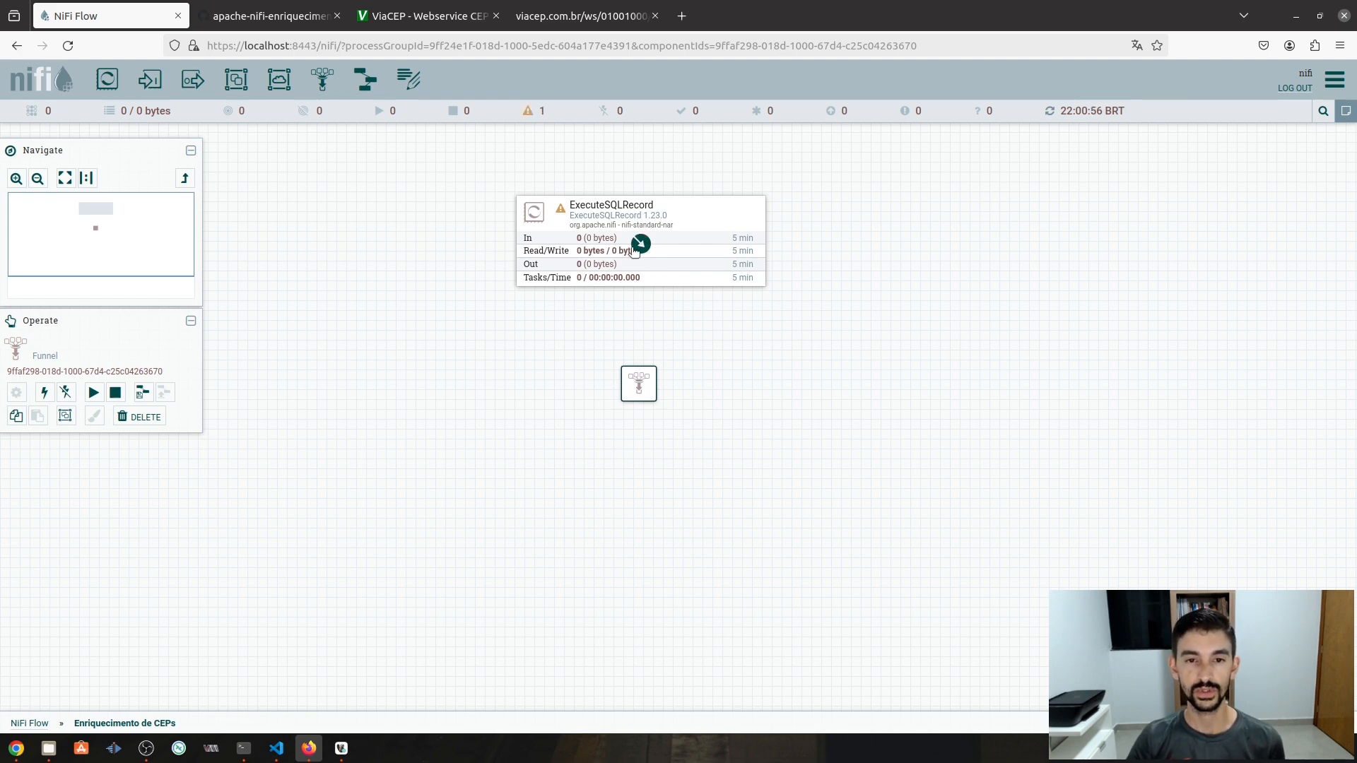
- Connect ExecuteSQLRecord to the funnel for success and for failure, moving the failure label aside
{"action": "left_click_drag", "start_coordinate": [634, 251], "coordinate": [640, 385]}
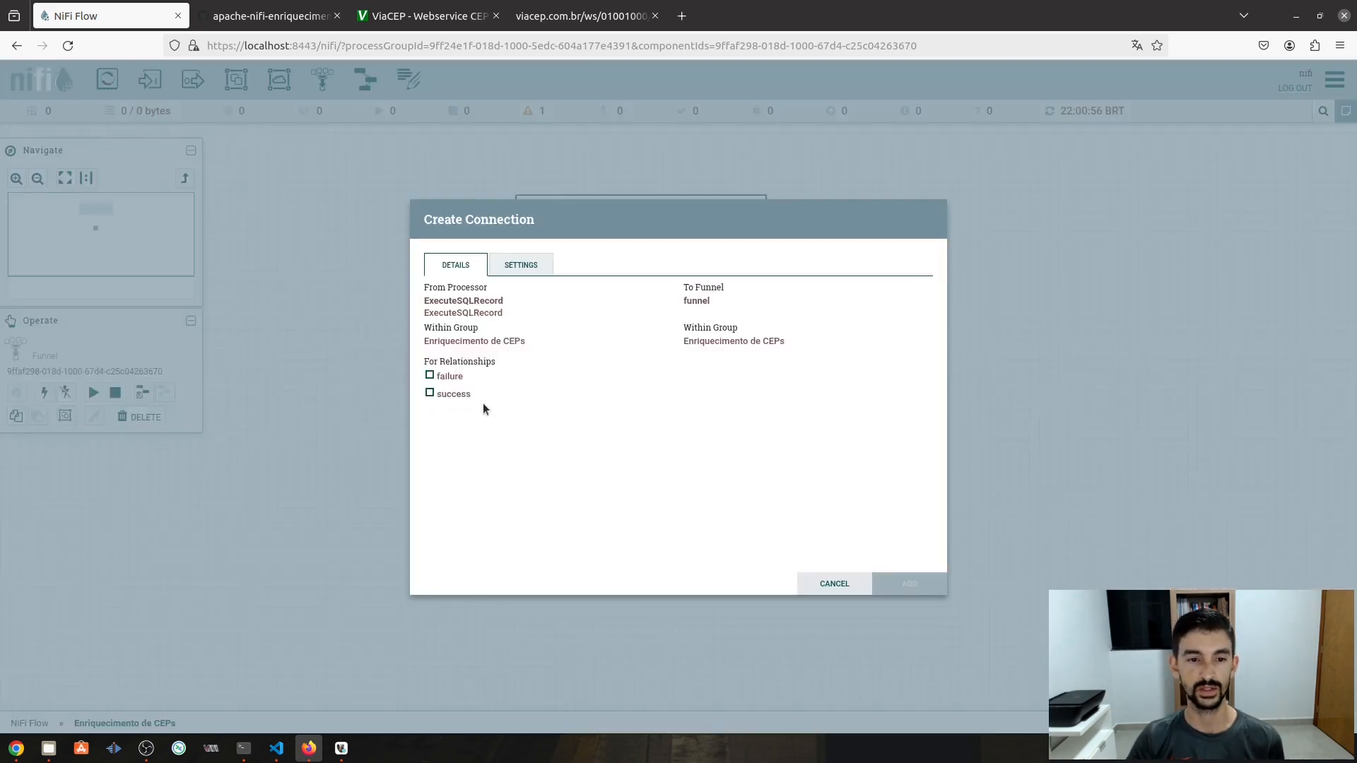
{"action": "left_click", "coordinate": [427, 394]}
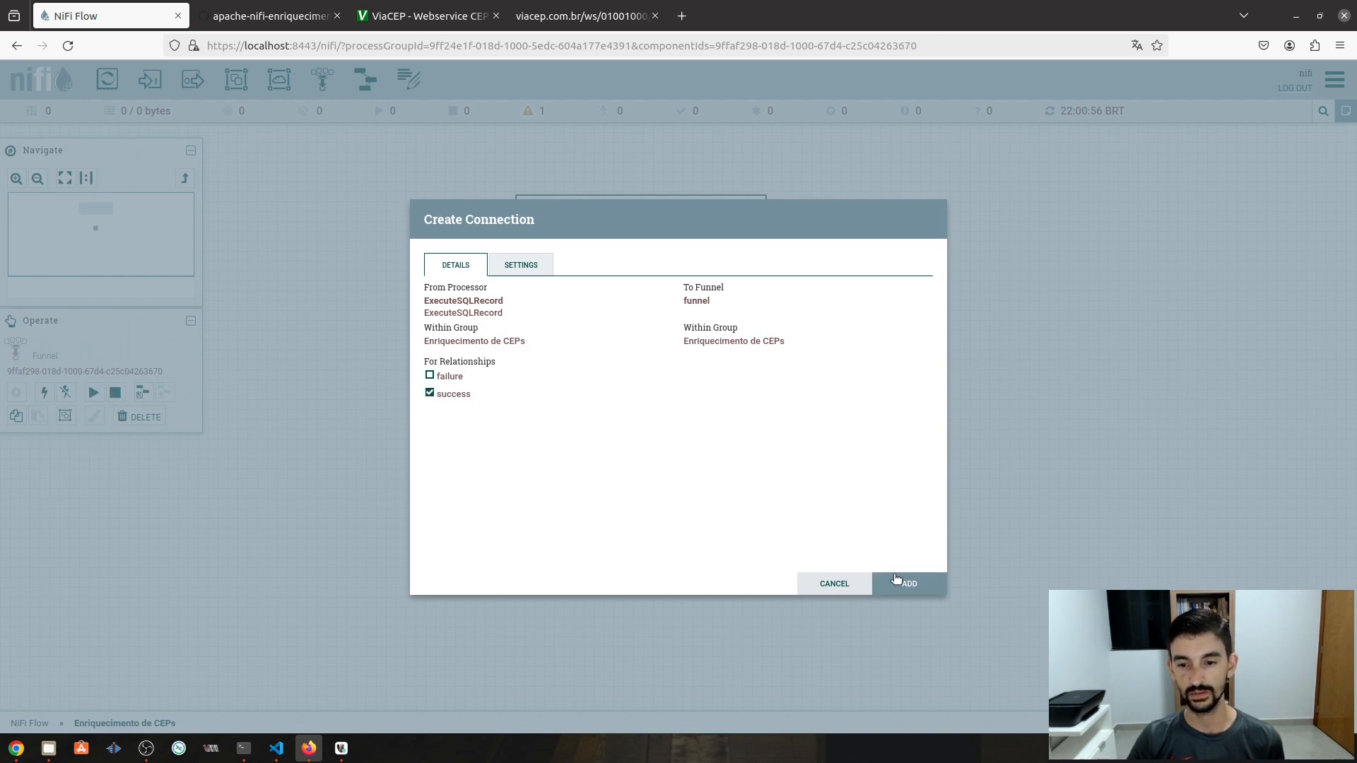
{"action": "left_click", "coordinate": [896, 578]}
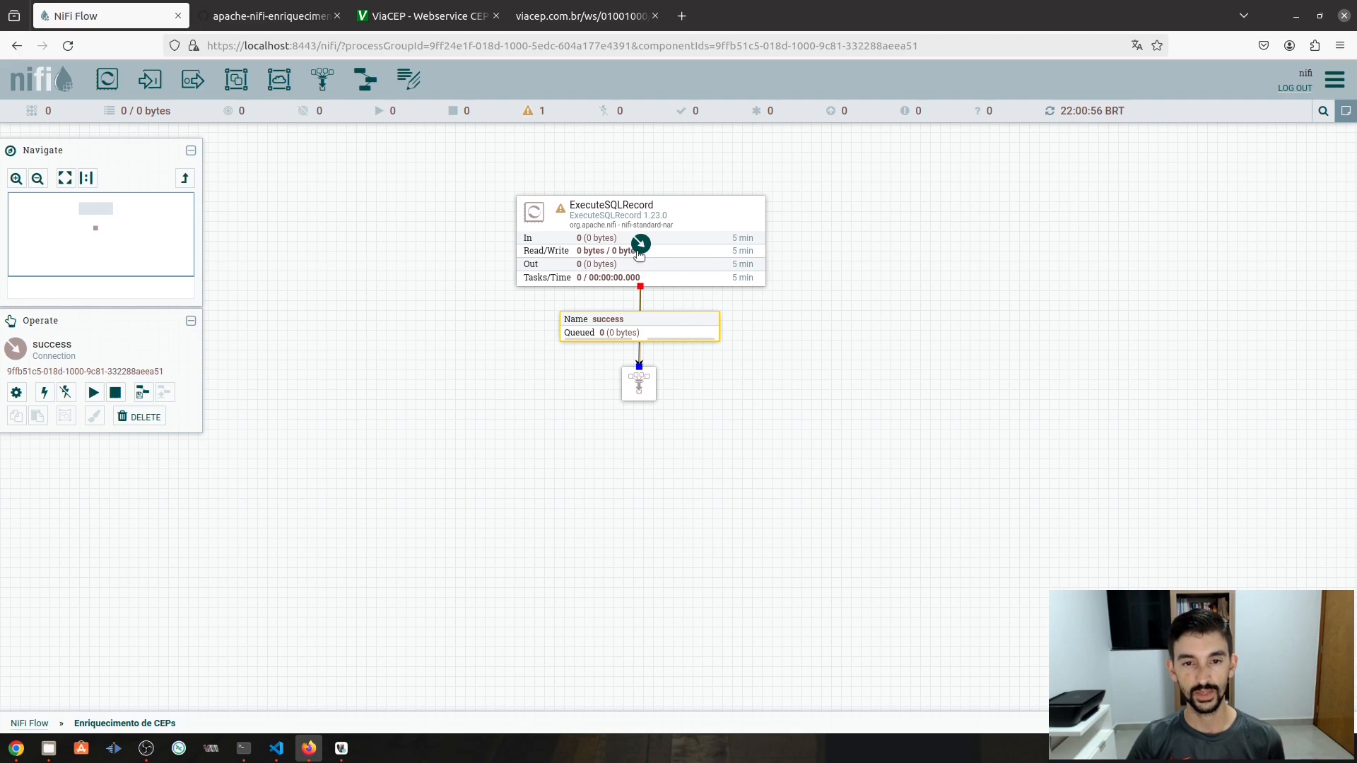
{"action": "left_click_drag", "start_coordinate": [639, 253], "coordinate": [638, 394]}
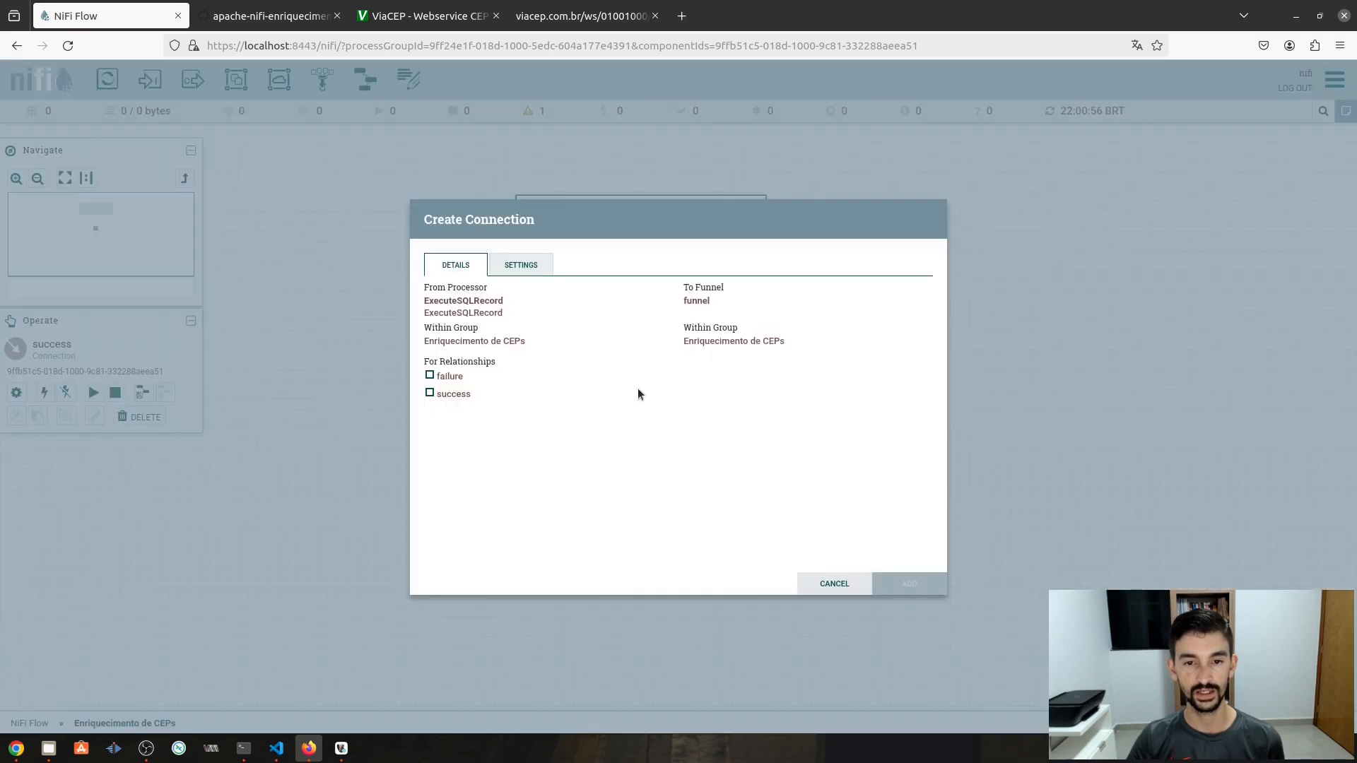
{"action": "left_click", "coordinate": [431, 377]}
{"action": "left_click", "coordinate": [907, 579]}
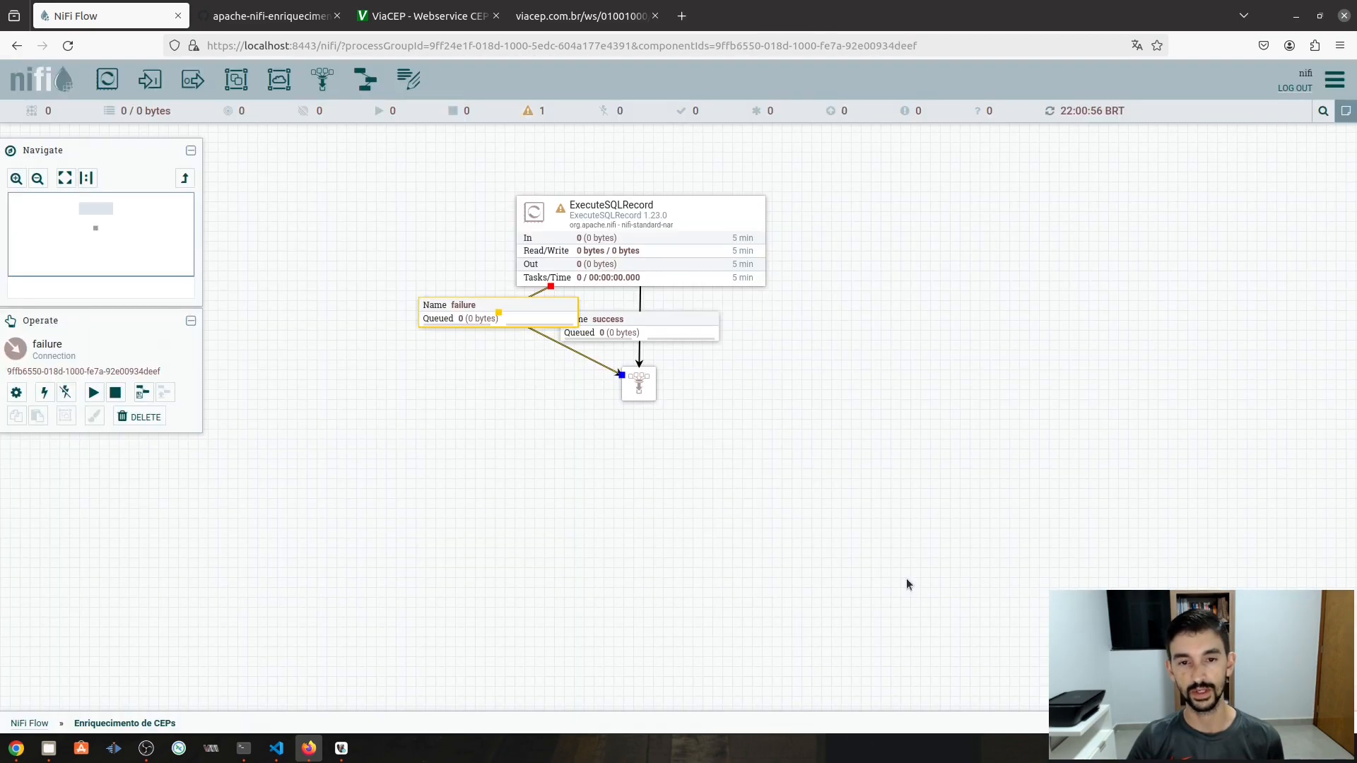
{"action": "left_click_drag", "start_coordinate": [492, 311], "coordinate": [468, 329]}
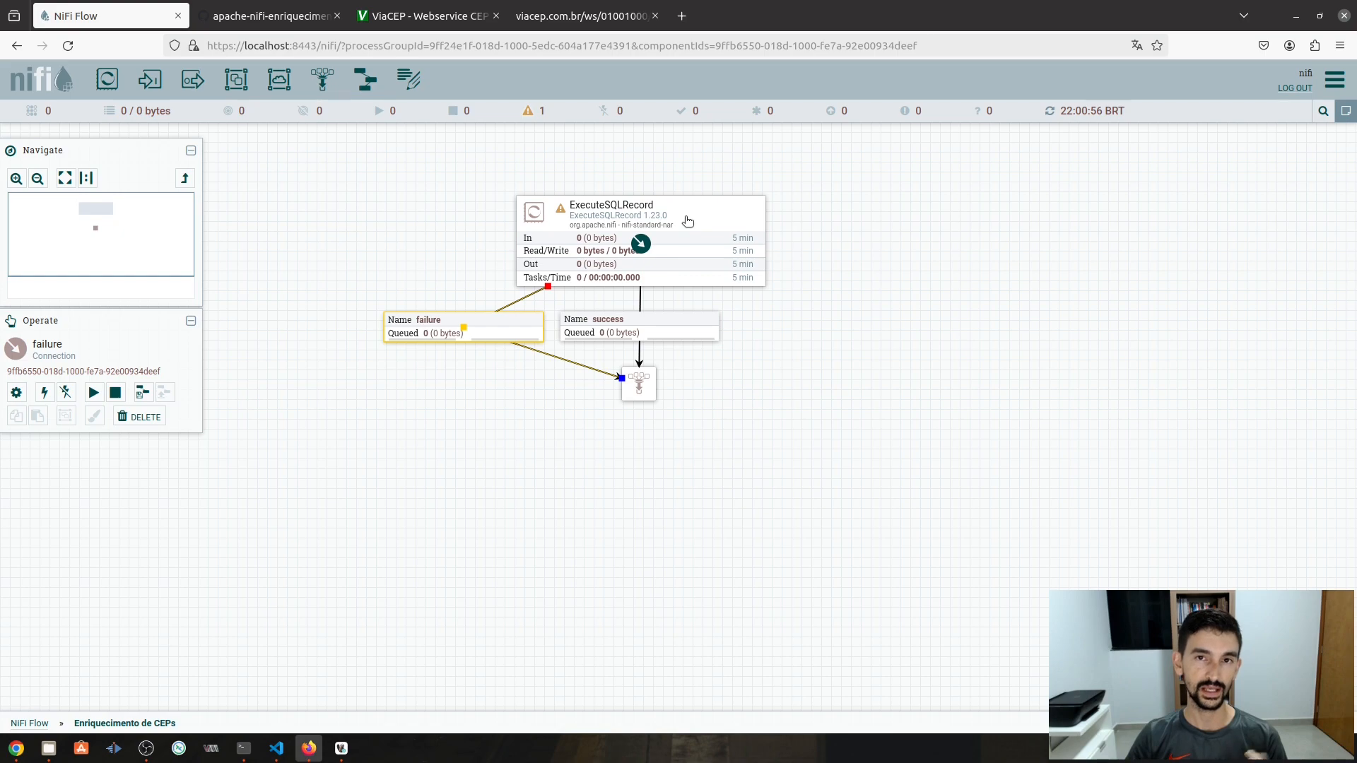
- In DBeaver, duplicate the ceps_unicos query as select cep from nifi_db.ceps_unicos and run it
{"action": "left_click", "coordinate": [341, 748]}
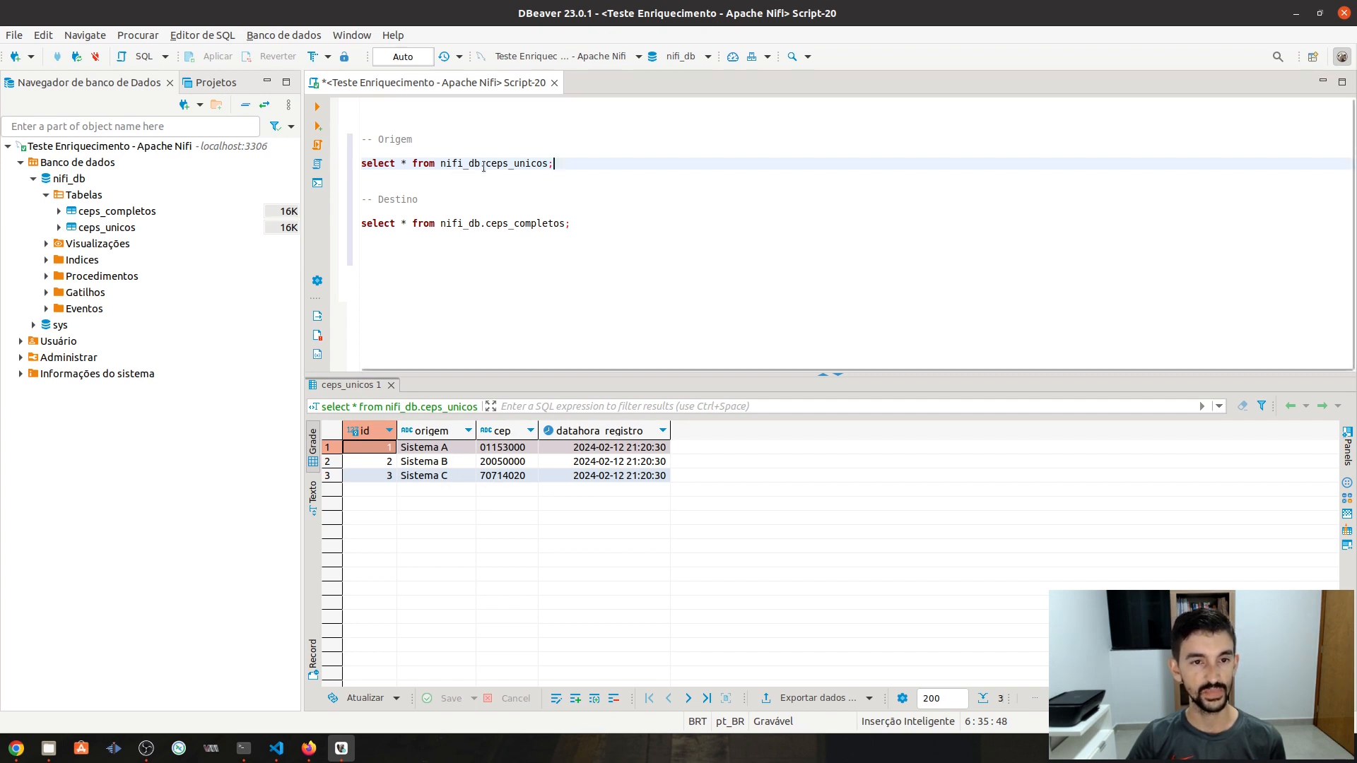
{"action": "left_click_drag", "start_coordinate": [573, 166], "coordinate": [355, 168]}
{"action": "key", "text": "ctrl+c"}
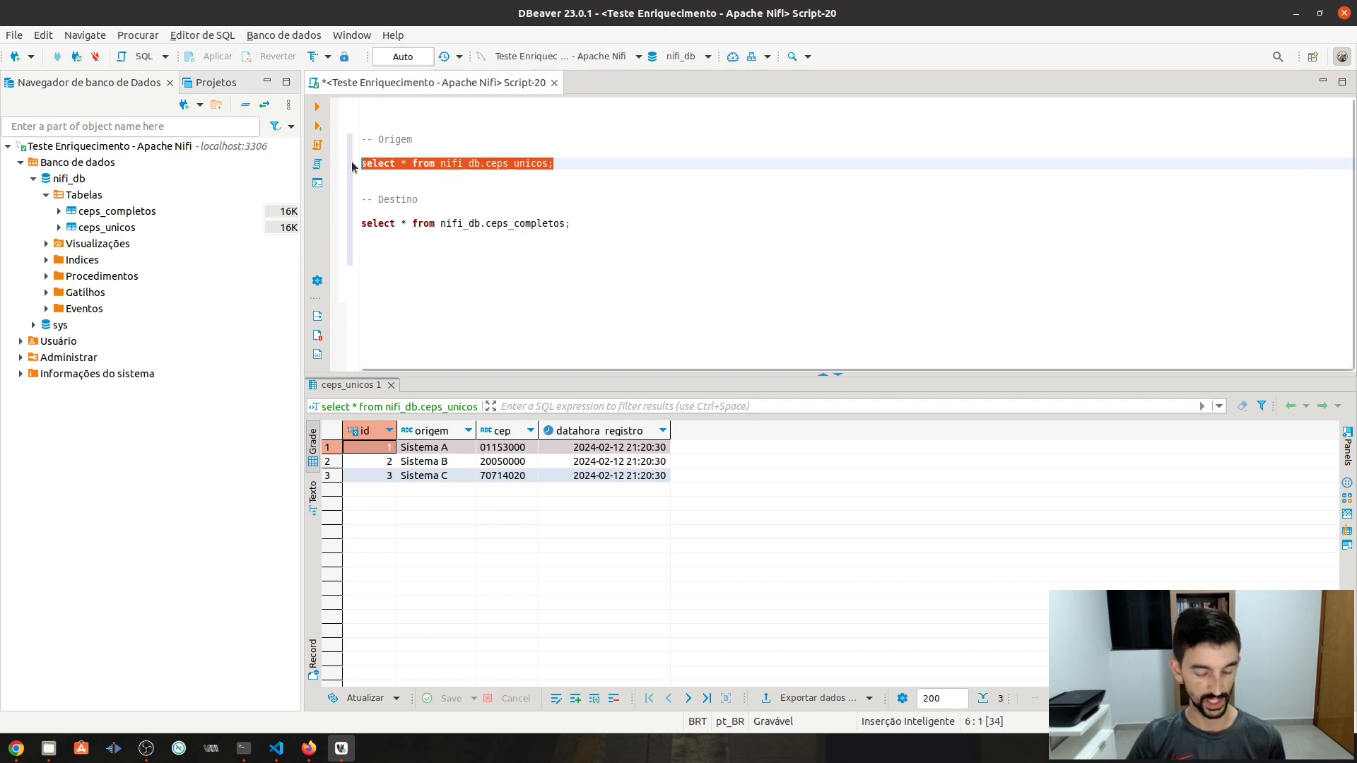
{"action": "left_click", "coordinate": [596, 164]}
{"action": "key", "text": "Return"}
{"action": "key", "text": "Return"}
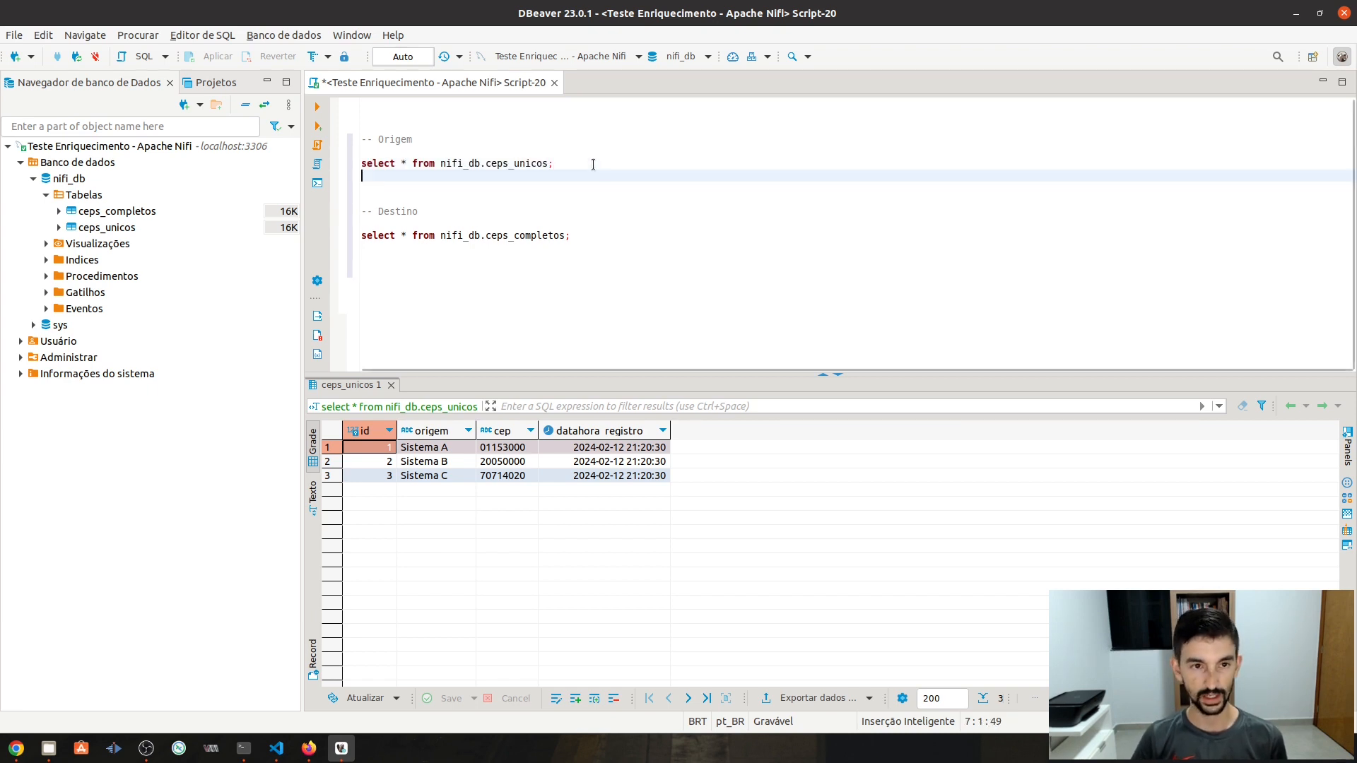
{"action": "key", "text": "ctrl+v"}
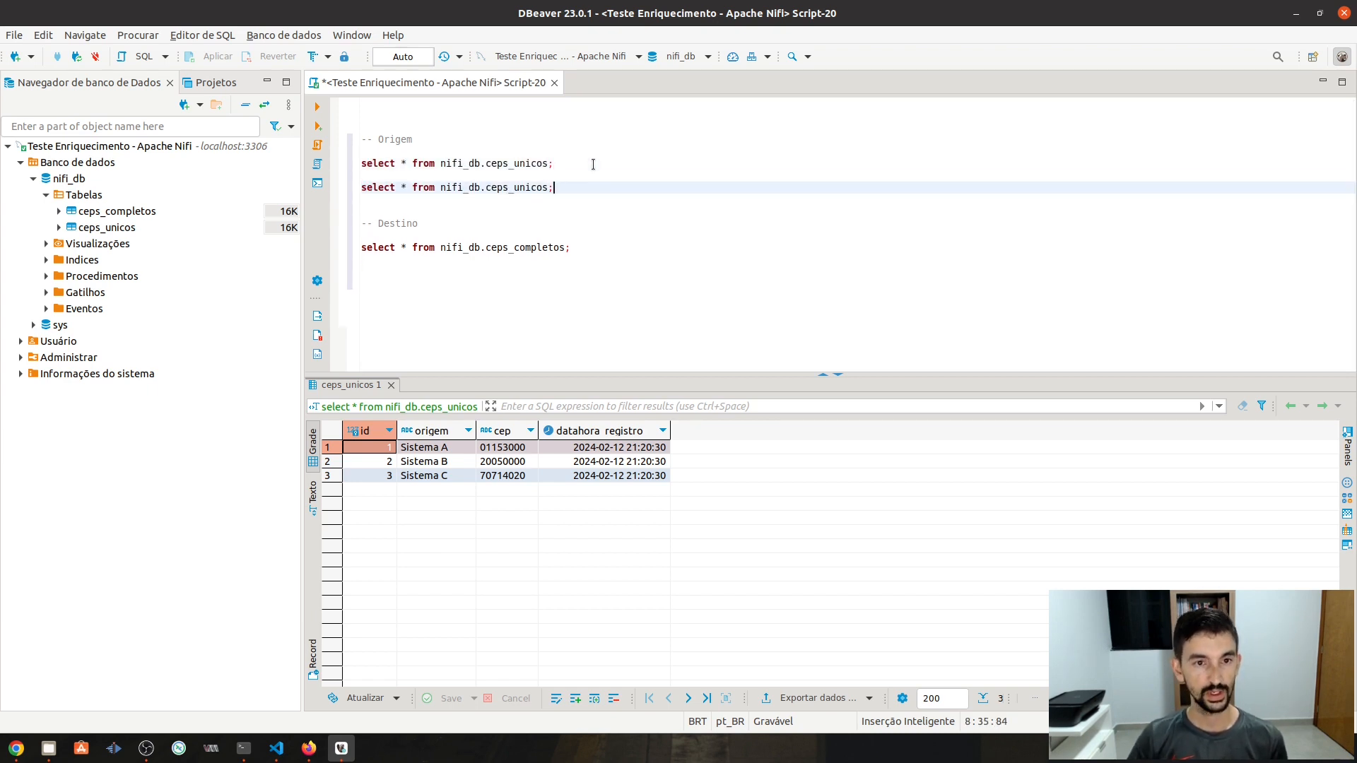
{"action": "left_click", "coordinate": [412, 183]}
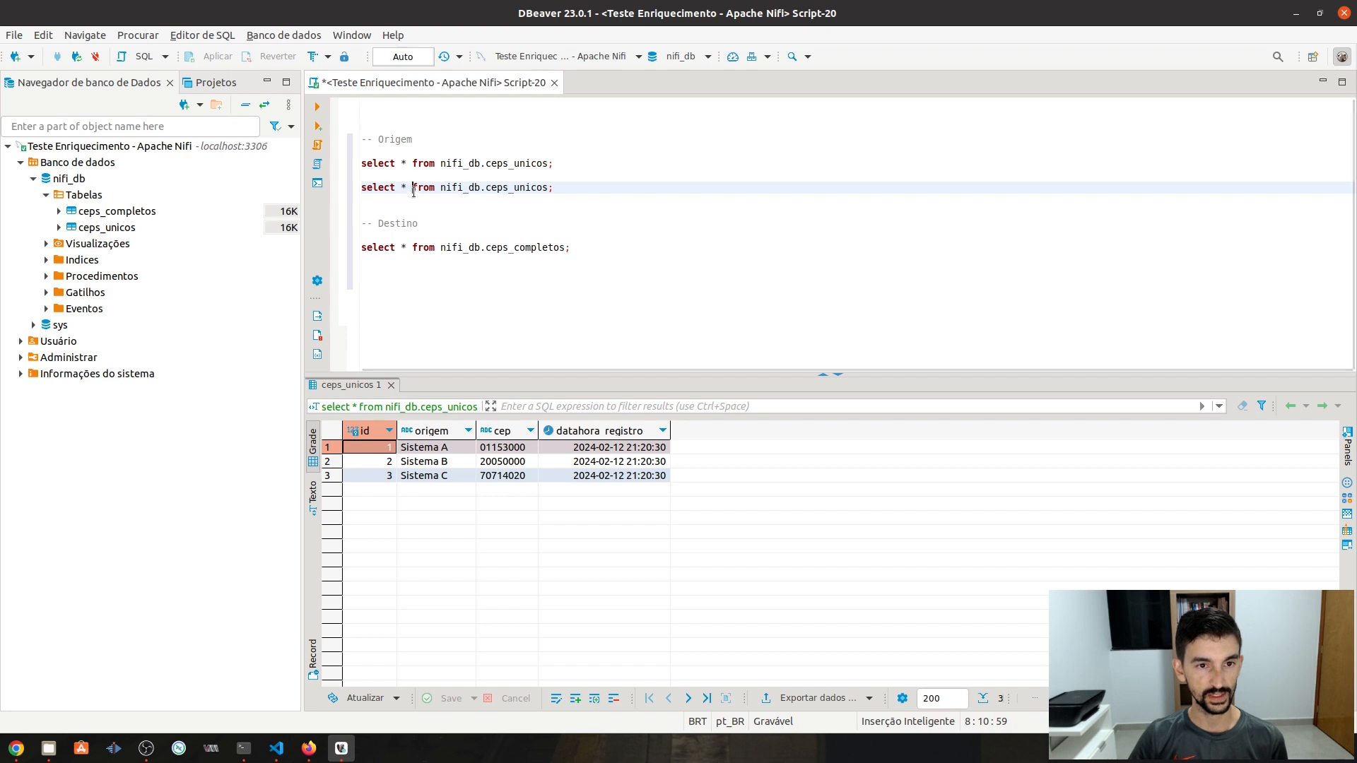
{"action": "key", "text": "Left"}
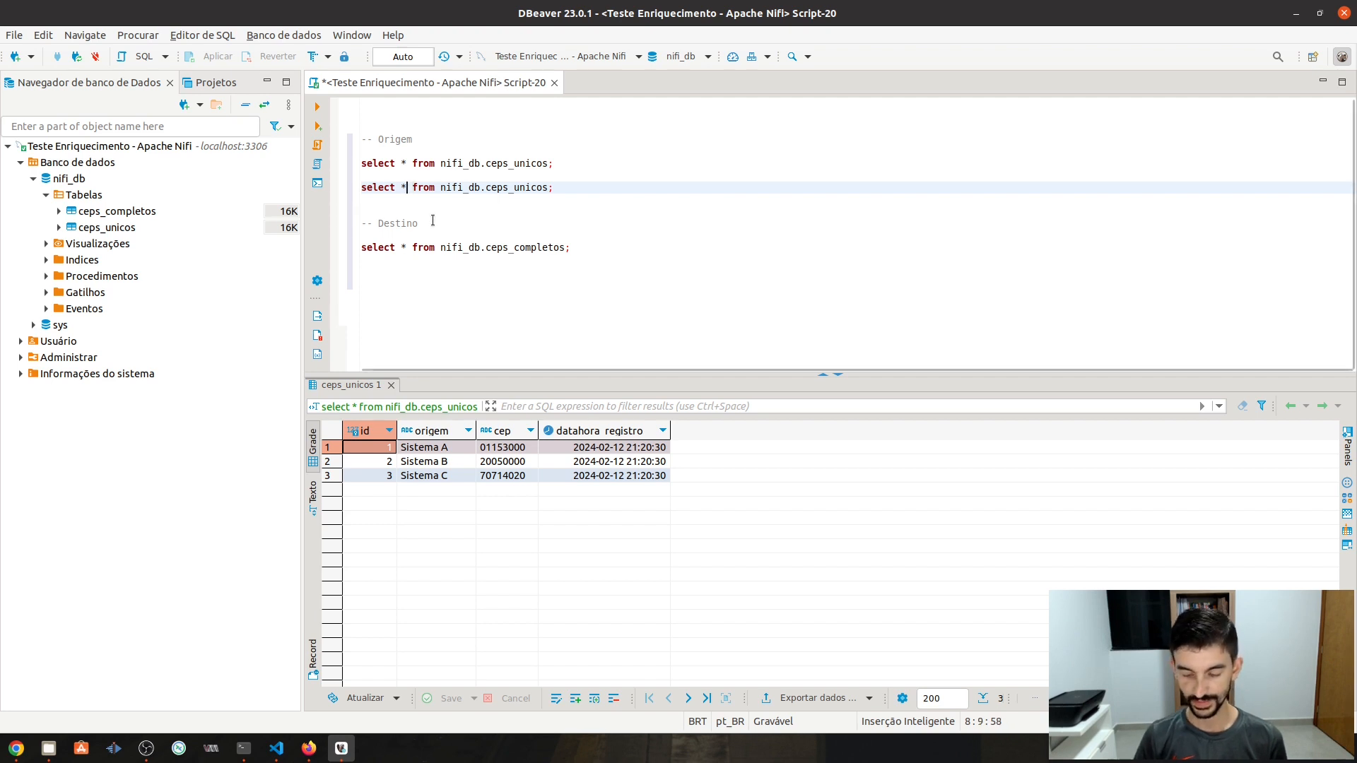
{"action": "key", "text": "BackSpace"}
{"action": "type", "text": "cep"}
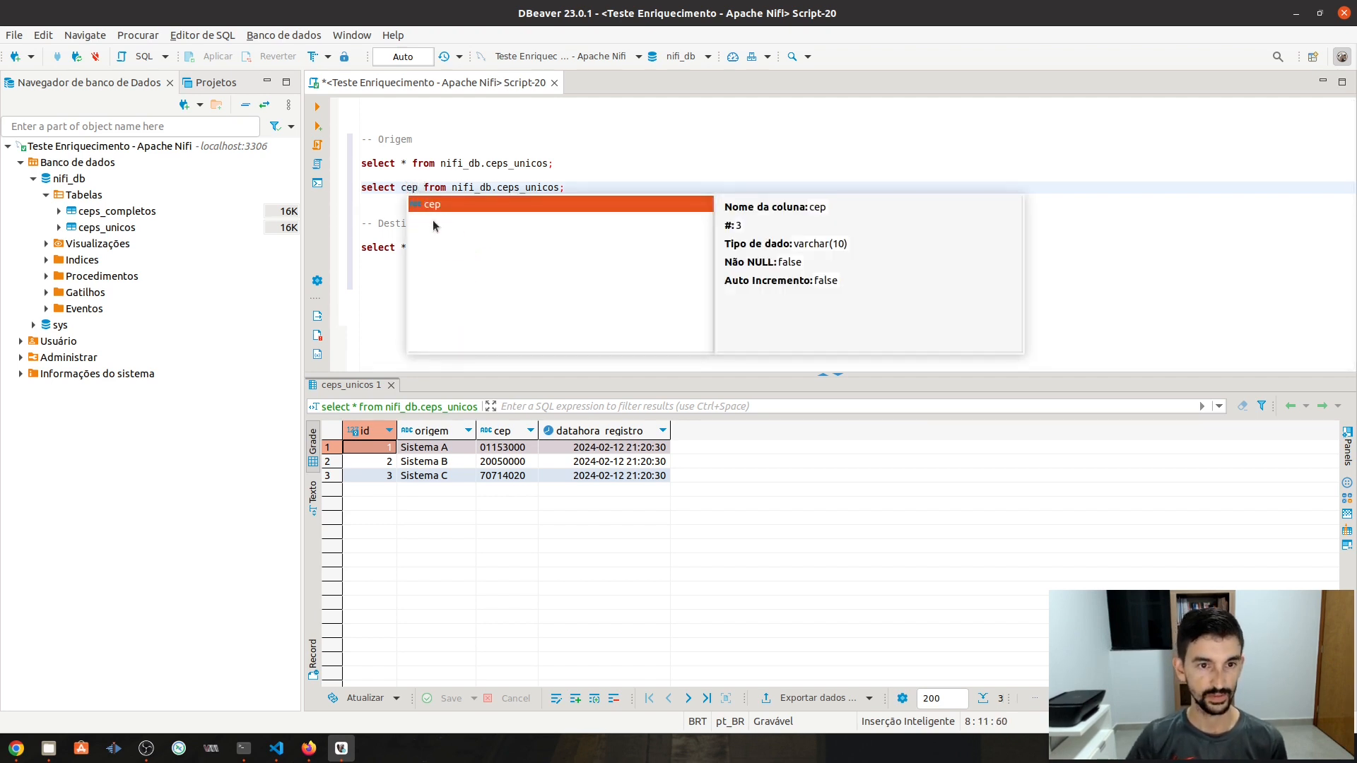
{"action": "key", "text": "Escape"}
{"action": "left_click", "coordinate": [584, 189]}
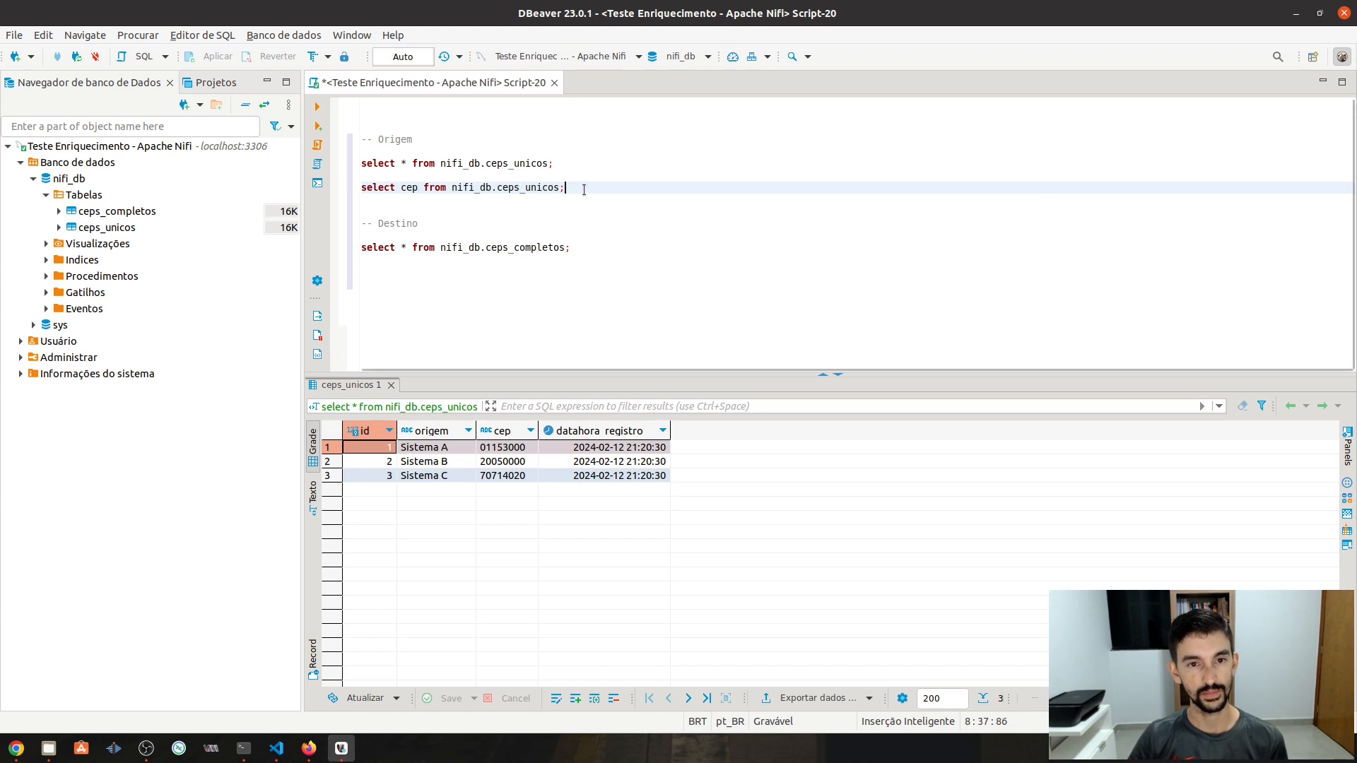
{"action": "key", "text": "ctrl+Return"}
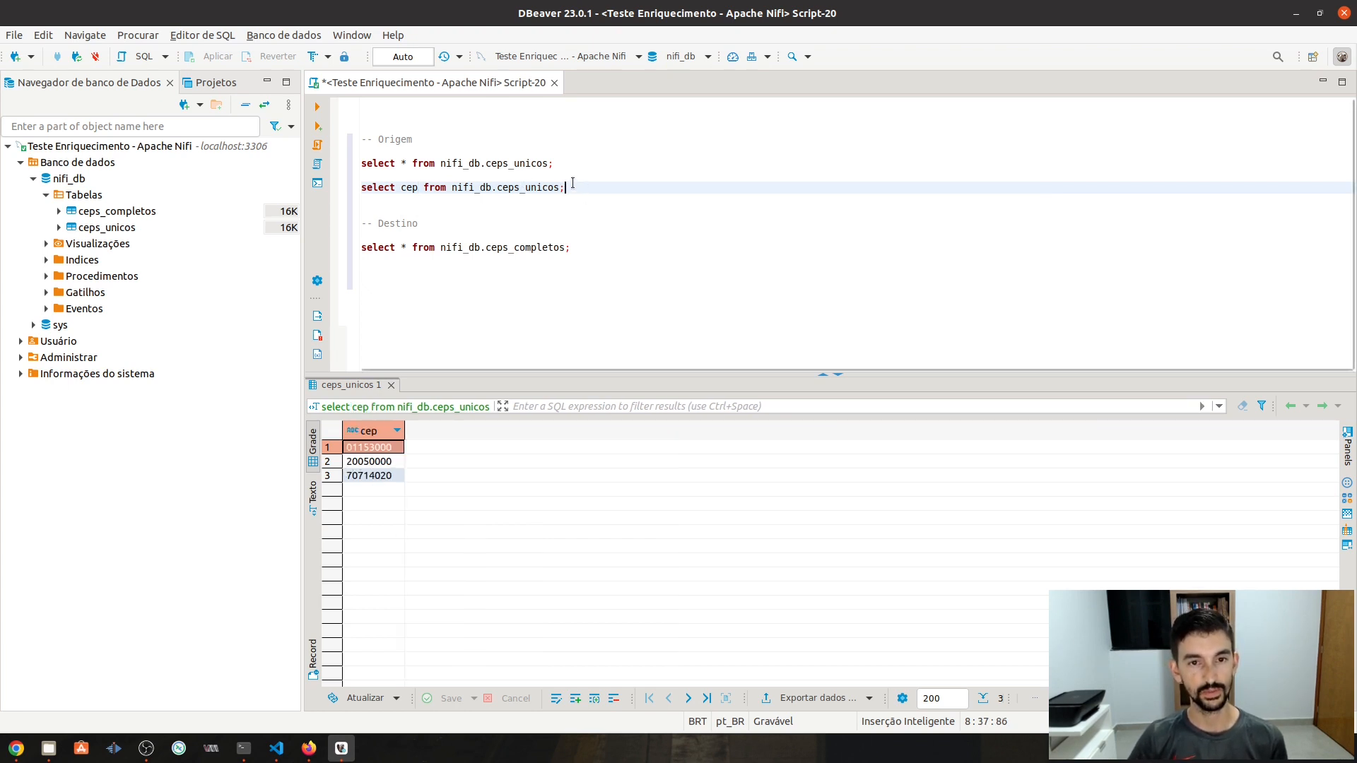
- Copy the cep query and open ExecuteSQLRecord's configuration in NiFi
{"action": "left_click_drag", "start_coordinate": [571, 189], "coordinate": [350, 192]}
{"action": "key", "text": "ctrl+c"}
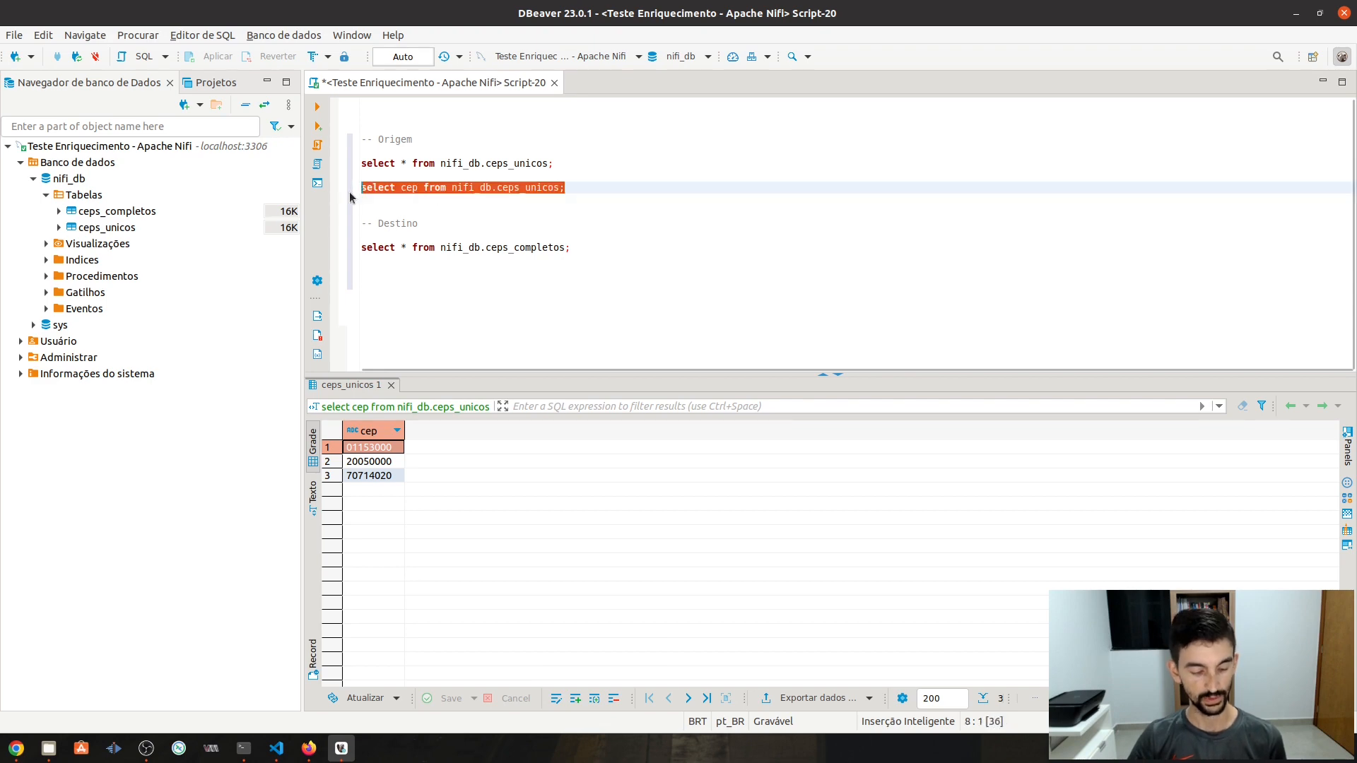
{"action": "key", "text": "alt+Tab"}
{"action": "double_click", "coordinate": [724, 239]}
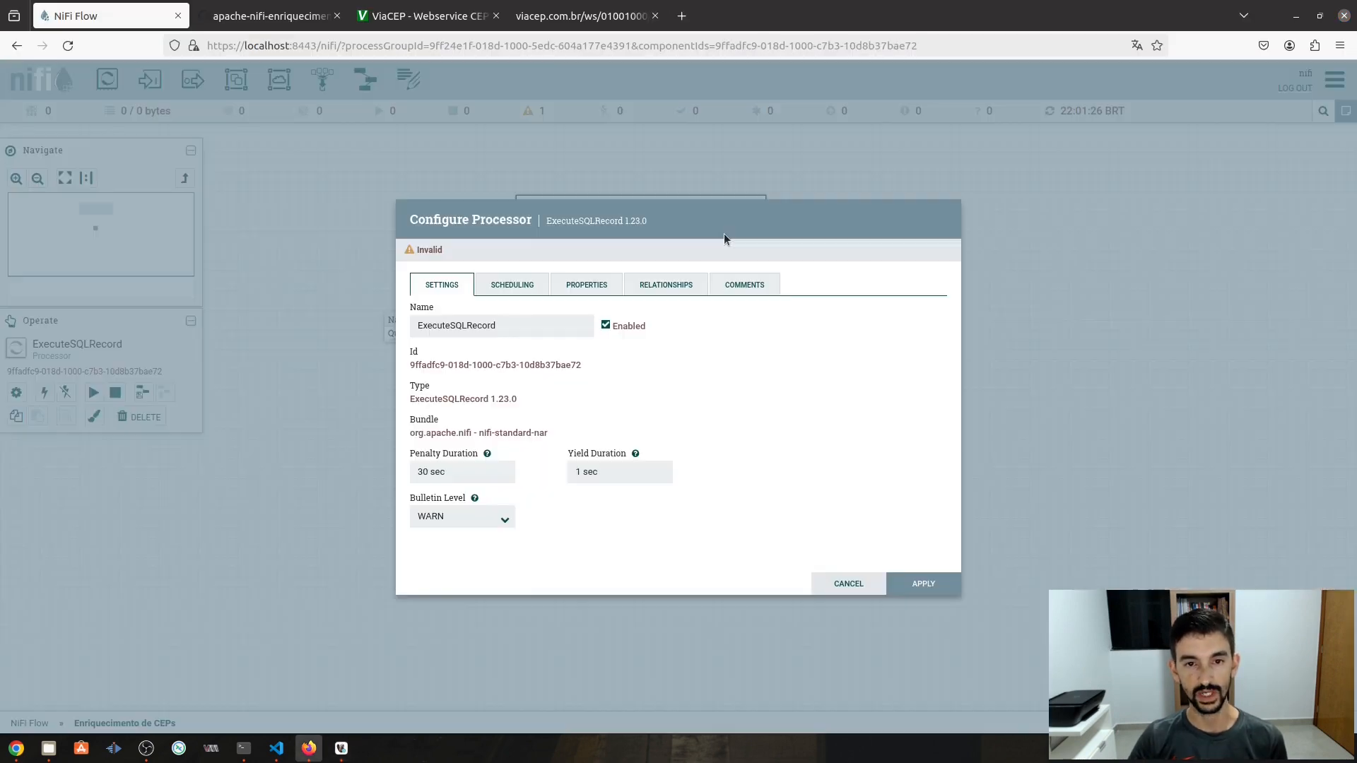
- Set ExecuteSQLRecord's Database Connection Pooling Service to MYSQL - Database
{"action": "left_click", "coordinate": [586, 285]}
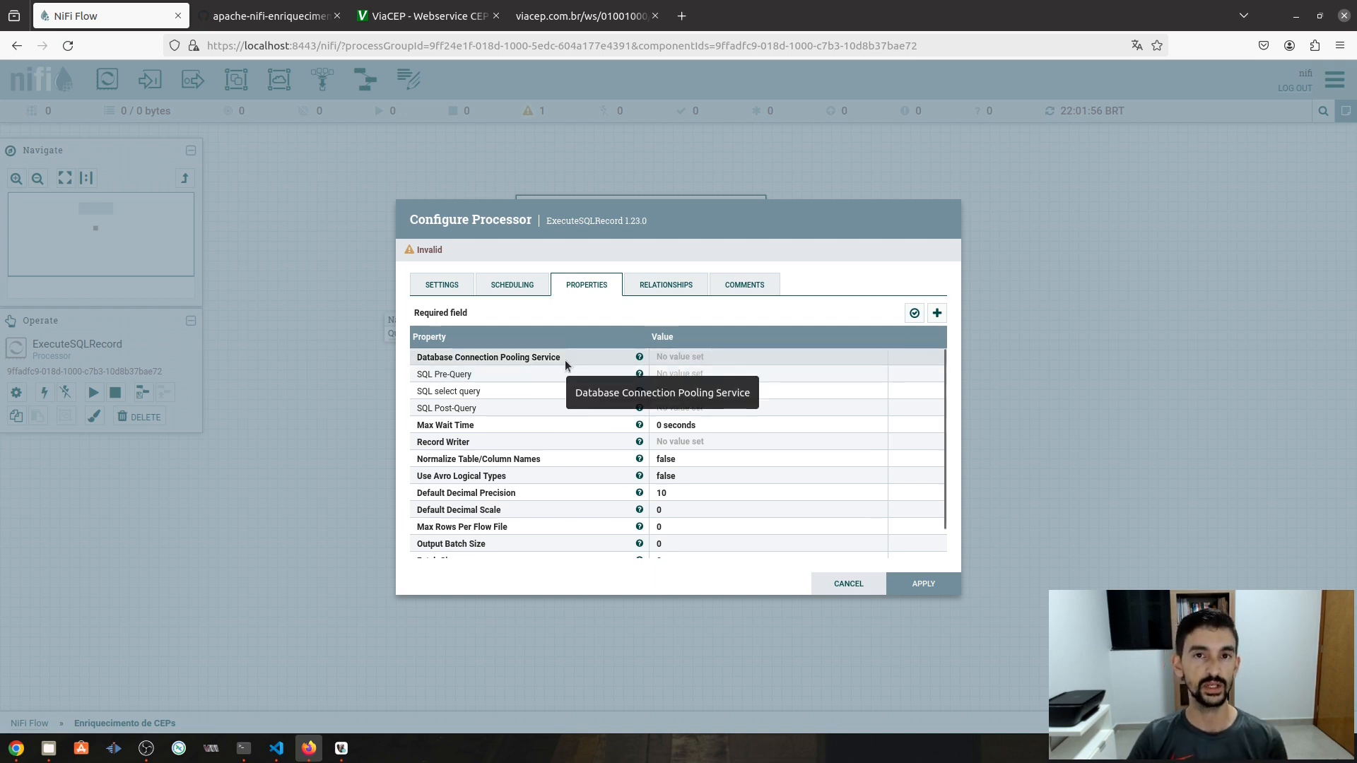
{"action": "left_click", "coordinate": [683, 359]}
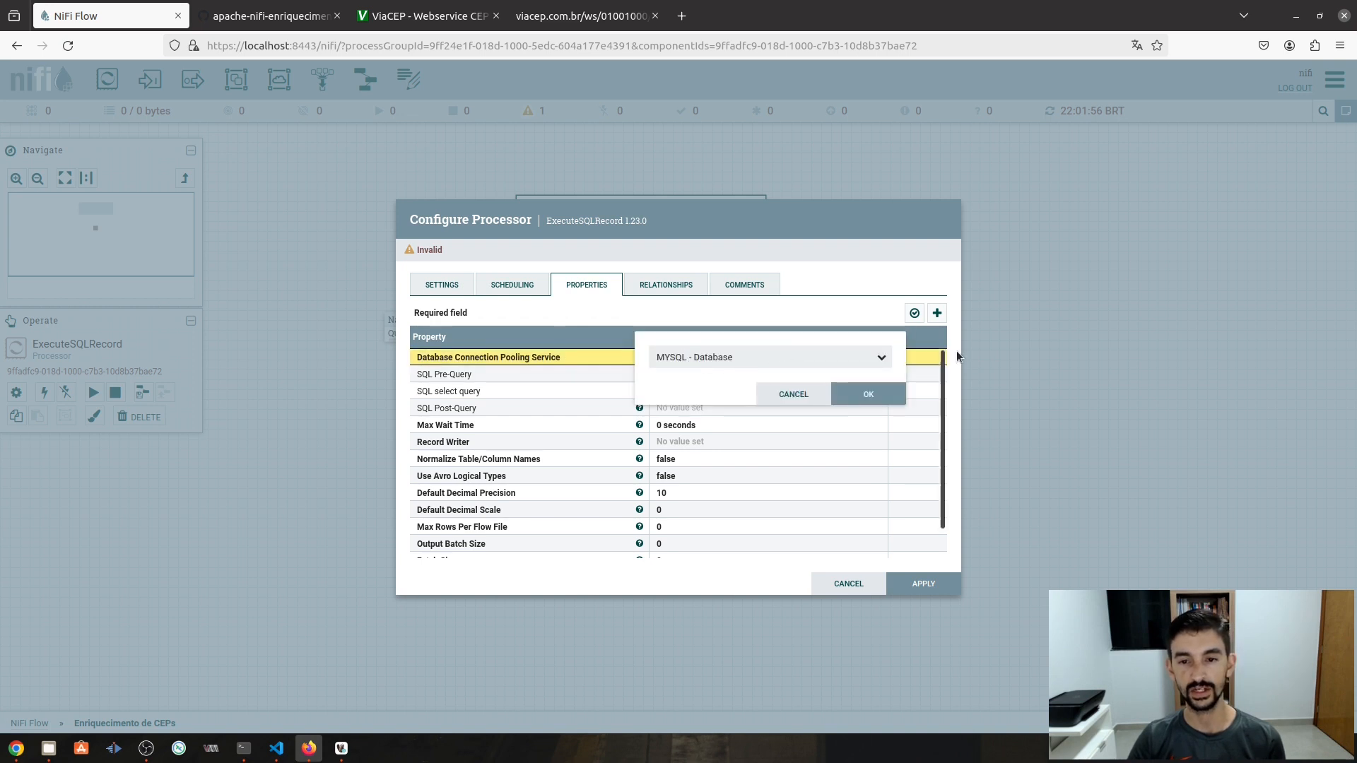
{"action": "left_click", "coordinate": [882, 358]}
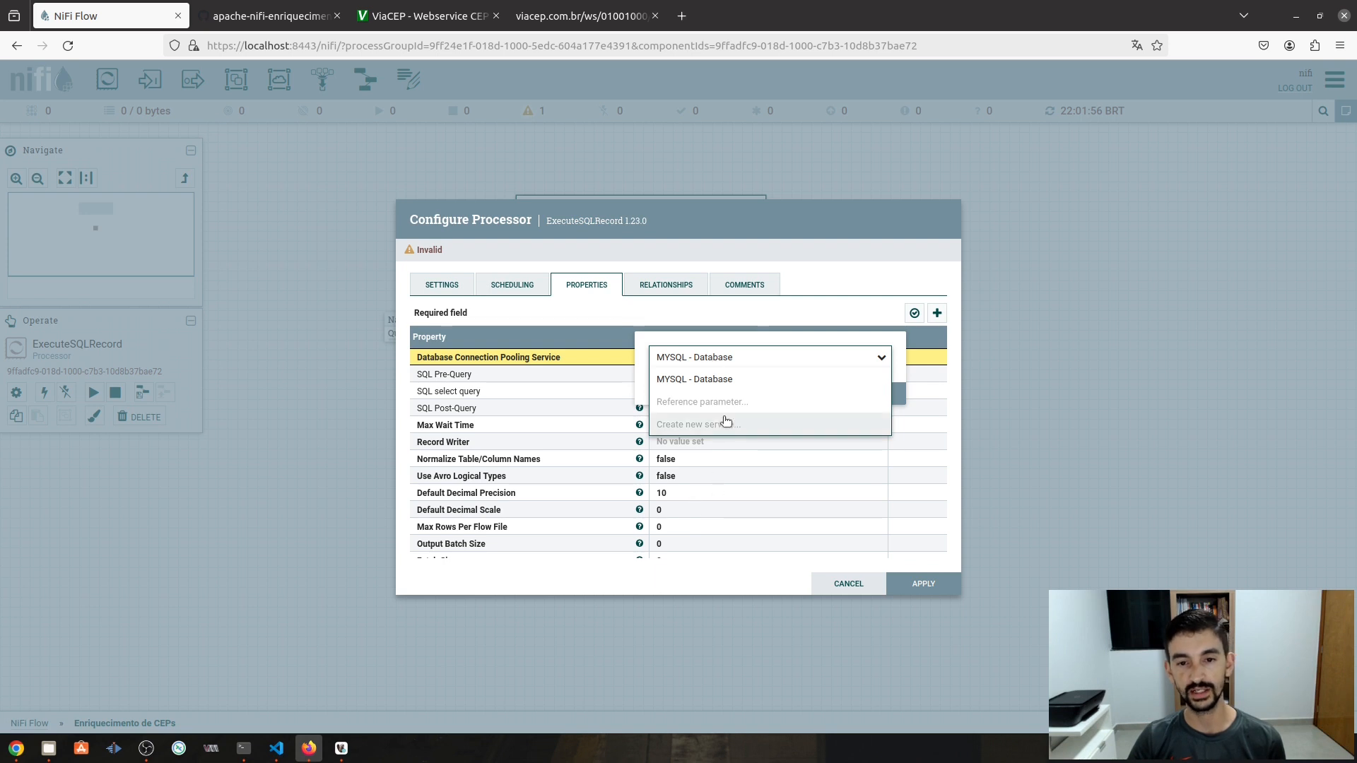
{"action": "left_click", "coordinate": [695, 379]}
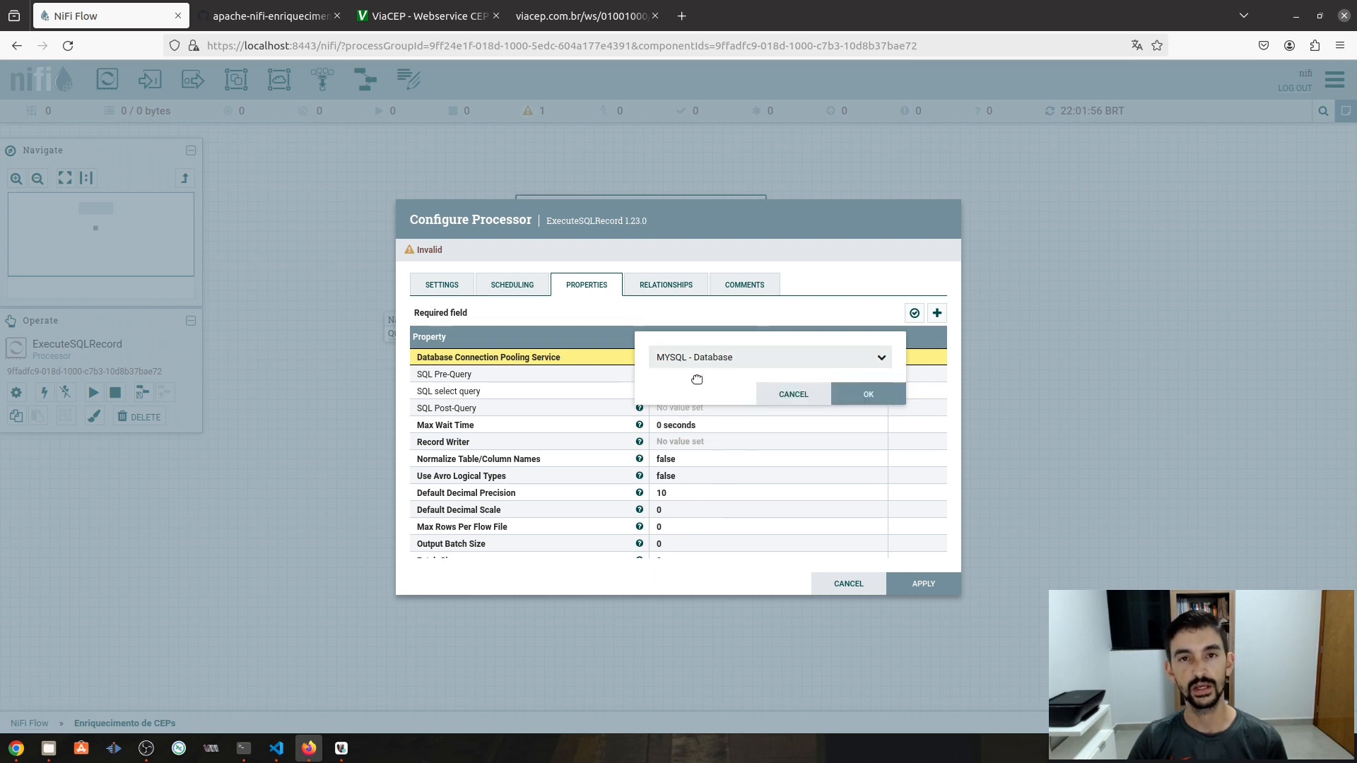
{"action": "left_click", "coordinate": [870, 394]}
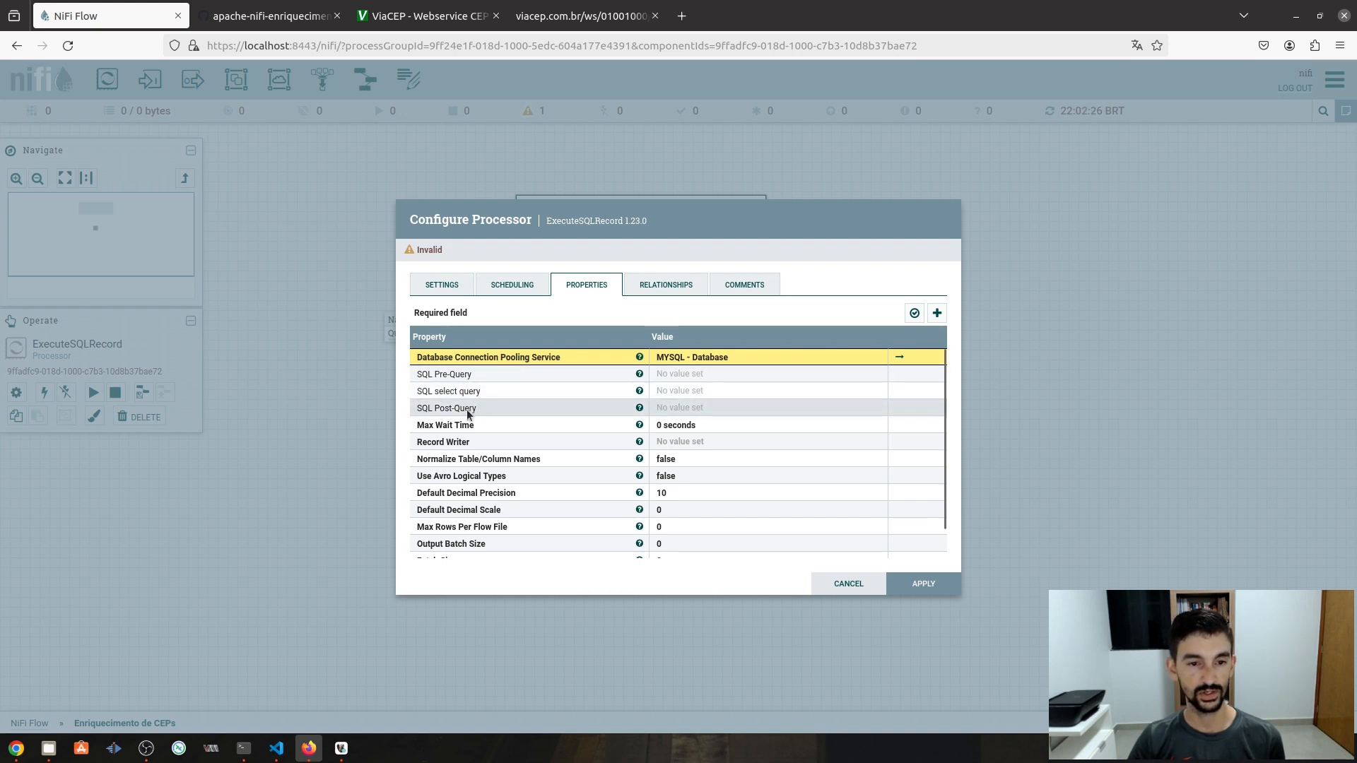
- Paste select cep from nifi_db.ceps_unicos; as the SQL query, choose JsonRecordSetWriter, and apply
{"action": "left_click", "coordinate": [680, 393]}
{"action": "key", "text": "ctrl+v"}
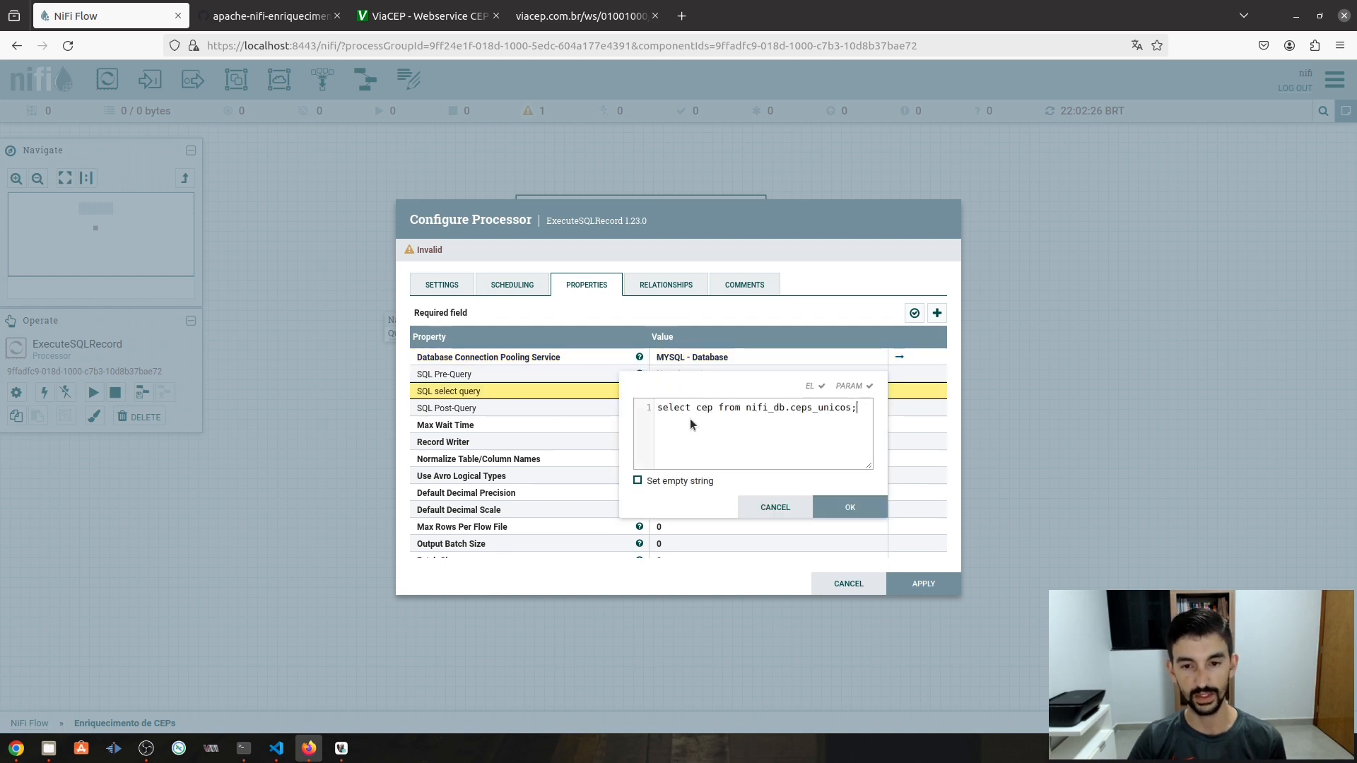
{"action": "left_click", "coordinate": [865, 513]}
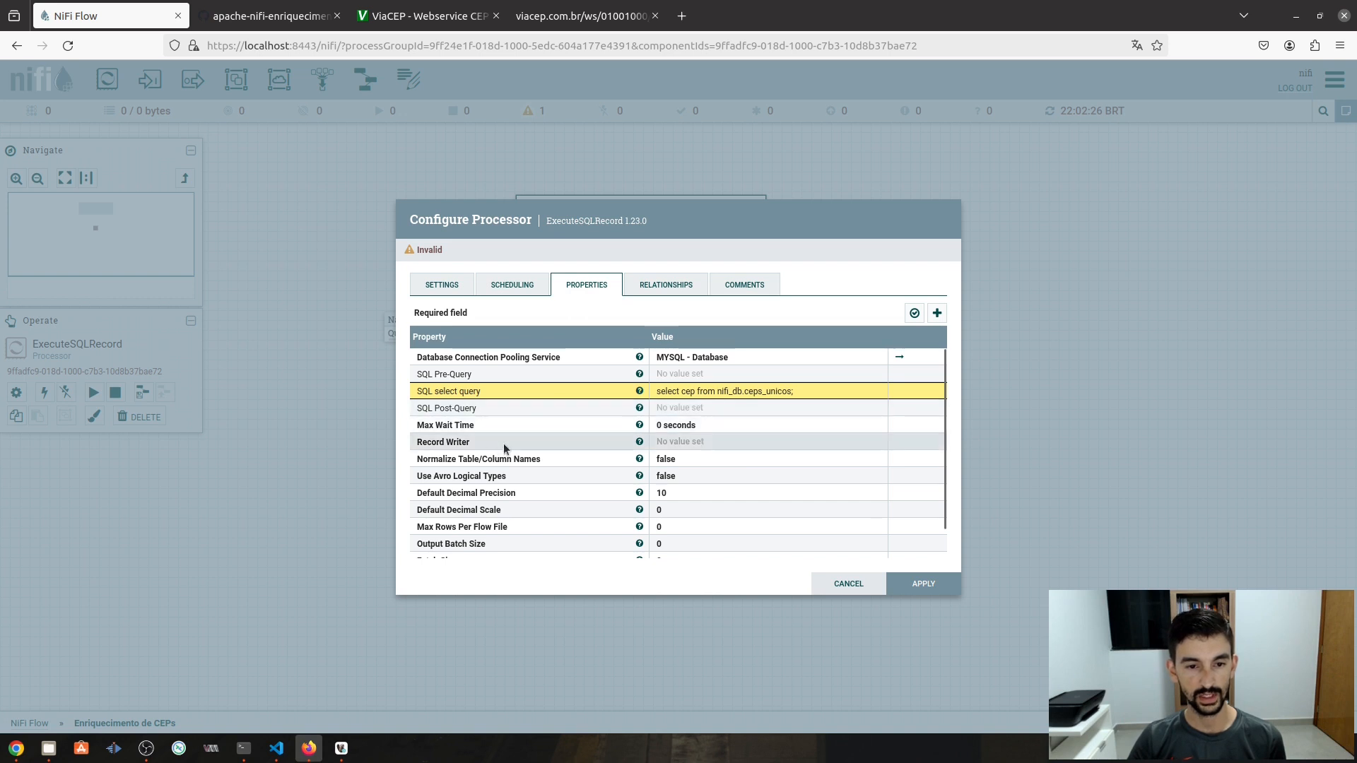
{"action": "left_click", "coordinate": [661, 443]}
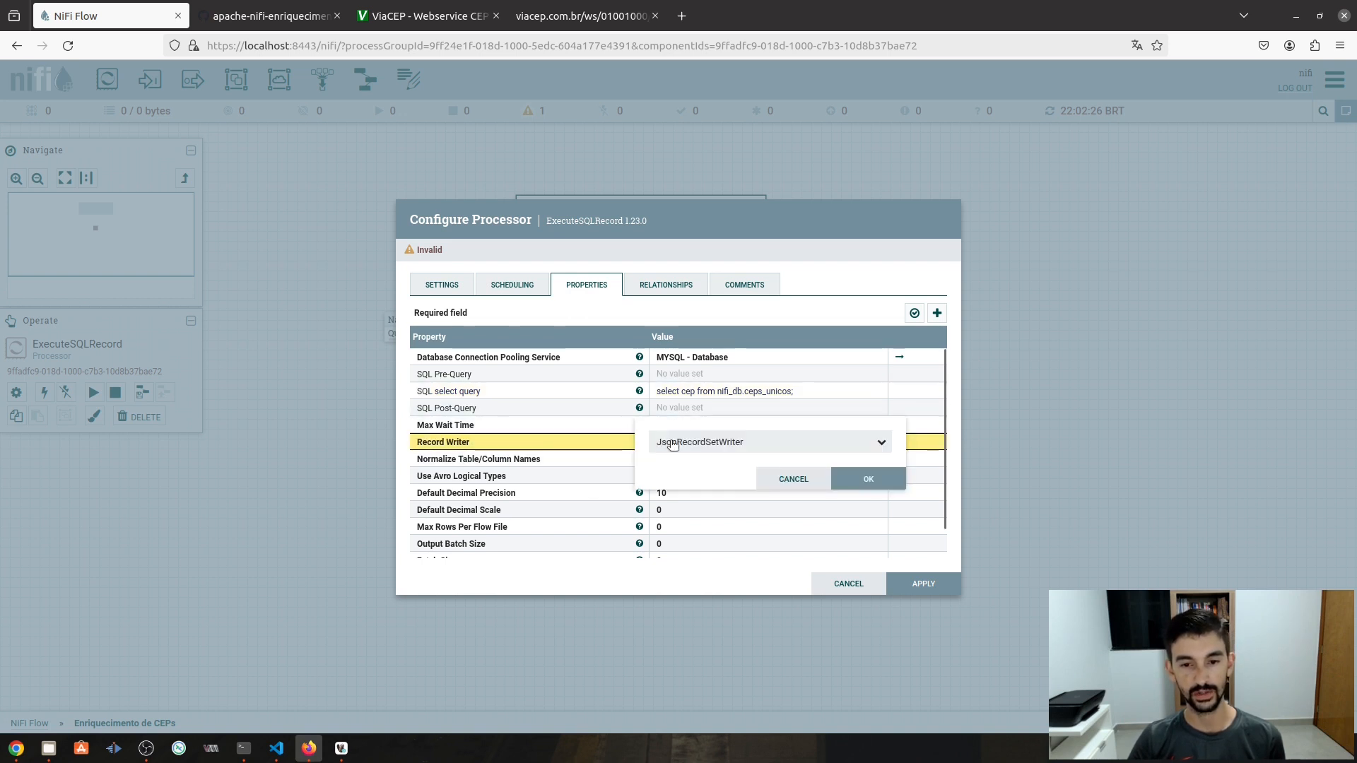
{"action": "left_click", "coordinate": [880, 443]}
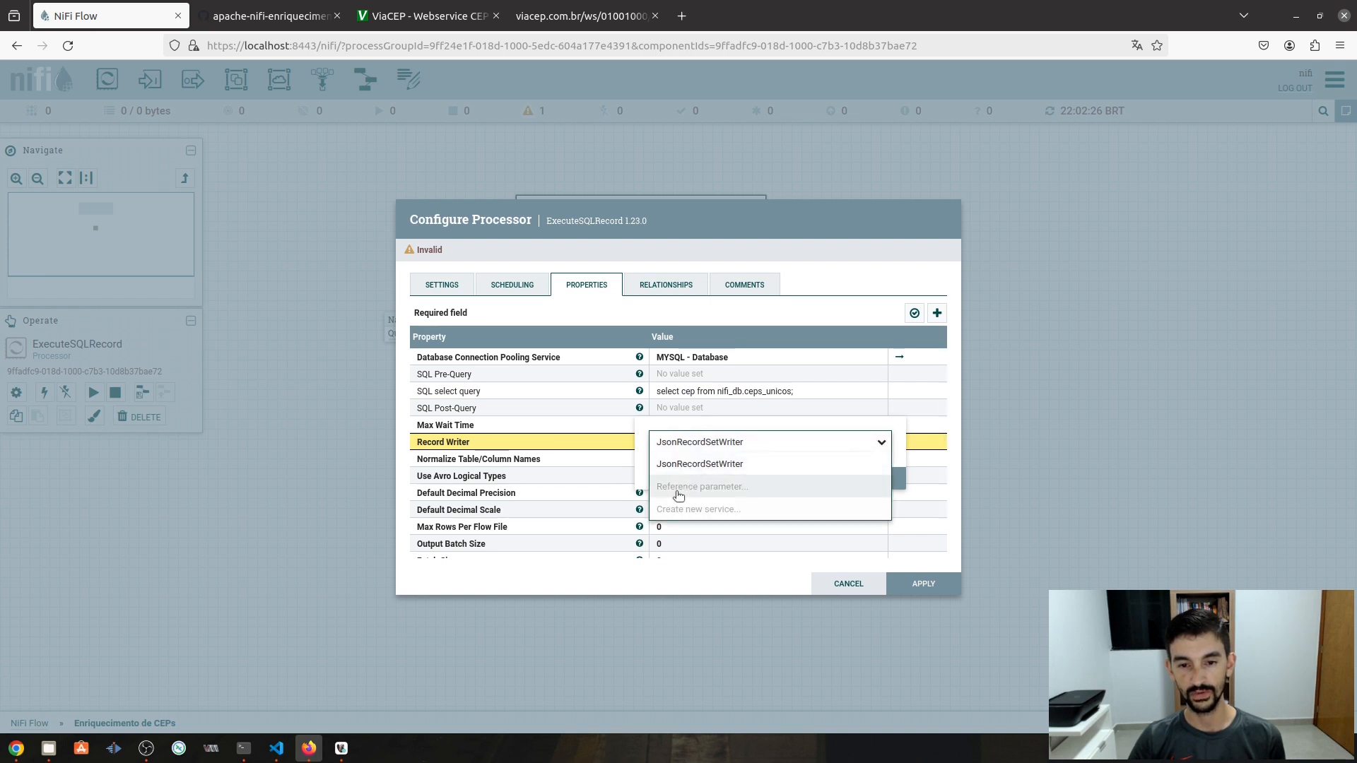
{"action": "left_click", "coordinate": [713, 467]}
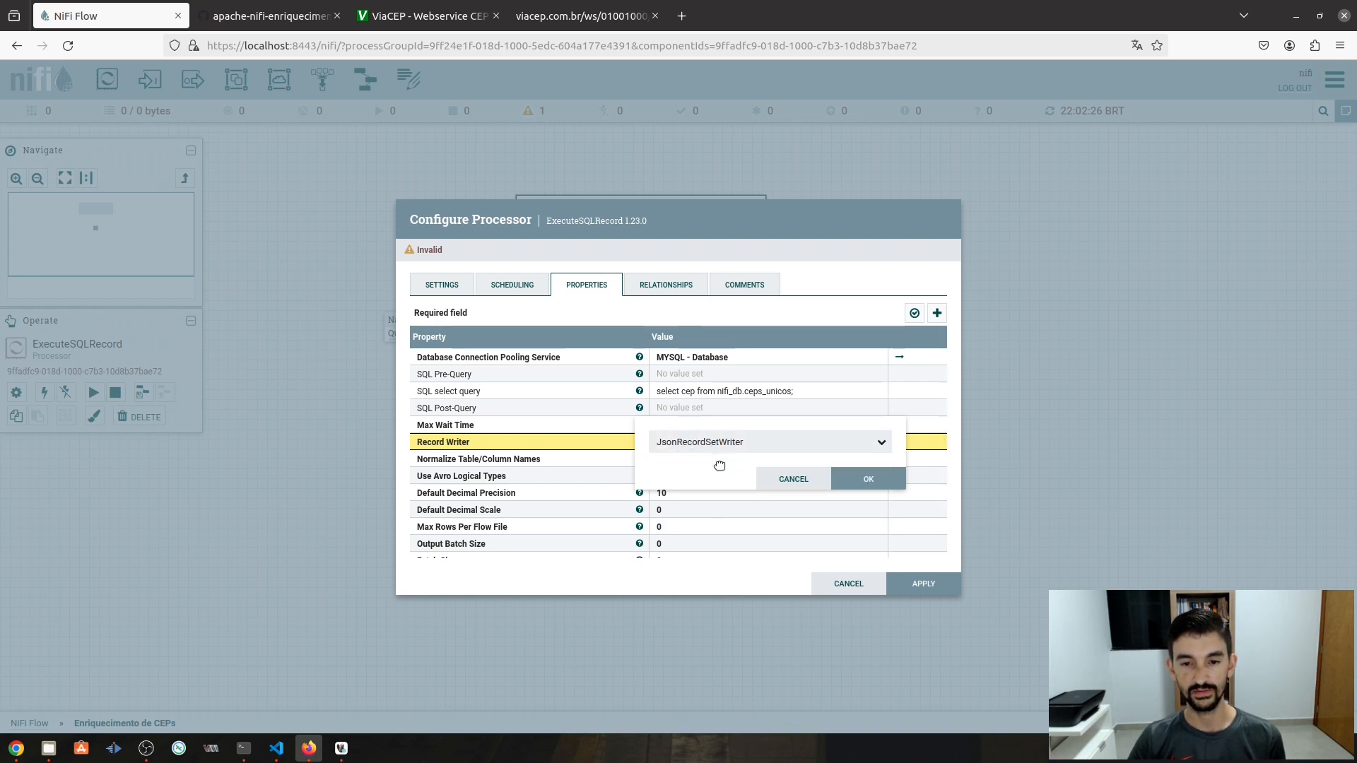
{"action": "left_click", "coordinate": [855, 484]}
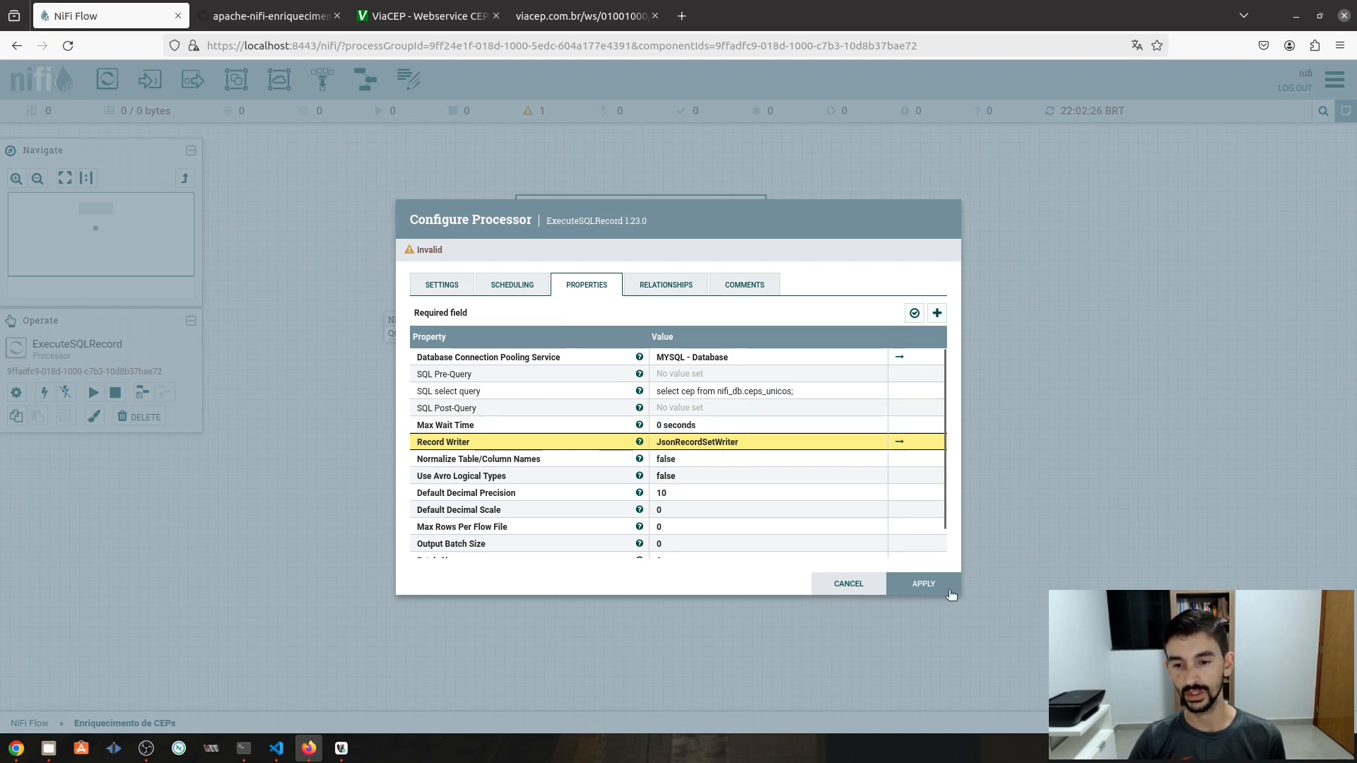
{"action": "left_click", "coordinate": [923, 584]}
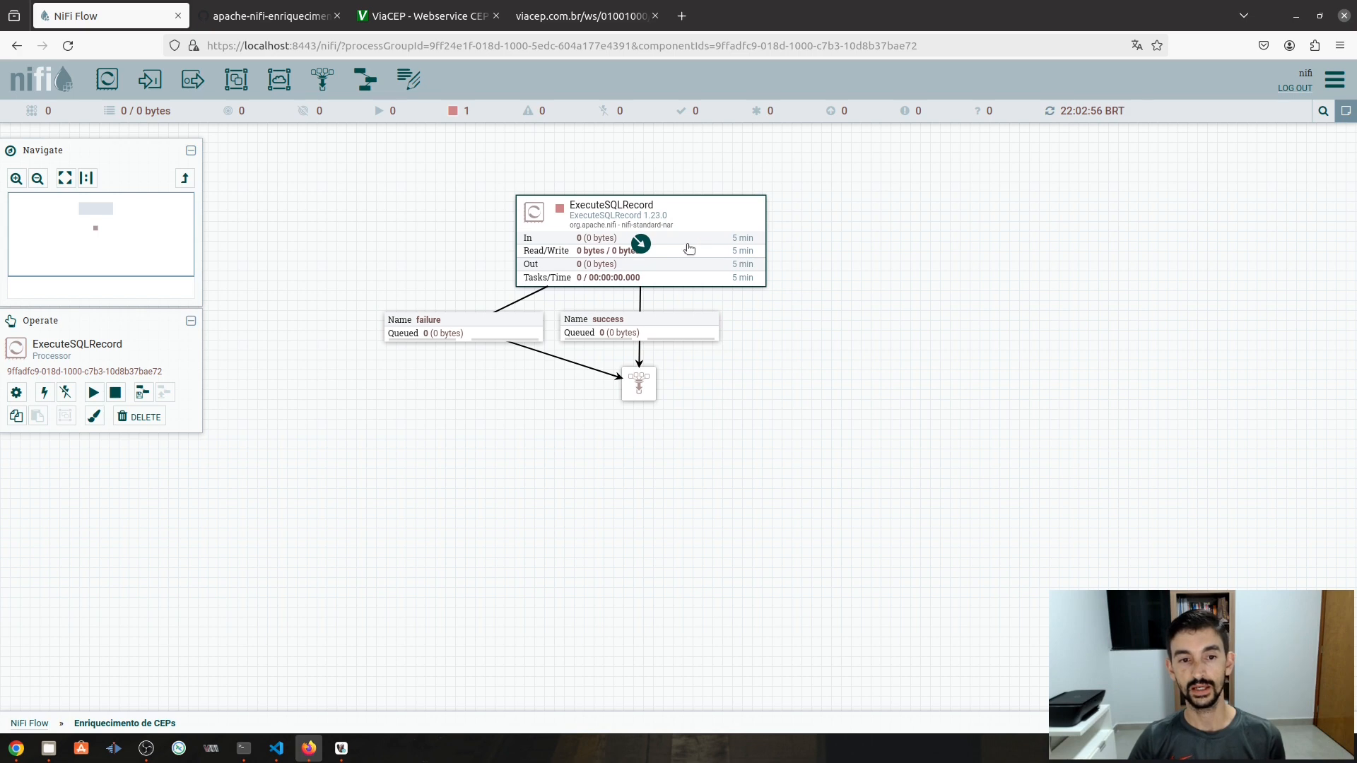
- Run ExecuteSQLRecord once and refresh, leaving one 58-byte flowfile queued on success
{"action": "left_click_drag", "start_coordinate": [689, 249], "coordinate": [694, 253]}
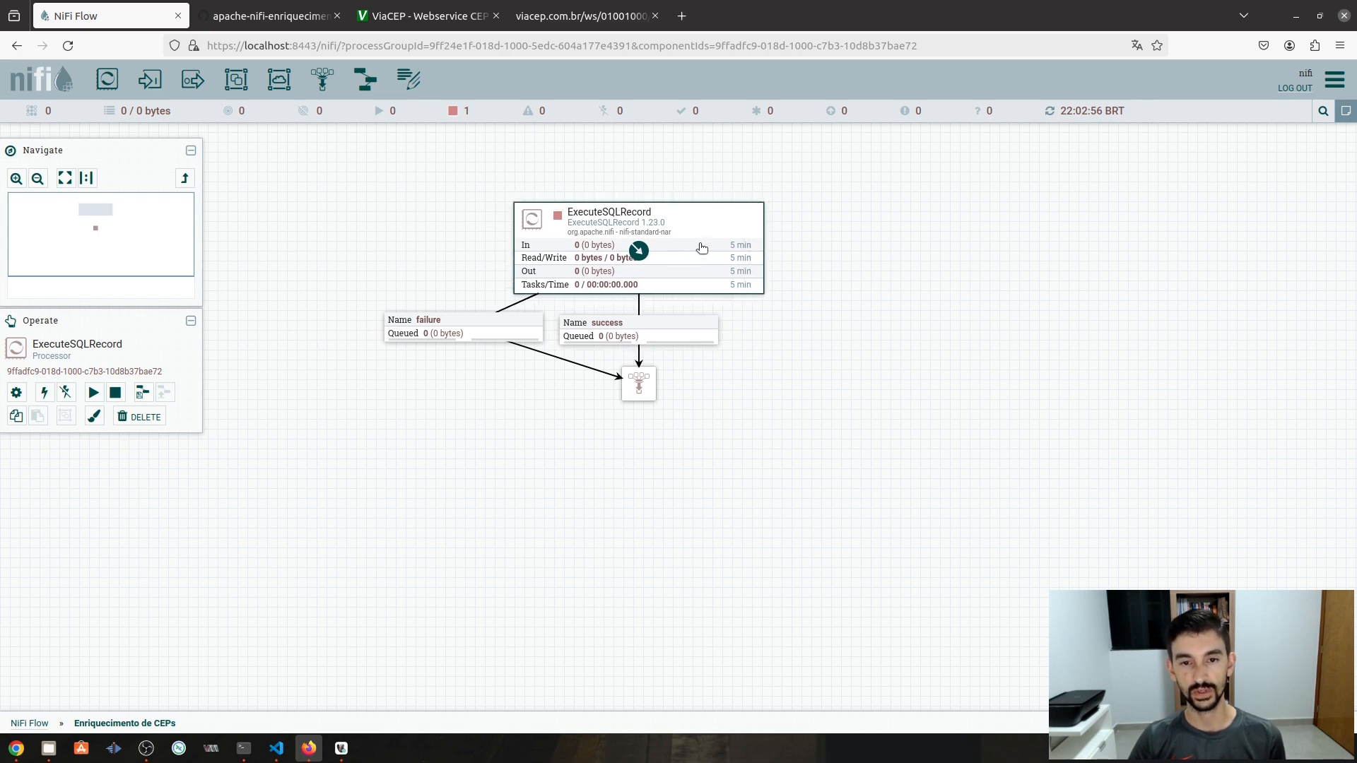
{"action": "left_click", "coordinate": [342, 748]}
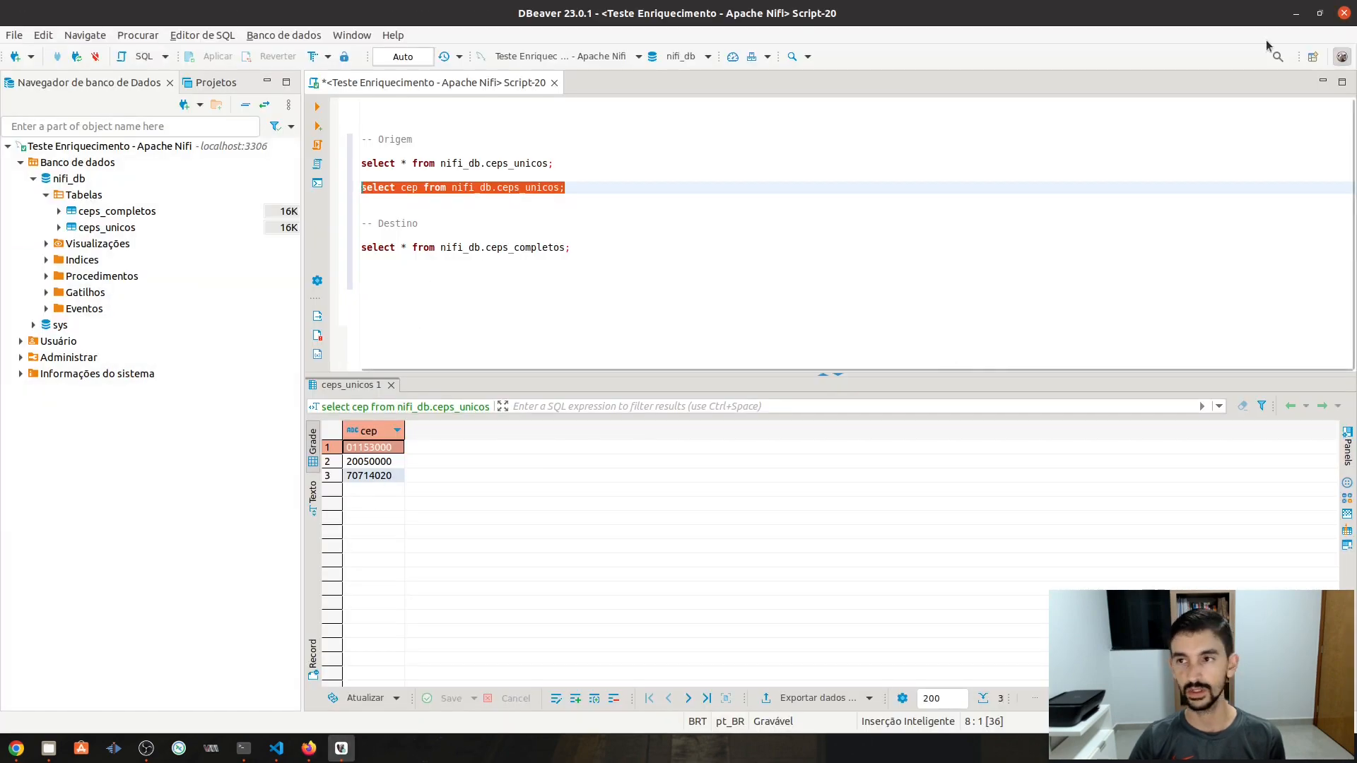
{"action": "left_click", "coordinate": [1296, 14]}
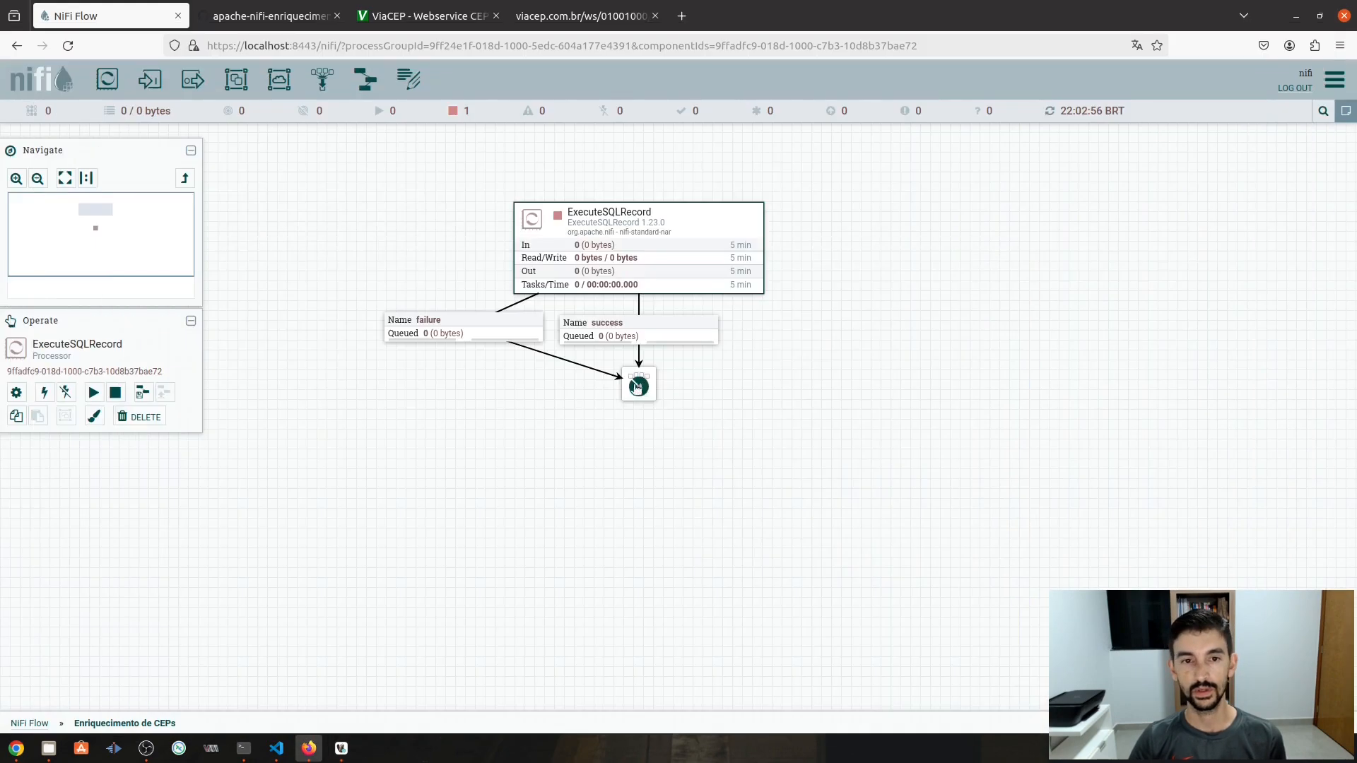
{"action": "right_click", "coordinate": [691, 229]}
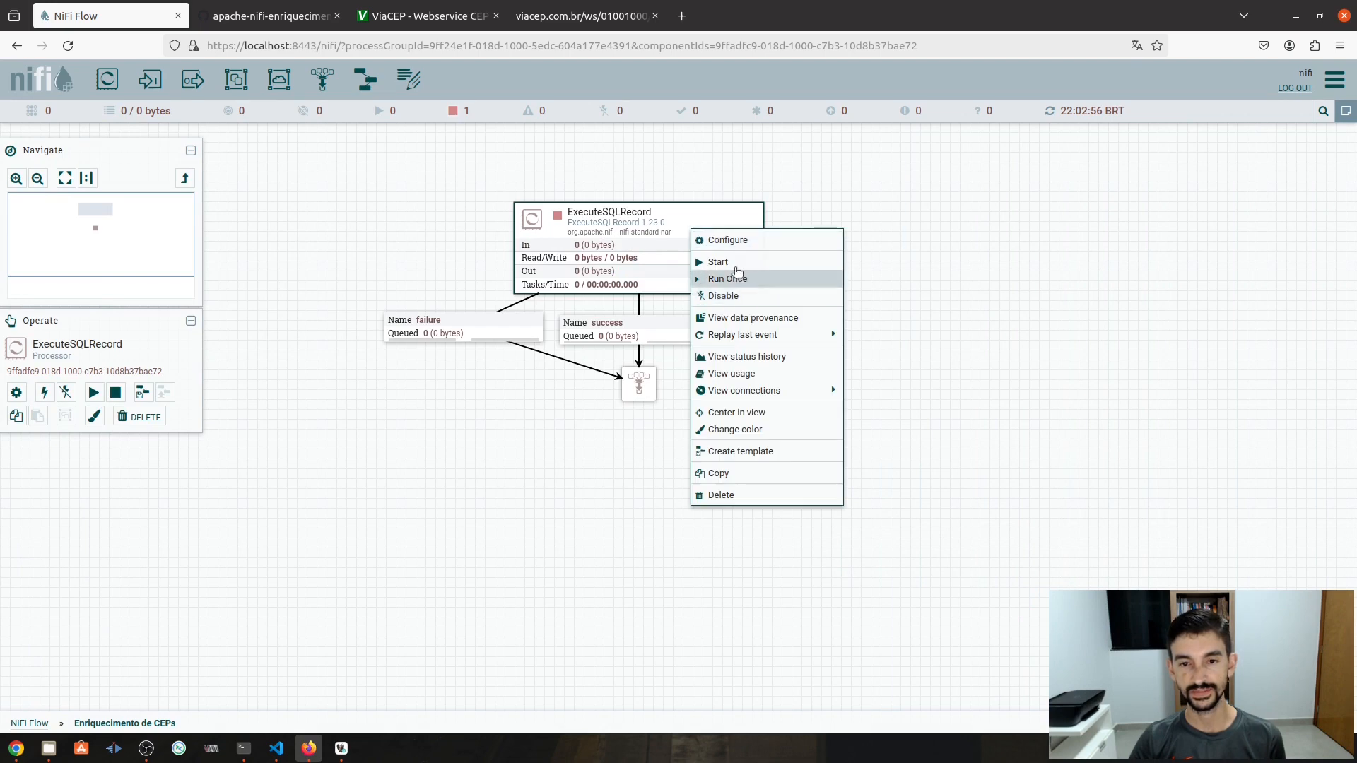
{"action": "left_click", "coordinate": [731, 286]}
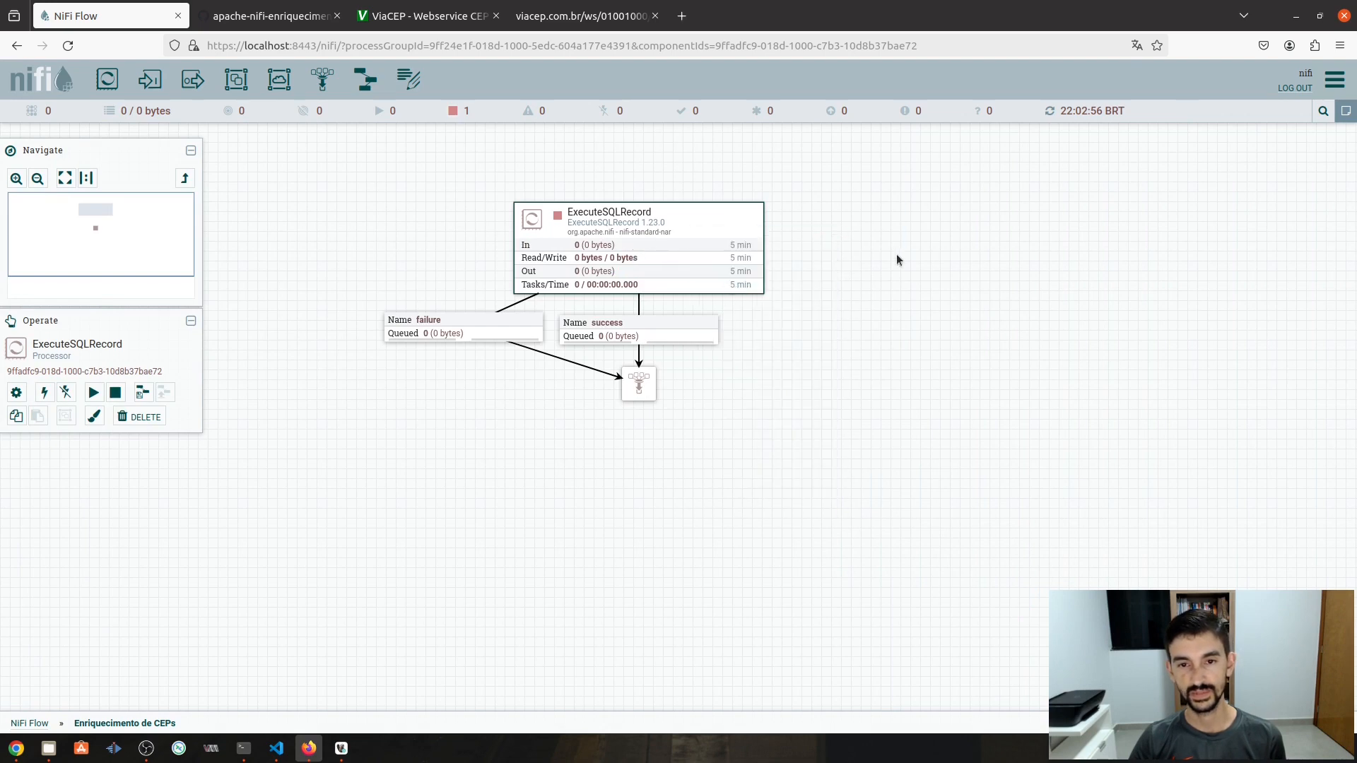
{"action": "right_click", "coordinate": [896, 253]}
{"action": "left_click", "coordinate": [936, 258]}
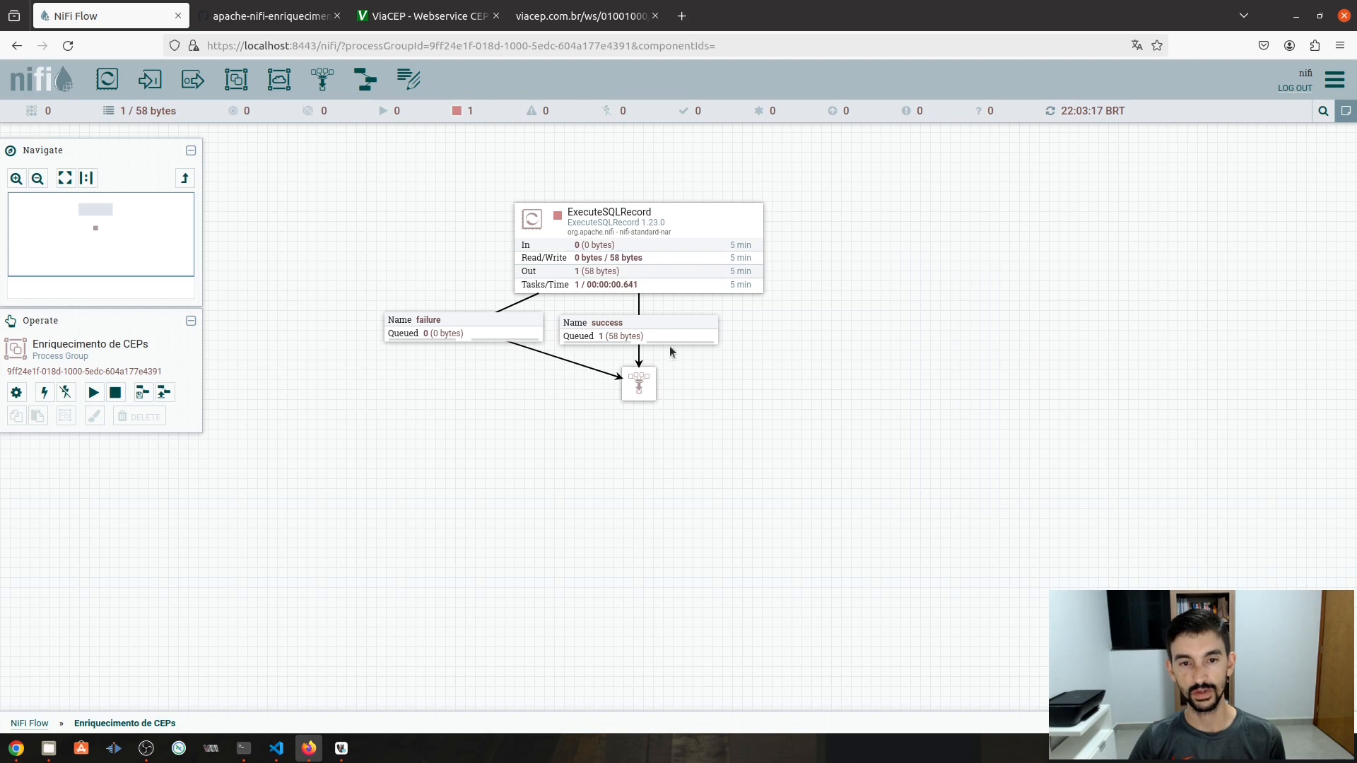
{"action": "right_click", "coordinate": [636, 330]}
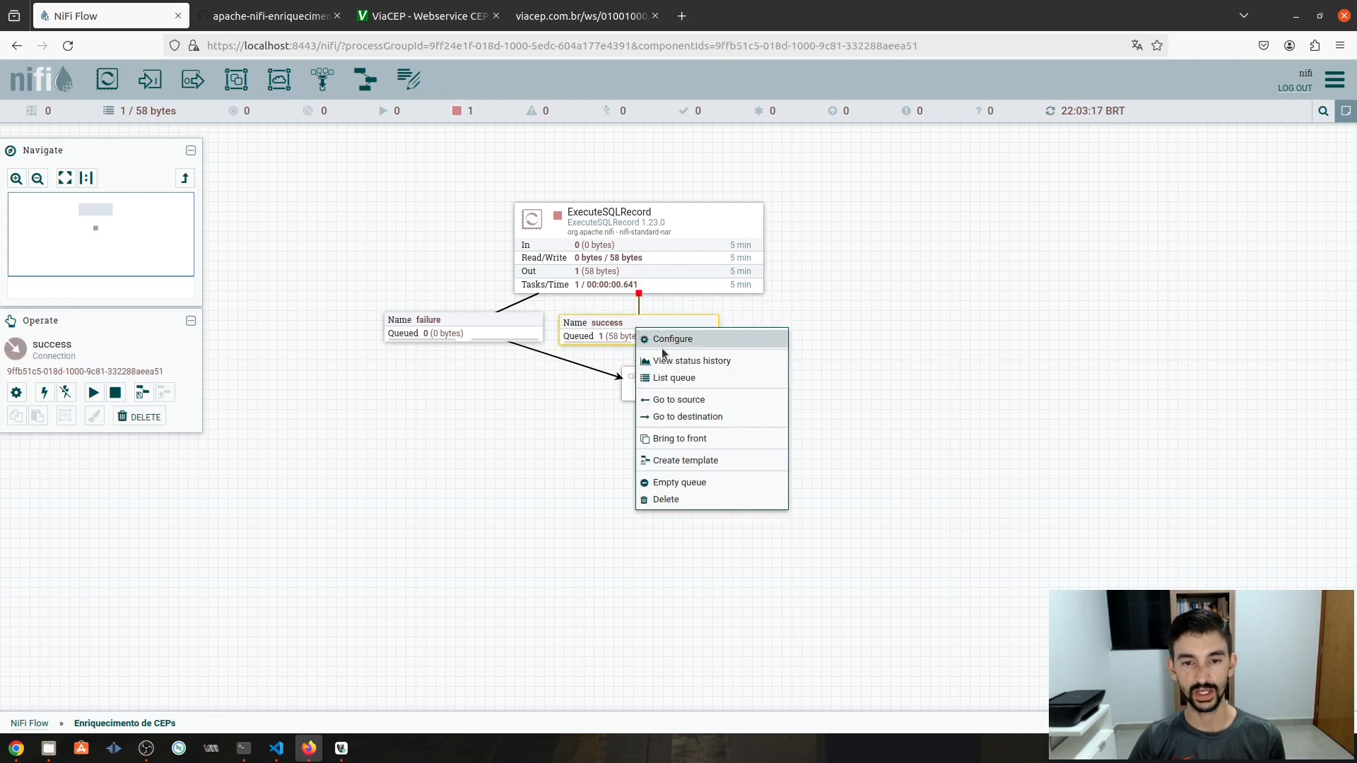
{"action": "left_click", "coordinate": [691, 381]}
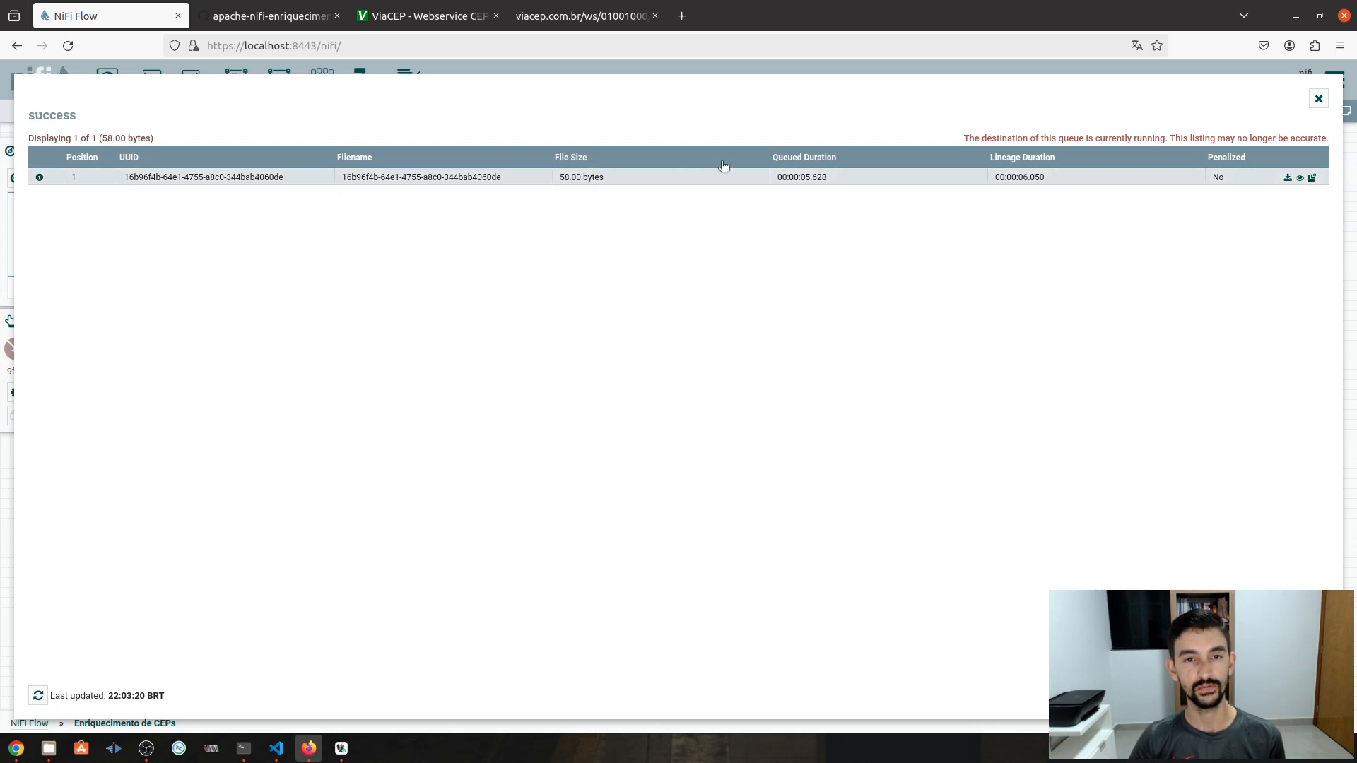
{"action": "left_click", "coordinate": [1300, 178]}
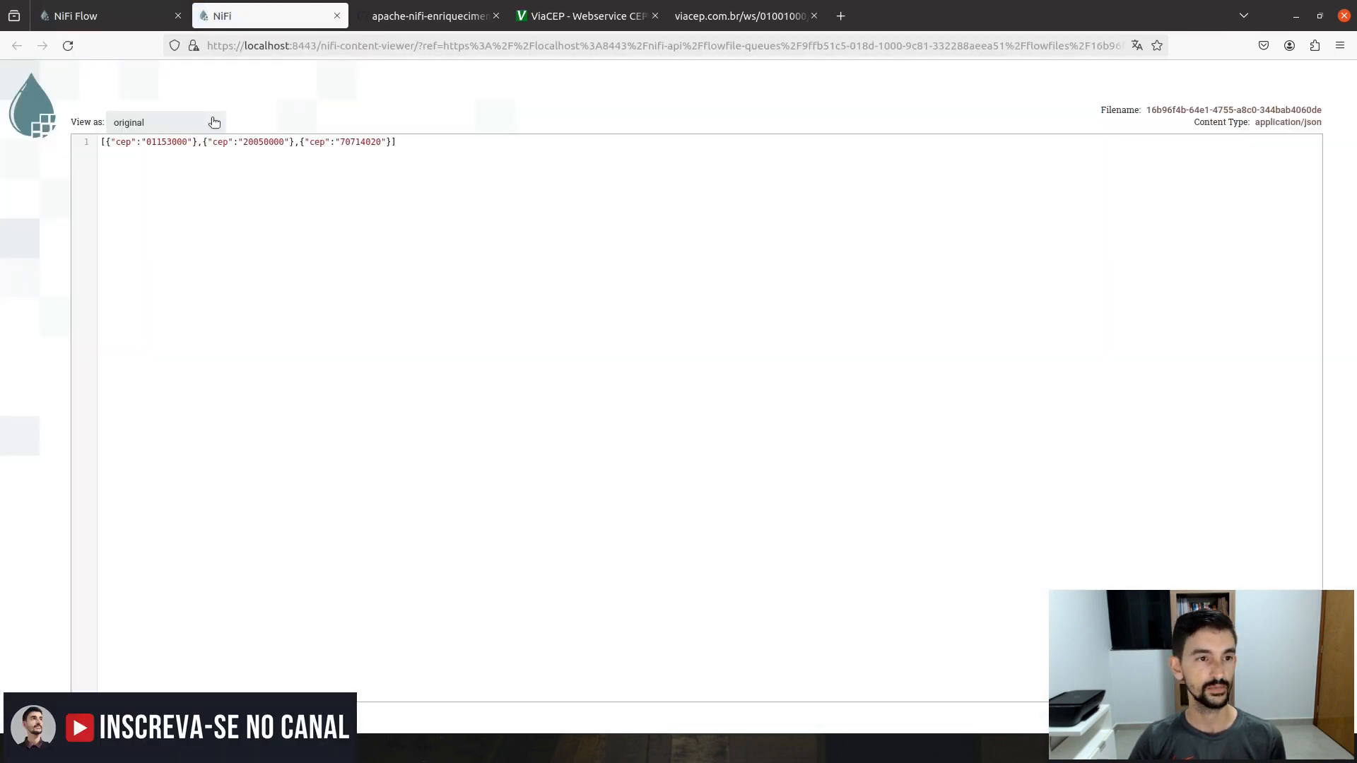
{"action": "left_click", "coordinate": [214, 124]}
{"action": "left_click", "coordinate": [174, 175]}
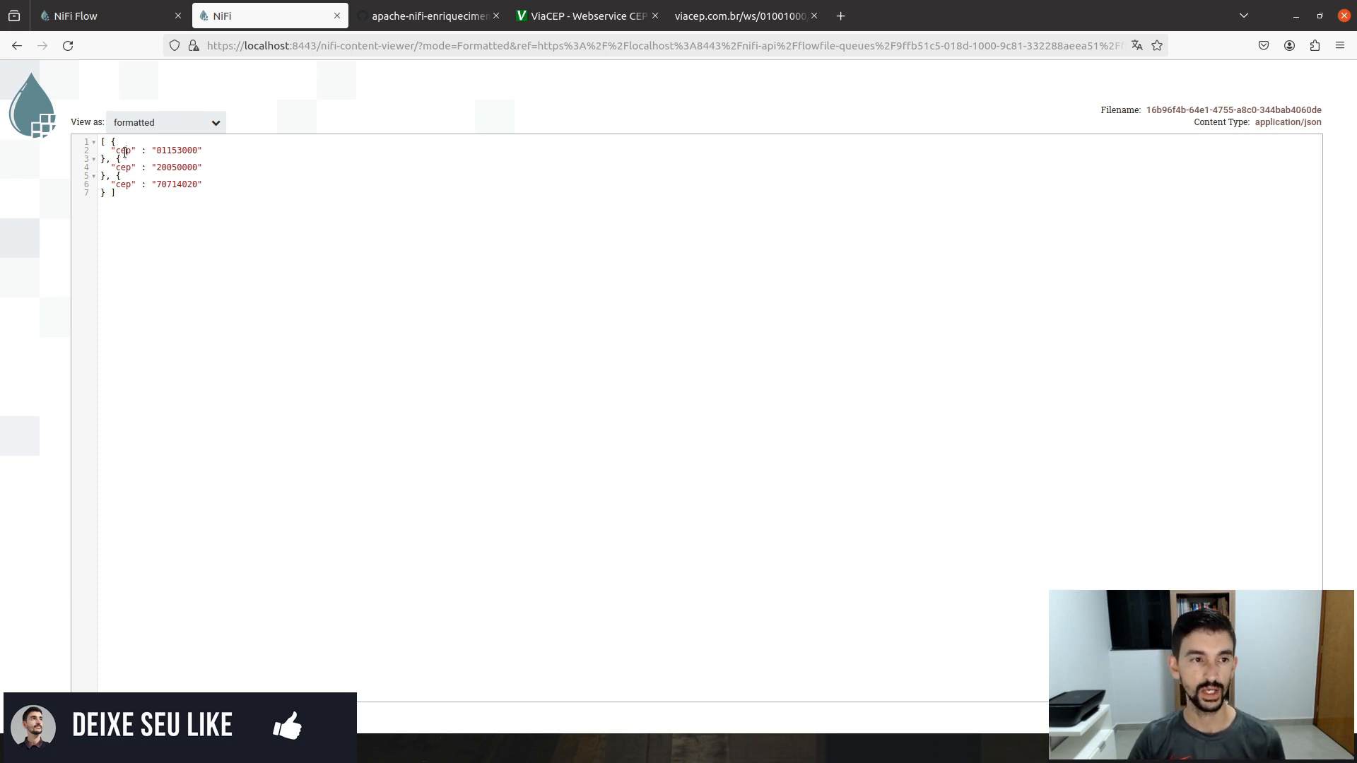
{"action": "double_click", "coordinate": [169, 150]}
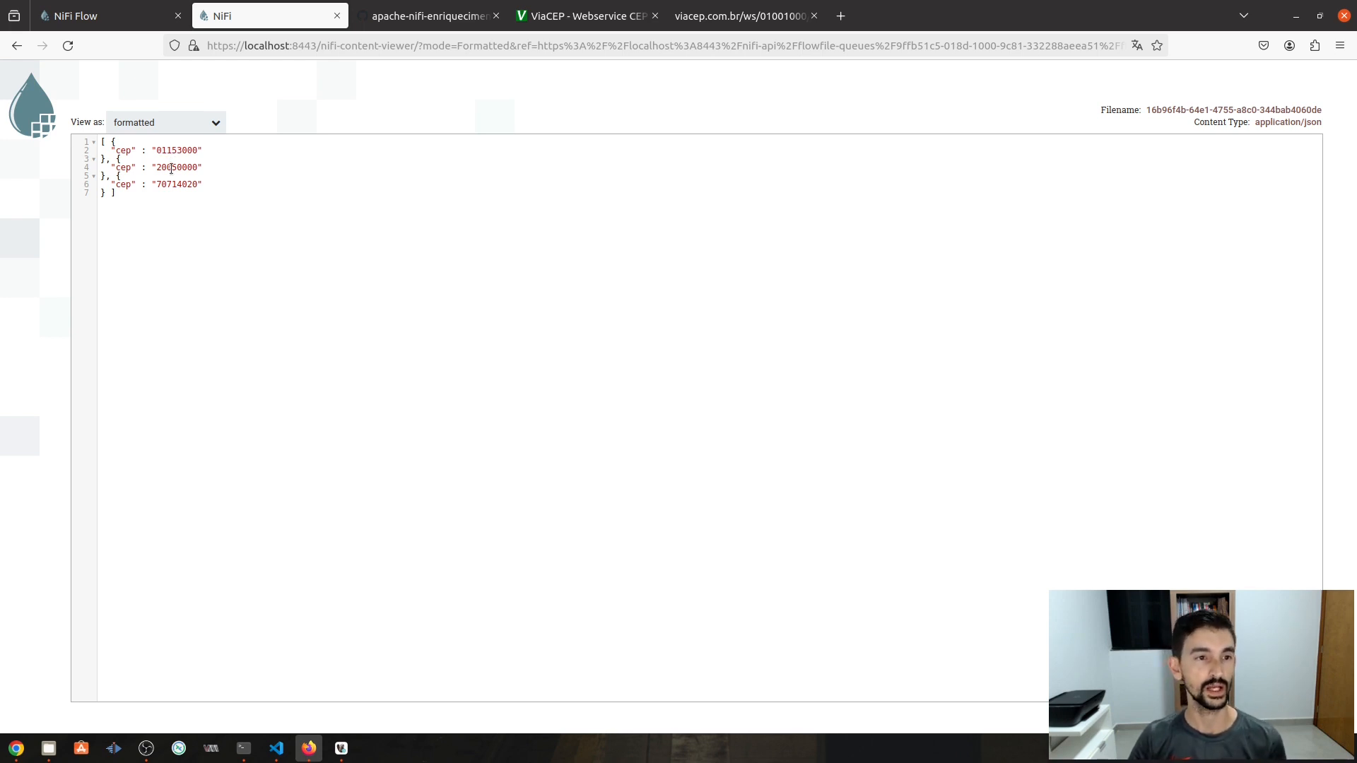
{"action": "double_click", "coordinate": [171, 168]}
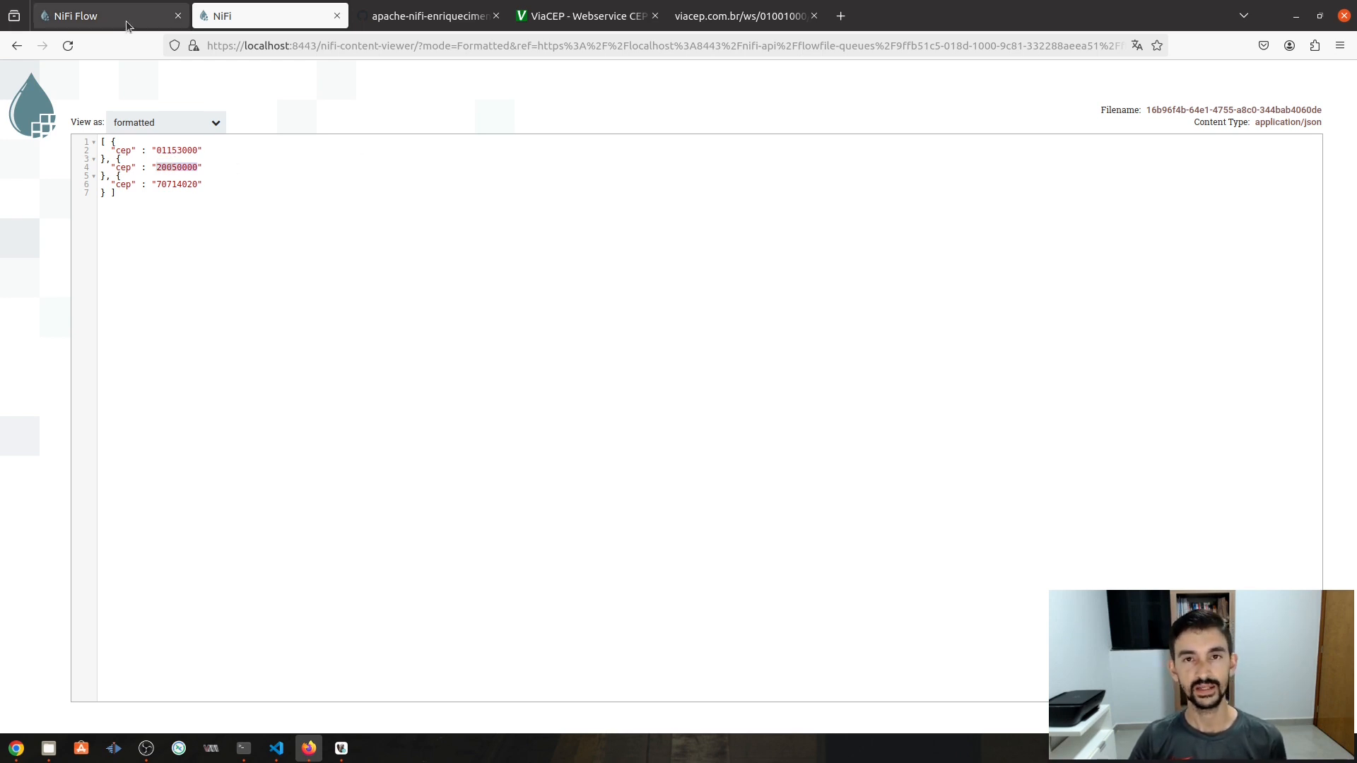
{"action": "left_click", "coordinate": [126, 19]}
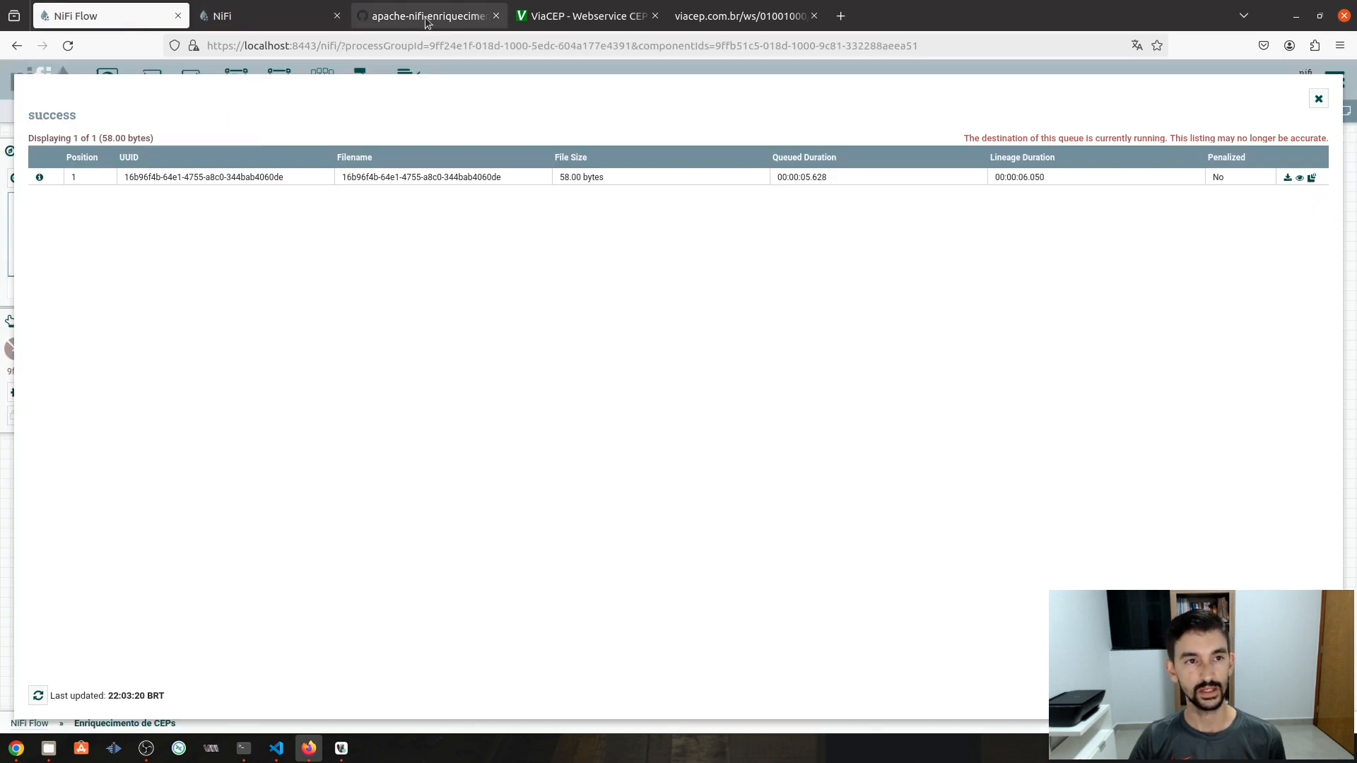
{"action": "left_click", "coordinate": [269, 20]}
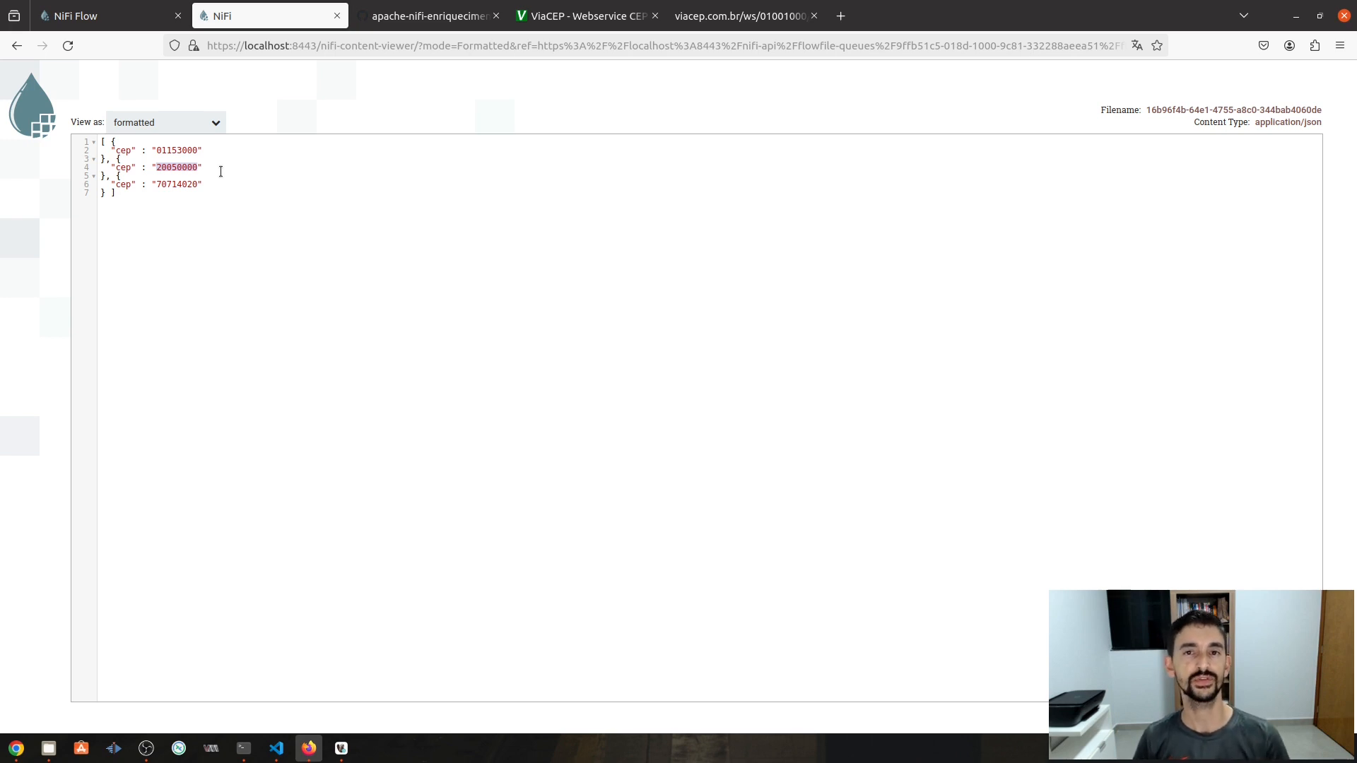
{"action": "left_click", "coordinate": [146, 15]}
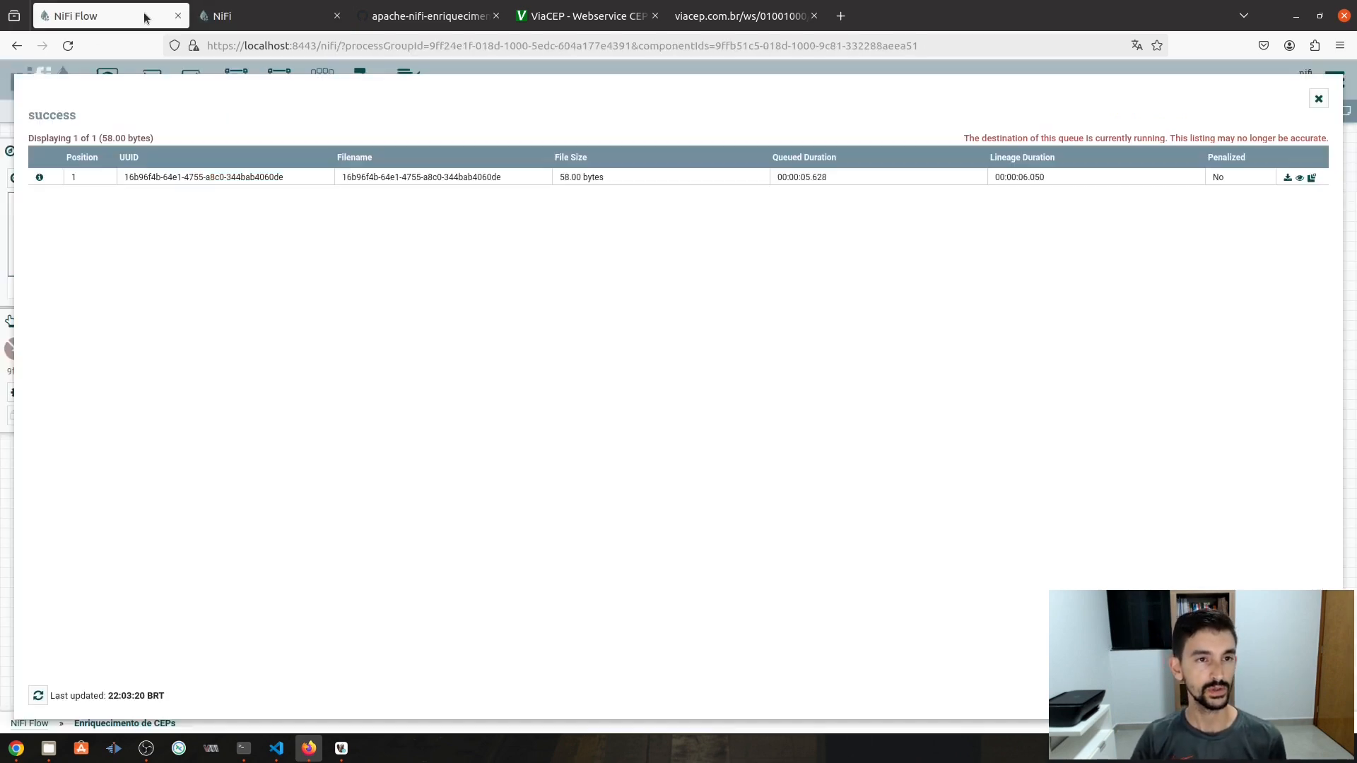
{"action": "left_click", "coordinate": [1318, 99]}
{"action": "left_click", "coordinate": [336, 15]}
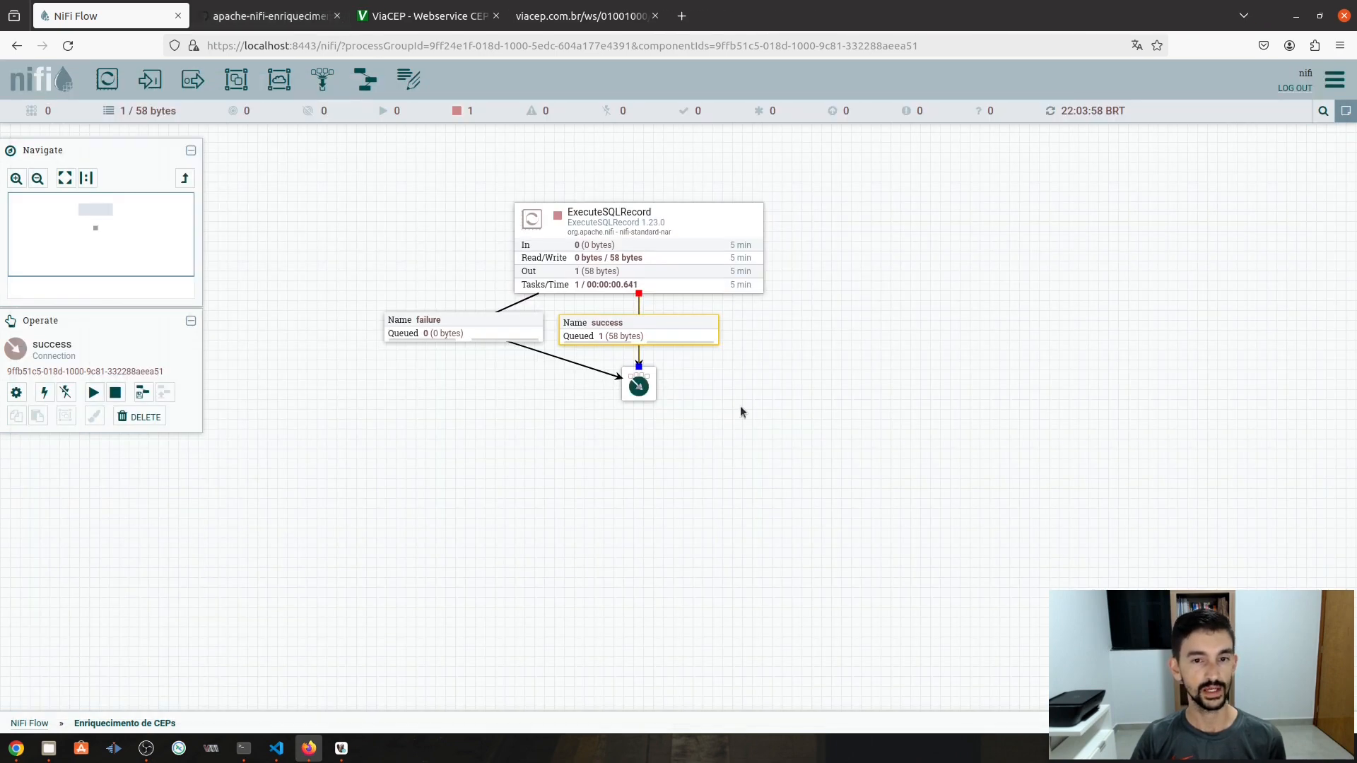
- Set ExecuteSQLRecord's Max Rows Per Flow File to 1 and apply the configuration
{"action": "left_click", "coordinate": [800, 299]}
{"action": "double_click", "coordinate": [639, 249]}
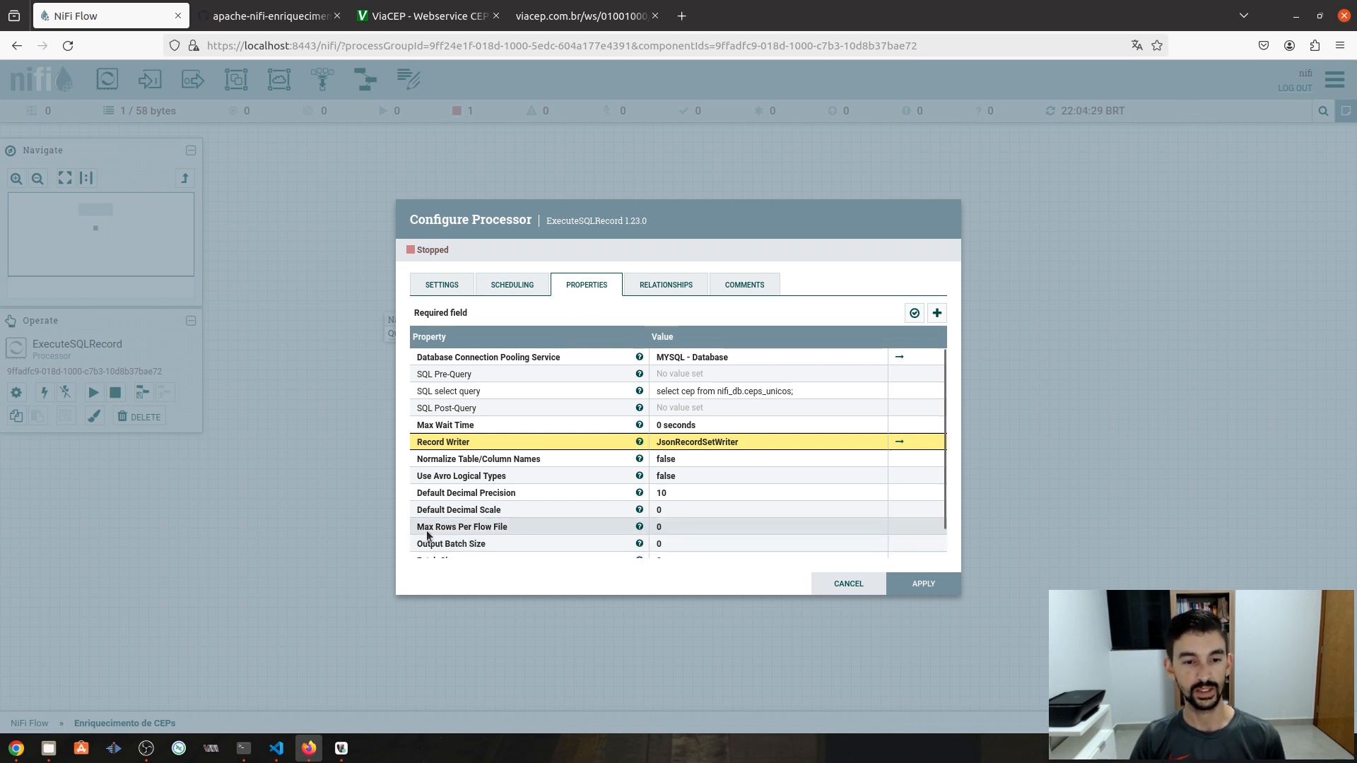
{"action": "left_click", "coordinate": [686, 529]}
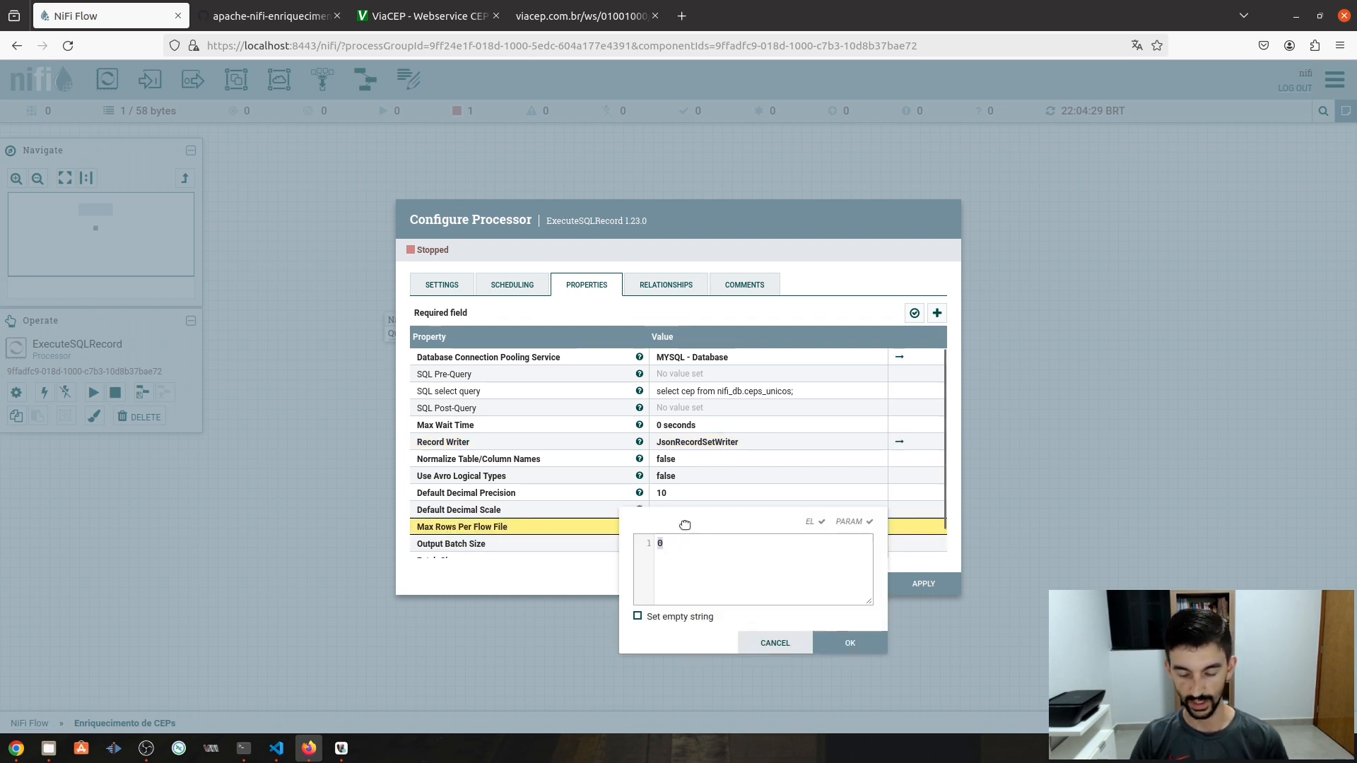
{"action": "type", "text": "1"}
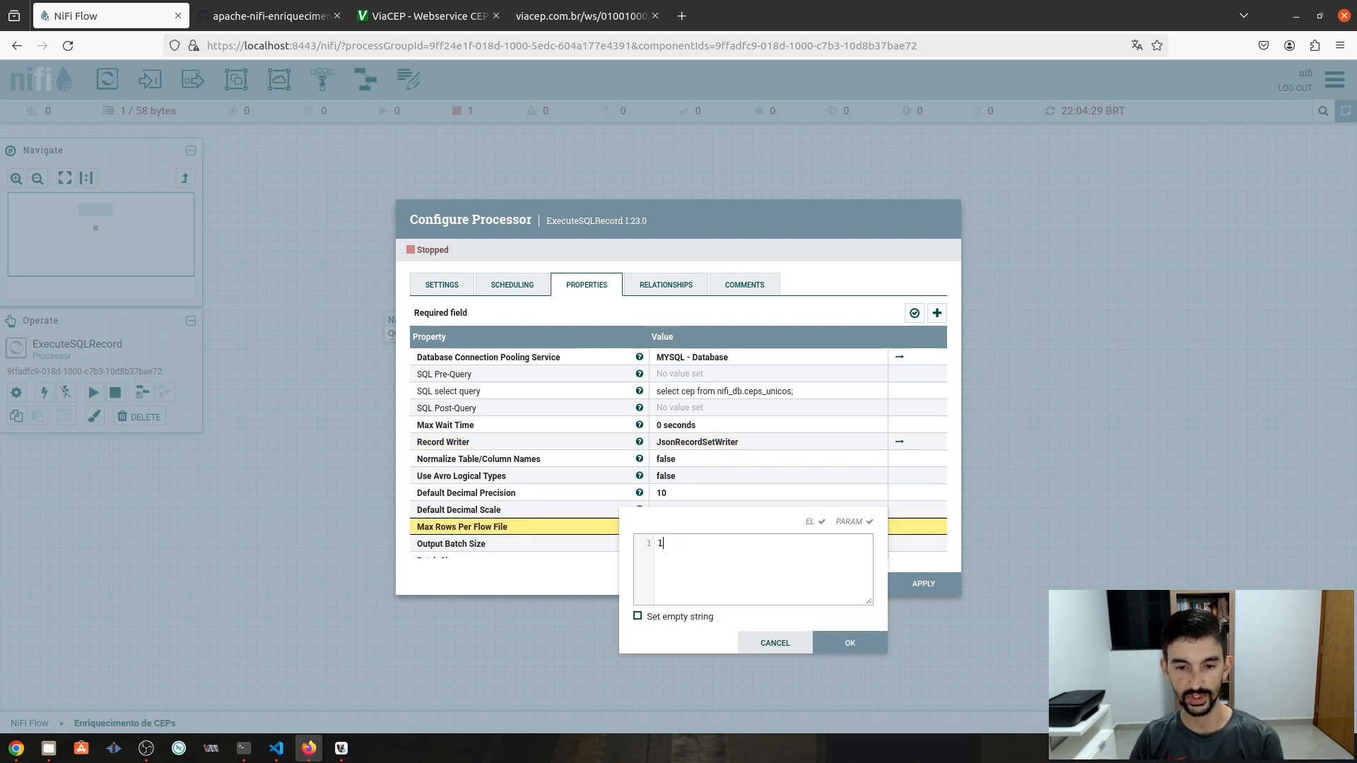
{"action": "left_click", "coordinate": [837, 643]}
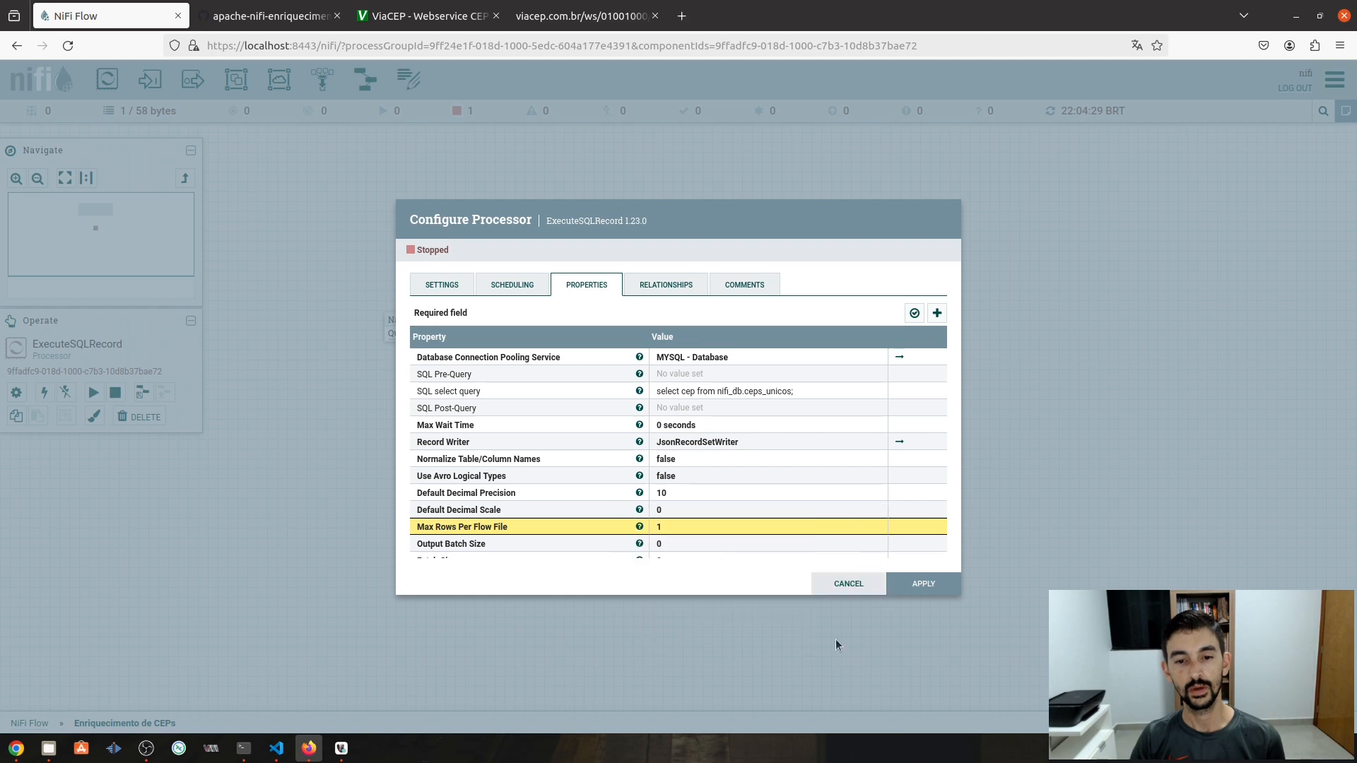
{"action": "left_click", "coordinate": [925, 583]}
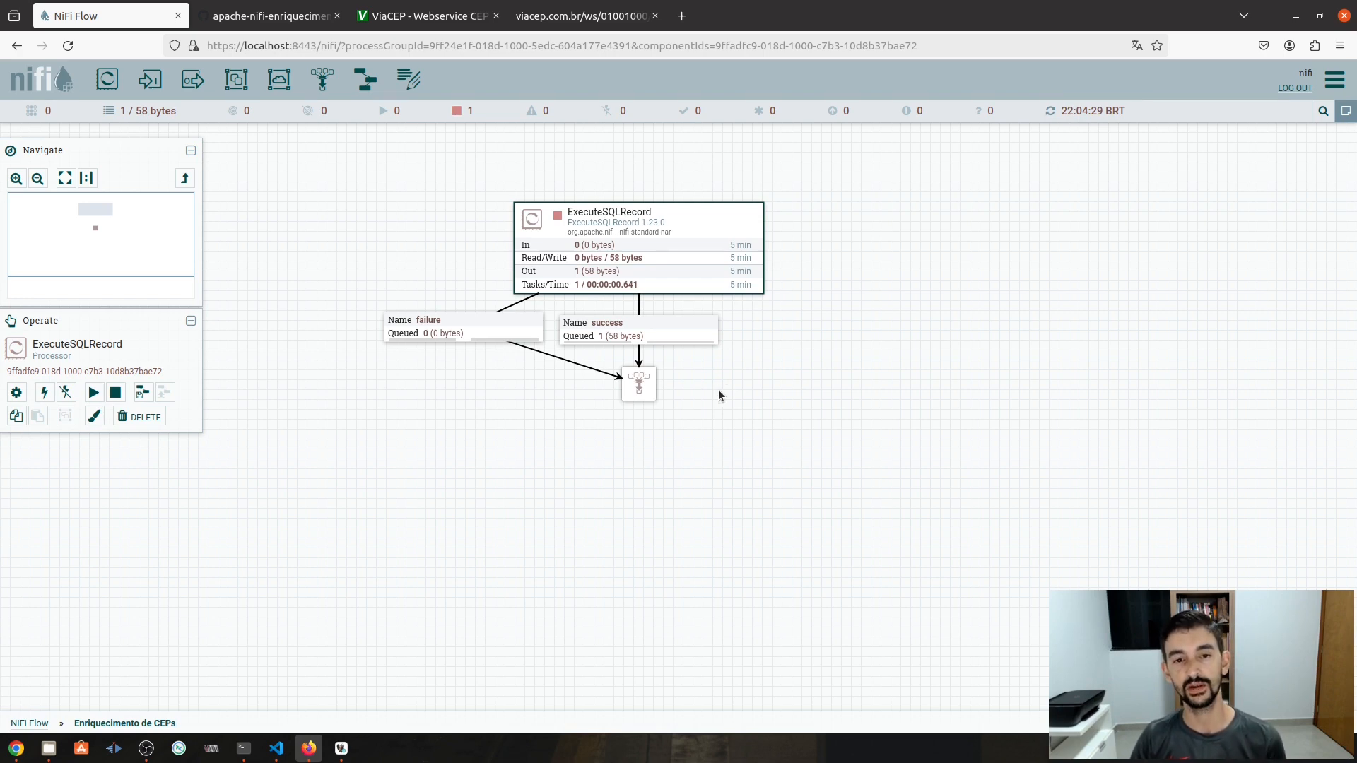
{"action": "right_click", "coordinate": [864, 313]}
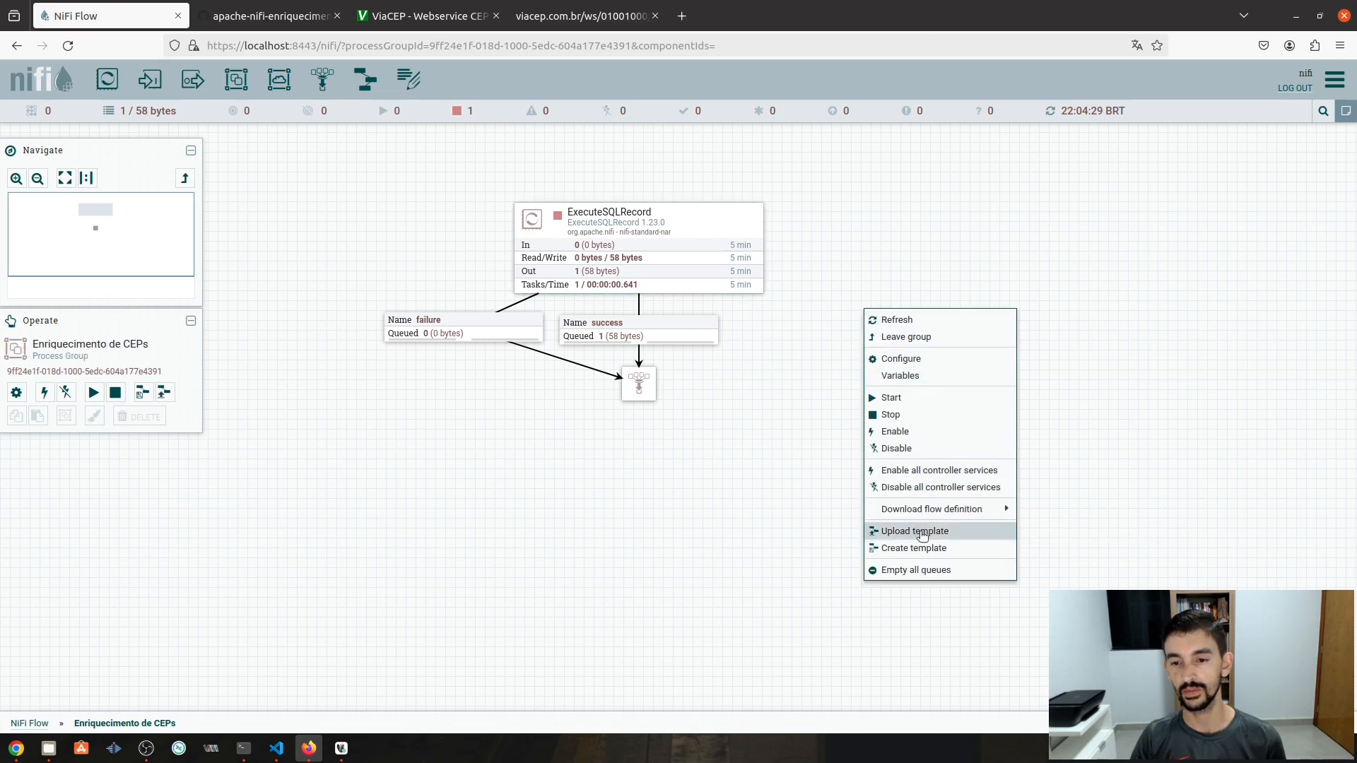
{"action": "left_click", "coordinate": [931, 571]}
{"action": "left_click", "coordinate": [777, 482]}
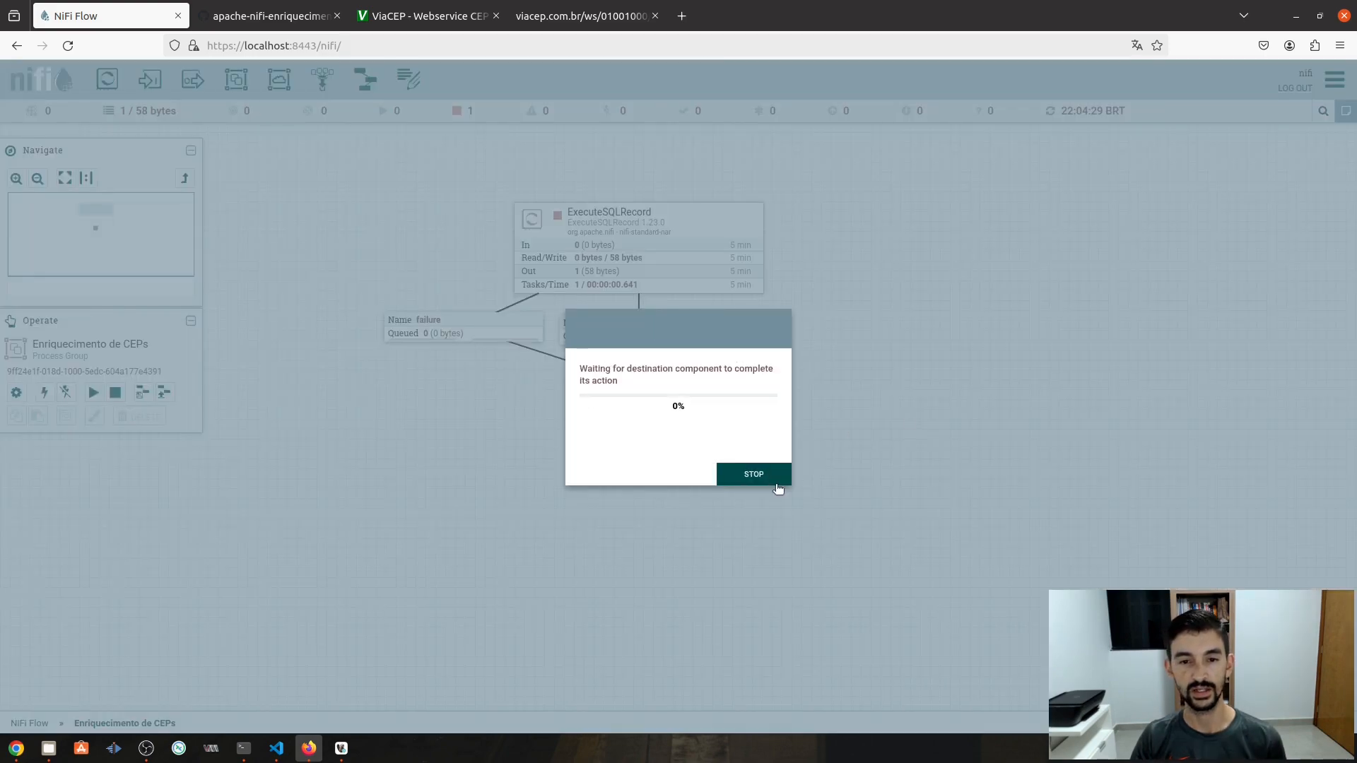
{"action": "left_click", "coordinate": [813, 474]}
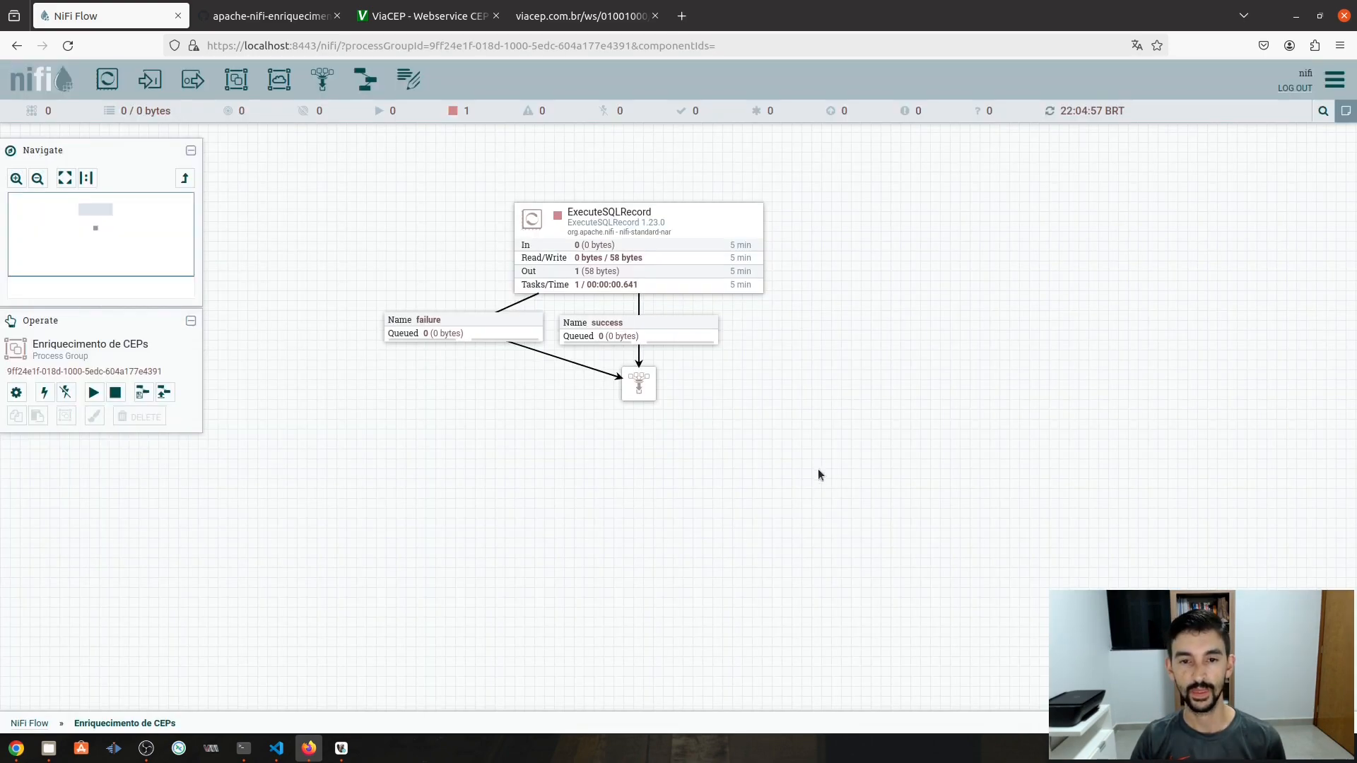
{"action": "right_click", "coordinate": [659, 226]}
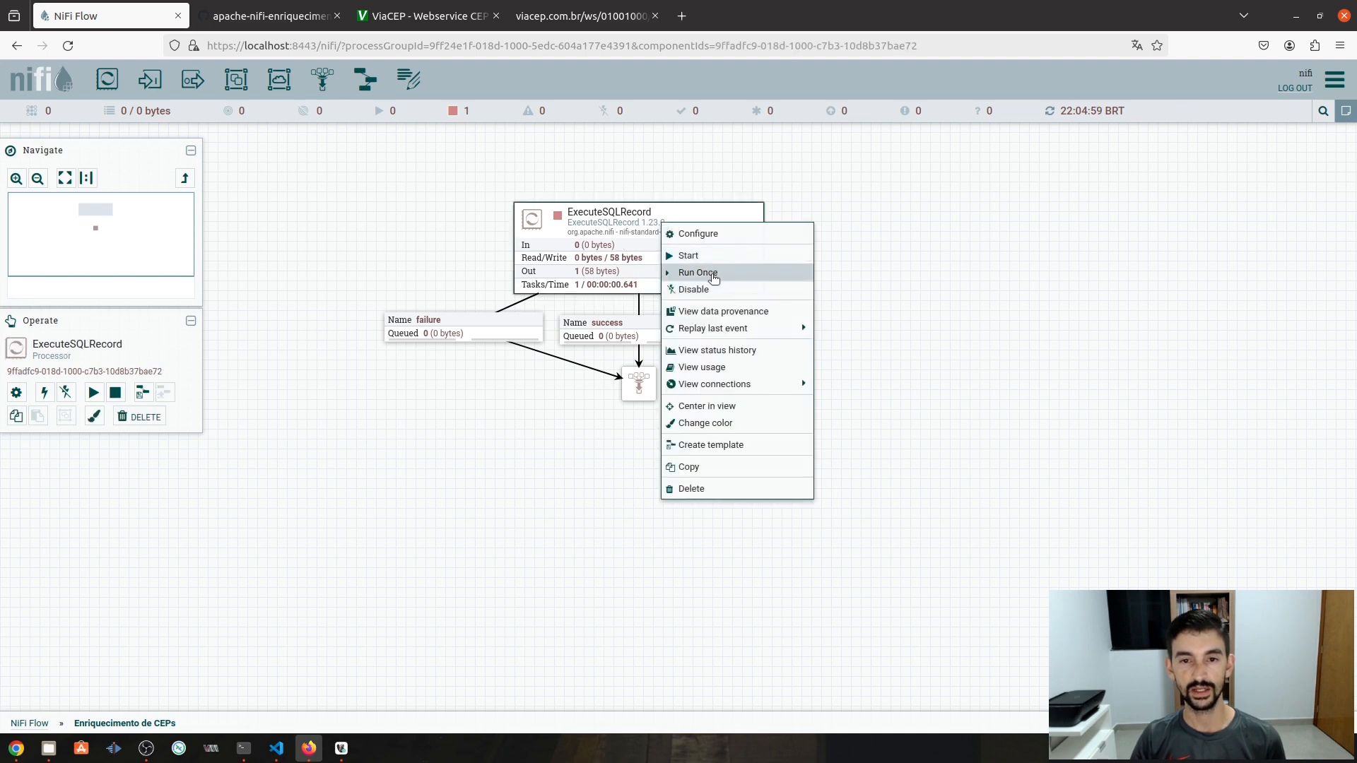
{"action": "left_click", "coordinate": [691, 269]}
{"action": "right_click", "coordinate": [905, 222]}
{"action": "left_click", "coordinate": [945, 240]}
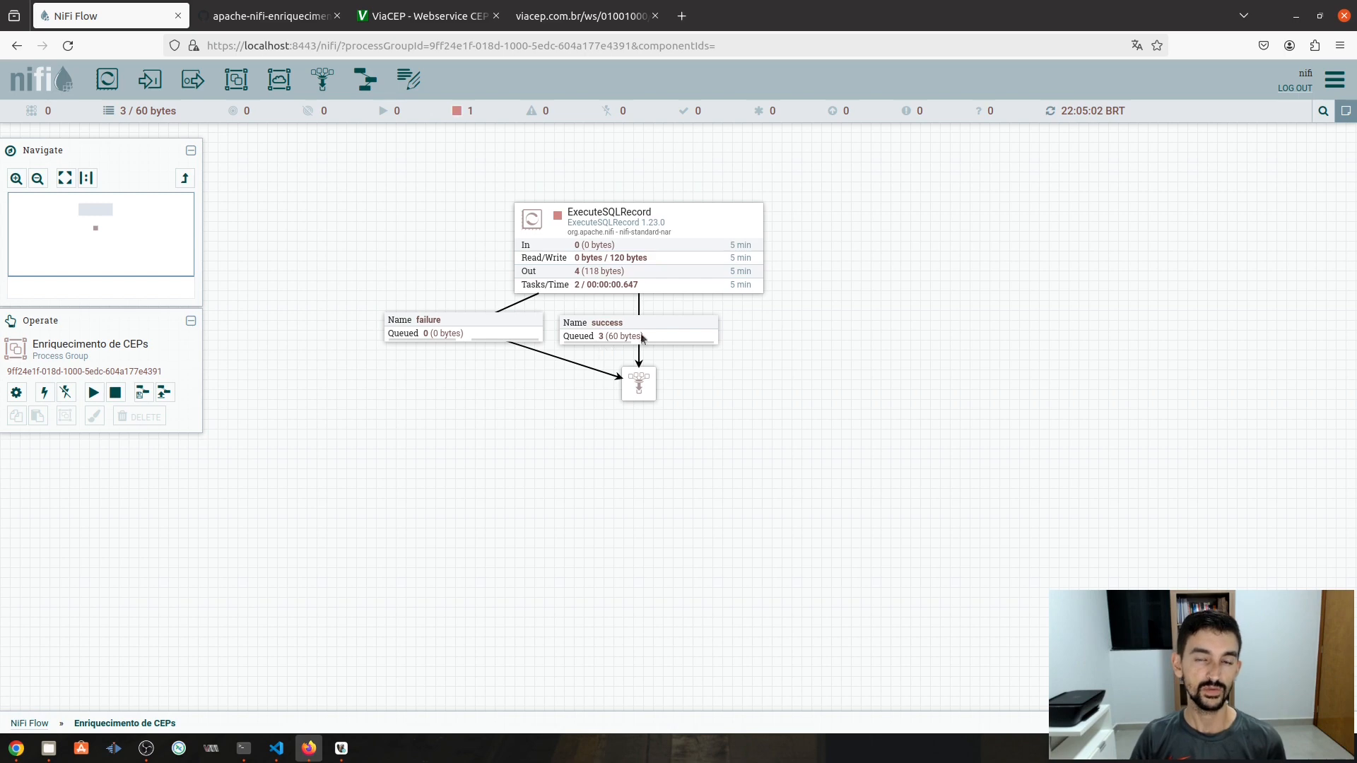
{"action": "right_click", "coordinate": [671, 330]}
{"action": "left_click", "coordinate": [726, 379]}
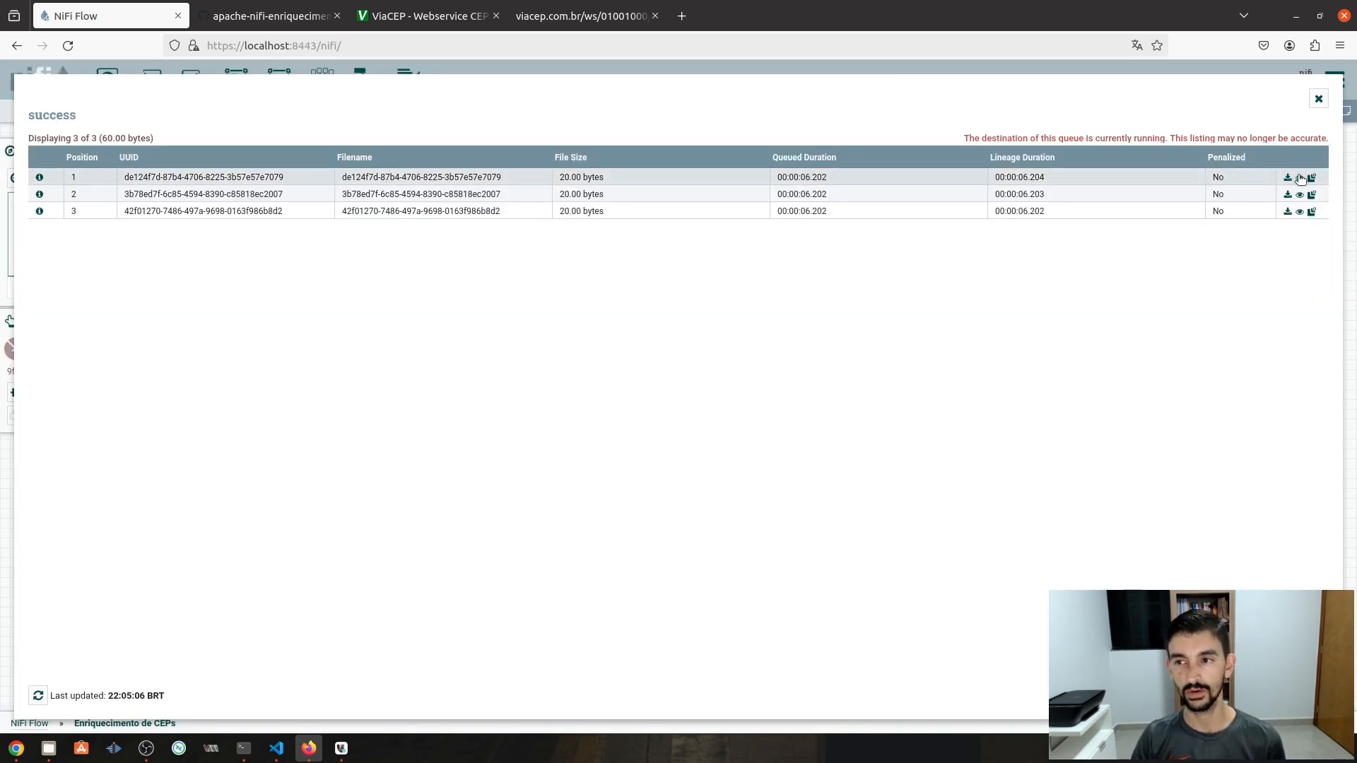
{"action": "left_click", "coordinate": [1299, 178]}
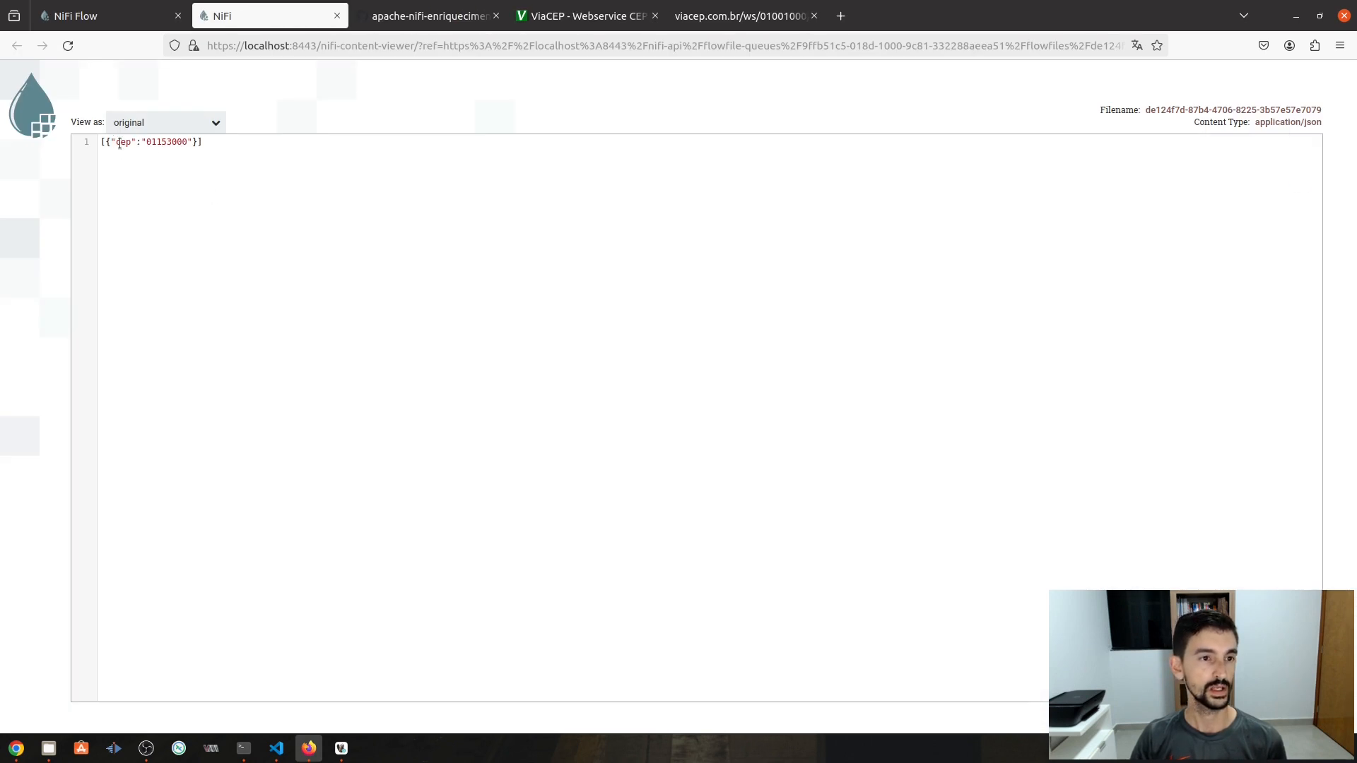
{"action": "double_click", "coordinate": [173, 142]}
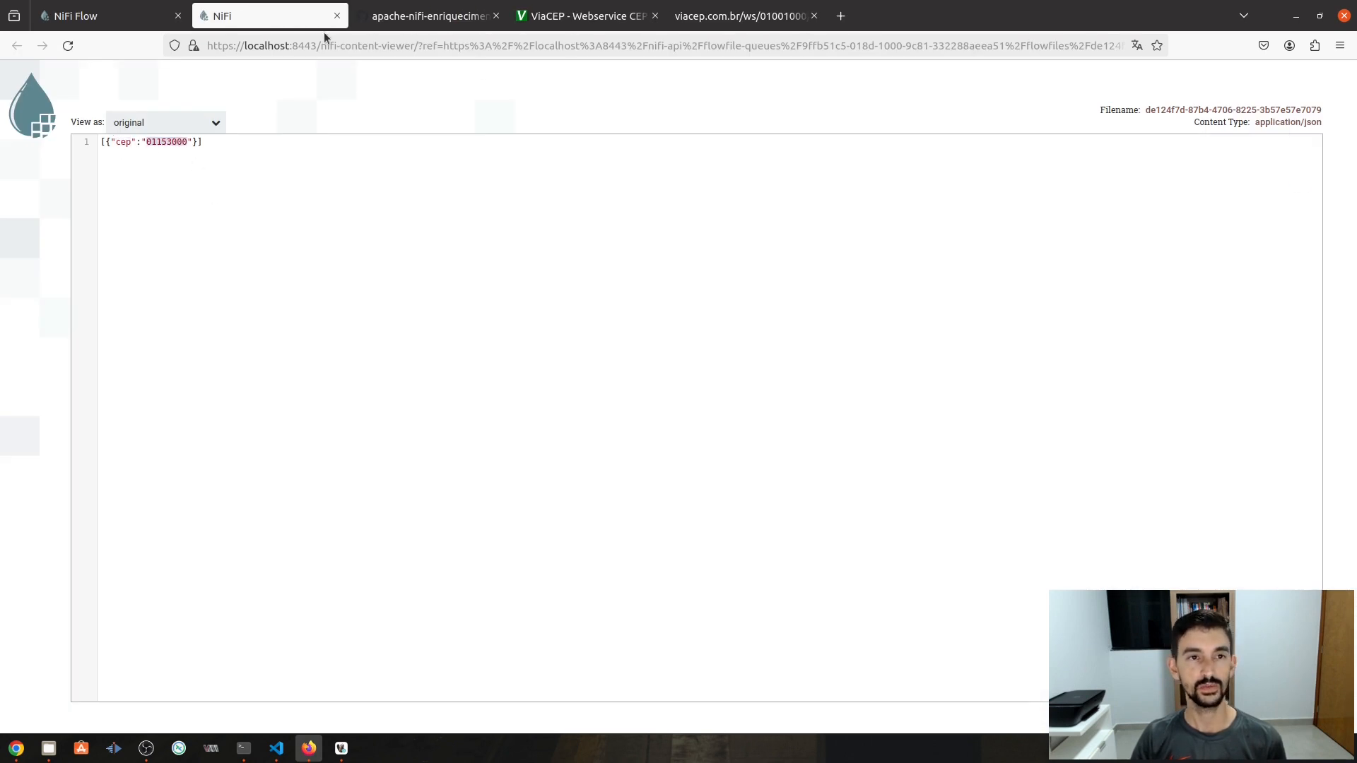
{"action": "left_click", "coordinate": [337, 15]}
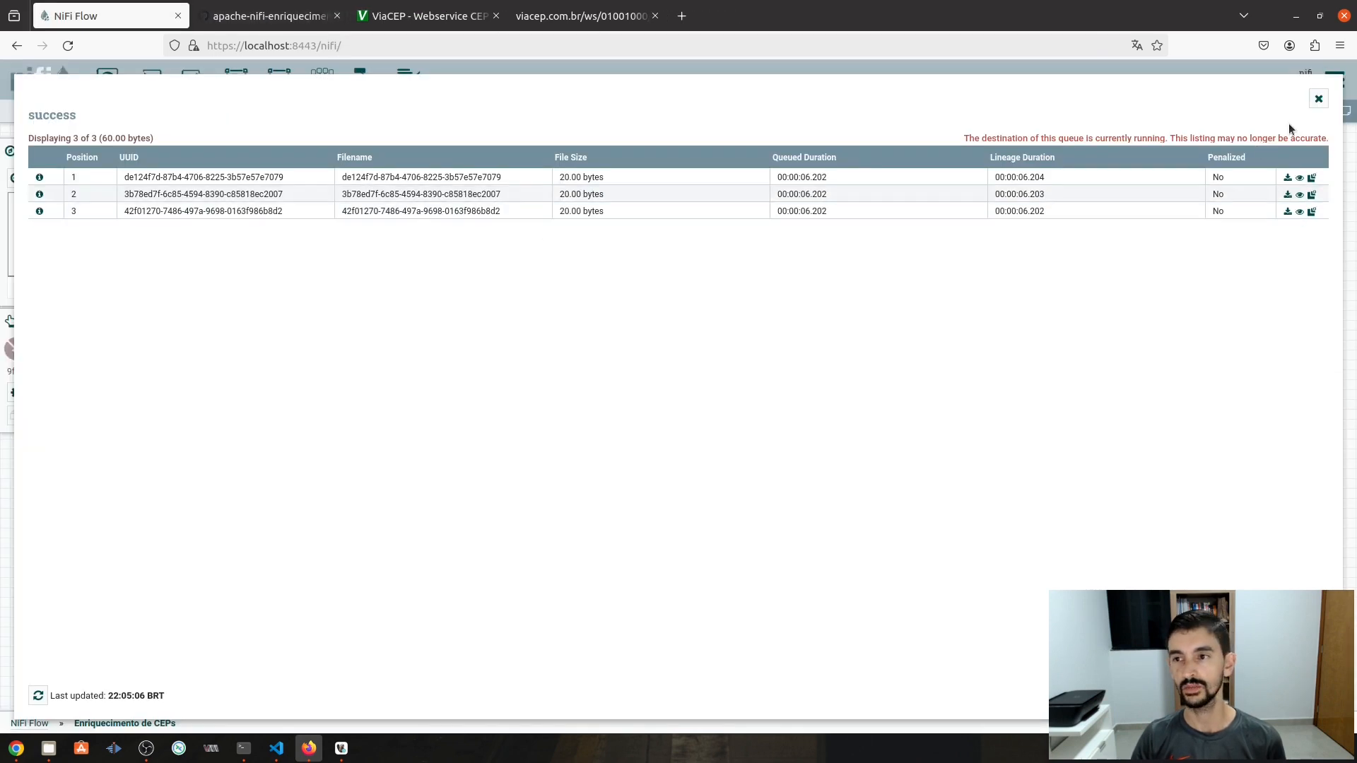
{"action": "left_click", "coordinate": [1318, 99]}
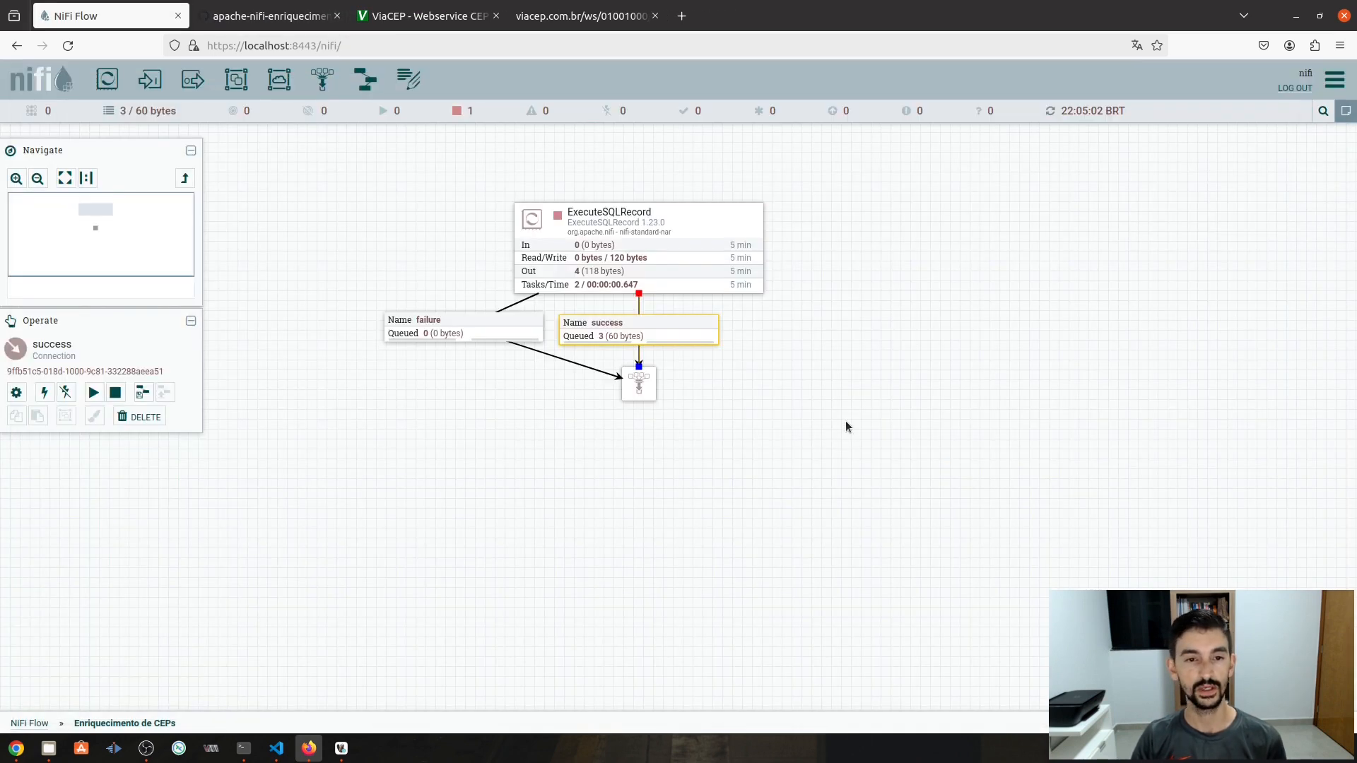
- Drag the funnel to the lower left, under the failure connection, clearing space below ExecuteSQLRecord
{"action": "left_click", "coordinate": [846, 423]}
{"action": "left_click", "coordinate": [632, 377]}
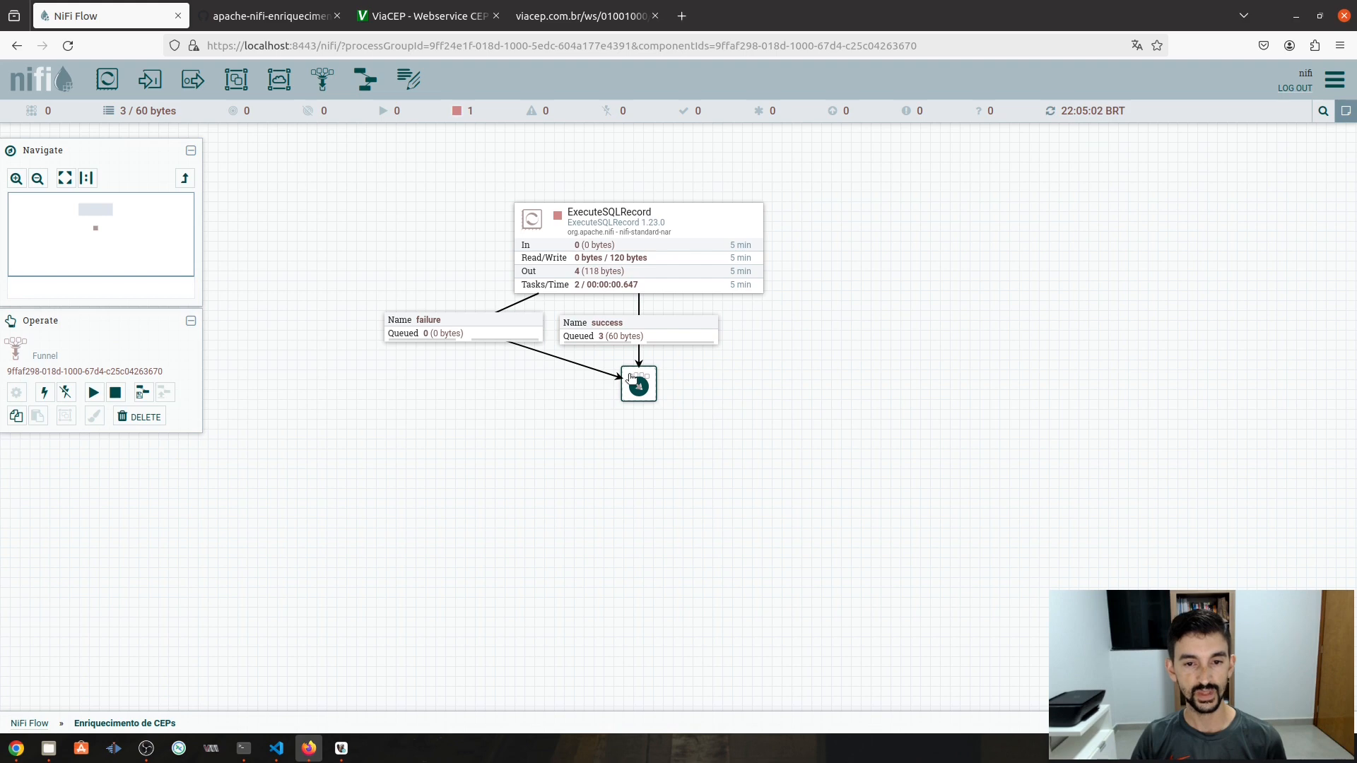
{"action": "left_click_drag", "start_coordinate": [632, 377], "coordinate": [398, 389]}
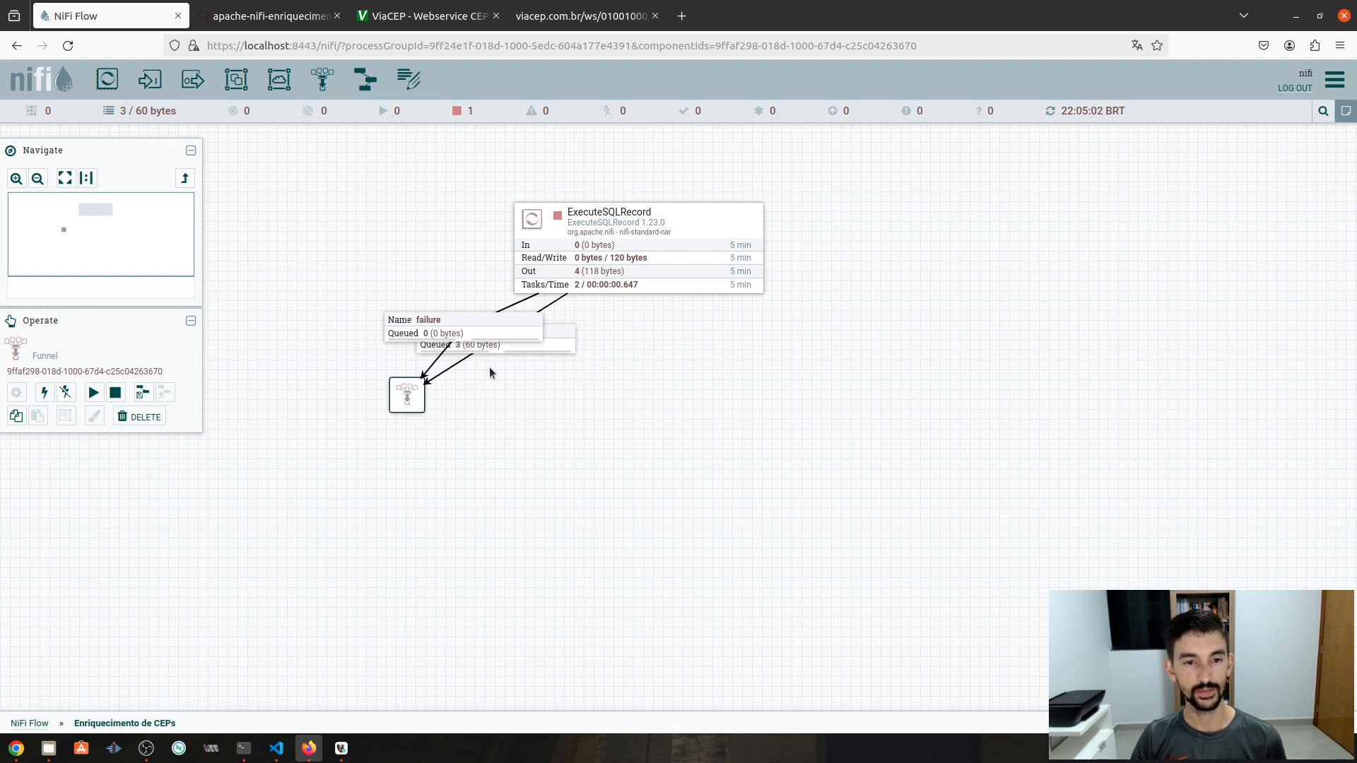
{"action": "left_click", "coordinate": [556, 348]}
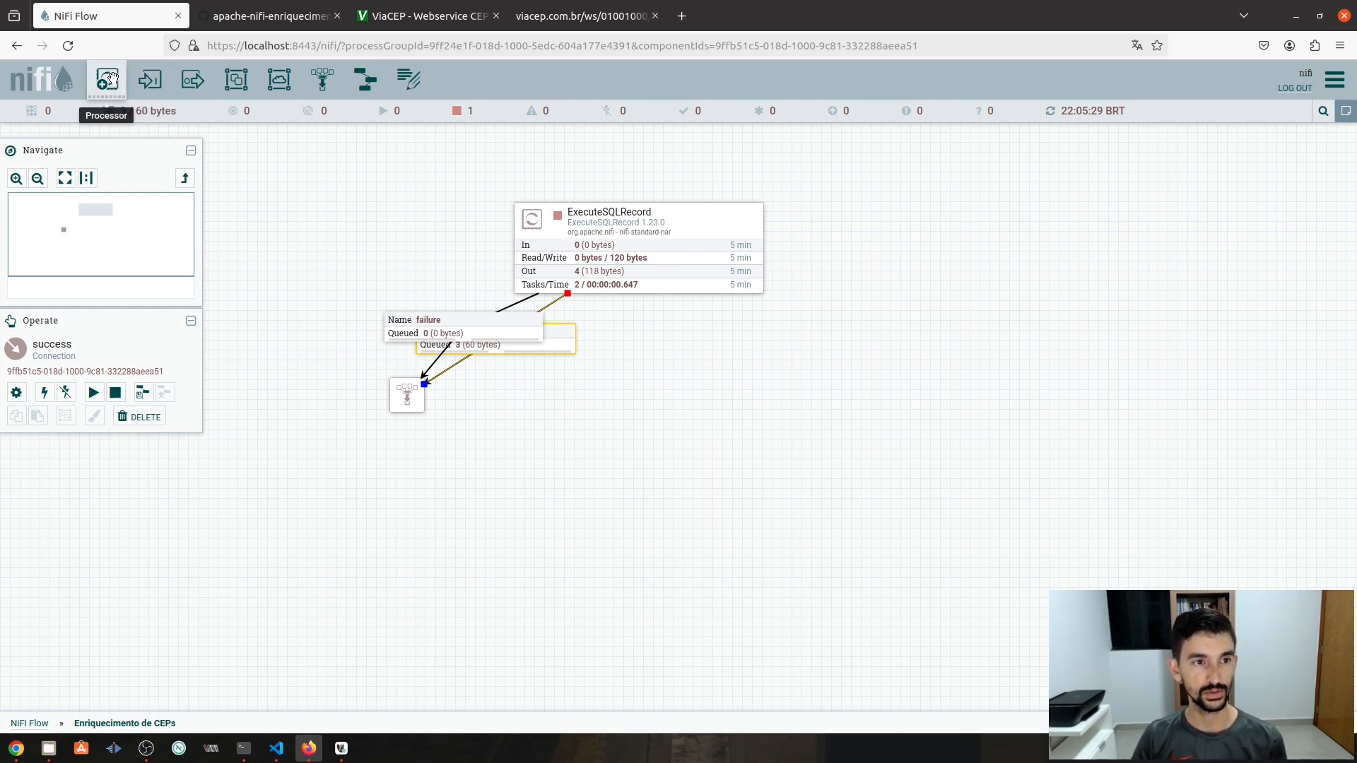
- Add an EvaluateJsonPath processor to the canvas, filtering the processor list with 'evalu'
{"action": "left_click_drag", "start_coordinate": [109, 78], "coordinate": [760, 469]}
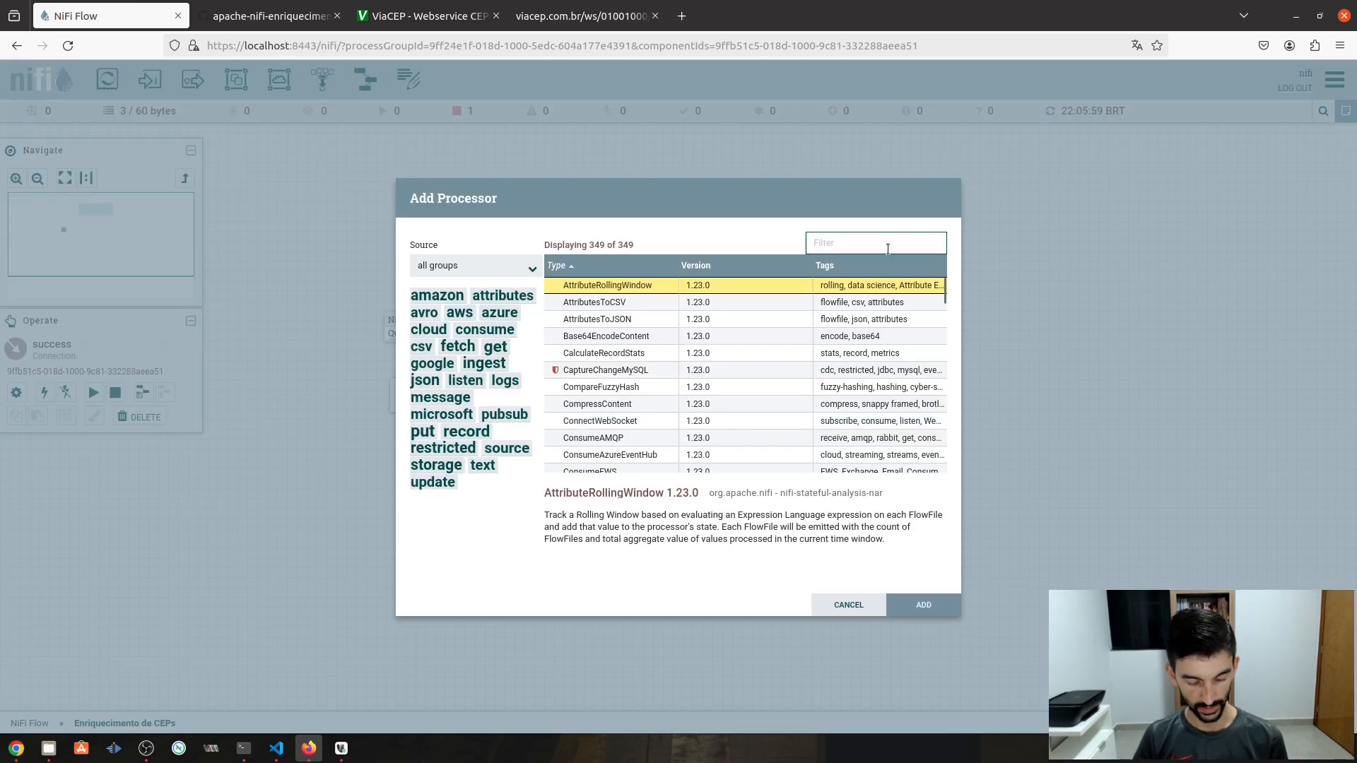
{"action": "type", "text": "evalue"}
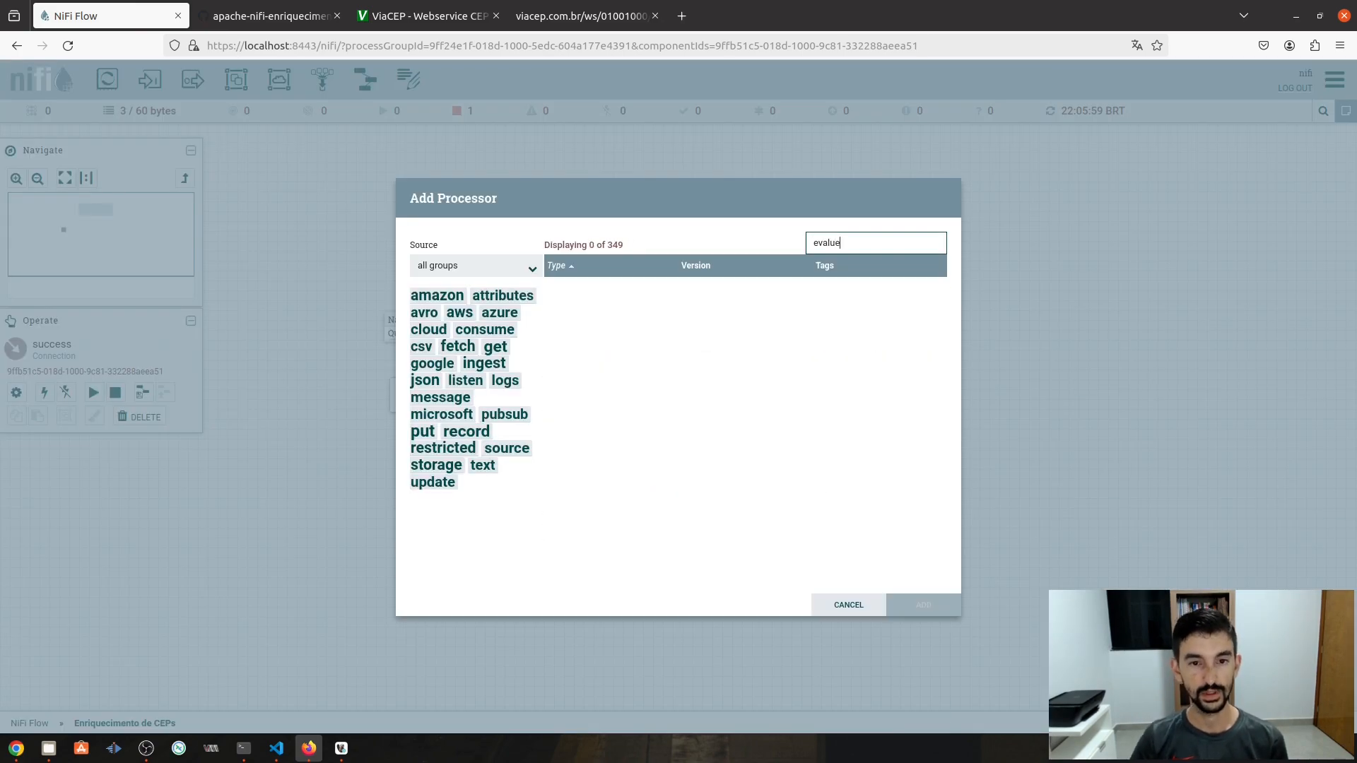
{"action": "key", "text": "BackSpace"}
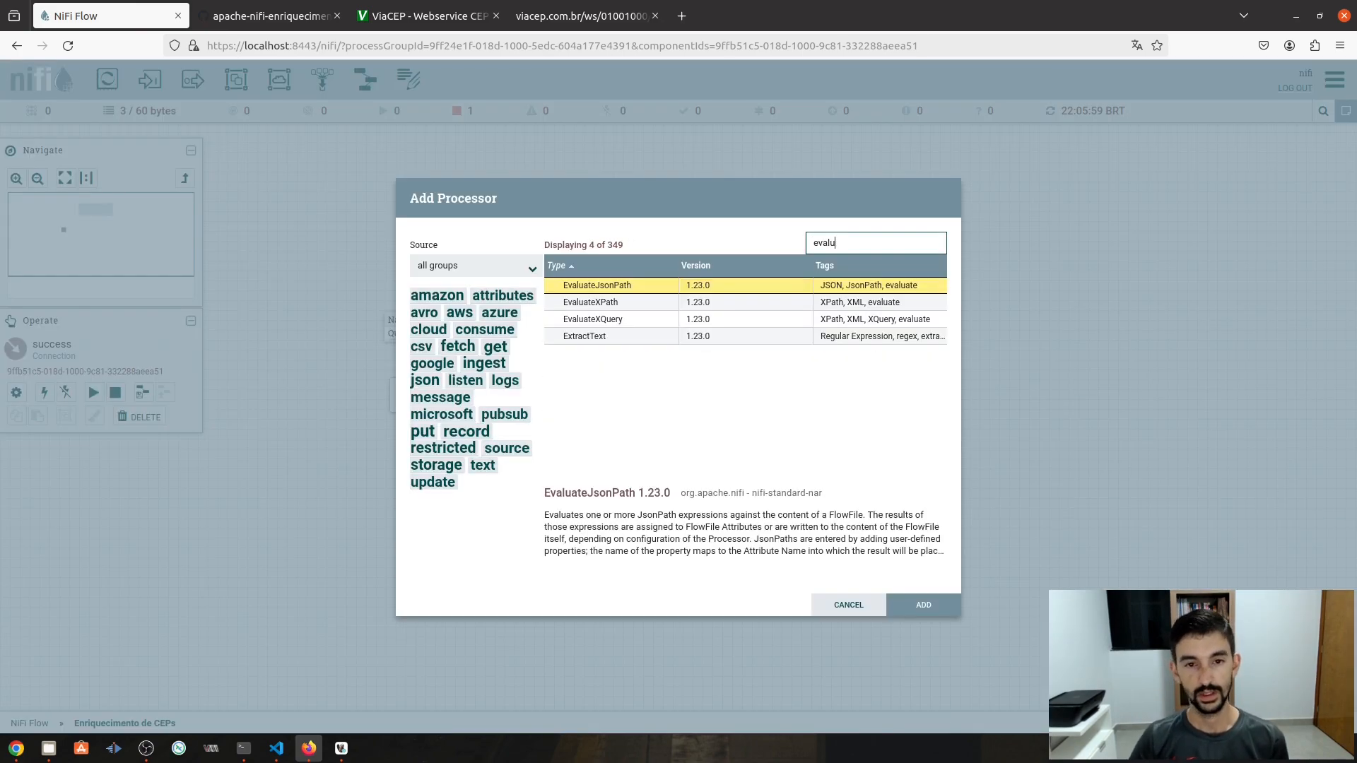
{"action": "left_click", "coordinate": [639, 287]}
{"action": "double_click", "coordinate": [639, 286]}
- Place EvaluateJsonPath under ExecuteSQLRecord and reattach the success connection to it instead of the funnel
{"action": "left_click", "coordinate": [547, 343]}
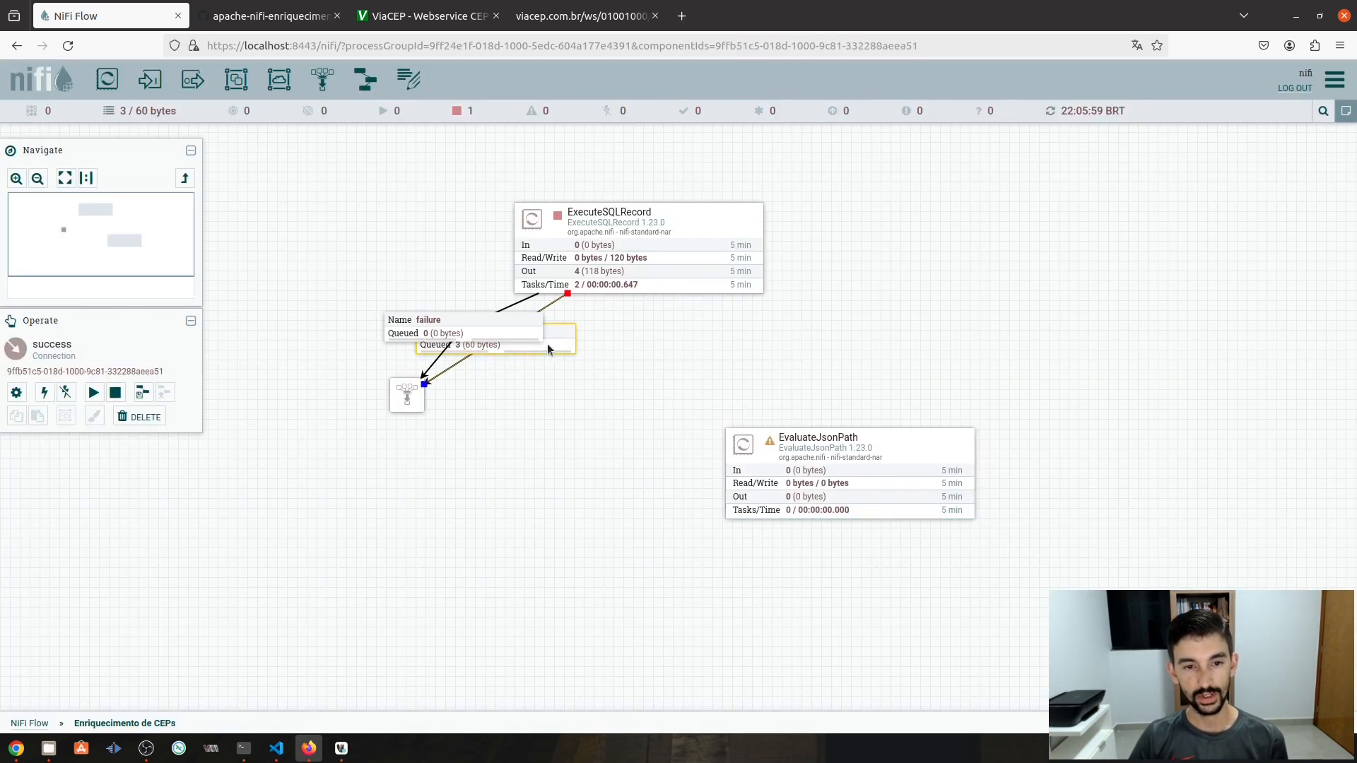
{"action": "left_click_drag", "start_coordinate": [937, 461], "coordinate": [714, 433]}
{"action": "left_click", "coordinate": [562, 346]}
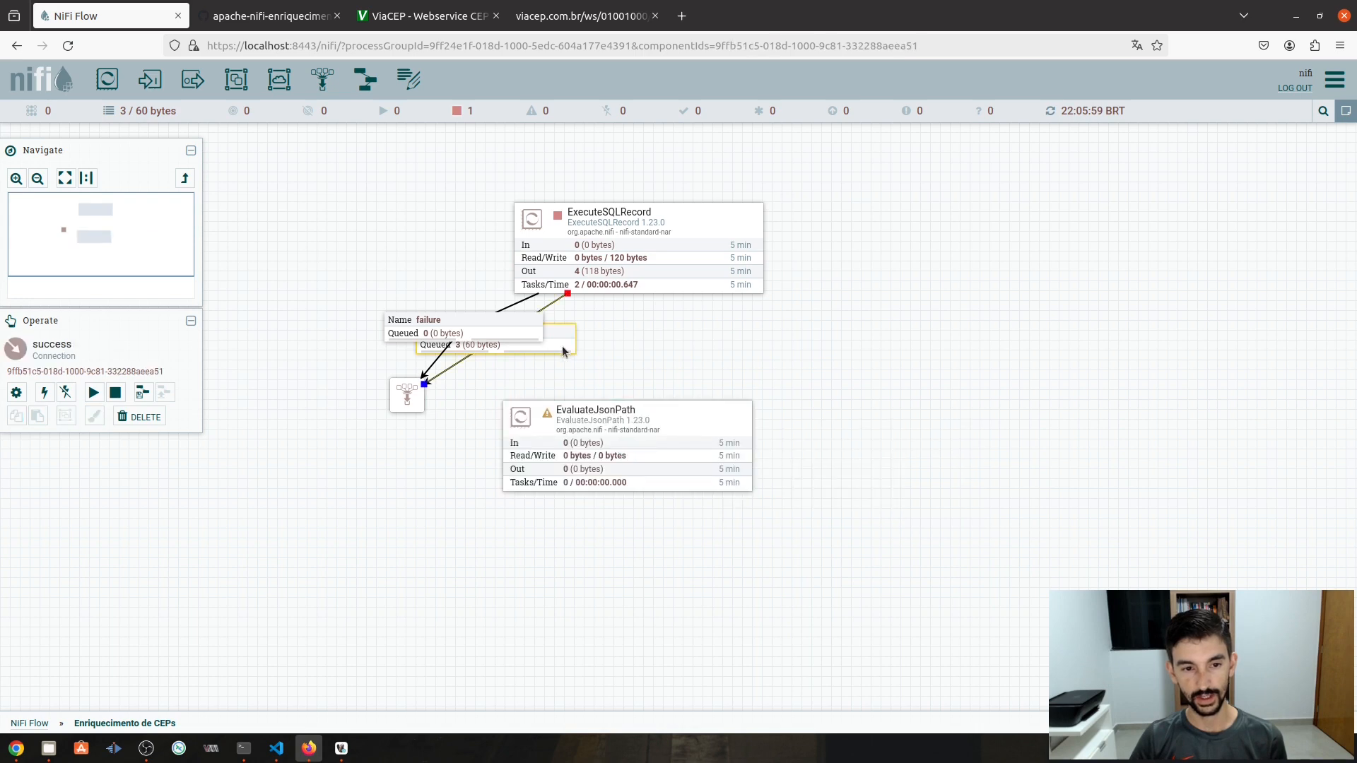
{"action": "left_click_drag", "start_coordinate": [426, 387], "coordinate": [726, 426]}
{"action": "left_click", "coordinate": [715, 439]}
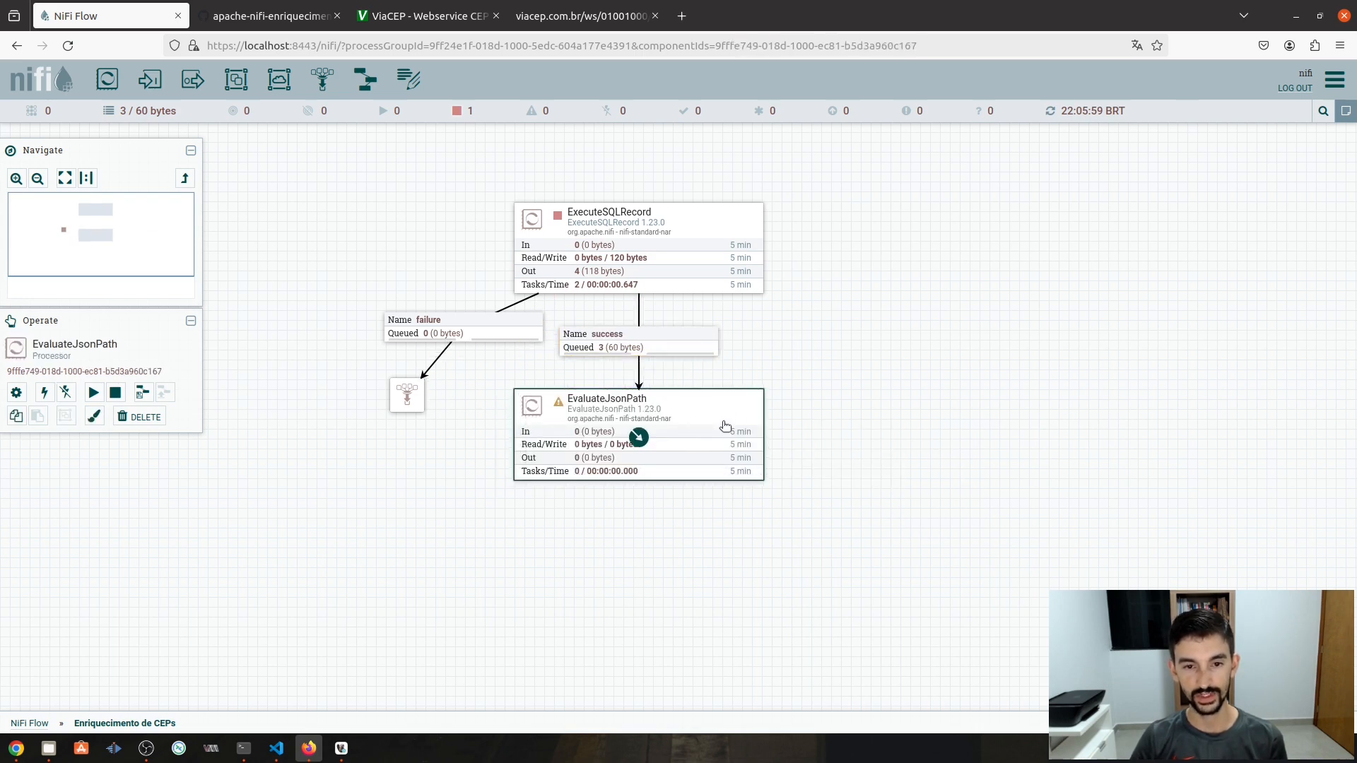
{"action": "left_click", "coordinate": [836, 420]}
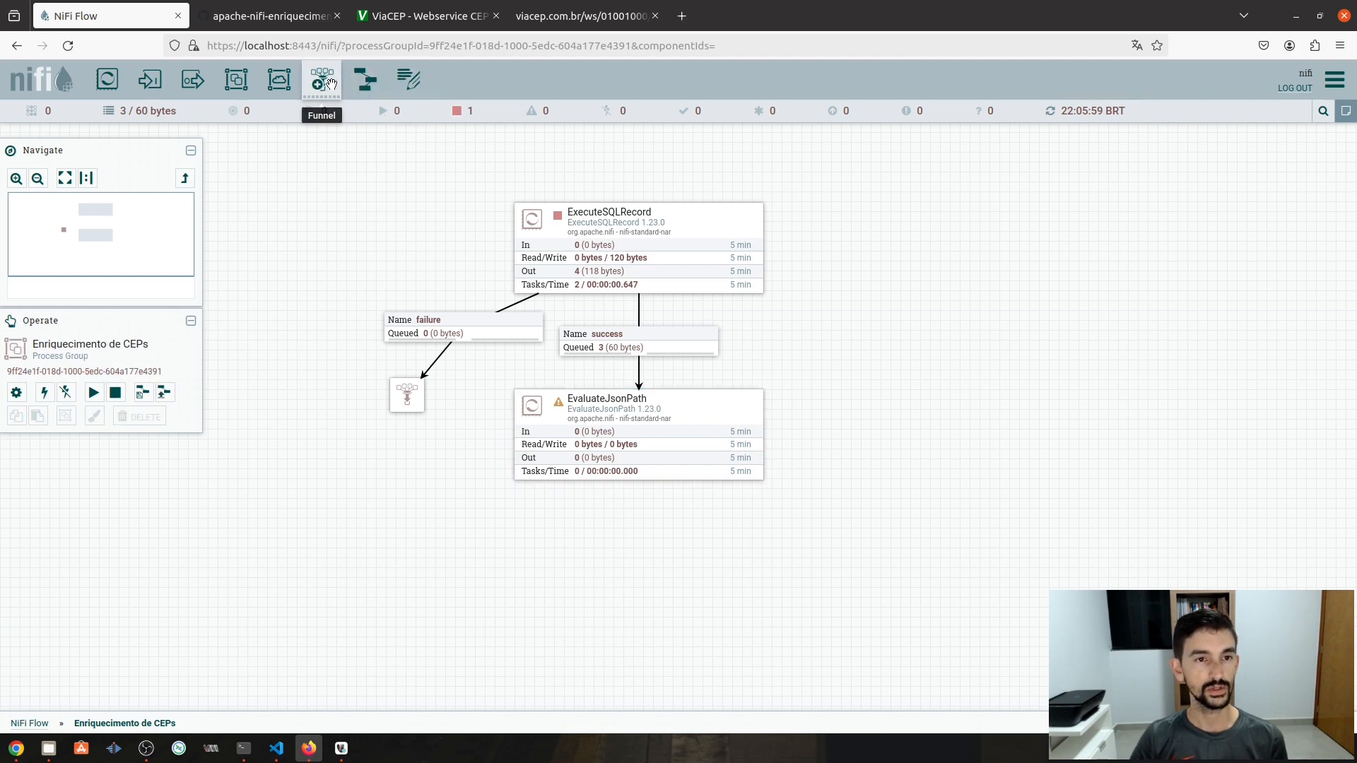
- Connect EvaluateJsonPath's matched output to a new funnel below it, and its failure and unmatched outputs to the left funnel
{"action": "left_click_drag", "start_coordinate": [330, 82], "coordinate": [646, 615]}
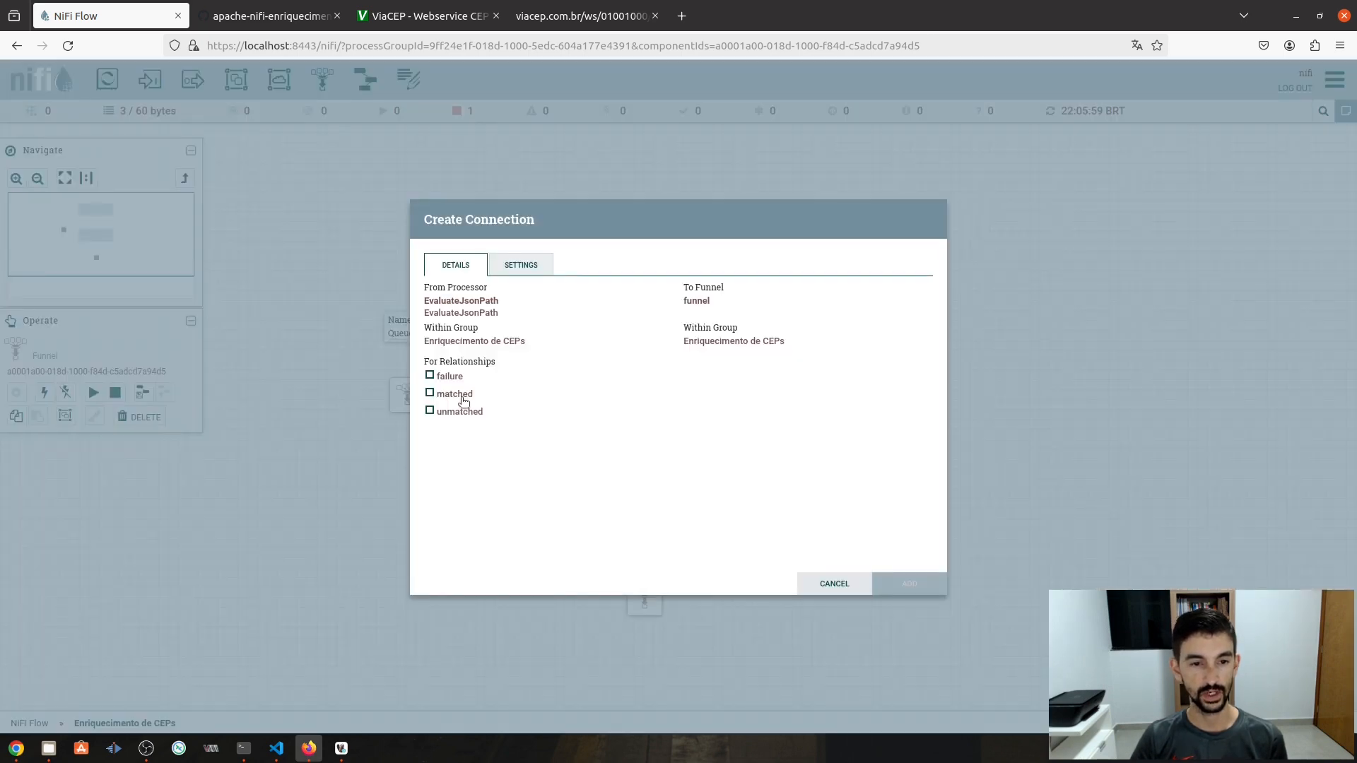
{"action": "left_click", "coordinate": [430, 393]}
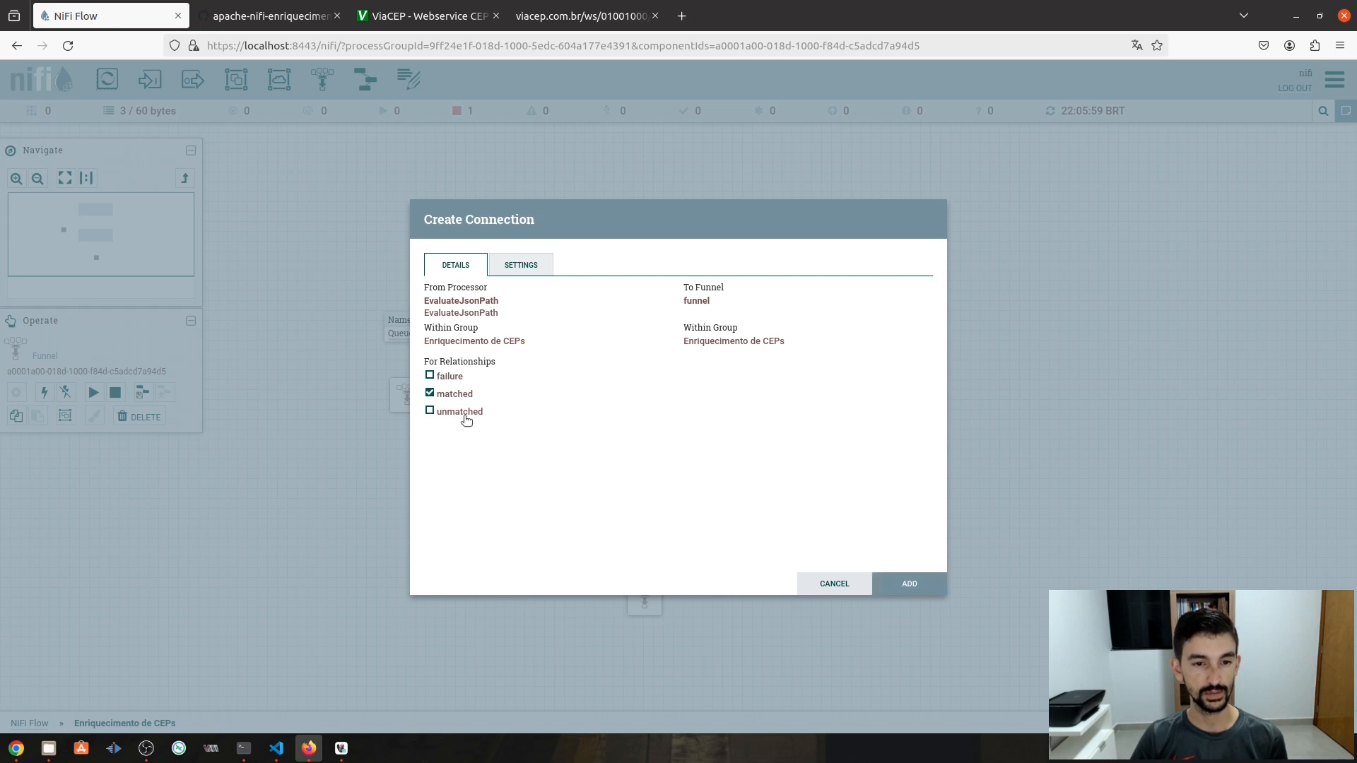
{"action": "left_click", "coordinate": [925, 587]}
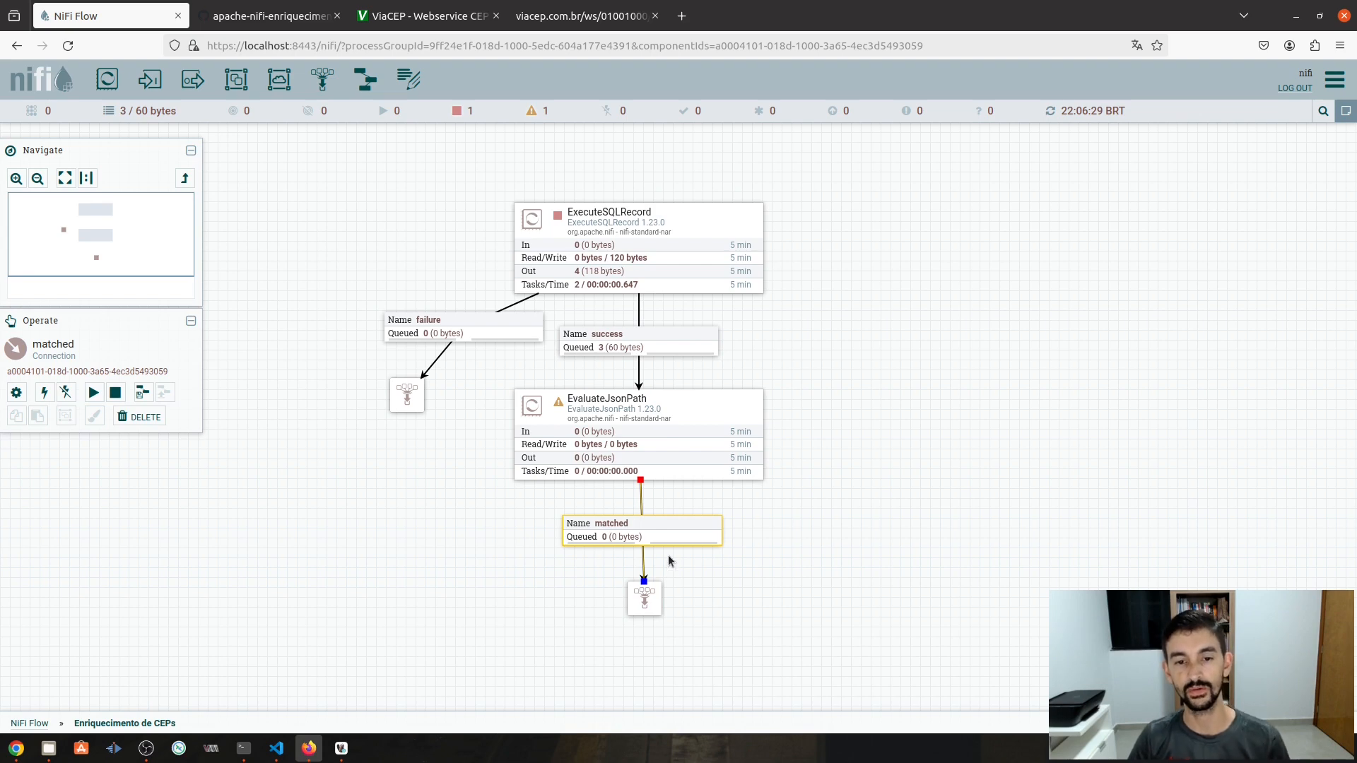
{"action": "left_click_drag", "start_coordinate": [632, 437], "coordinate": [409, 394]}
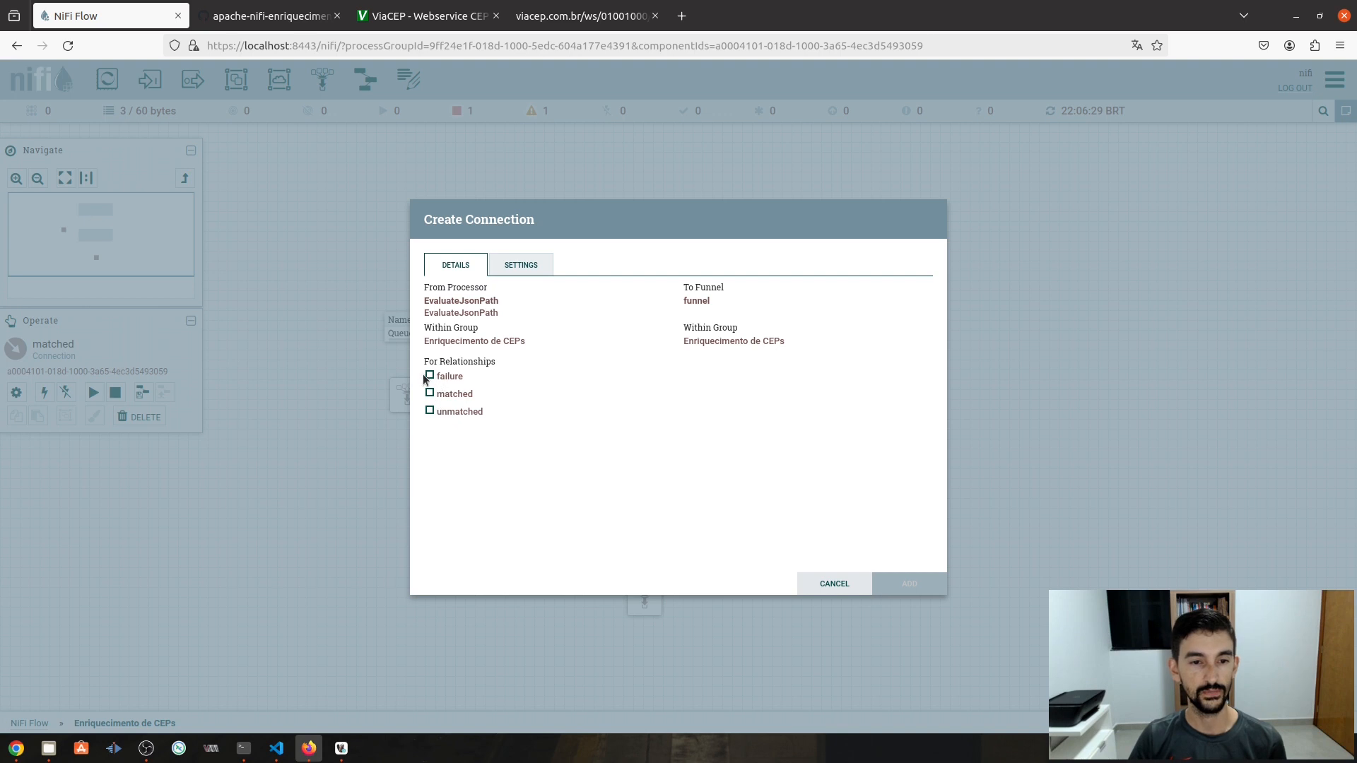
{"action": "left_click", "coordinate": [428, 376]}
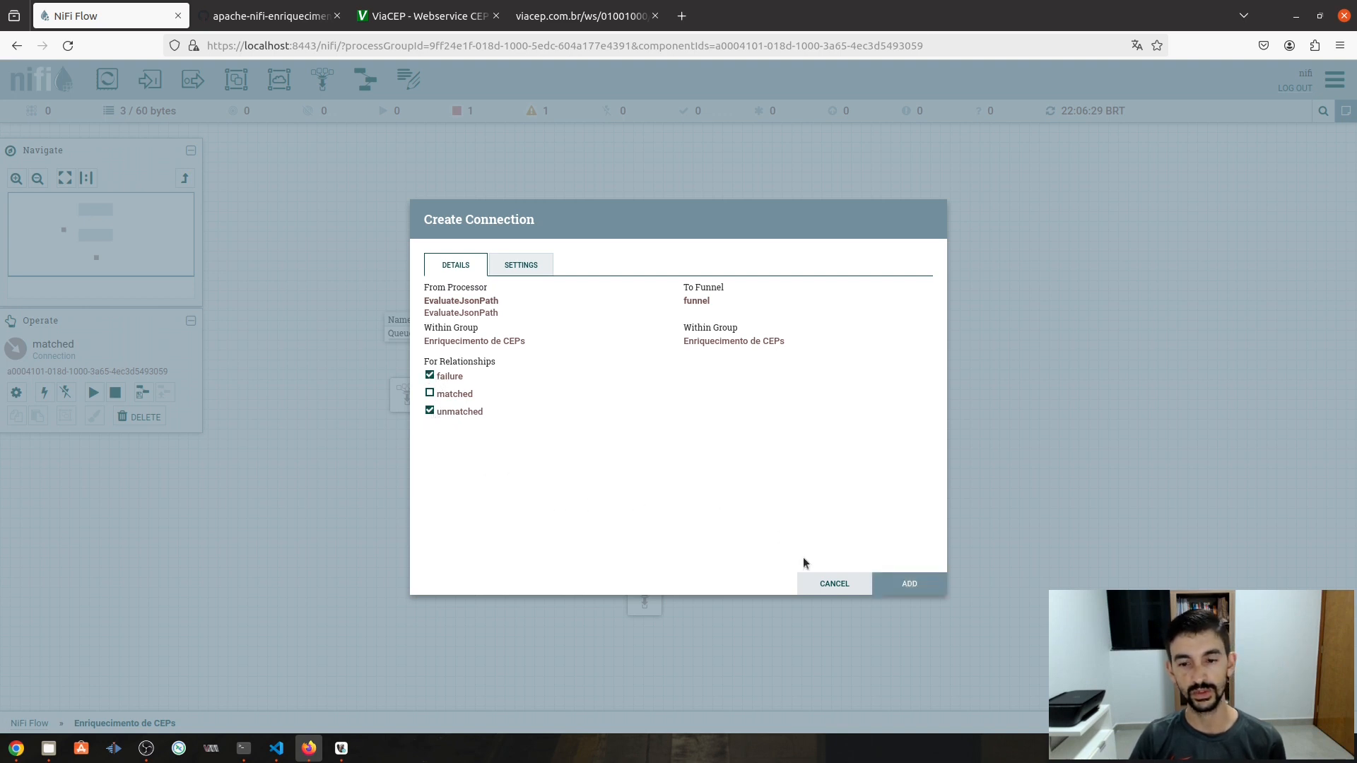
{"action": "left_click", "coordinate": [910, 584]}
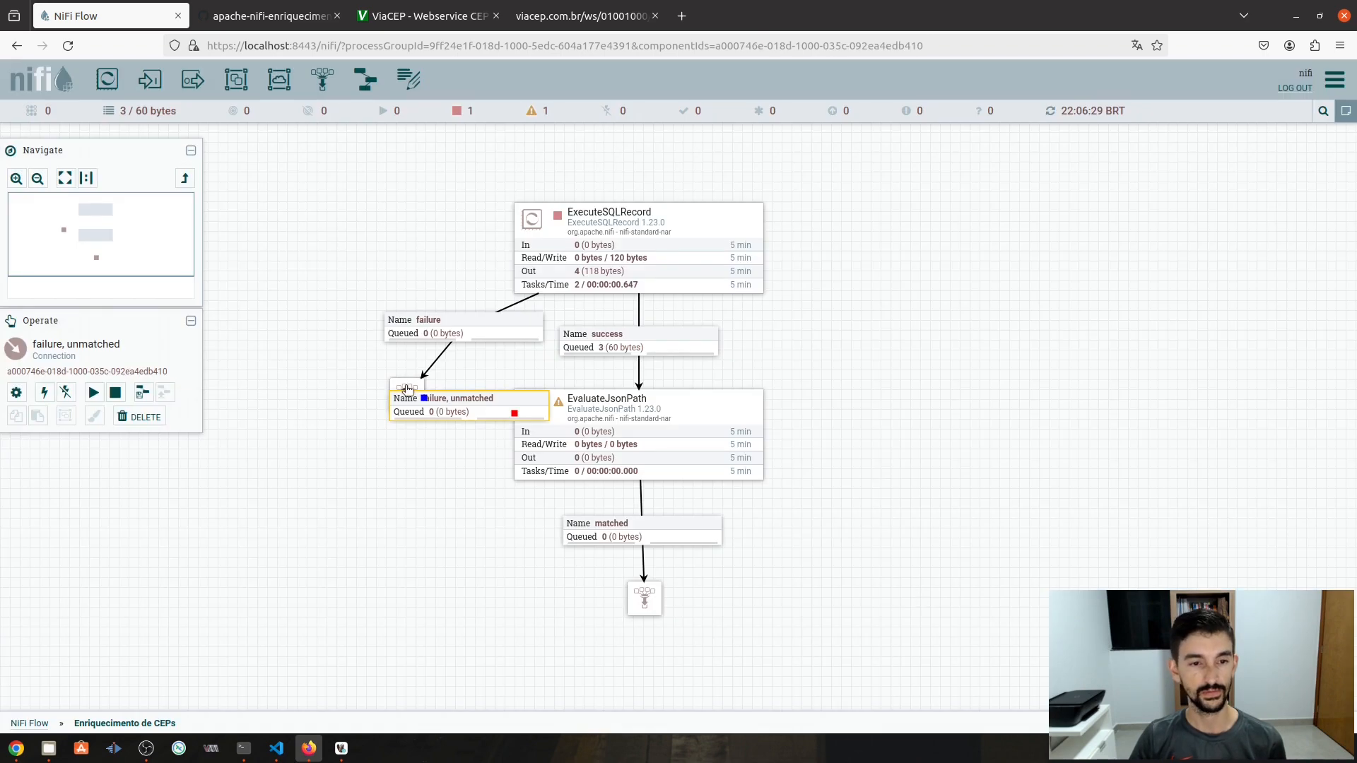
- Tidy the layout by shifting the left funnel left, straightening the failure line and aligning the lower funnel
{"action": "left_click_drag", "start_coordinate": [407, 389], "coordinate": [270, 347]}
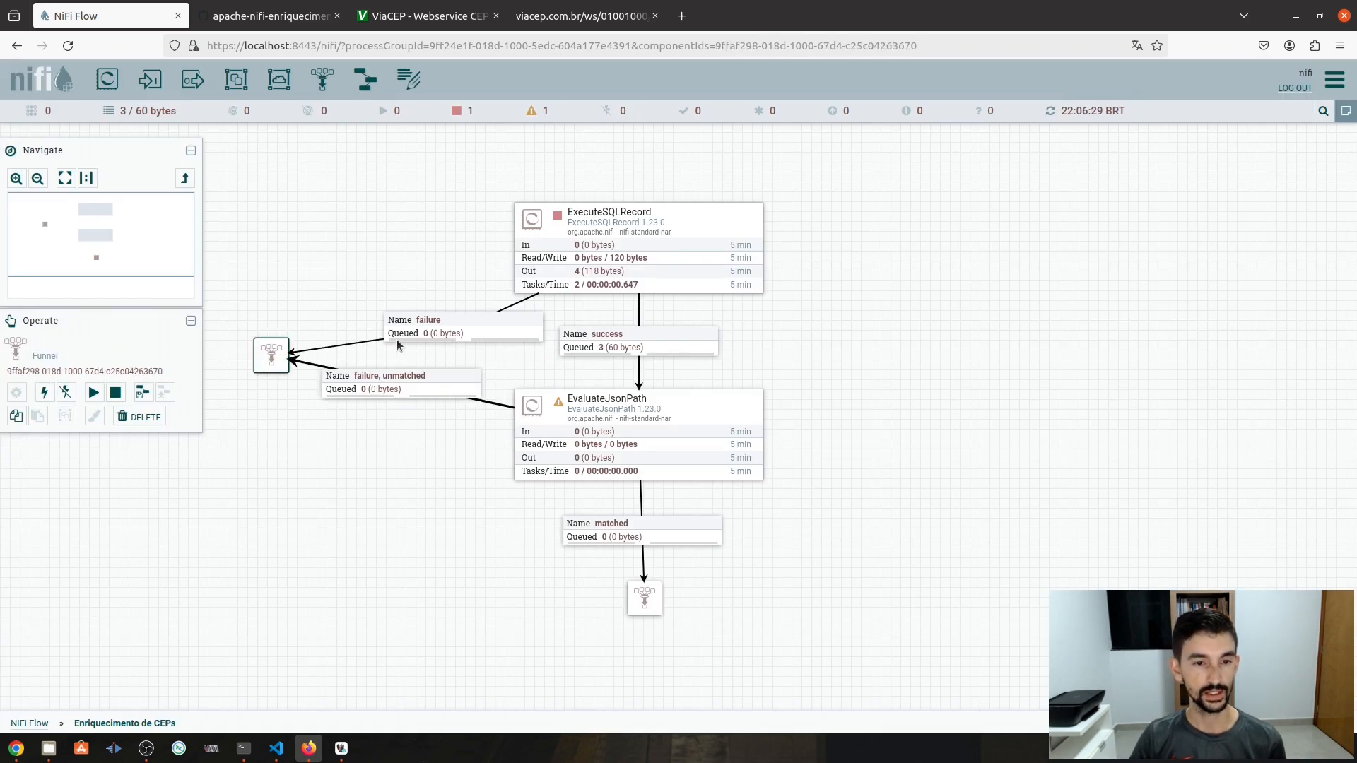
{"action": "left_click", "coordinate": [463, 332]}
{"action": "double_click", "coordinate": [463, 332]}
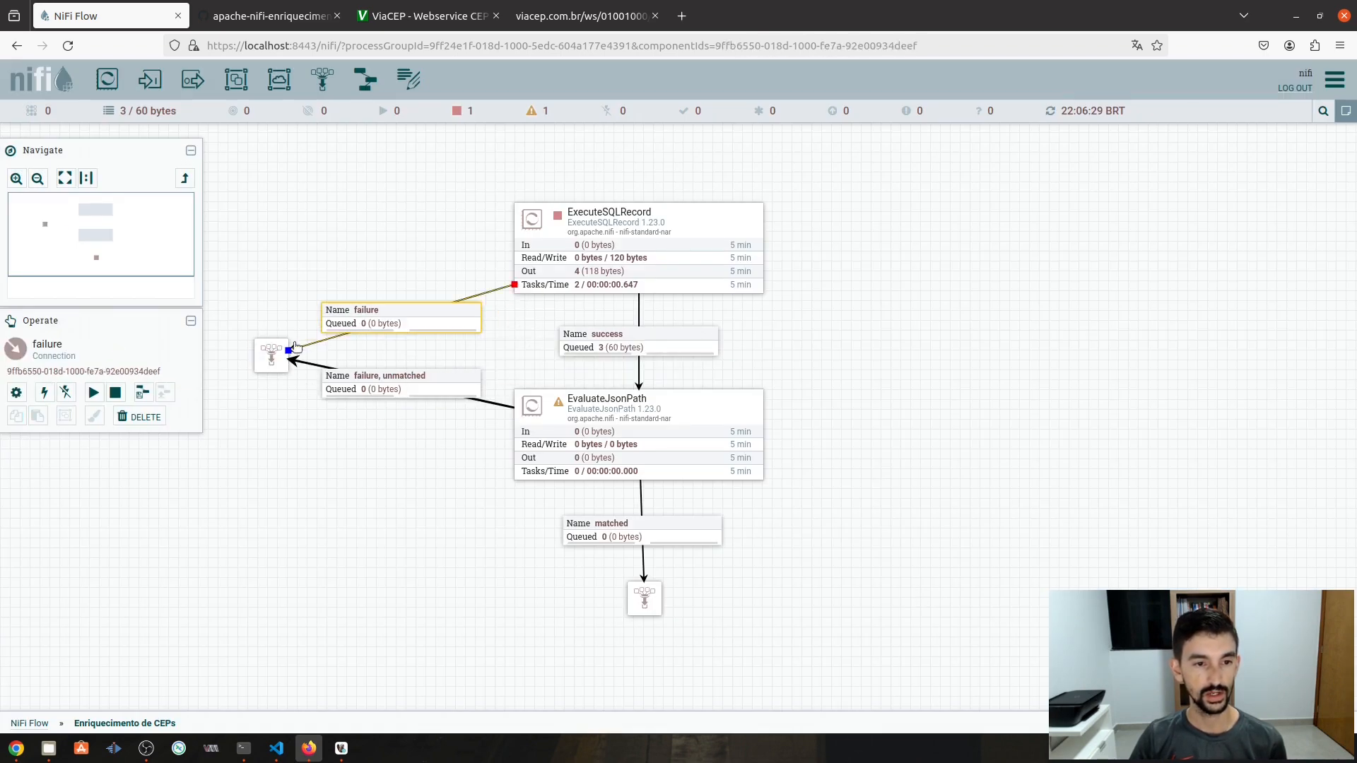
{"action": "left_click_drag", "start_coordinate": [277, 351], "coordinate": [258, 349]}
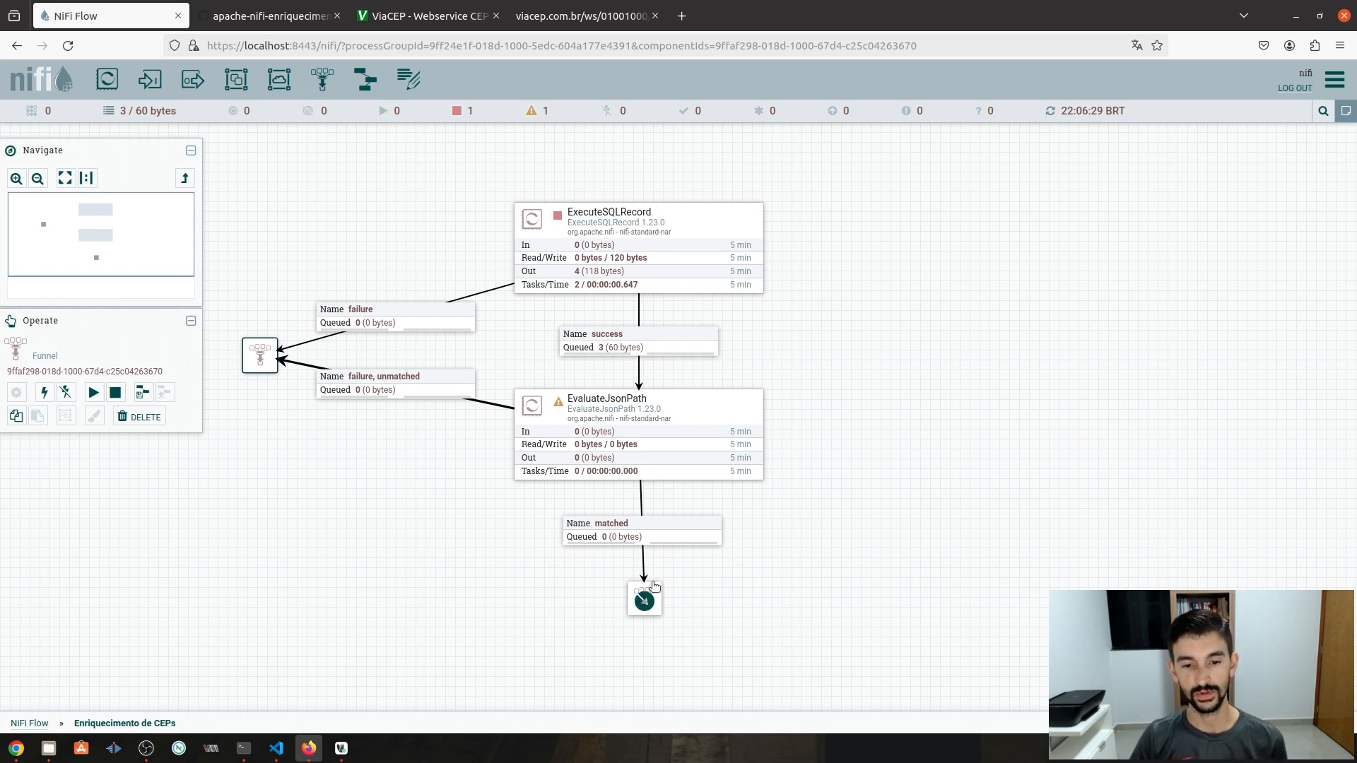
{"action": "left_click_drag", "start_coordinate": [644, 597], "coordinate": [639, 598]}
{"action": "left_click", "coordinate": [692, 472]}
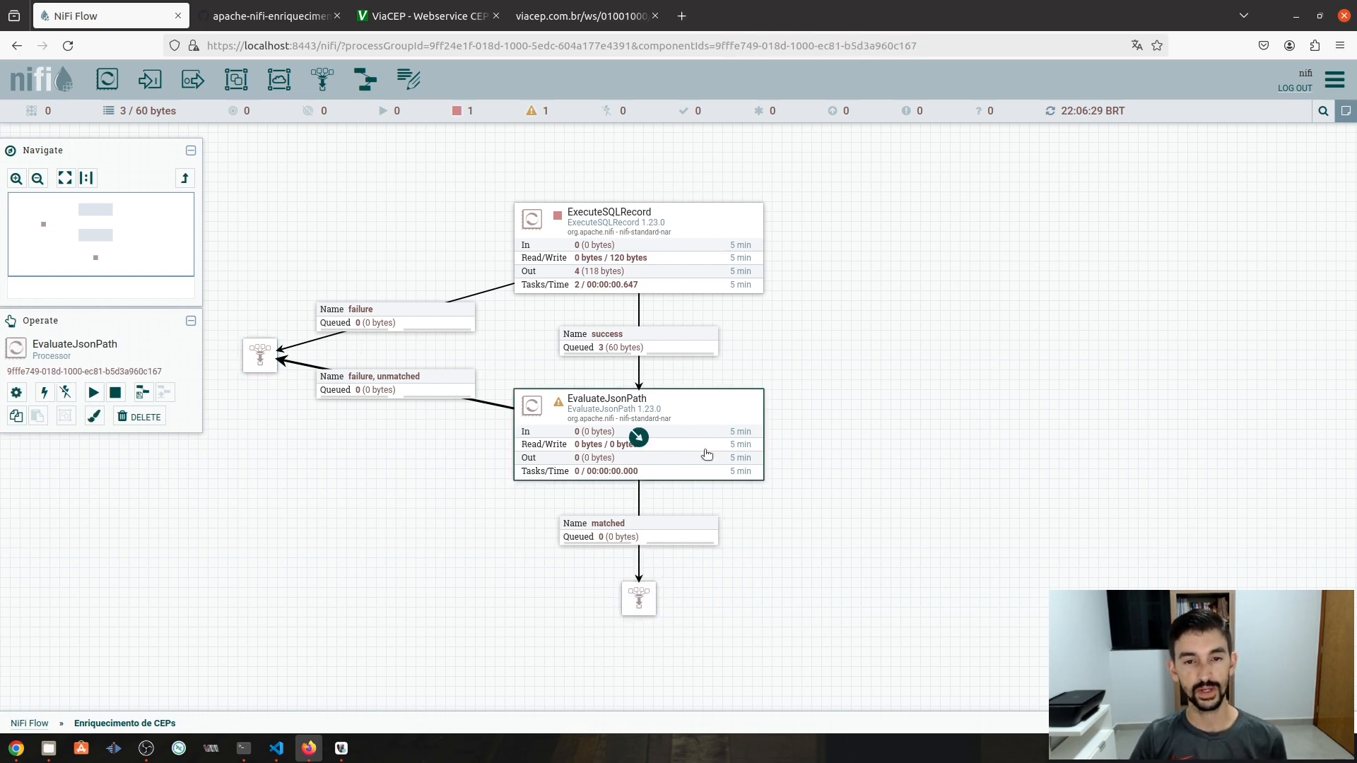
- Set EvaluateJsonPath's Destination to flowfile-attribute and its Return Type to json
{"action": "double_click", "coordinate": [678, 420]}
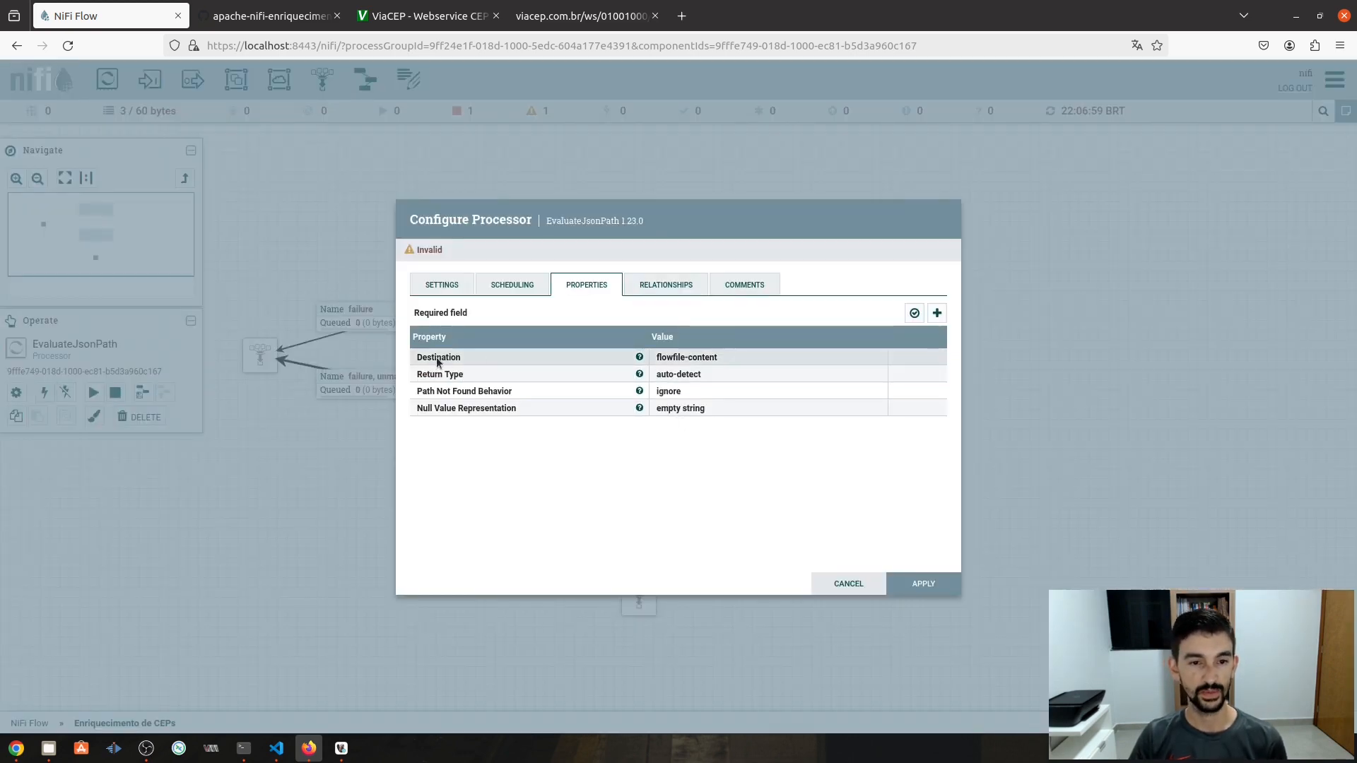
{"action": "left_click", "coordinate": [717, 359]}
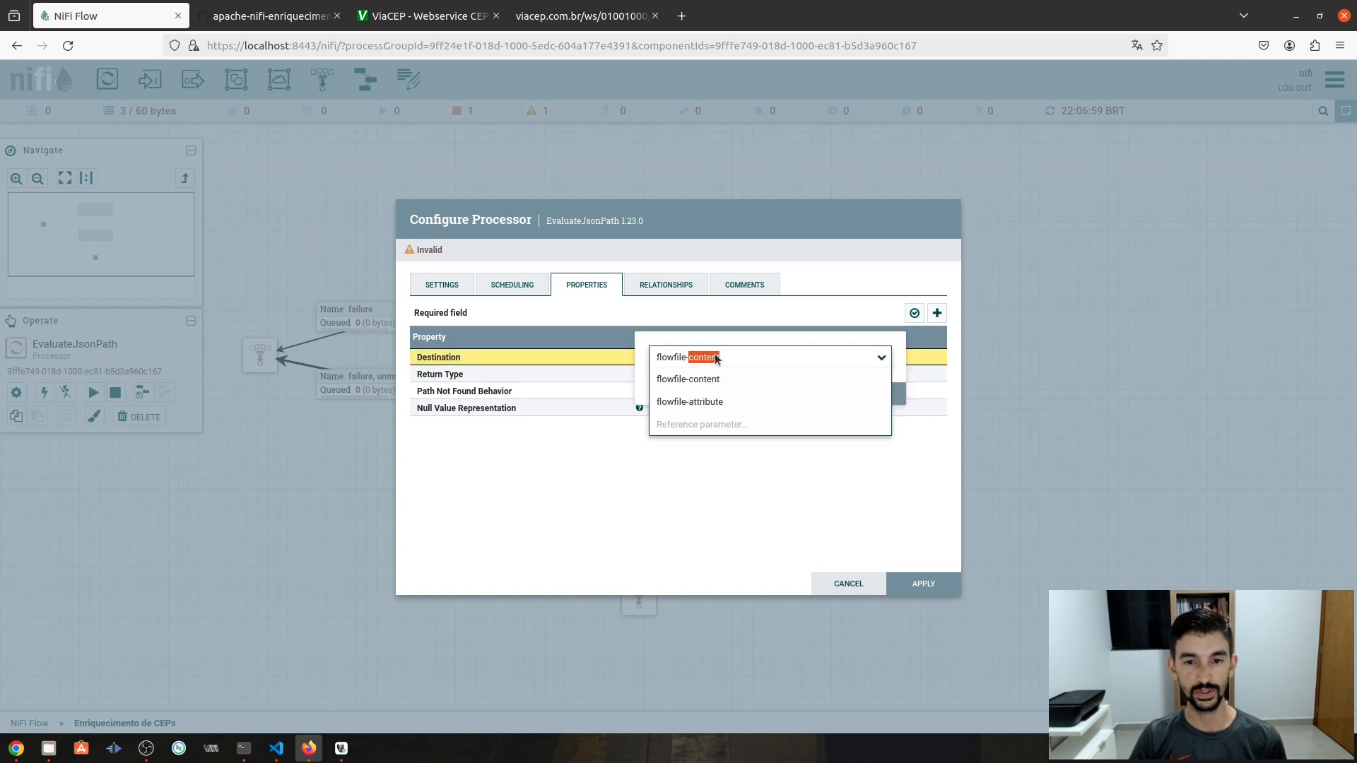
{"action": "left_click", "coordinate": [702, 403]}
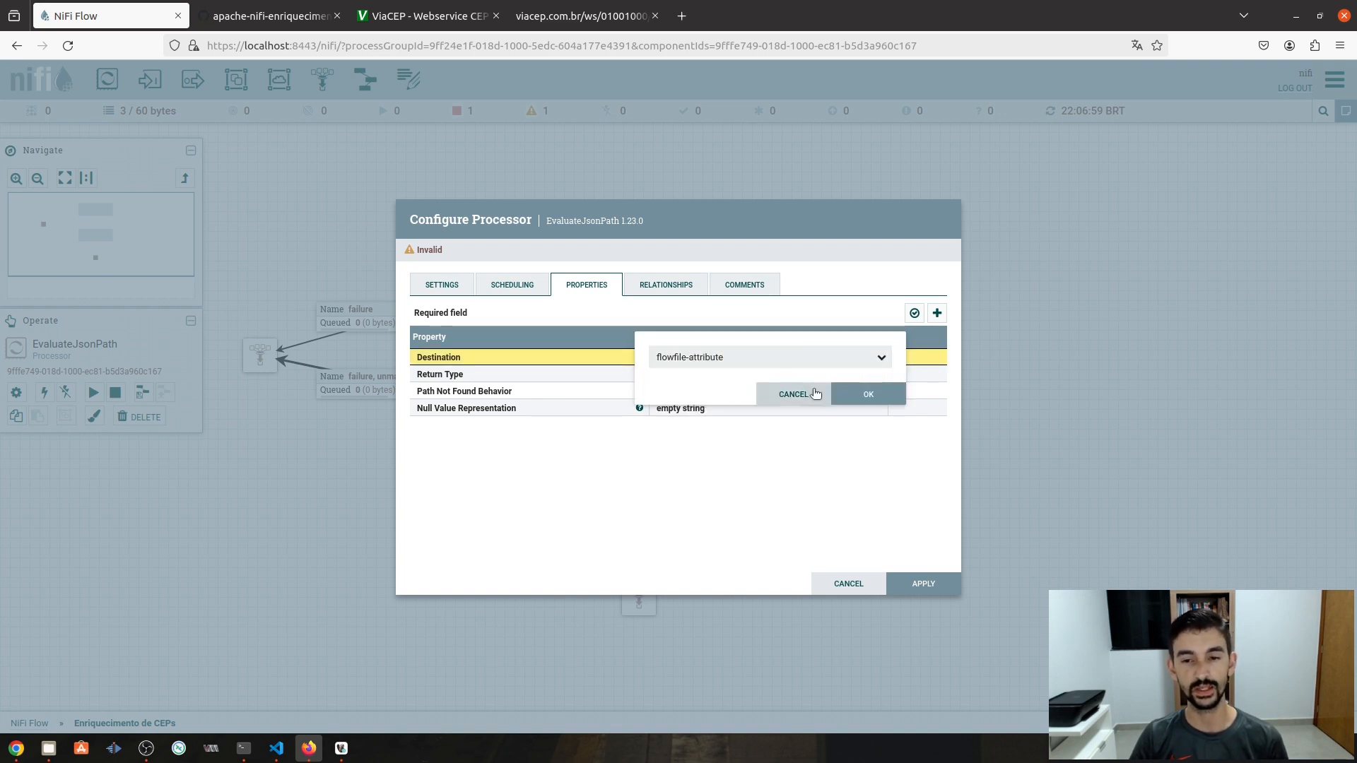
{"action": "left_click", "coordinate": [864, 394]}
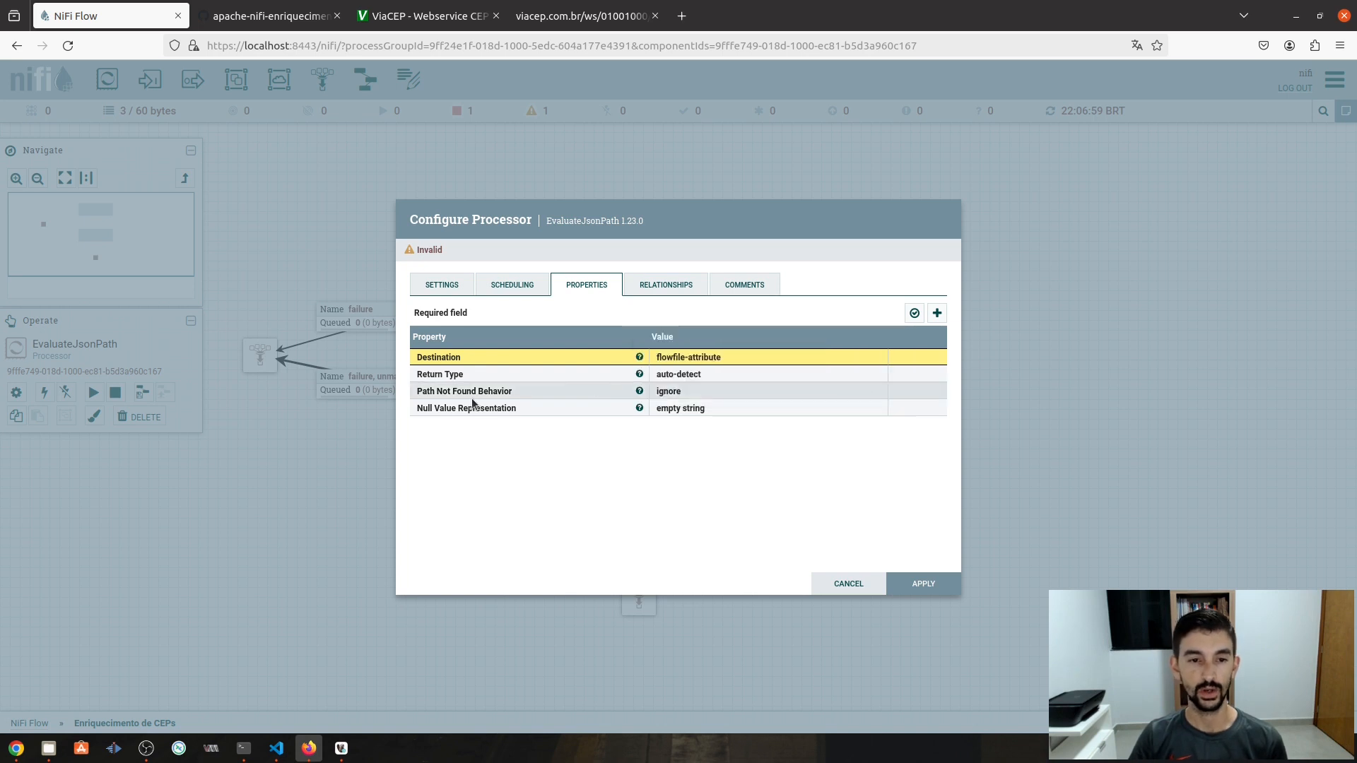
{"action": "left_click", "coordinate": [692, 374]}
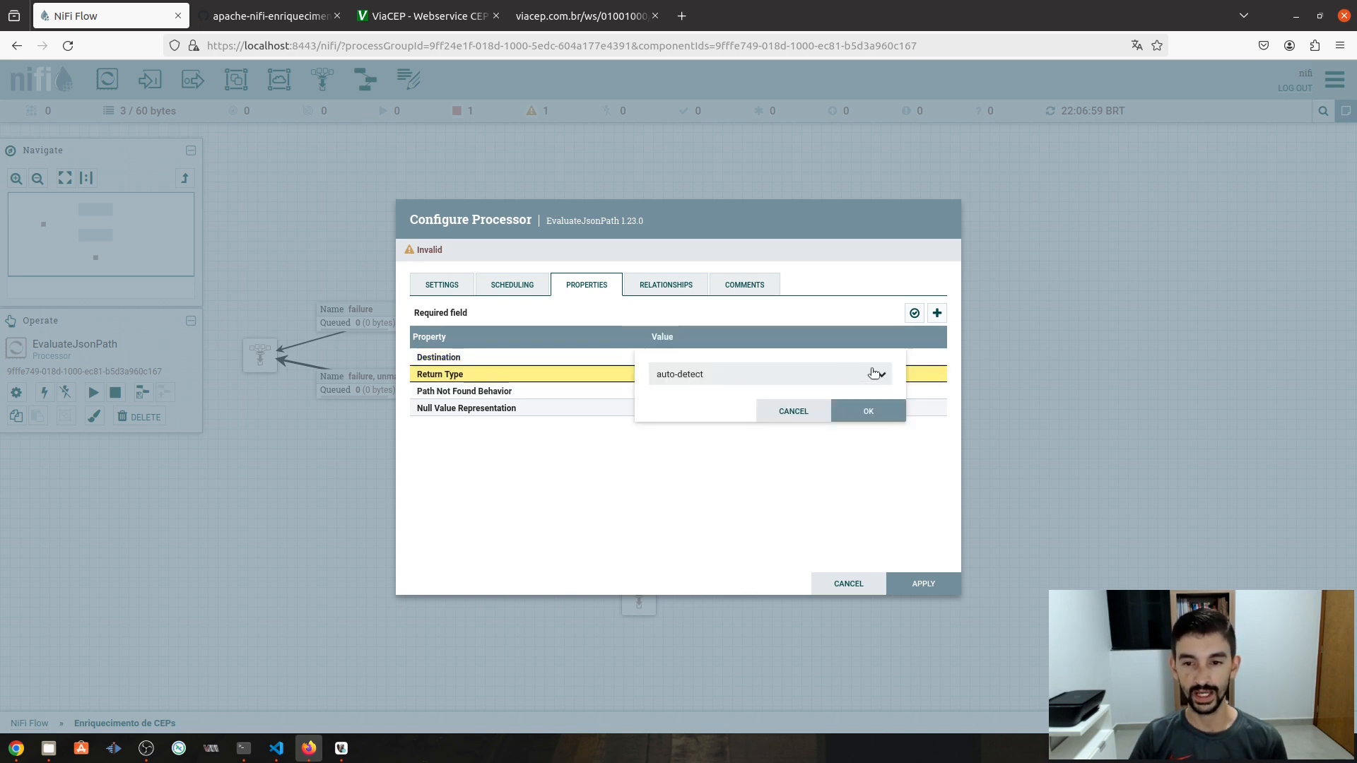
{"action": "left_click", "coordinate": [884, 377]}
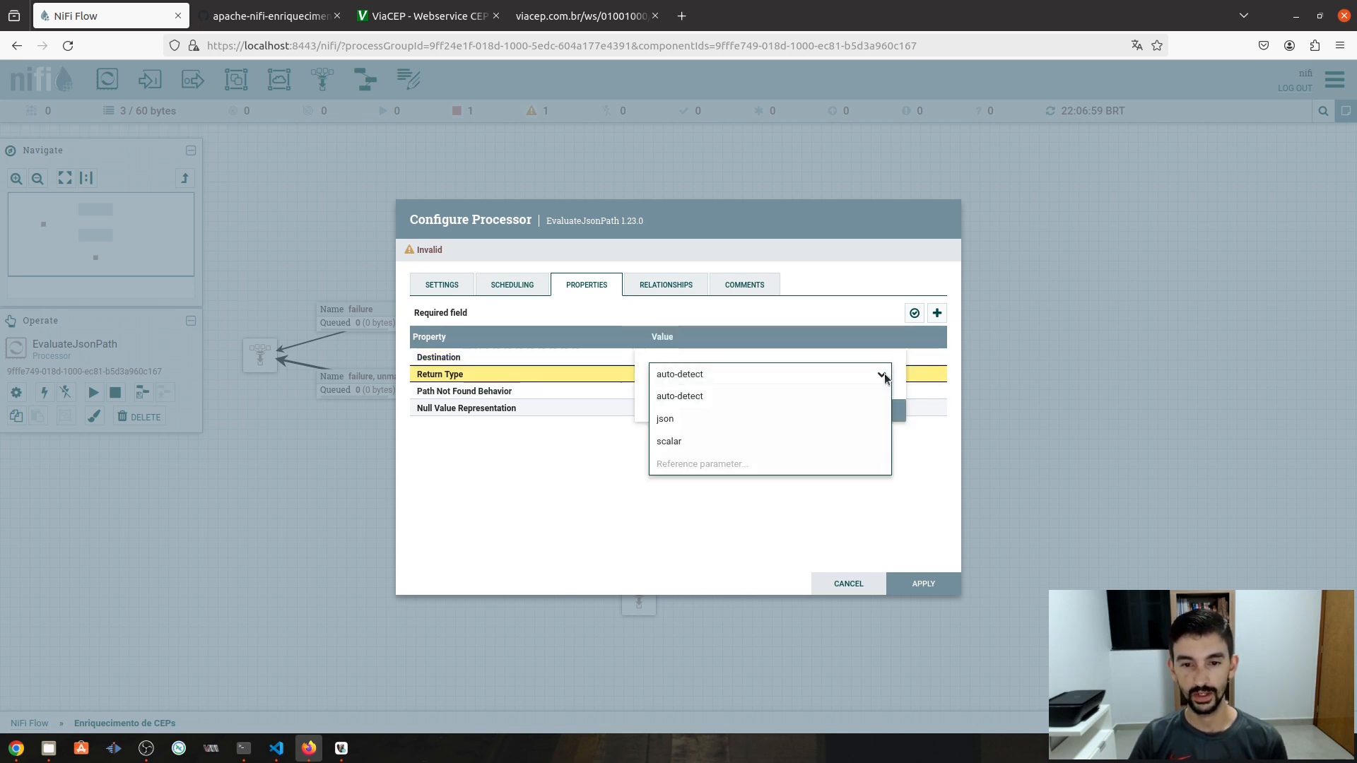
{"action": "left_click", "coordinate": [665, 418]}
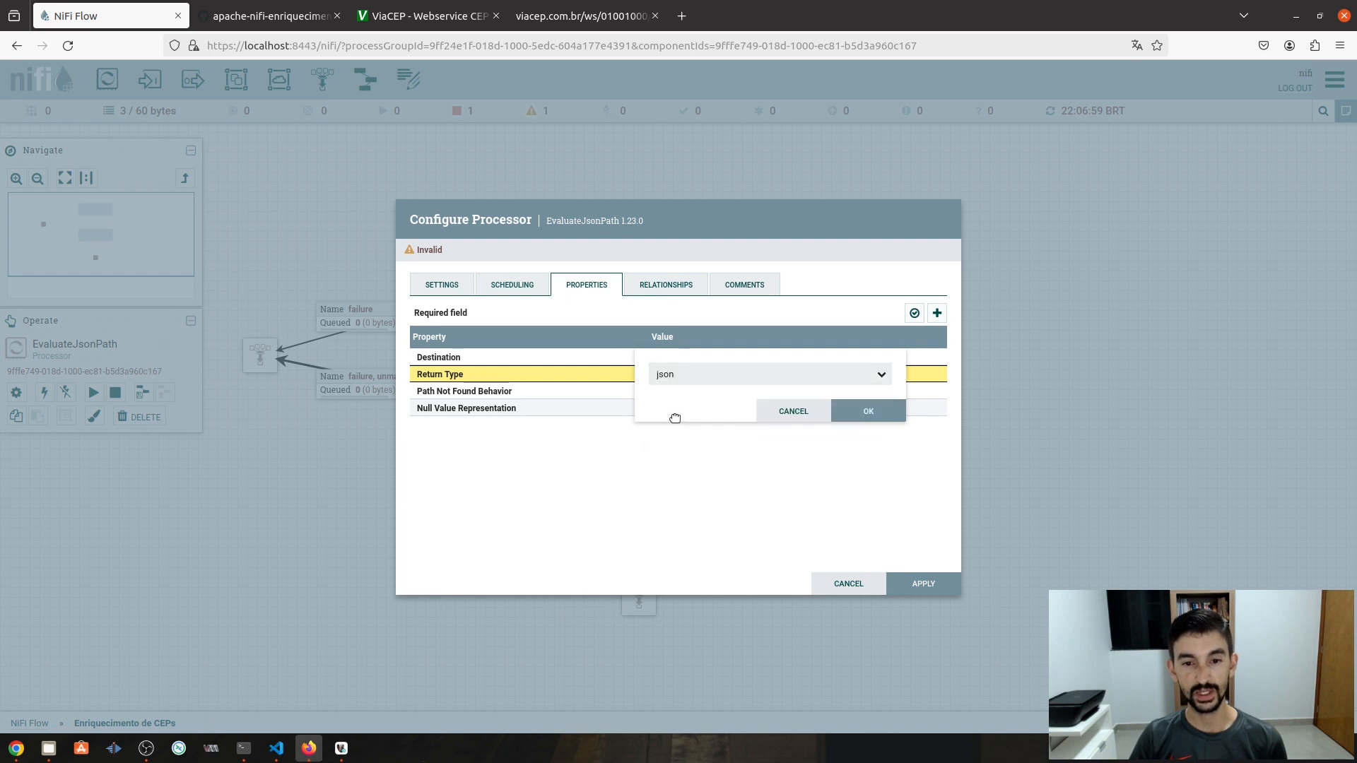
{"action": "left_click", "coordinate": [869, 413]}
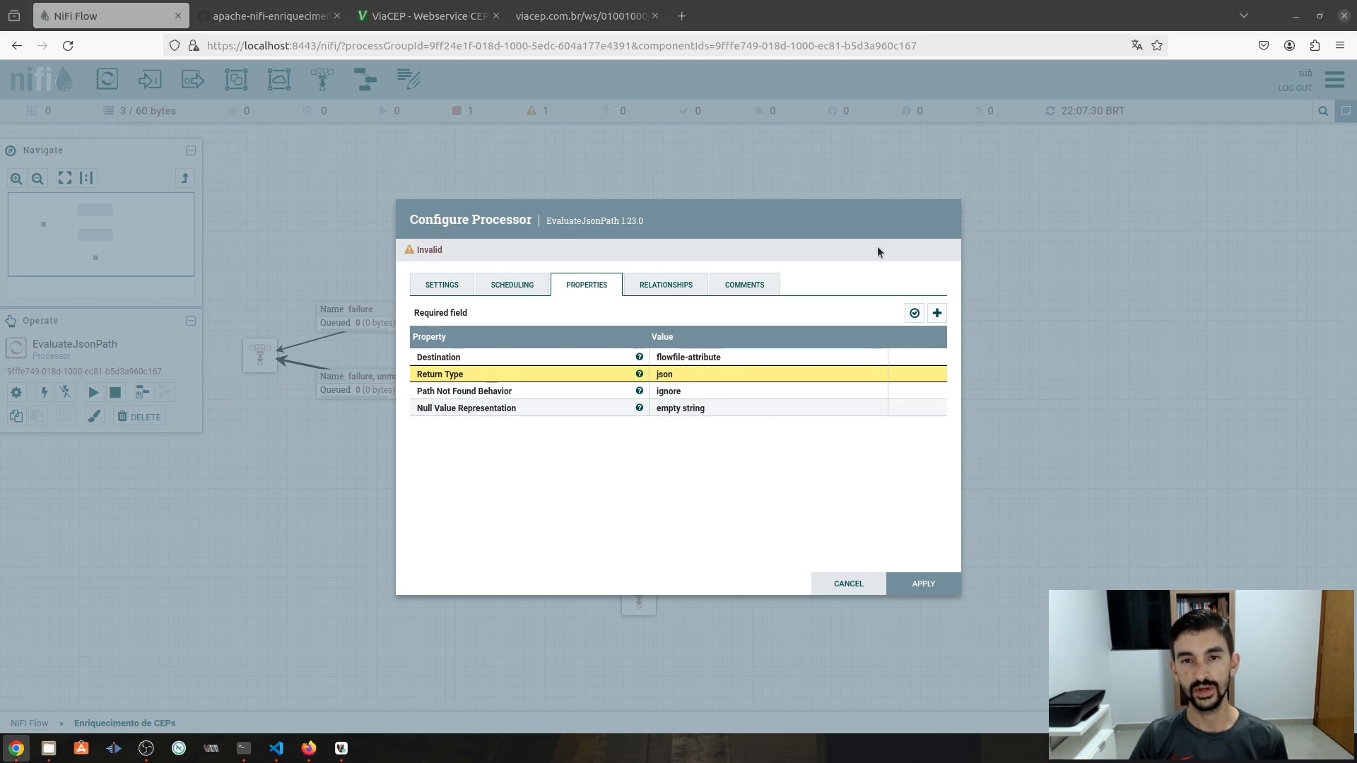
- Add a cod_cep property with value $.[0].cep to EvaluateJsonPath and apply the configuration
{"action": "left_click", "coordinate": [936, 315]}
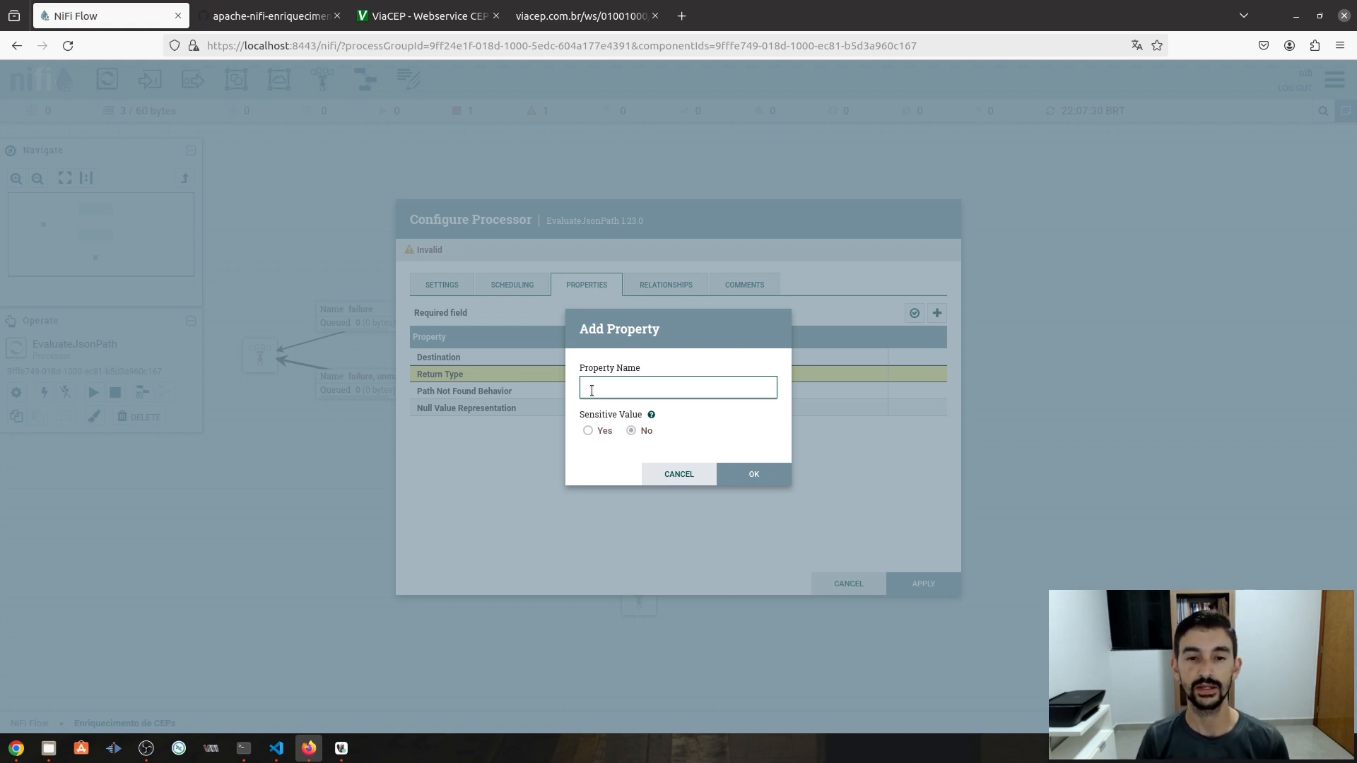
{"action": "type", "text": "cod"}
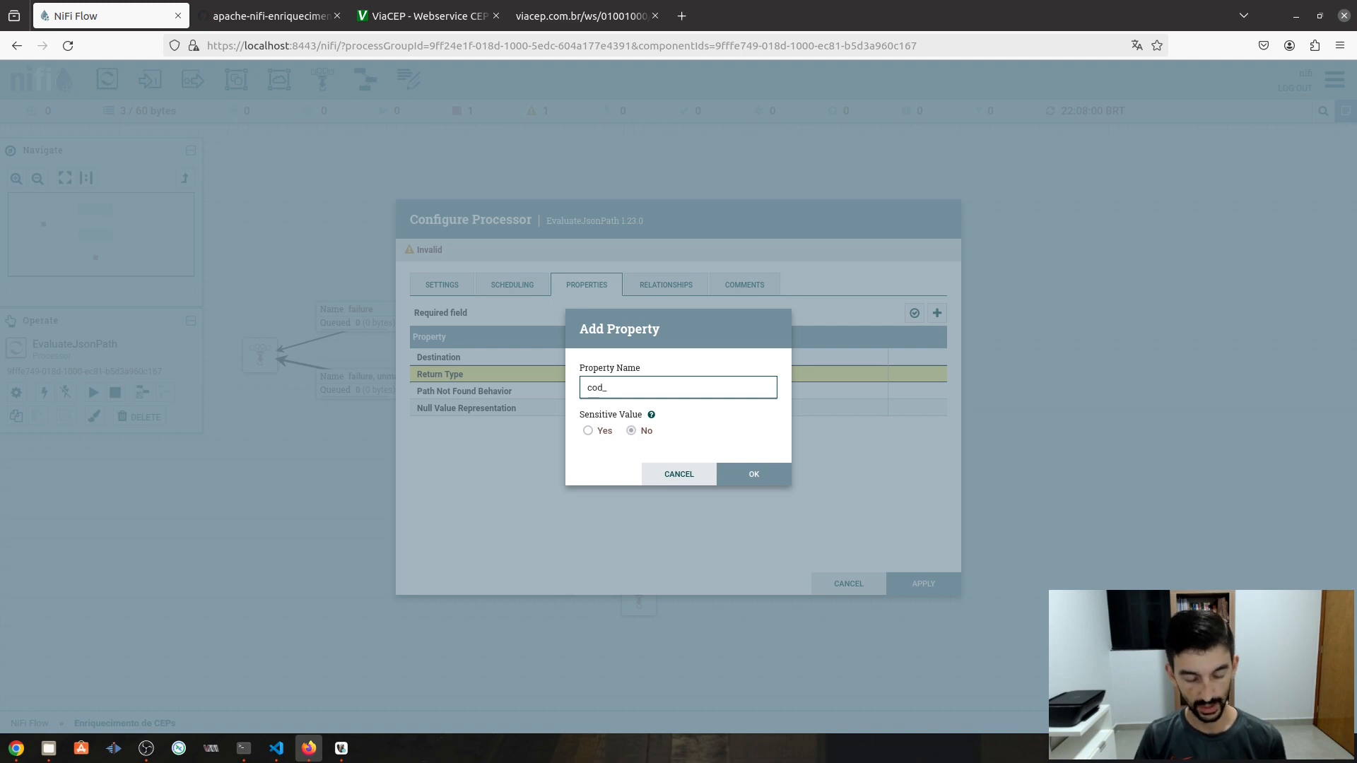
{"action": "type", "text": "_cep"}
{"action": "key", "text": "Return"}
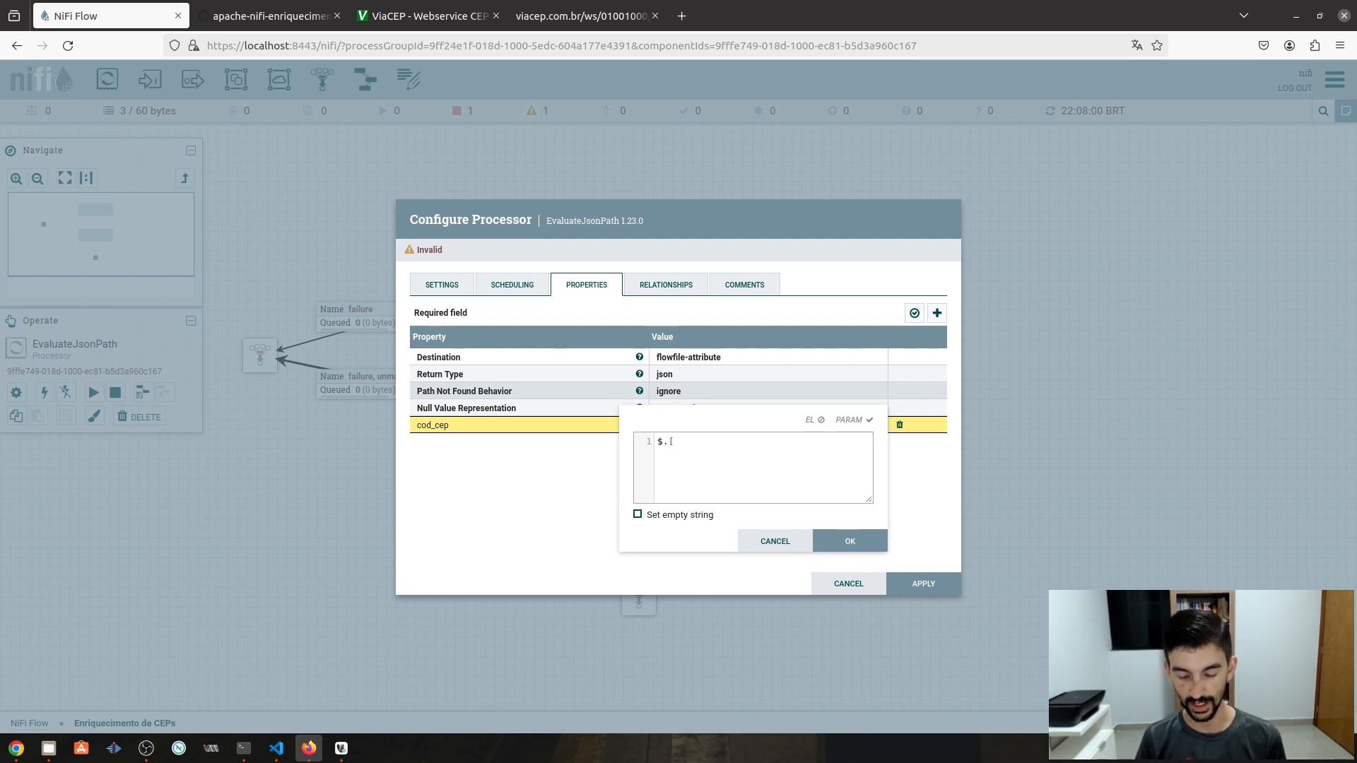
{"action": "type", "text": "0"}
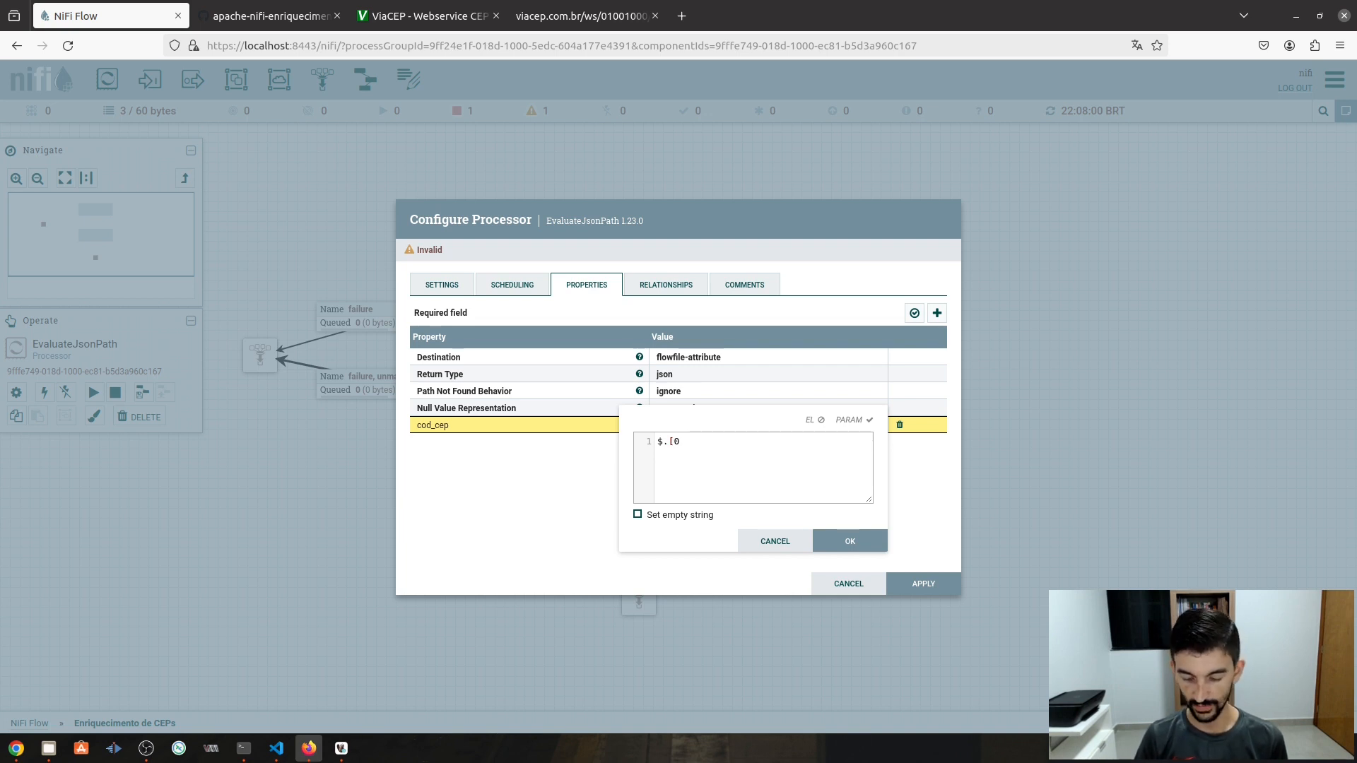
{"action": "type", "text": "]"}
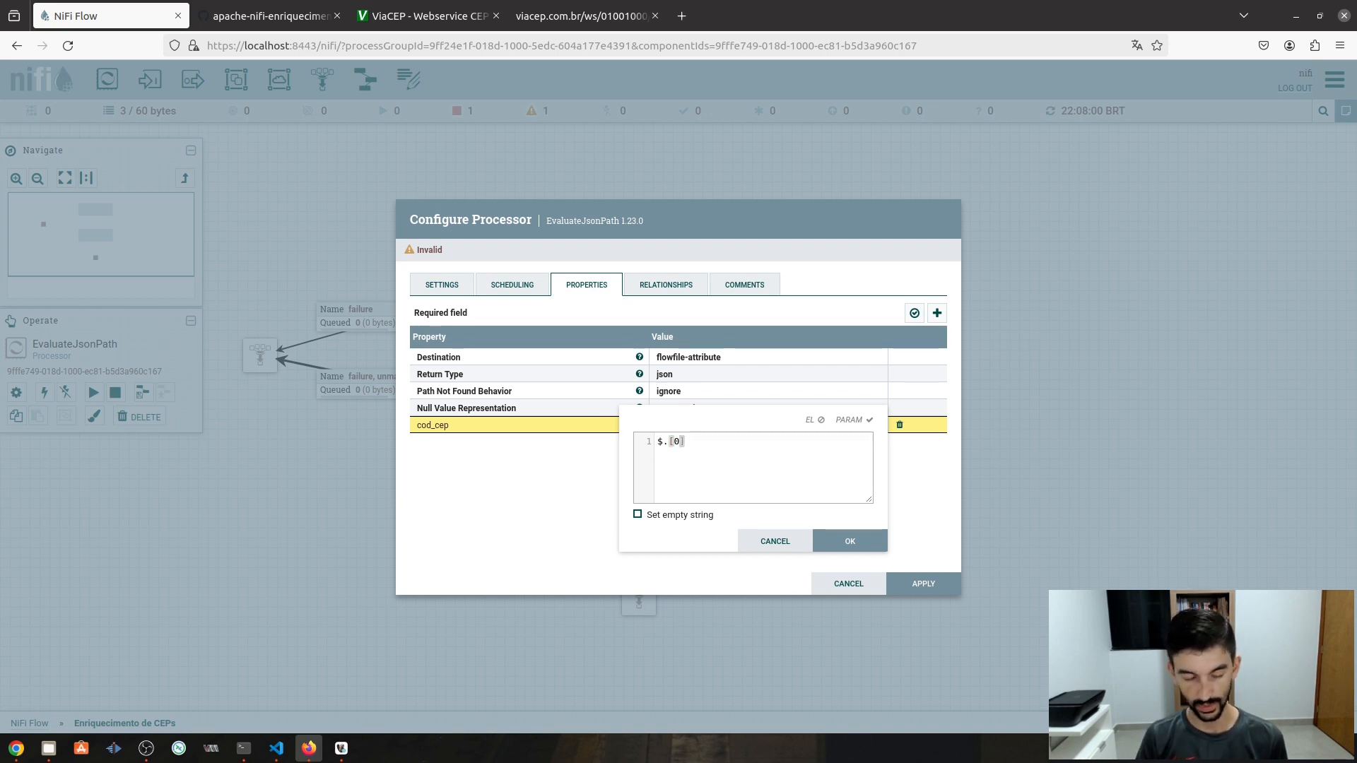
{"action": "type", "text": "."}
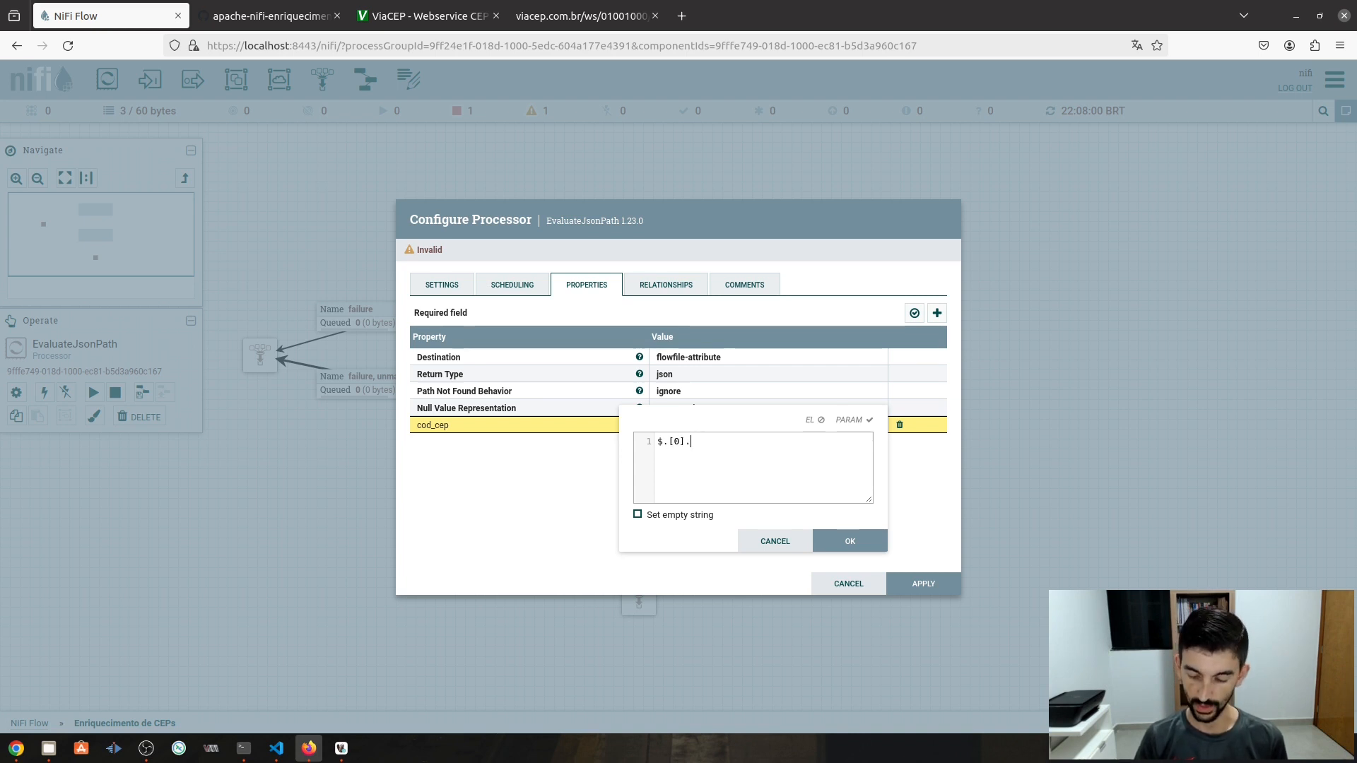
{"action": "type", "text": "cep"}
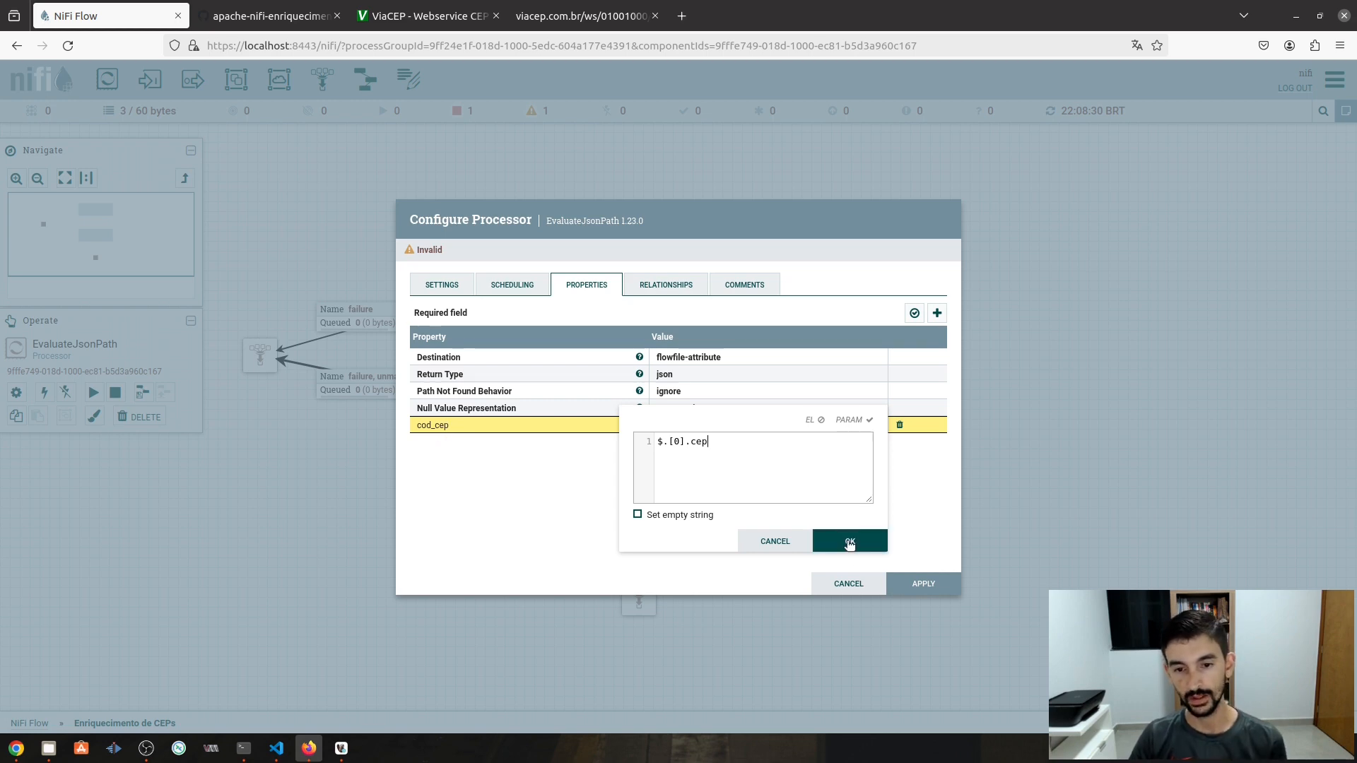
{"action": "left_click", "coordinate": [849, 541]}
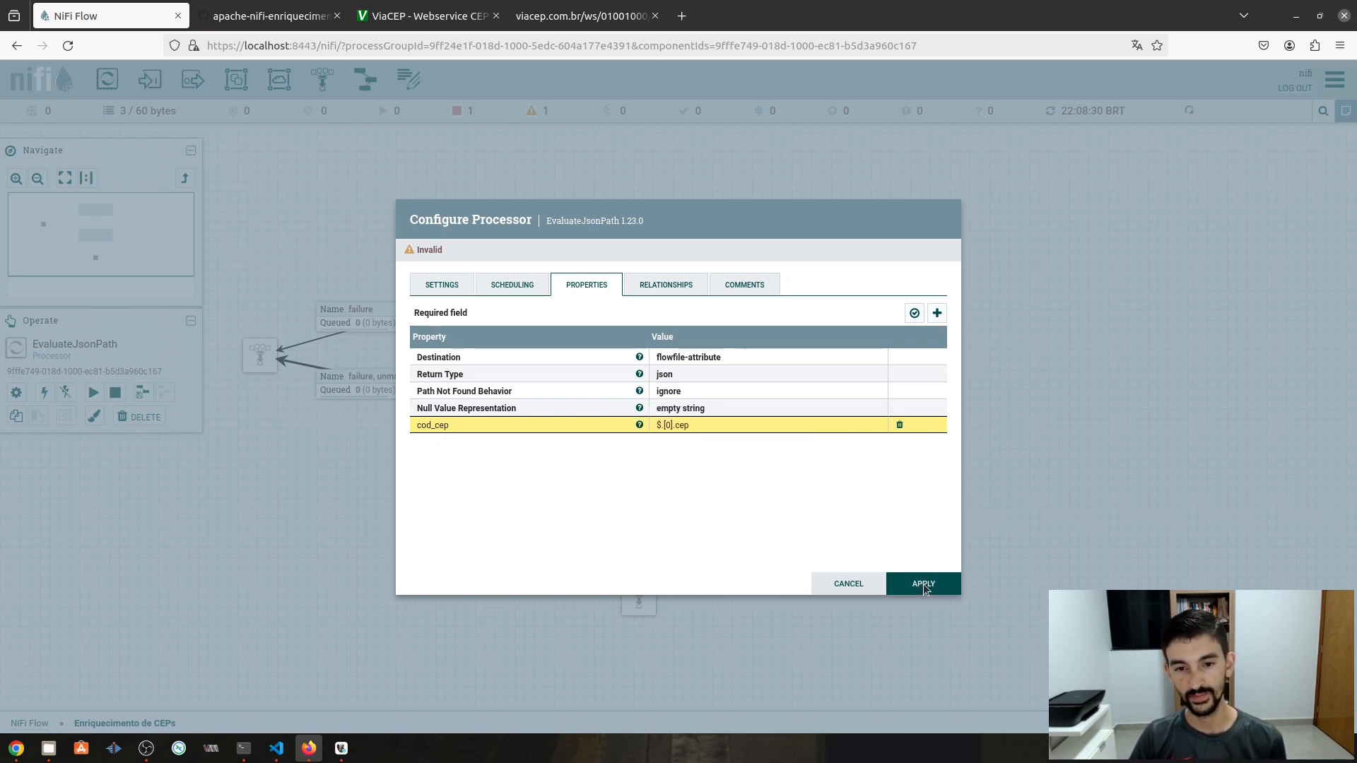
{"action": "left_click", "coordinate": [923, 585]}
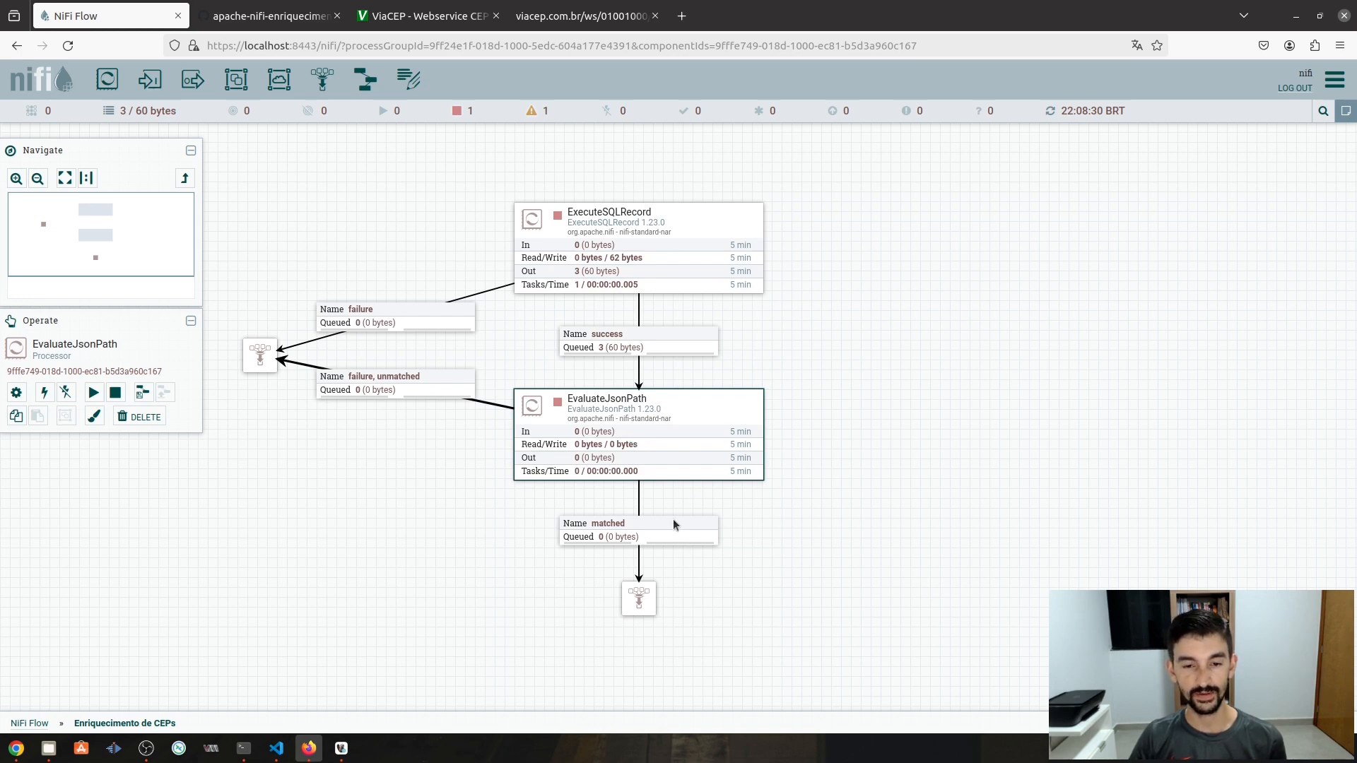
- Run EvaluateJsonPath once and refresh the canvas to update the queue counts
{"action": "right_click", "coordinate": [689, 428]}
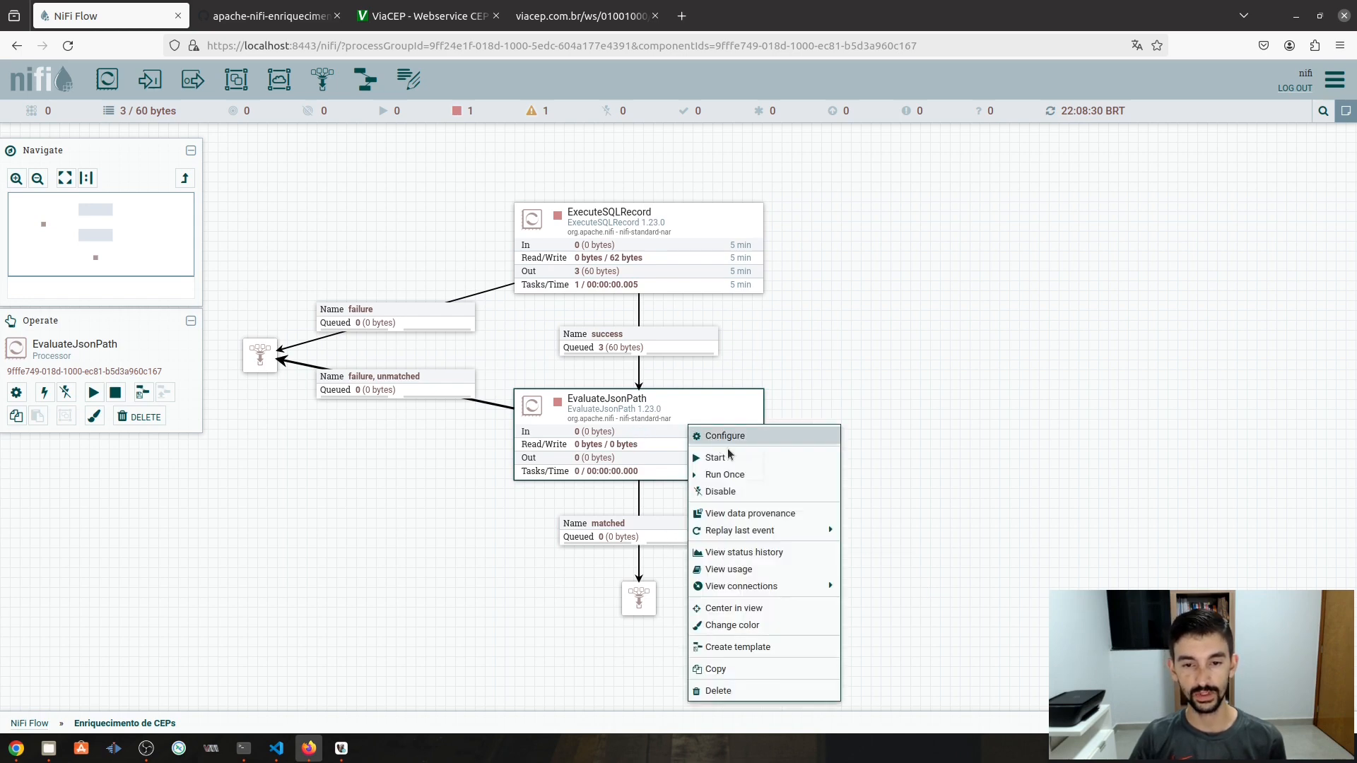
{"action": "left_click", "coordinate": [748, 479]}
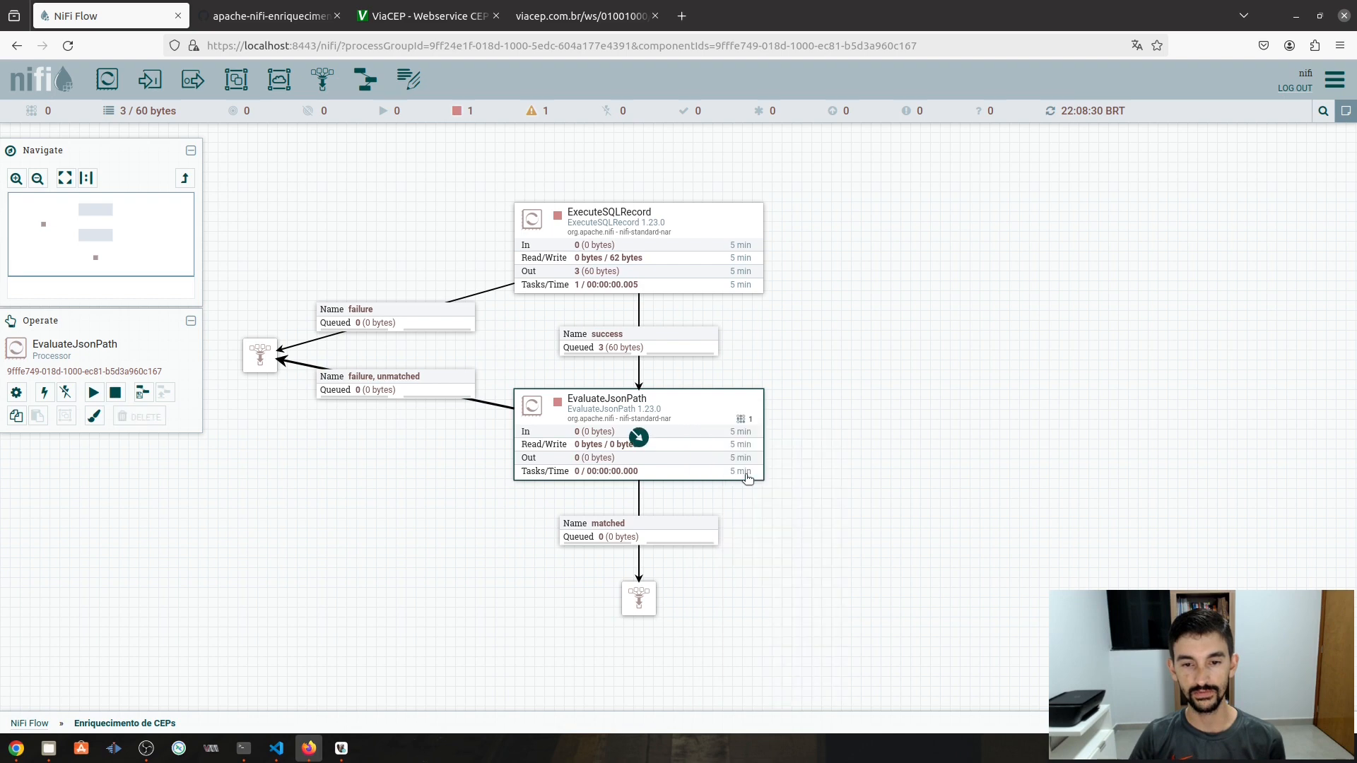
{"action": "right_click", "coordinate": [862, 401]}
{"action": "left_click", "coordinate": [888, 415]}
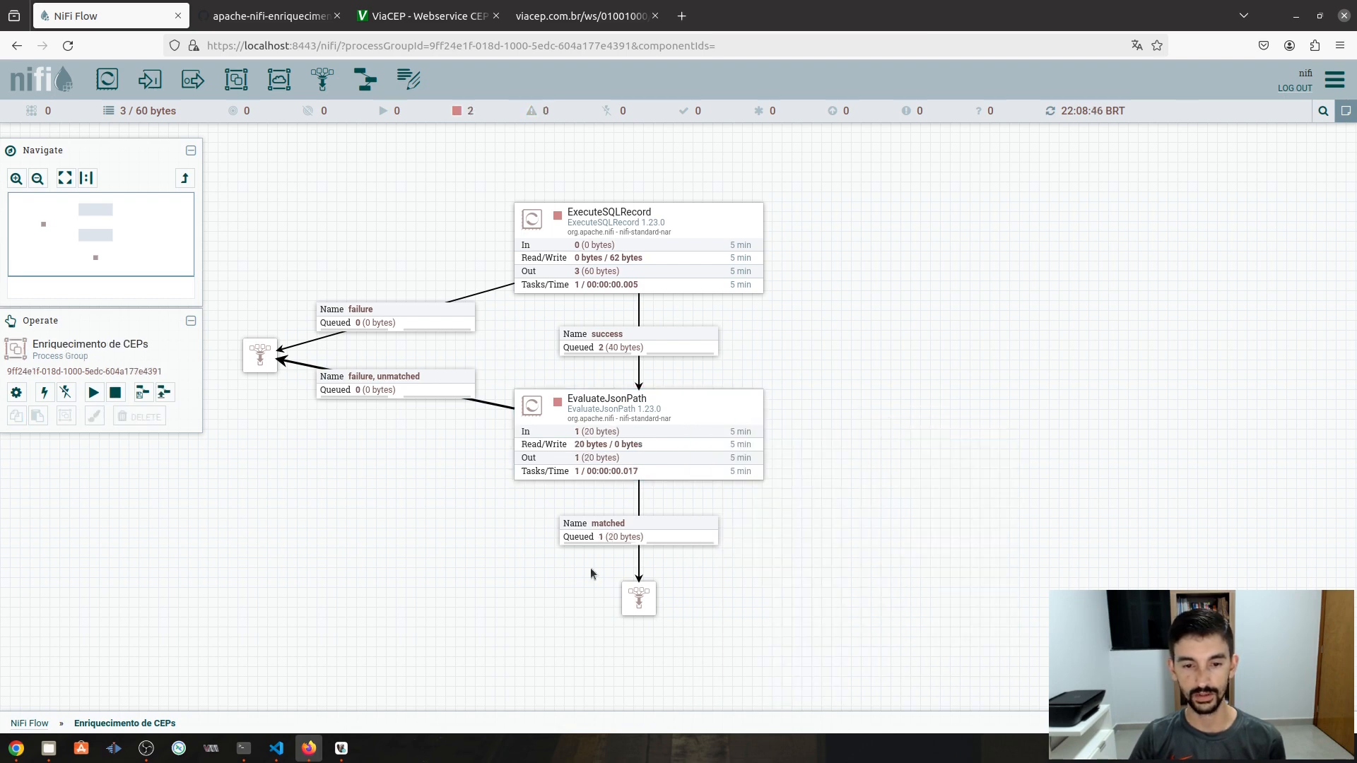
- List the matched queue and confirm the flowfile's cod_cep attribute reads 01153000, then close the dialogs
{"action": "right_click", "coordinate": [670, 536]}
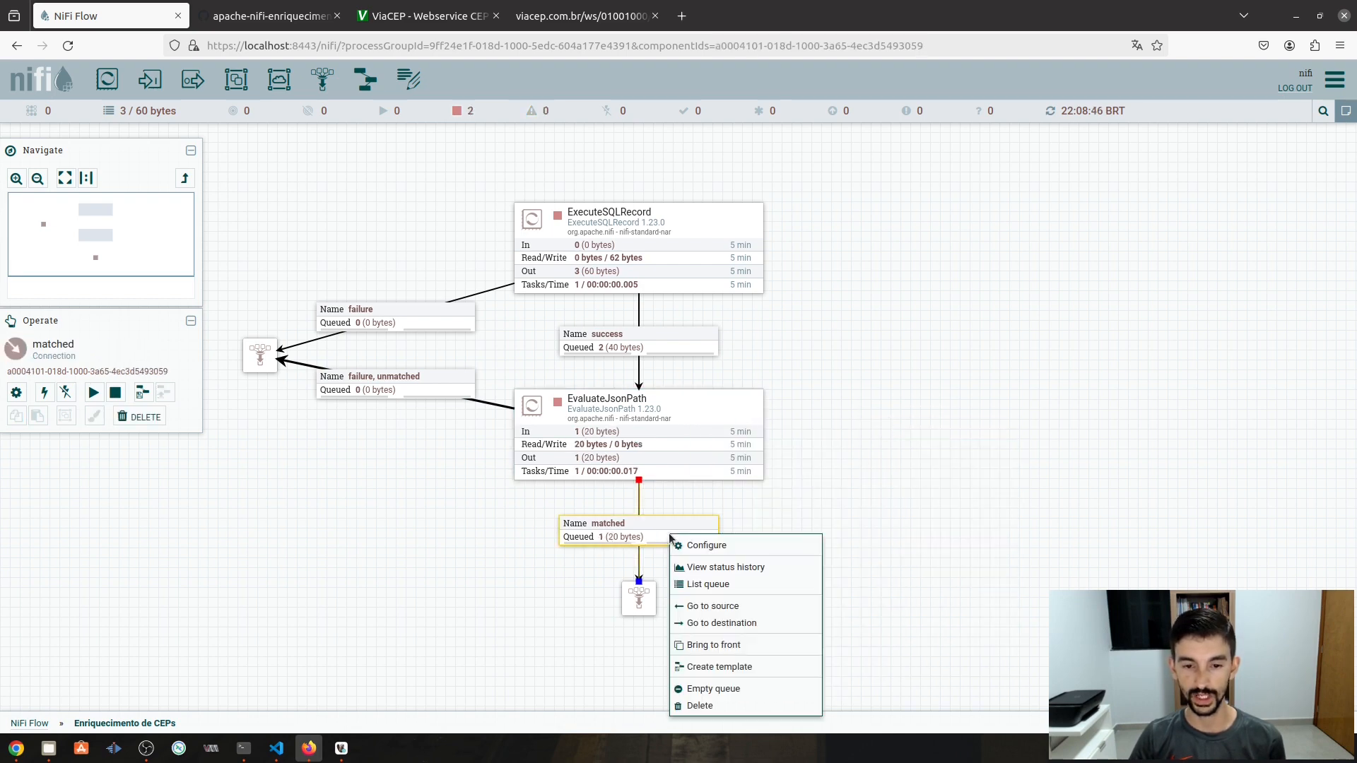
{"action": "left_click", "coordinate": [705, 585]}
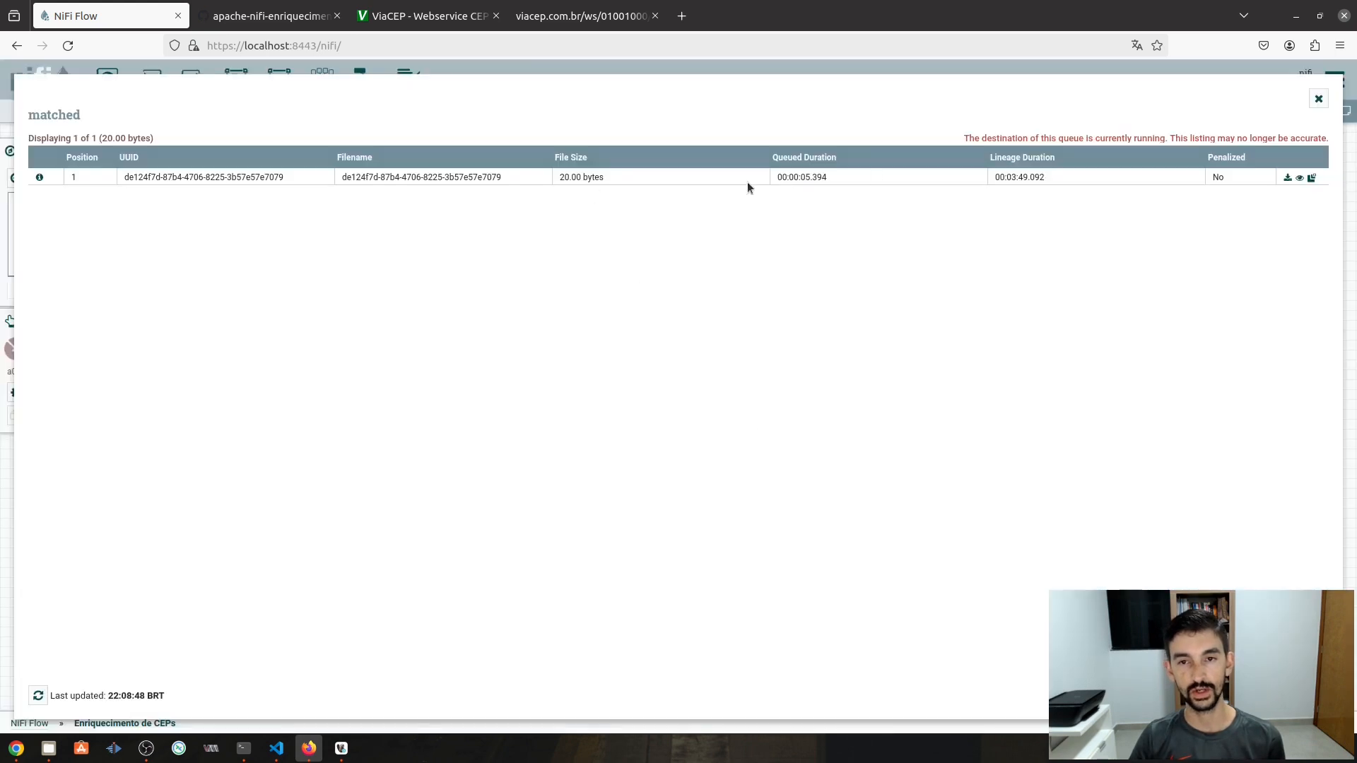
{"action": "left_click", "coordinate": [40, 178]}
{"action": "left_click", "coordinate": [532, 273]}
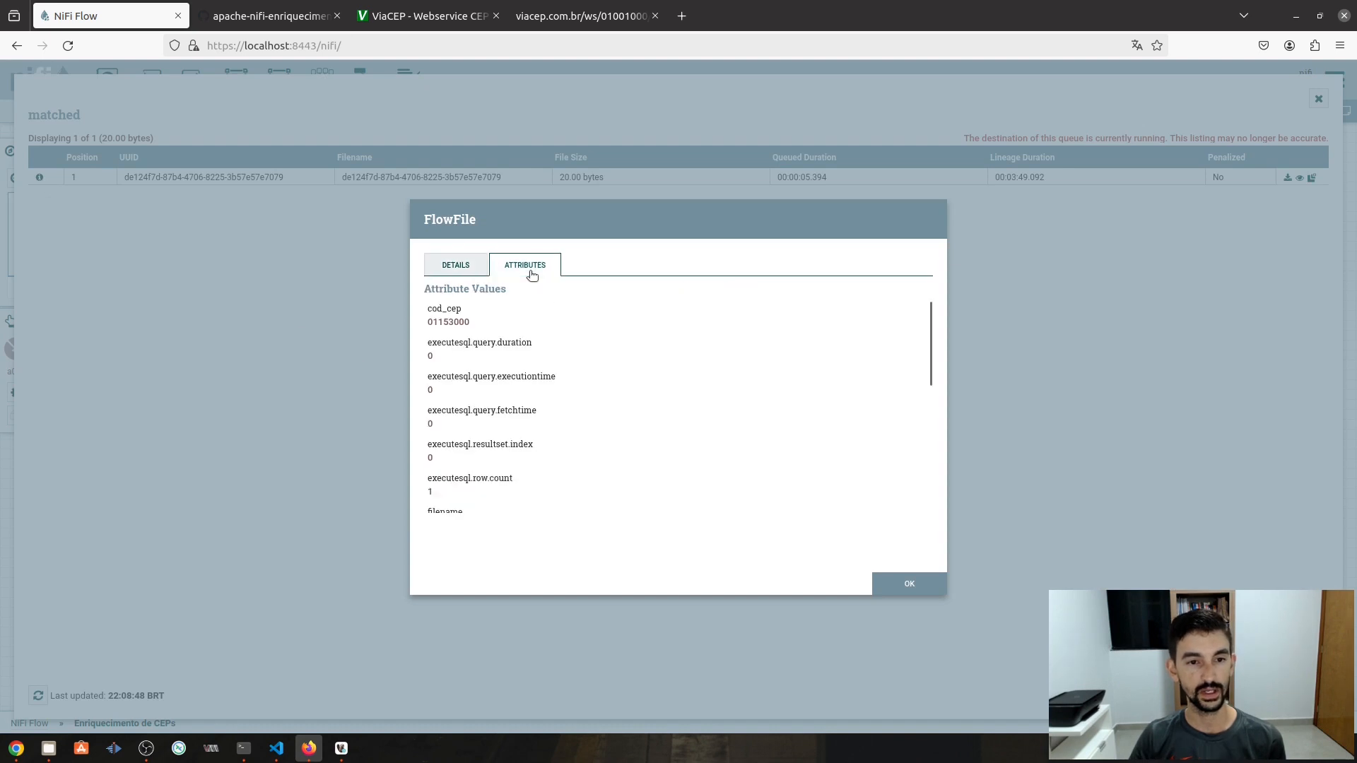
{"action": "left_click_drag", "start_coordinate": [427, 311], "coordinate": [469, 312]}
{"action": "double_click", "coordinate": [439, 319]}
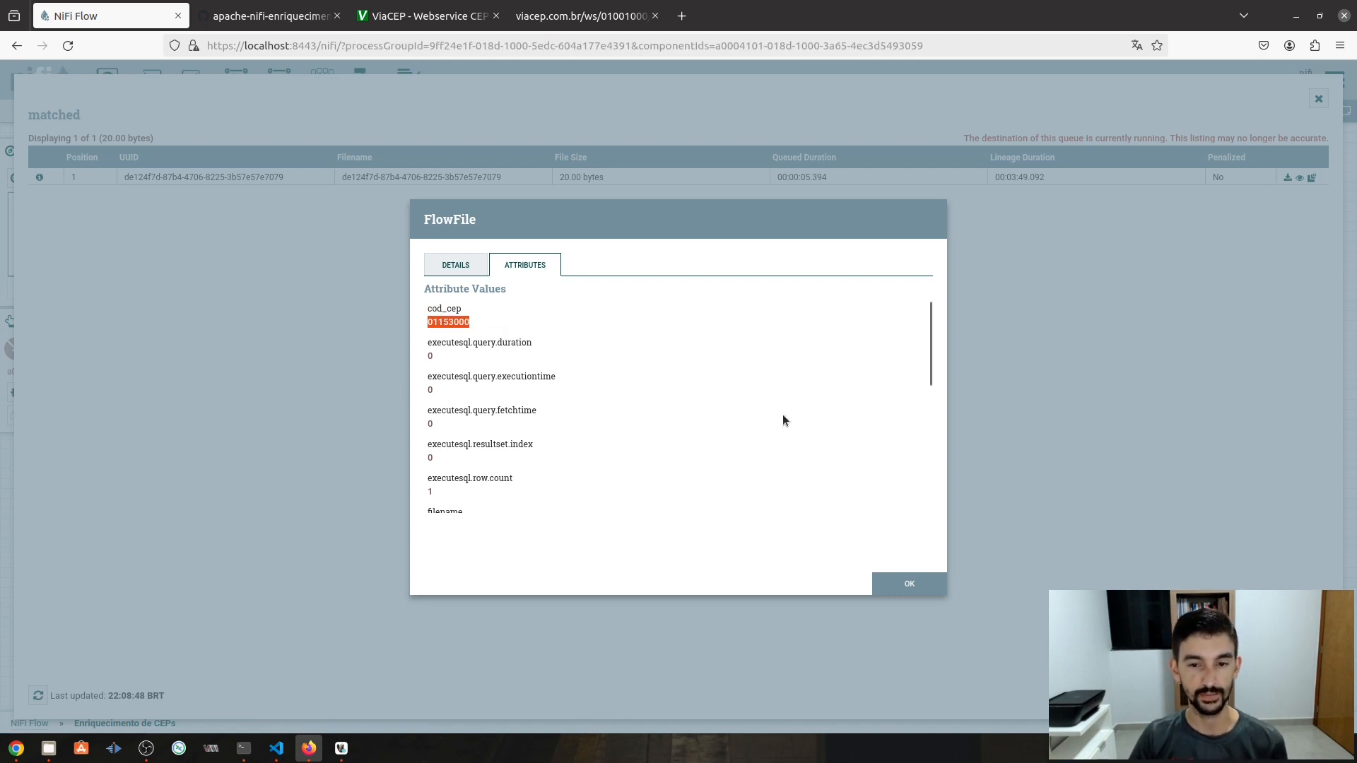
{"action": "left_click", "coordinate": [906, 586]}
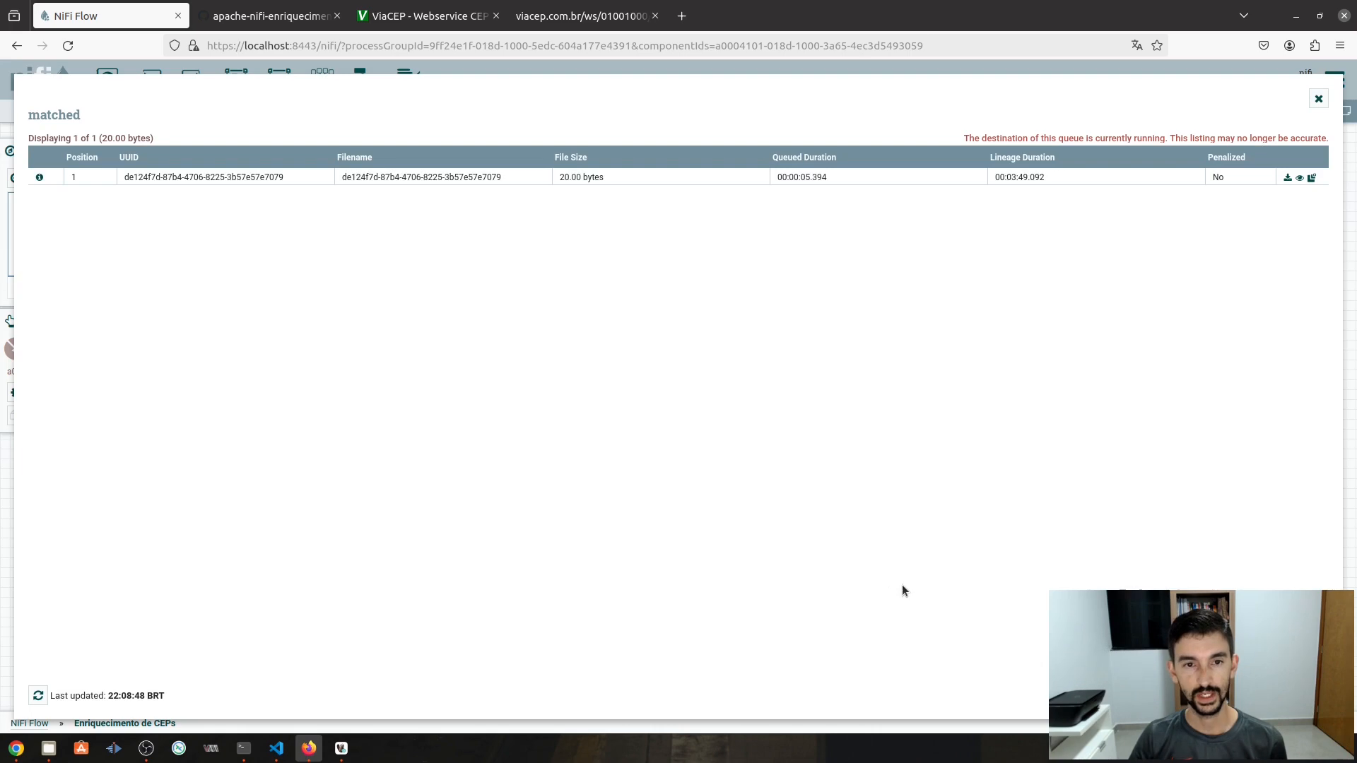
{"action": "left_click", "coordinate": [1318, 98]}
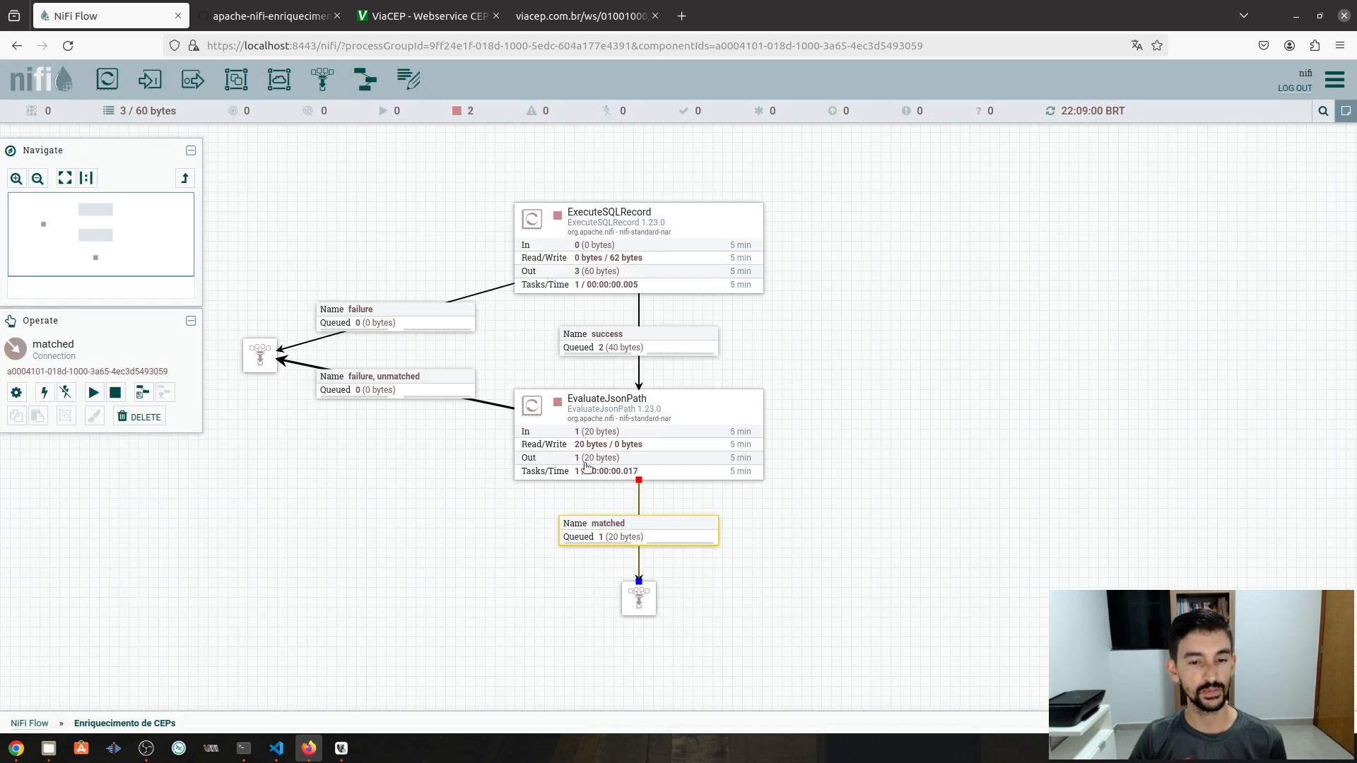
- Scroll the ViaCEP page to Formatos de Retorno and highlight the JSON example fields from cep to siafi
{"action": "left_click", "coordinate": [408, 19]}
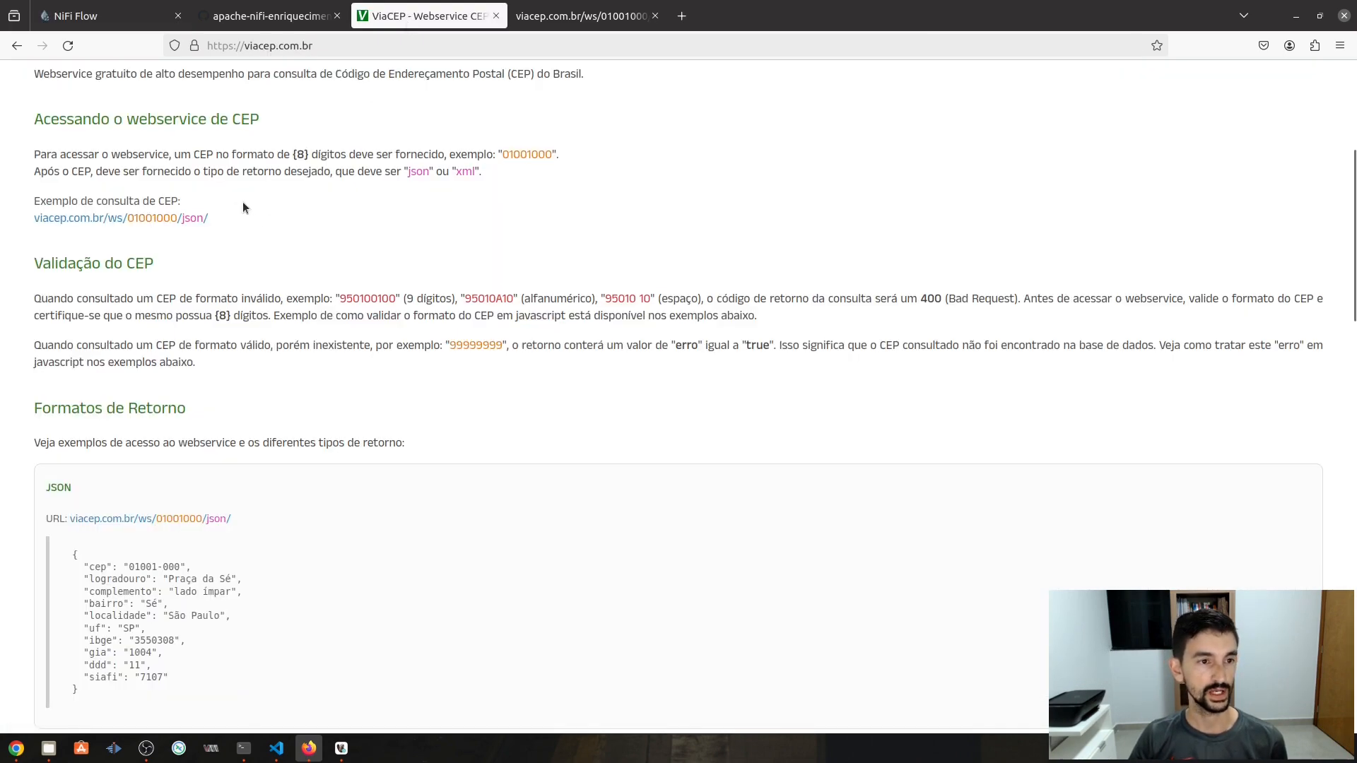
{"action": "scroll", "coordinate": [243, 203], "scroll_direction": "up", "scroll_amount": 5}
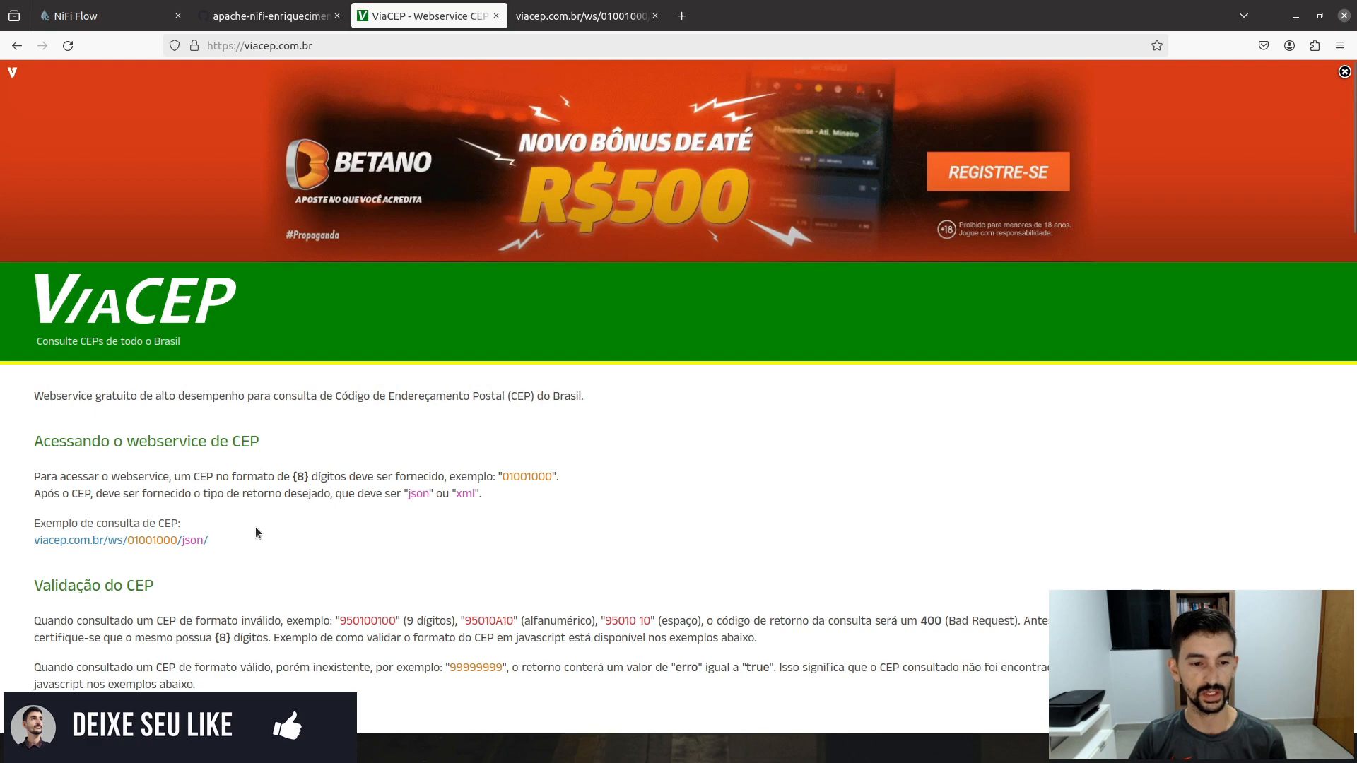
{"action": "scroll", "coordinate": [255, 527], "scroll_direction": "down", "scroll_amount": 2}
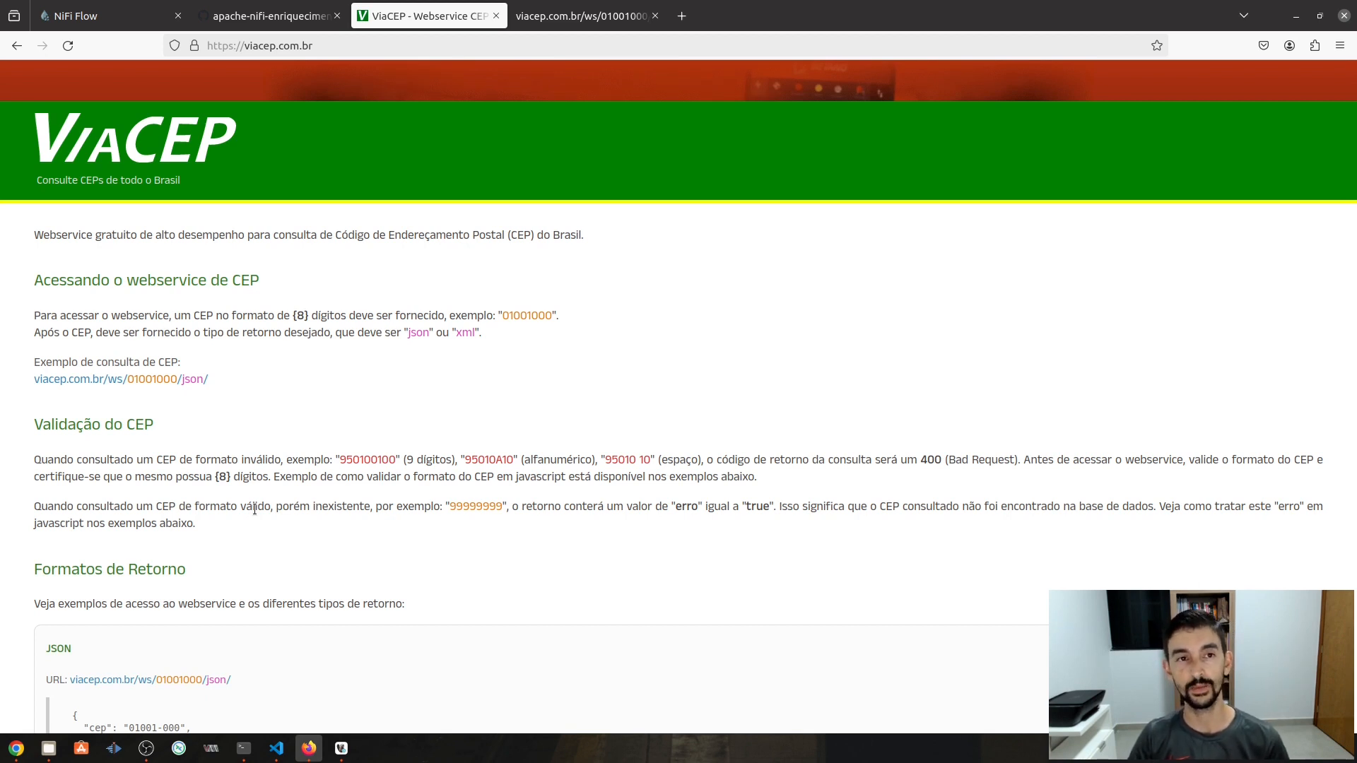
{"action": "scroll", "coordinate": [204, 391], "scroll_direction": "down", "scroll_amount": 4}
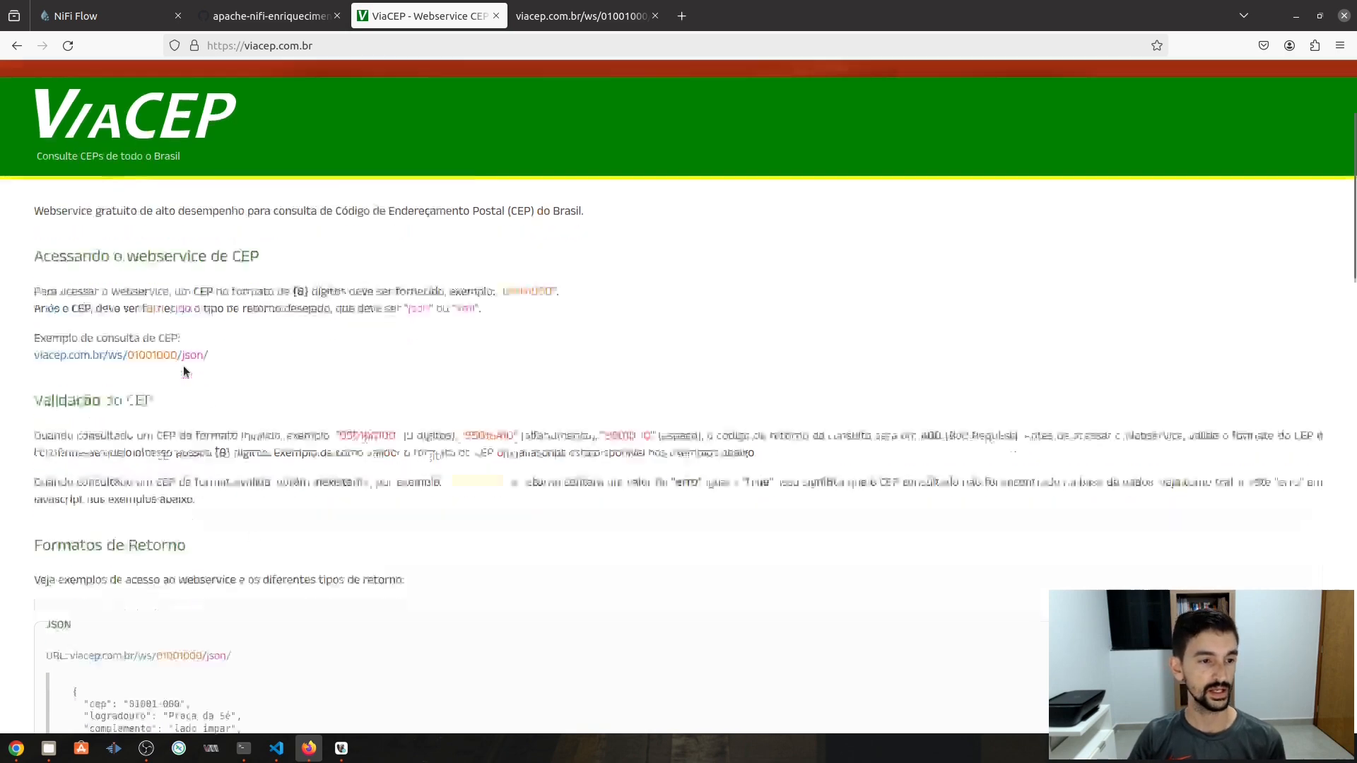
{"action": "scroll", "coordinate": [124, 513], "scroll_direction": "down", "scroll_amount": 12}
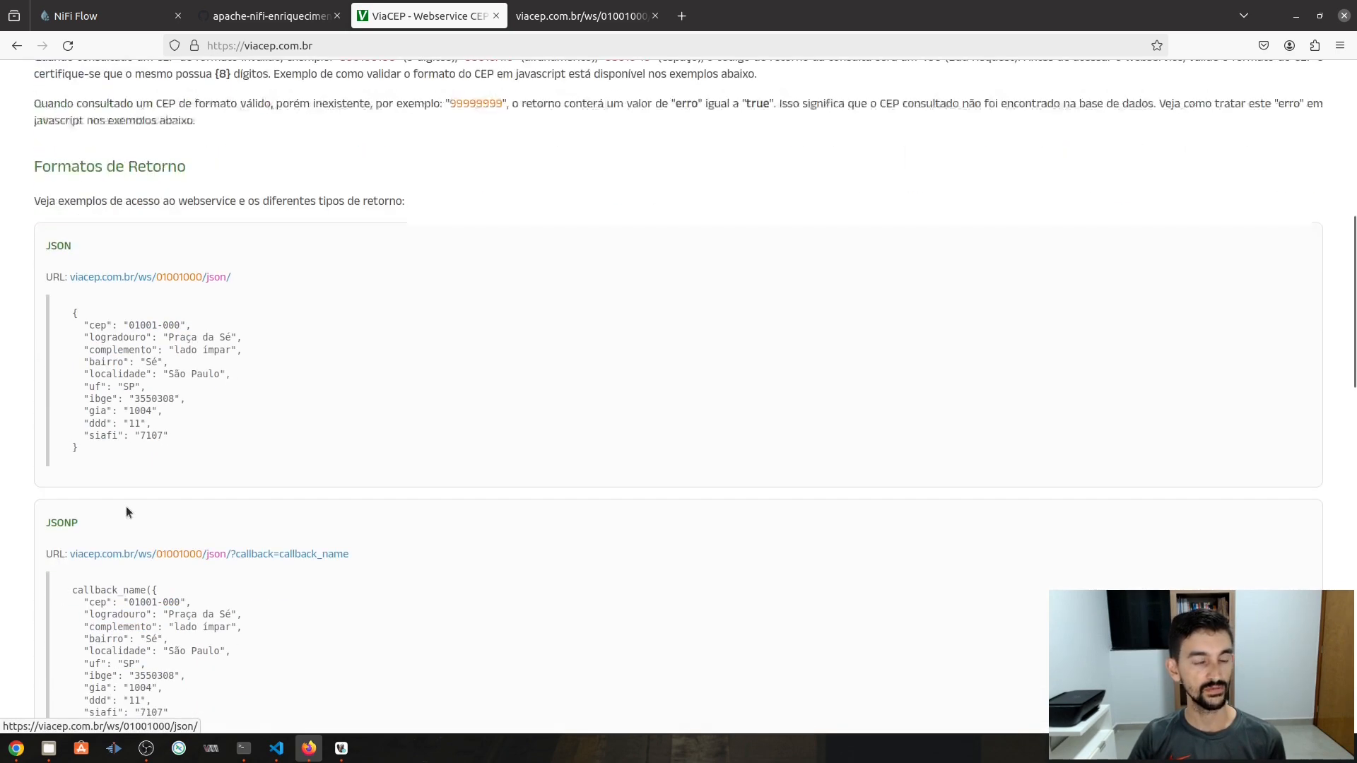
{"action": "scroll", "coordinate": [170, 393], "scroll_direction": "down", "scroll_amount": 6}
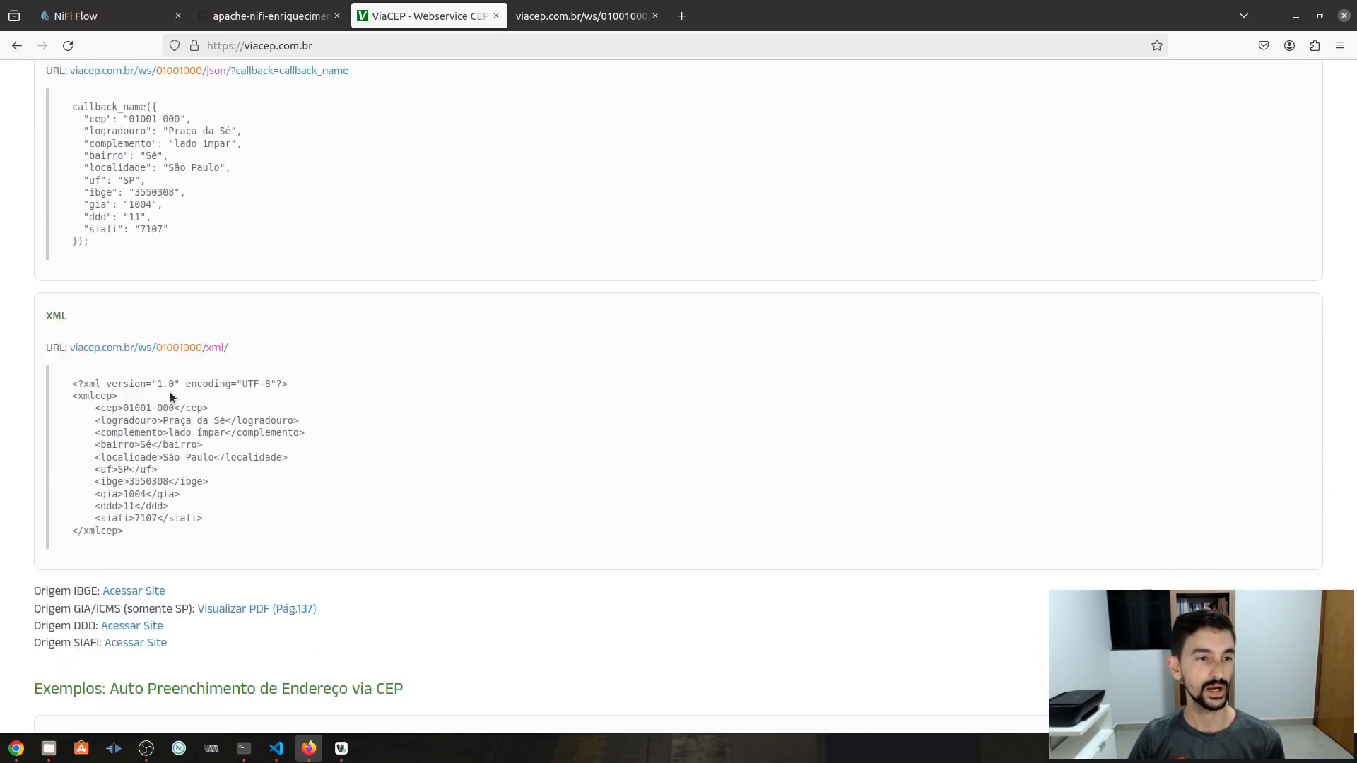
{"action": "scroll", "coordinate": [170, 393], "scroll_direction": "up", "scroll_amount": 10}
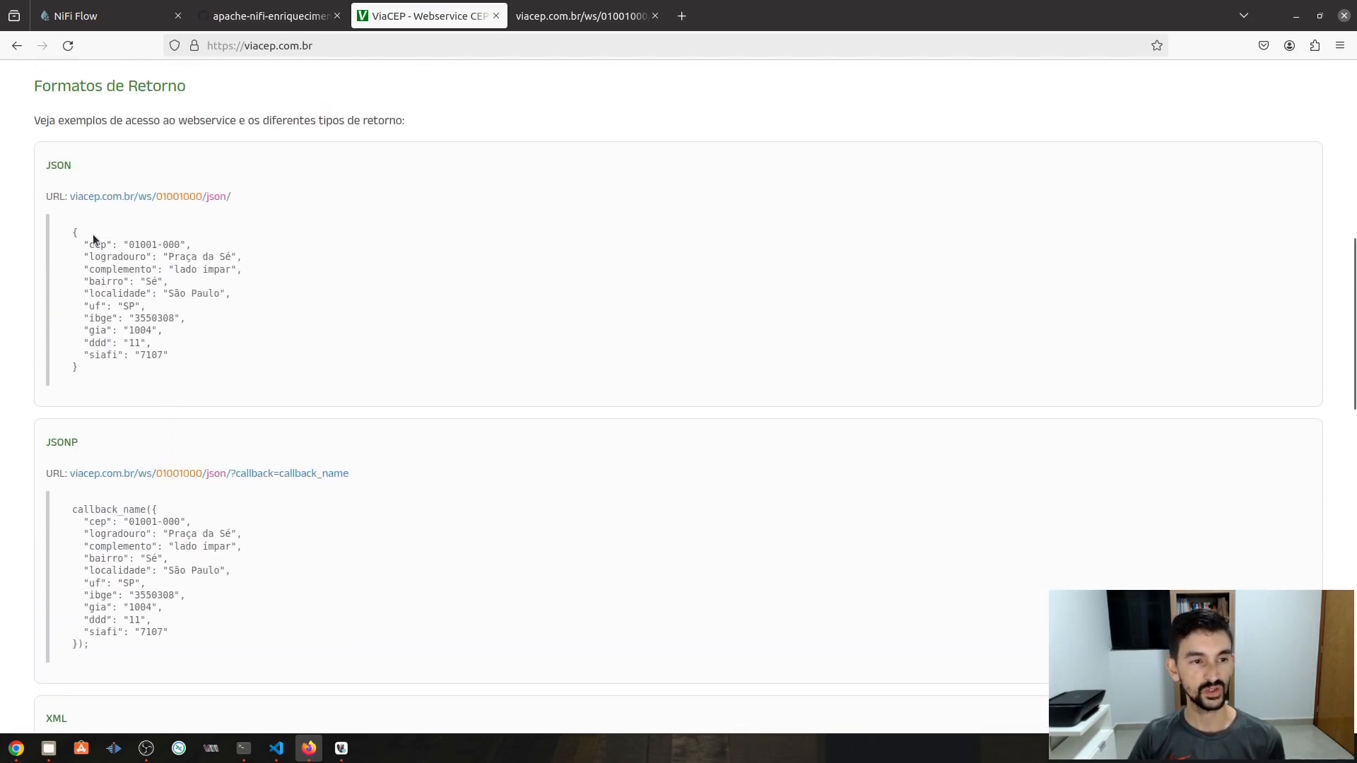
{"action": "left_click_drag", "start_coordinate": [79, 242], "coordinate": [188, 365]}
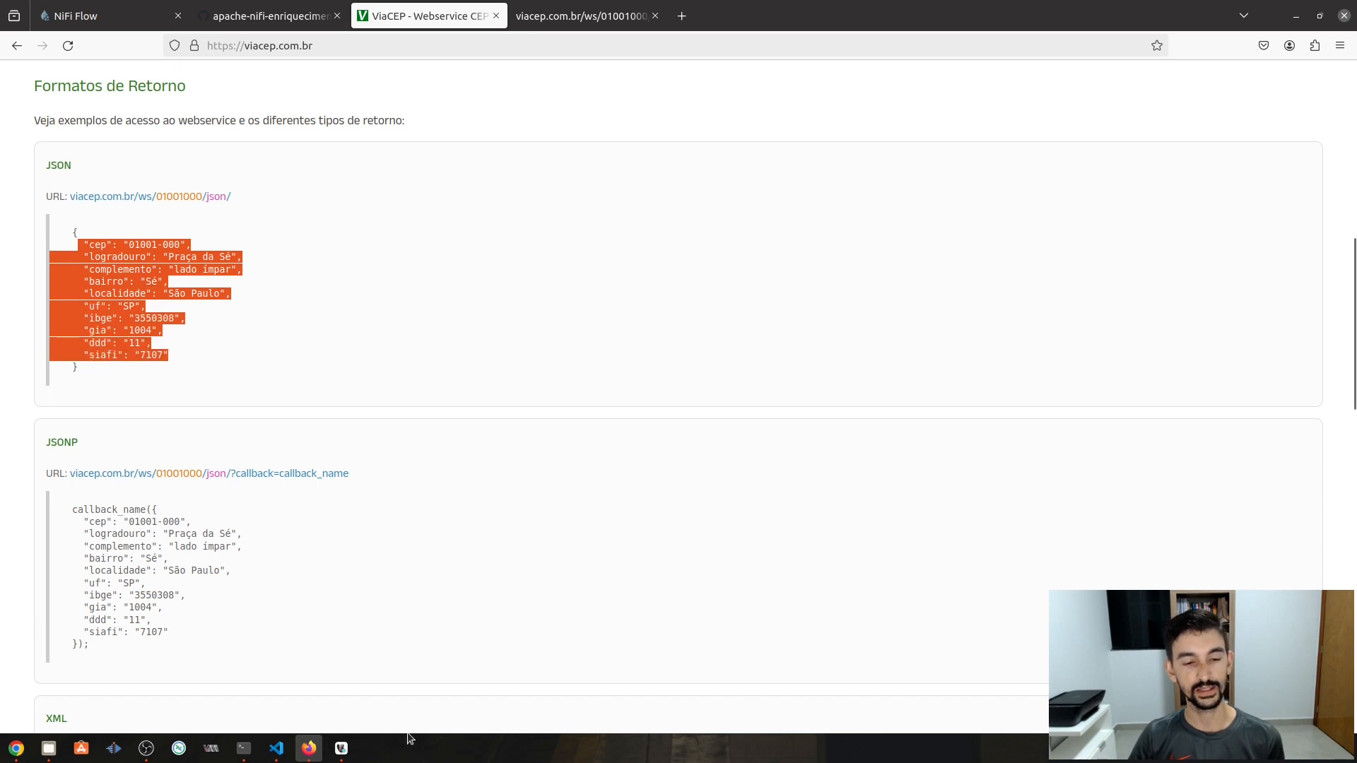
- Run select * from nifi_db.ceps_completos in DBeaver to show it is empty, then return to ViaCEP
{"action": "left_click", "coordinate": [342, 749]}
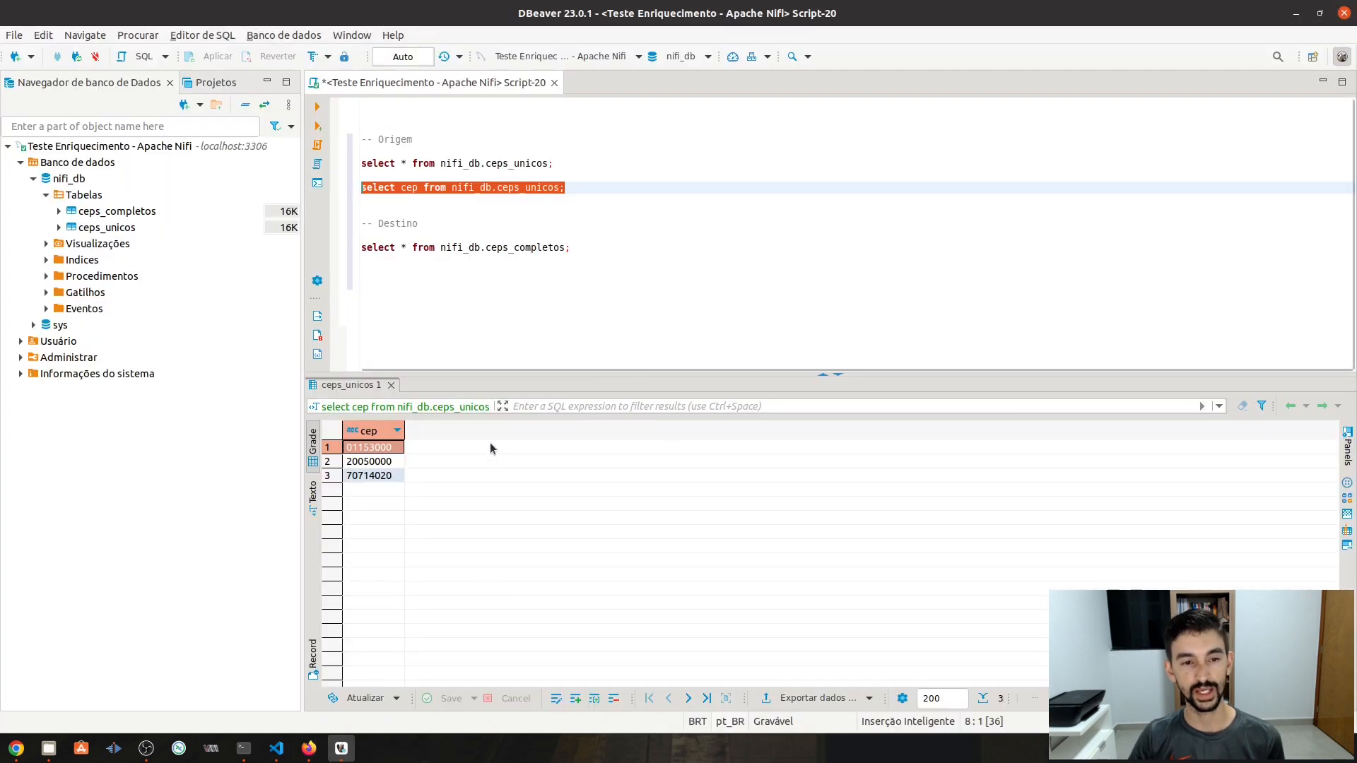
{"action": "left_click", "coordinate": [578, 253]}
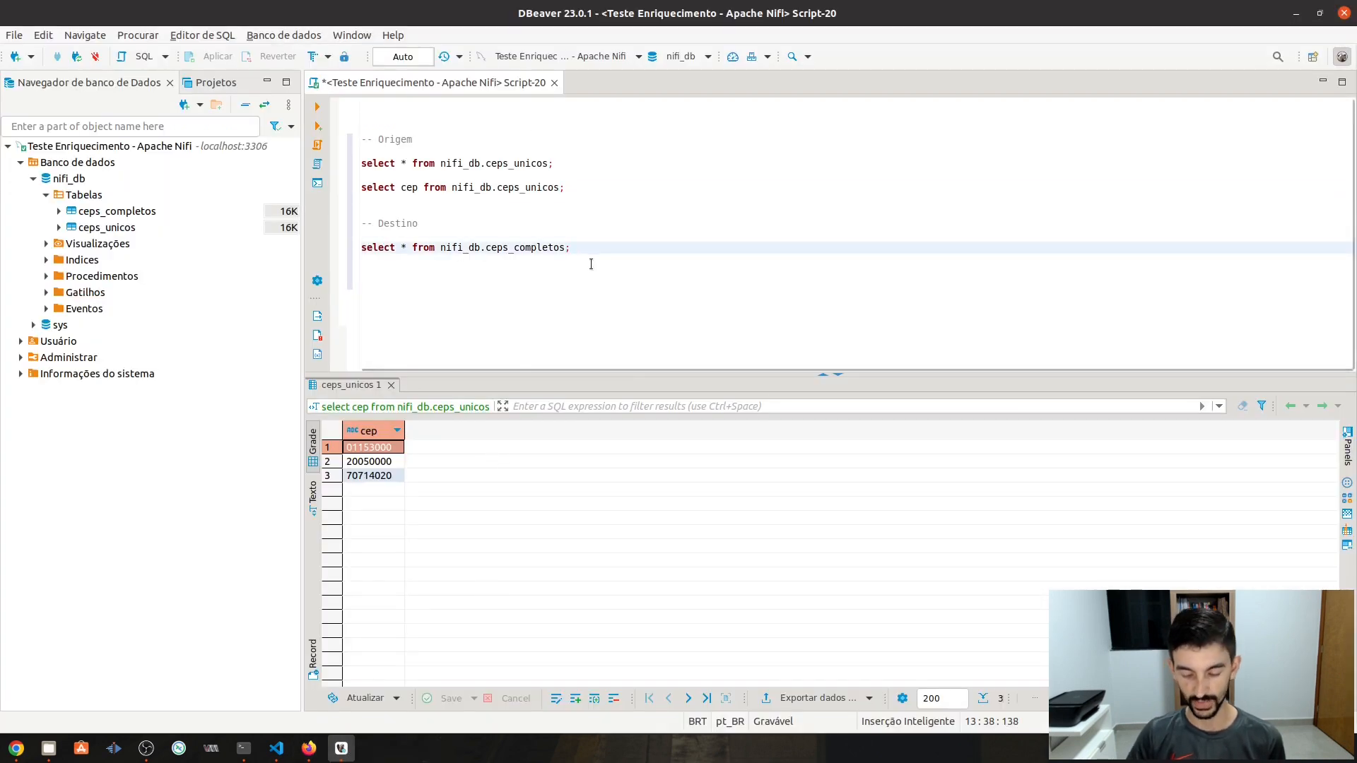
{"action": "key", "text": "ctrl+Return"}
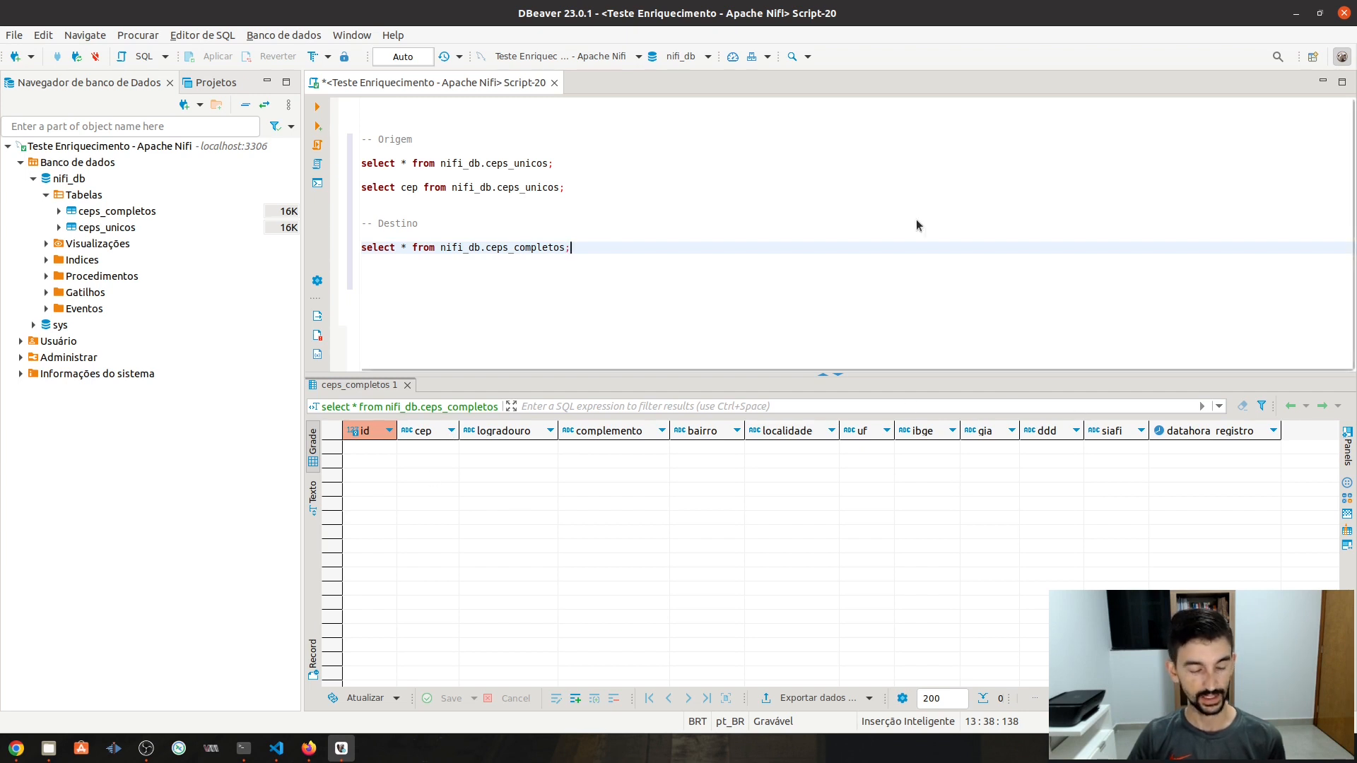
{"action": "key", "text": "alt+Tab"}
{"action": "left_click", "coordinate": [277, 361]}
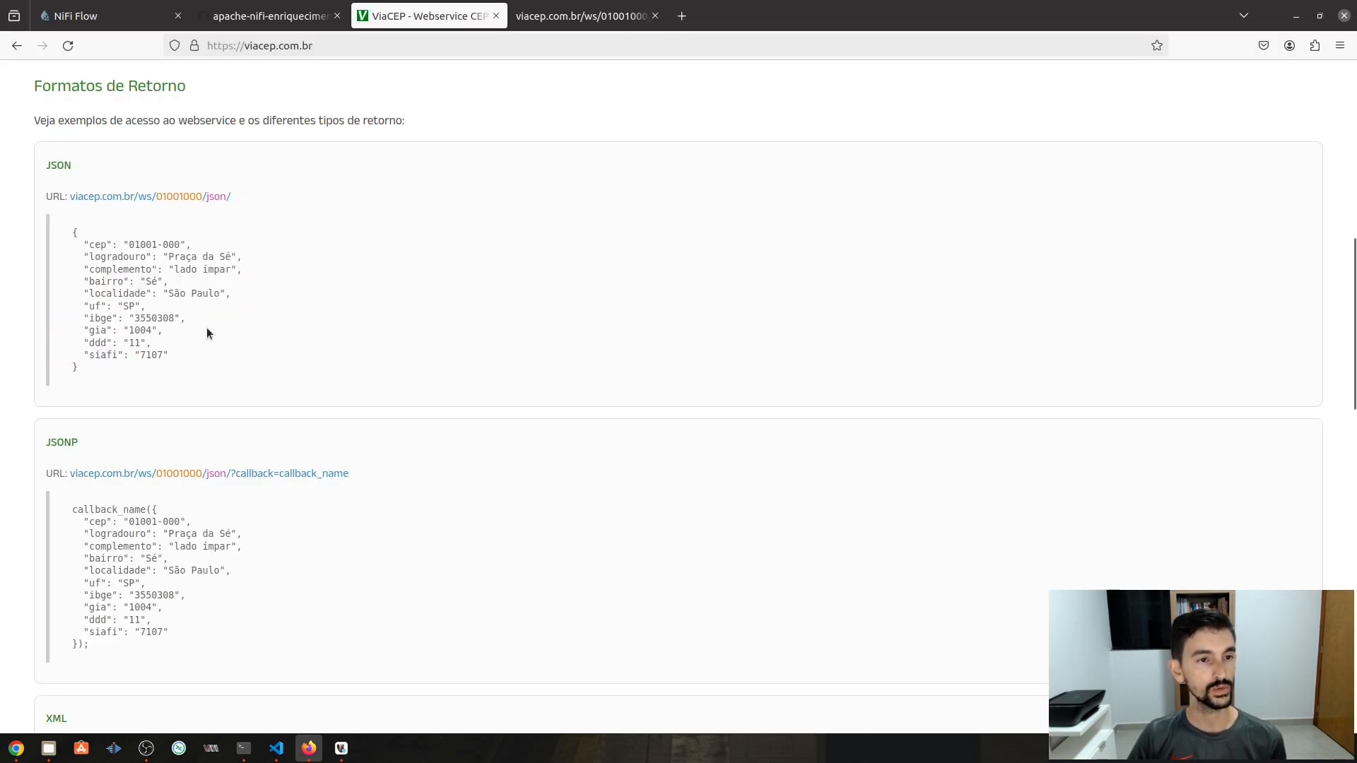
- Copy the example JSON request URL for 01001000 and load it in a new tab, closing the old one
{"action": "right_click", "coordinate": [190, 200]}
{"action": "key", "text": "Escape"}
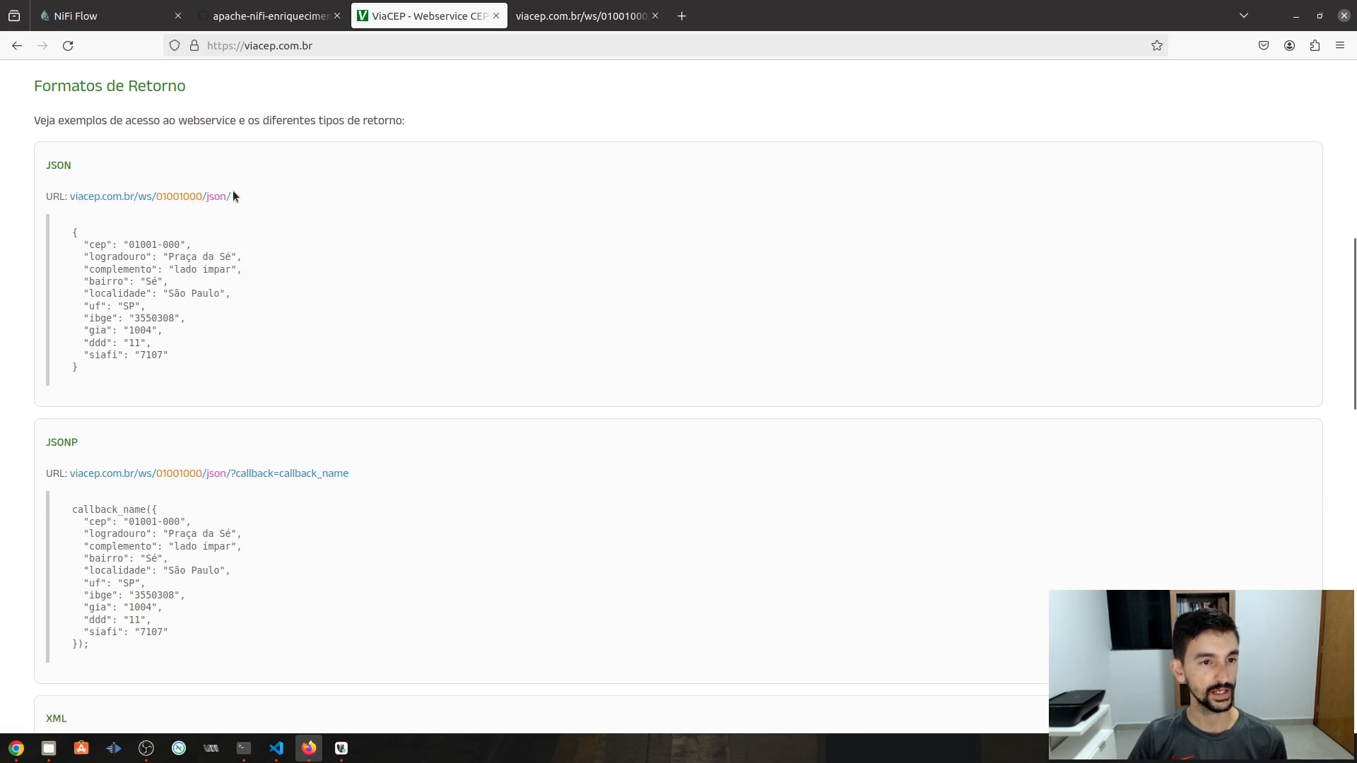
{"action": "left_click_drag", "start_coordinate": [233, 198], "coordinate": [75, 203]}
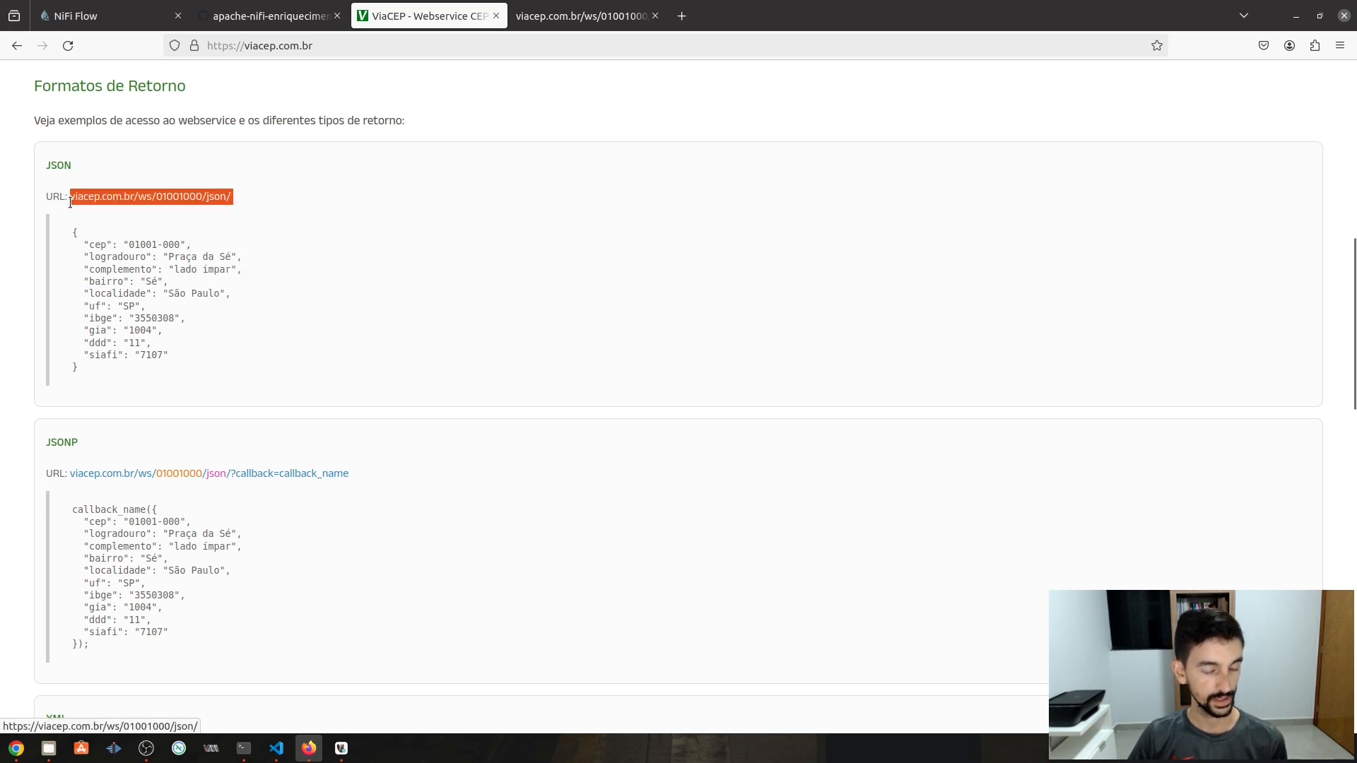
{"action": "left_click", "coordinate": [654, 16]}
{"action": "left_click", "coordinate": [523, 16]}
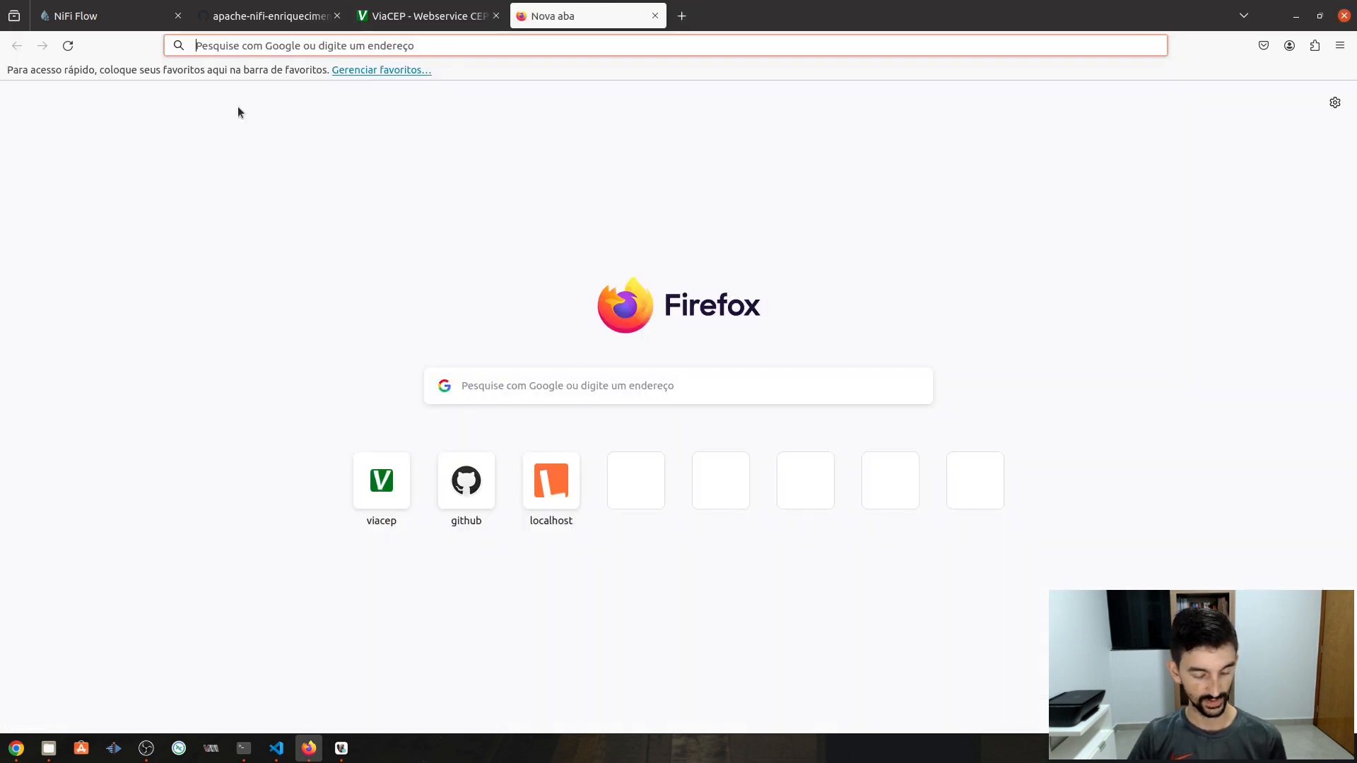
{"action": "type", "text": "viacep.com.br/ws/01001000/json/"}
{"action": "key", "text": "Return"}
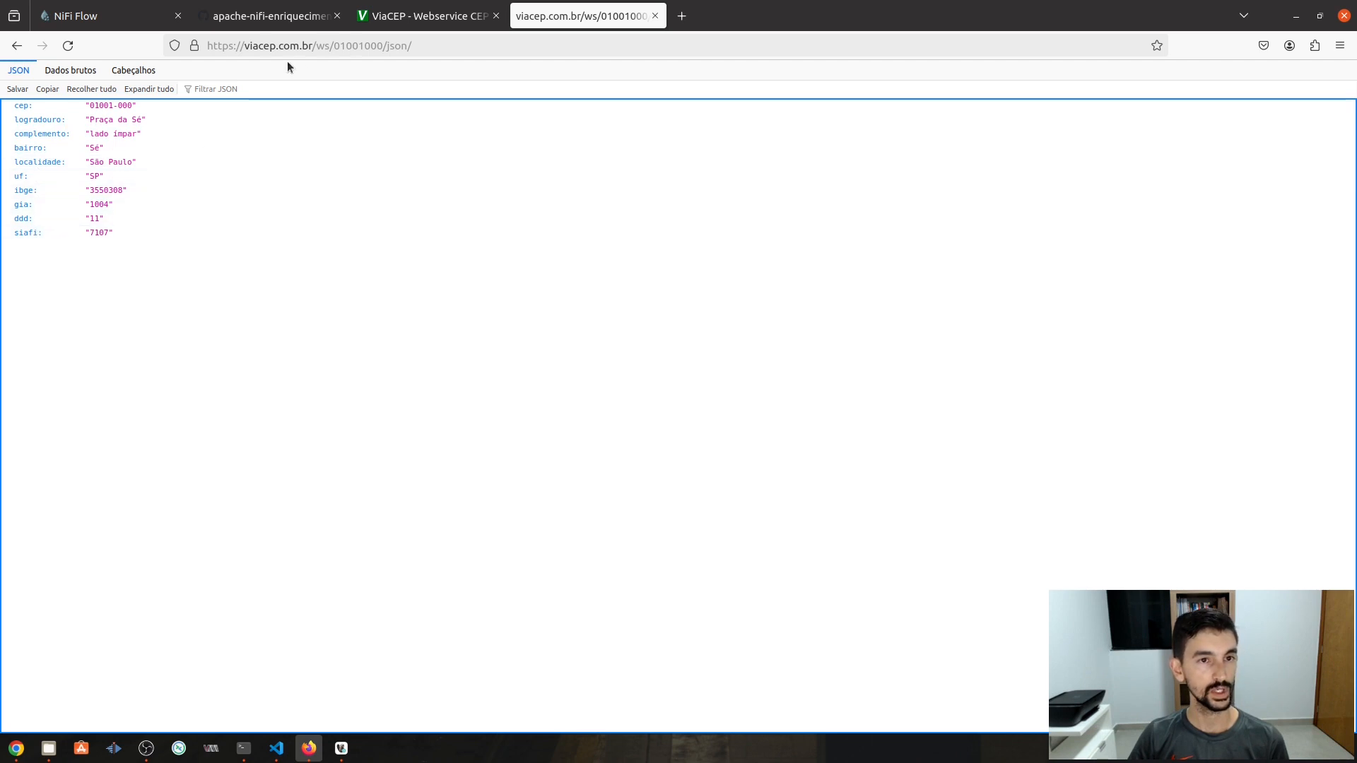
- Select the ViaCEP request URL, then return to the NiFi flow with the matched funnel in view
{"action": "left_click", "coordinate": [414, 48]}
{"action": "left_click_drag", "start_coordinate": [414, 47], "coordinate": [207, 46]}
{"action": "key", "text": "ctrl+c"}
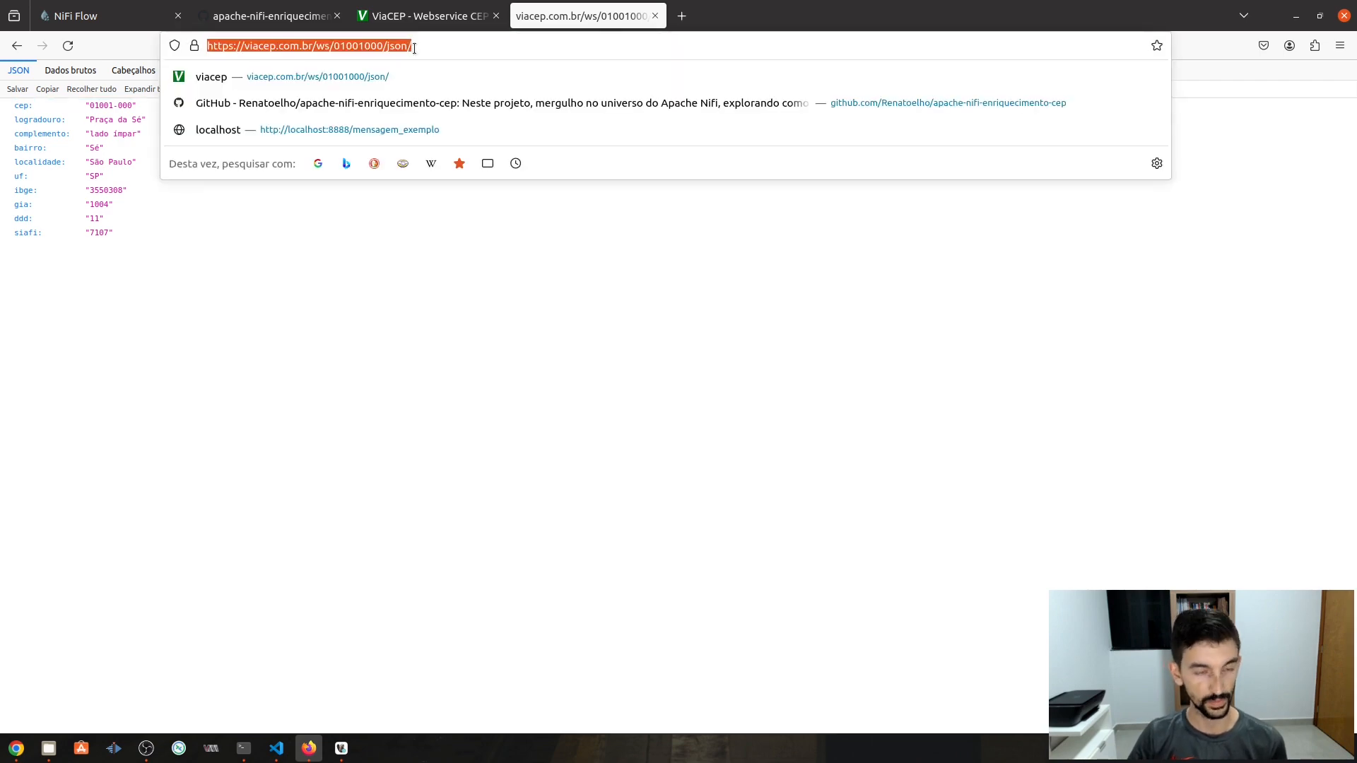
{"action": "left_click", "coordinate": [69, 15]}
{"action": "left_click_drag", "start_coordinate": [797, 468], "coordinate": [827, 385]}
{"action": "mouse_move", "coordinate": [605, 392]}
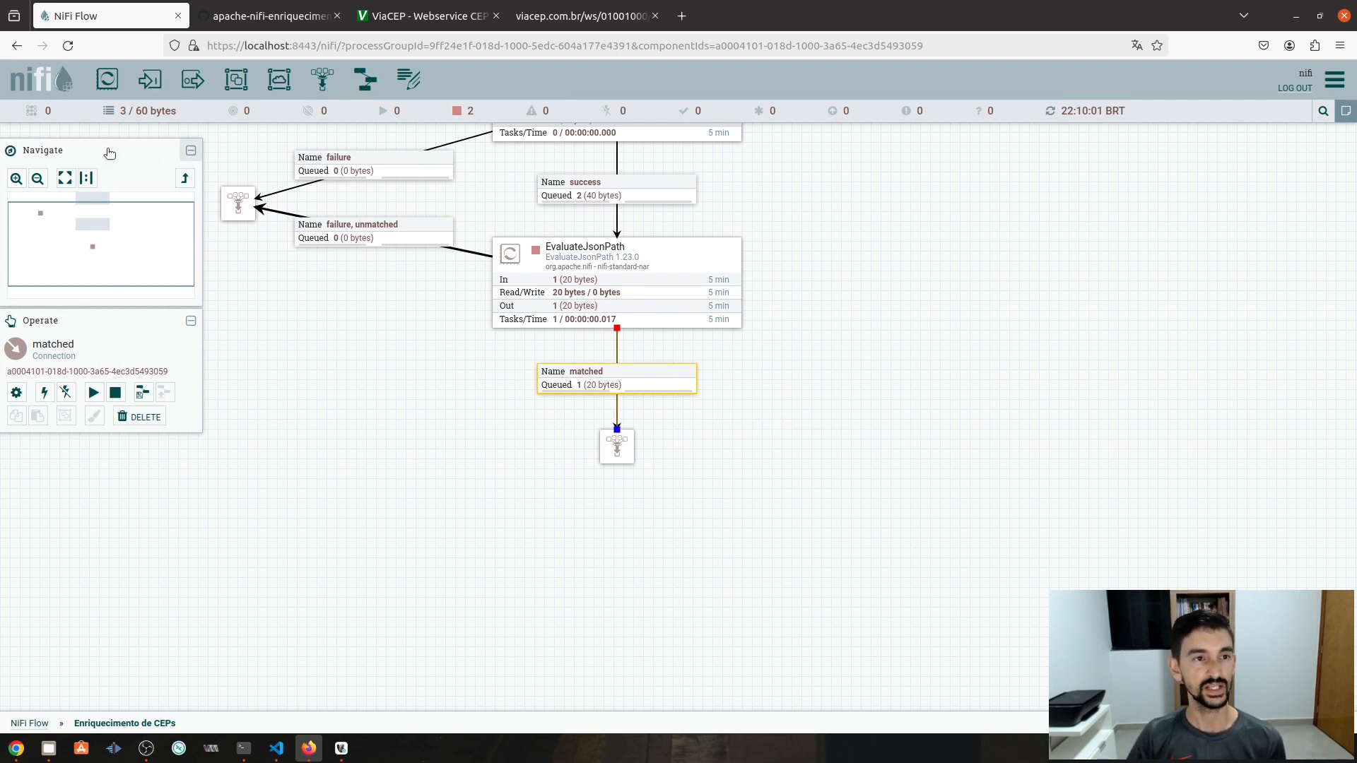
- Add an InvokeHTTP processor to the canvas by filtering for 'invo'
{"action": "left_click_drag", "start_coordinate": [101, 83], "coordinate": [834, 406]}
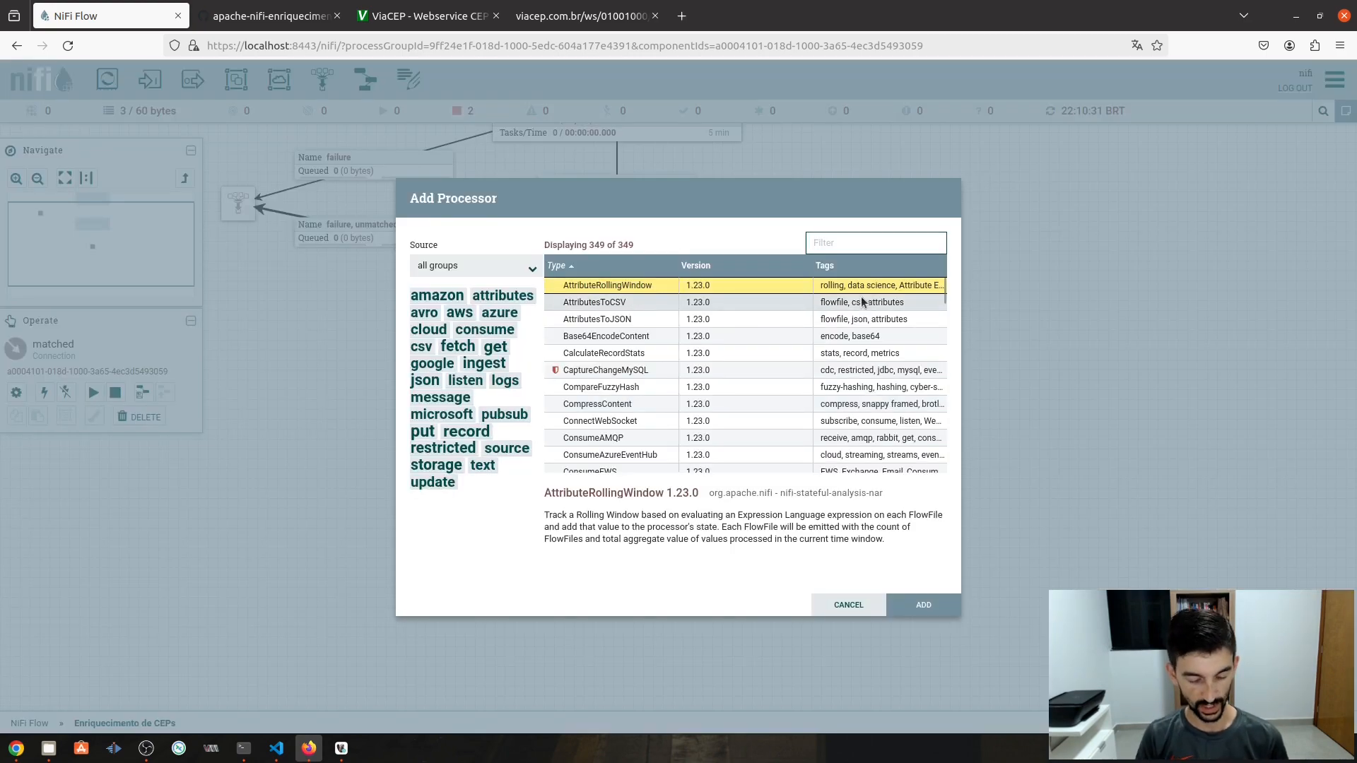
{"action": "scroll", "coordinate": [862, 303], "scroll_direction": "down", "scroll_amount": 2}
{"action": "type", "text": "invo"}
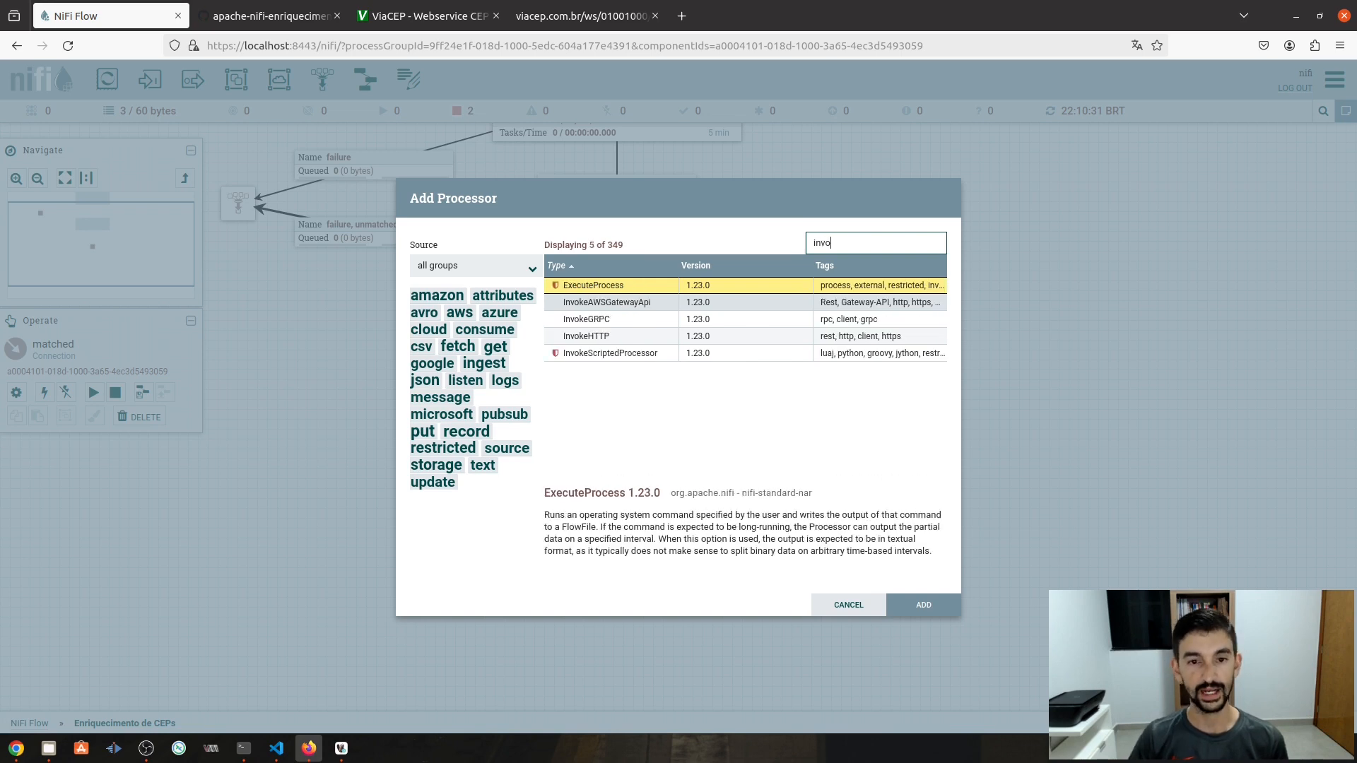
{"action": "double_click", "coordinate": [581, 336]}
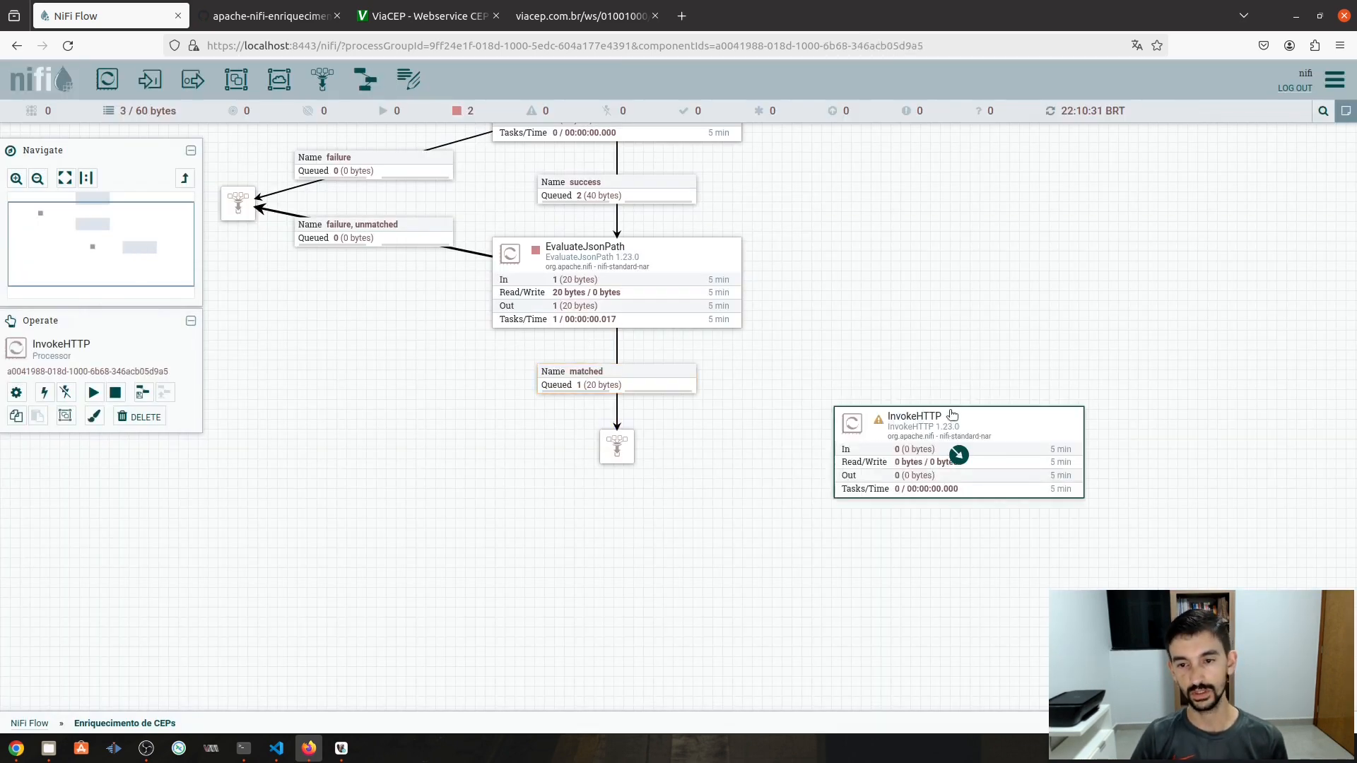
- Reroute EvaluateJsonPath's matched connection from the funnel into InvokeHTTP and move the funnel aside
{"action": "left_click_drag", "start_coordinate": [608, 448], "coordinate": [623, 412]}
{"action": "left_click", "coordinate": [450, 429]}
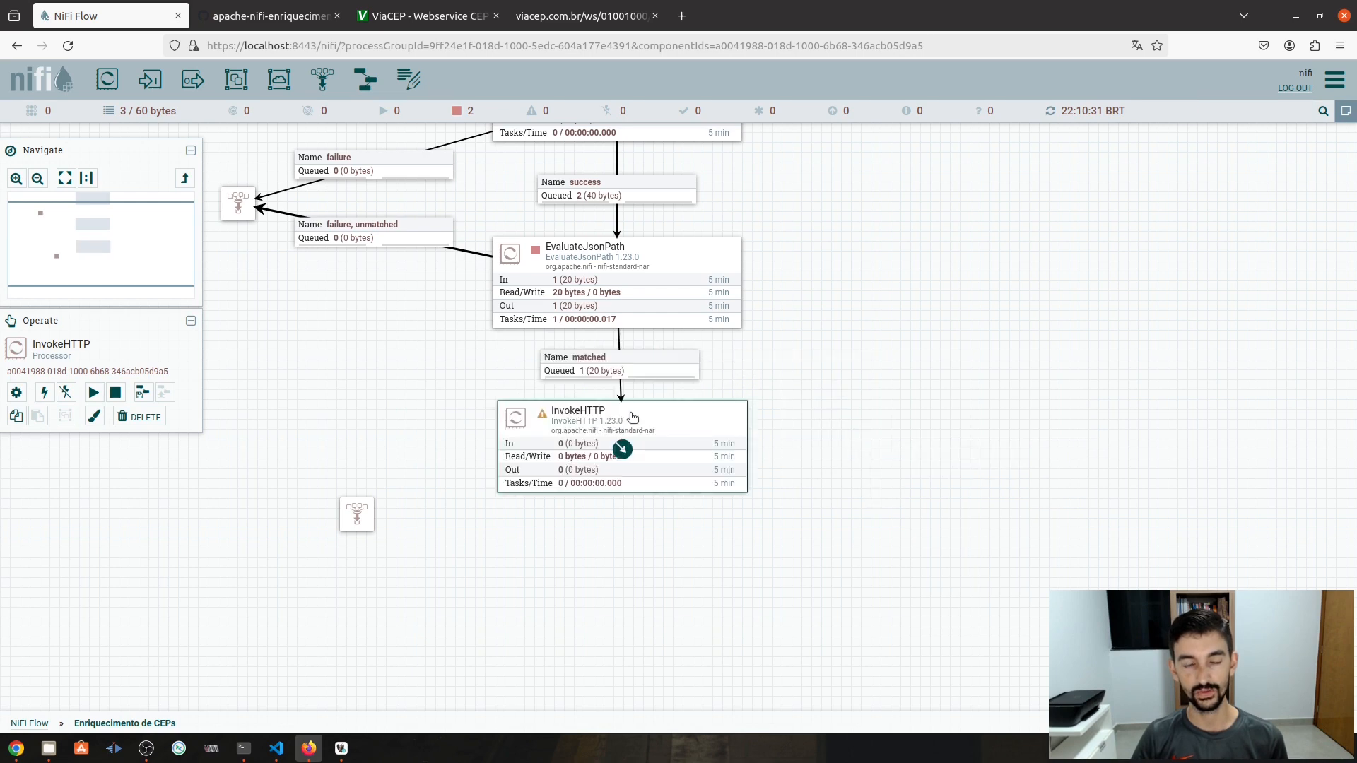
{"action": "left_click_drag", "start_coordinate": [712, 584], "coordinate": [708, 499]}
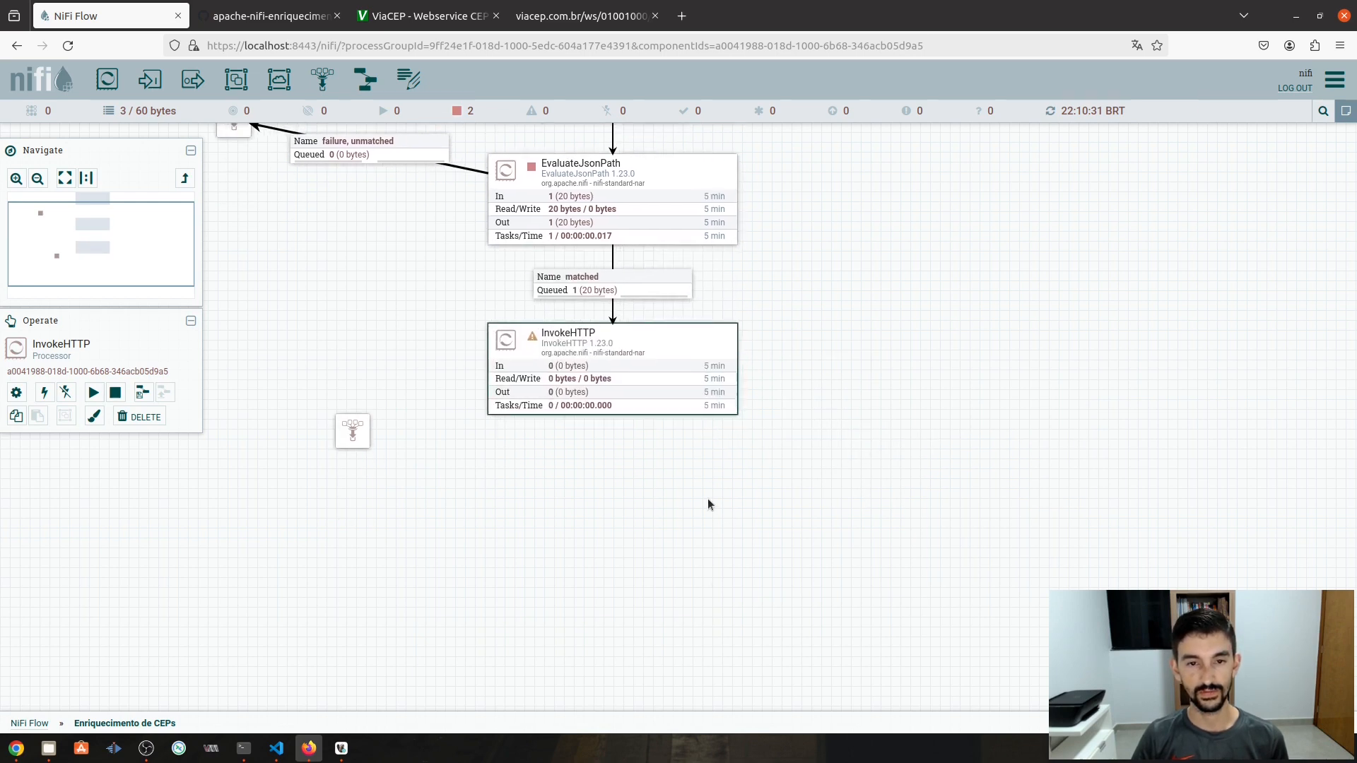
{"action": "left_click_drag", "start_coordinate": [367, 424], "coordinate": [617, 514]}
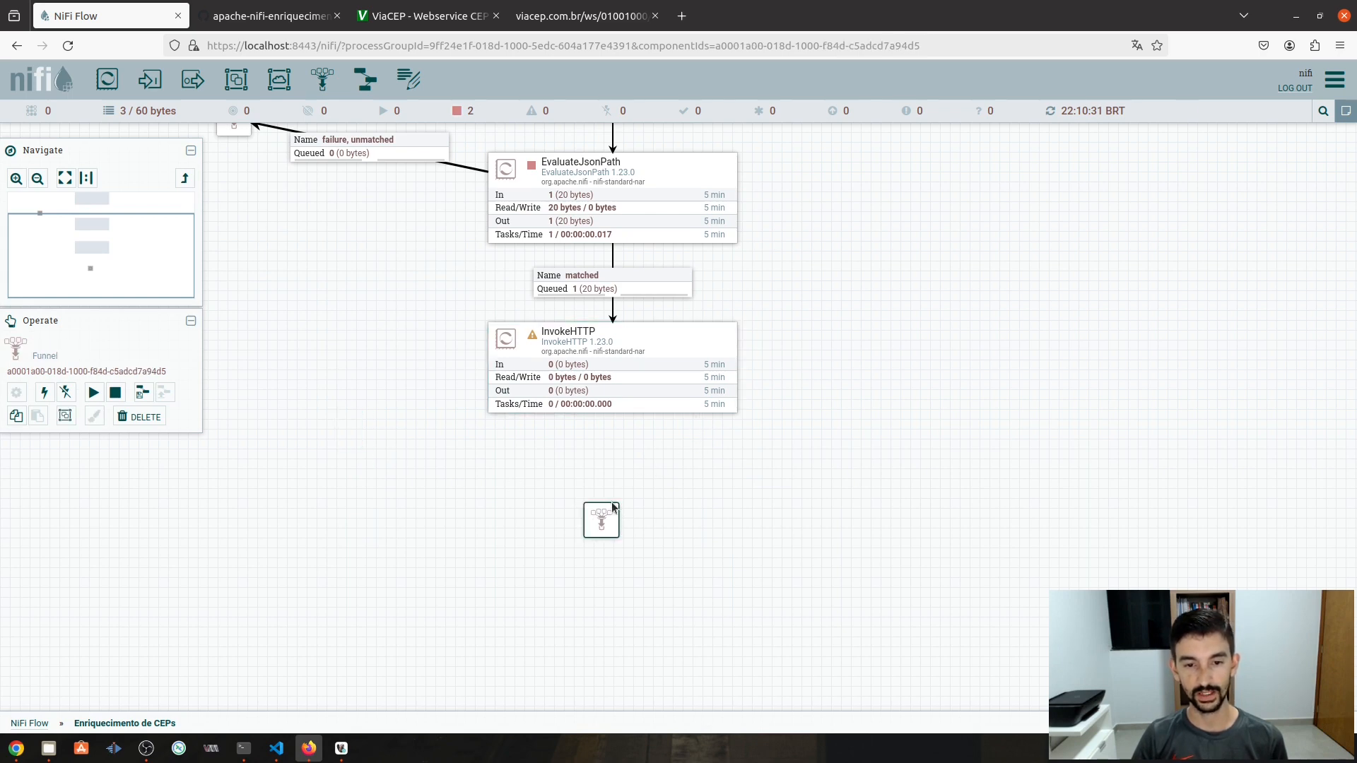
- Line the spare funnel up directly under the InvokeHTTP processor
{"action": "mouse_move", "coordinate": [616, 511]}
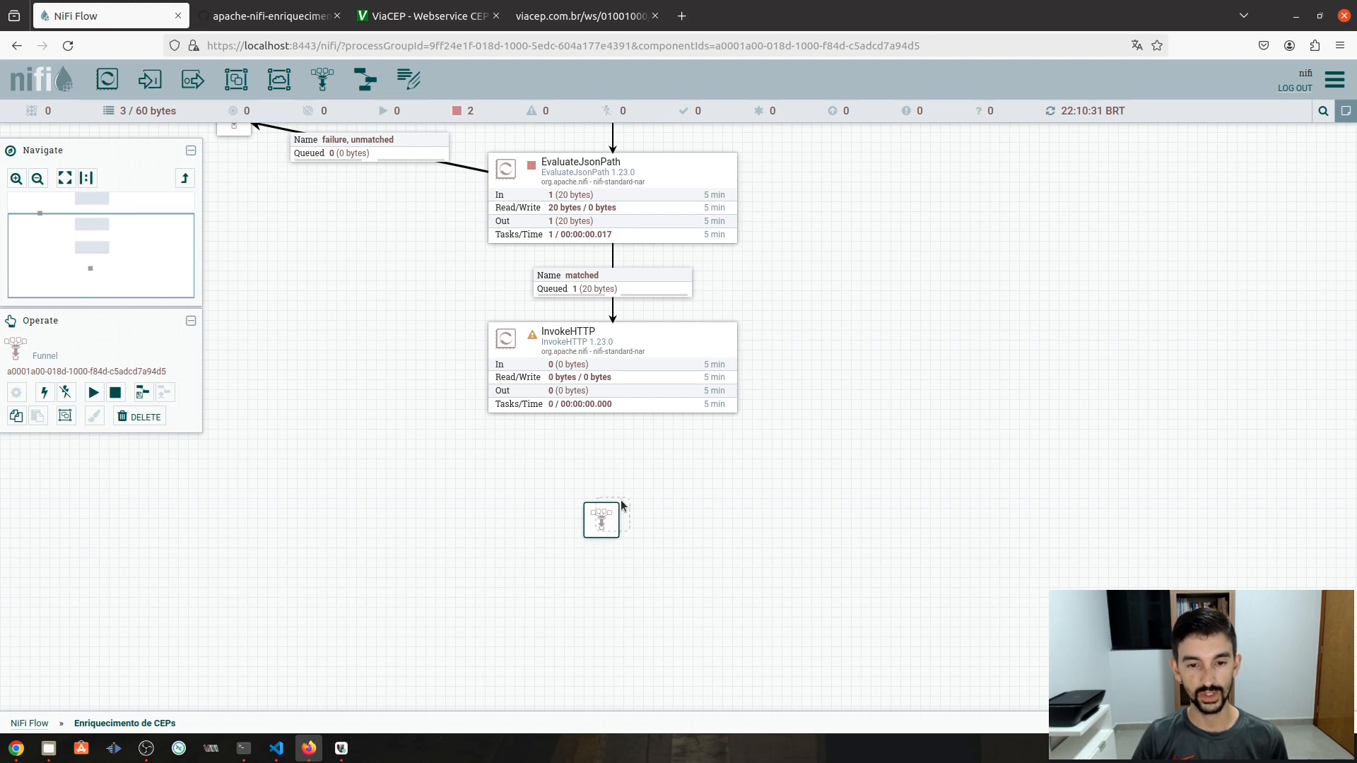
{"action": "left_click_drag", "start_coordinate": [612, 506], "coordinate": [623, 501]}
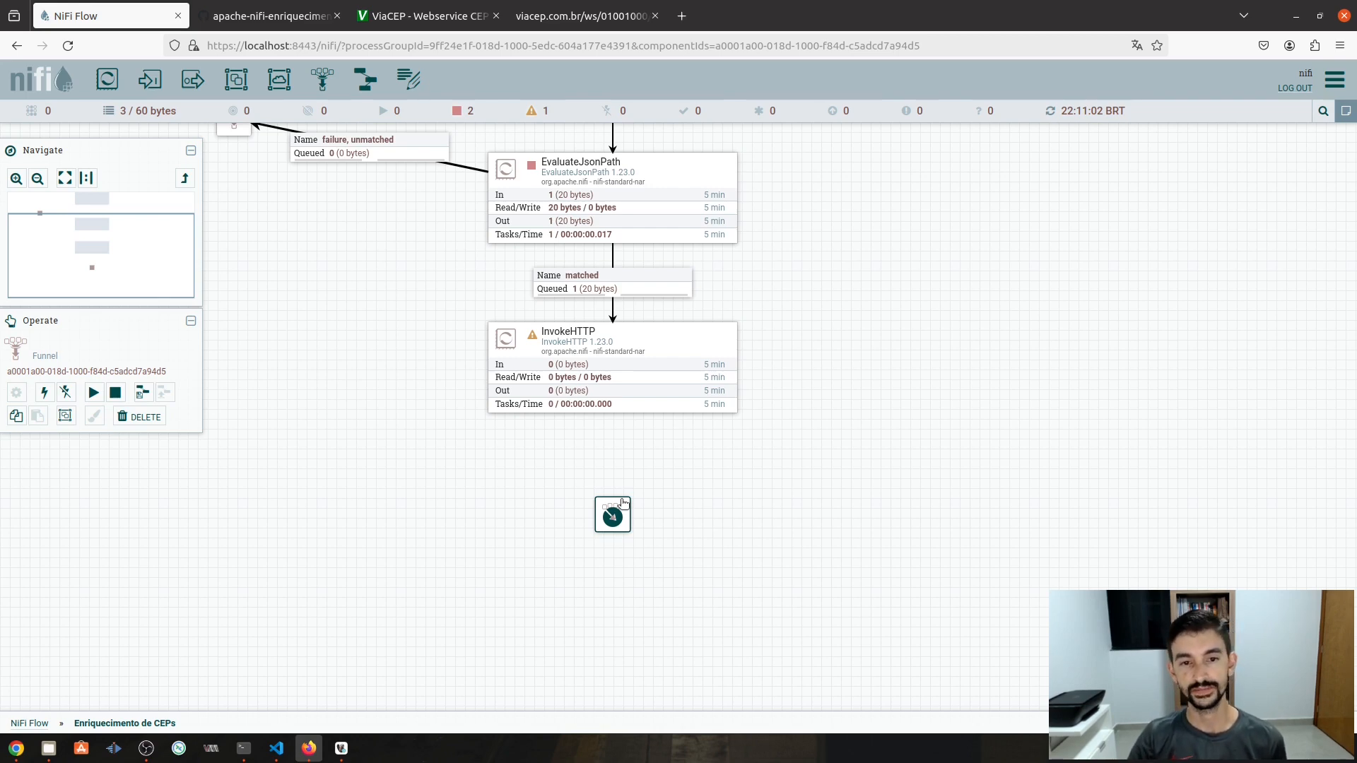
{"action": "double_click", "coordinate": [646, 362]}
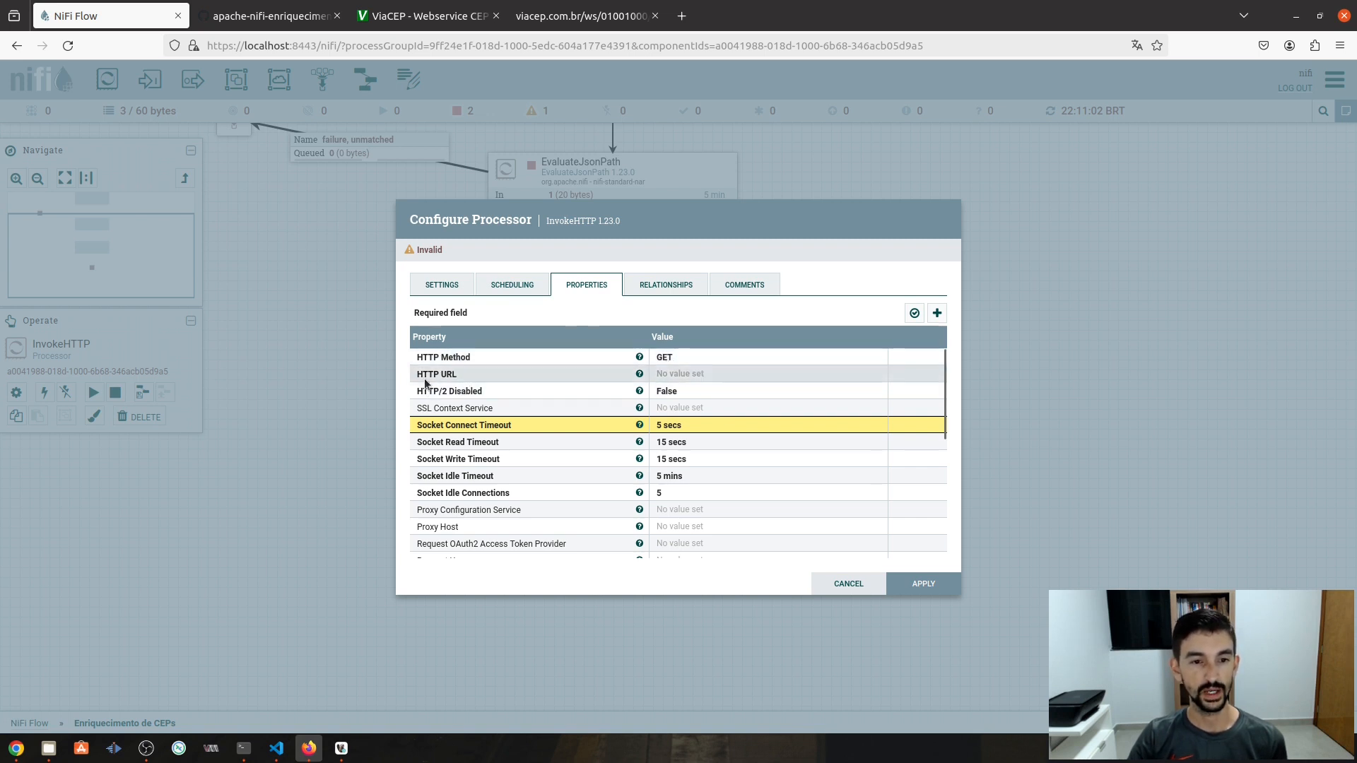
{"action": "left_click", "coordinate": [680, 374]}
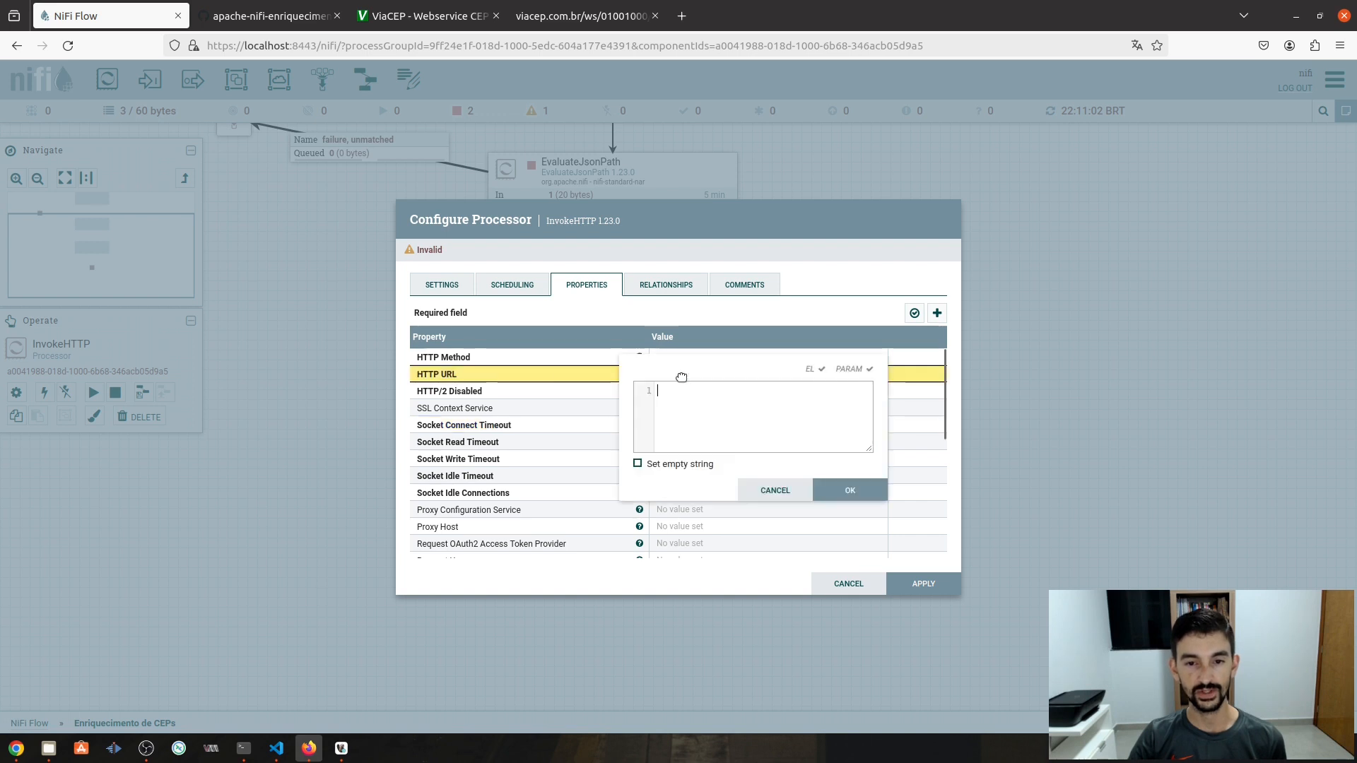
{"action": "key", "text": "ctrl+v"}
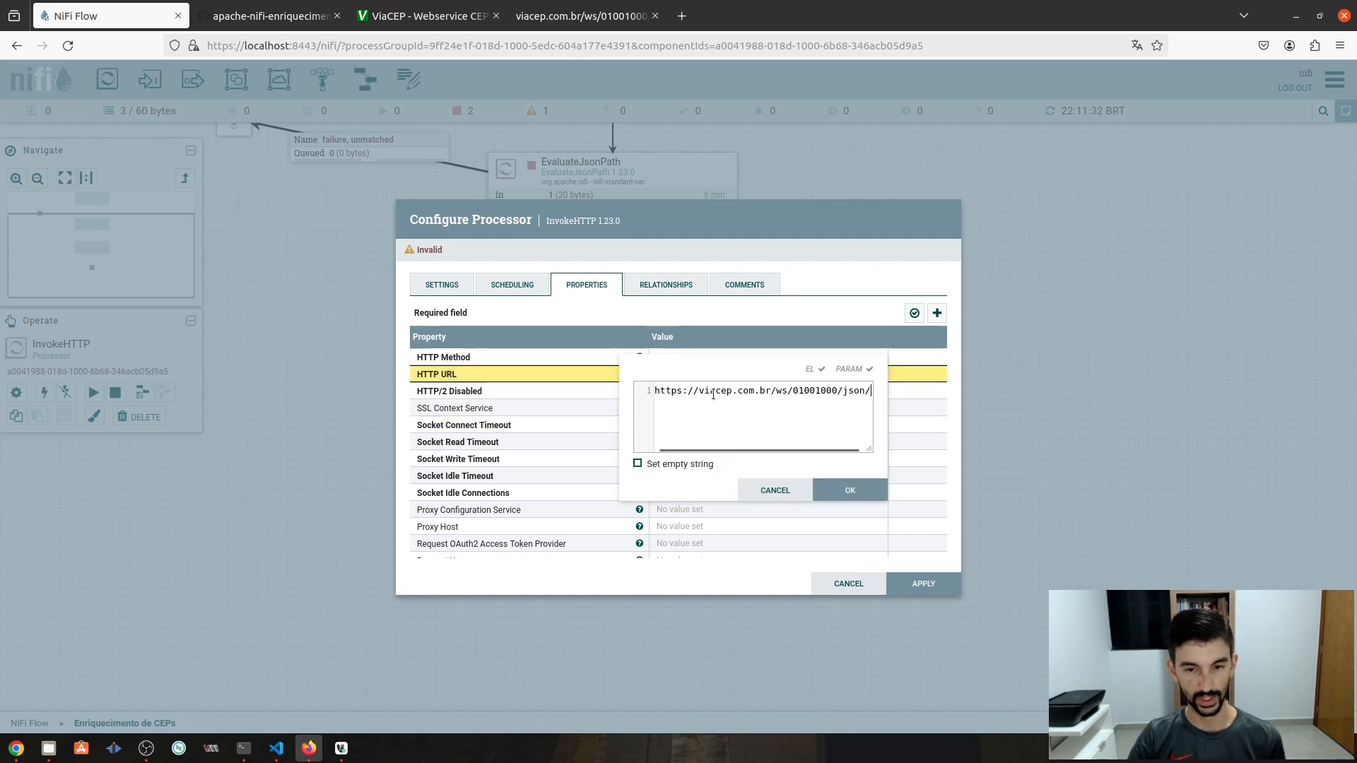
{"action": "left_click_drag", "start_coordinate": [871, 448], "coordinate": [1022, 494]}
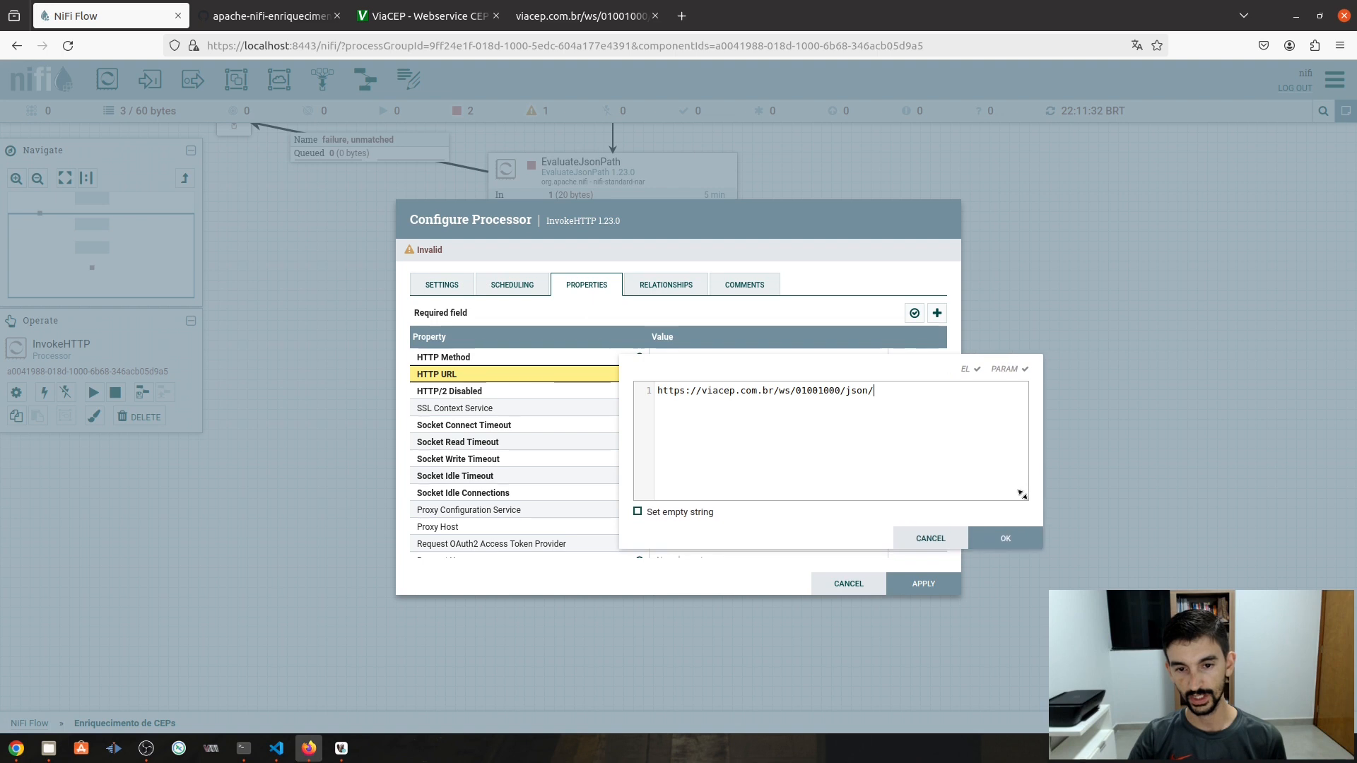
{"action": "double_click", "coordinate": [815, 391]}
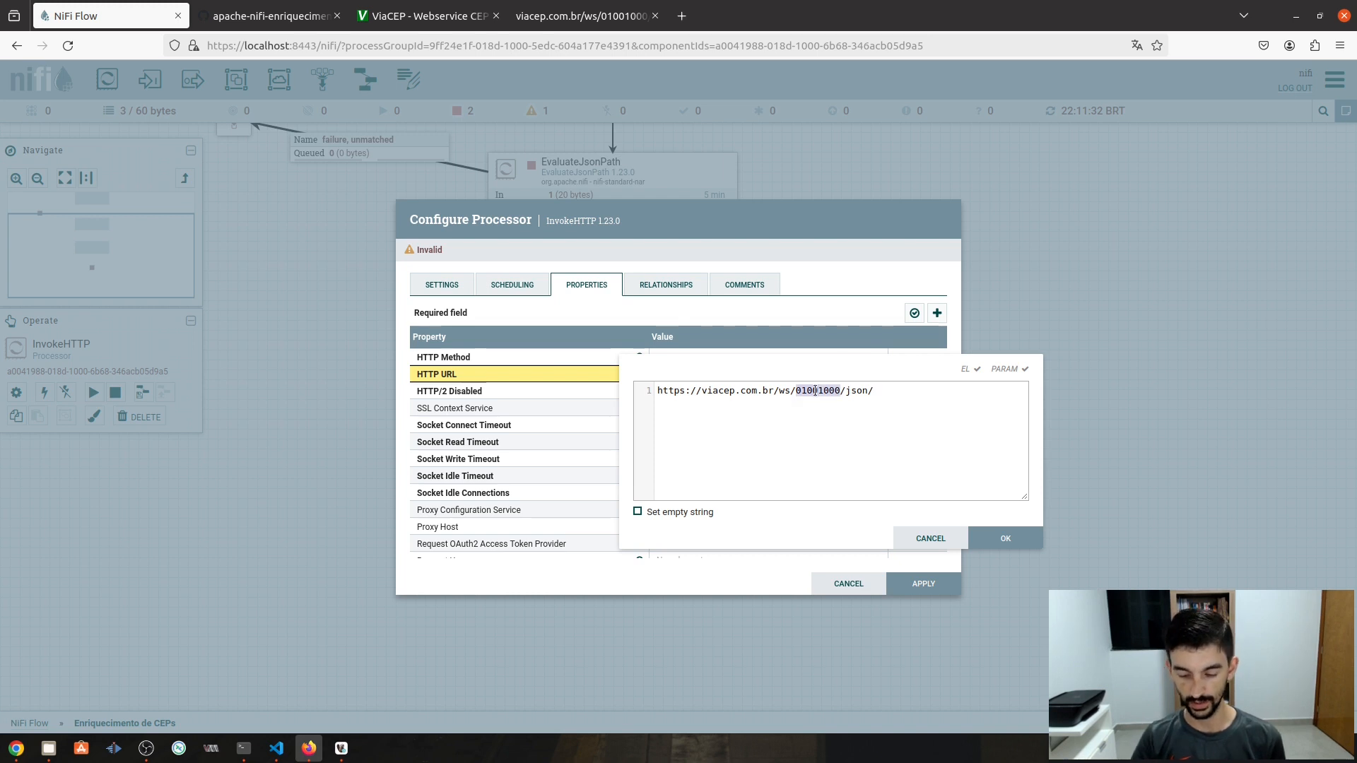
{"action": "key", "text": "BackSpace"}
{"action": "type", "text": "$"}
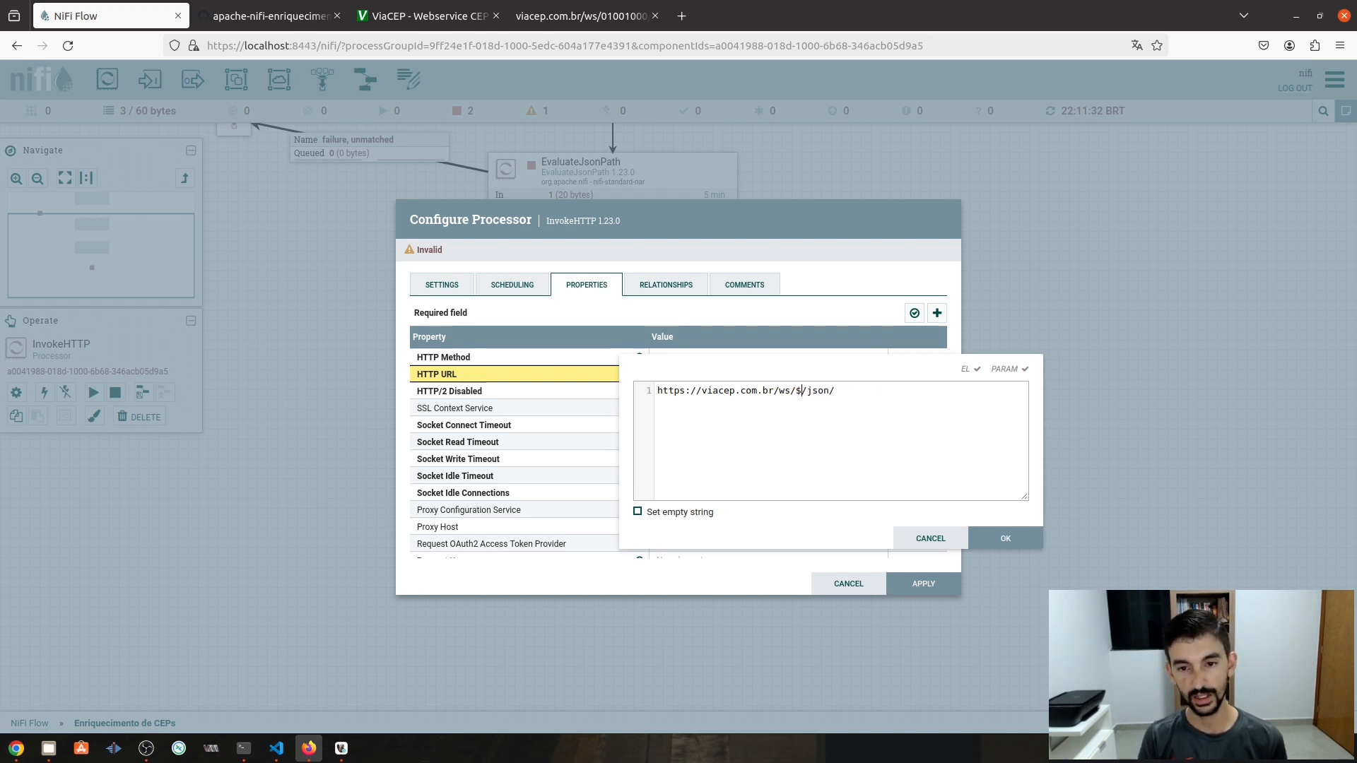
{"action": "type", "text": "{}"}
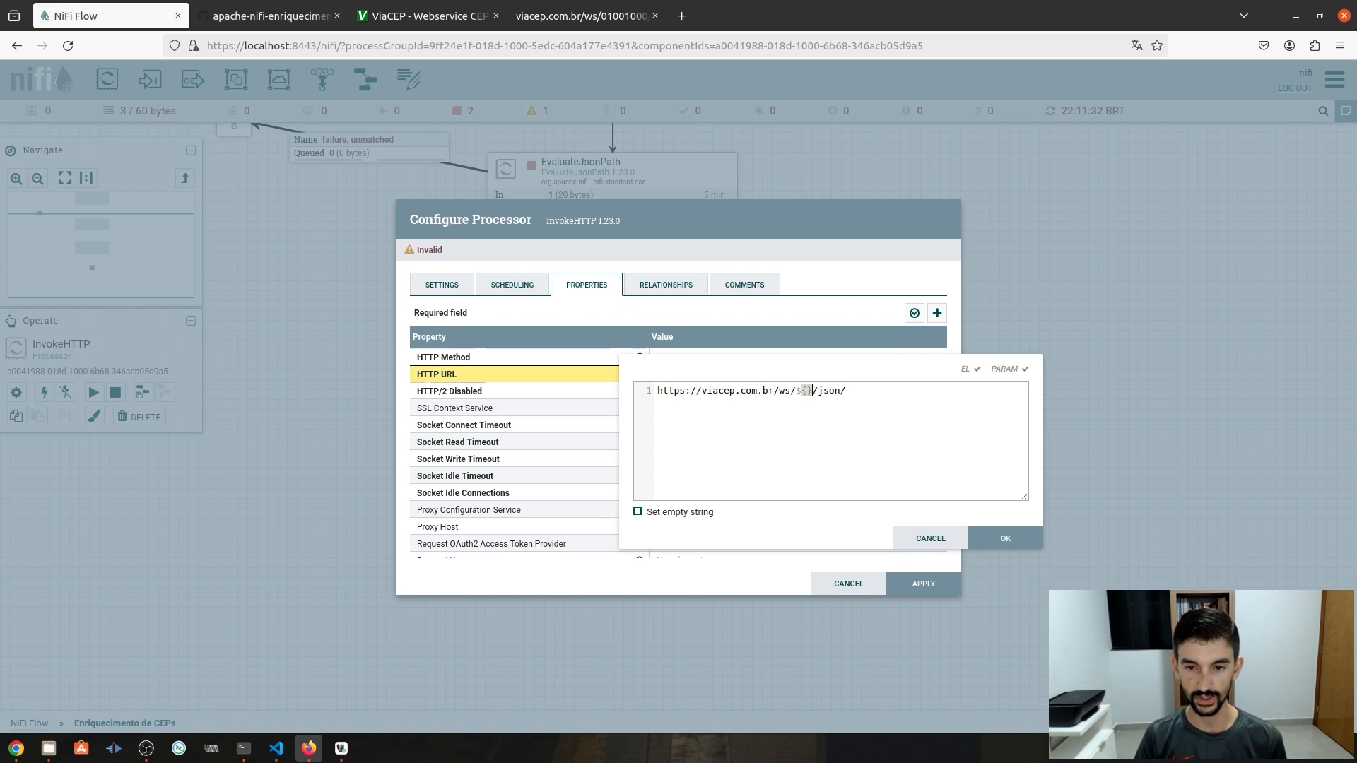
{"action": "type", "text": "cod_ce"}
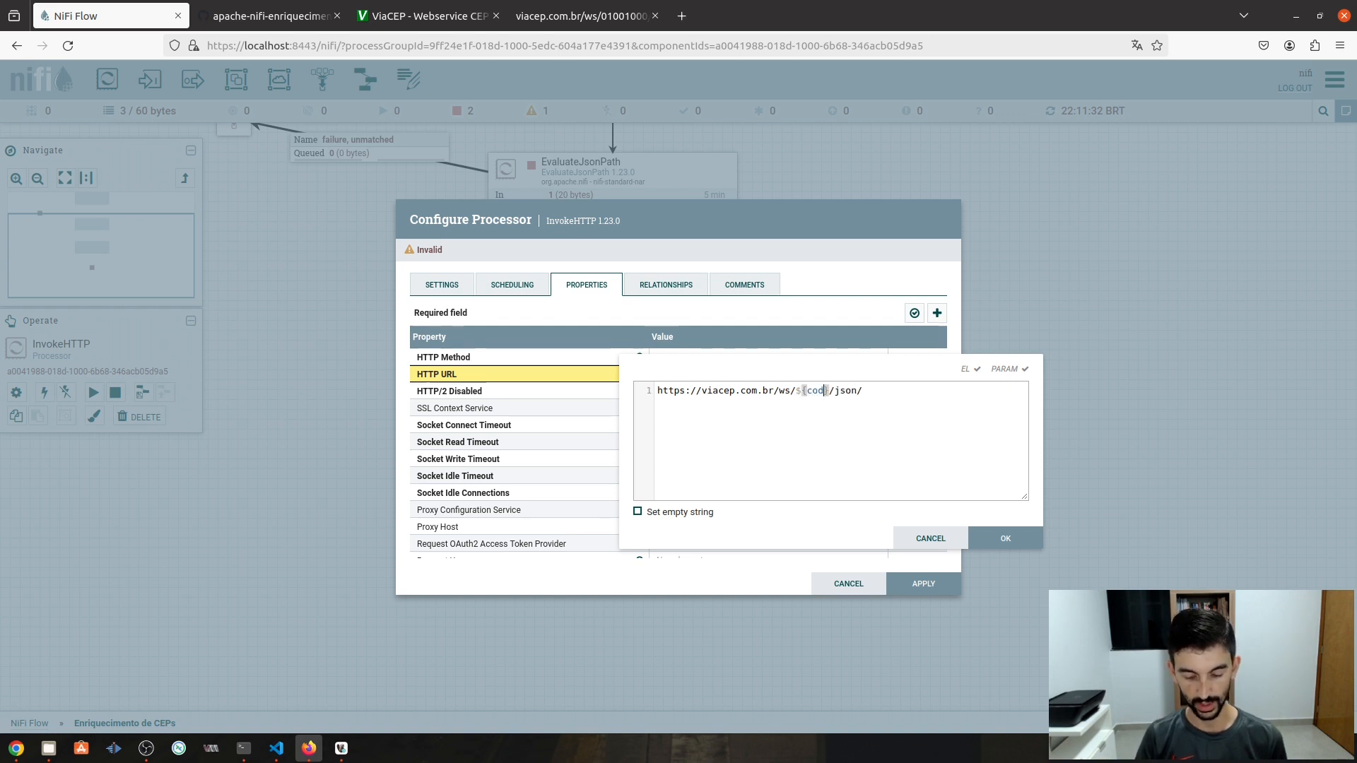
{"action": "type", "text": "p"}
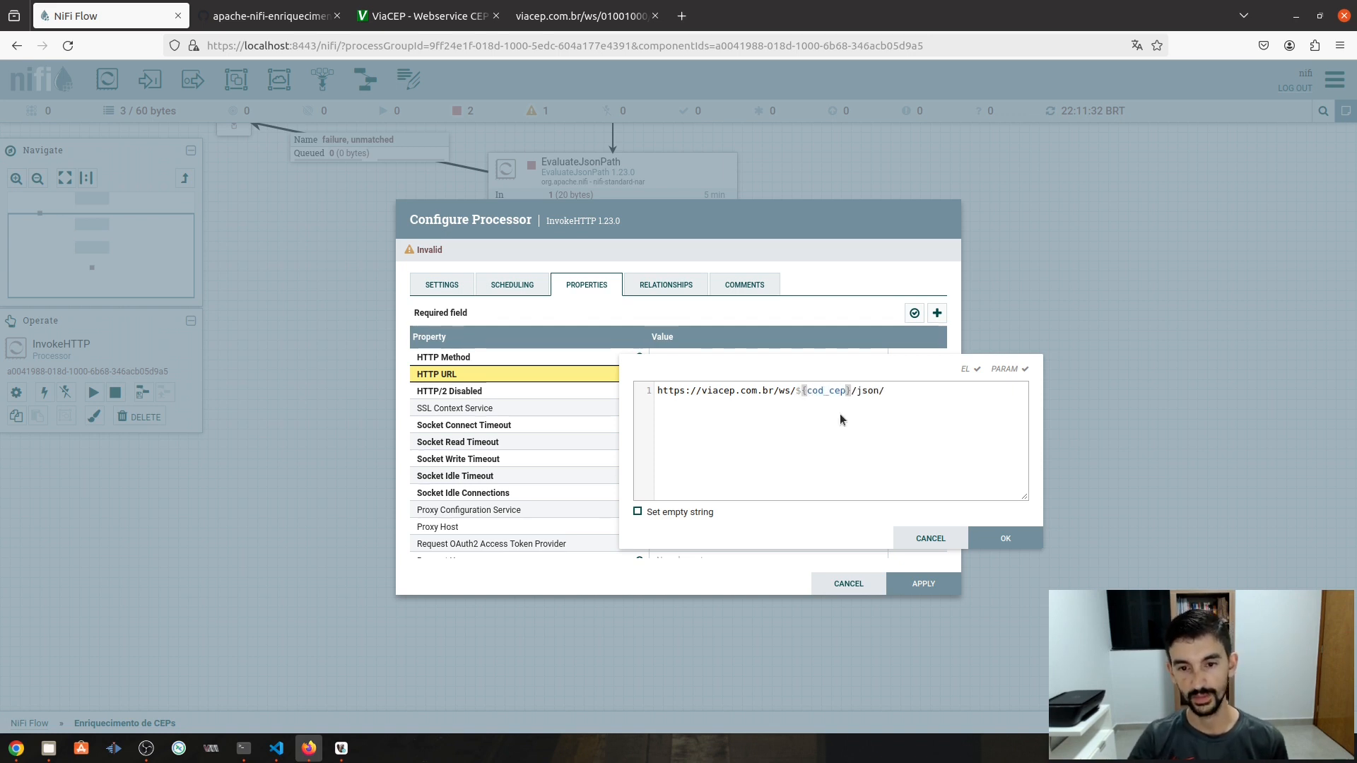
{"action": "left_click", "coordinate": [731, 404]}
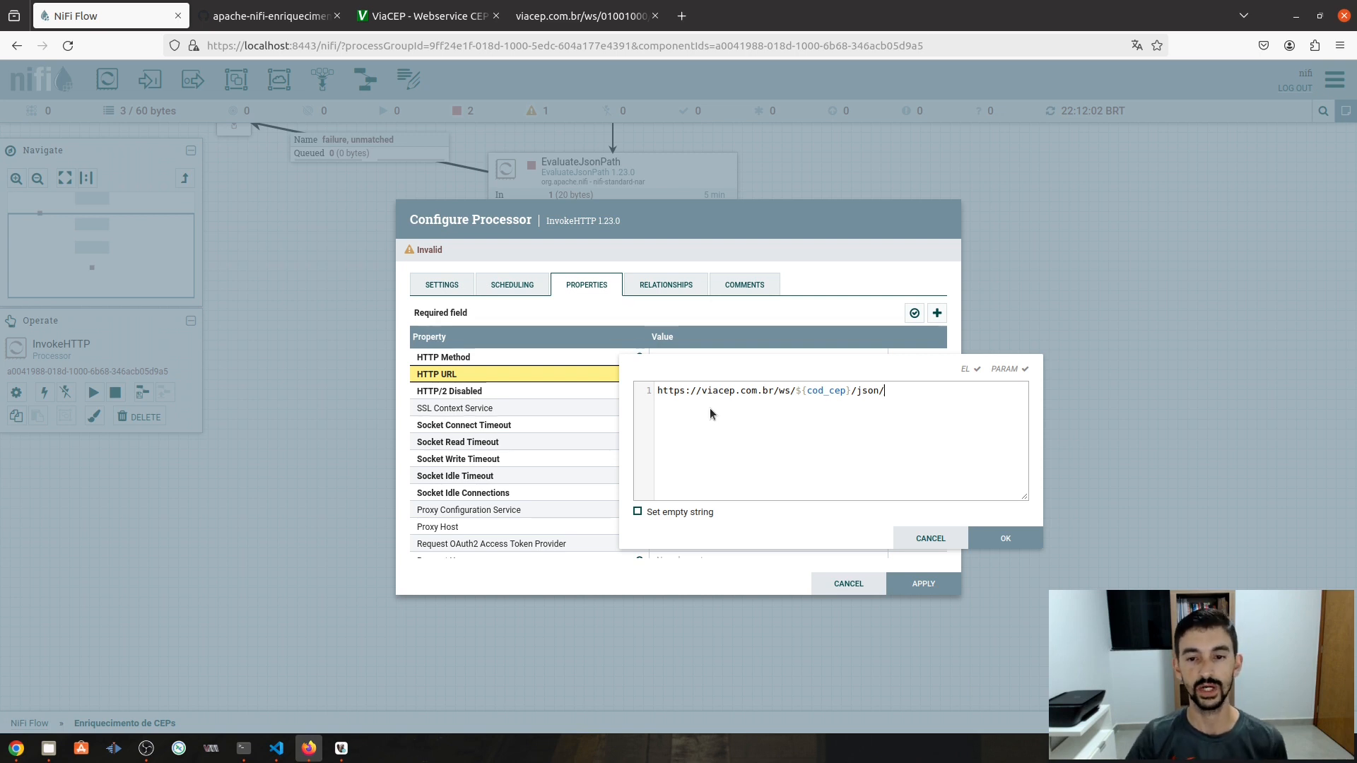
{"action": "left_click", "coordinate": [1008, 541]}
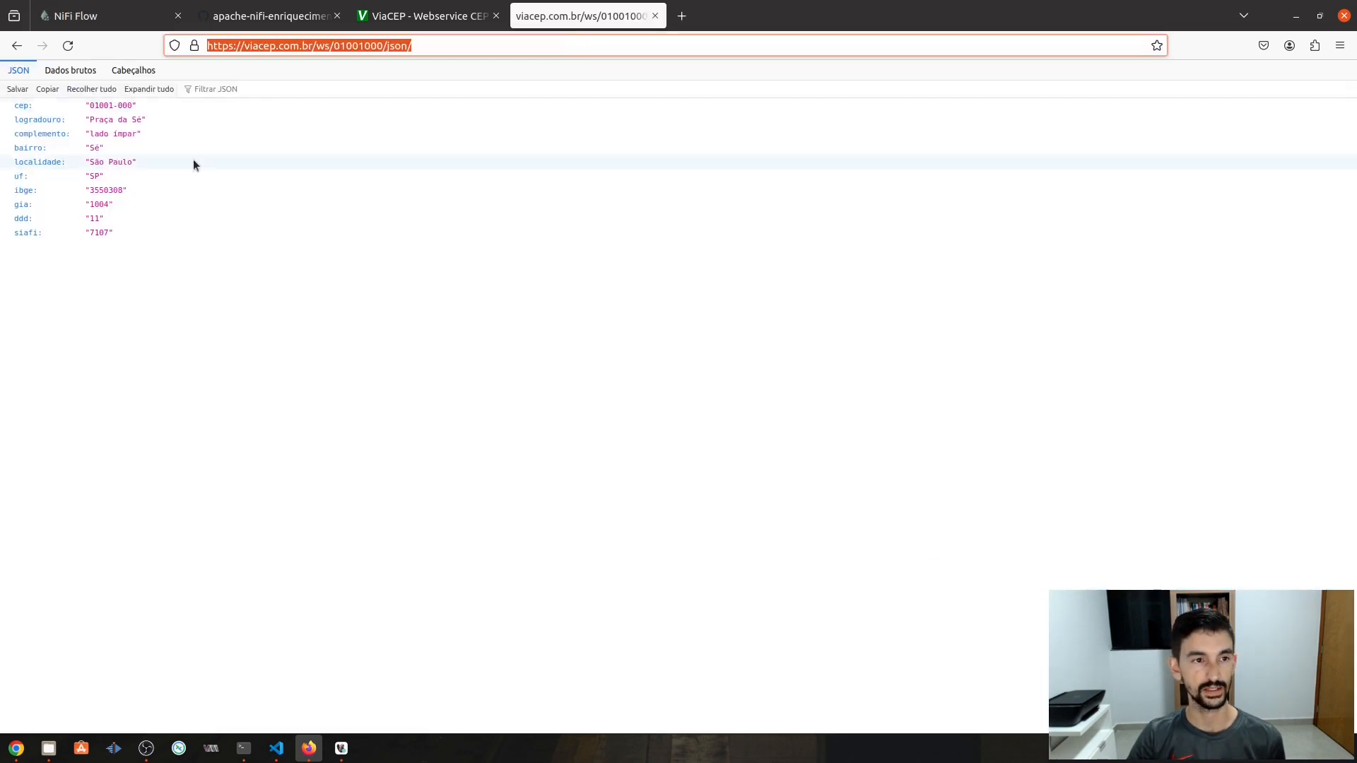
- Review the full HTTP URL value, confirm it, and apply the InvokeHTTP configuration
{"action": "left_click", "coordinate": [122, 14]}
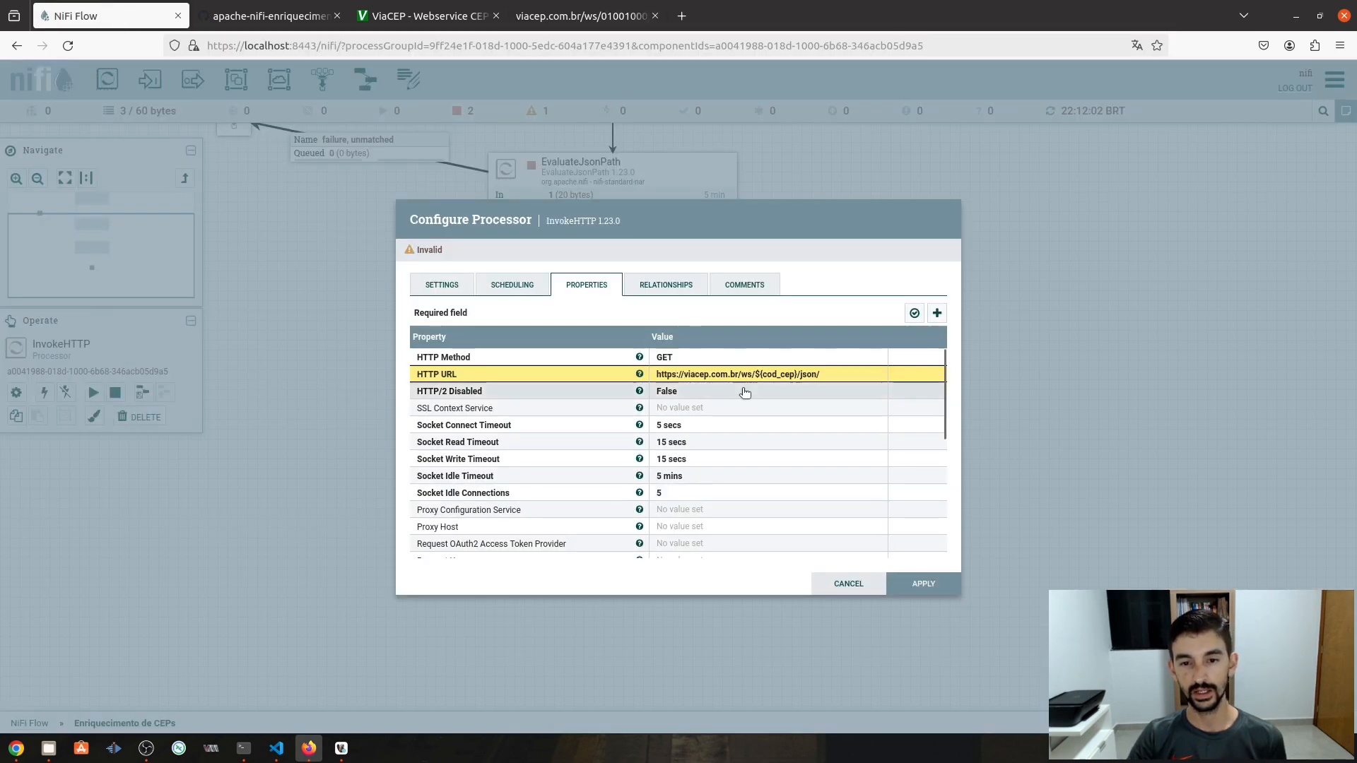
{"action": "left_click", "coordinate": [668, 375]}
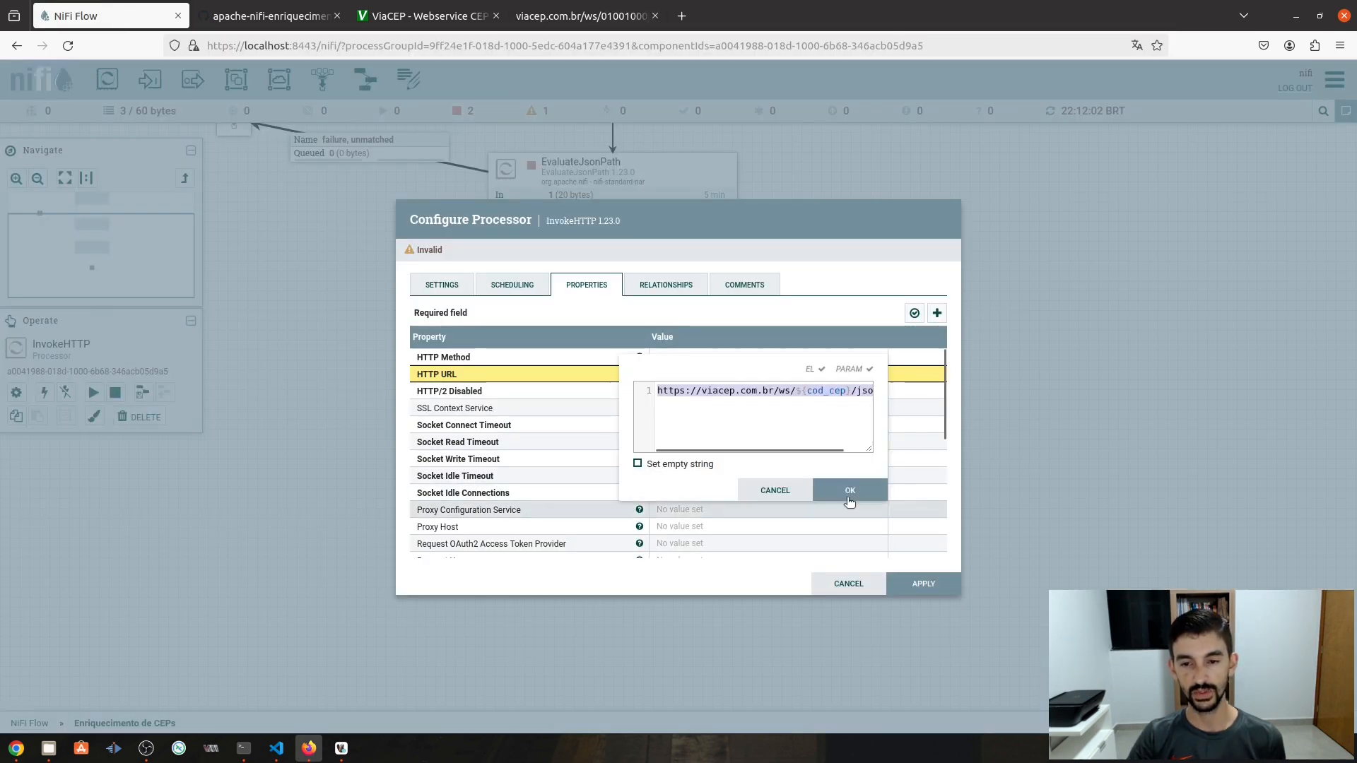
{"action": "left_click_drag", "start_coordinate": [870, 450], "coordinate": [1001, 450]}
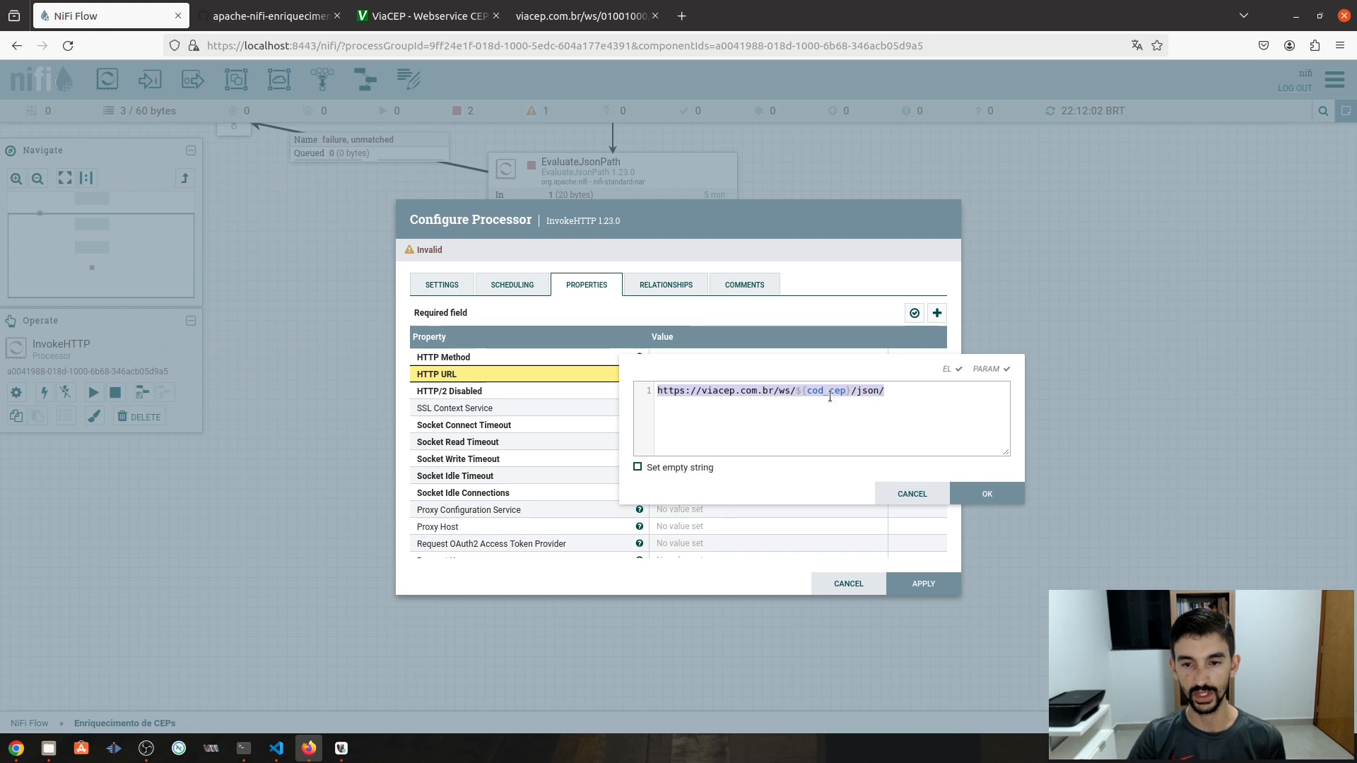
{"action": "left_click", "coordinate": [848, 408]}
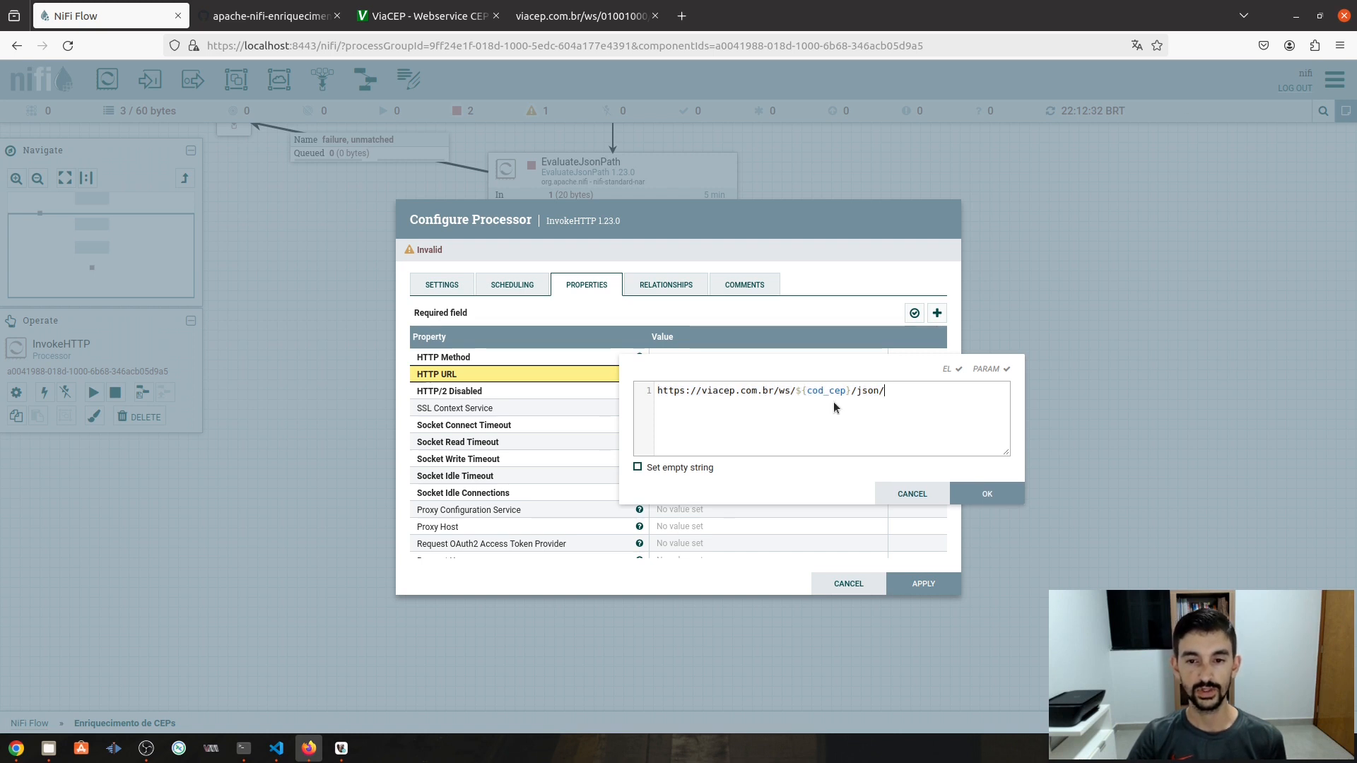
{"action": "left_click", "coordinate": [987, 492]}
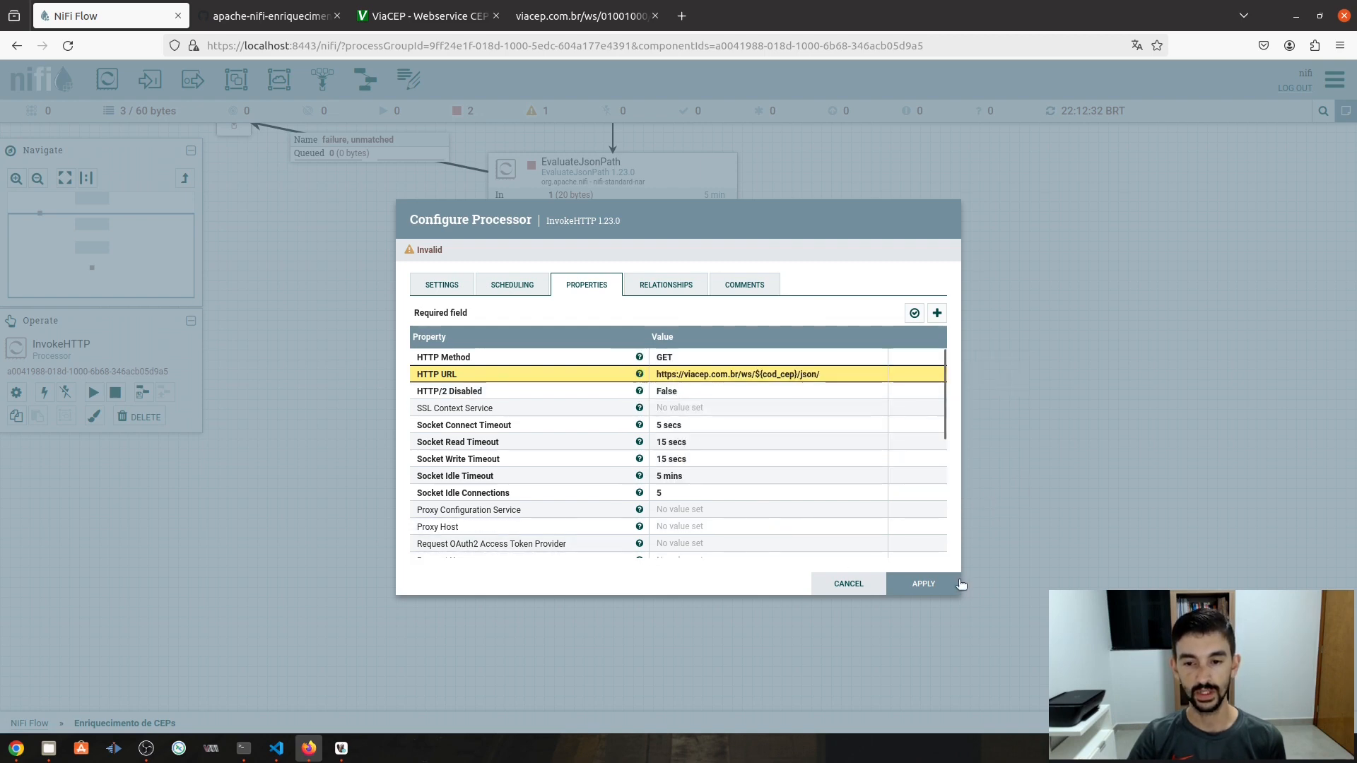
{"action": "left_click", "coordinate": [936, 584]}
{"action": "left_click_drag", "start_coordinate": [724, 461], "coordinate": [720, 427]}
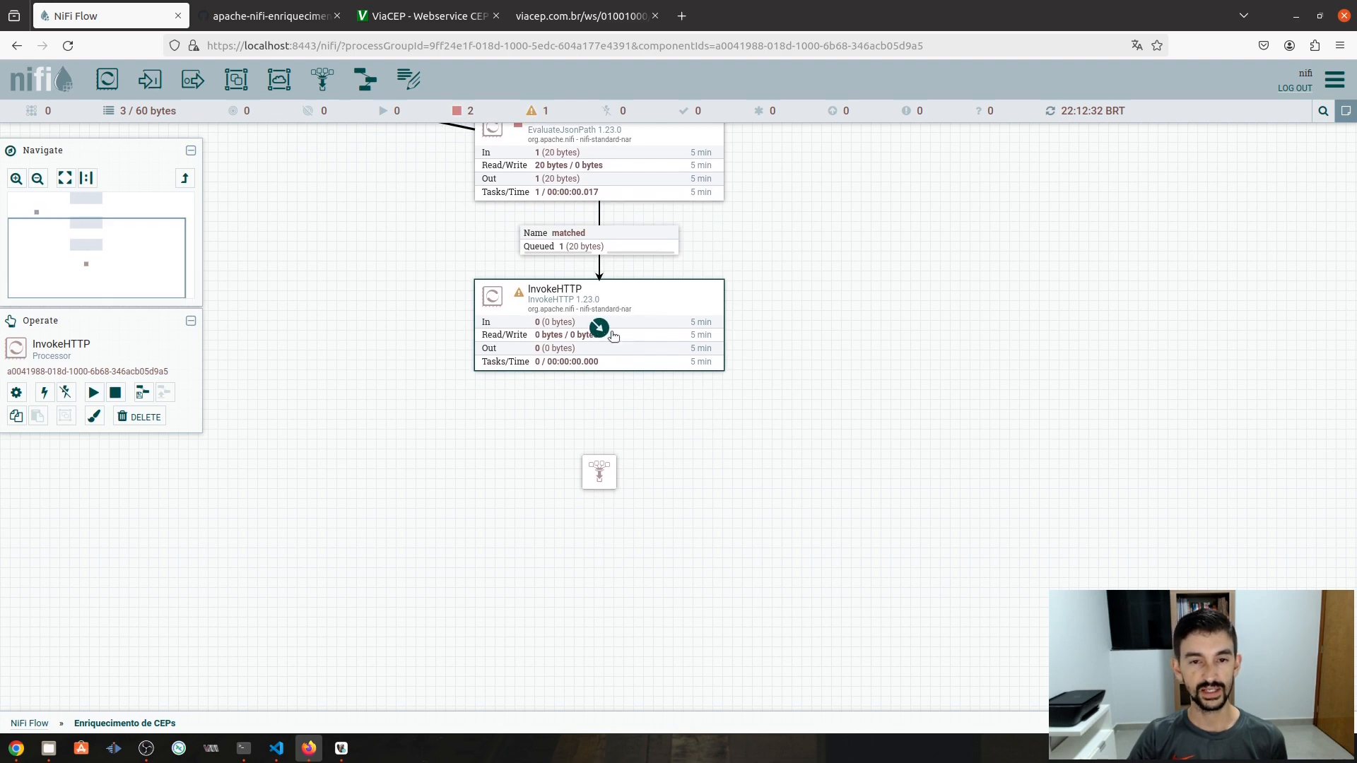
- Connect InvokeHTTP's Failure relationship to the funnel below it
{"action": "left_click", "coordinate": [613, 464]}
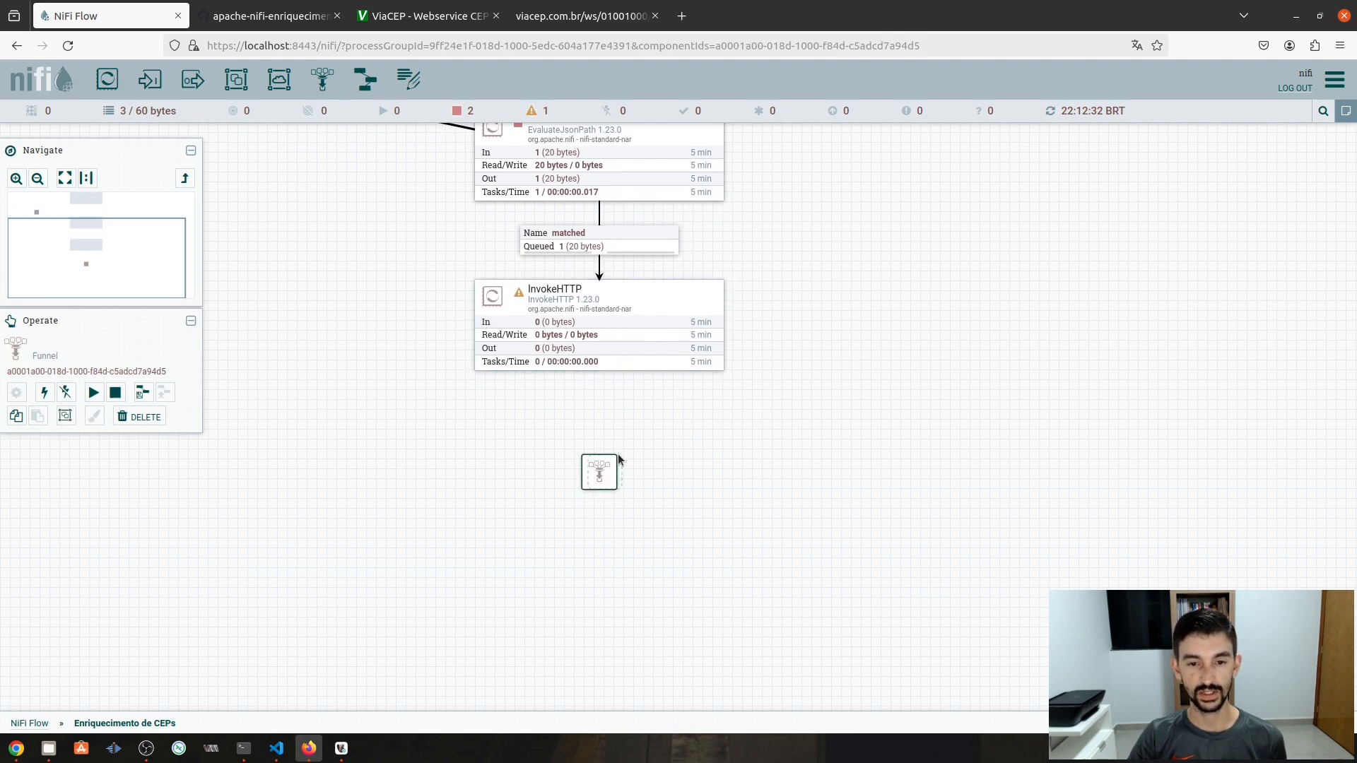
{"action": "mouse_move", "coordinate": [618, 456]}
{"action": "left_mouse_down"}
{"action": "mouse_move", "coordinate": [634, 465]}
{"action": "mouse_move", "coordinate": [615, 453]}
{"action": "left_mouse_up"}
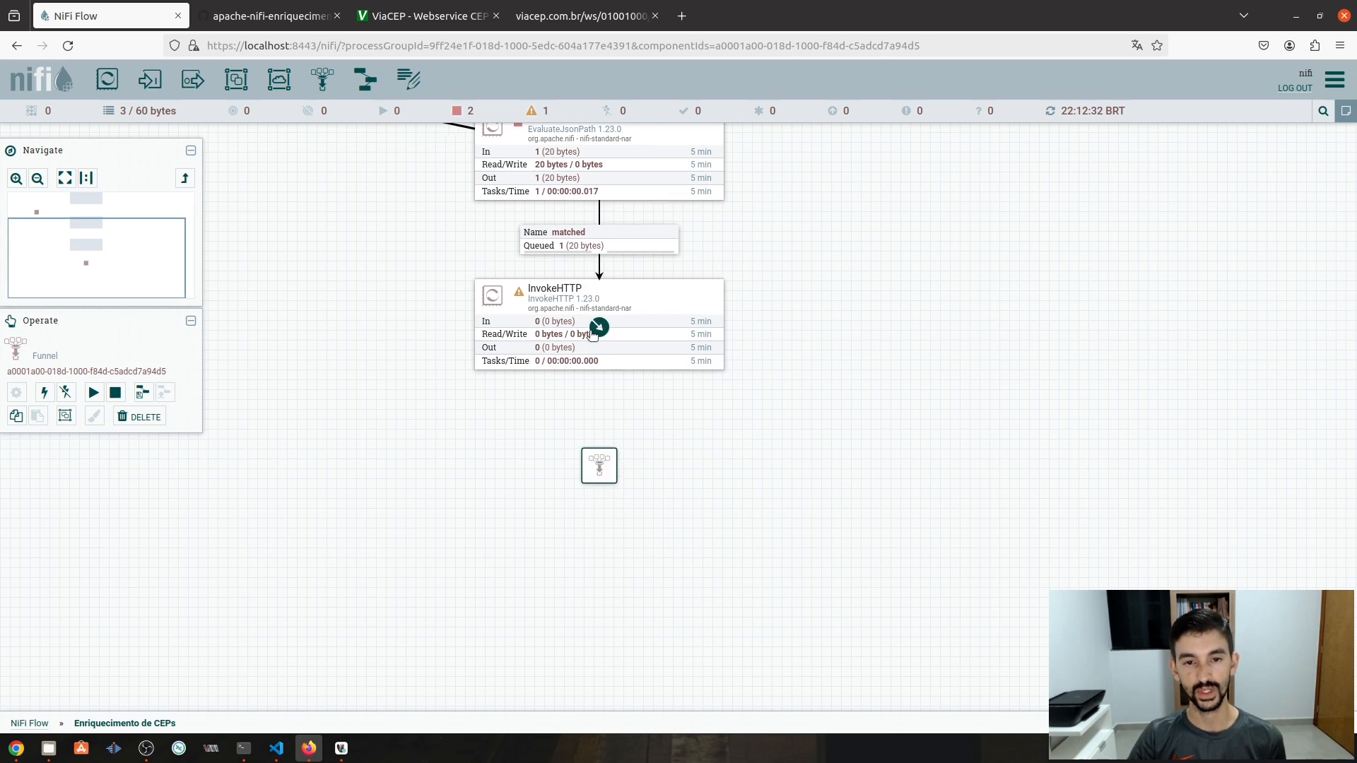
{"action": "left_click_drag", "start_coordinate": [598, 327], "coordinate": [601, 466]}
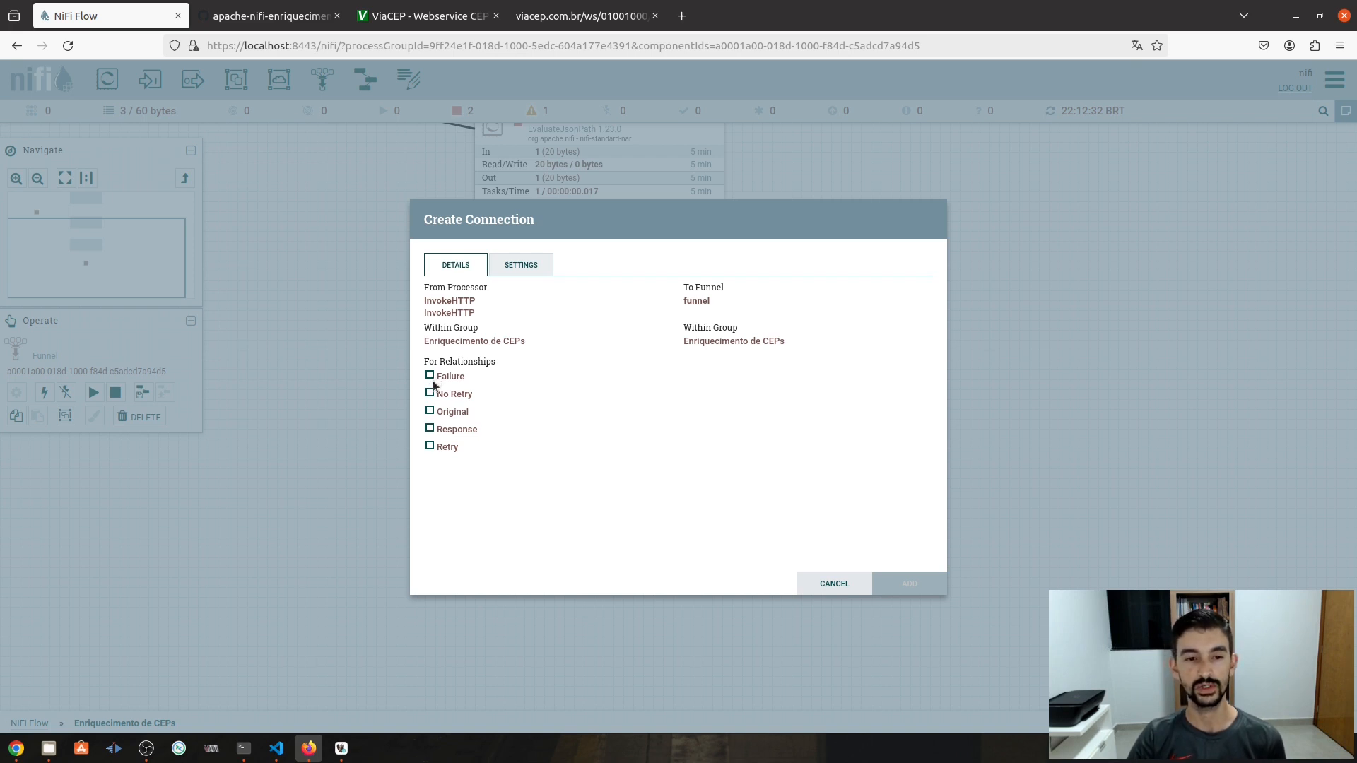
{"action": "left_click", "coordinate": [430, 377]}
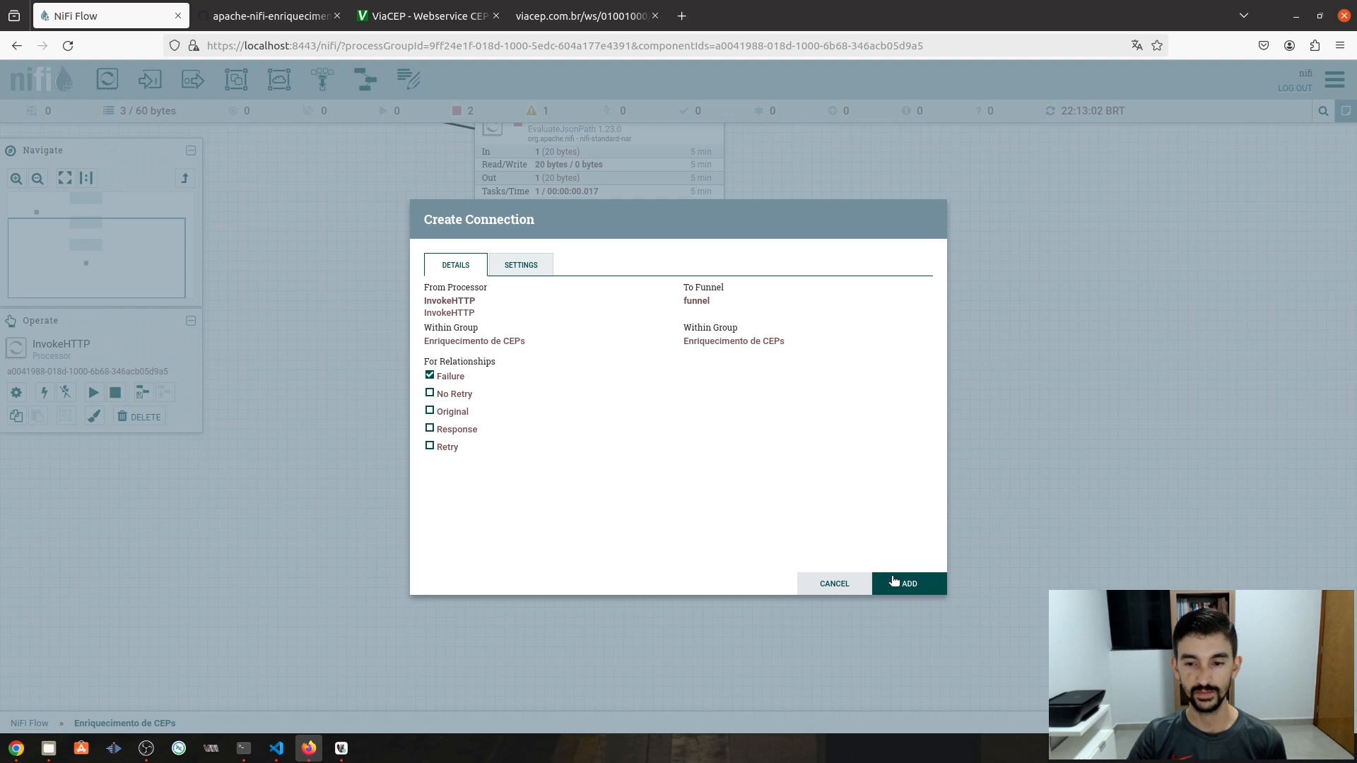
{"action": "left_click", "coordinate": [894, 581]}
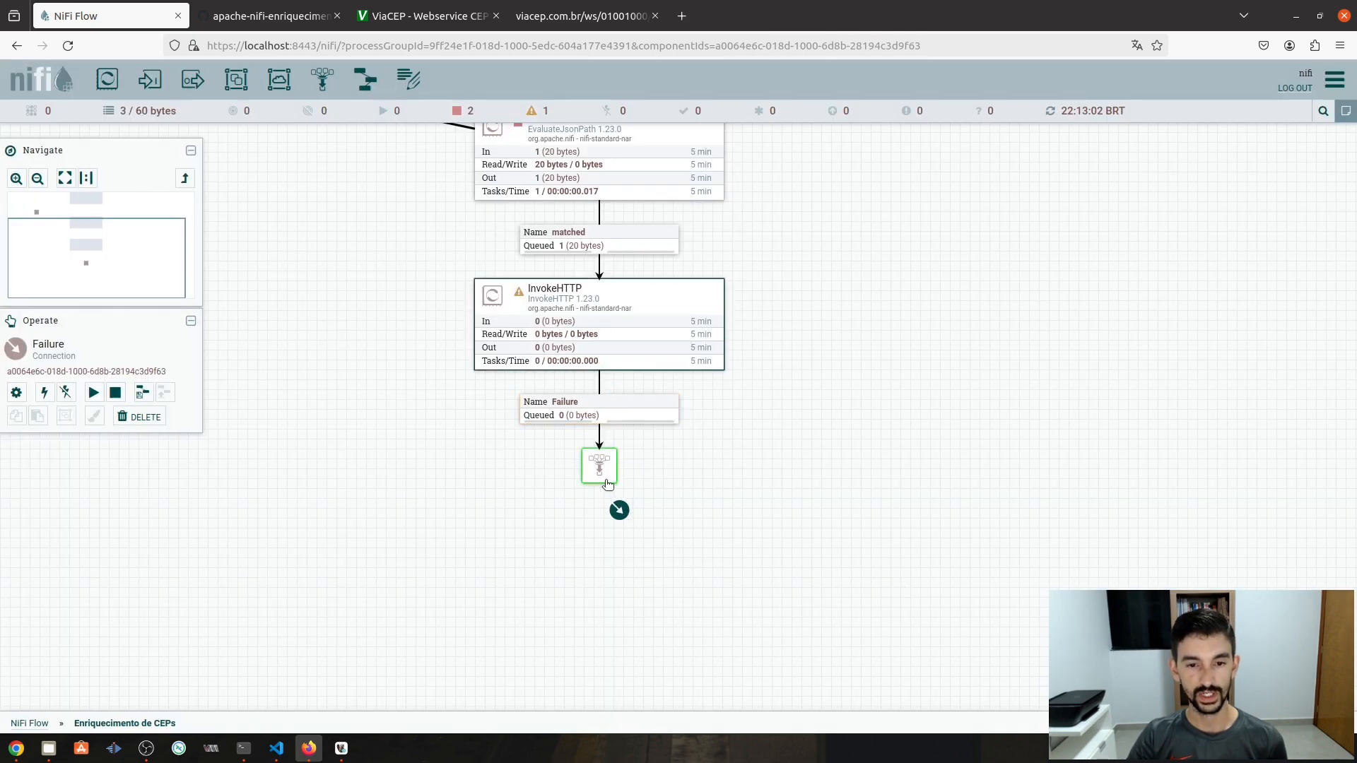
- Add a second InvokeHTTP-to-funnel connection for No Retry, moving its label off Failure's
{"action": "left_click_drag", "start_coordinate": [607, 484], "coordinate": [600, 482]}
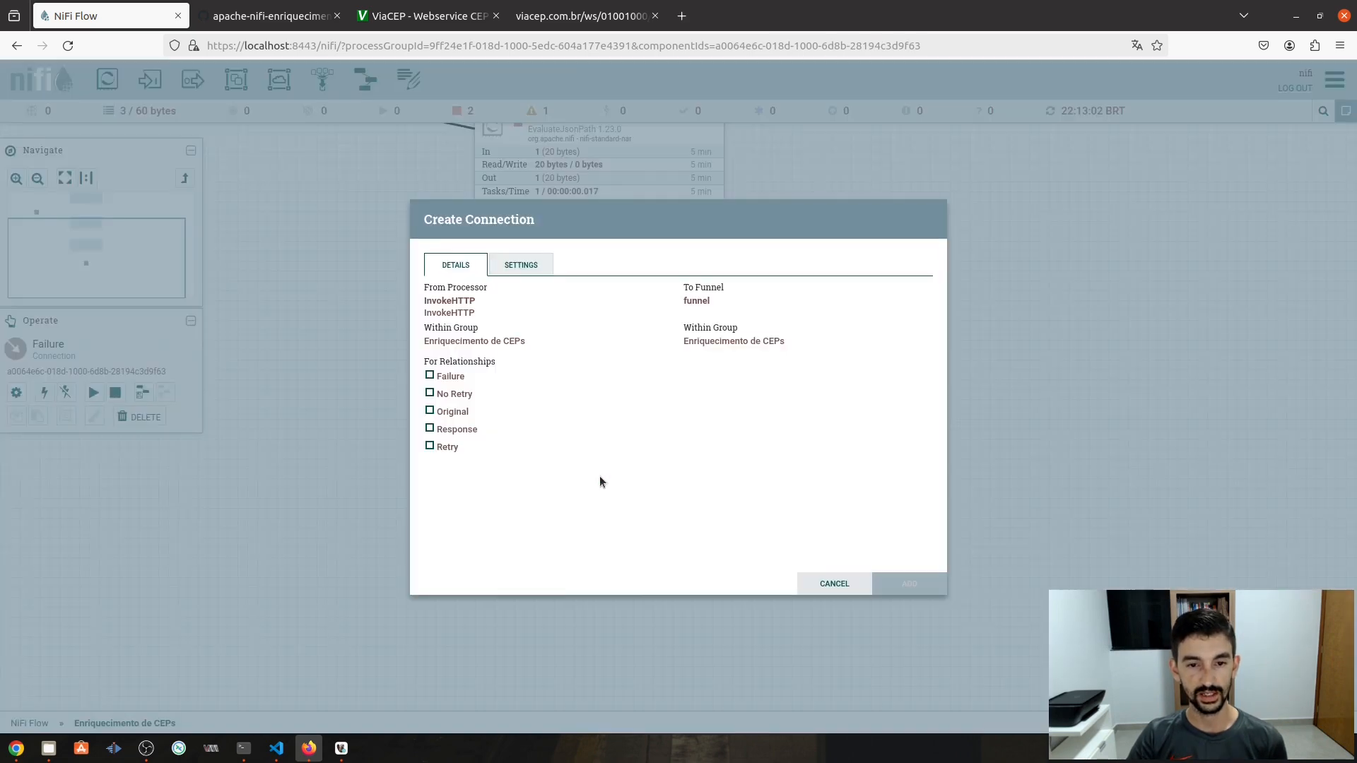
{"action": "left_click", "coordinate": [431, 394]}
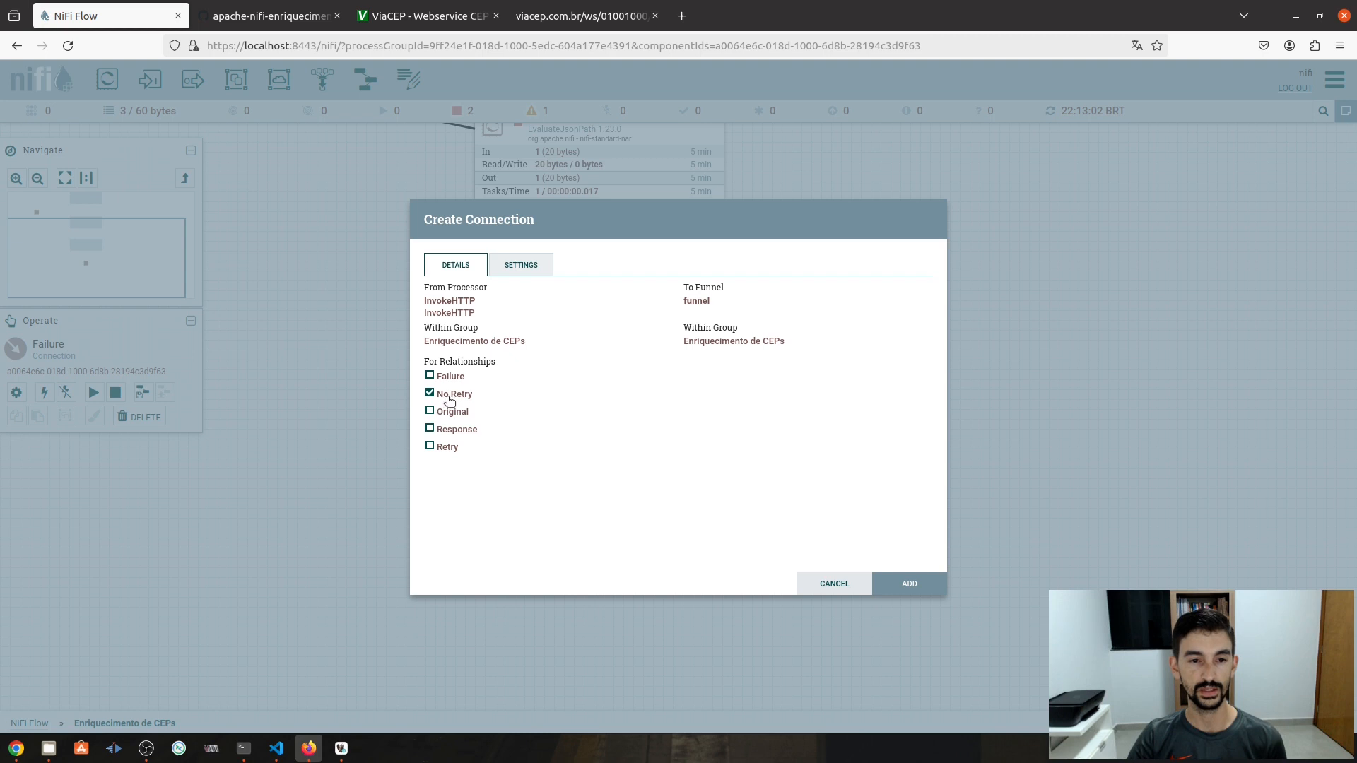
{"action": "left_click", "coordinate": [910, 585]}
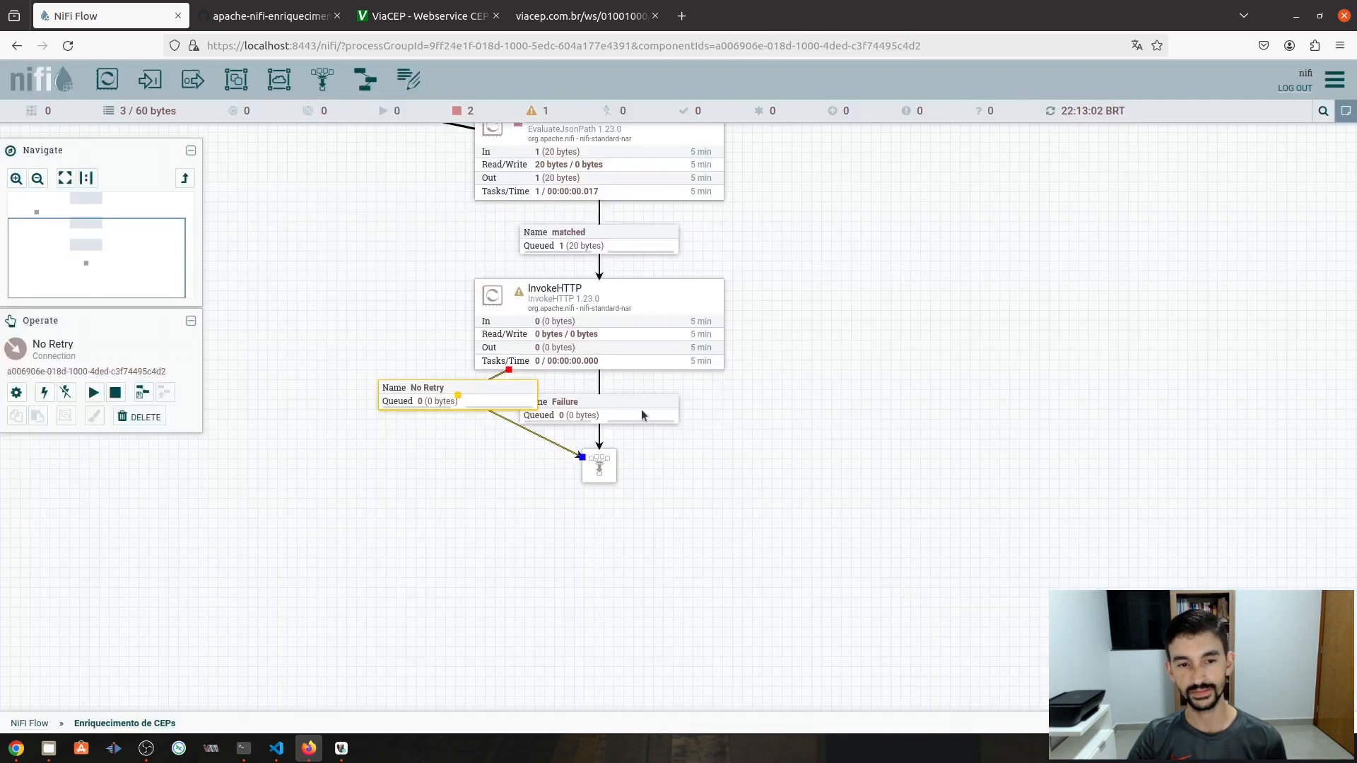
{"action": "left_click_drag", "start_coordinate": [469, 397], "coordinate": [441, 411]}
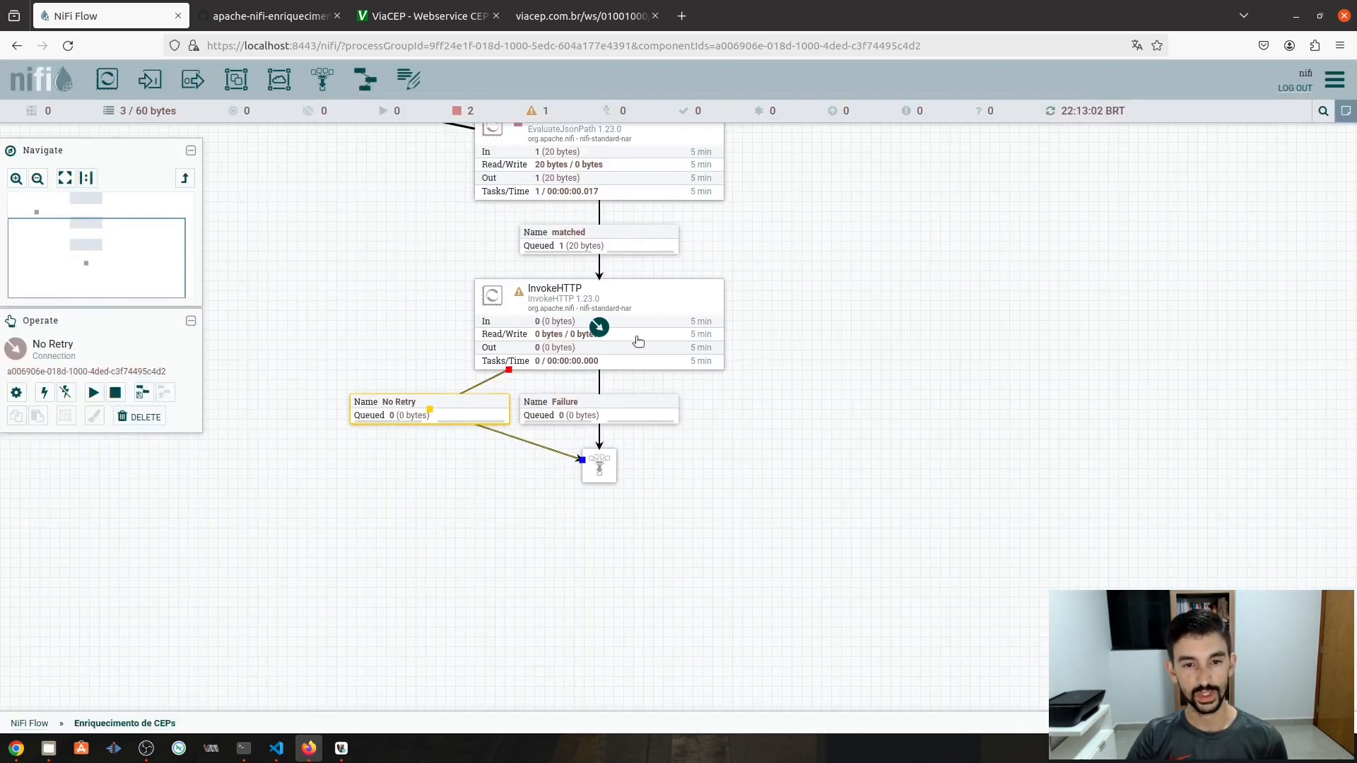
- Connect InvokeHTTP's Retry relationship to the funnel and move its label to the right
{"action": "left_click_drag", "start_coordinate": [600, 327], "coordinate": [610, 485]}
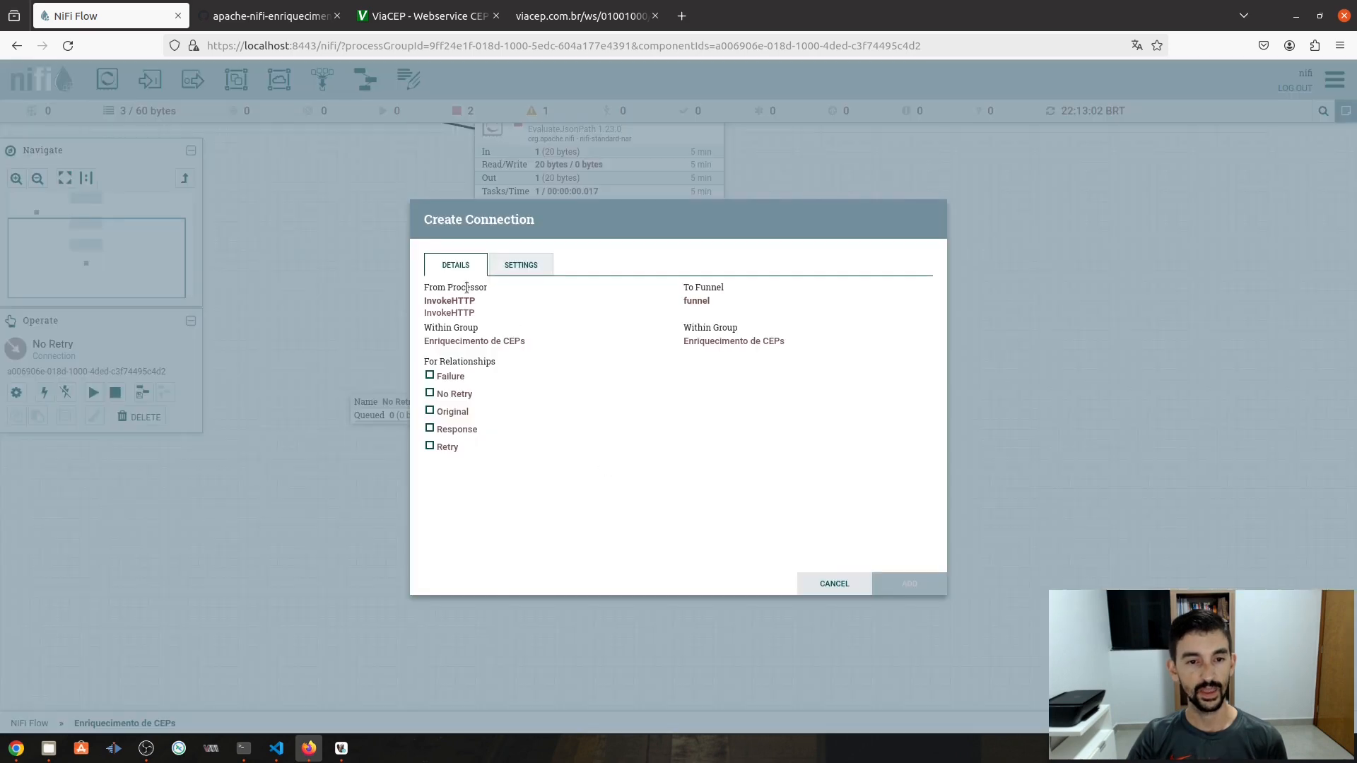
{"action": "left_click", "coordinate": [433, 450]}
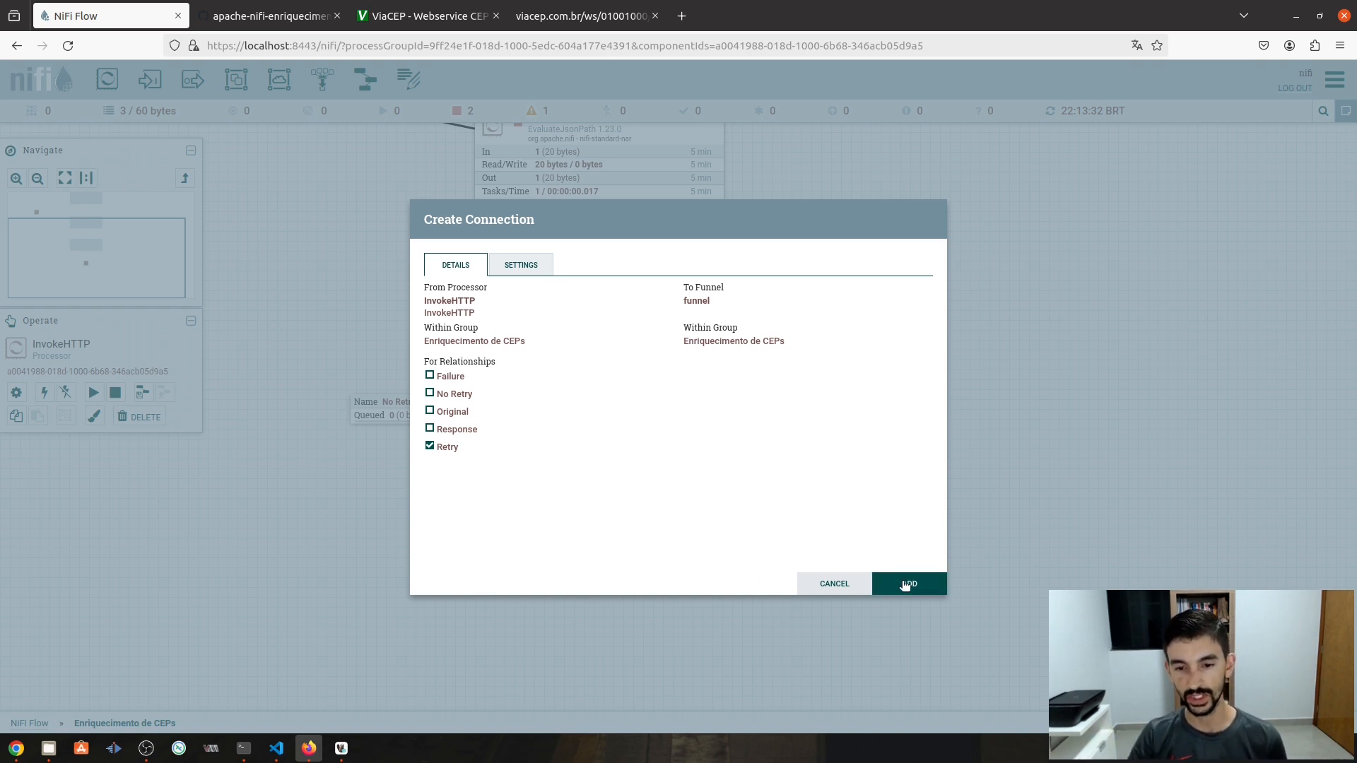
{"action": "left_click", "coordinate": [905, 584]}
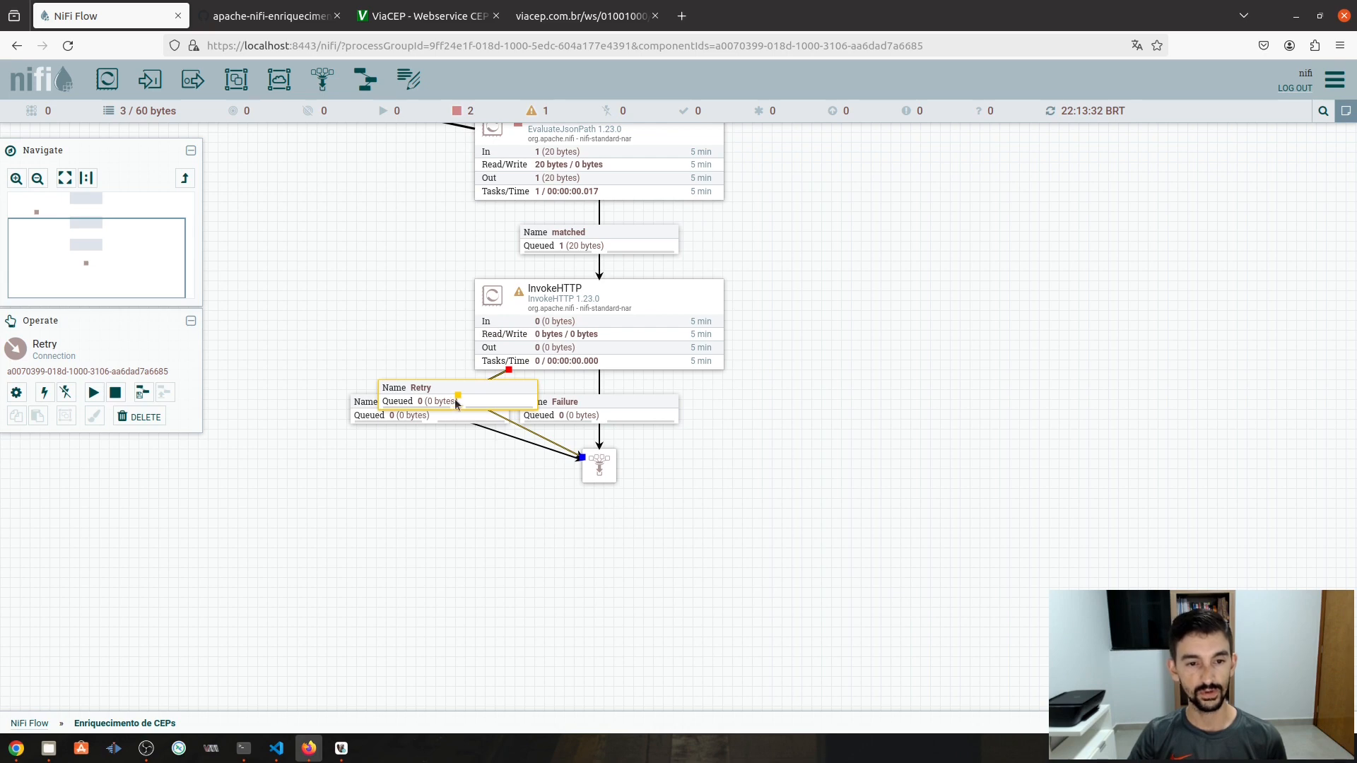
{"action": "left_click_drag", "start_coordinate": [456, 403], "coordinate": [801, 412]}
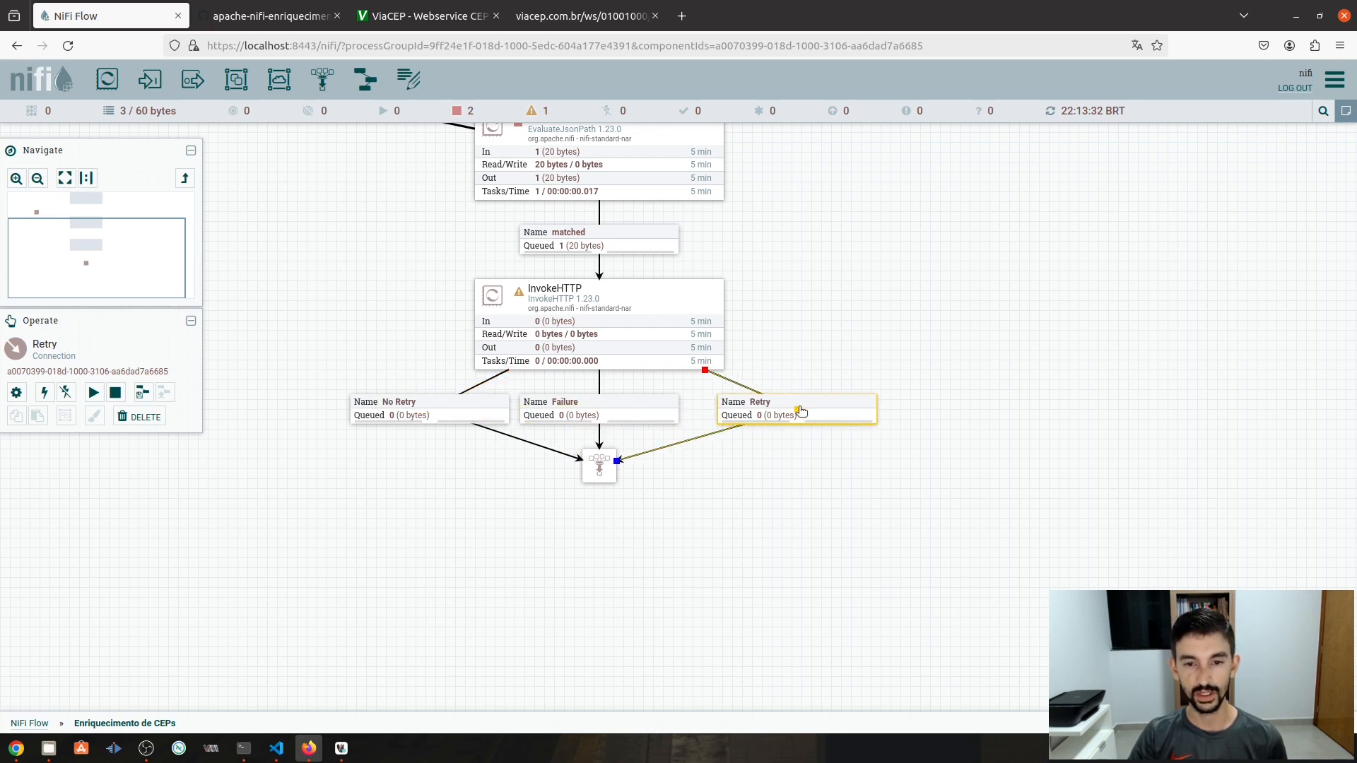
{"action": "left_click", "coordinate": [595, 417]}
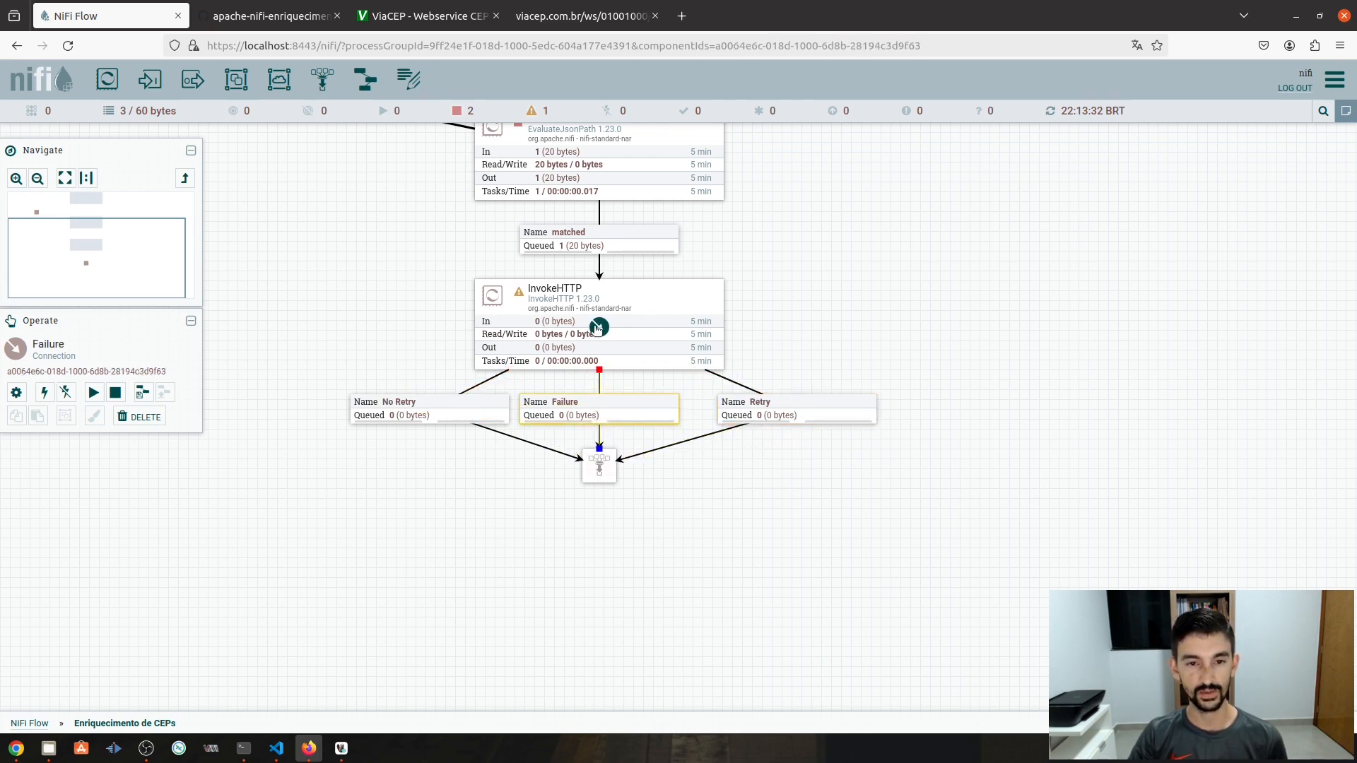
- Connect InvokeHTTP's Response relationship to the funnel and place its label below the funnel
{"action": "left_click_drag", "start_coordinate": [597, 328], "coordinate": [601, 470]}
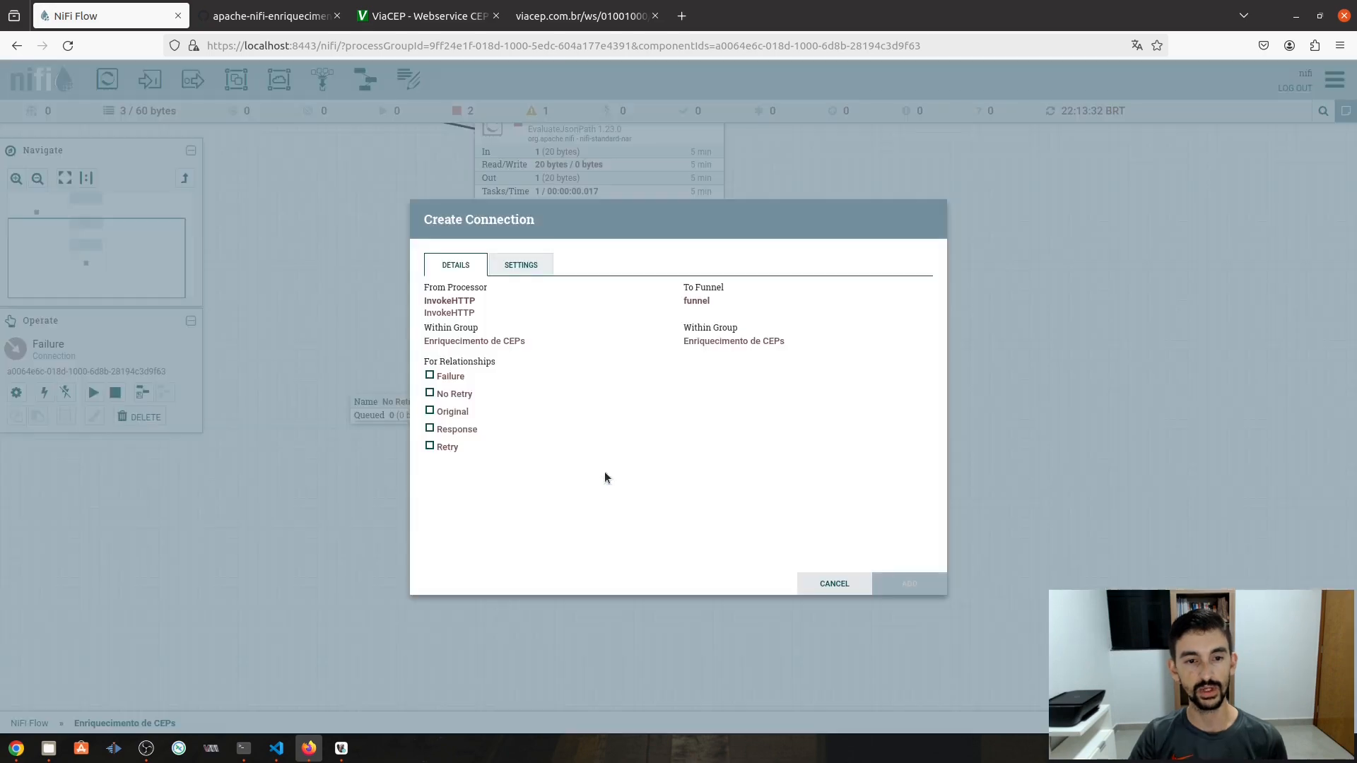
{"action": "left_click", "coordinate": [430, 430]}
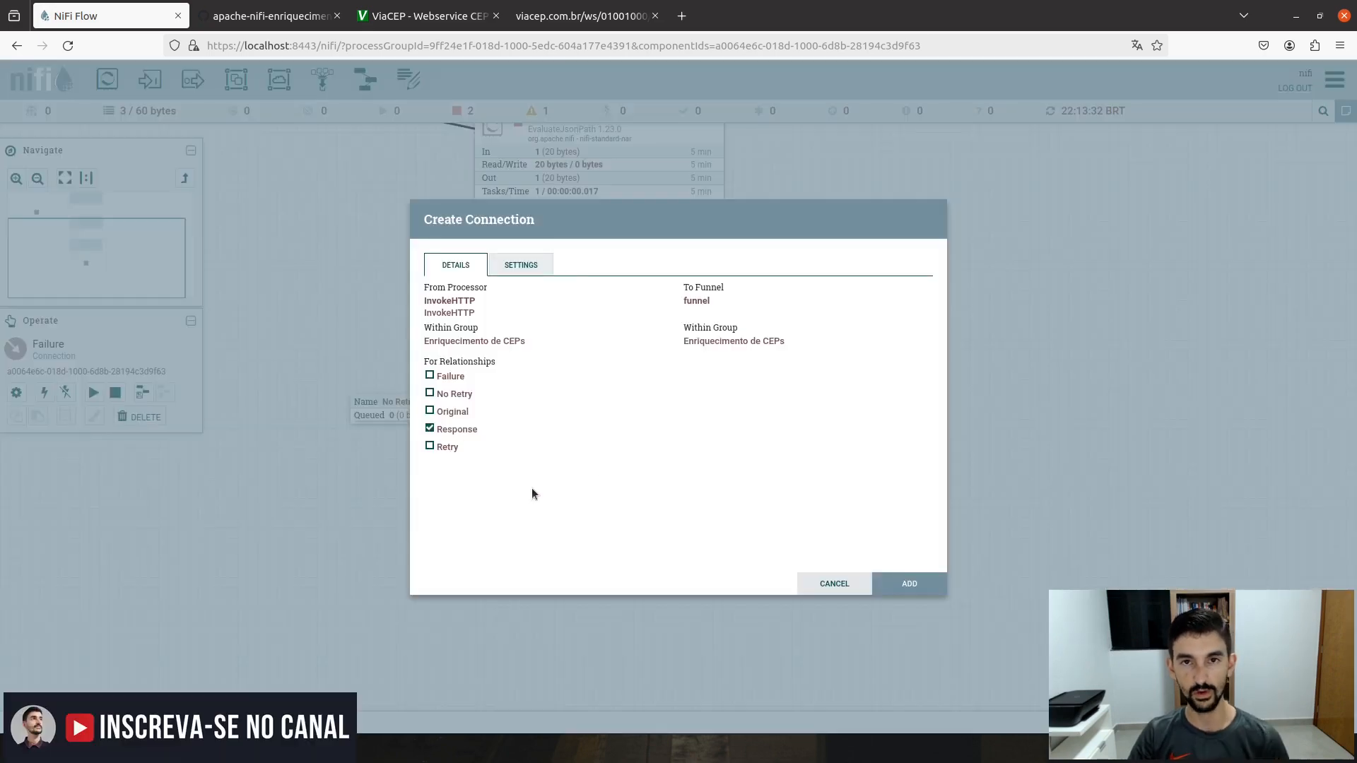
{"action": "left_click", "coordinate": [896, 586]}
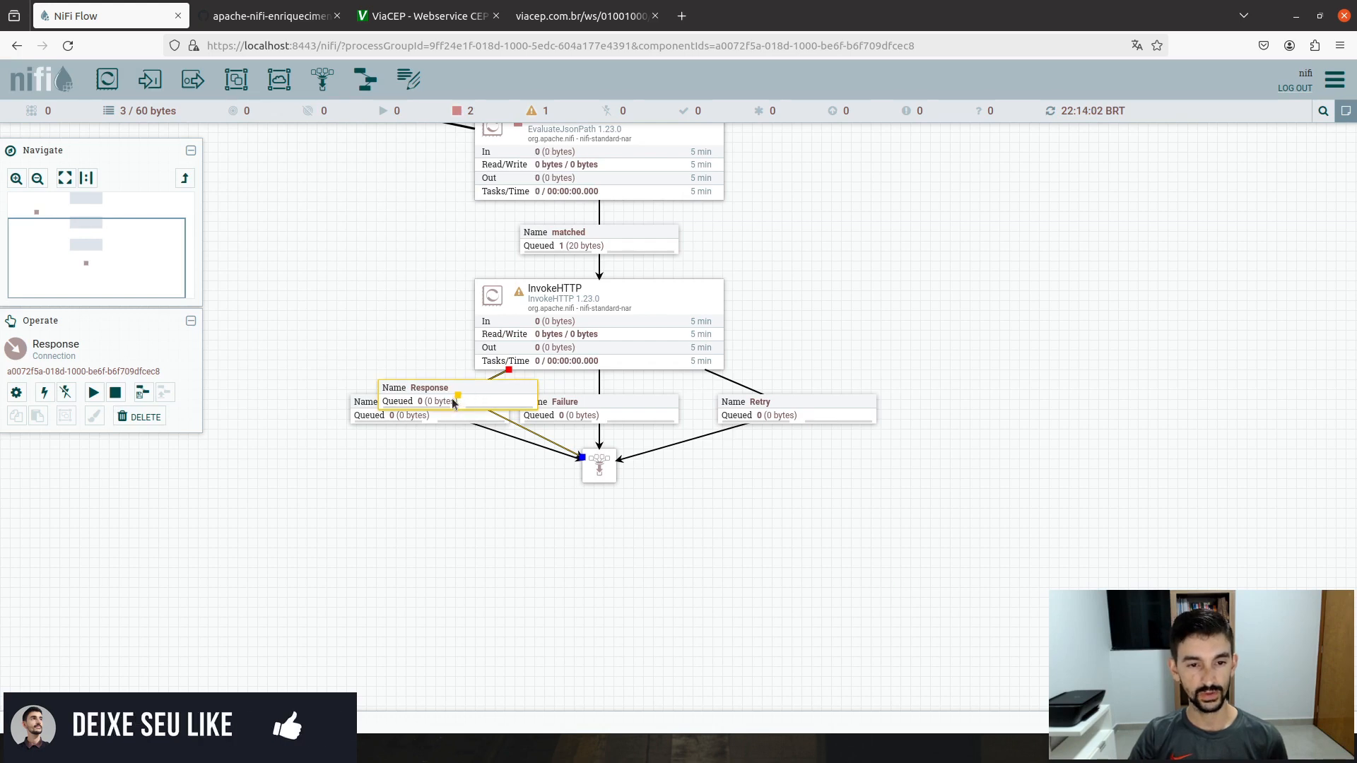
{"action": "left_click_drag", "start_coordinate": [457, 401], "coordinate": [785, 552]}
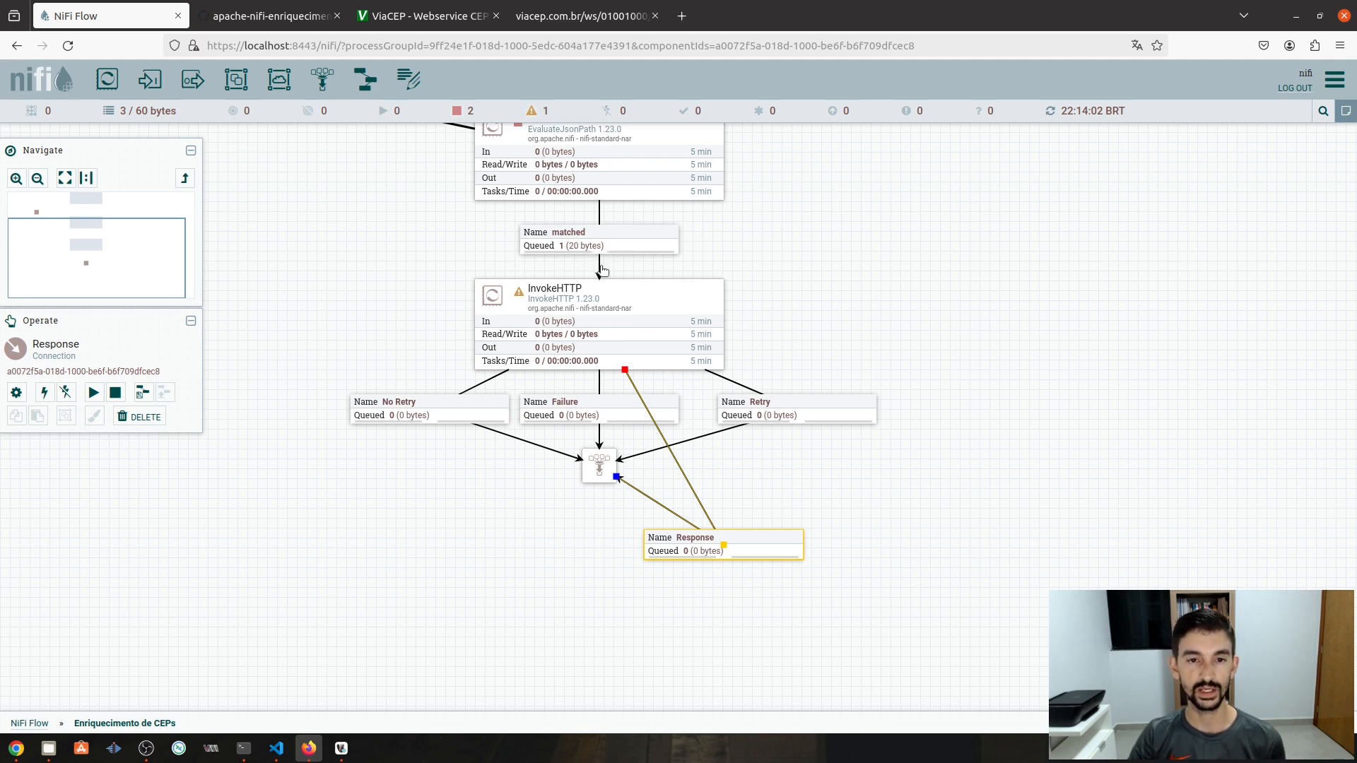
- Auto-terminate InvokeHTTP's Original relationship in its Relationships settings and apply
{"action": "double_click", "coordinate": [601, 326]}
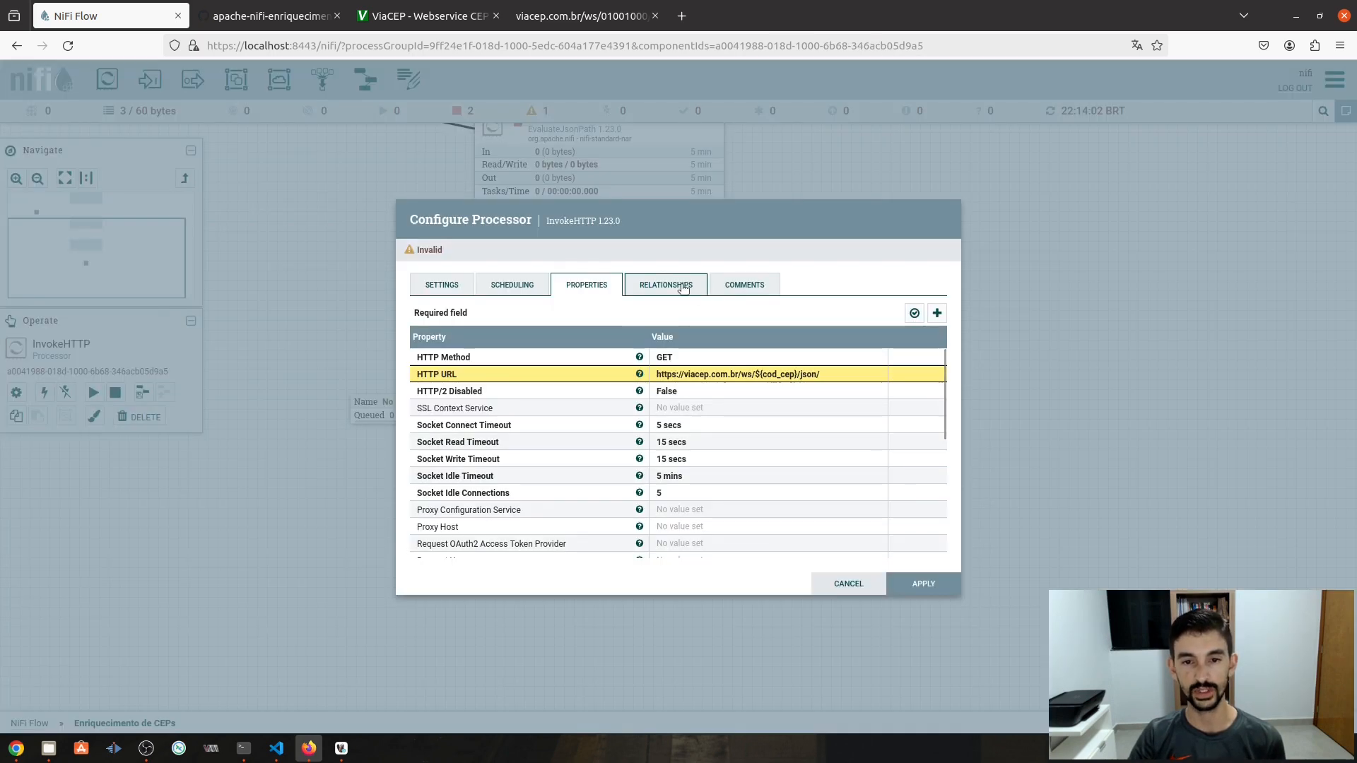
{"action": "left_click", "coordinate": [682, 288]}
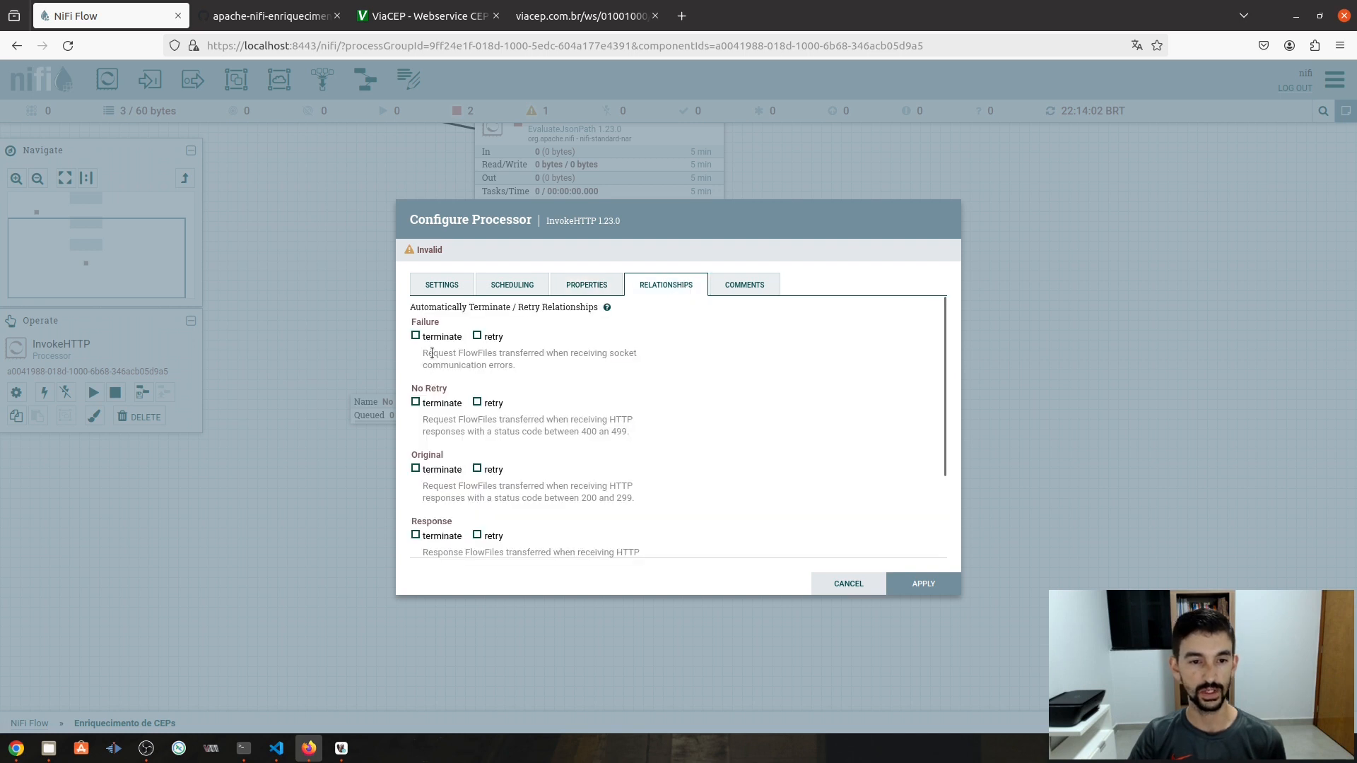
{"action": "scroll", "coordinate": [432, 353], "scroll_direction": "down", "scroll_amount": 2}
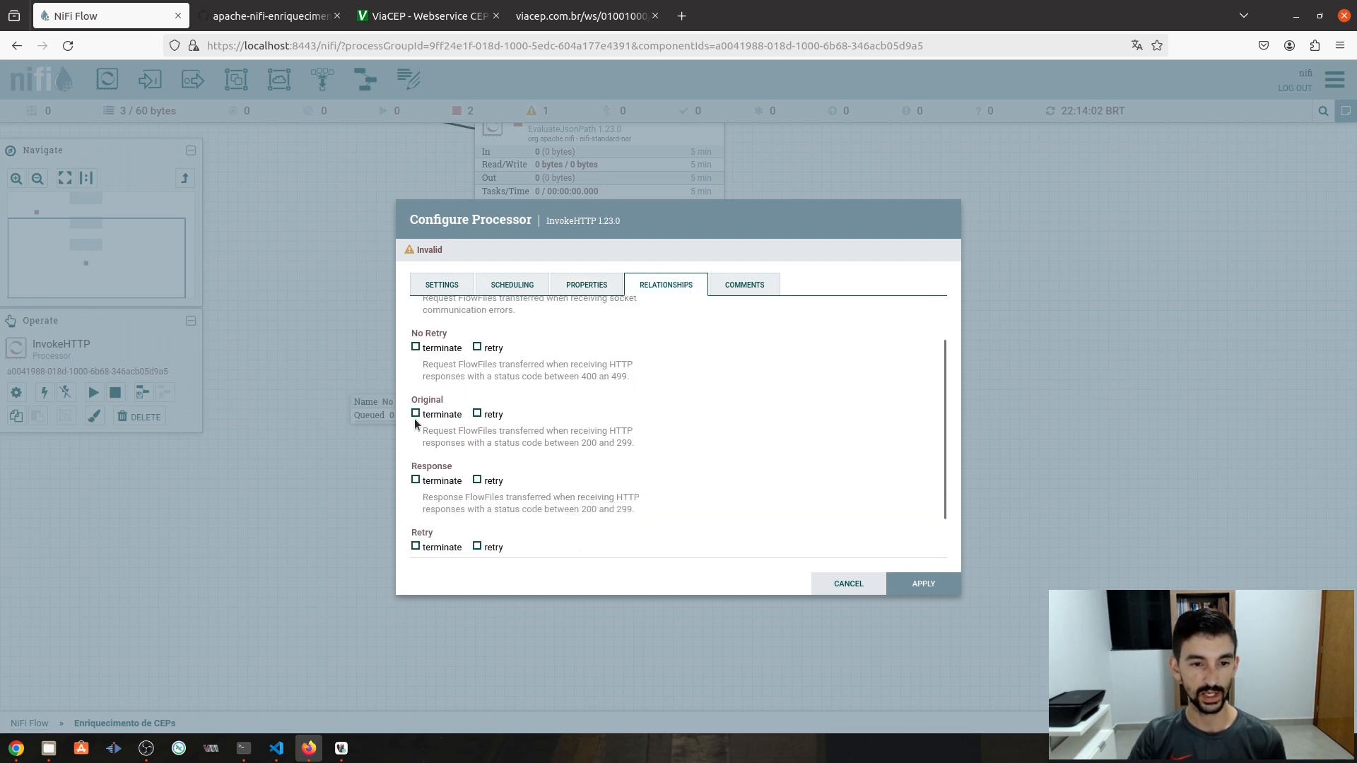
{"action": "left_click", "coordinate": [415, 414]}
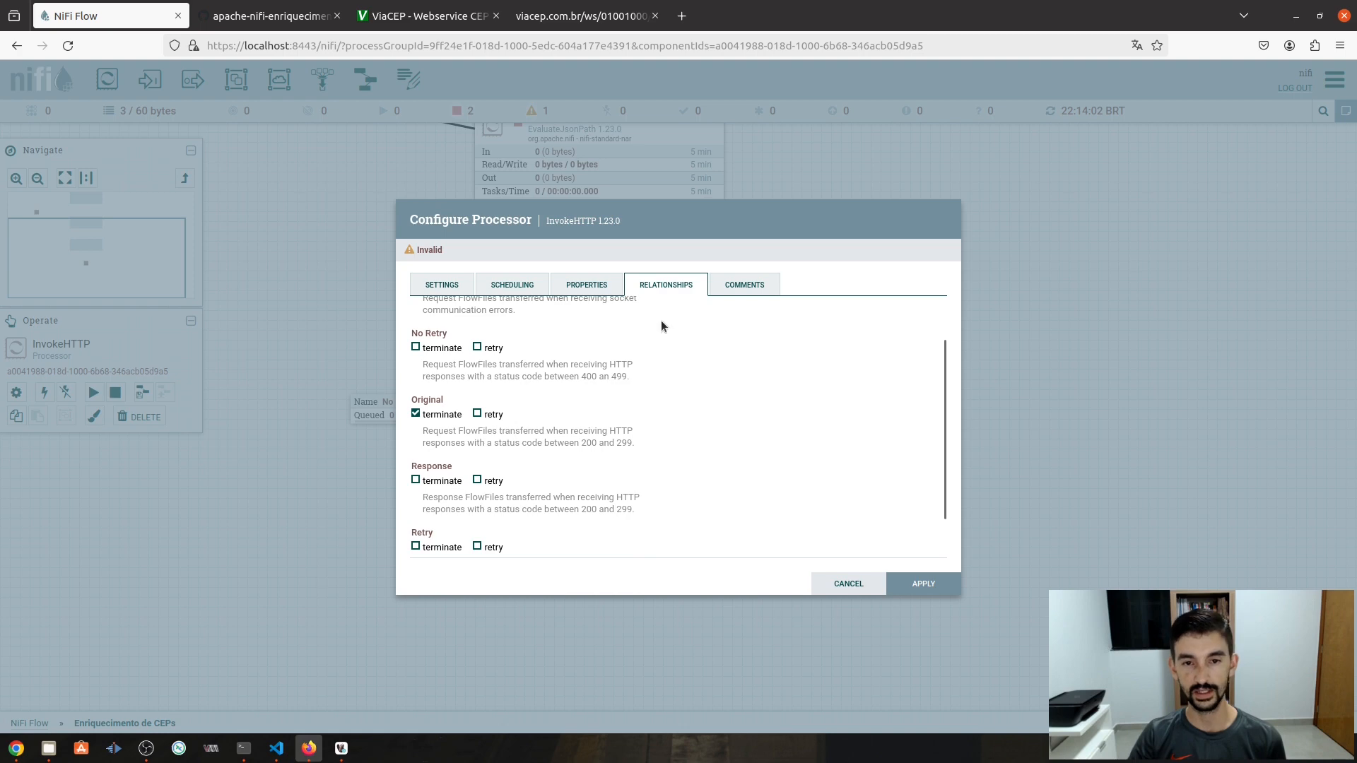
{"action": "left_click", "coordinate": [913, 585]}
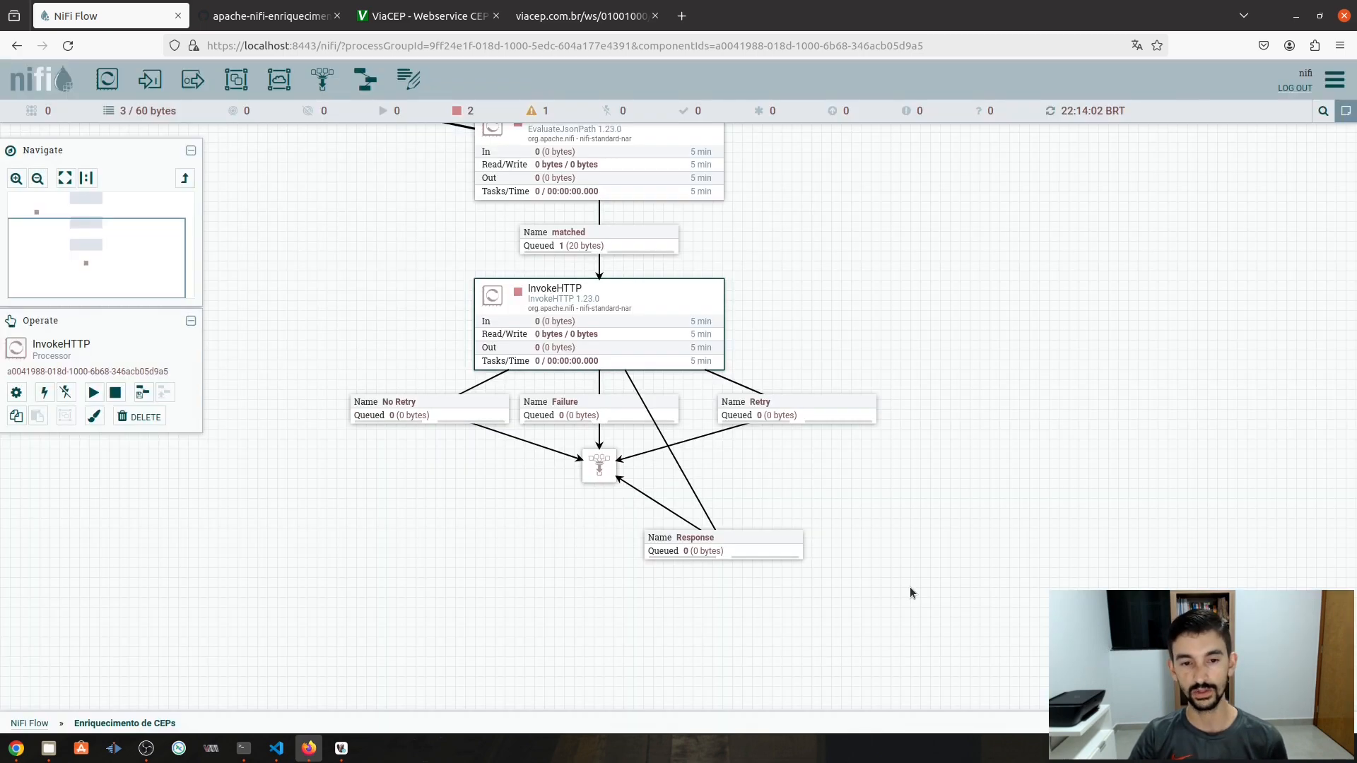
{"action": "mouse_move", "coordinate": [503, 285]}
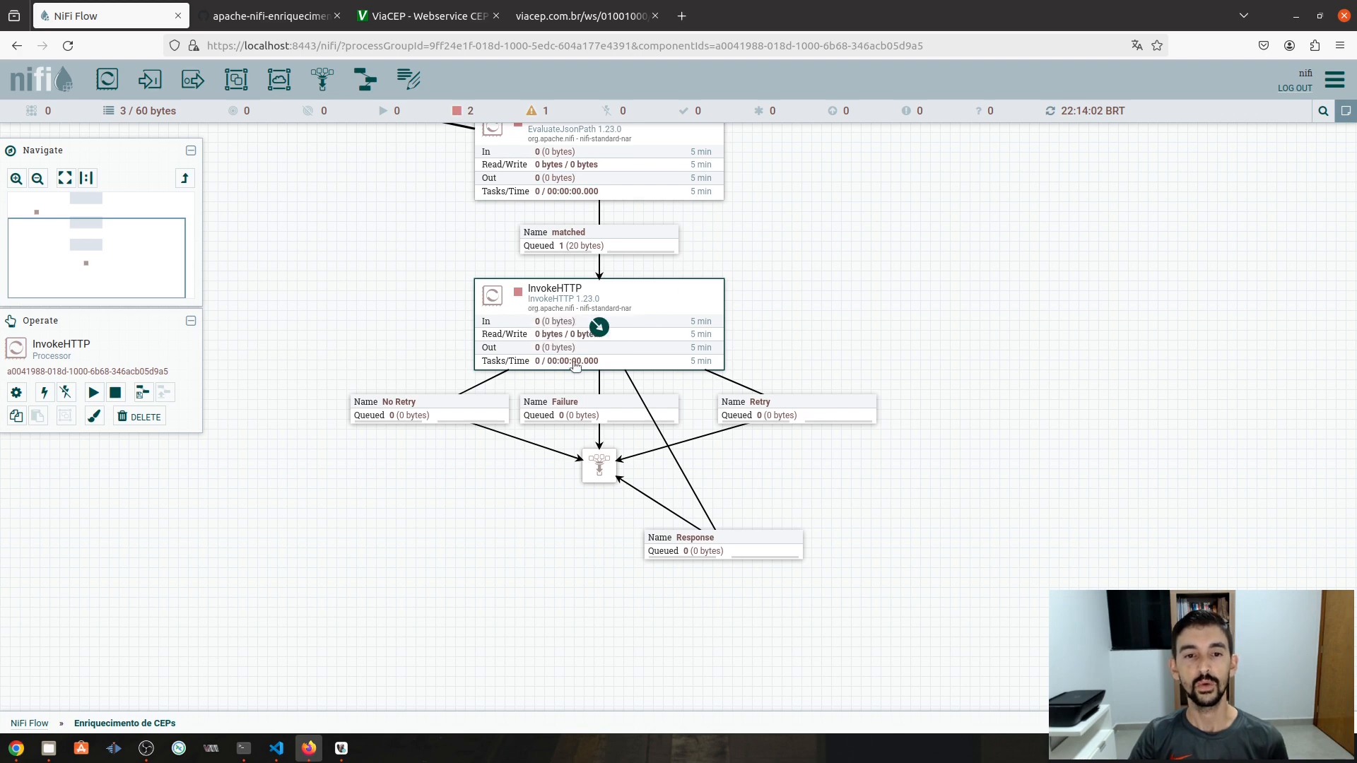
{"action": "mouse_move", "coordinate": [609, 468]}
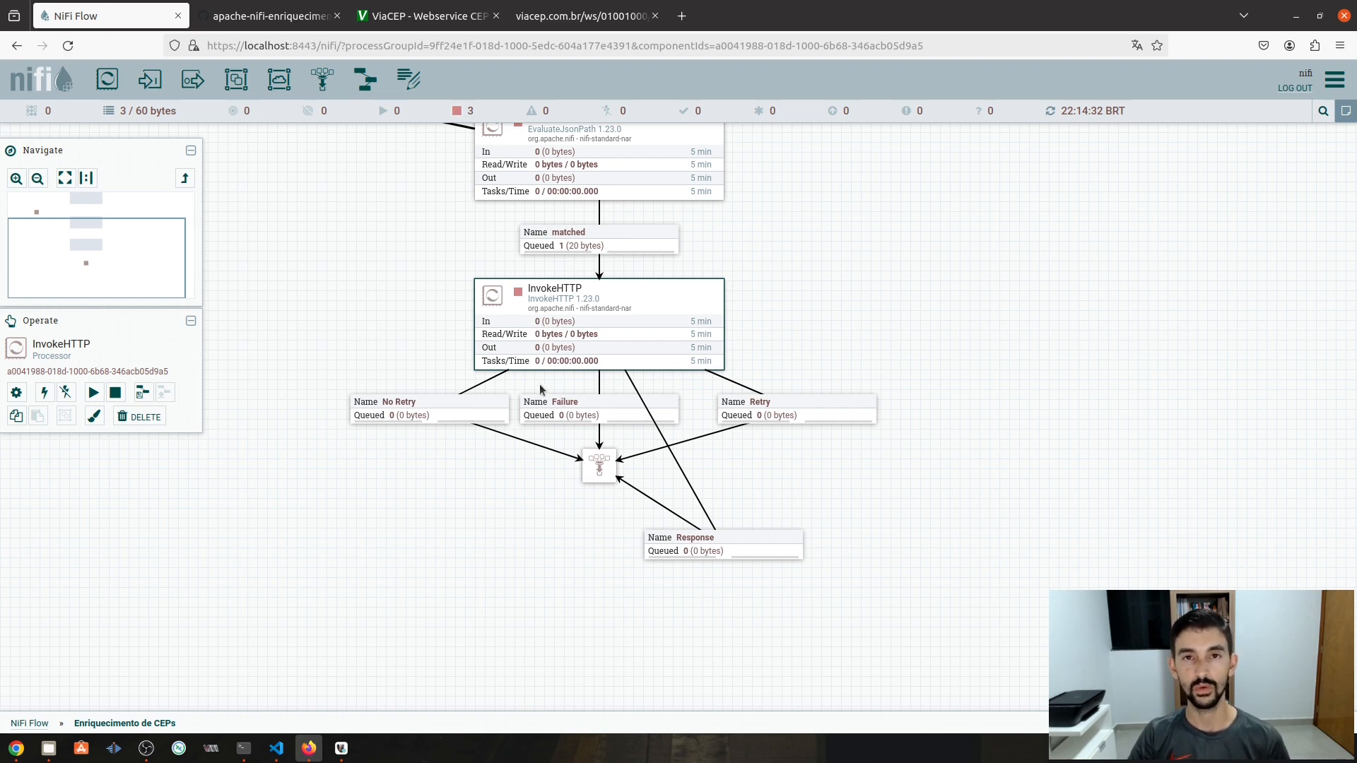
{"action": "mouse_move", "coordinate": [554, 334]}
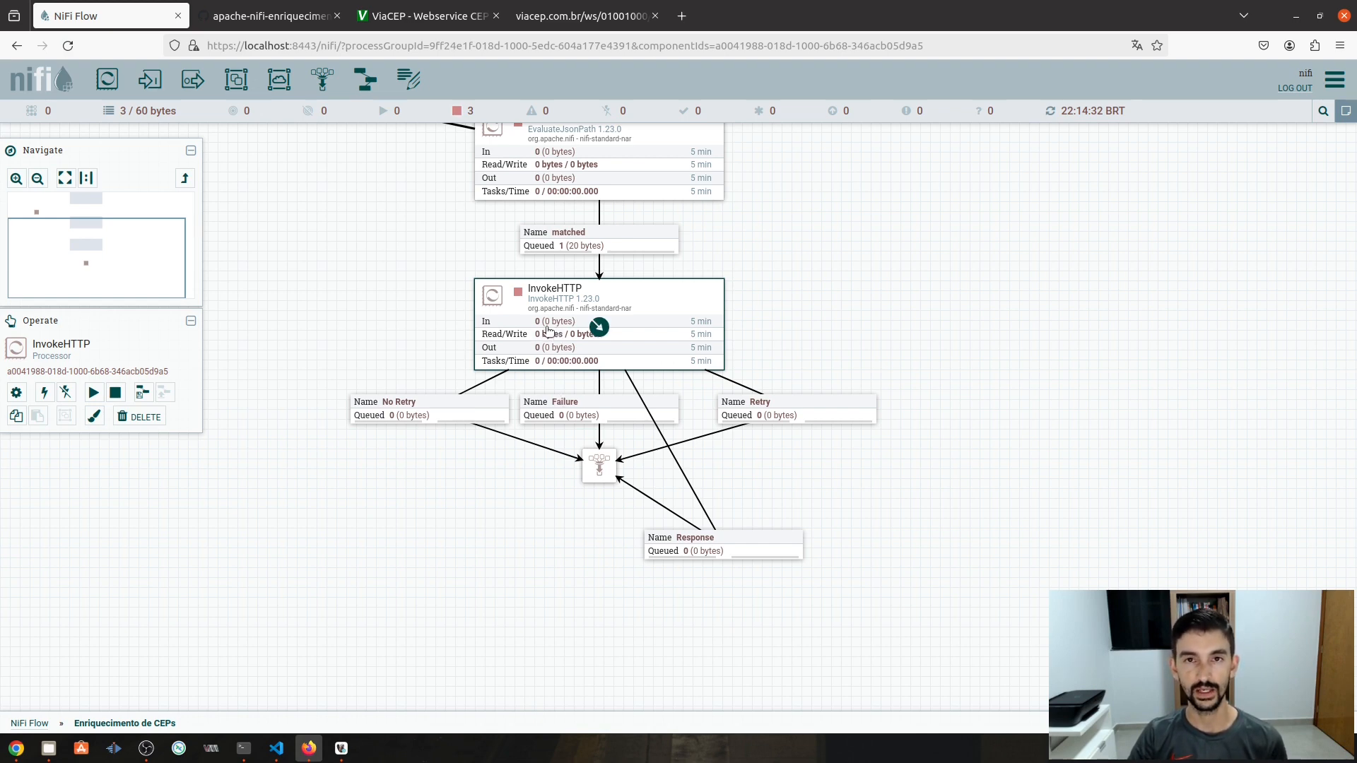
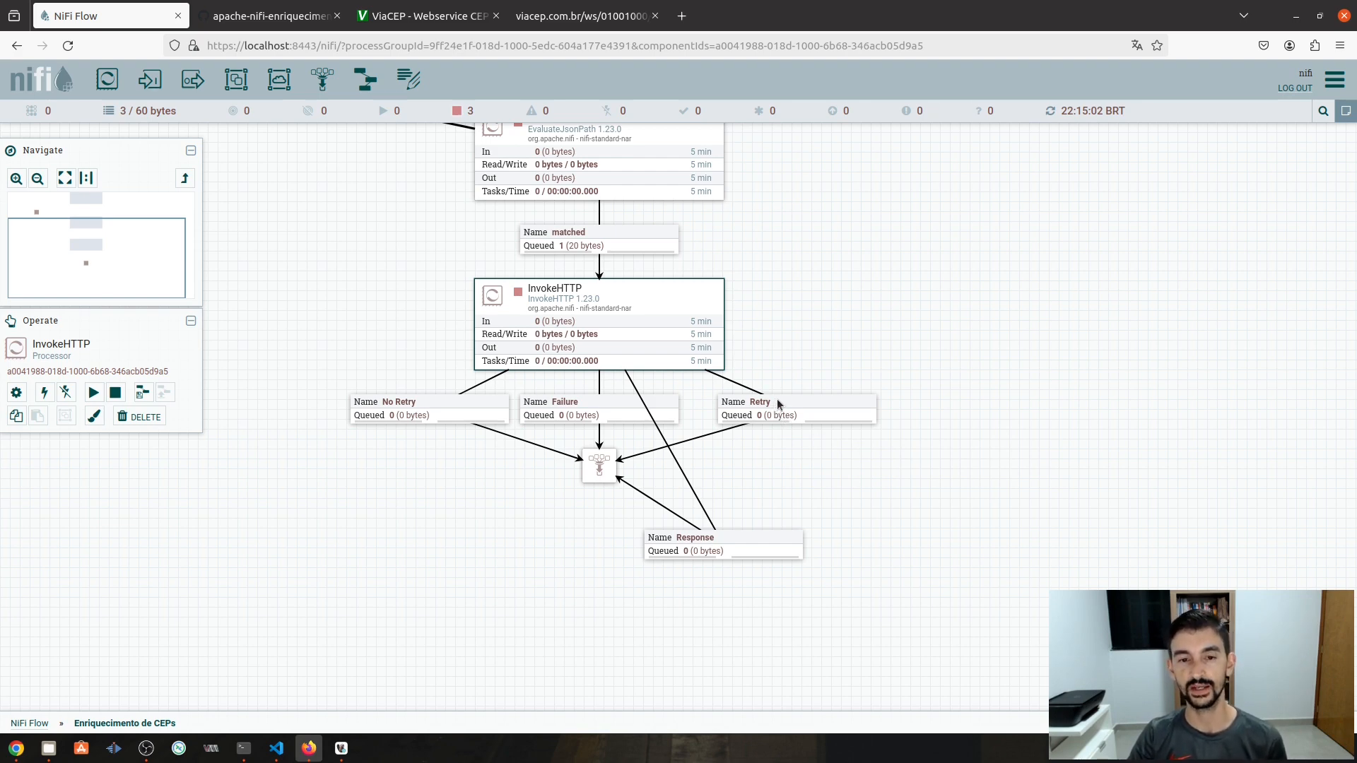
- Start InvokeHTTP and refresh the flow so one 228-byte ViaCEP response queues on Response
{"action": "scroll", "coordinate": [778, 398], "scroll_direction": "down", "scroll_amount": 2}
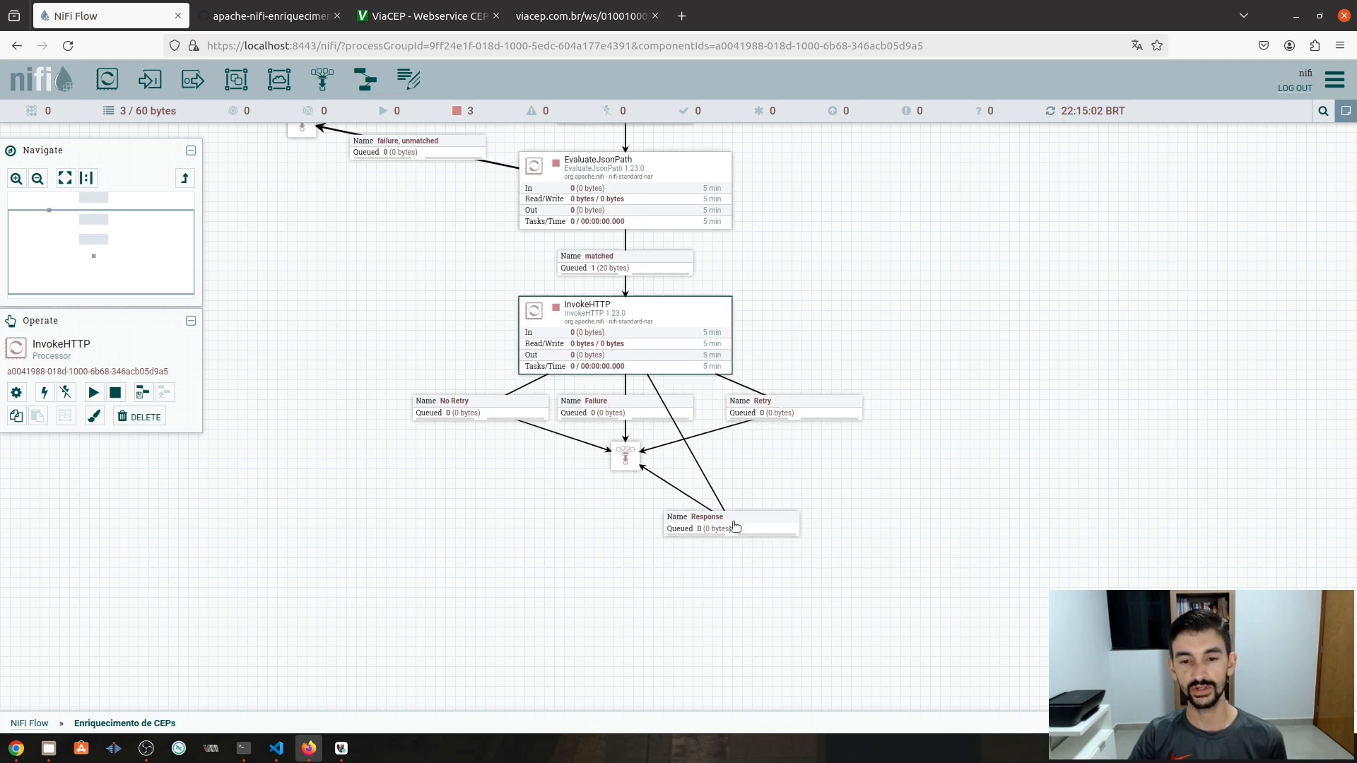
{"action": "left_click_drag", "start_coordinate": [842, 282], "coordinate": [821, 341]}
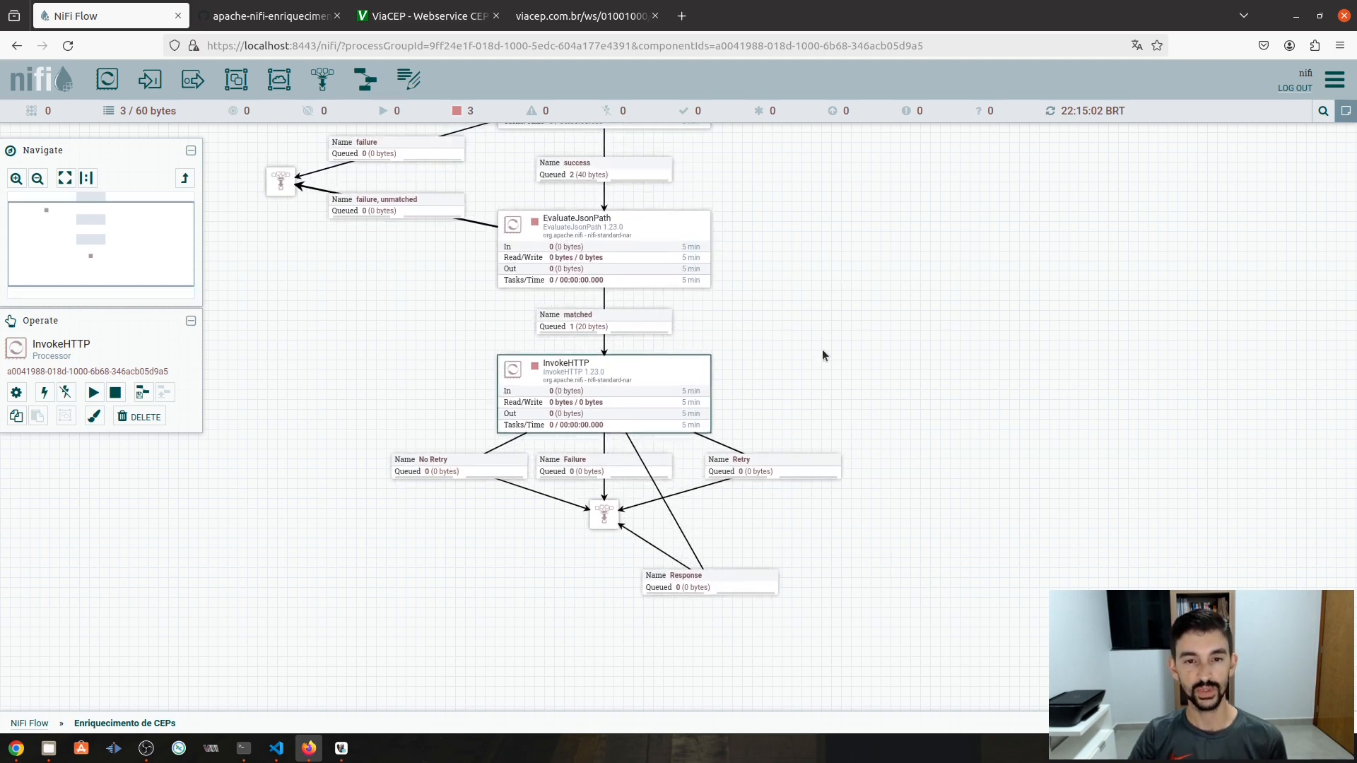
{"action": "right_click", "coordinate": [658, 383]}
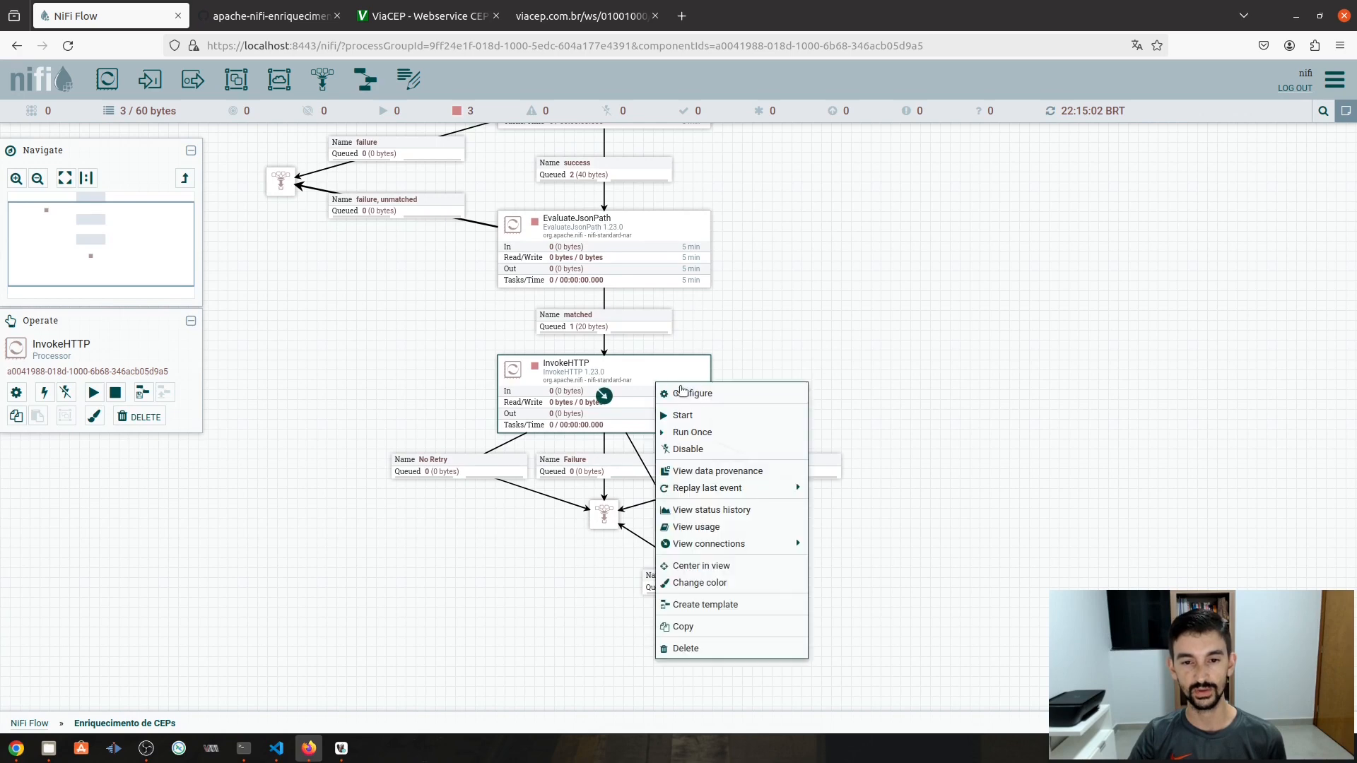
{"action": "left_click", "coordinate": [685, 420]}
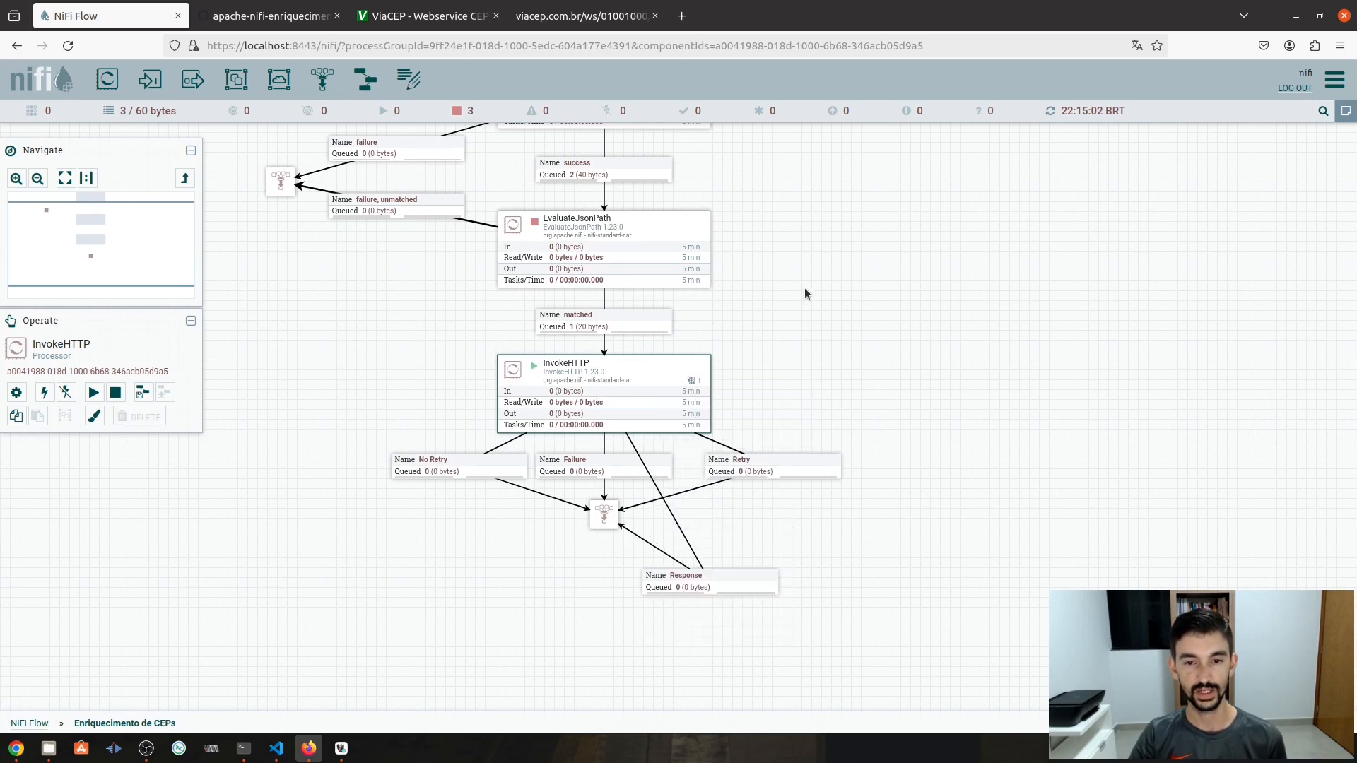
{"action": "right_click", "coordinate": [803, 280]}
{"action": "left_click", "coordinate": [829, 291]}
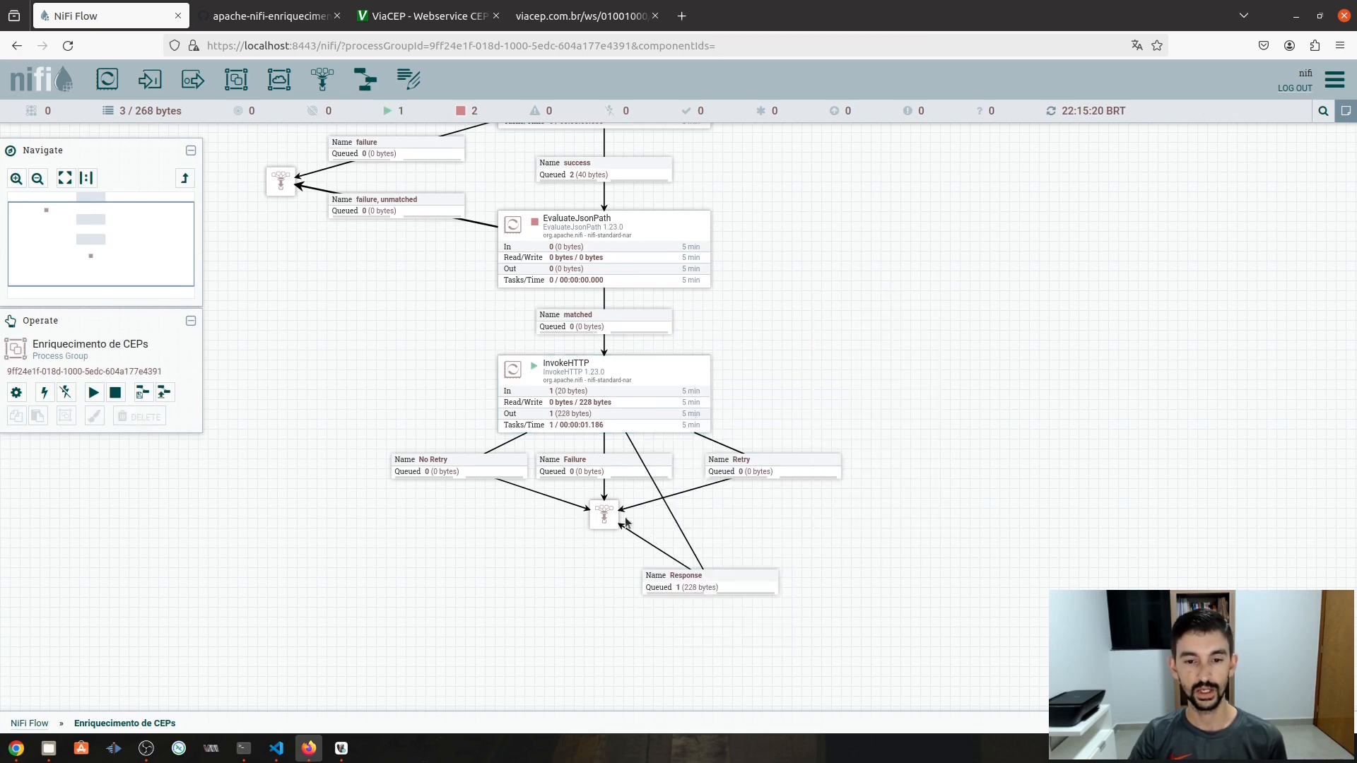
{"action": "right_click", "coordinate": [698, 581]}
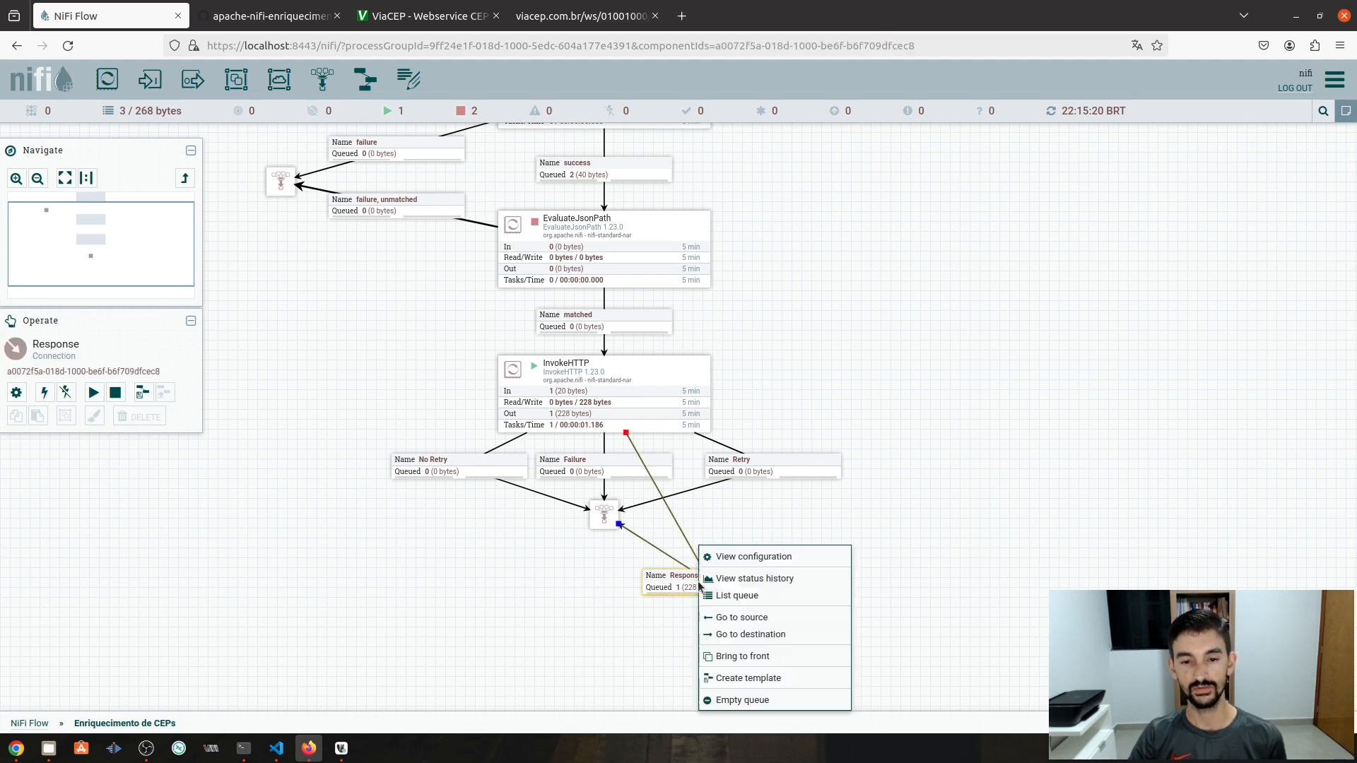
{"action": "left_click", "coordinate": [757, 598]}
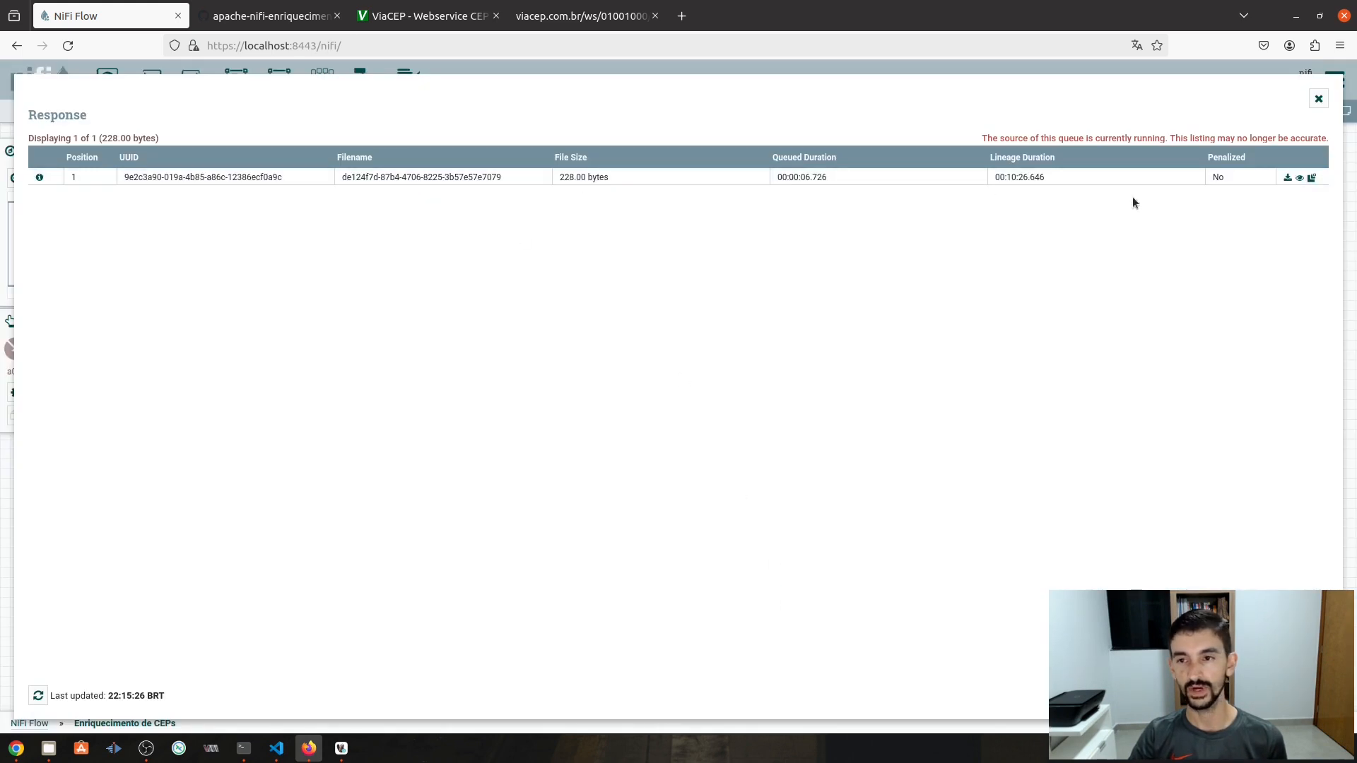
{"action": "left_click", "coordinate": [1299, 177]}
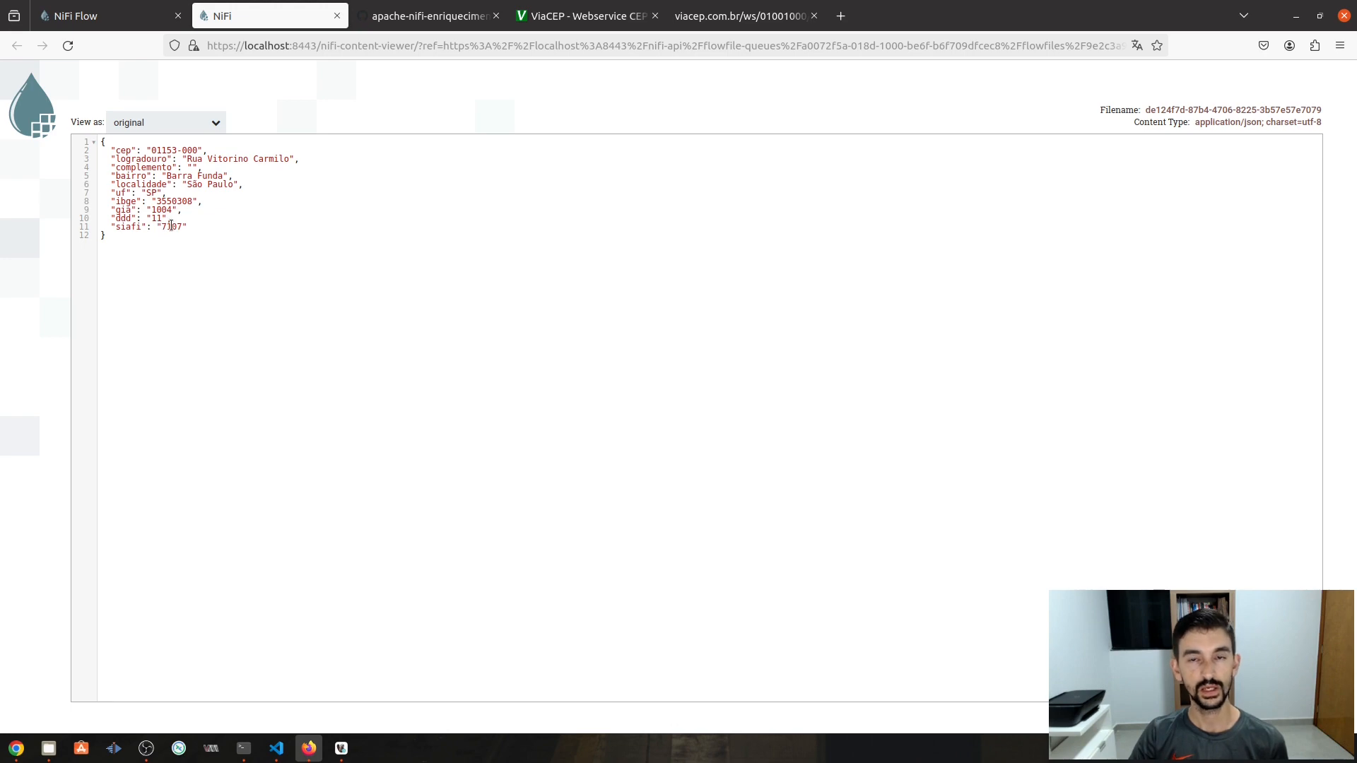
{"action": "key", "text": "ctrl+w"}
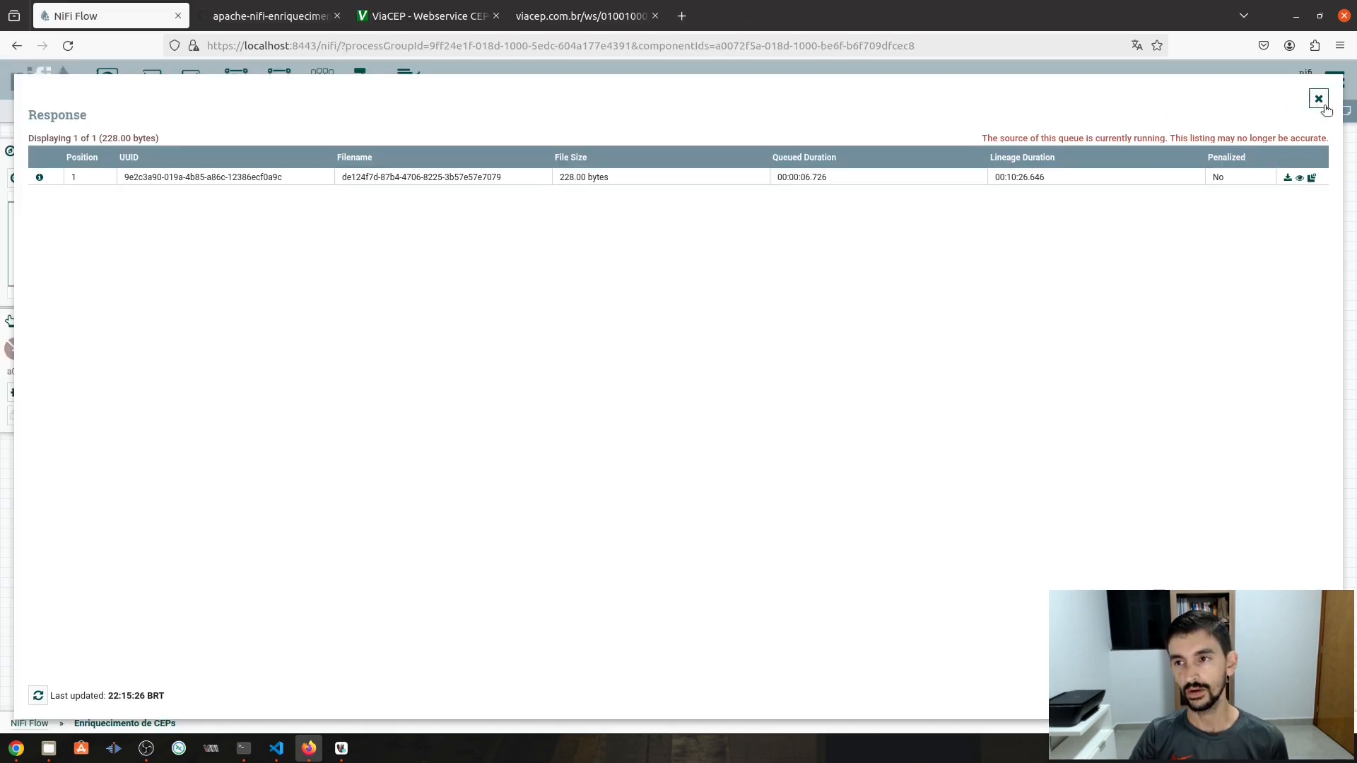
{"action": "left_click", "coordinate": [1318, 100]}
{"action": "left_click_drag", "start_coordinate": [937, 493], "coordinate": [924, 400]}
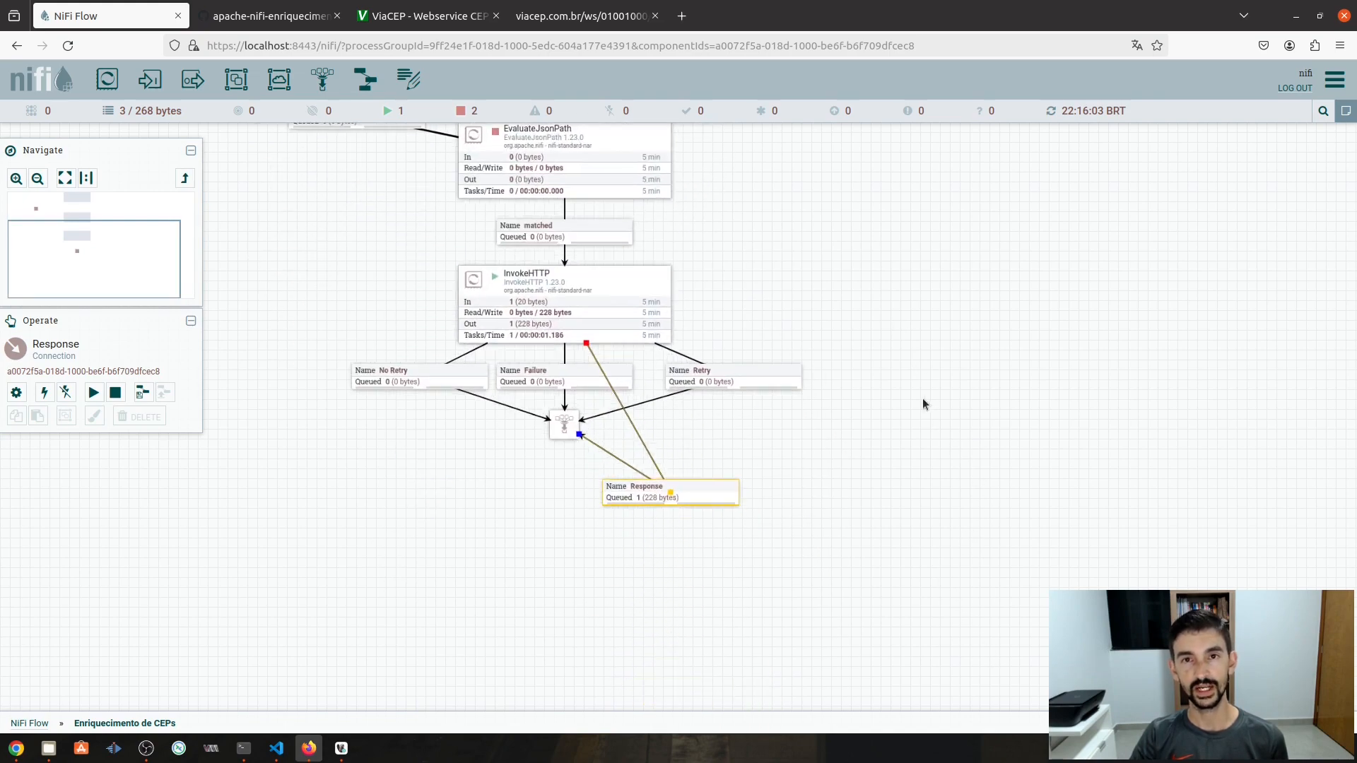
{"action": "left_click", "coordinate": [341, 749]}
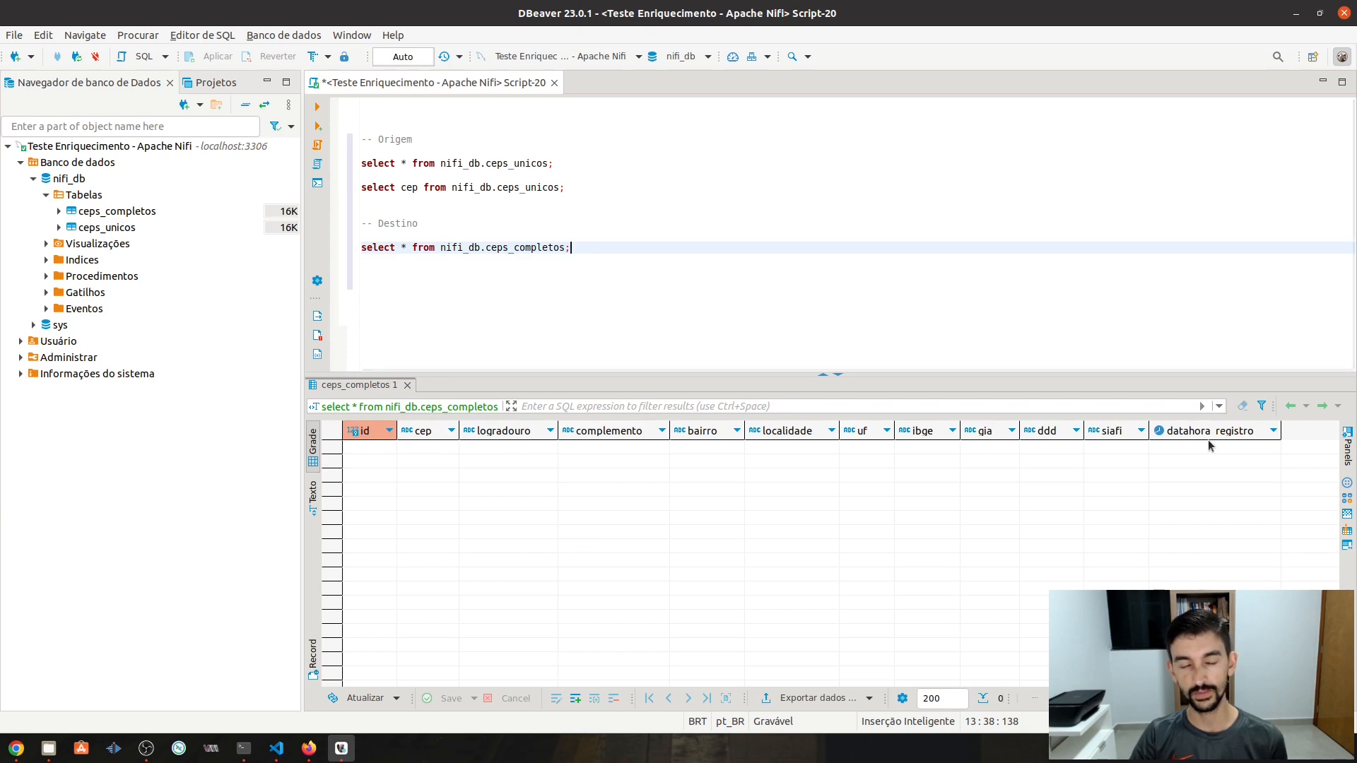
{"action": "left_click", "coordinate": [1298, 15]}
{"action": "left_click", "coordinate": [577, 582]}
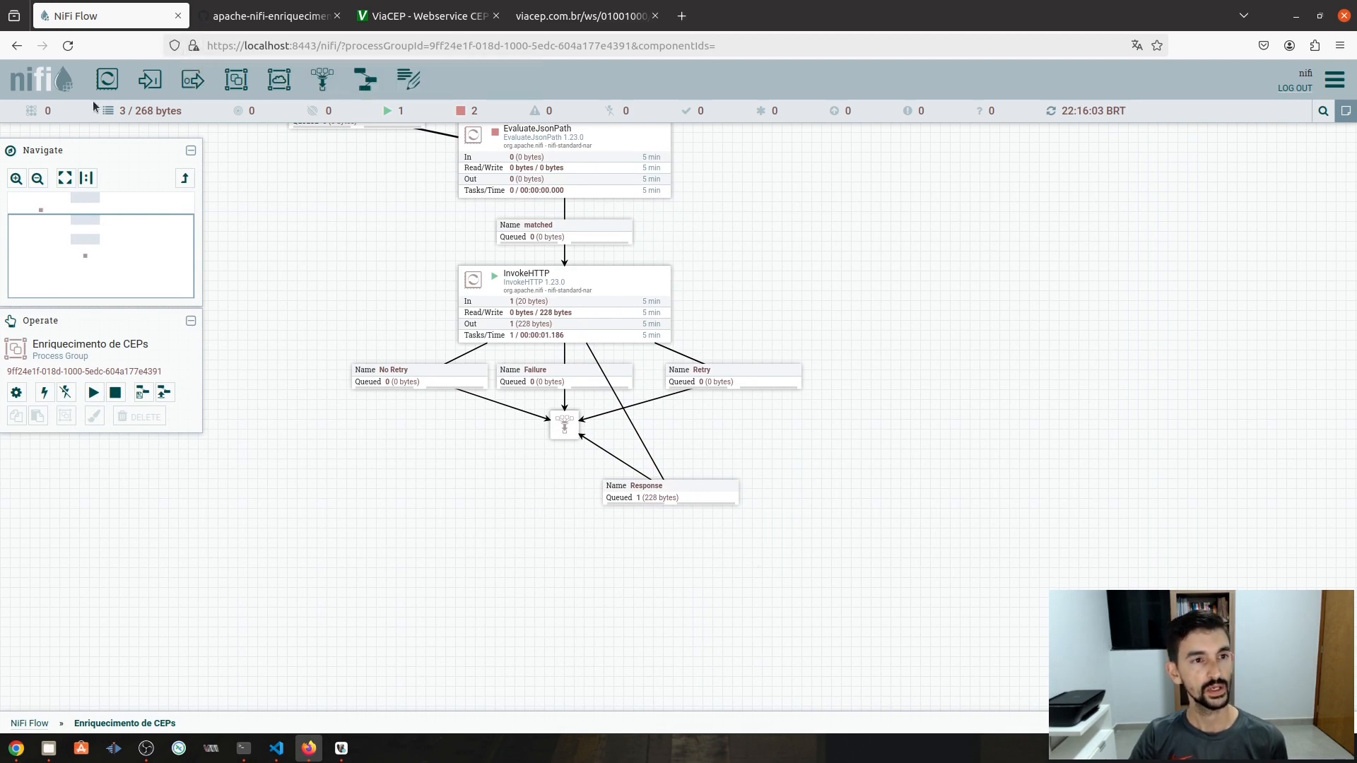
- Add a PutDatabaseRecord processor below the funnel
{"action": "left_click_drag", "start_coordinate": [107, 79], "coordinate": [914, 355]}
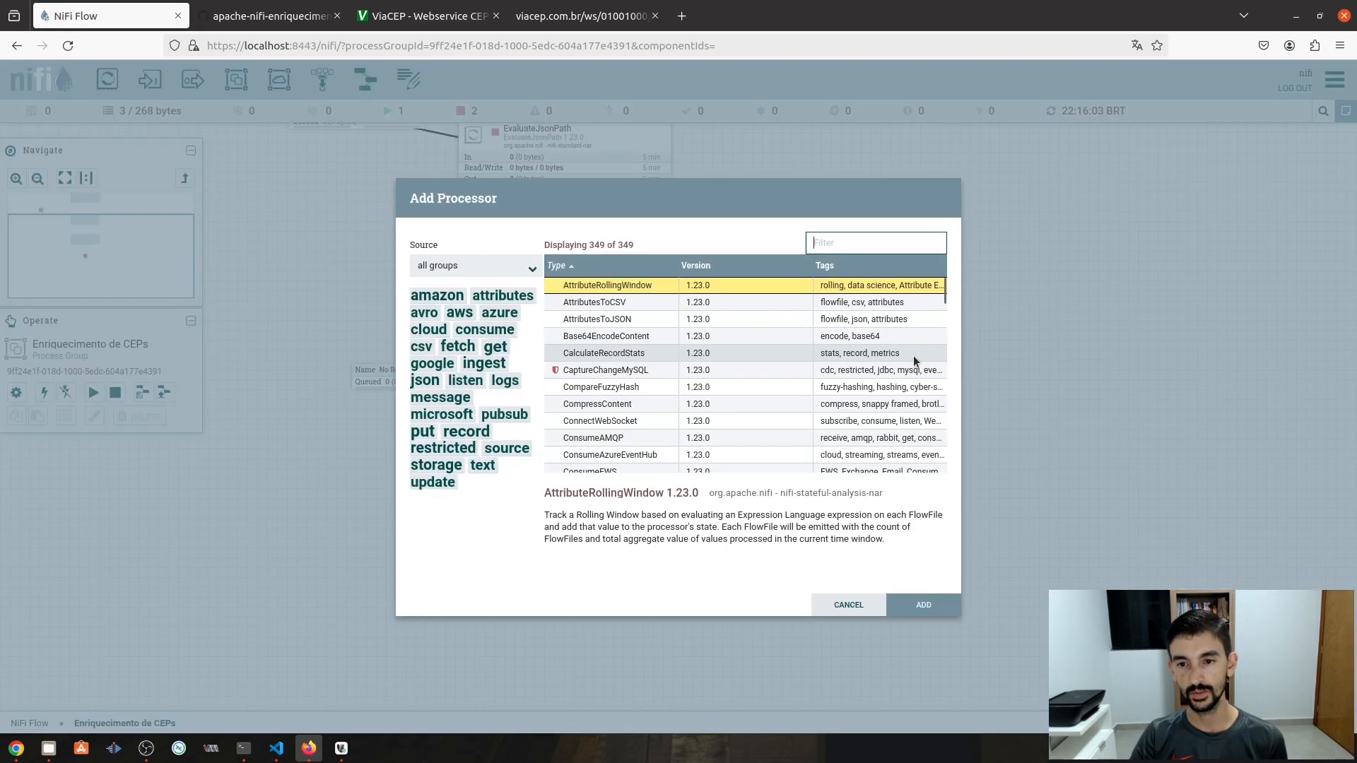
{"action": "type", "text": "putdata"}
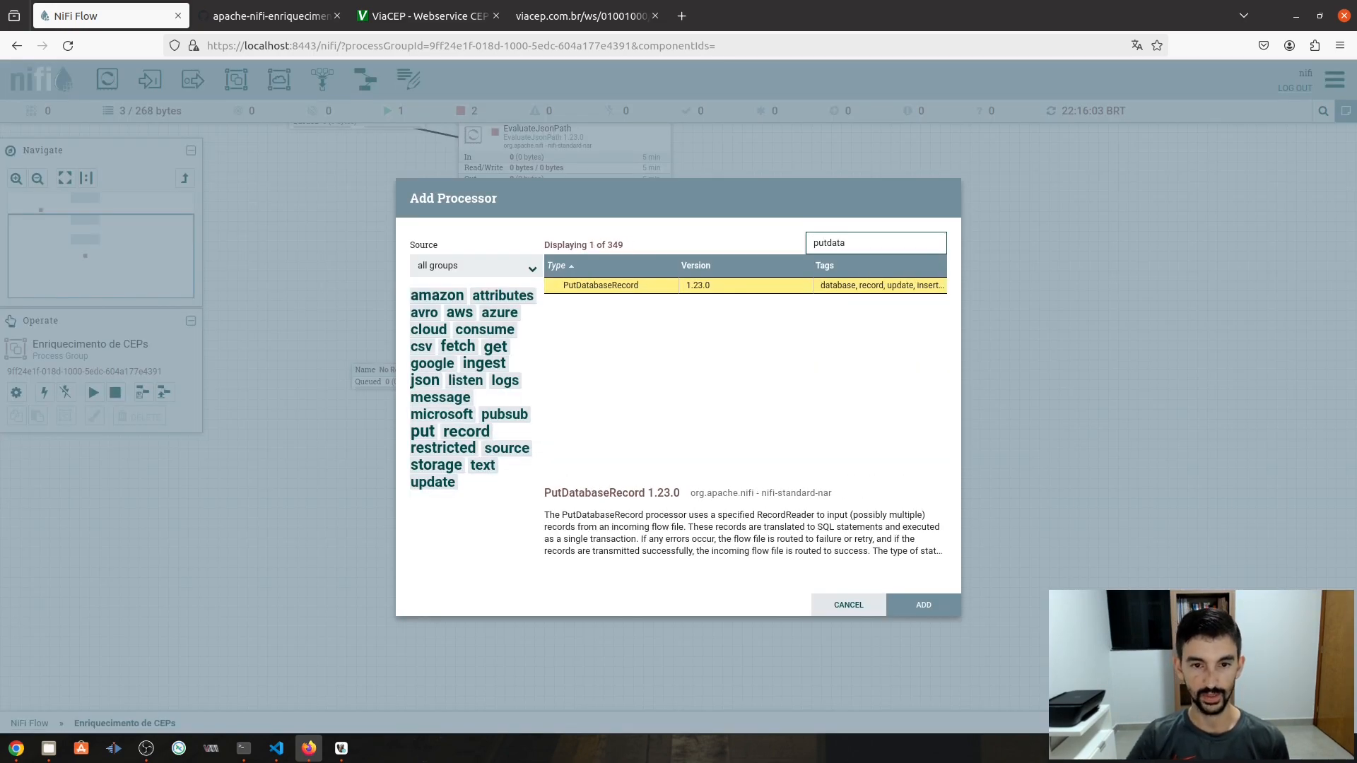
{"action": "double_click", "coordinate": [621, 285]}
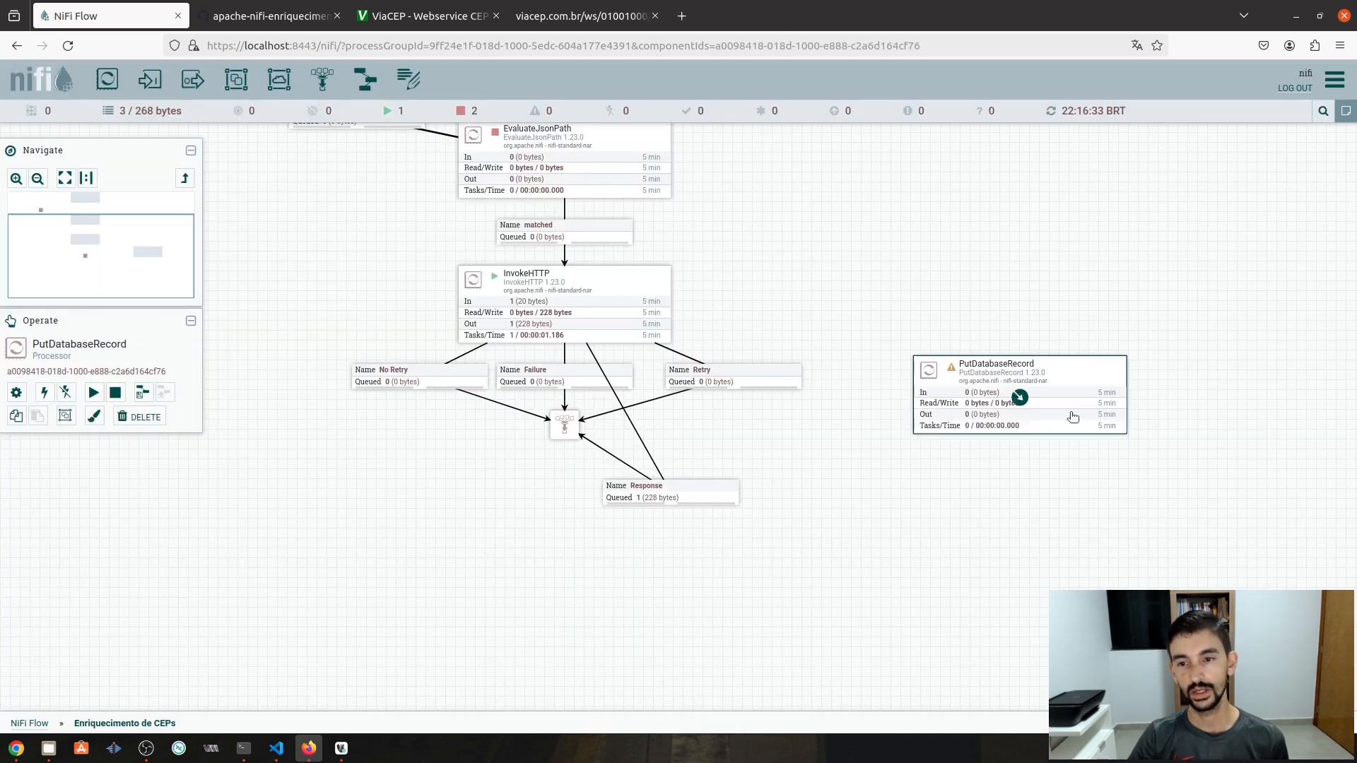
{"action": "left_click_drag", "start_coordinate": [1056, 428], "coordinate": [1031, 505]}
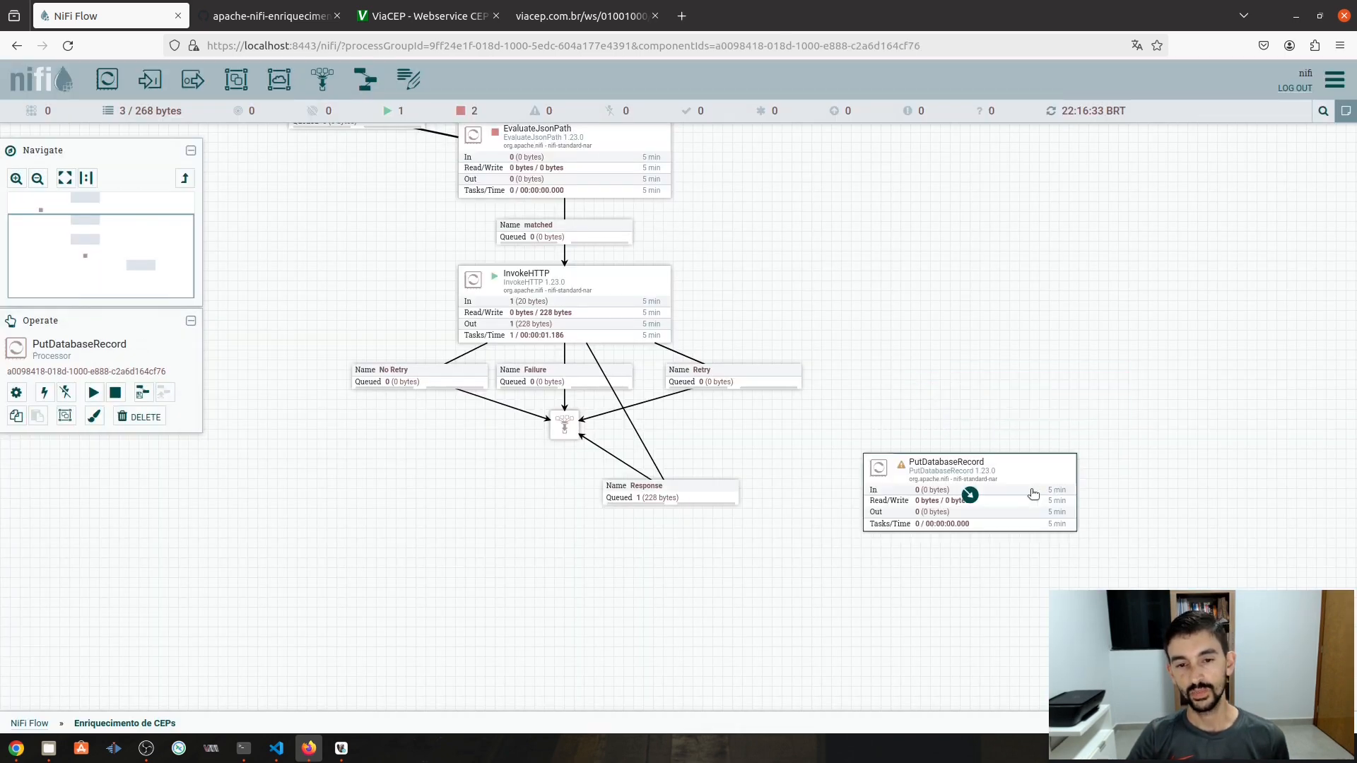
- Reattach the Response connection's end to PutDatabaseRecord and straighten the line
{"action": "left_click", "coordinate": [668, 494]}
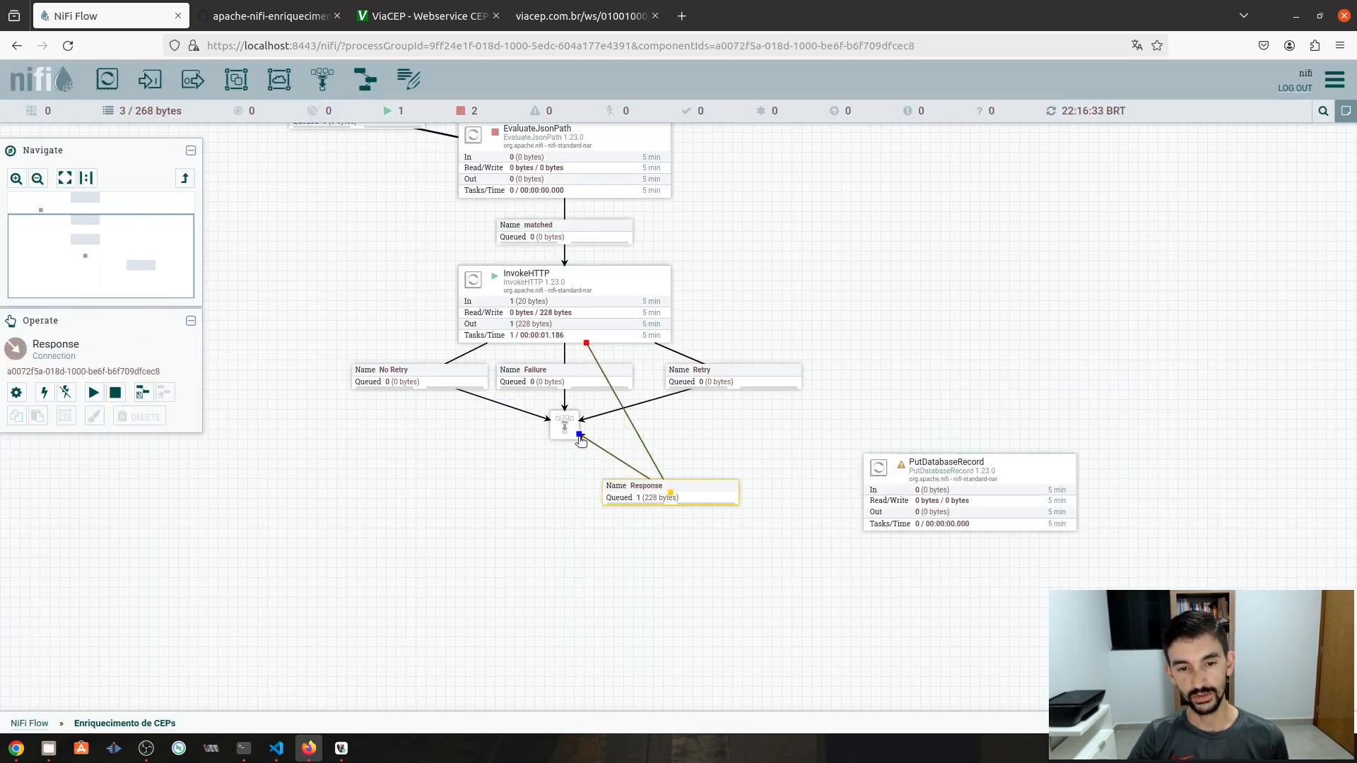
{"action": "left_click_drag", "start_coordinate": [580, 436], "coordinate": [604, 542]}
{"action": "double_click", "coordinate": [670, 493]}
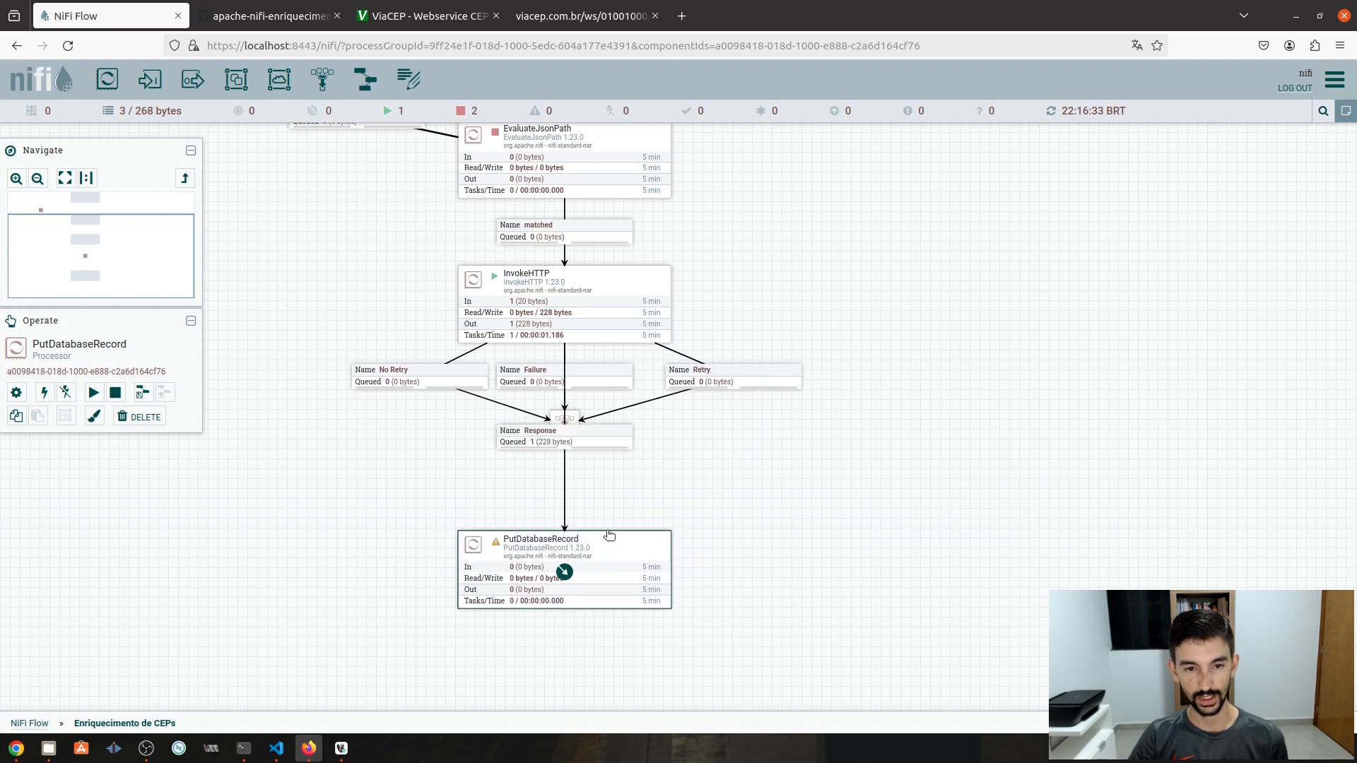
{"action": "left_click", "coordinate": [565, 448]}
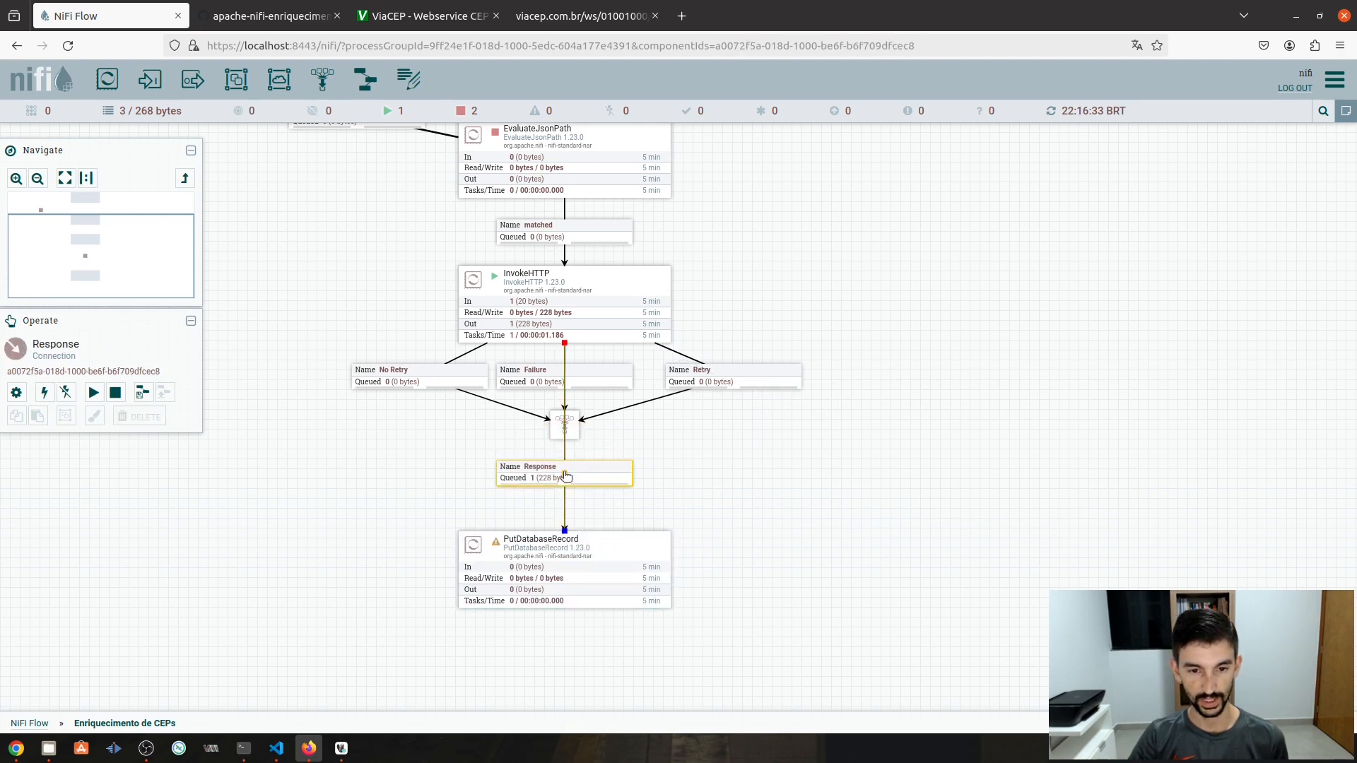
{"action": "left_click", "coordinate": [657, 550]}
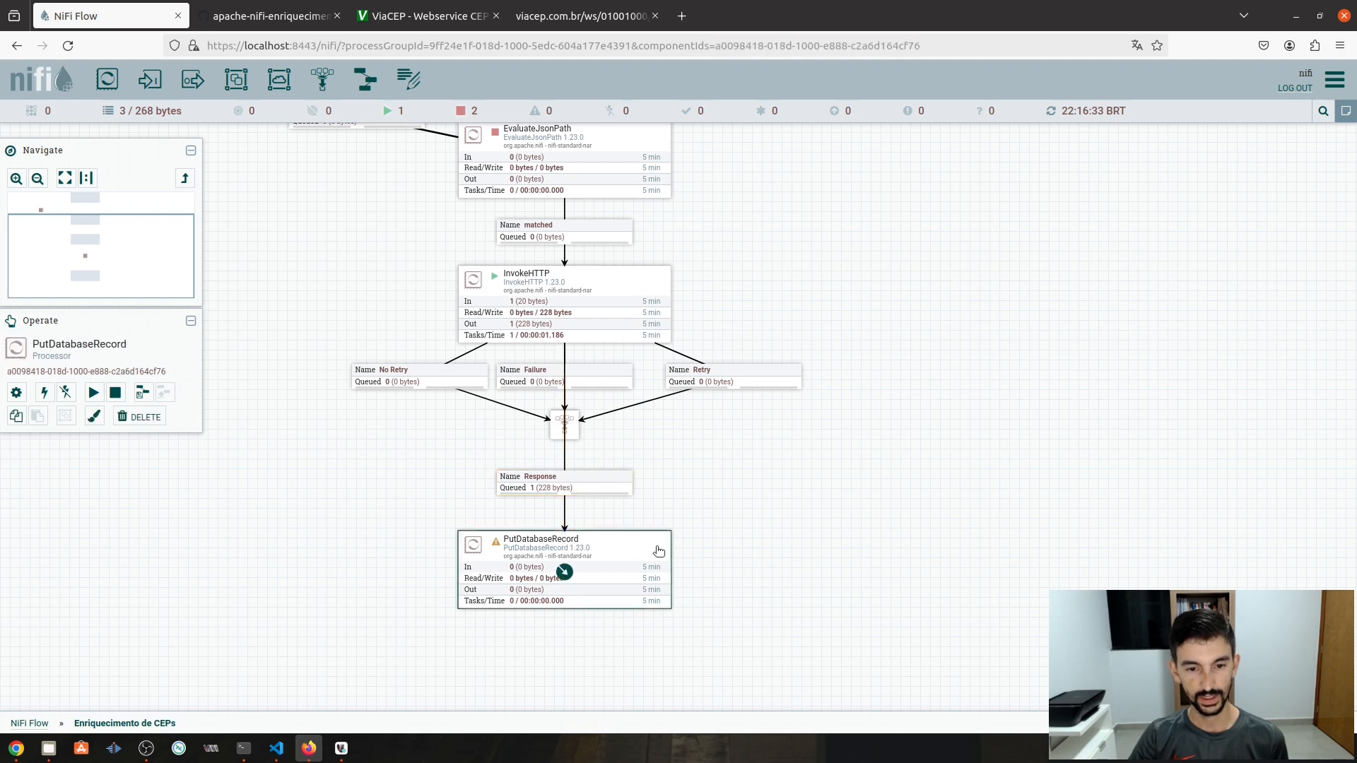
{"action": "left_click_drag", "start_coordinate": [867, 581], "coordinate": [858, 447]}
{"action": "left_click", "coordinate": [765, 335]}
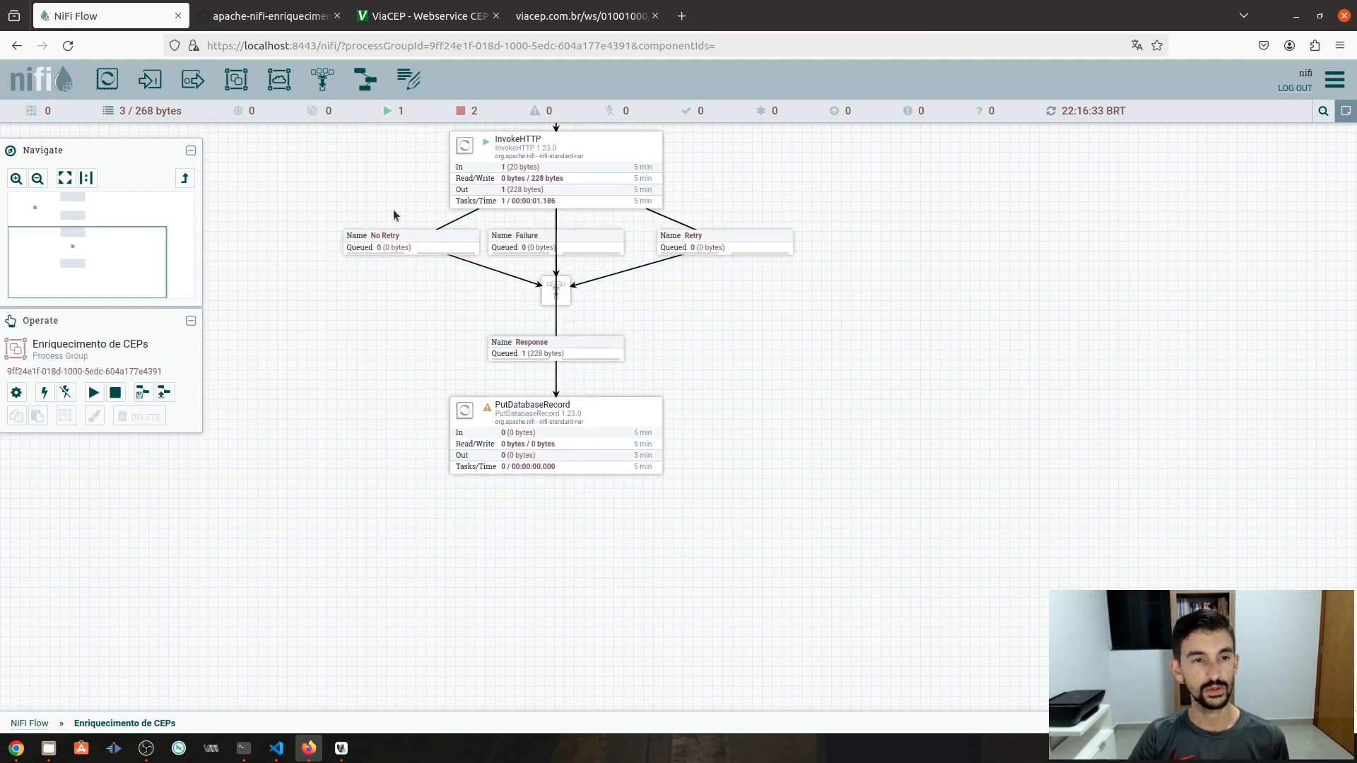
- Add a funnel under PutDatabaseRecord and route its failure relationship to it
{"action": "left_click_drag", "start_coordinate": [322, 79], "coordinate": [566, 576]}
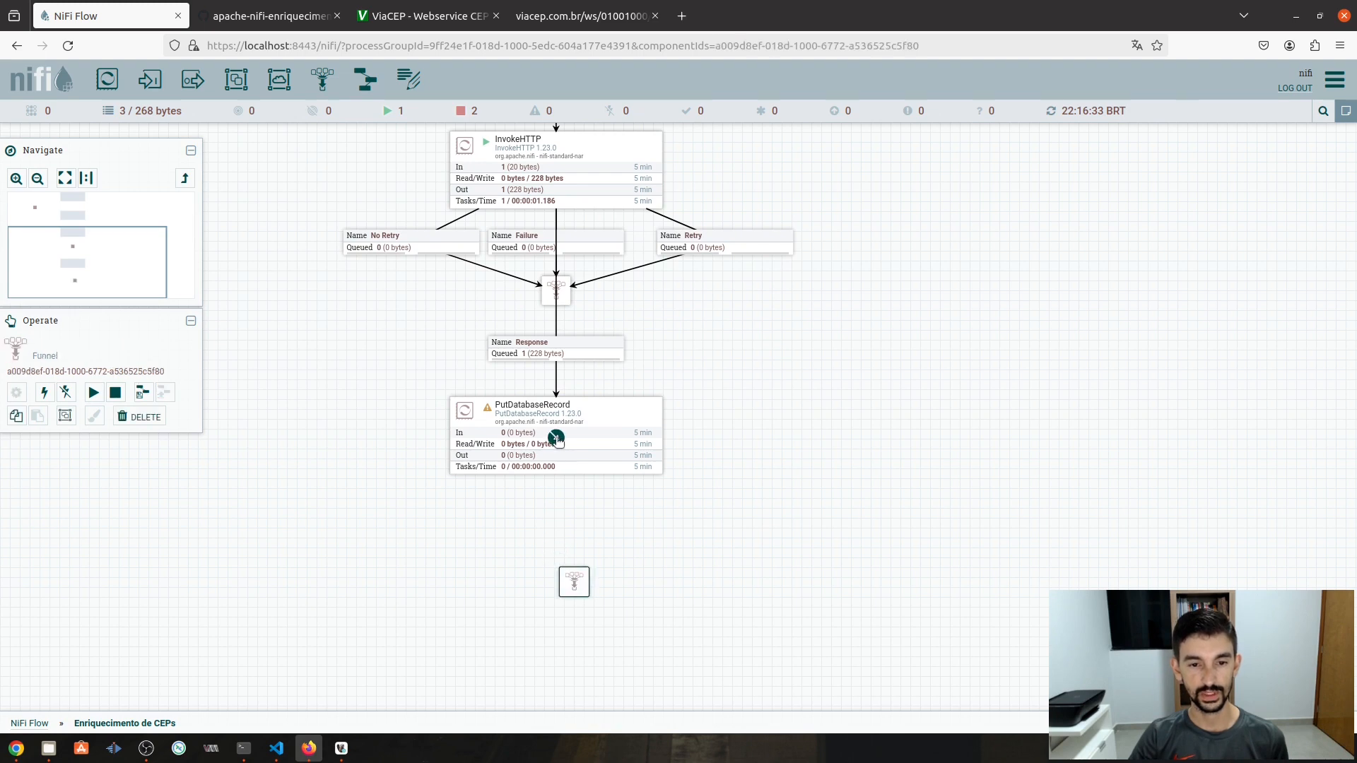
{"action": "left_click_drag", "start_coordinate": [559, 442], "coordinate": [575, 584]}
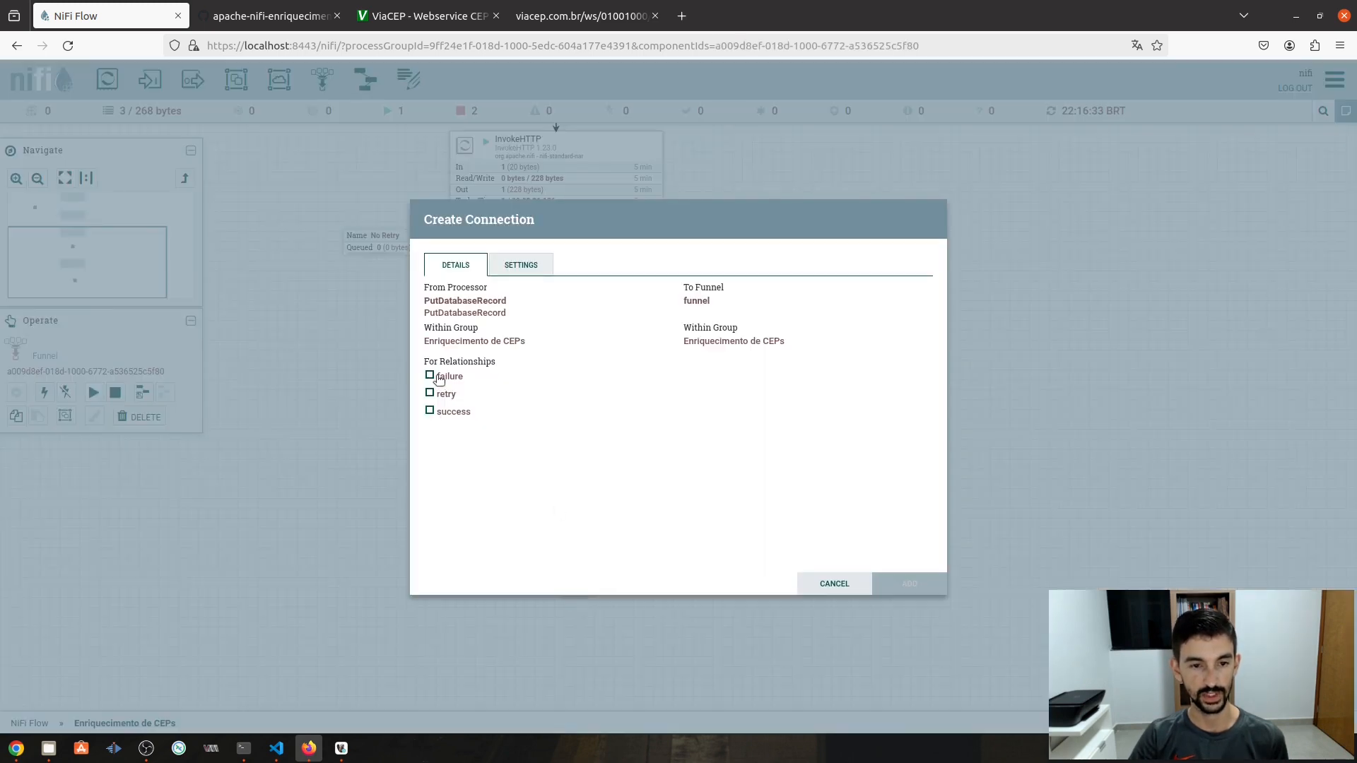
{"action": "left_click", "coordinate": [429, 376]}
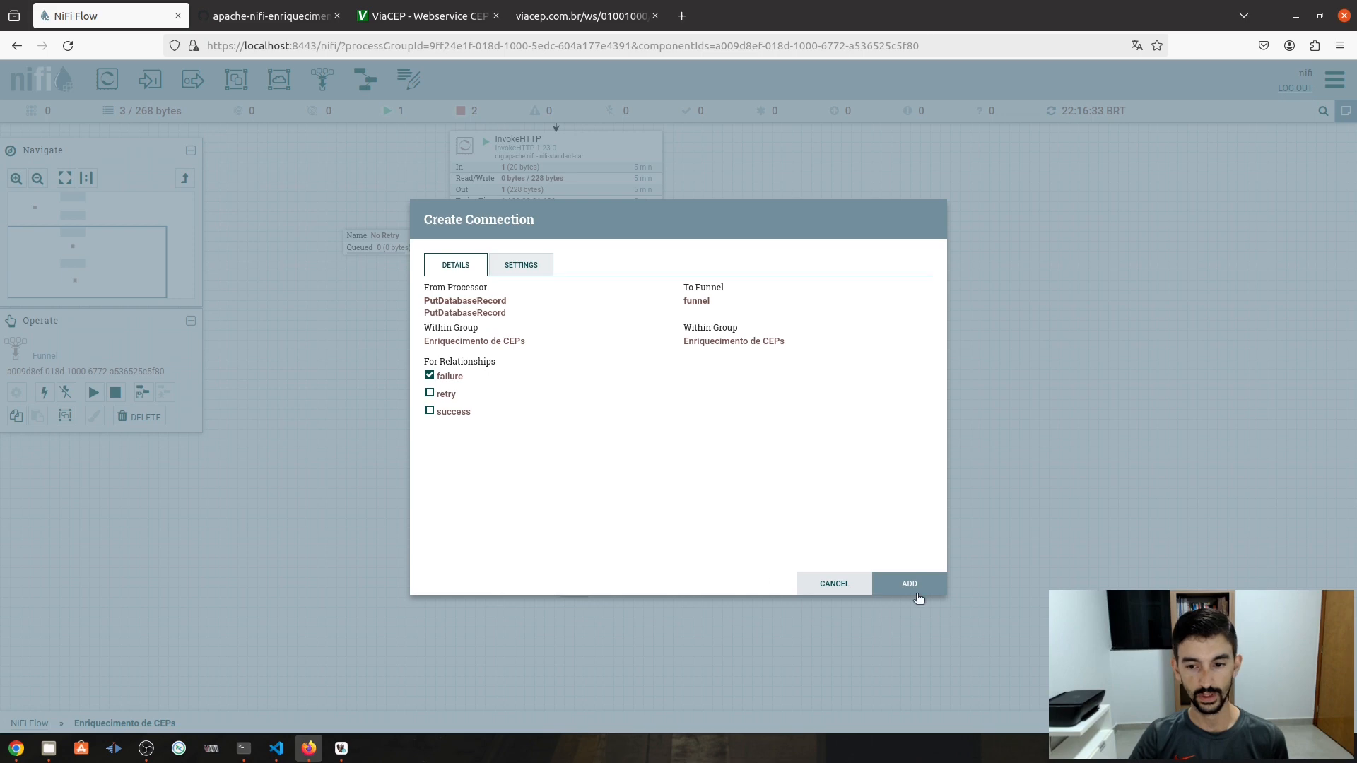
{"action": "left_click", "coordinate": [917, 593]}
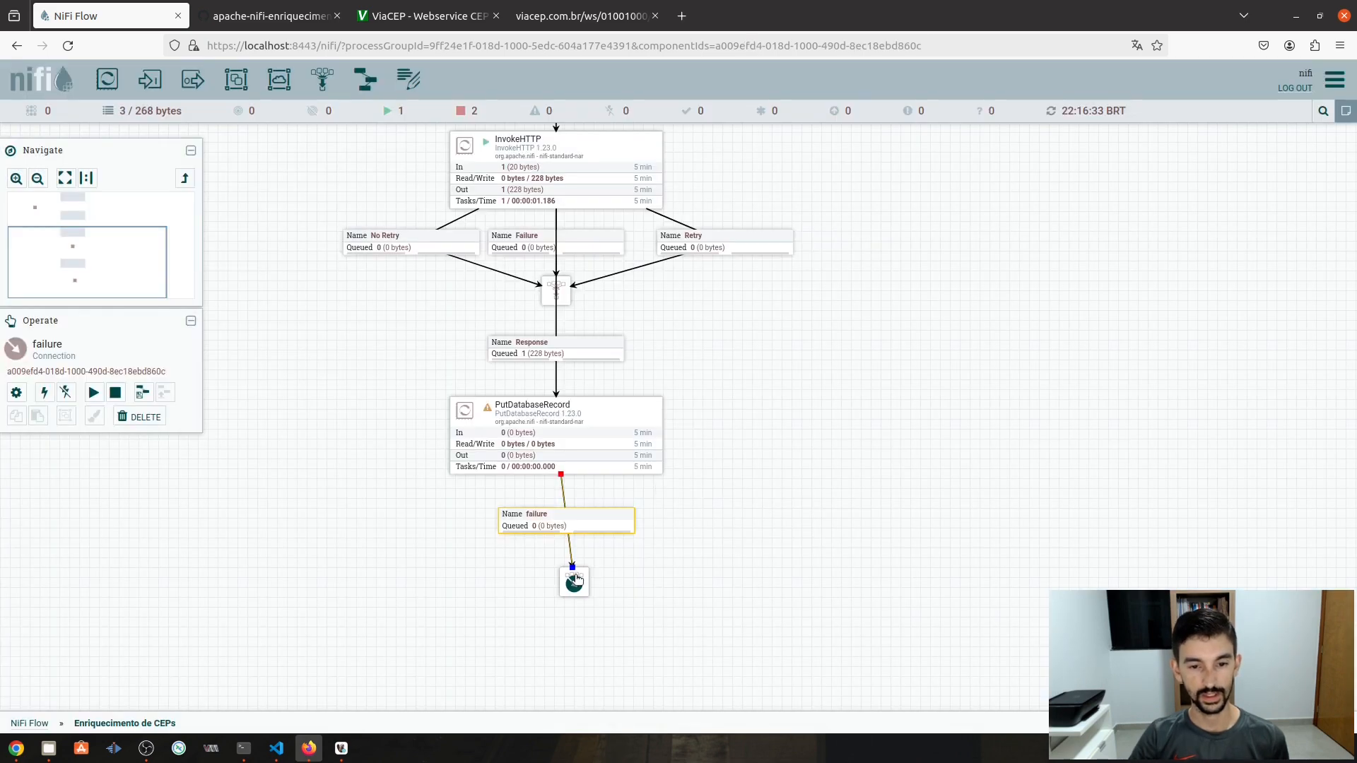
{"action": "left_click", "coordinate": [576, 580]}
{"action": "left_click_drag", "start_coordinate": [576, 580], "coordinate": [558, 564]}
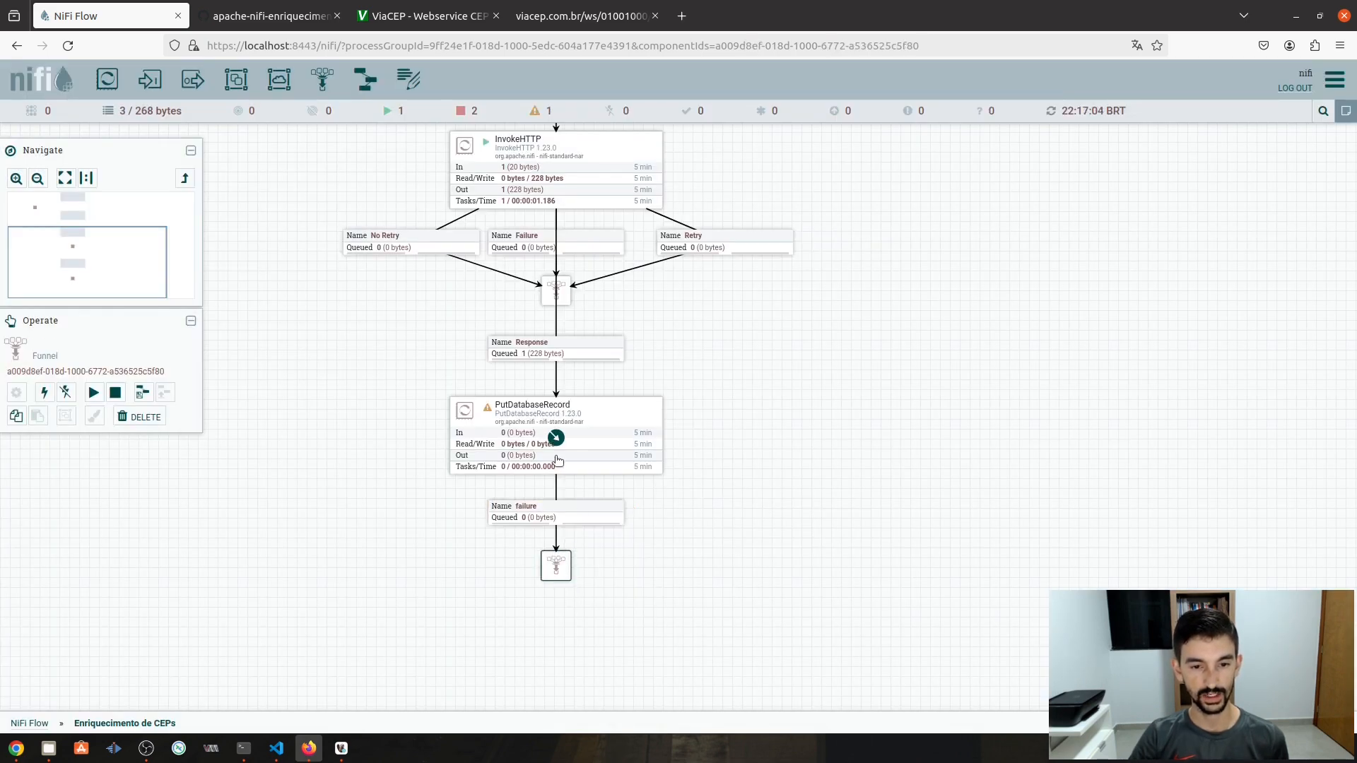
- Loop PutDatabaseRecord's retry relationship back into itself
{"action": "left_click_drag", "start_coordinate": [556, 438], "coordinate": [556, 573]}
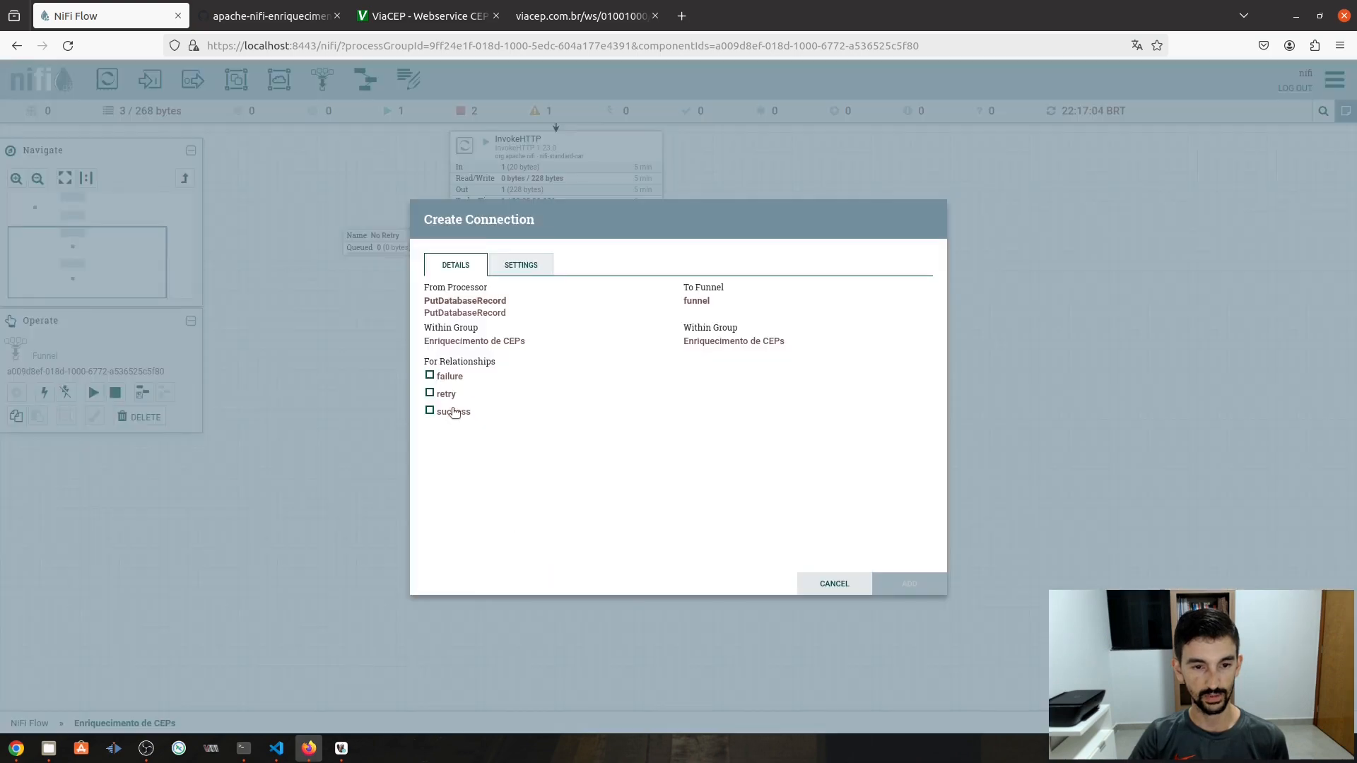
{"action": "left_click", "coordinate": [430, 393]}
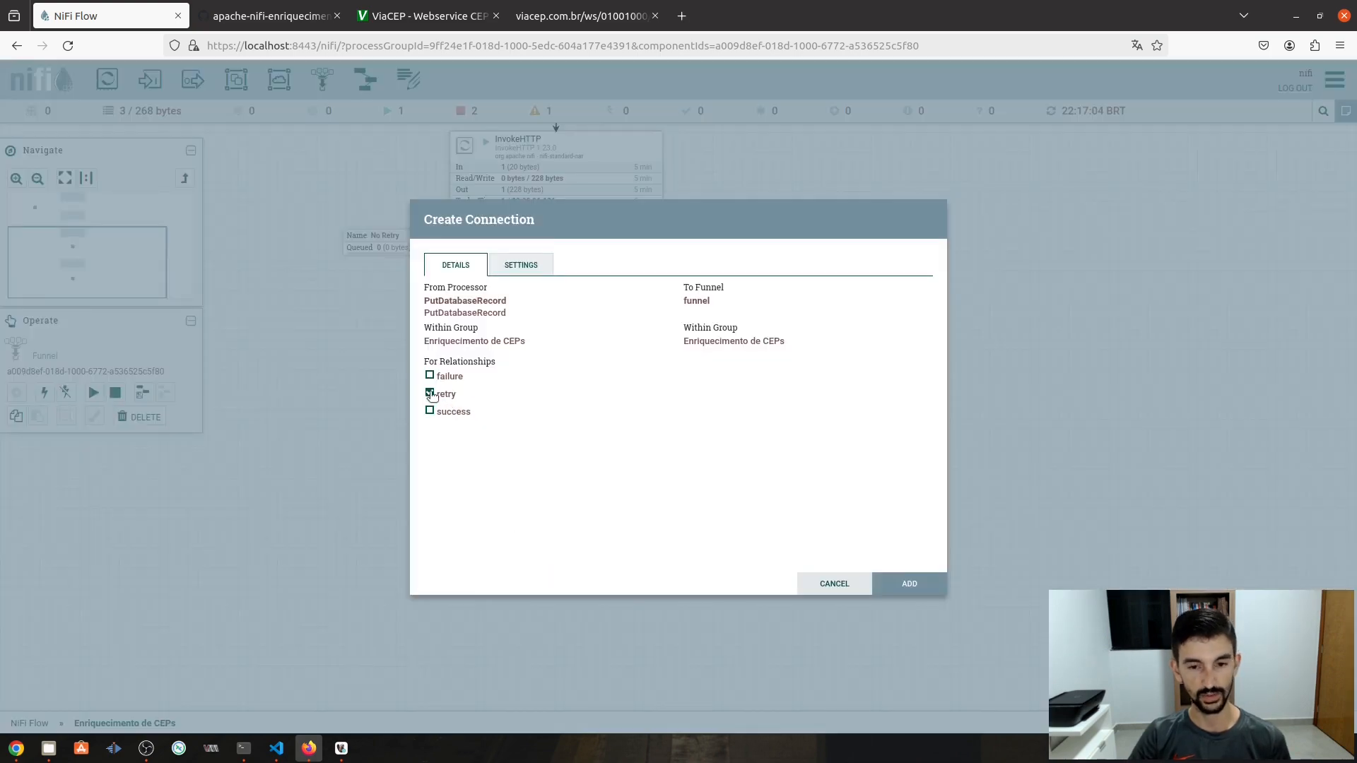
{"action": "key", "text": "Escape"}
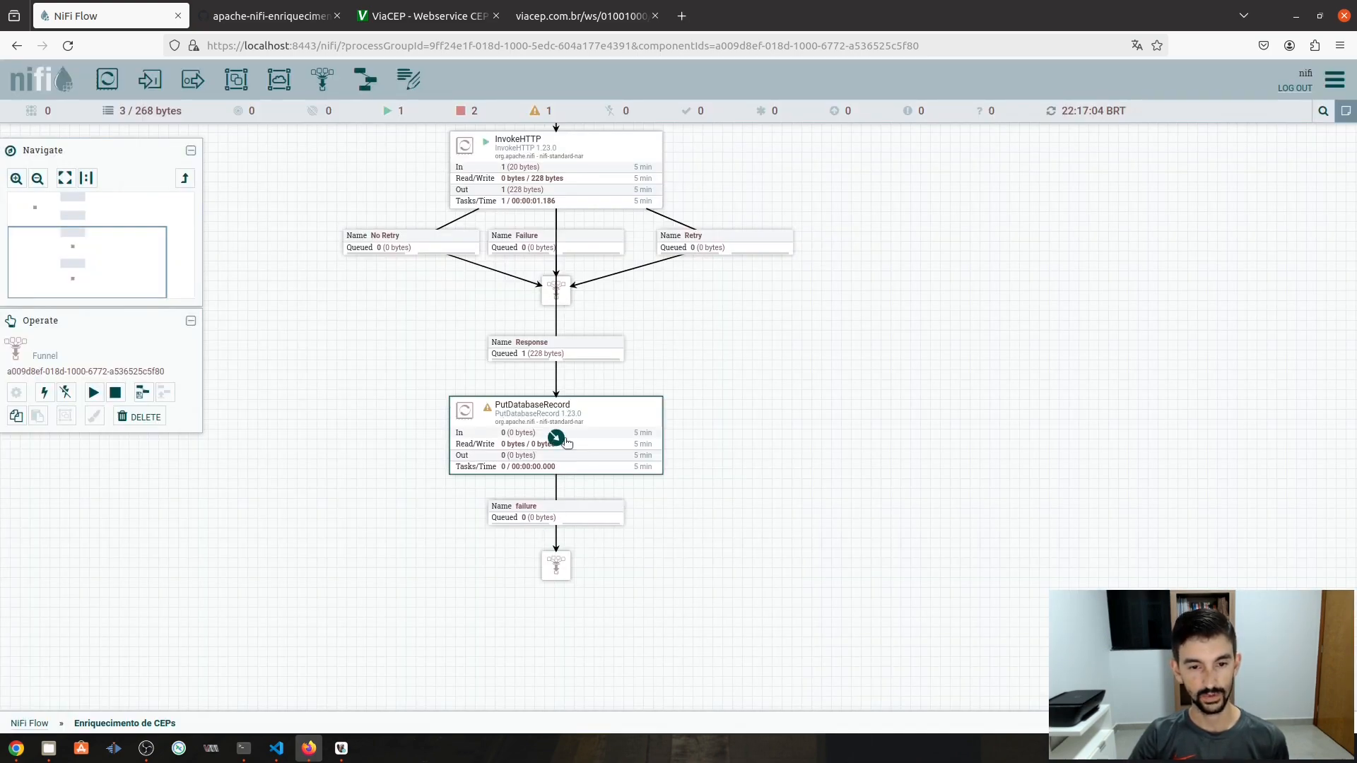
{"action": "left_click_drag", "start_coordinate": [556, 438], "coordinate": [638, 438]}
{"action": "left_click", "coordinate": [431, 393]}
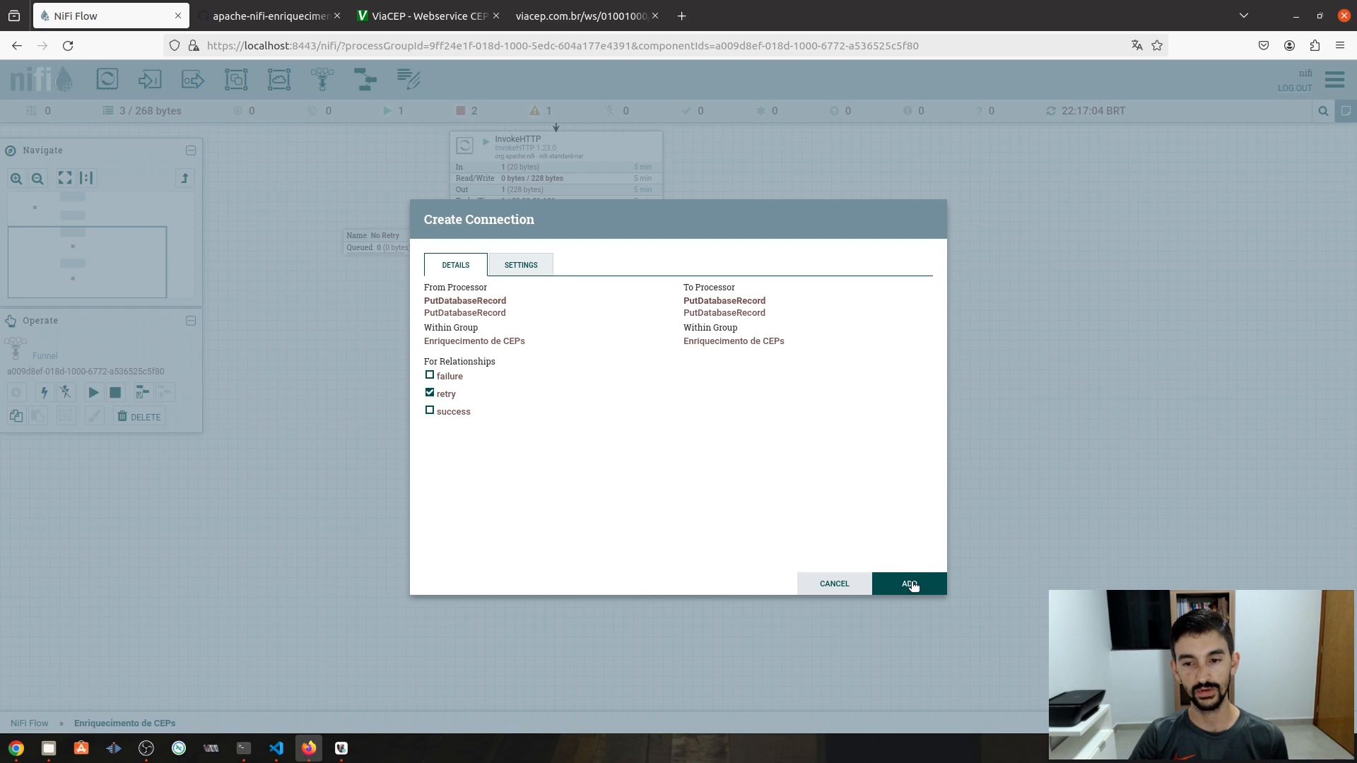
{"action": "left_click", "coordinate": [911, 582]}
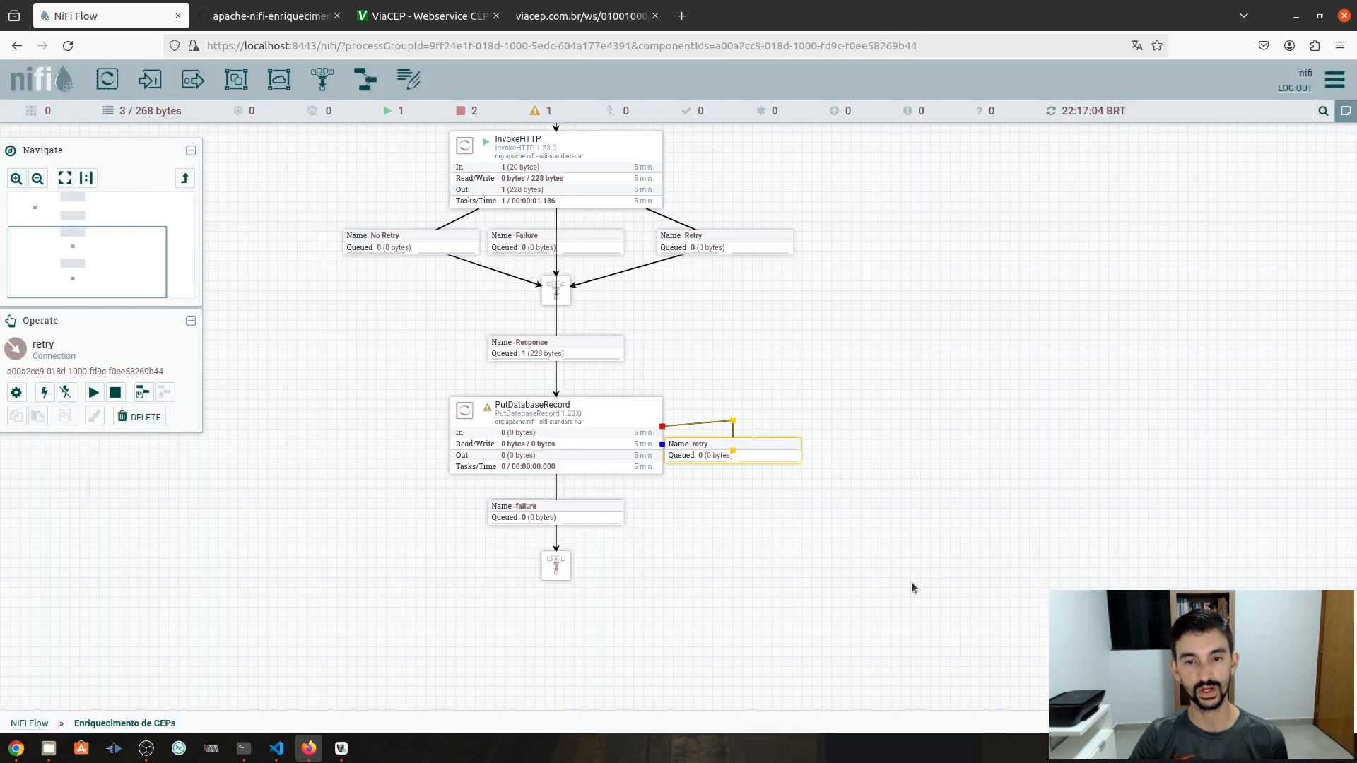
{"action": "left_click", "coordinate": [778, 549]}
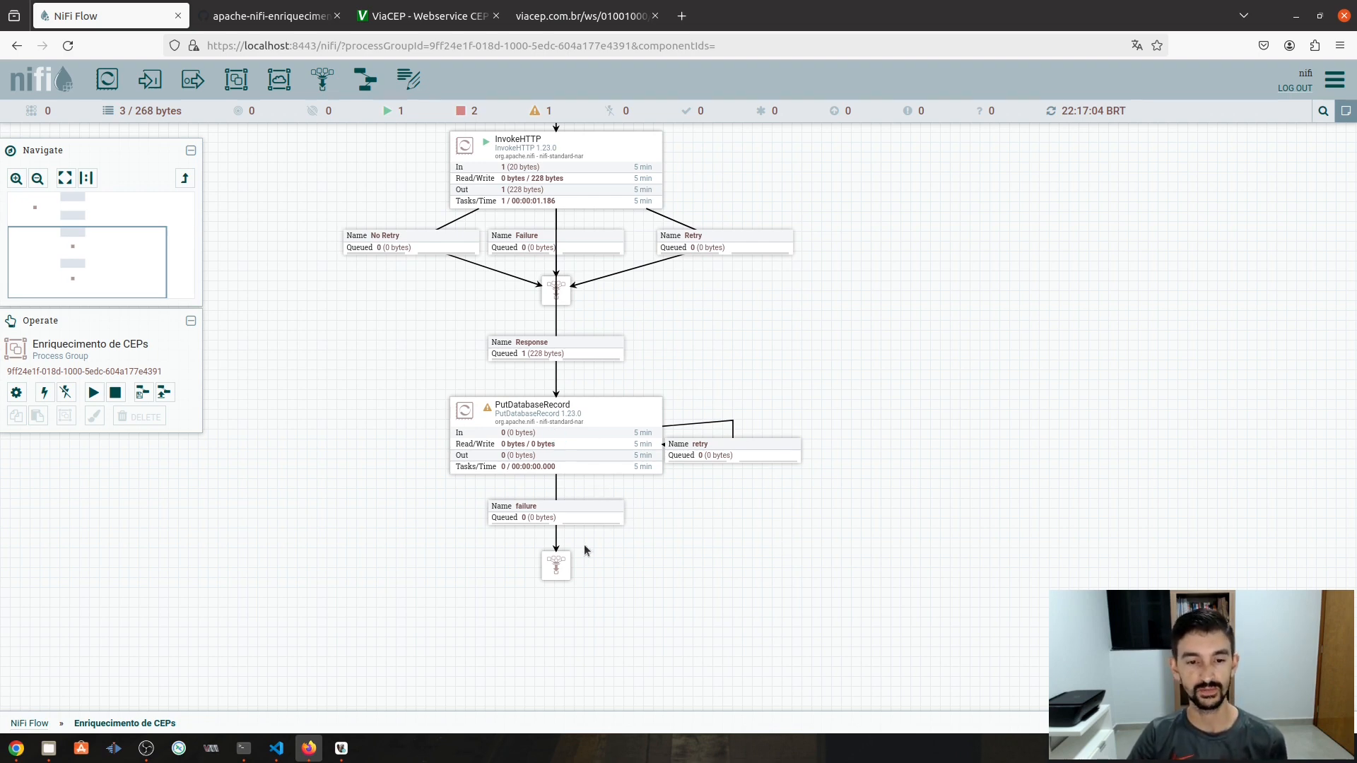
- Move the failure funnel left and route success to a new funnel below PutDatabaseRecord
{"action": "left_click_drag", "start_coordinate": [559, 566], "coordinate": [268, 437]}
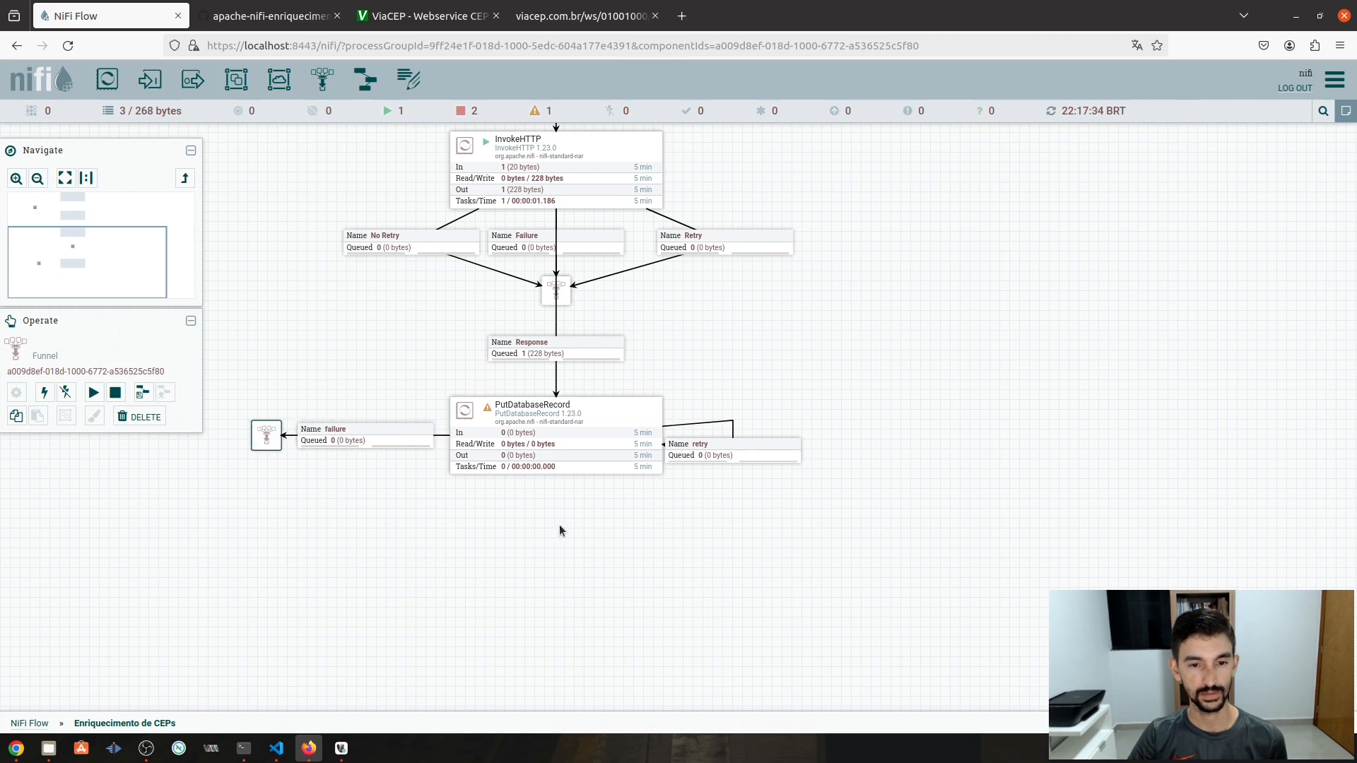
{"action": "left_click", "coordinate": [821, 497]}
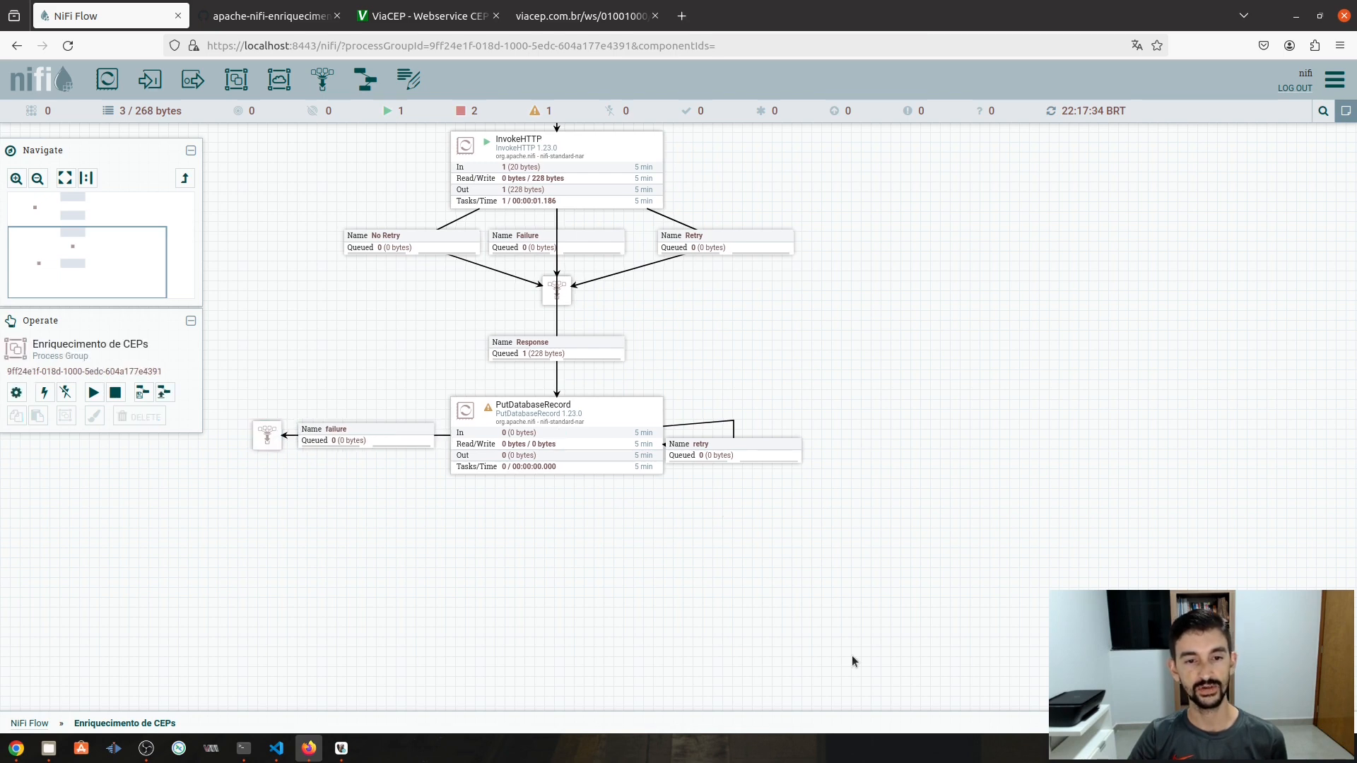
{"action": "left_click_drag", "start_coordinate": [322, 79], "coordinate": [549, 574]}
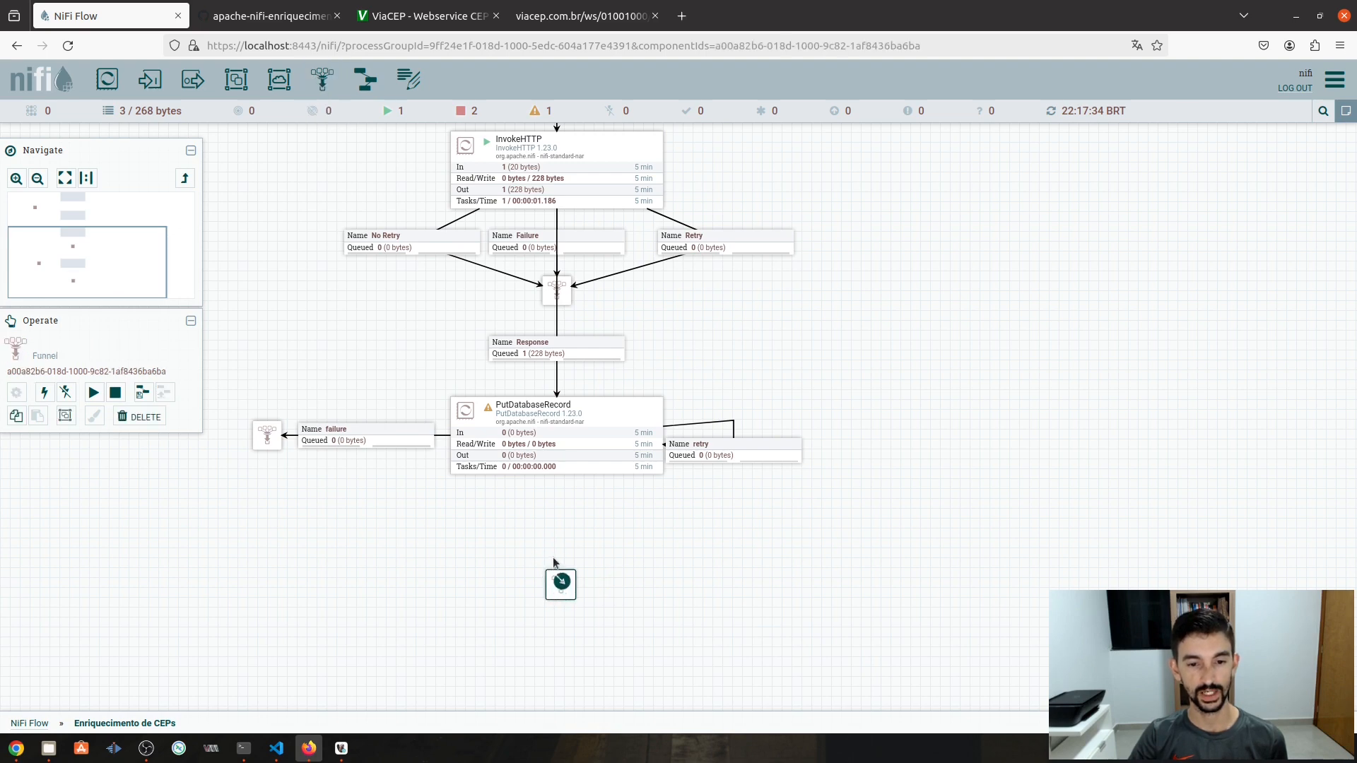
{"action": "left_click_drag", "start_coordinate": [556, 442], "coordinate": [555, 582]}
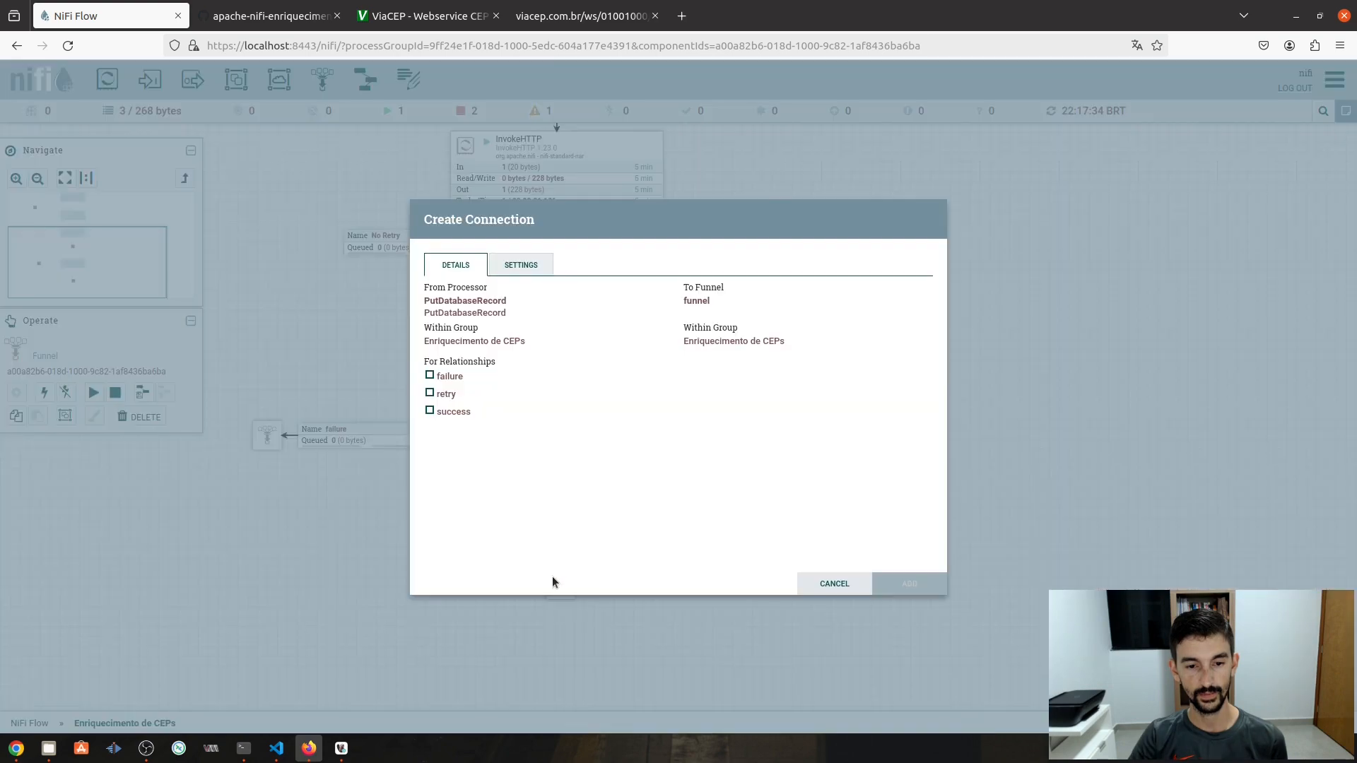
{"action": "left_click", "coordinate": [430, 413]}
{"action": "left_click", "coordinate": [891, 588]}
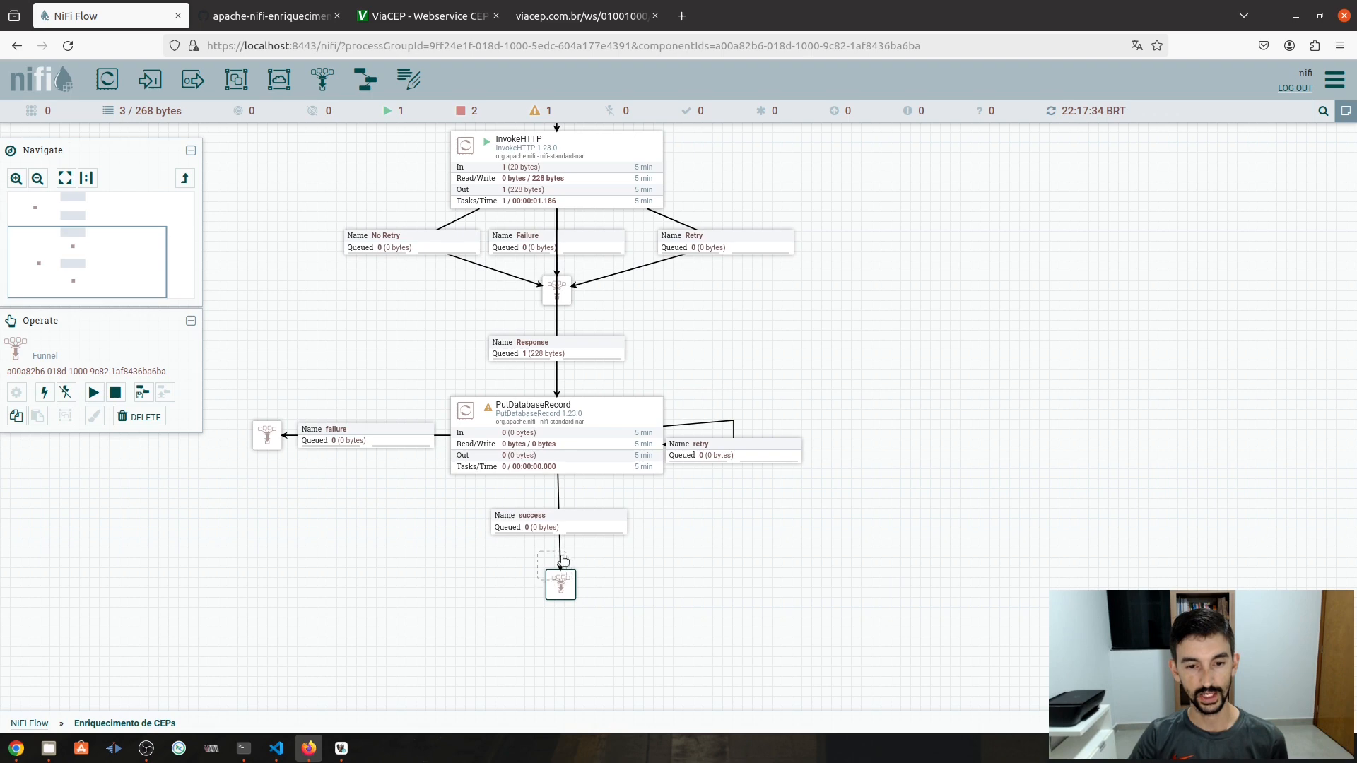
{"action": "left_click_drag", "start_coordinate": [565, 559], "coordinate": [565, 559]}
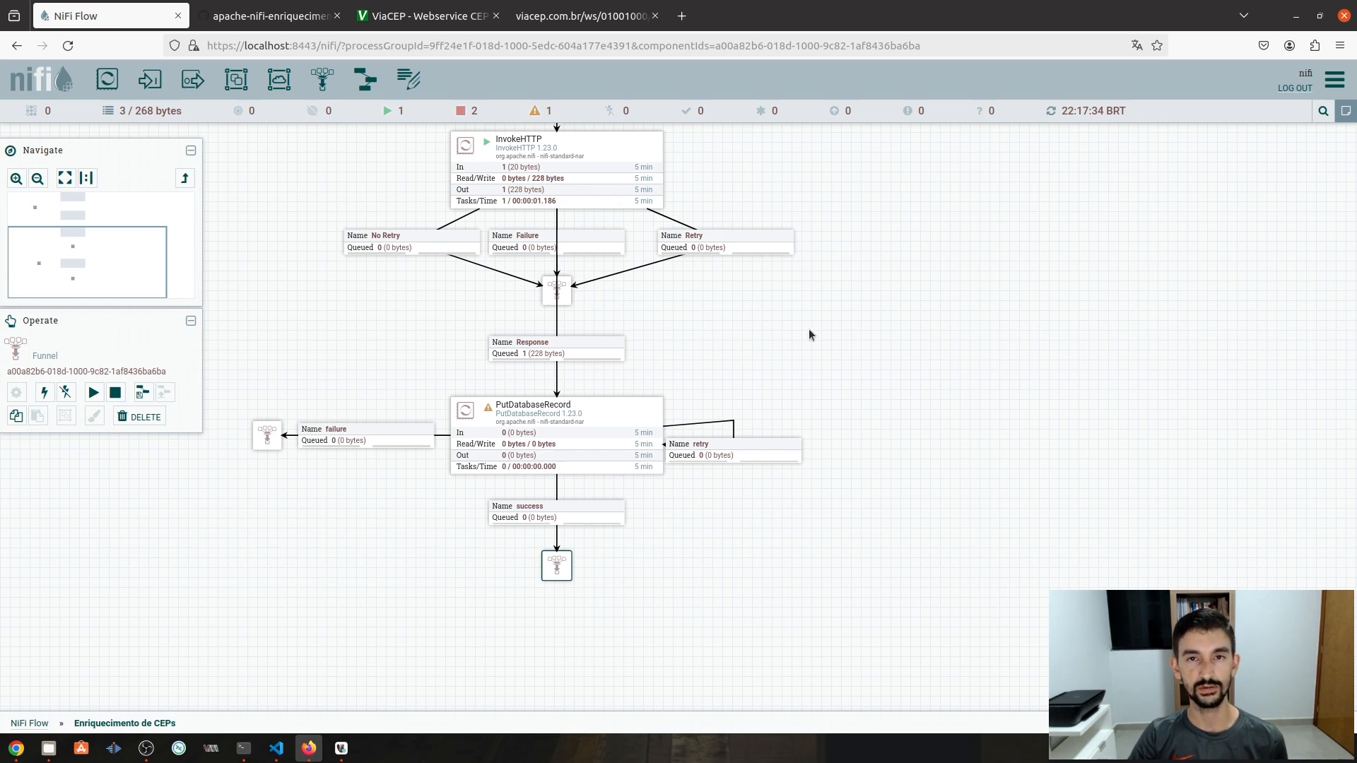
{"action": "left_click_drag", "start_coordinate": [700, 367], "coordinate": [723, 288]}
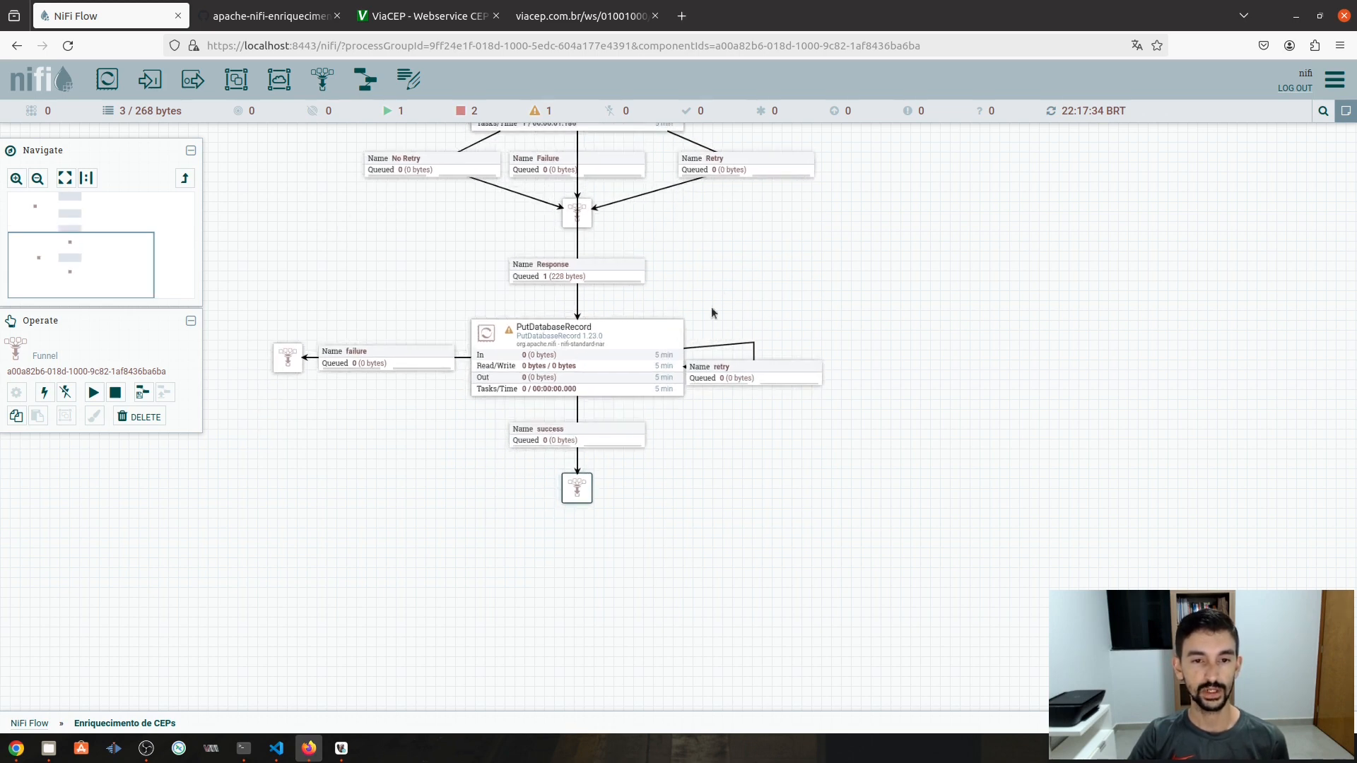
{"action": "double_click", "coordinate": [628, 354]}
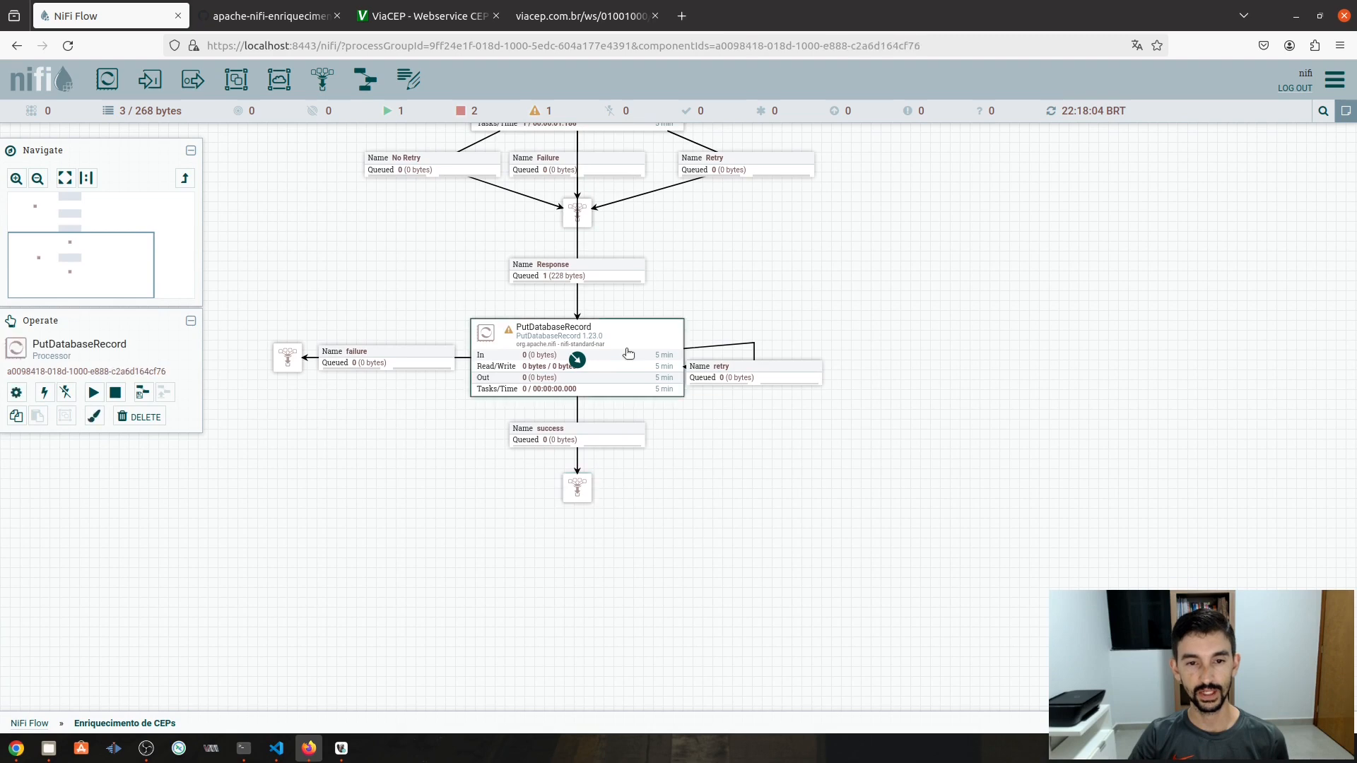
- Set Record Reader to JsonTreeReader, Connection Pooling to MYSQL - Database, Statement Type to INSERT
{"action": "left_click", "coordinate": [578, 287]}
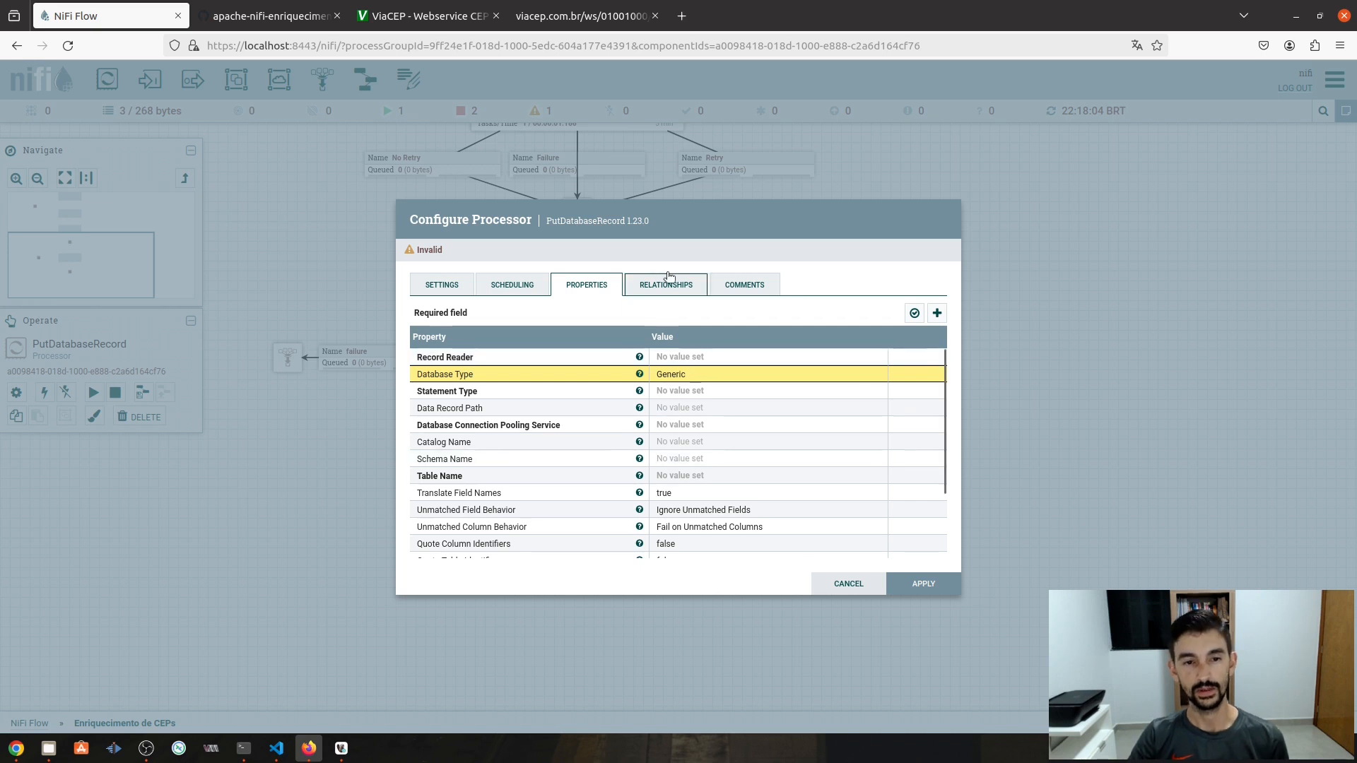
{"action": "left_click", "coordinate": [669, 362]}
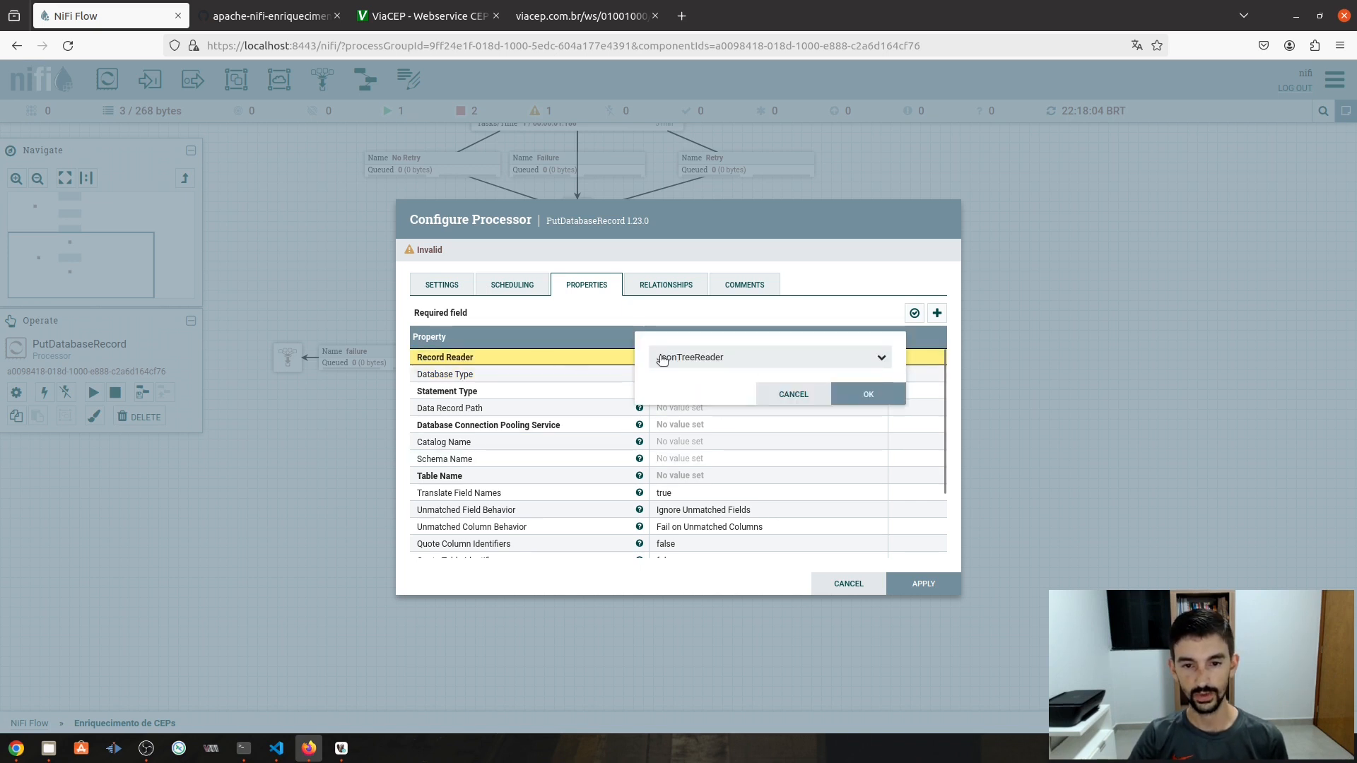
{"action": "left_click", "coordinate": [868, 396]}
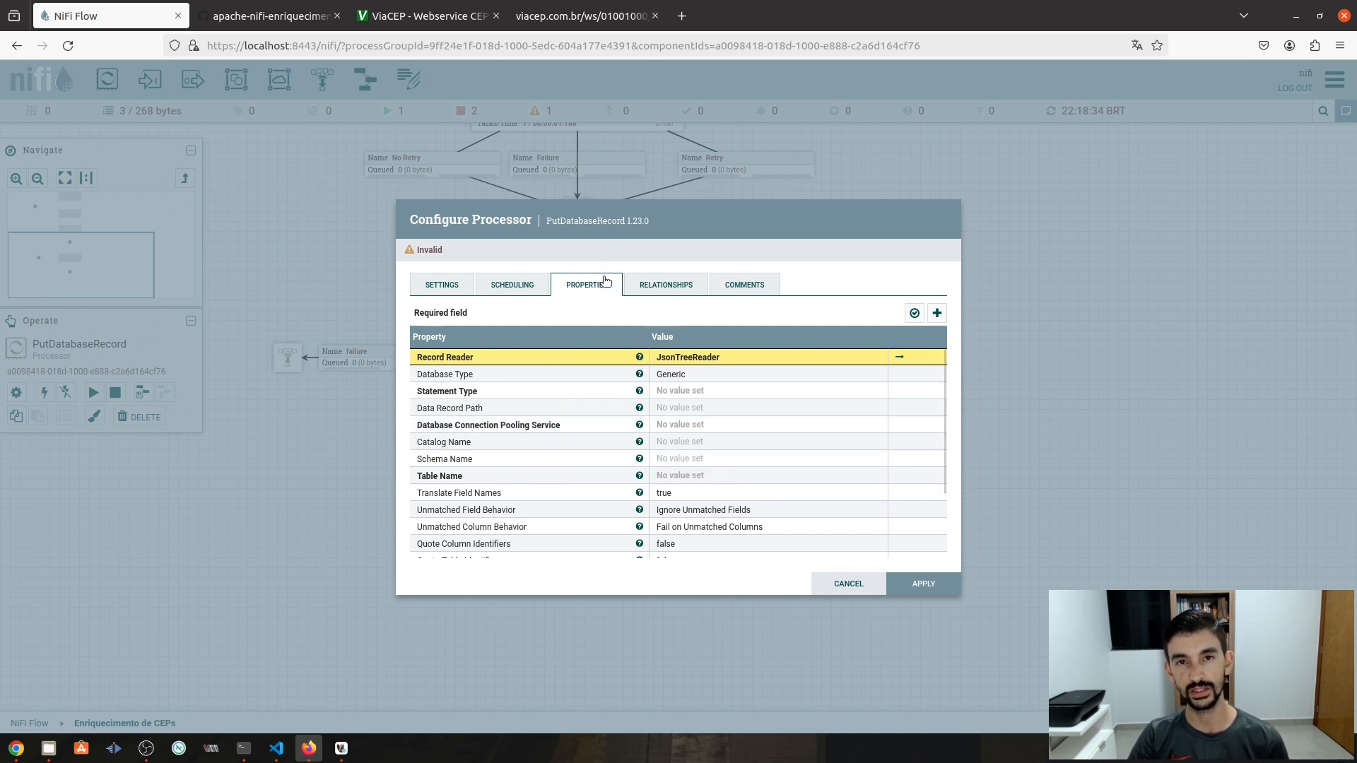
{"action": "left_click", "coordinate": [680, 425]}
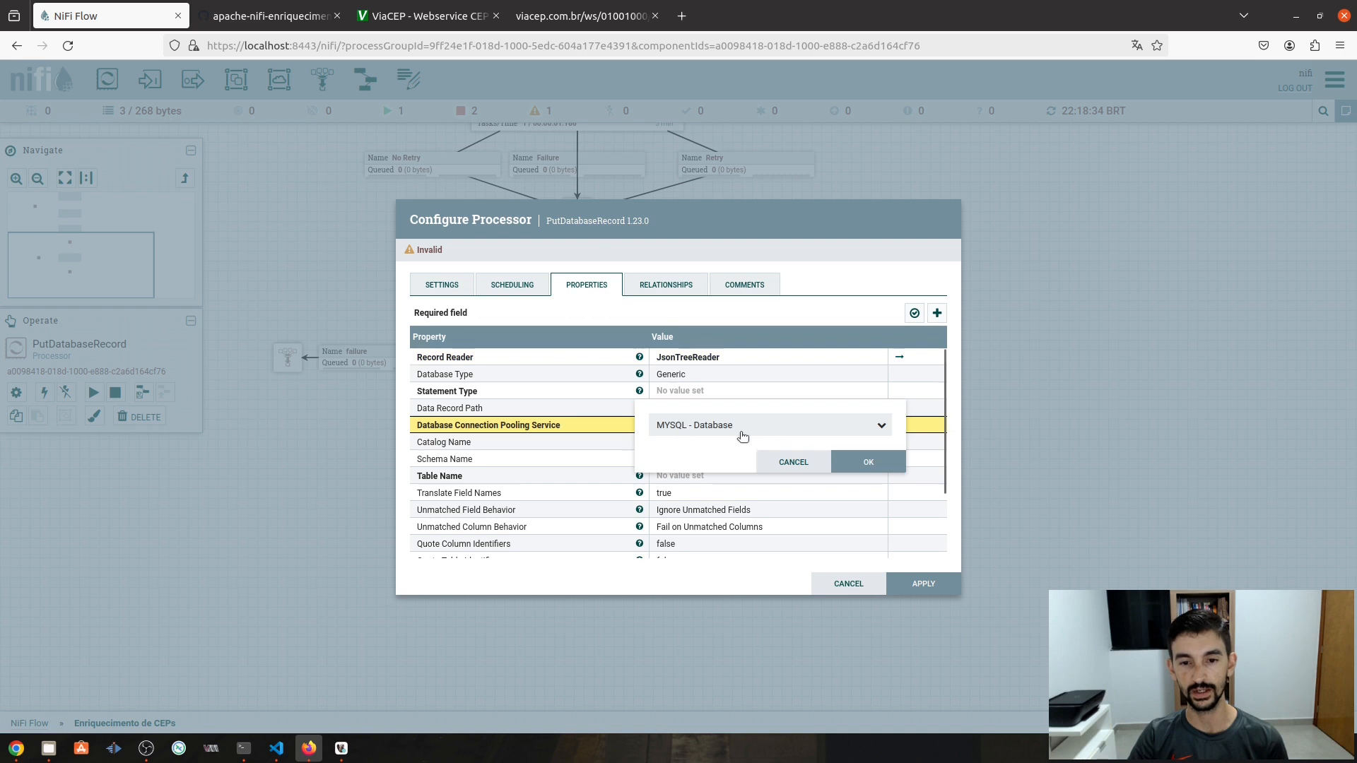
{"action": "left_click", "coordinate": [865, 461]}
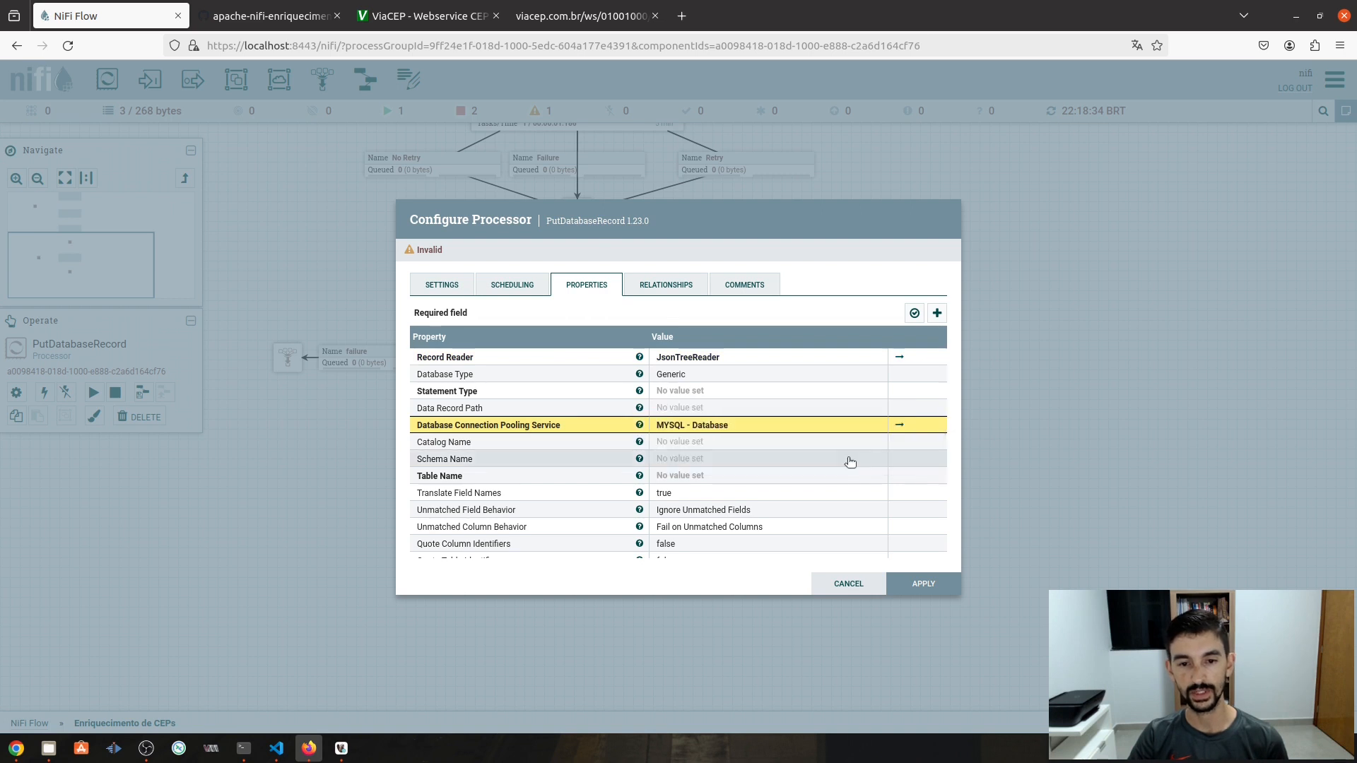
{"action": "left_click", "coordinate": [706, 394]}
{"action": "left_click", "coordinate": [857, 394]}
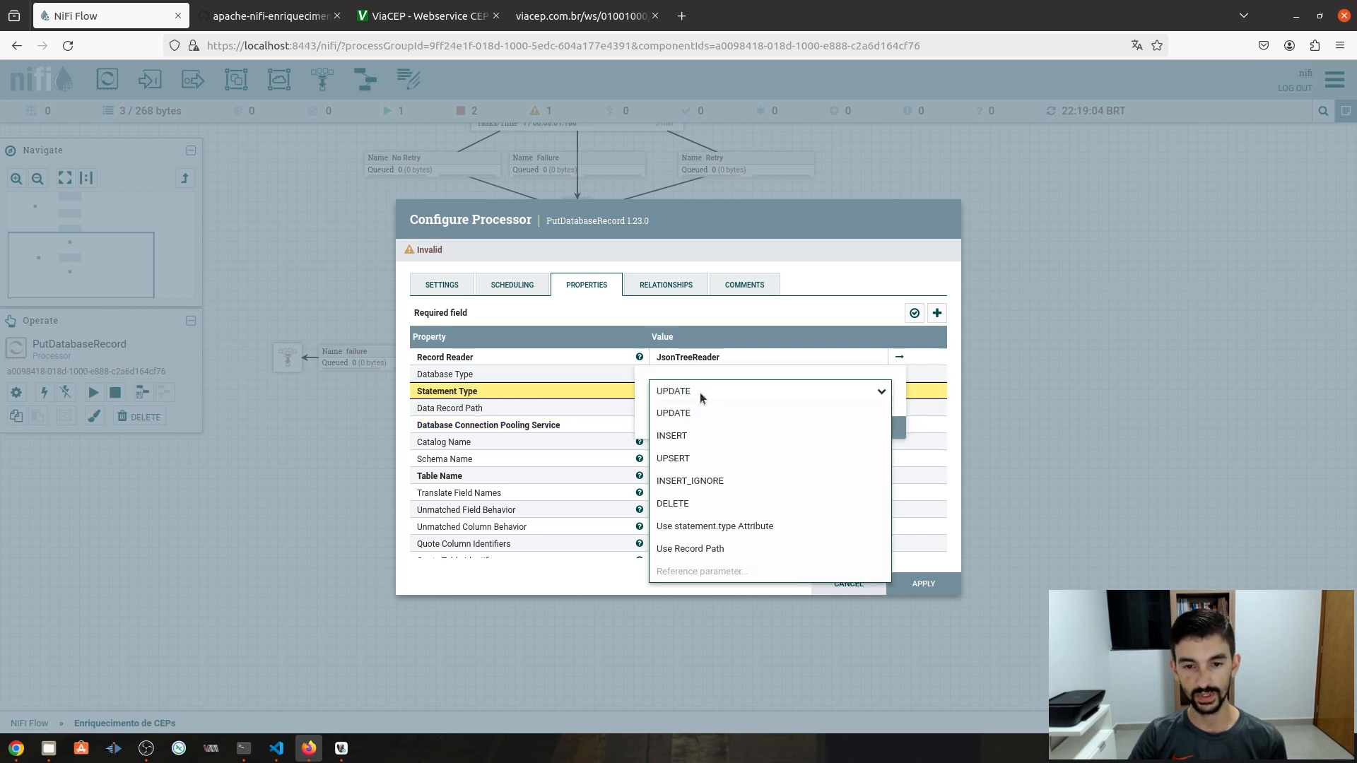
{"action": "left_click", "coordinate": [696, 436]}
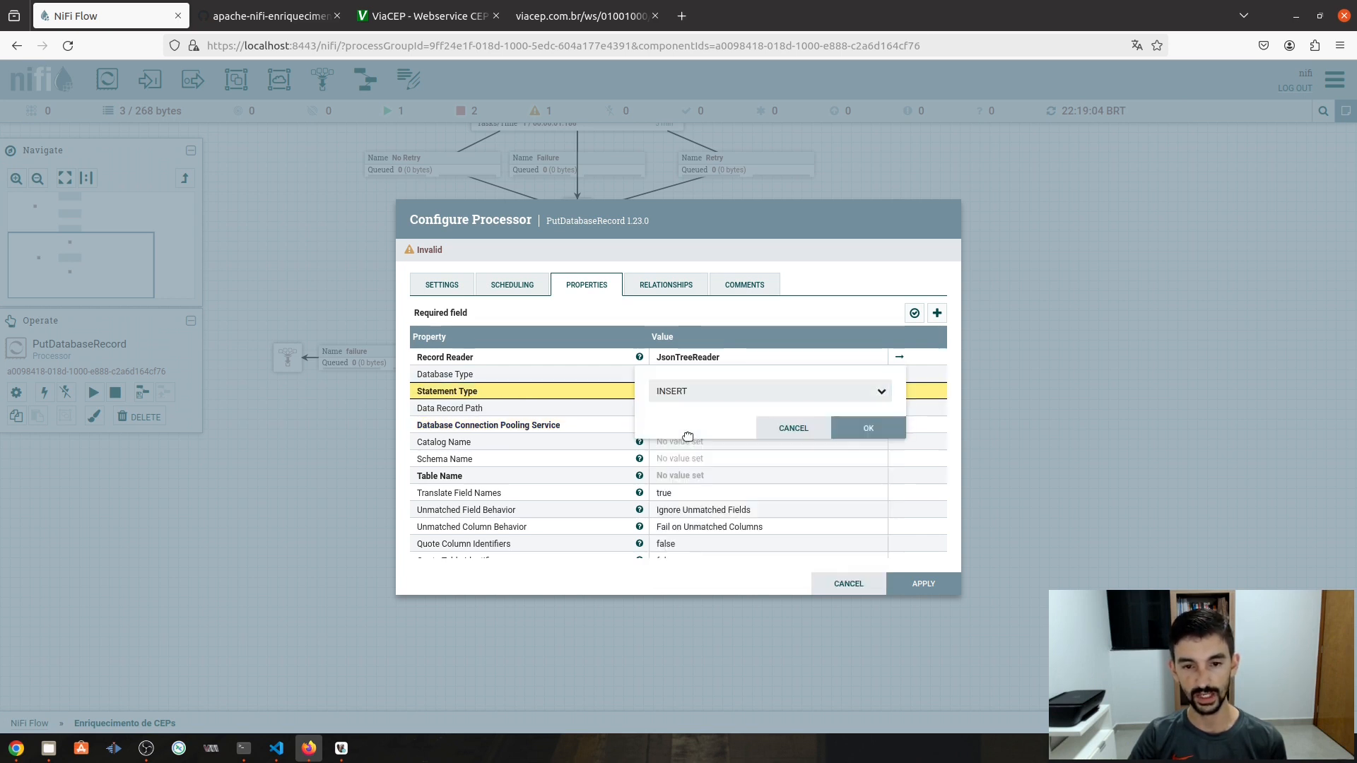
{"action": "left_click", "coordinate": [868, 427]}
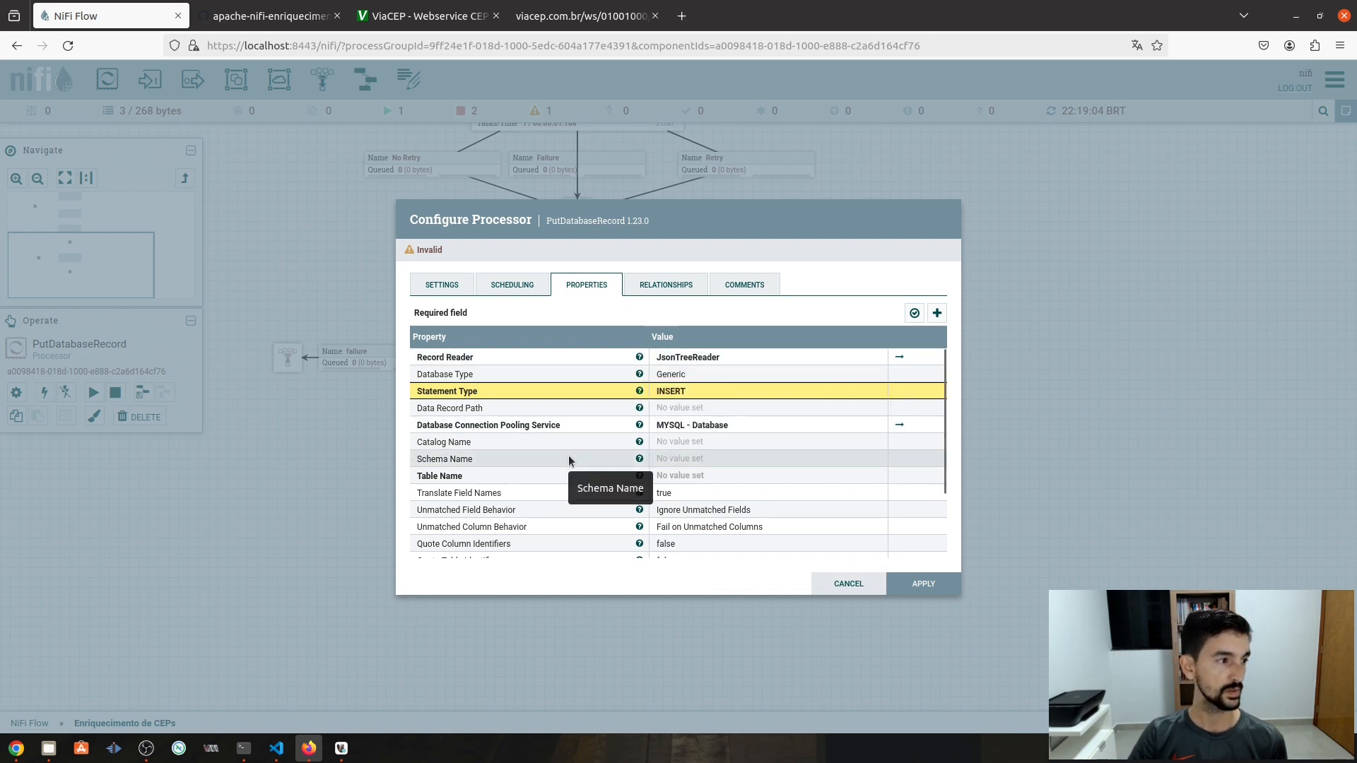
- Copy the ceps_completos table name from the DBeaver query
{"action": "left_click", "coordinate": [338, 752]}
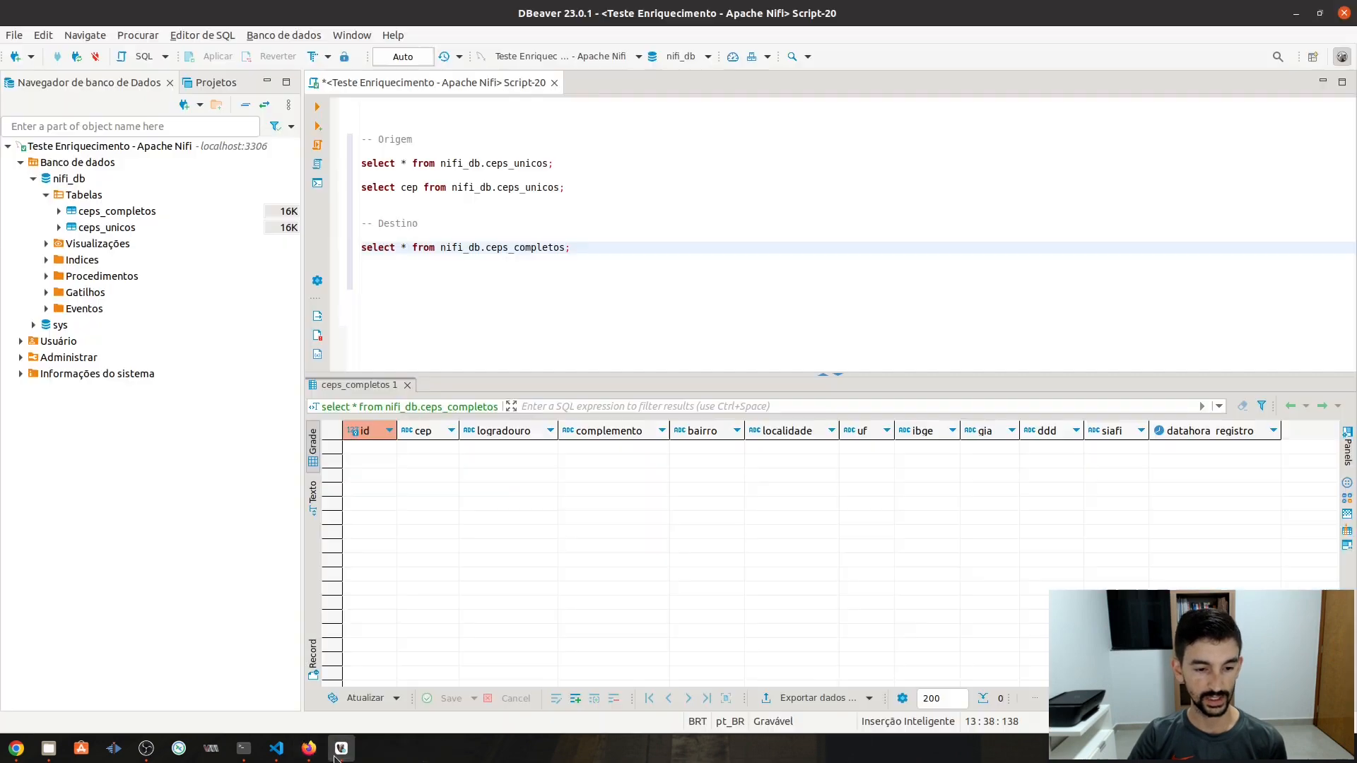
{"action": "double_click", "coordinate": [511, 247]}
{"action": "key", "text": "ctrl+c"}
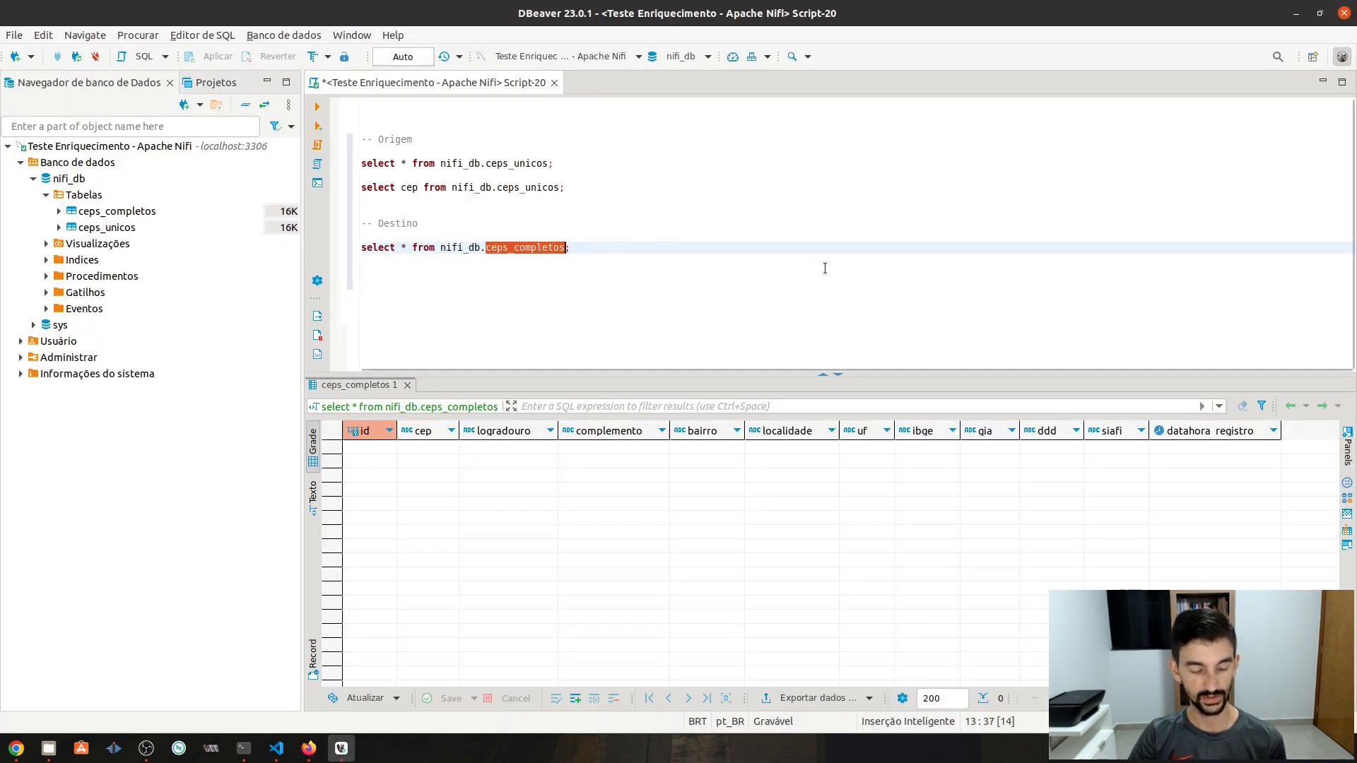
{"action": "key", "text": "alt+Tab"}
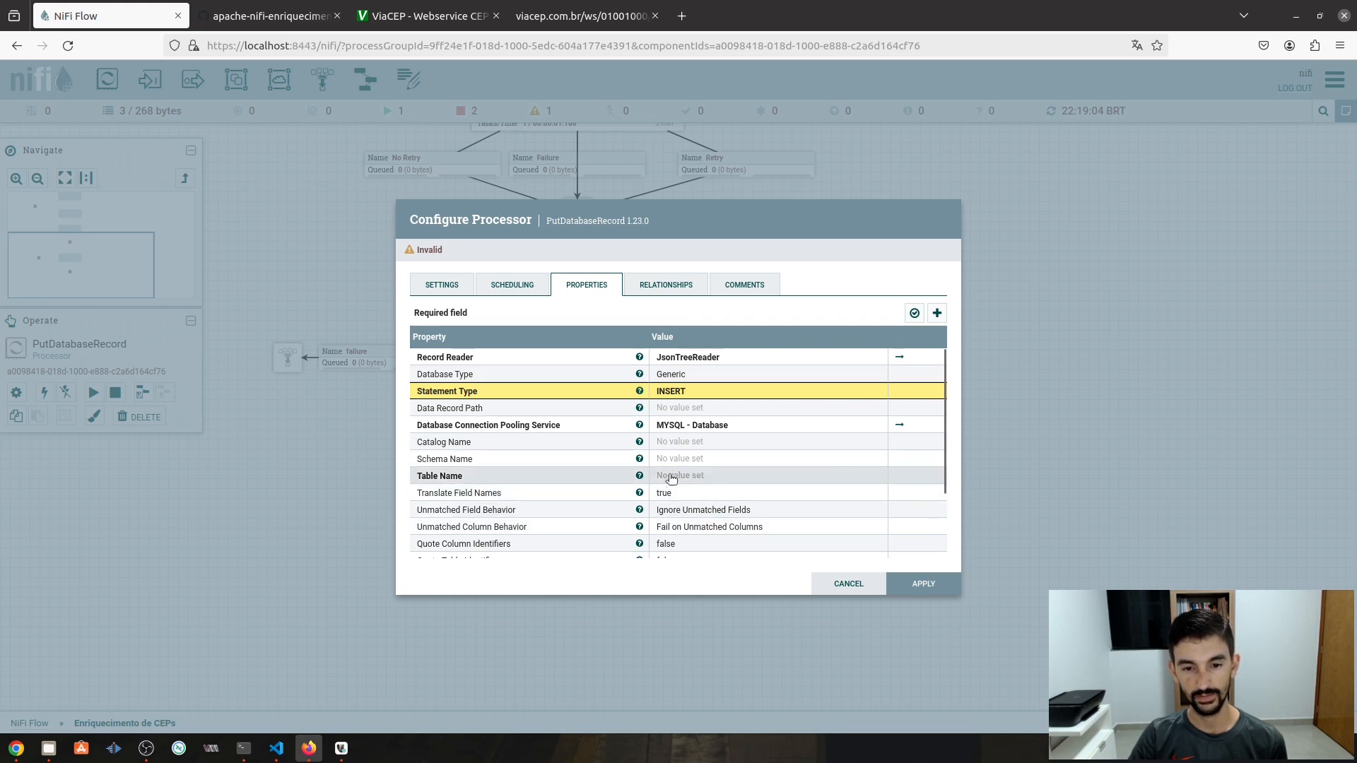
- Paste ceps_completos as Table Name, verify the properties are valid, and apply
{"action": "left_click", "coordinate": [672, 479]}
{"action": "key", "text": "ctrl+v"}
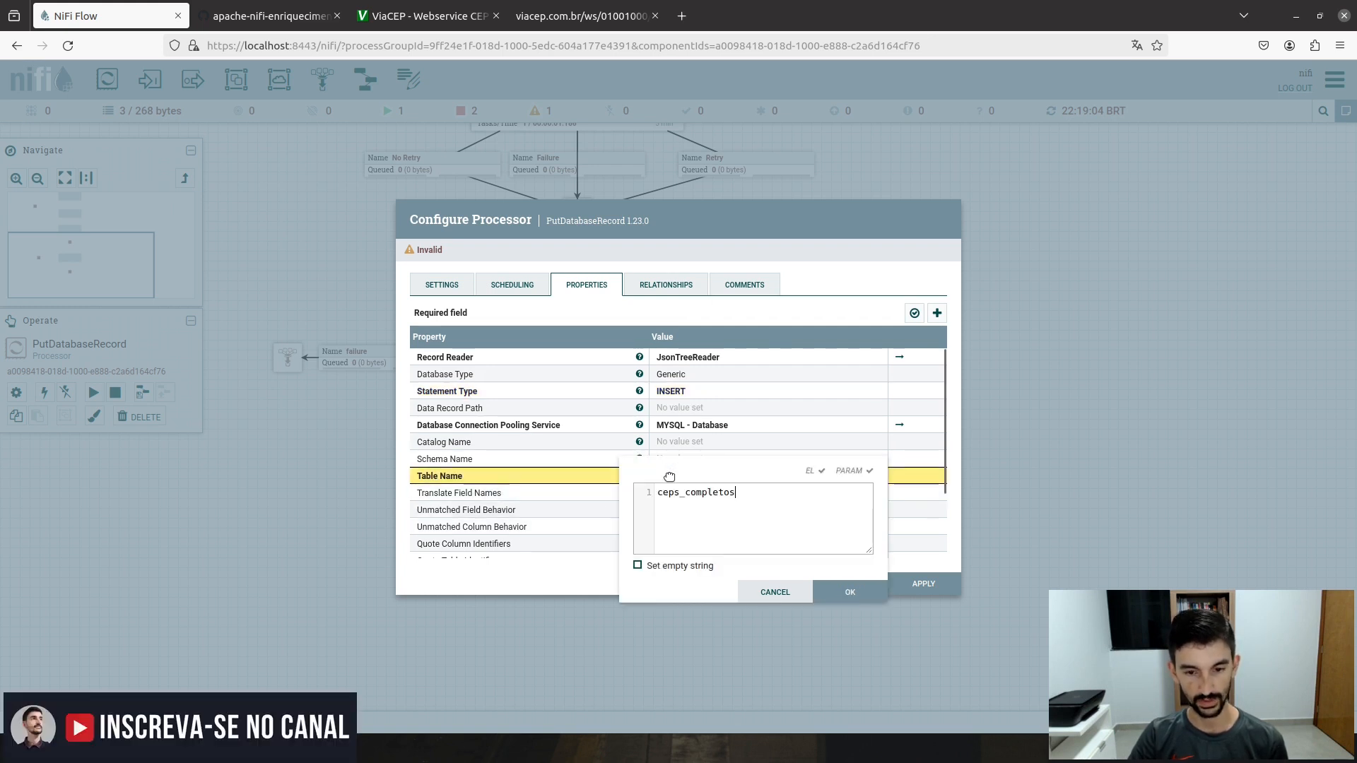
{"action": "left_click", "coordinate": [828, 592]}
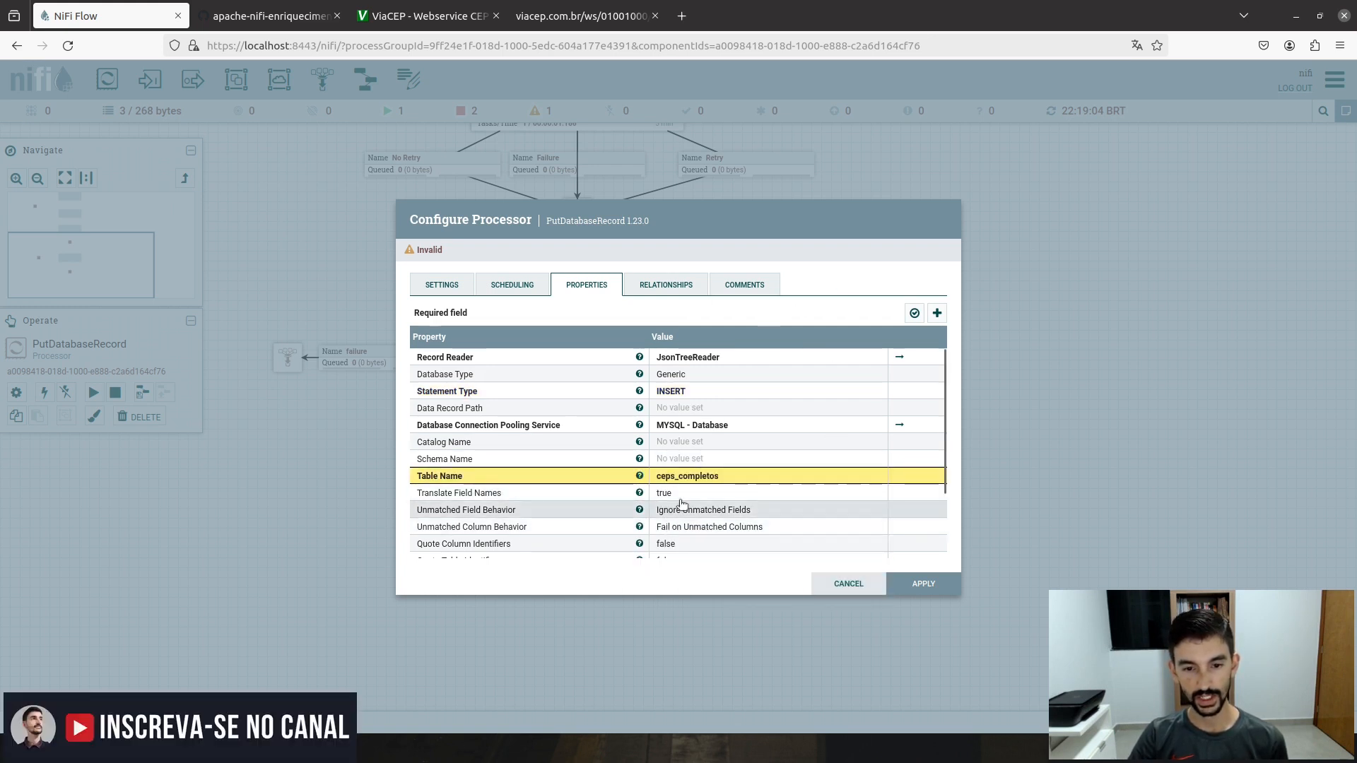
{"action": "scroll", "coordinate": [732, 485], "scroll_direction": "down", "scroll_amount": 2}
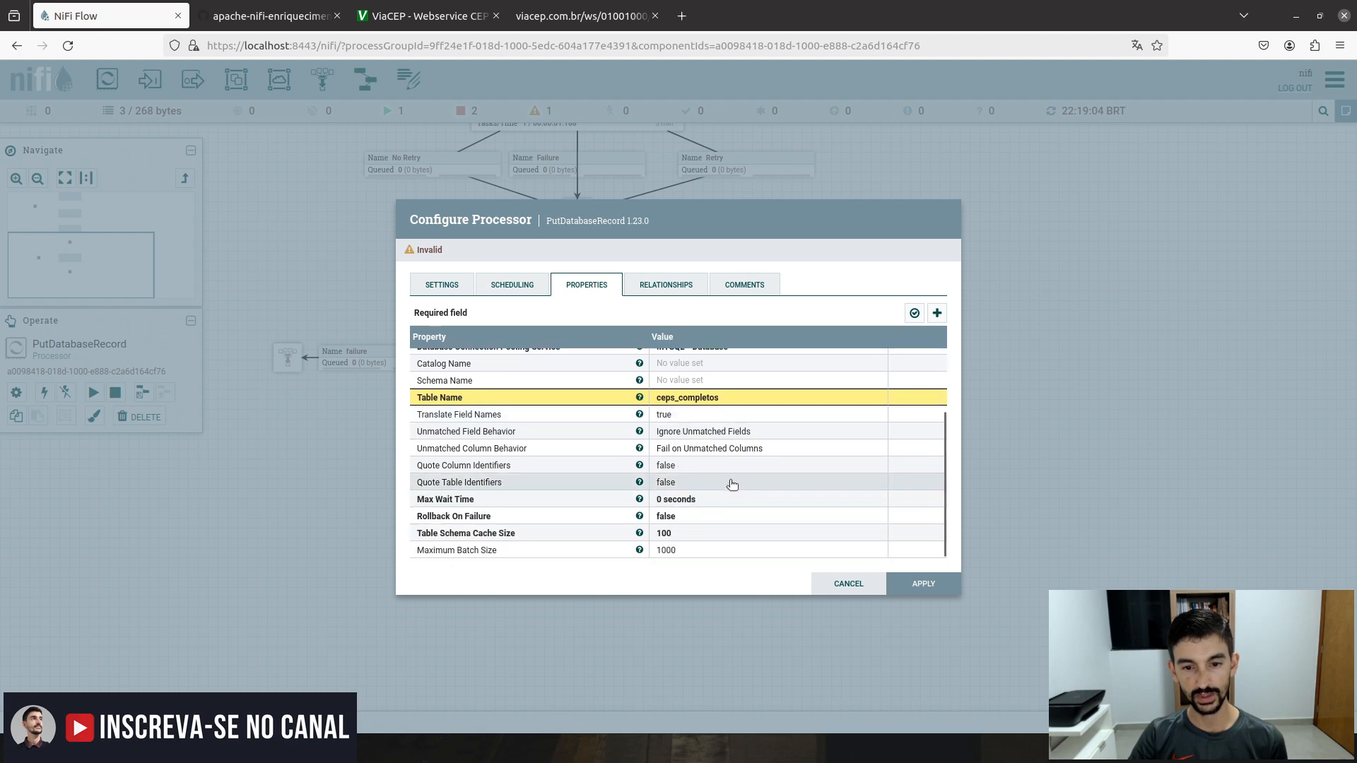
{"action": "left_click", "coordinate": [914, 313]}
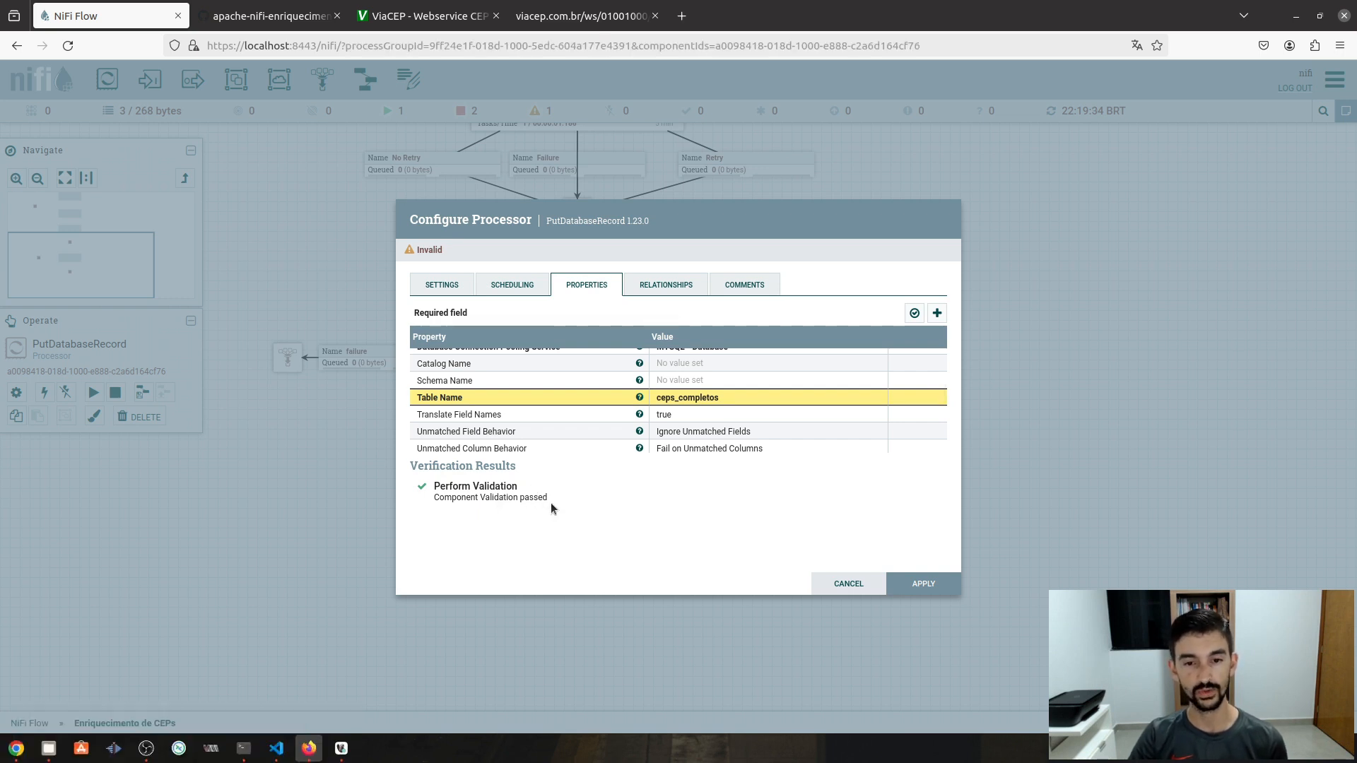
{"action": "left_click", "coordinate": [926, 586]}
{"action": "left_click_drag", "start_coordinate": [689, 269], "coordinate": [689, 454]}
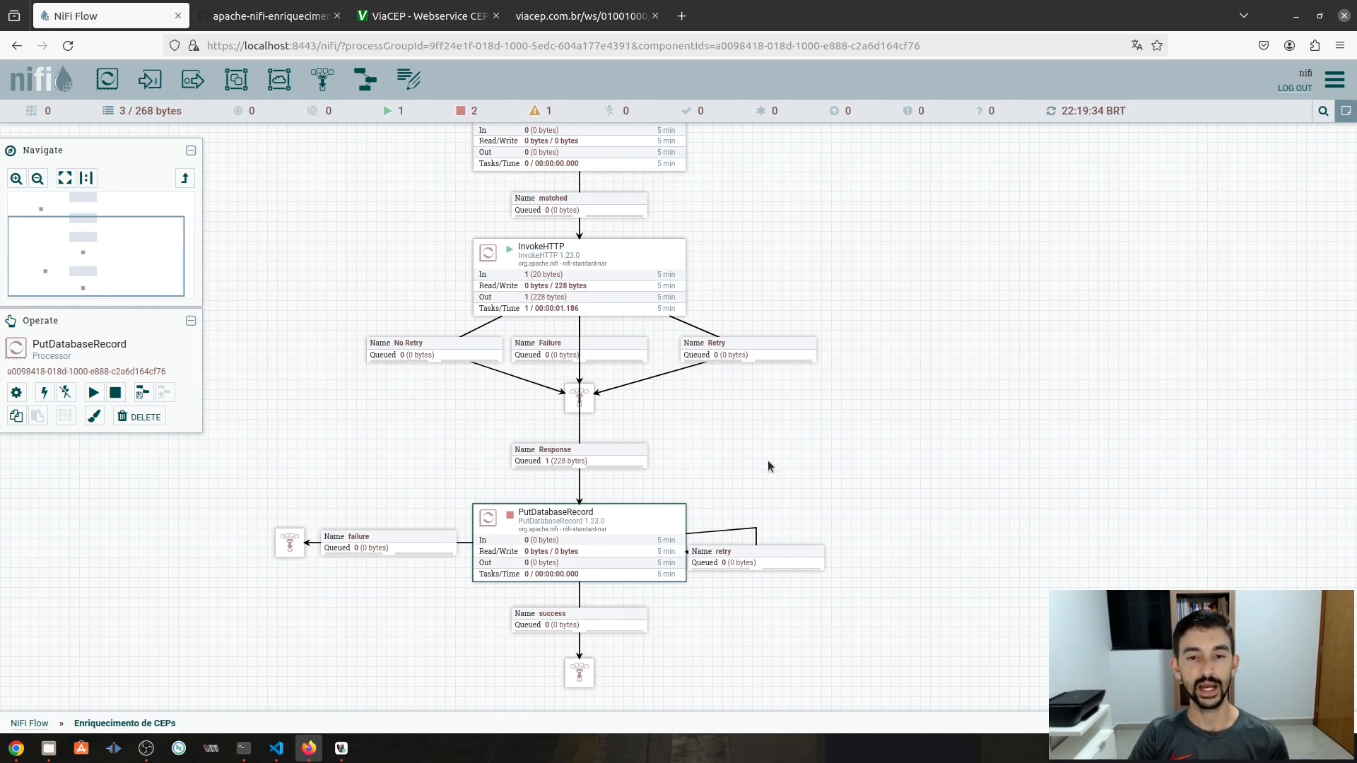
{"action": "left_click", "coordinate": [926, 404]}
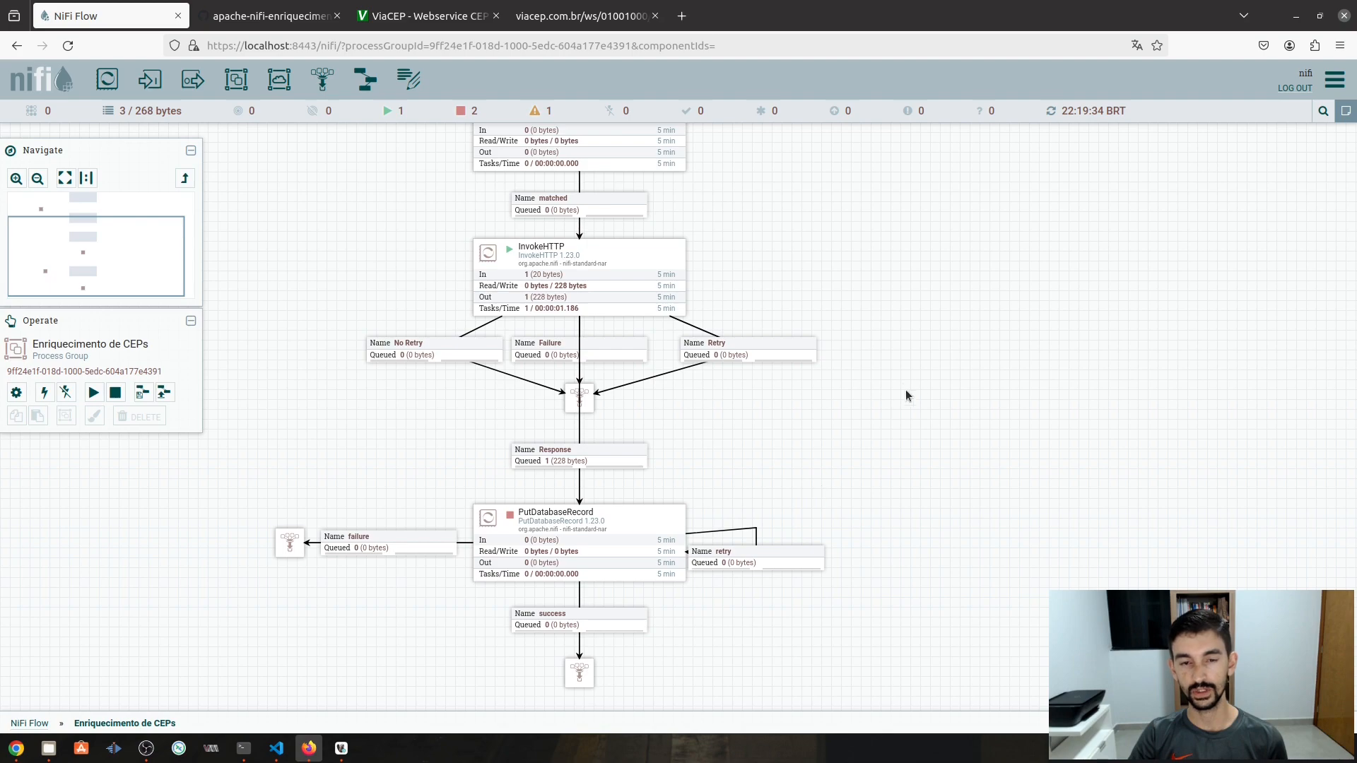
{"action": "left_click_drag", "start_coordinate": [906, 388], "coordinate": [960, 574]}
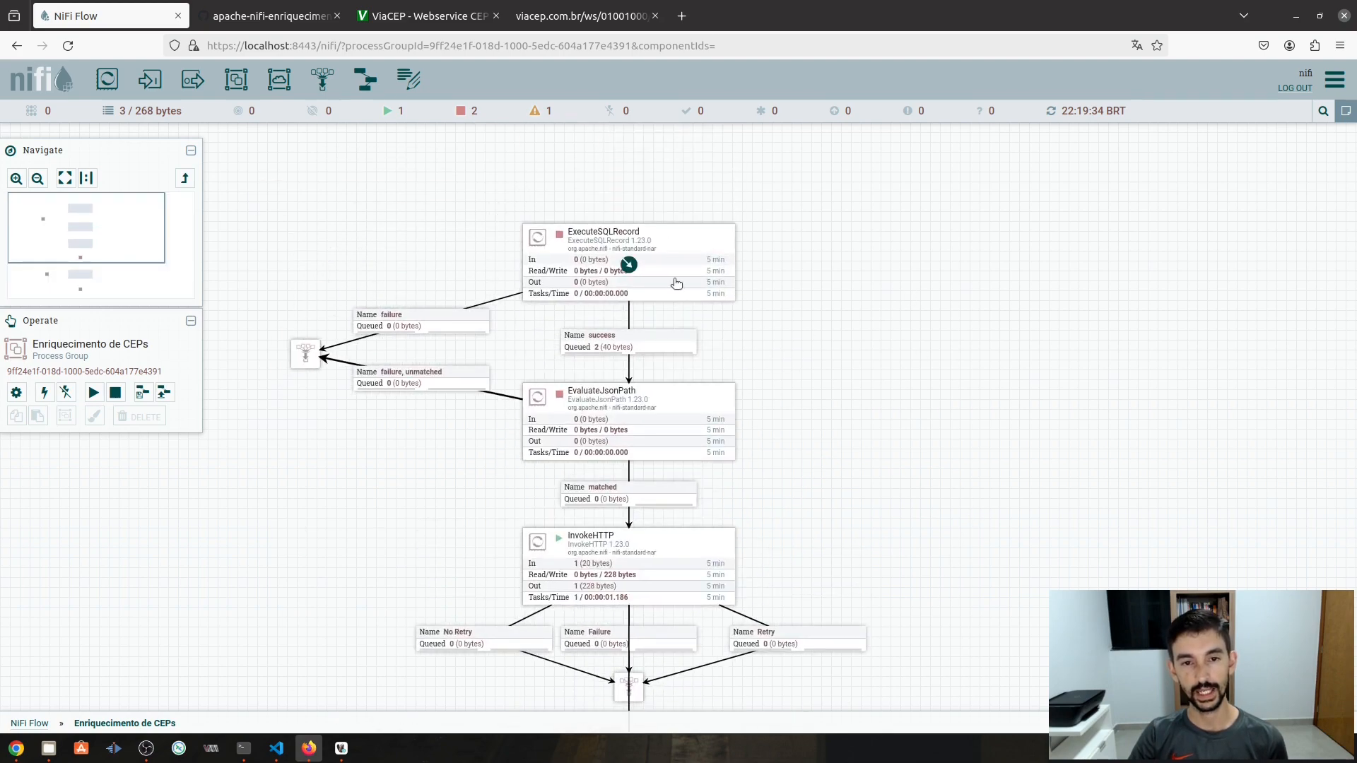
{"action": "scroll", "coordinate": [633, 248], "scroll_direction": "up", "scroll_amount": 3}
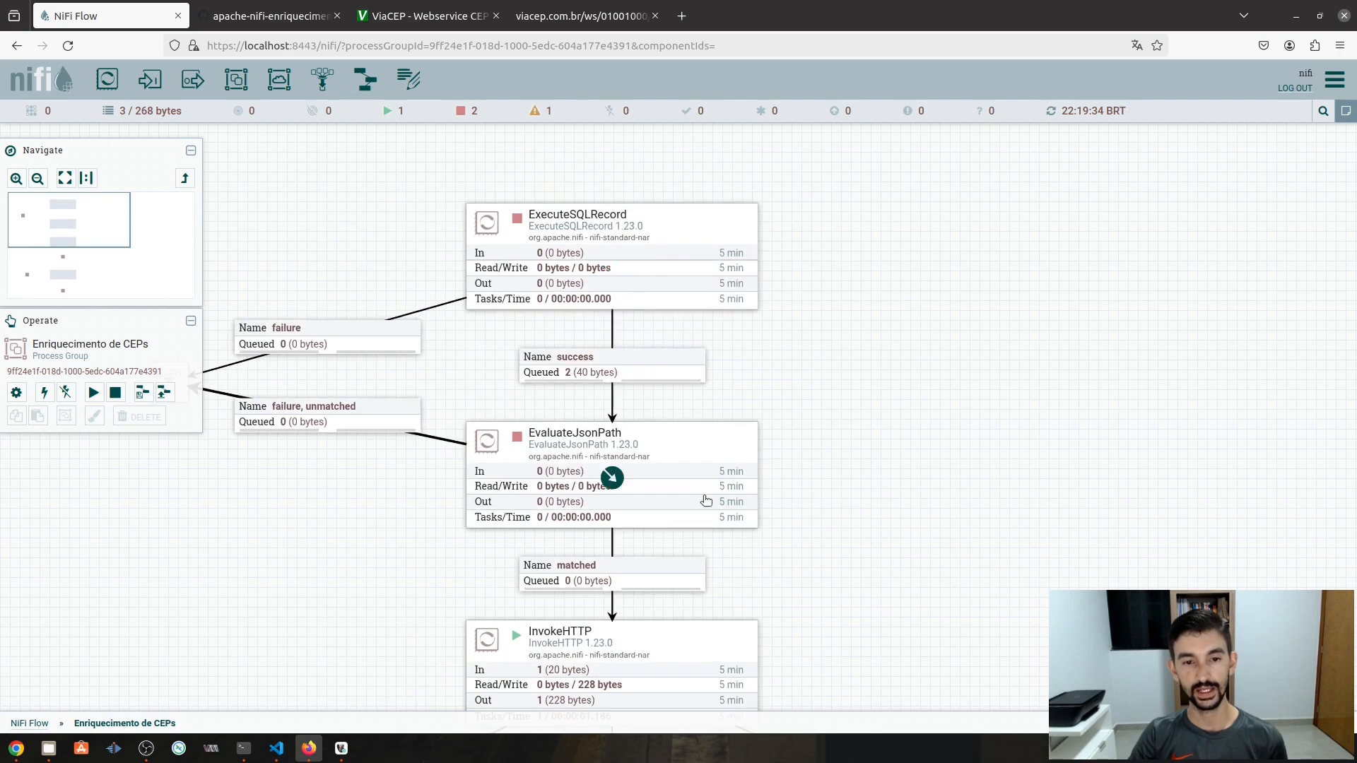
{"action": "left_click_drag", "start_coordinate": [707, 506], "coordinate": [657, 339]}
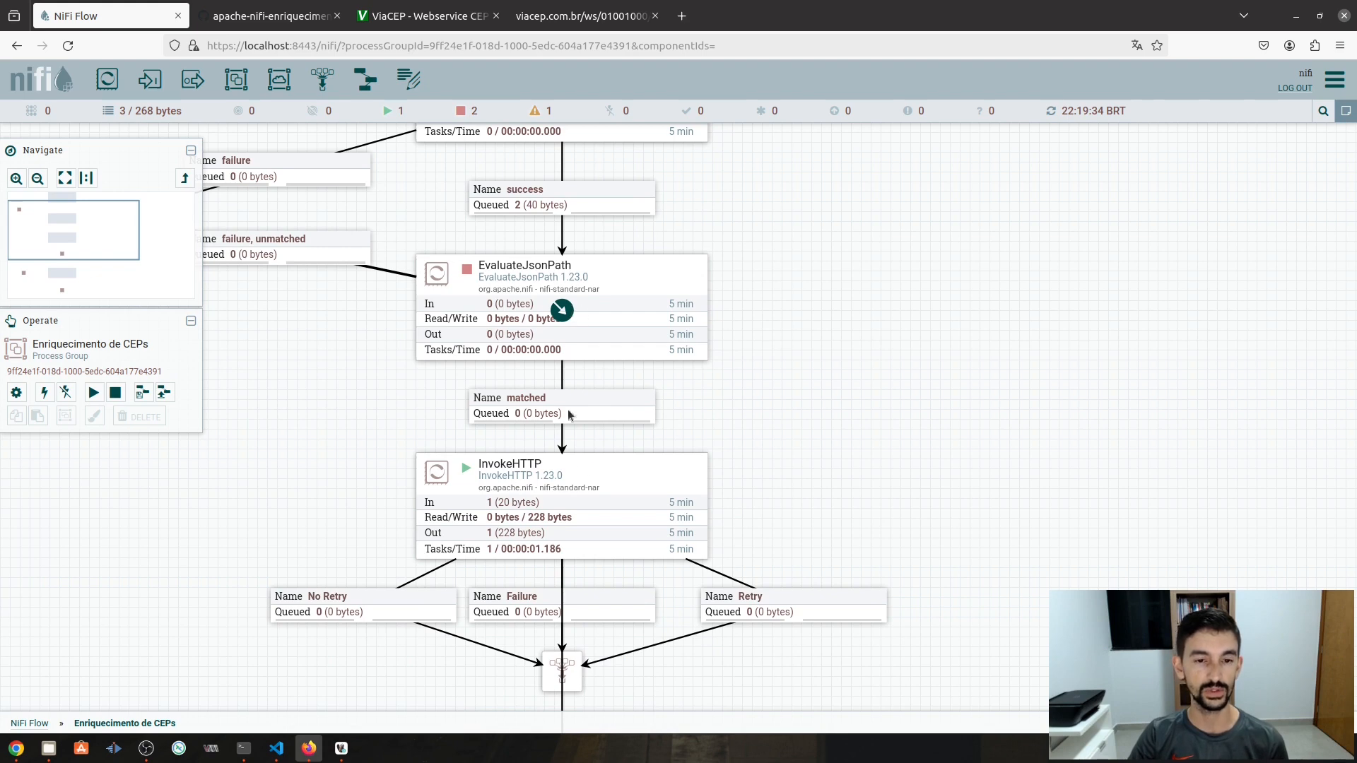
{"action": "left_click_drag", "start_coordinate": [812, 496], "coordinate": [800, 348]}
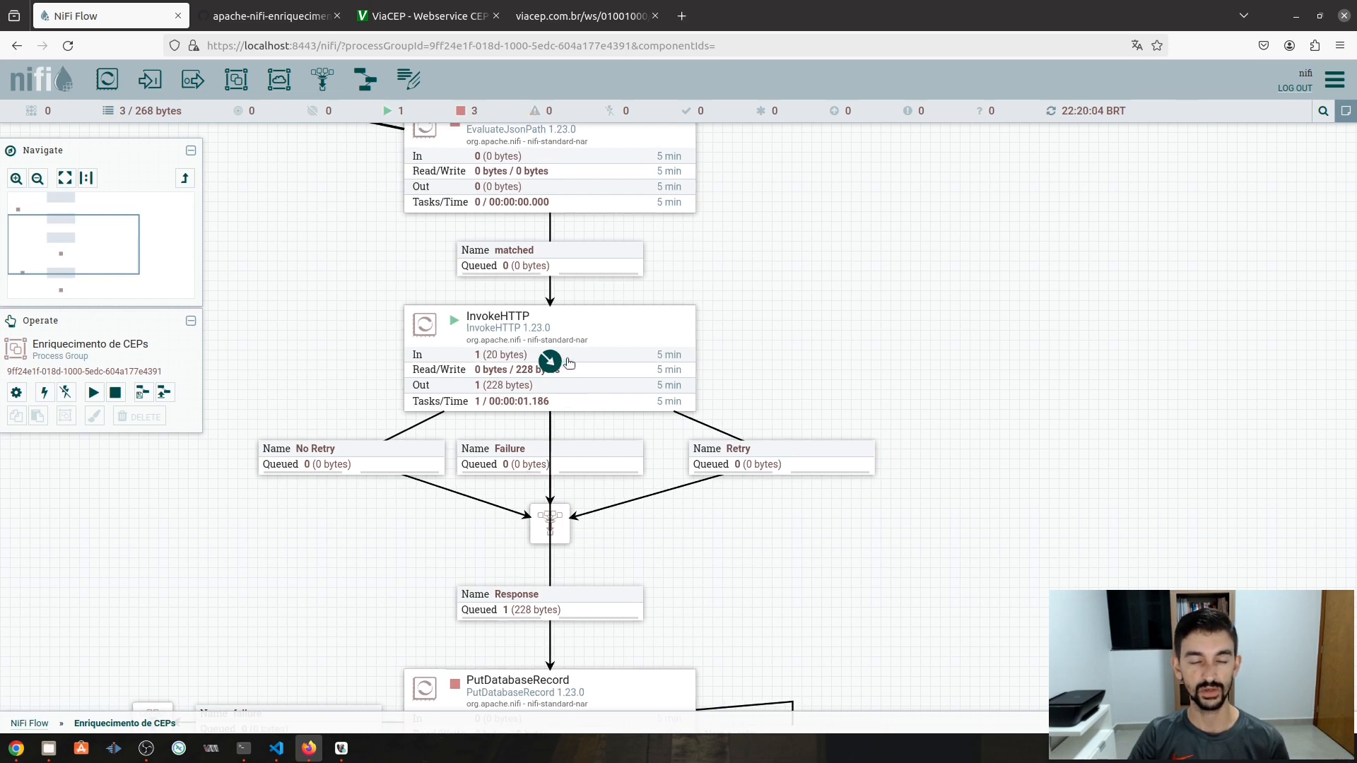
{"action": "left_click_drag", "start_coordinate": [742, 535], "coordinate": [762, 371]}
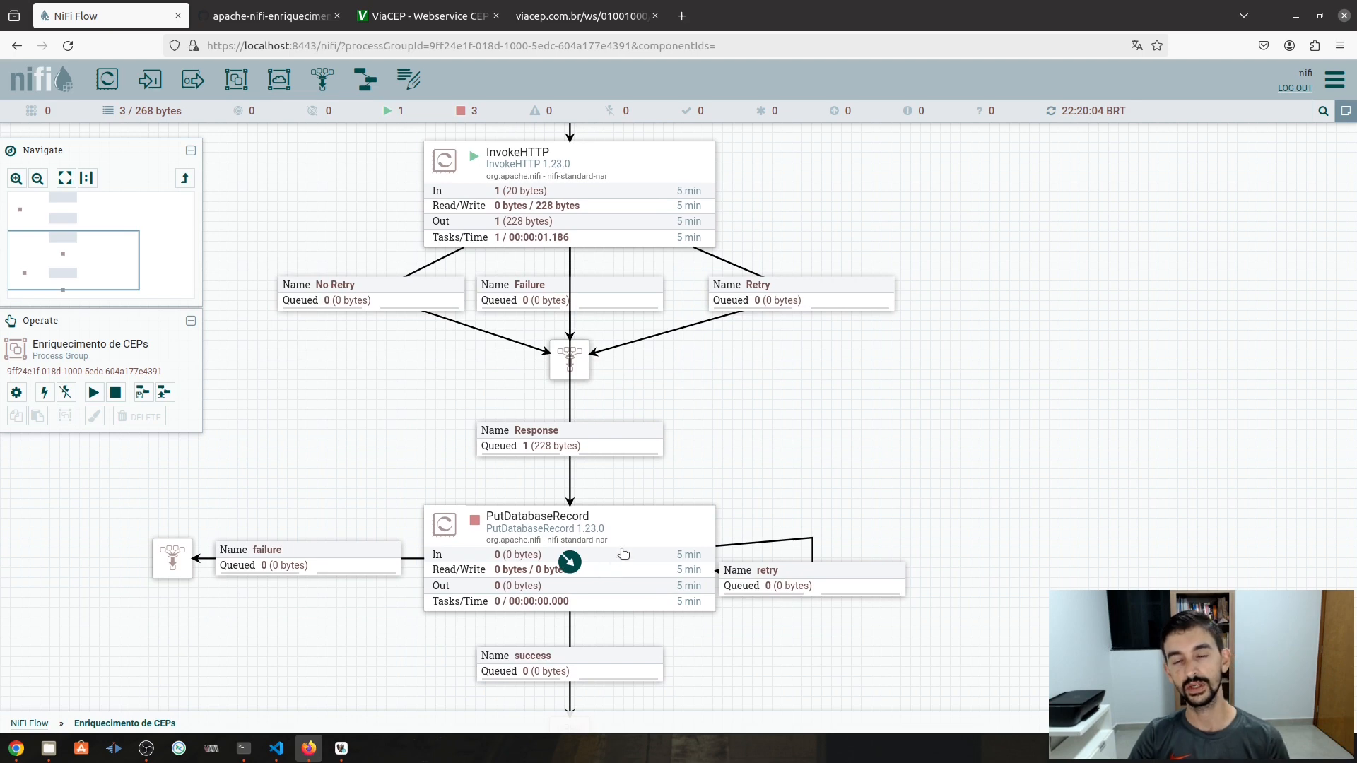
- Empty all queued flowfiles in the process group
{"action": "right_click", "coordinate": [804, 352]}
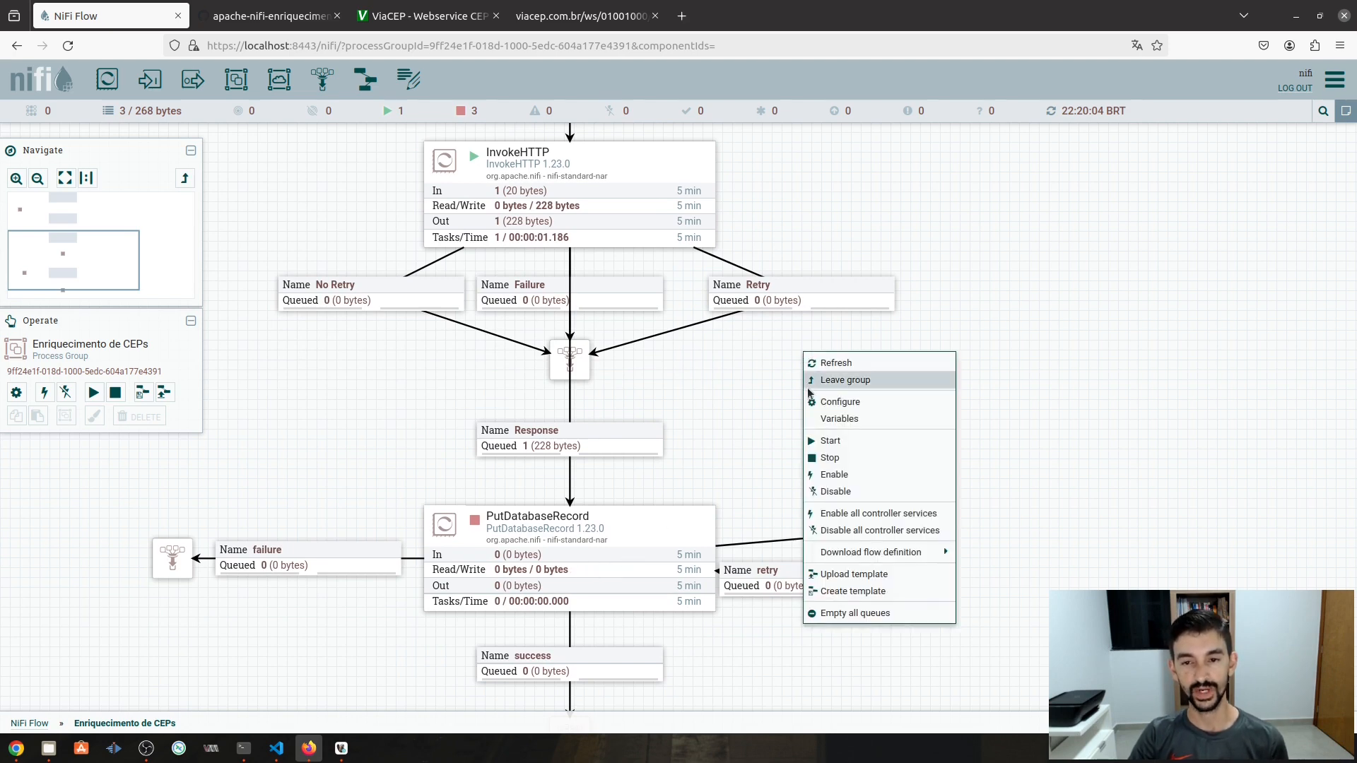
{"action": "left_click", "coordinate": [876, 613]}
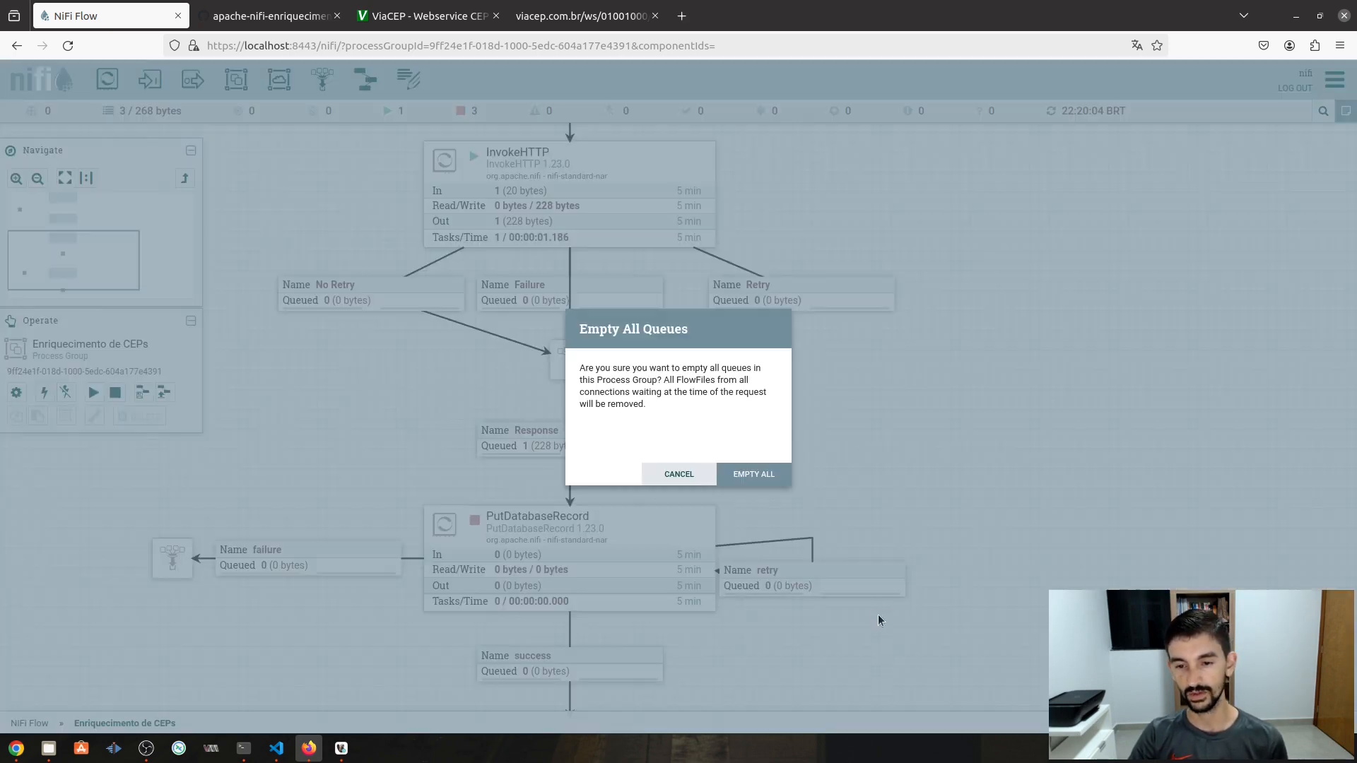
{"action": "left_click", "coordinate": [772, 478]}
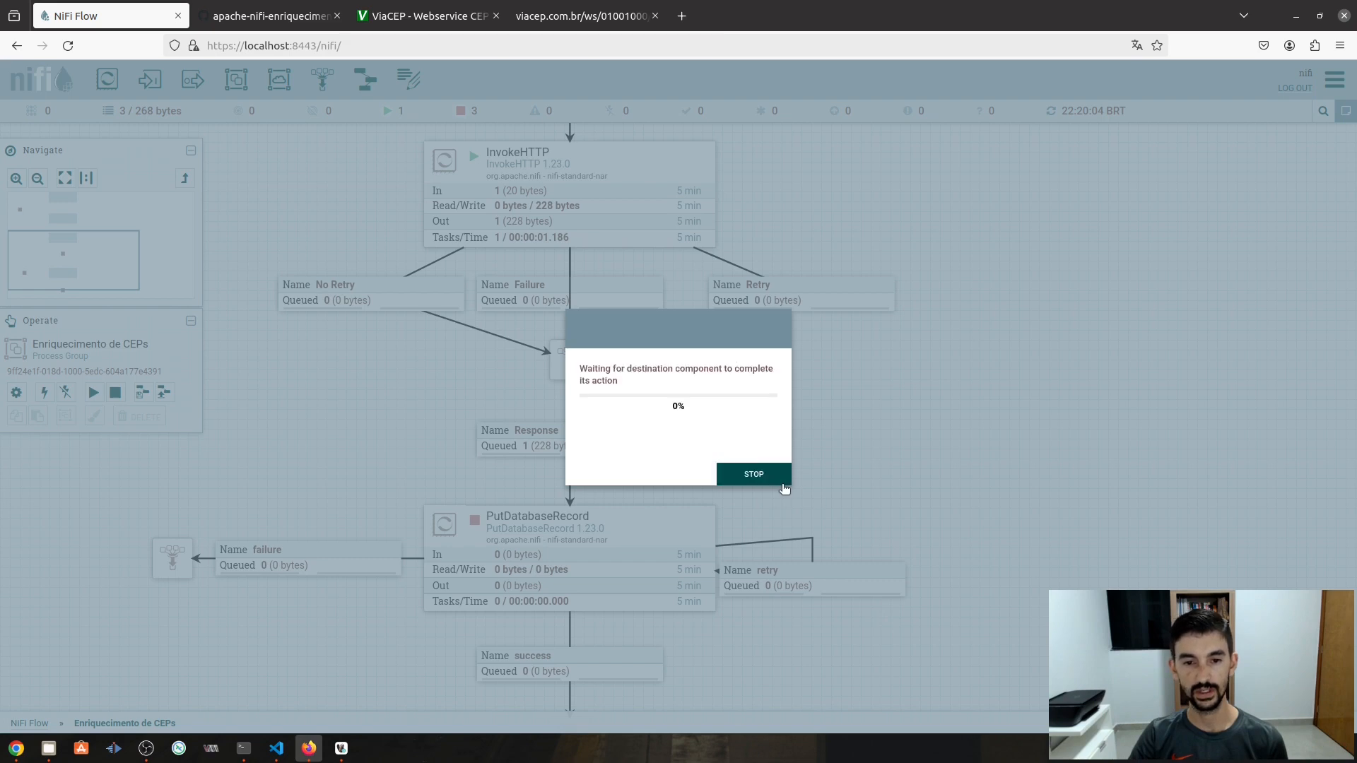
{"action": "left_click", "coordinate": [786, 482]}
- Start the PutDatabaseRecord and EvaluateJsonPath processors
{"action": "right_click", "coordinate": [659, 557]}
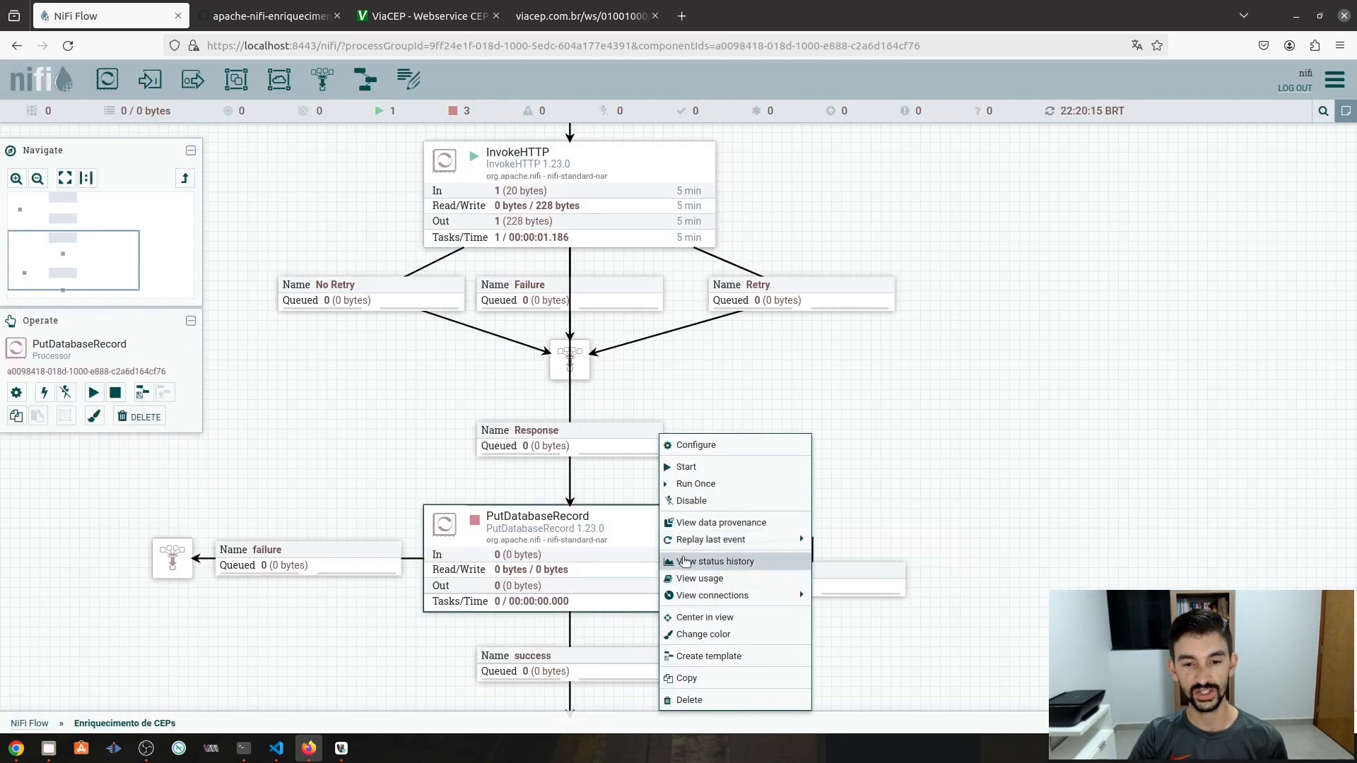
{"action": "left_click", "coordinate": [686, 467]}
{"action": "left_click_drag", "start_coordinate": [776, 488], "coordinate": [794, 700]}
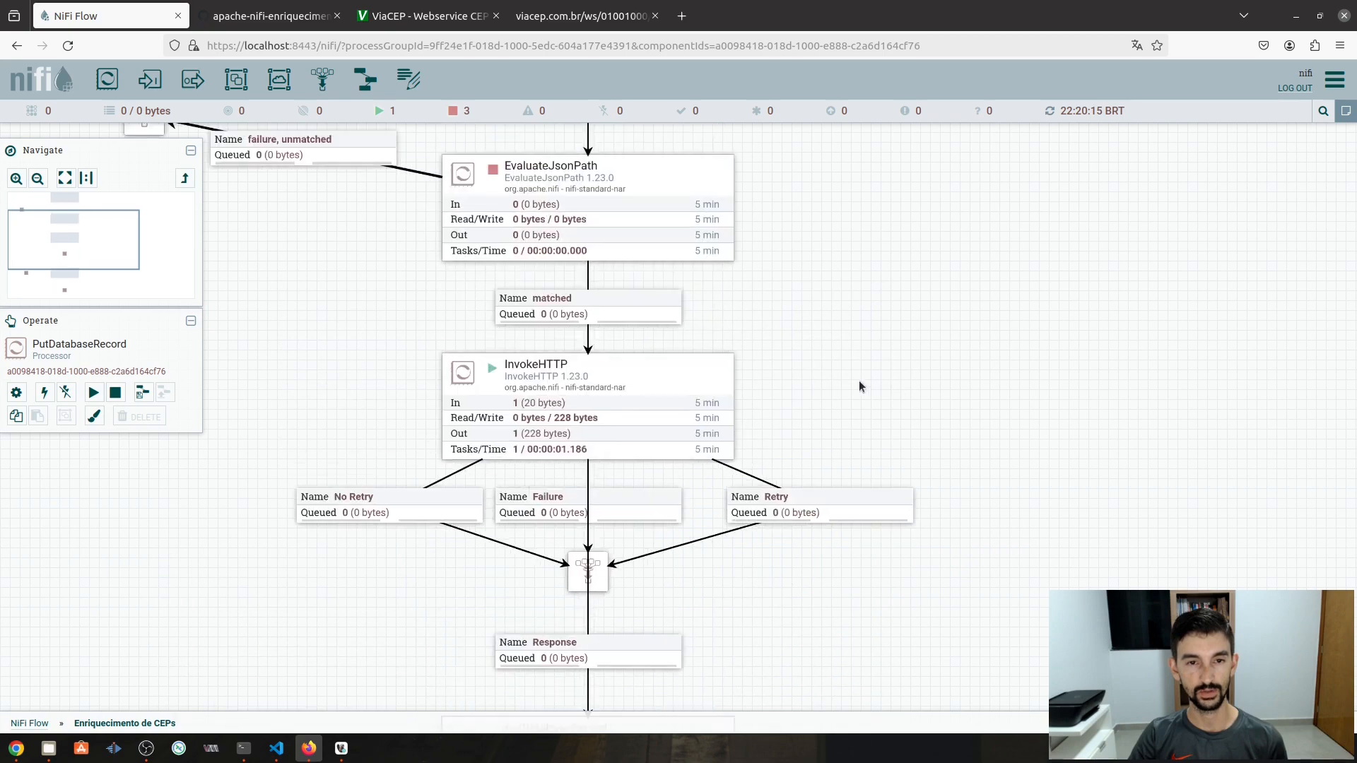
{"action": "left_click_drag", "start_coordinate": [858, 380], "coordinate": [840, 507]}
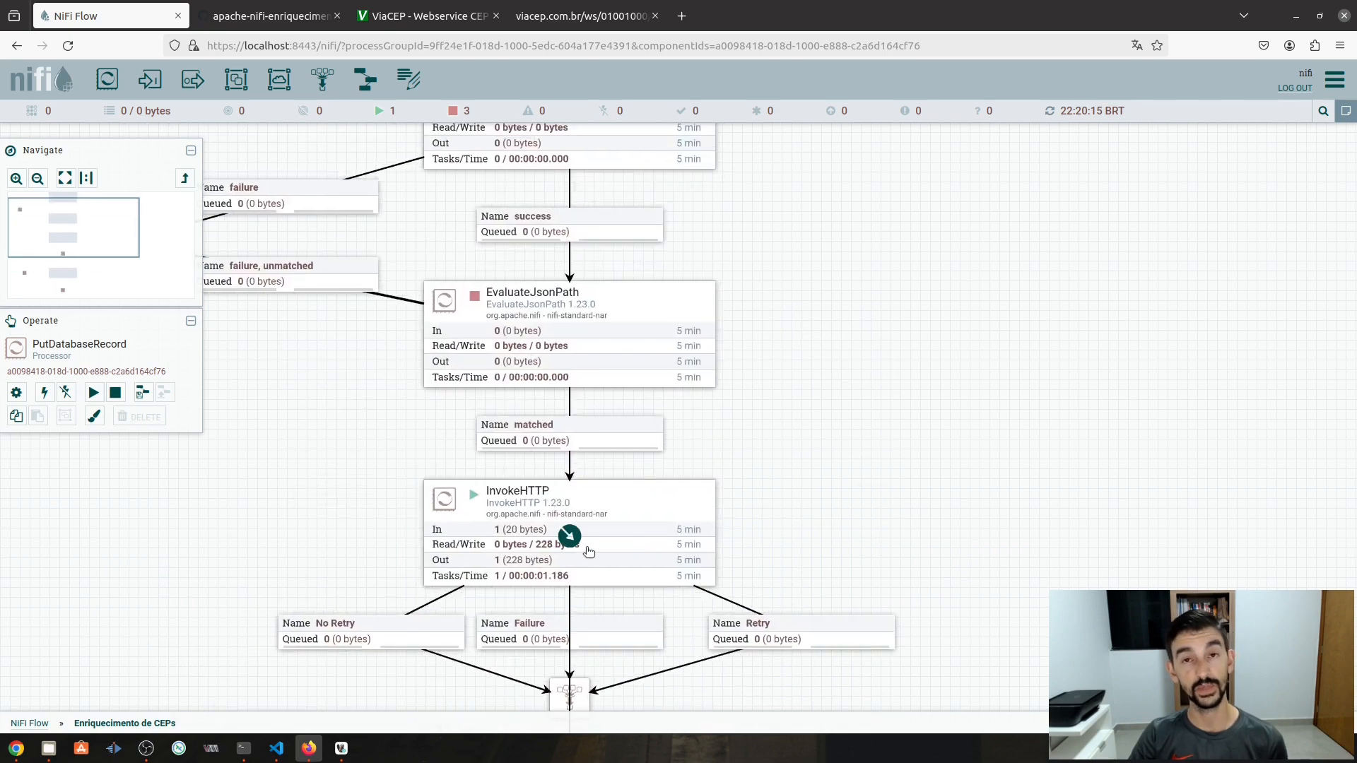
{"action": "left_click_drag", "start_coordinate": [734, 392], "coordinate": [786, 410]}
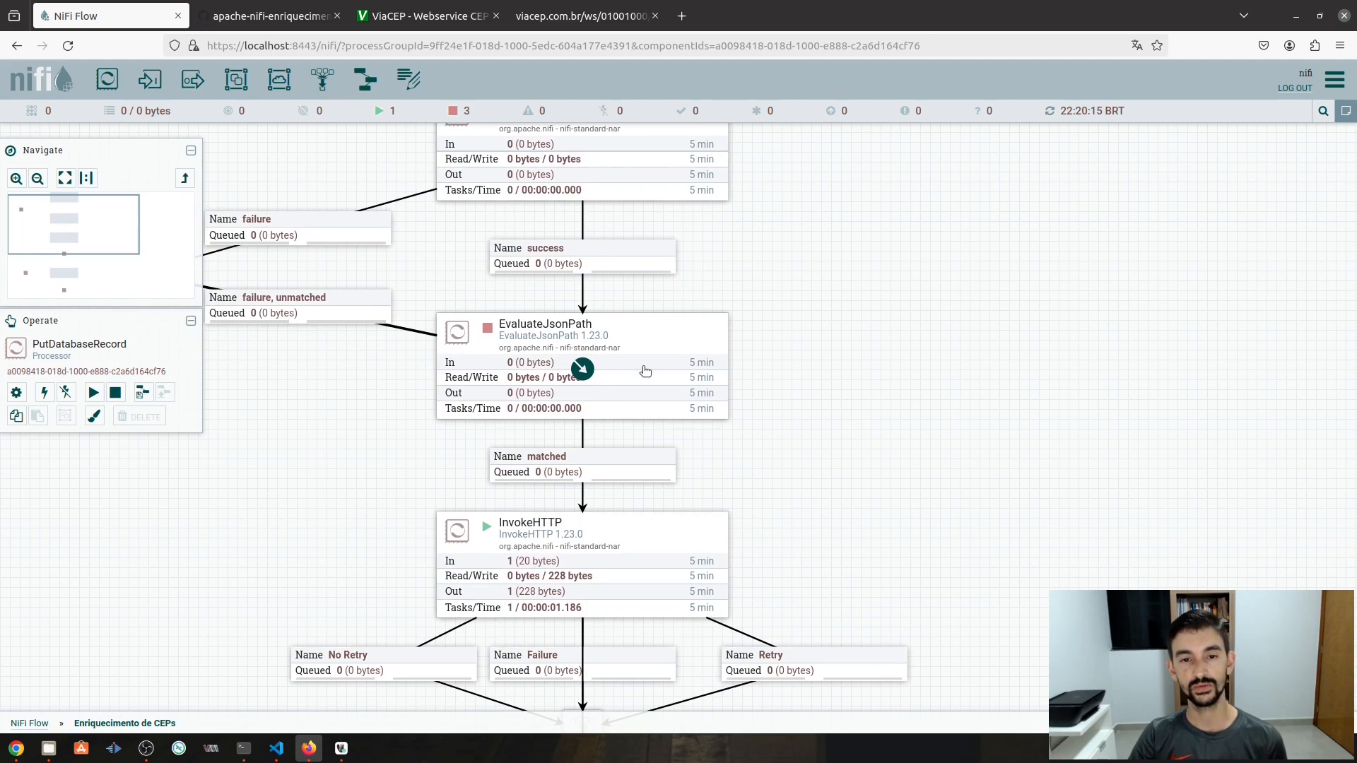
{"action": "right_click", "coordinate": [625, 357]}
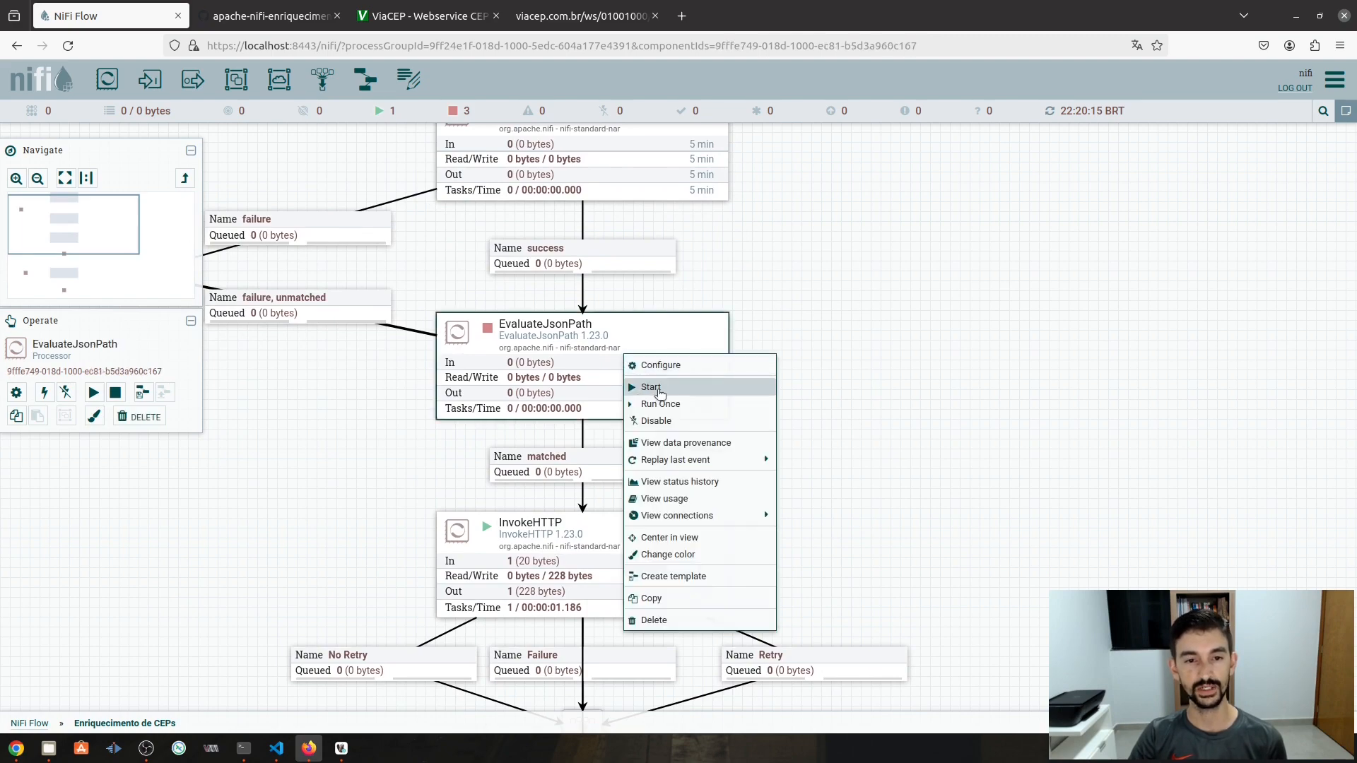
{"action": "left_click", "coordinate": [651, 387]}
{"action": "left_click_drag", "start_coordinate": [895, 335], "coordinate": [854, 559]}
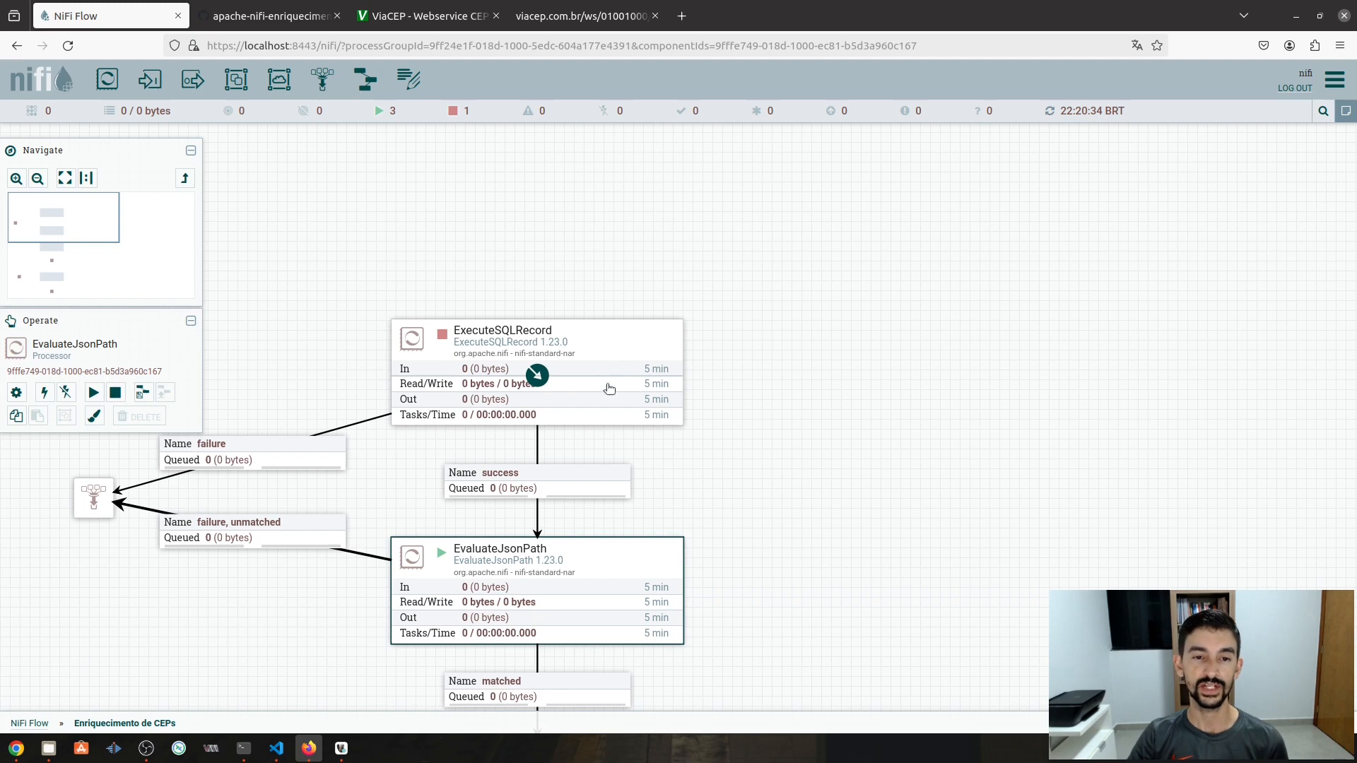
{"action": "left_click", "coordinate": [604, 369]}
- Keep ExecuteSQLRecord Timer driven with a Run Schedule of 86400 sec and apply
{"action": "double_click", "coordinate": [602, 369]}
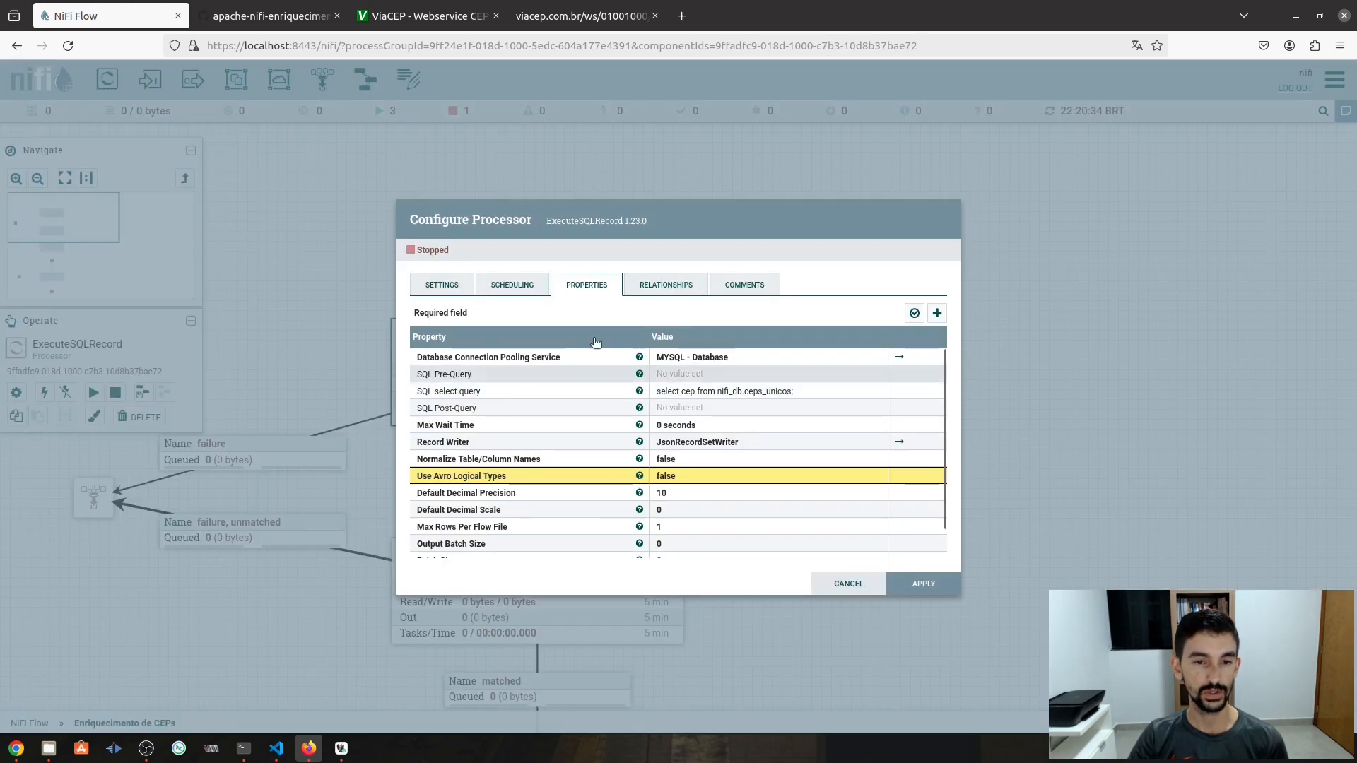
{"action": "left_click", "coordinate": [518, 286]}
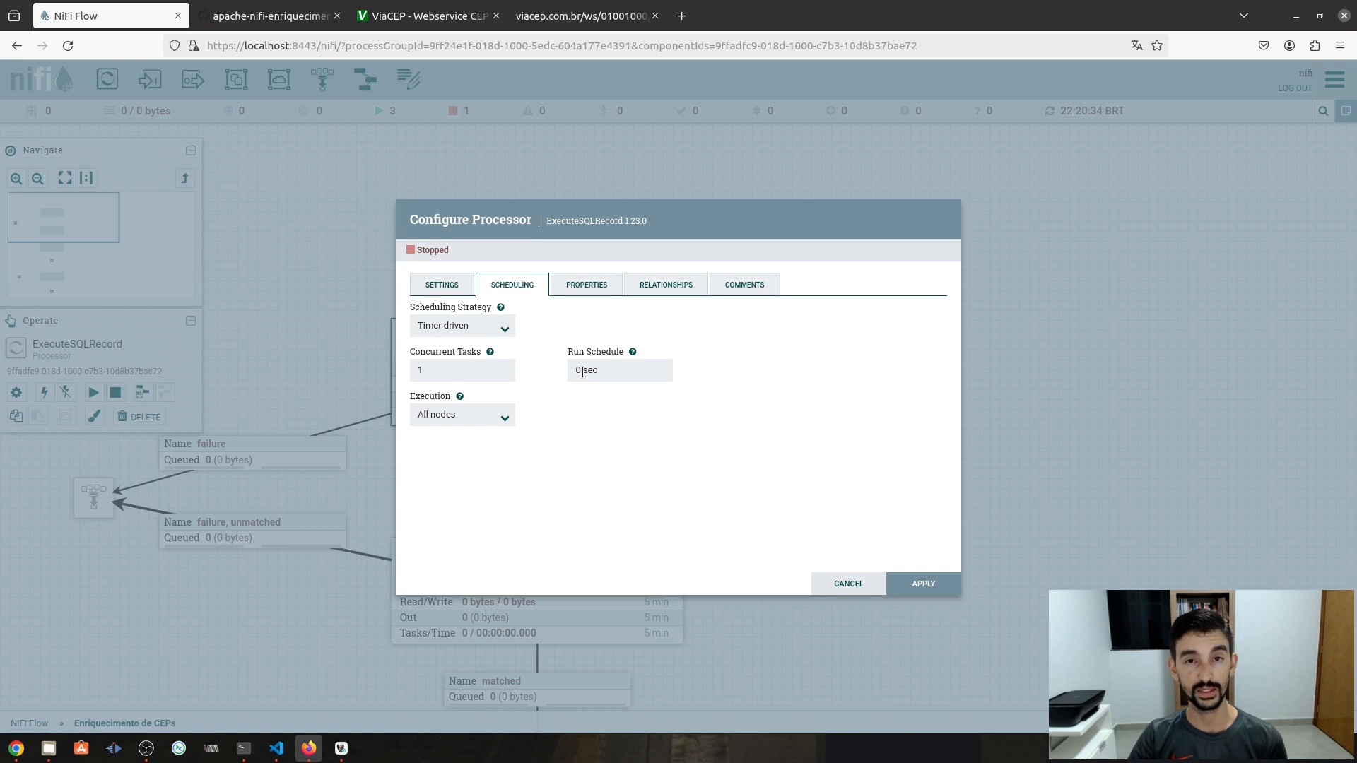
{"action": "left_click", "coordinate": [507, 332]}
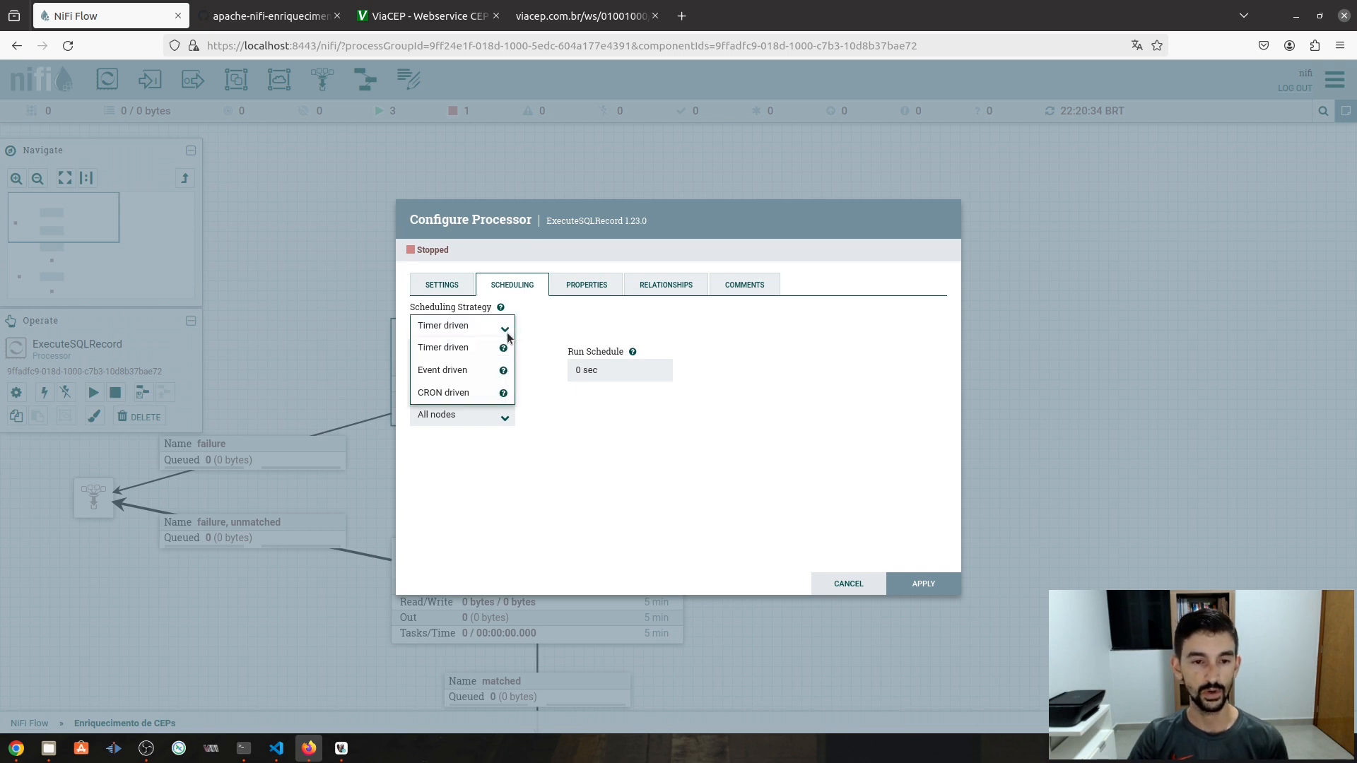
{"action": "left_click", "coordinate": [460, 395]}
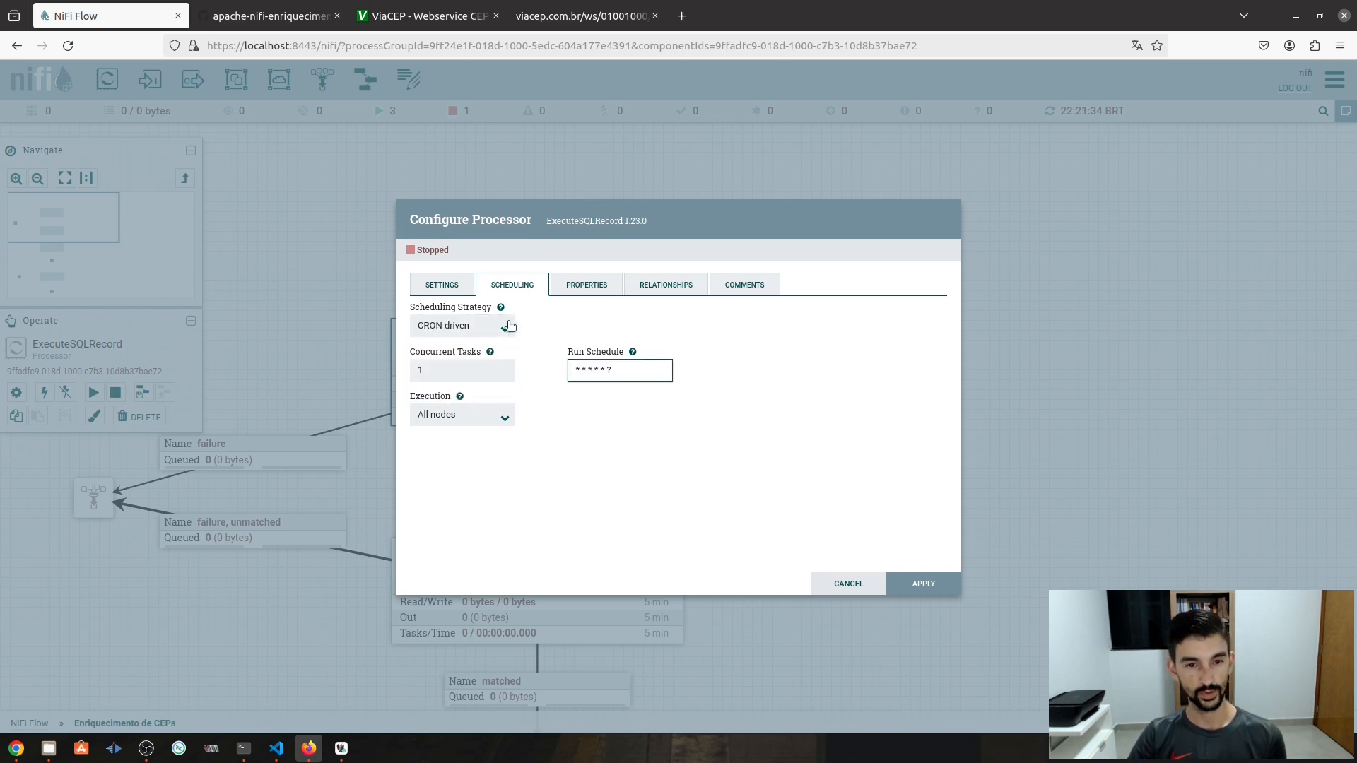
{"action": "left_click", "coordinate": [507, 332]}
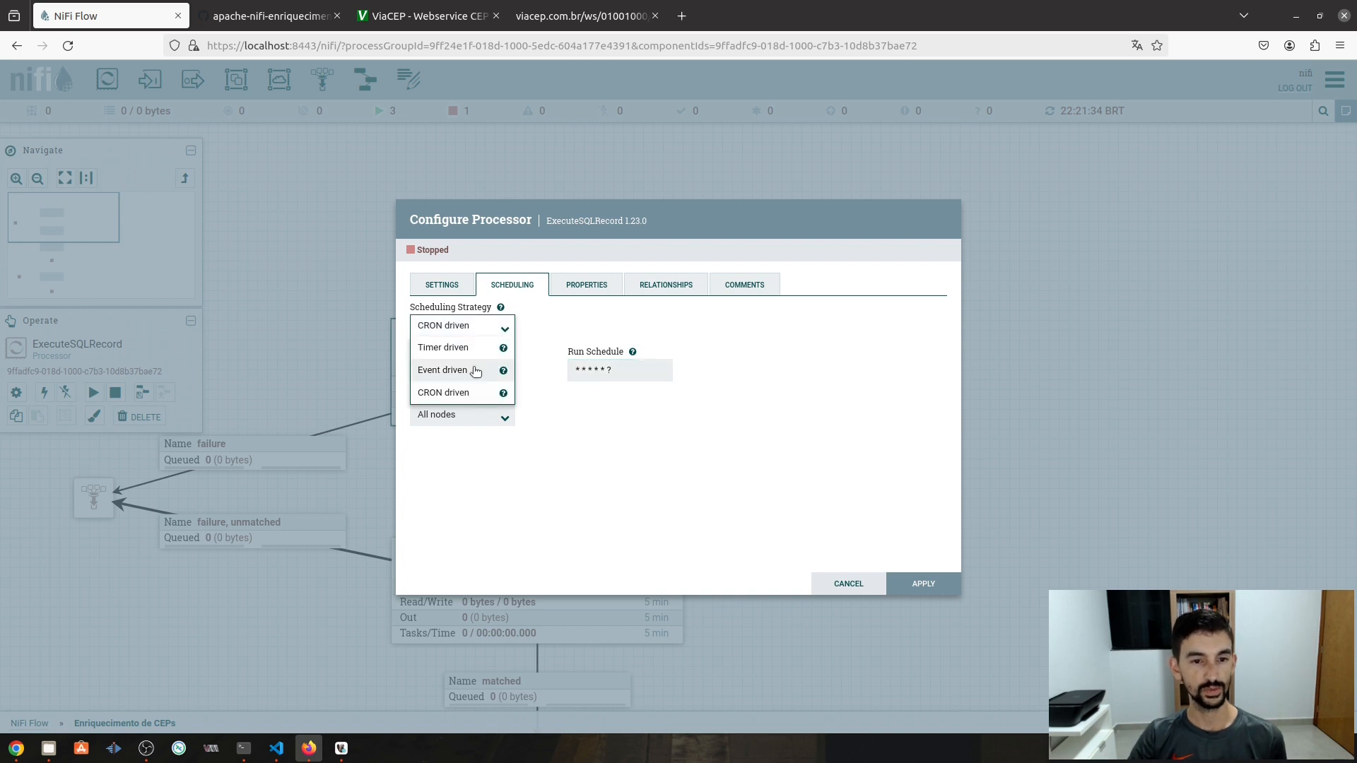
{"action": "left_click", "coordinate": [456, 349]}
{"action": "left_click", "coordinate": [586, 368]}
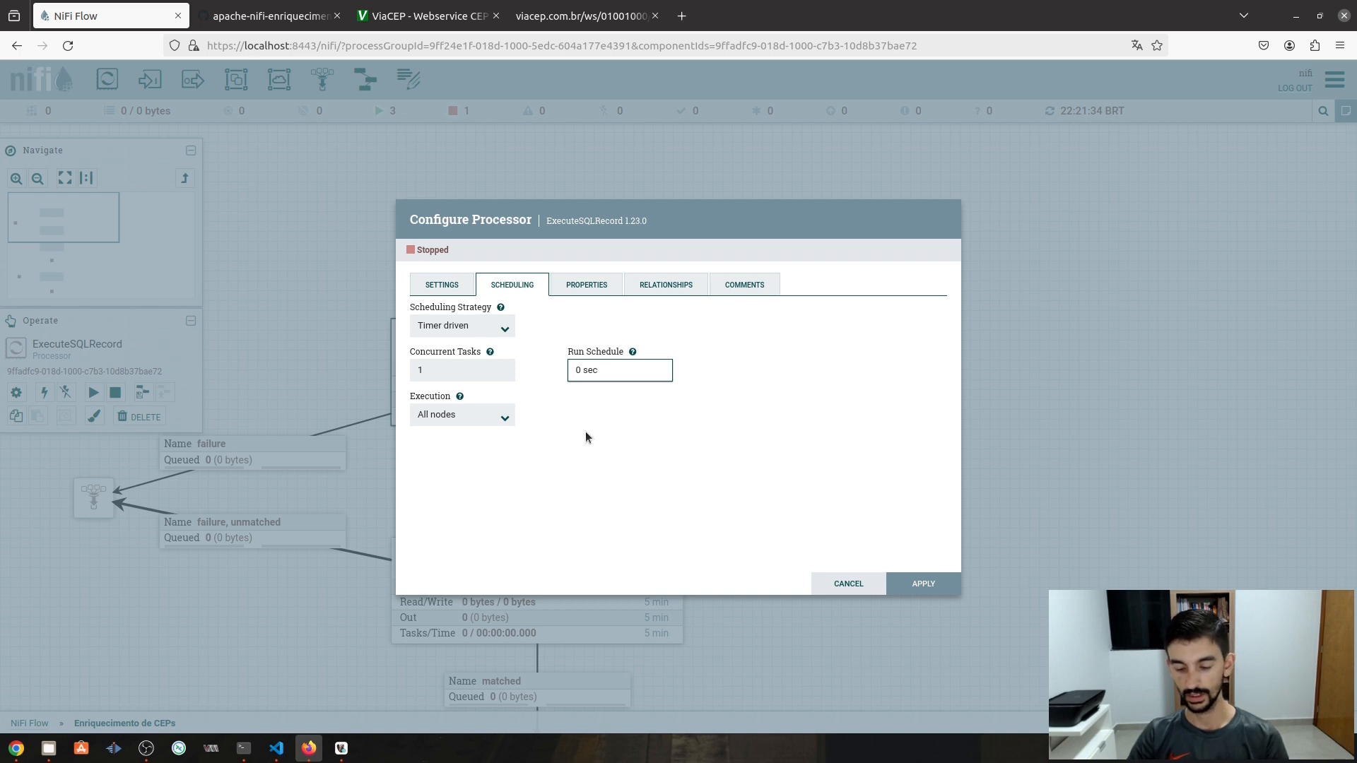
{"action": "key", "text": "BackSpace"}
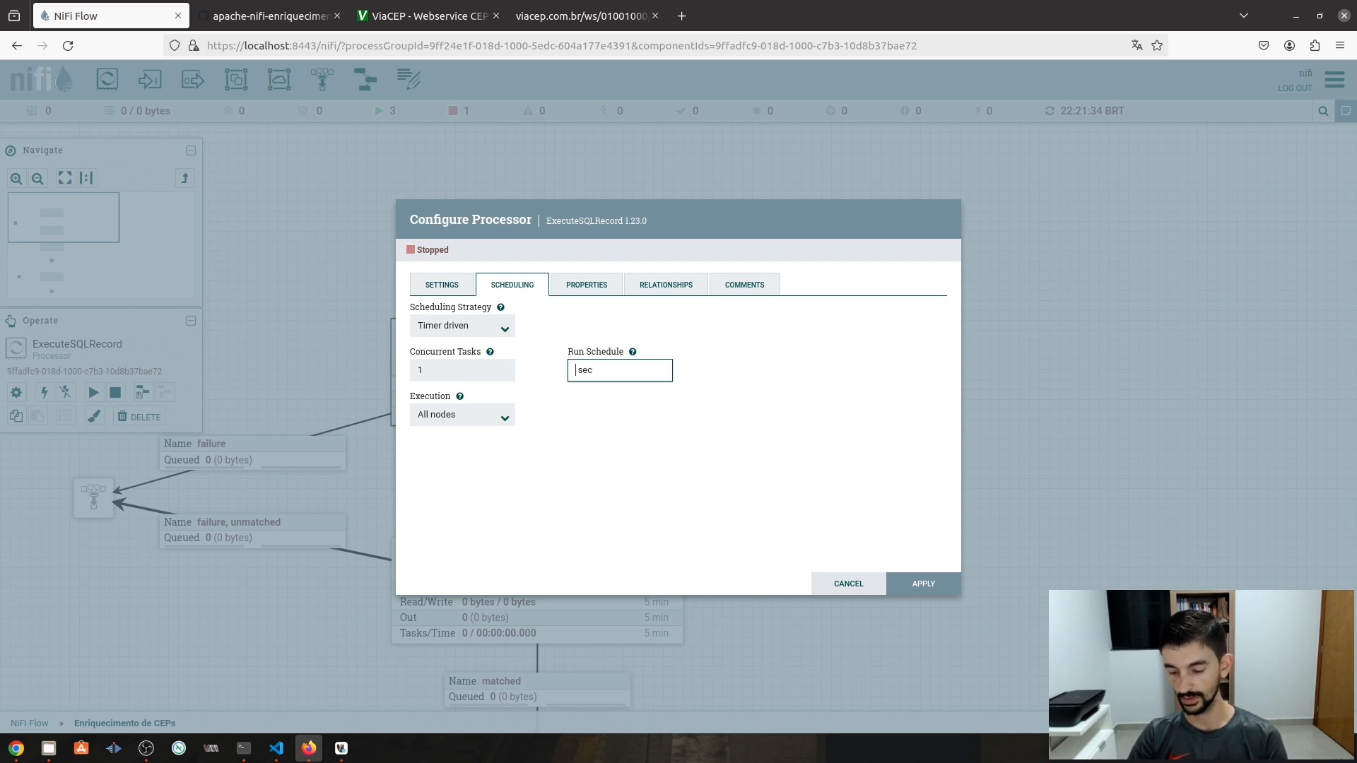
{"action": "type", "text": "84"}
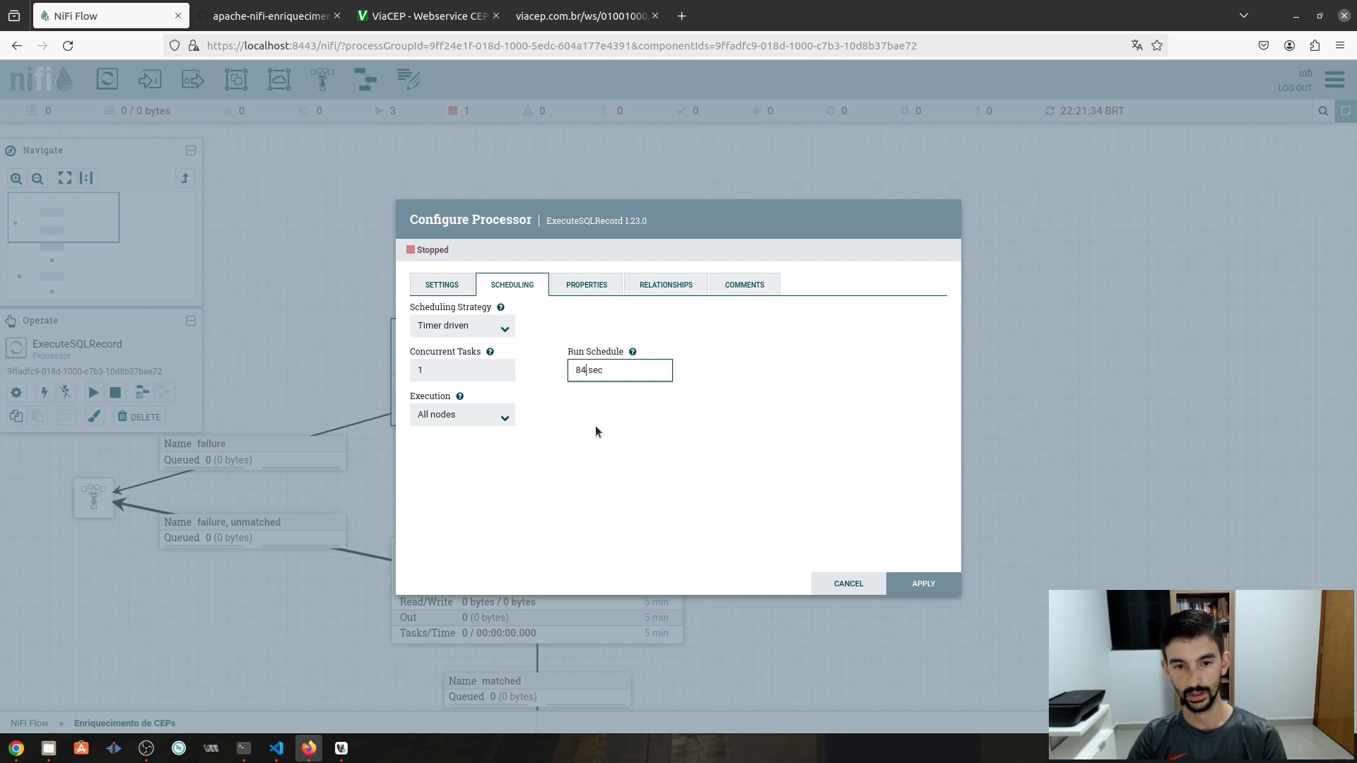
{"action": "key", "text": "BackSpace"}
{"action": "type", "text": "6400"}
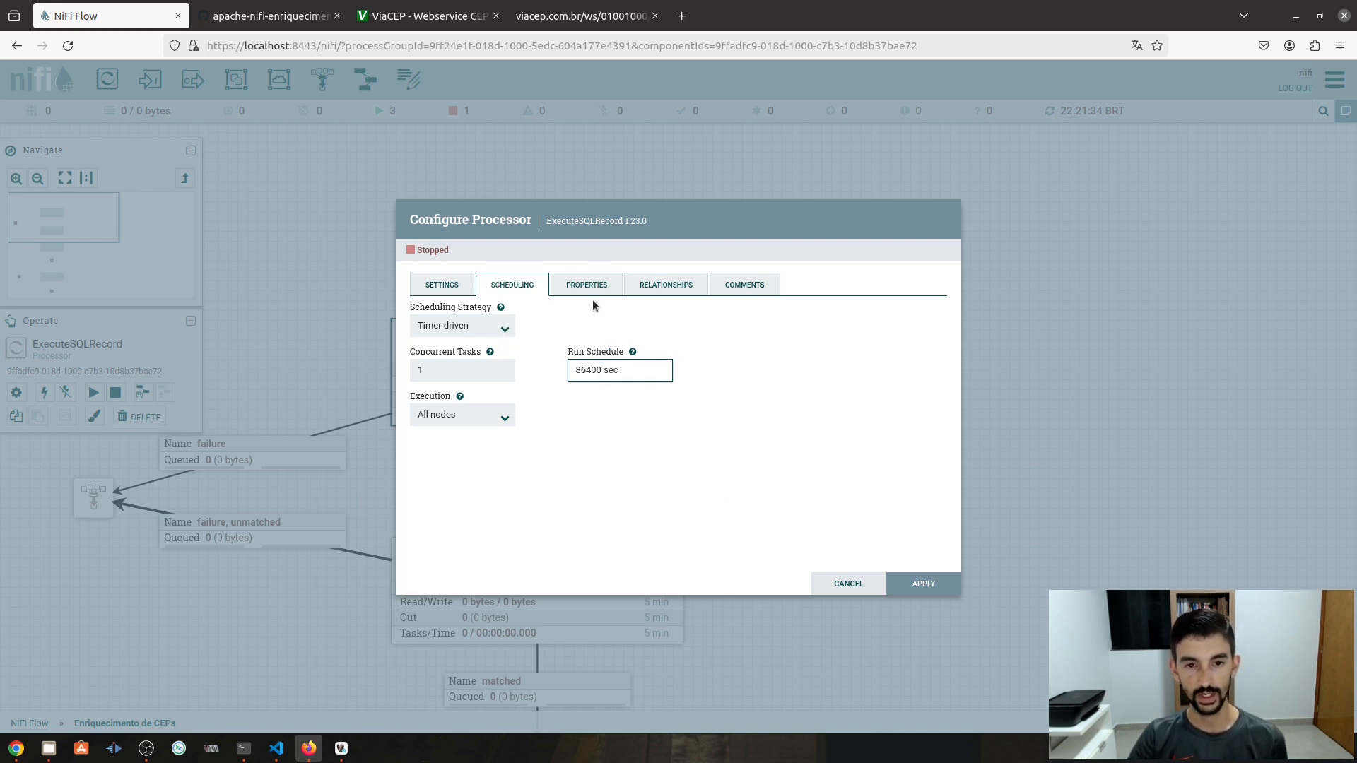
{"action": "left_click", "coordinate": [941, 585]}
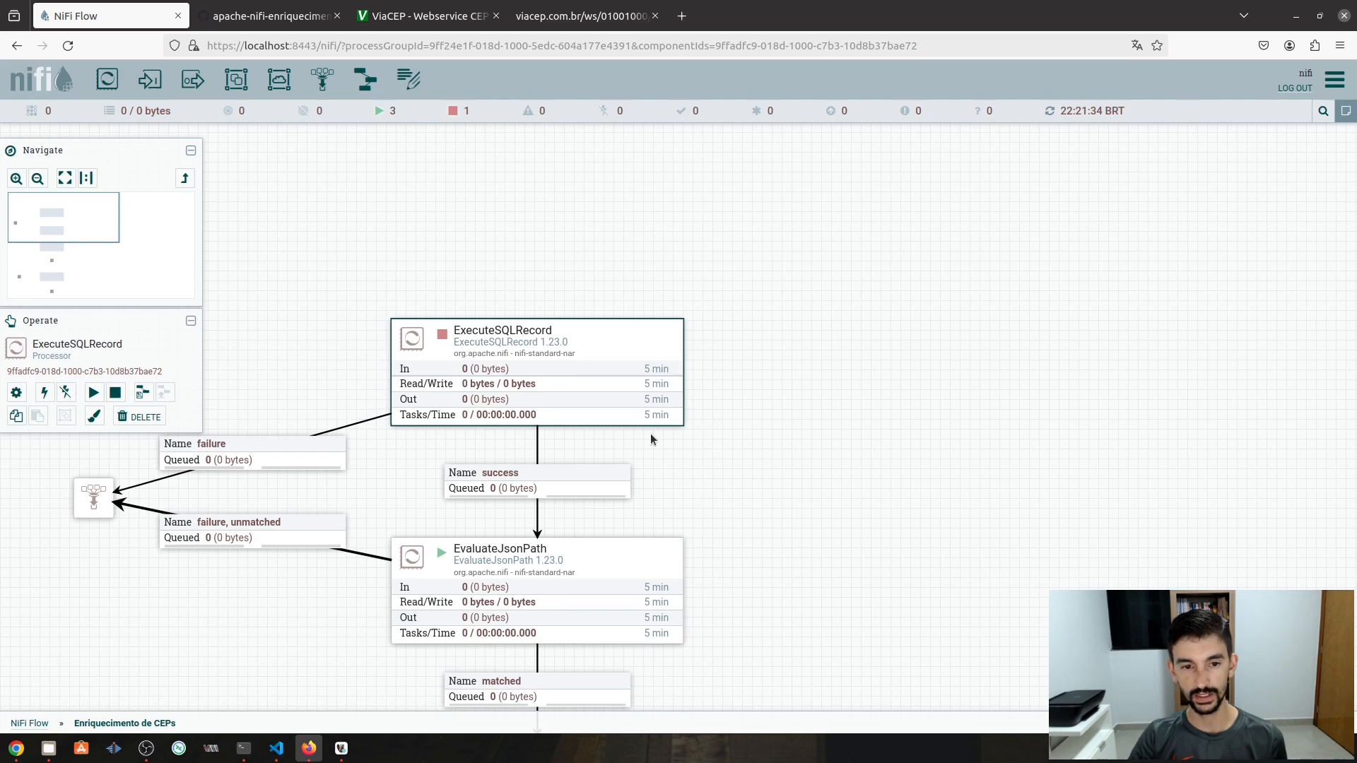
{"action": "left_click_drag", "start_coordinate": [796, 529], "coordinate": [854, 445]}
- Refresh the flow's status counts, then bring DBeaver to the front
{"action": "right_click", "coordinate": [877, 337]}
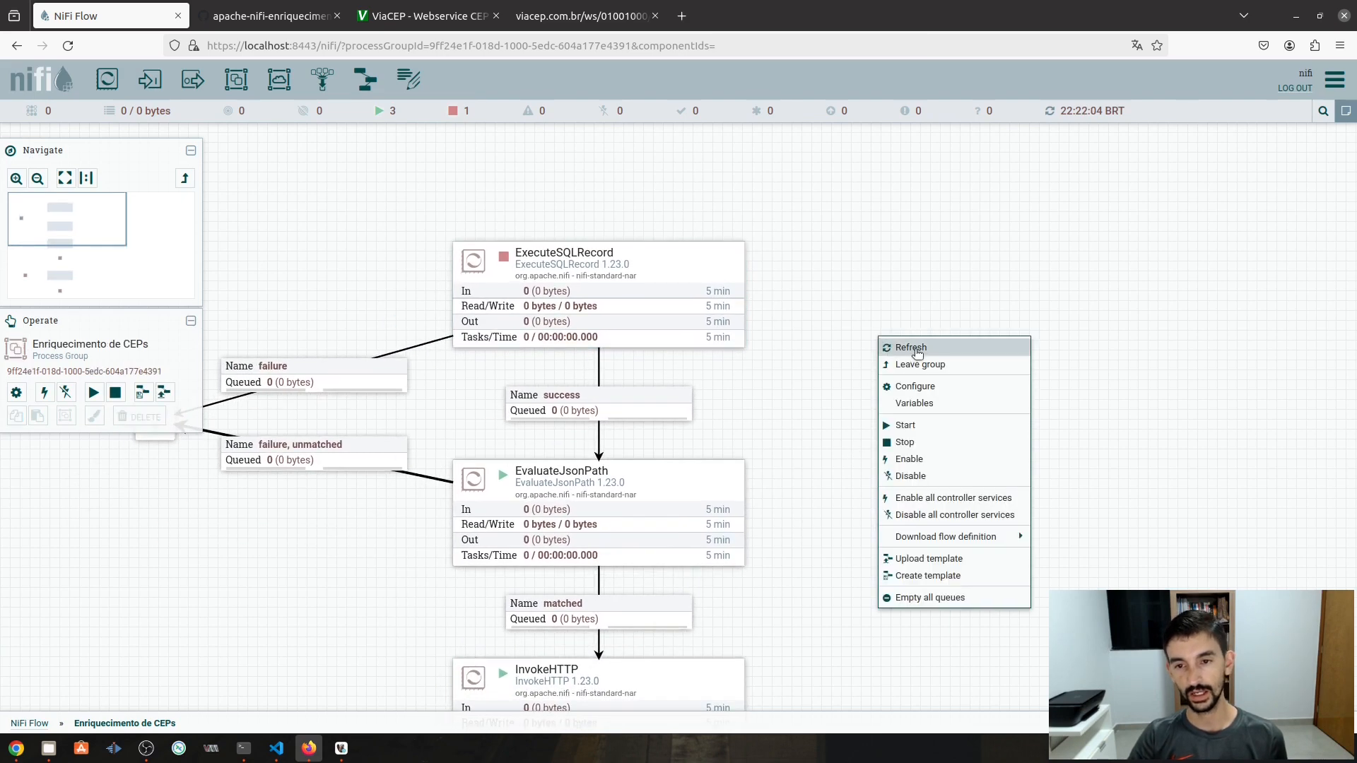
{"action": "left_click", "coordinate": [916, 353]}
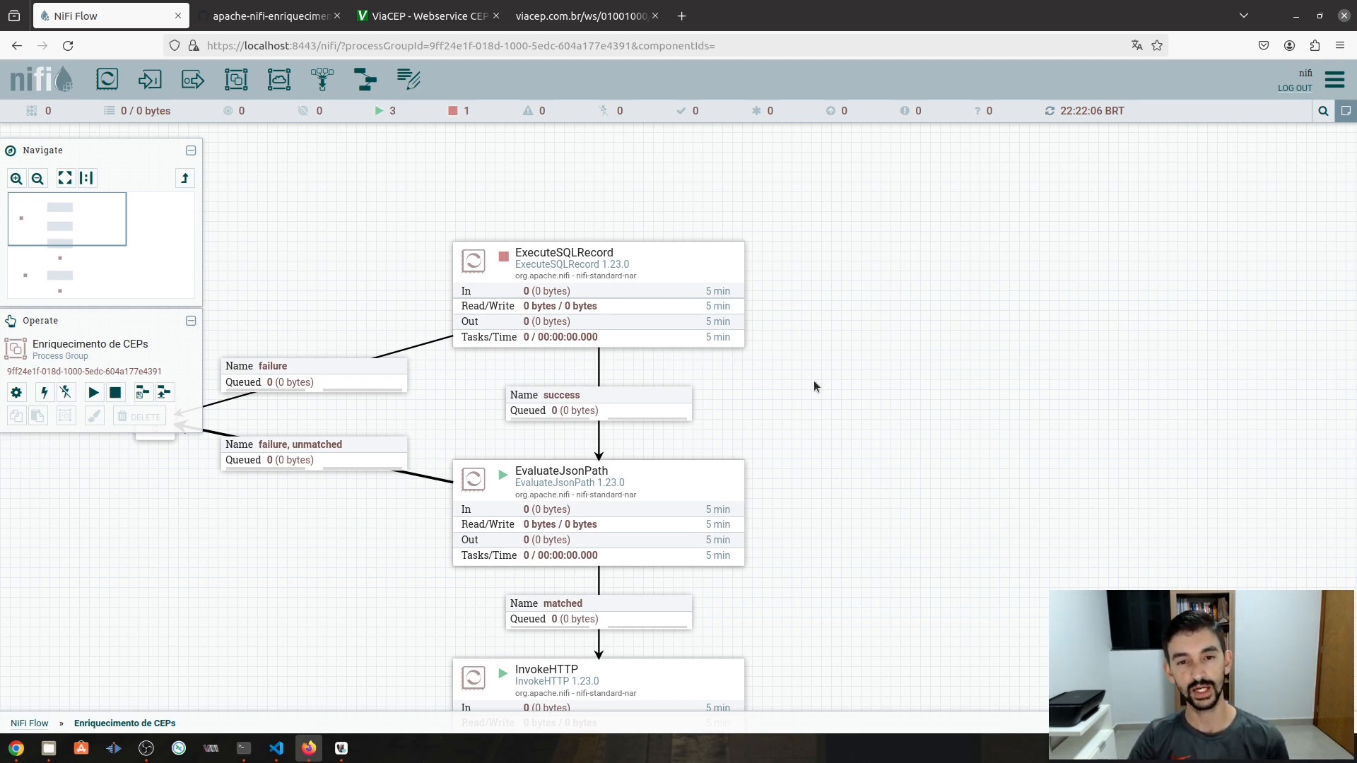
{"action": "left_click_drag", "start_coordinate": [876, 405], "coordinate": [898, 346]}
{"action": "left_click_drag", "start_coordinate": [923, 419], "coordinate": [844, 443]}
{"action": "left_click", "coordinate": [341, 749]}
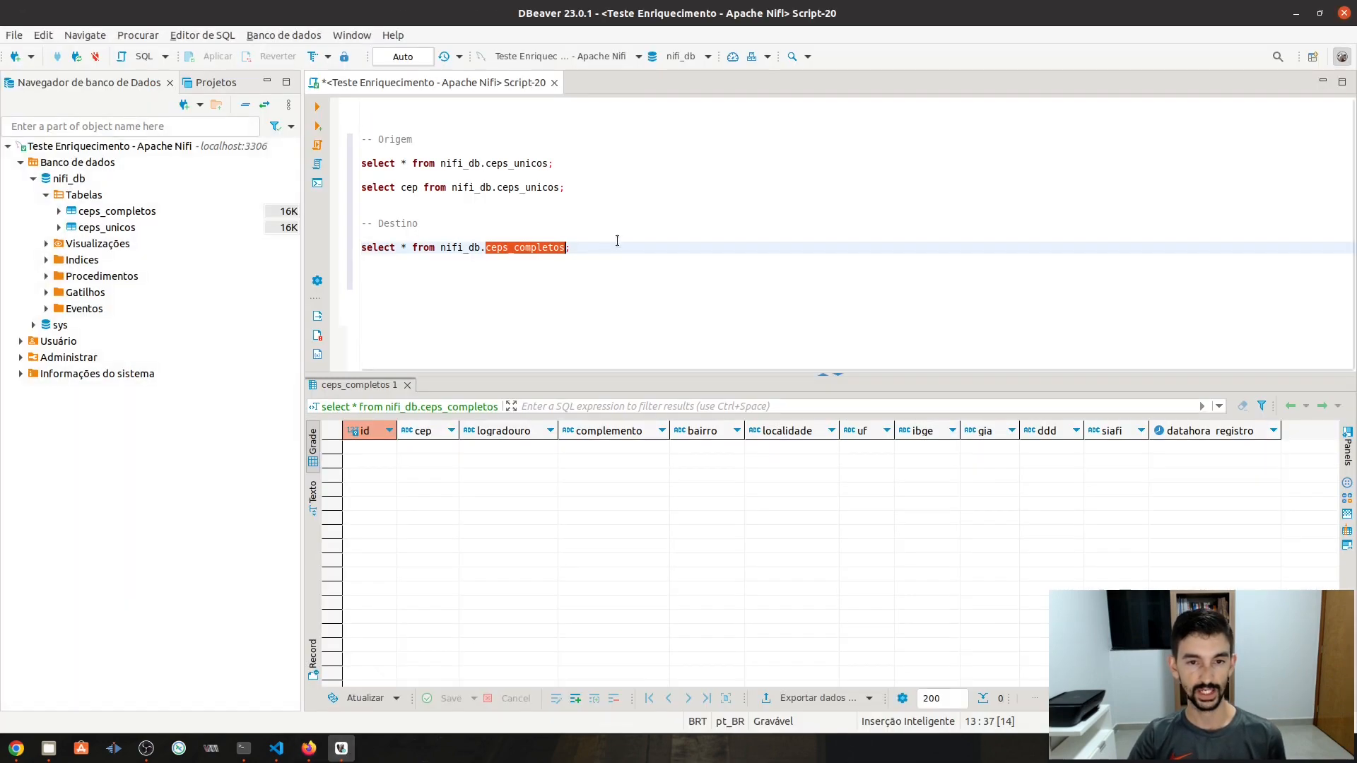
- Run the ceps_unicos query in DBeaver listing three CEPs, then return to NiFi
{"action": "left_click", "coordinate": [596, 249]}
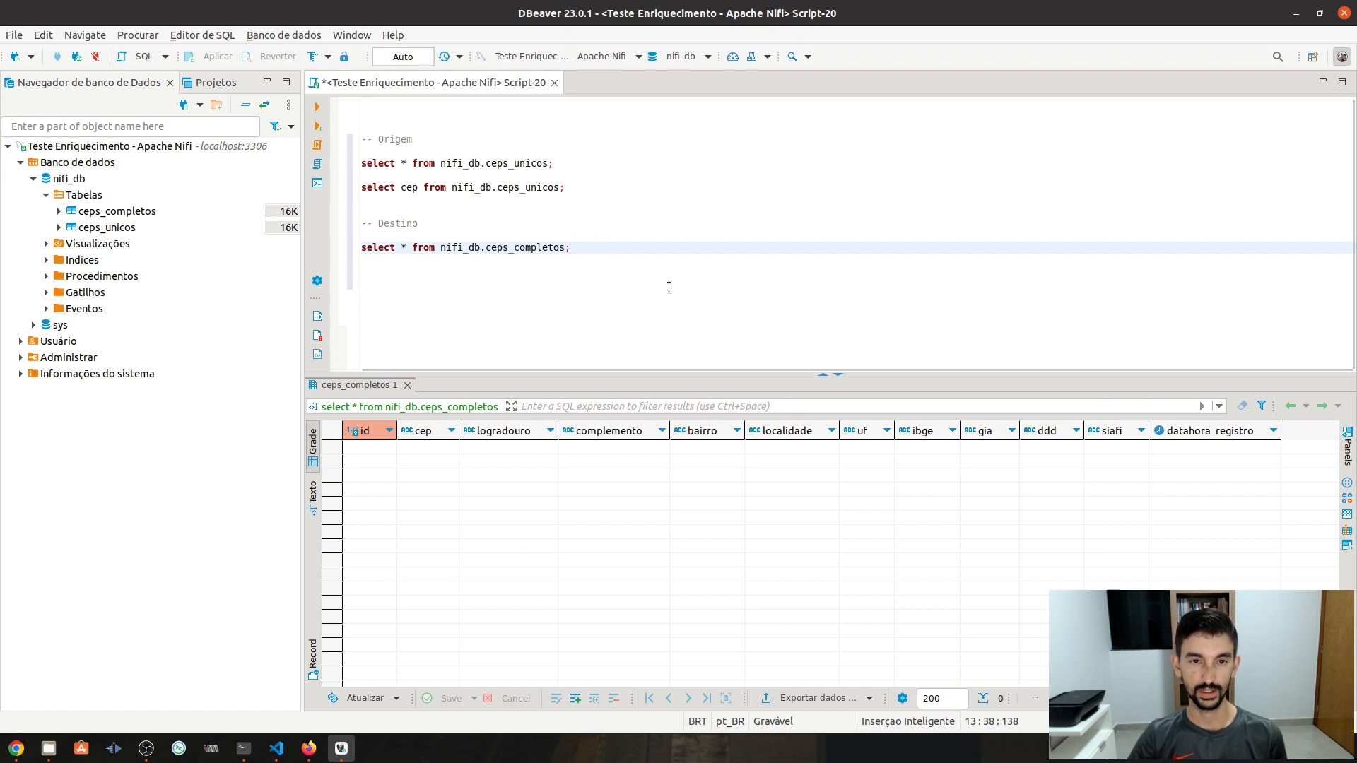
{"action": "left_click", "coordinate": [575, 182]}
{"action": "key", "text": "ctrl+Return"}
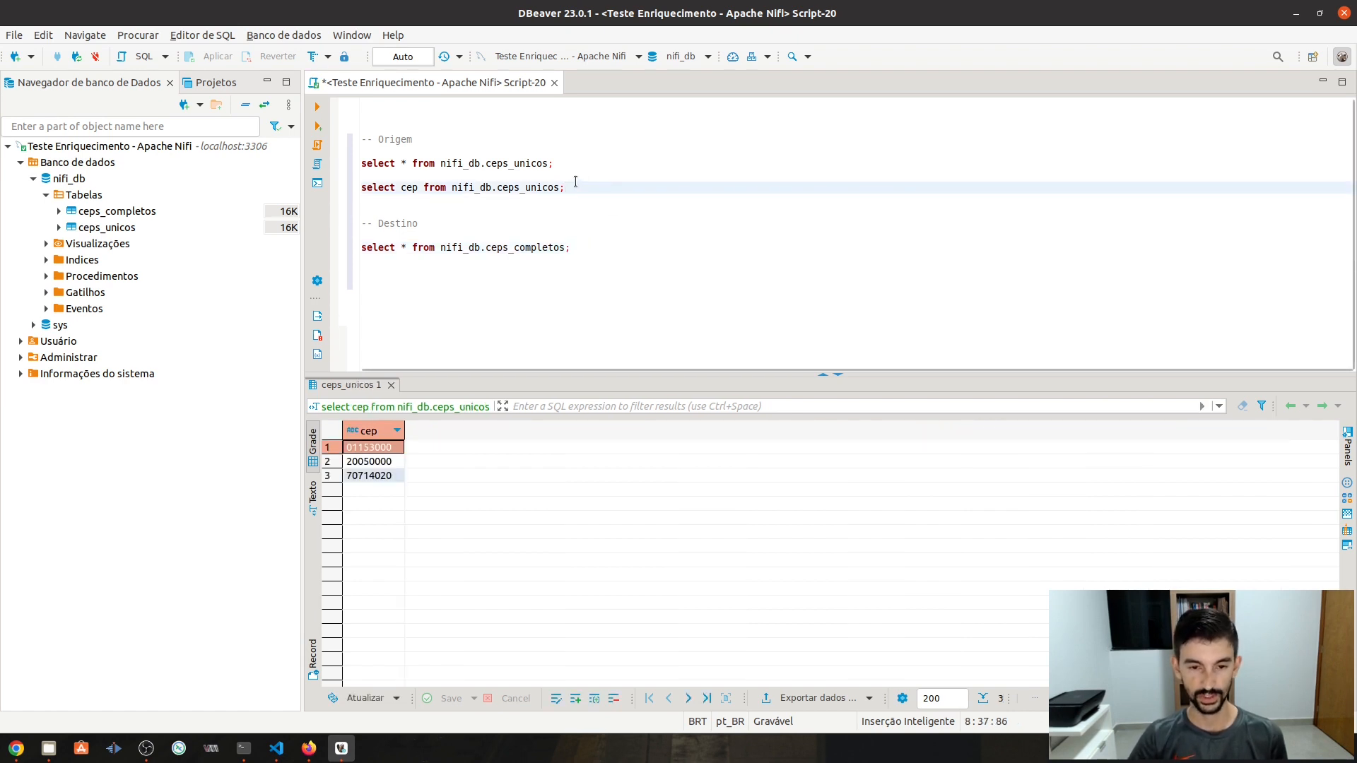
{"action": "left_click", "coordinate": [587, 242]}
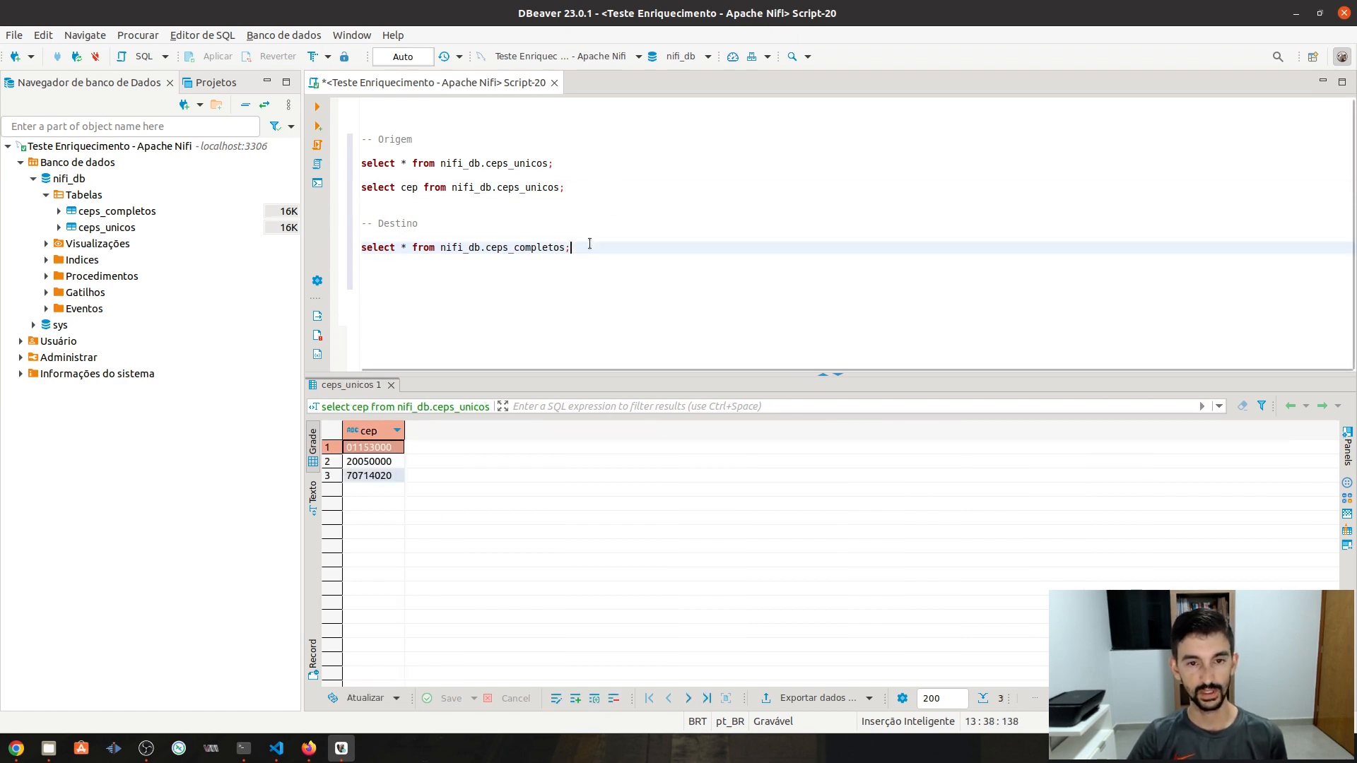
{"action": "key", "text": "alt+Tab"}
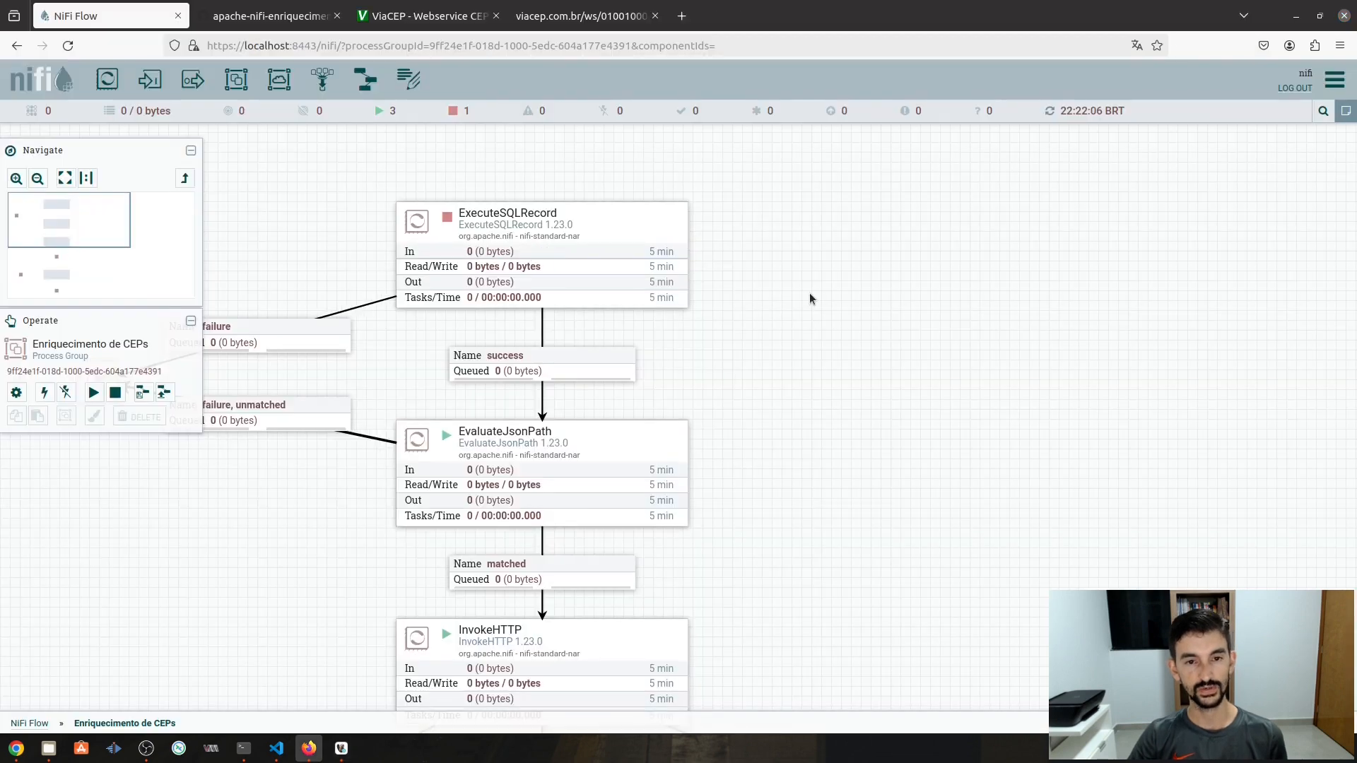
- Run ExecuteSQLRecord once and confirm 3 flowfiles (675 bytes) reach PutDatabaseRecord's success queue
{"action": "right_click", "coordinate": [600, 248]}
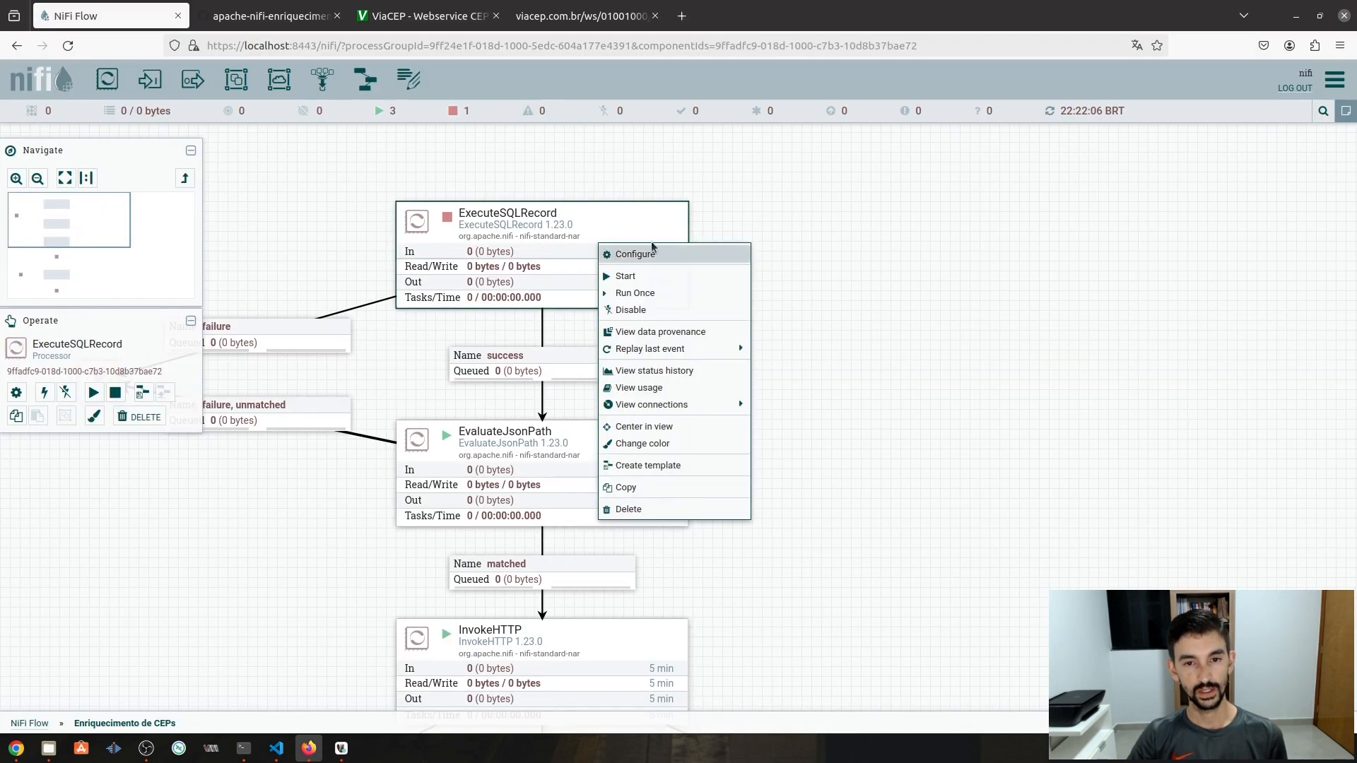
{"action": "left_click", "coordinate": [648, 300]}
{"action": "right_click", "coordinate": [798, 277]}
{"action": "left_click", "coordinate": [821, 297]}
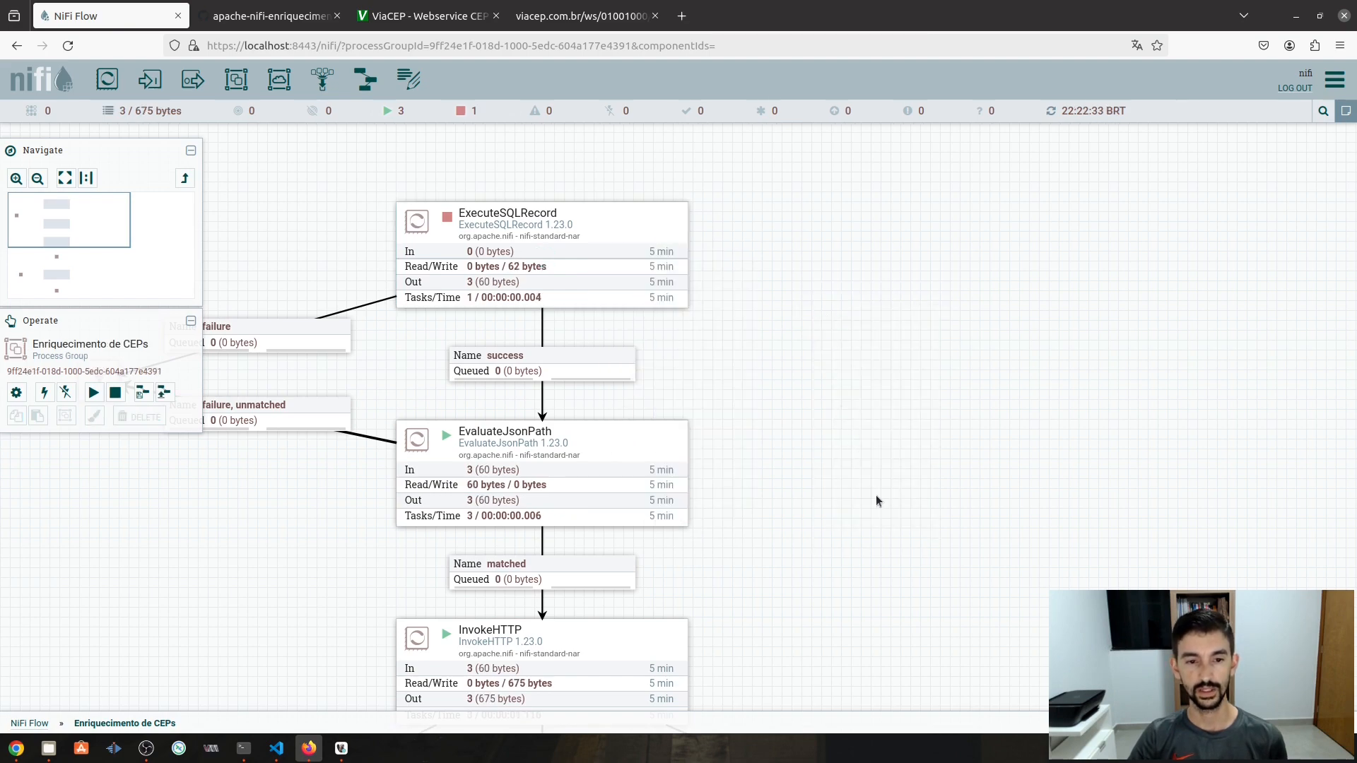
{"action": "left_click_drag", "start_coordinate": [877, 498], "coordinate": [927, 225]}
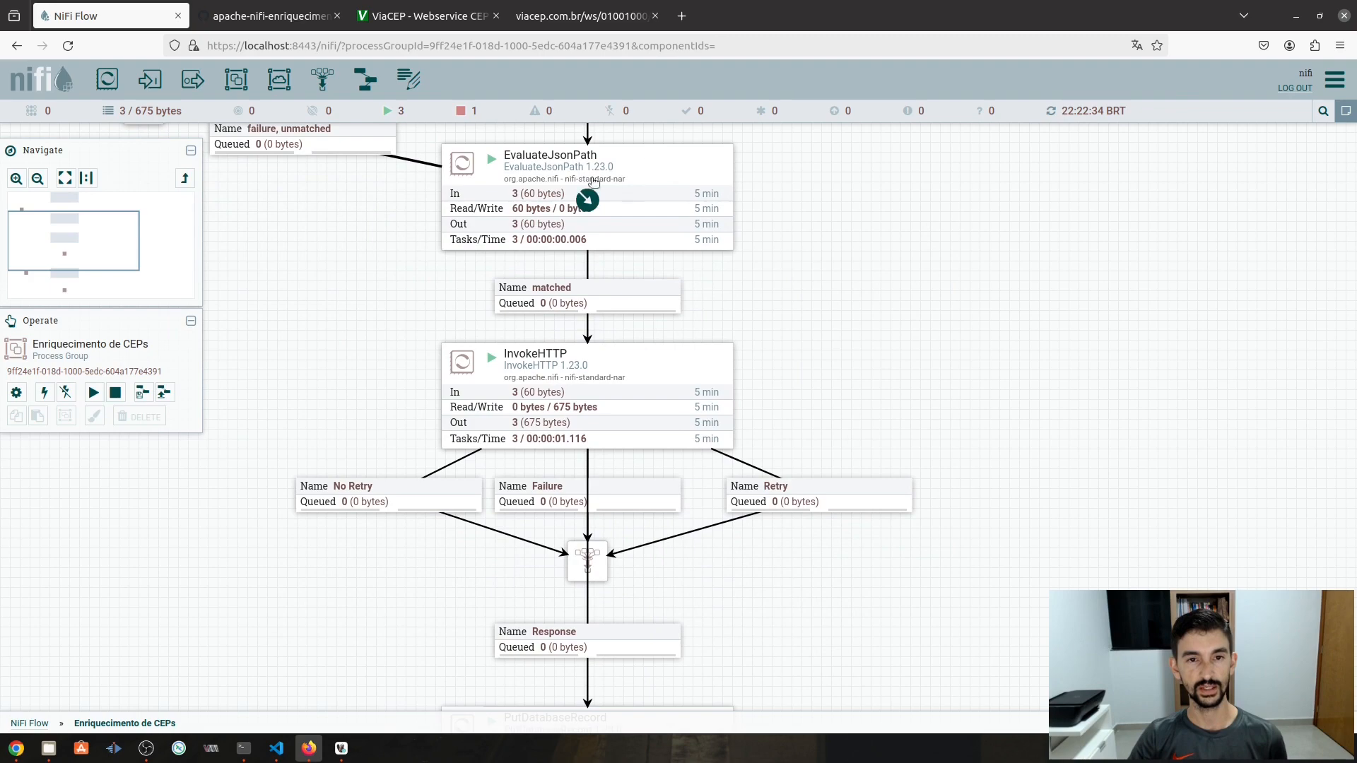
{"action": "left_click_drag", "start_coordinate": [879, 288], "coordinate": [876, 155]}
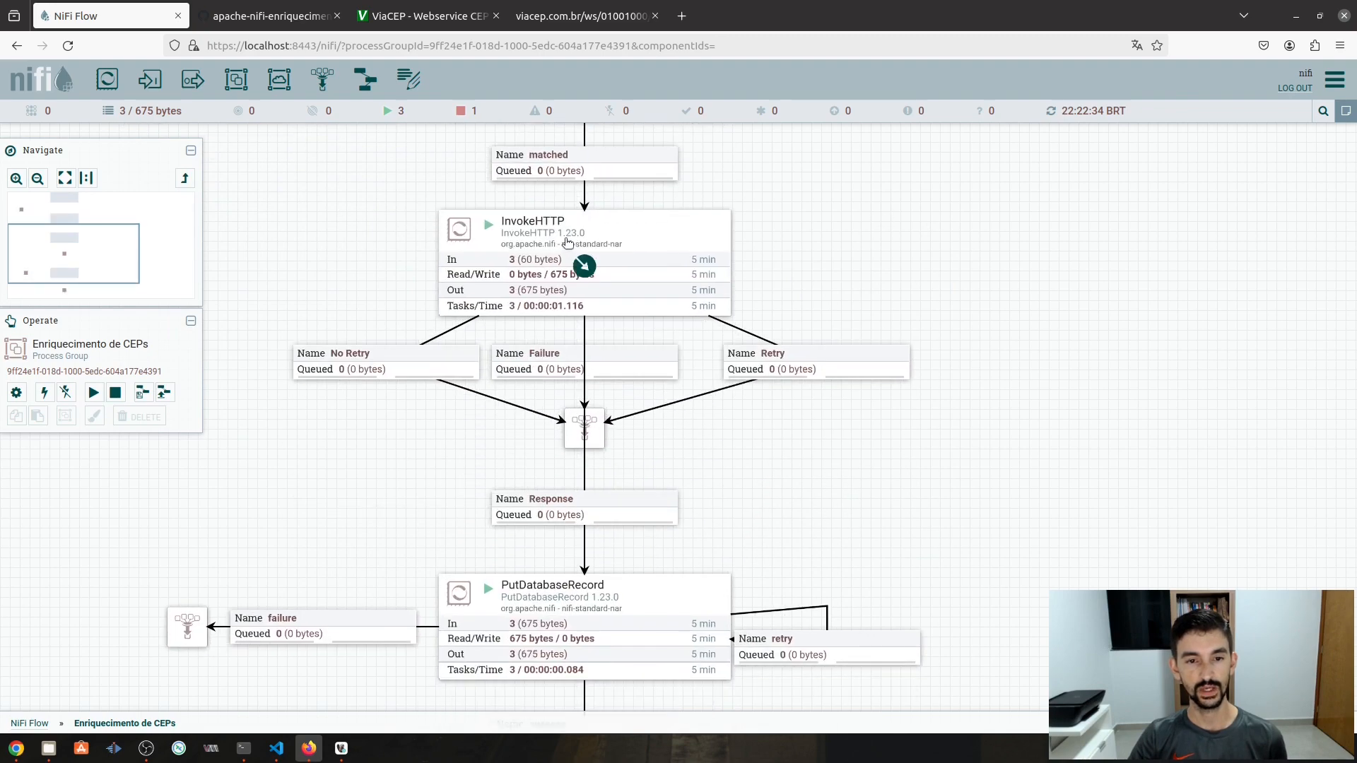
{"action": "left_click_drag", "start_coordinate": [876, 503], "coordinate": [836, 303]}
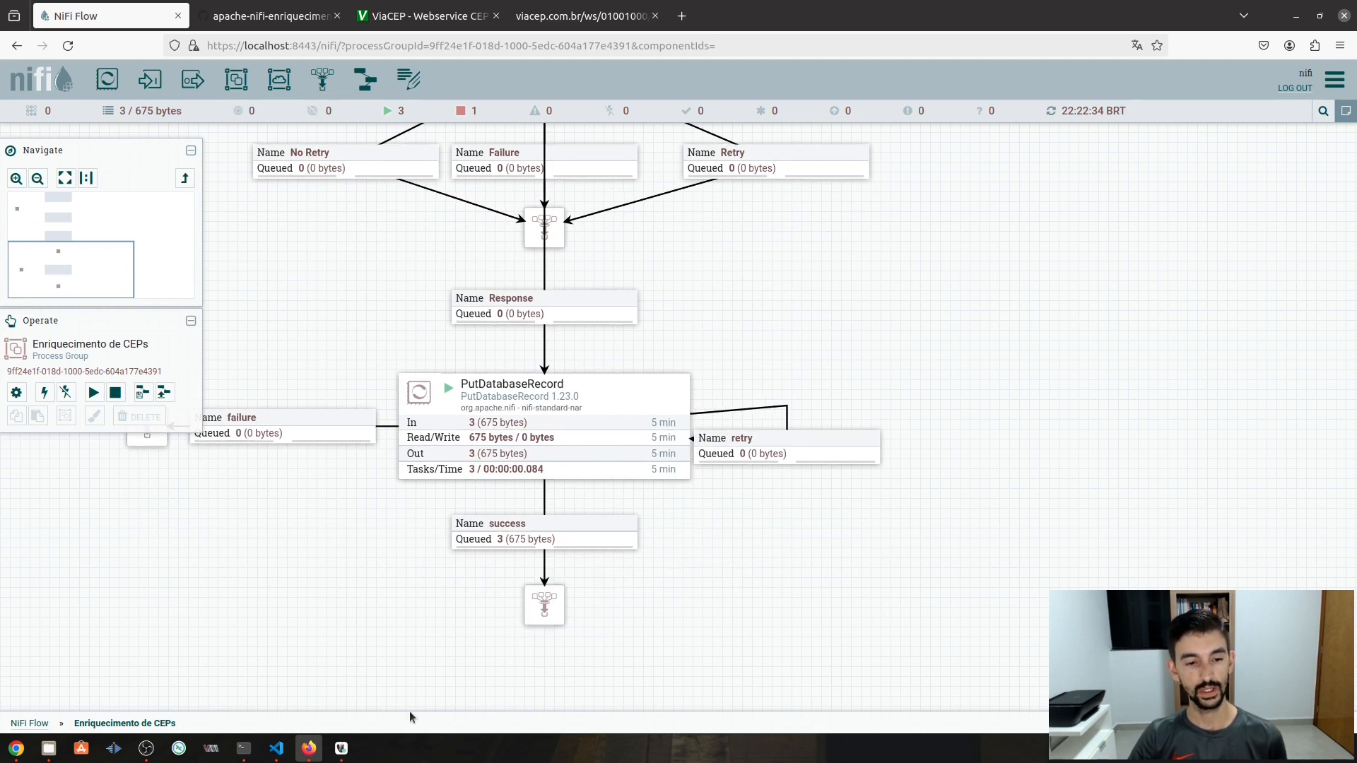
{"action": "left_click", "coordinate": [341, 748]}
{"action": "left_click", "coordinate": [570, 255]}
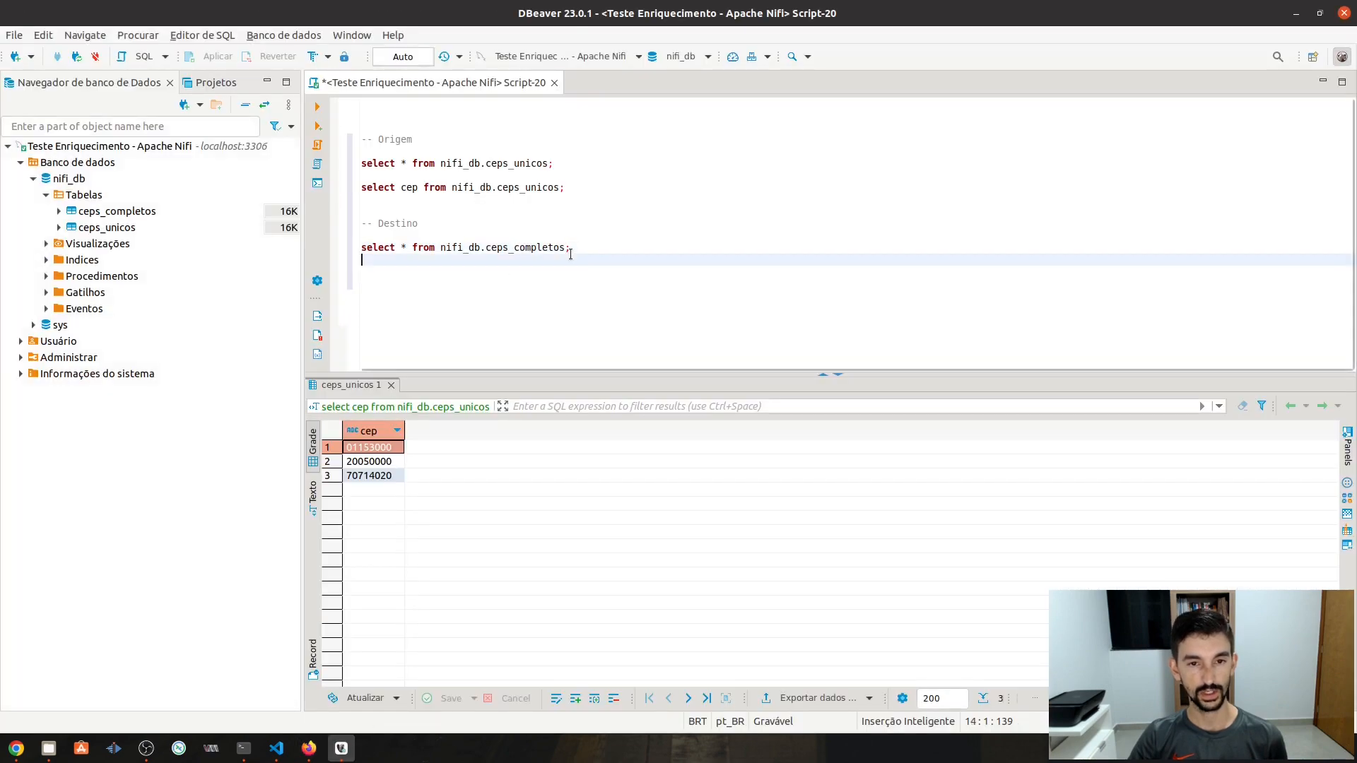
- Run the ceps_completos SELECT to show São Paulo, Rio de Janeiro and Brasília rows, then return to NiFi
{"action": "left_click", "coordinate": [585, 245]}
{"action": "key", "text": "ctrl+Return"}
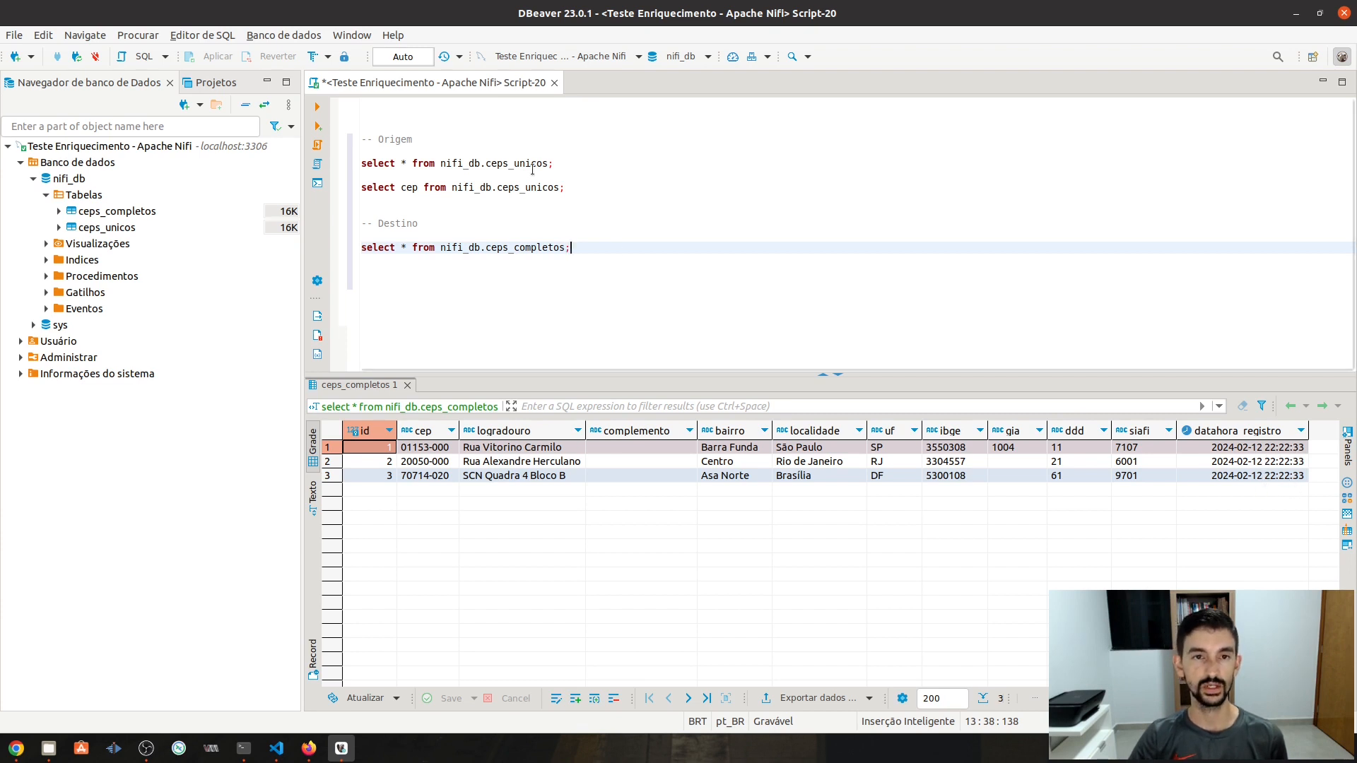
{"action": "key", "text": "alt+Tab"}
{"action": "left_click_drag", "start_coordinate": [811, 268], "coordinate": [871, 588]}
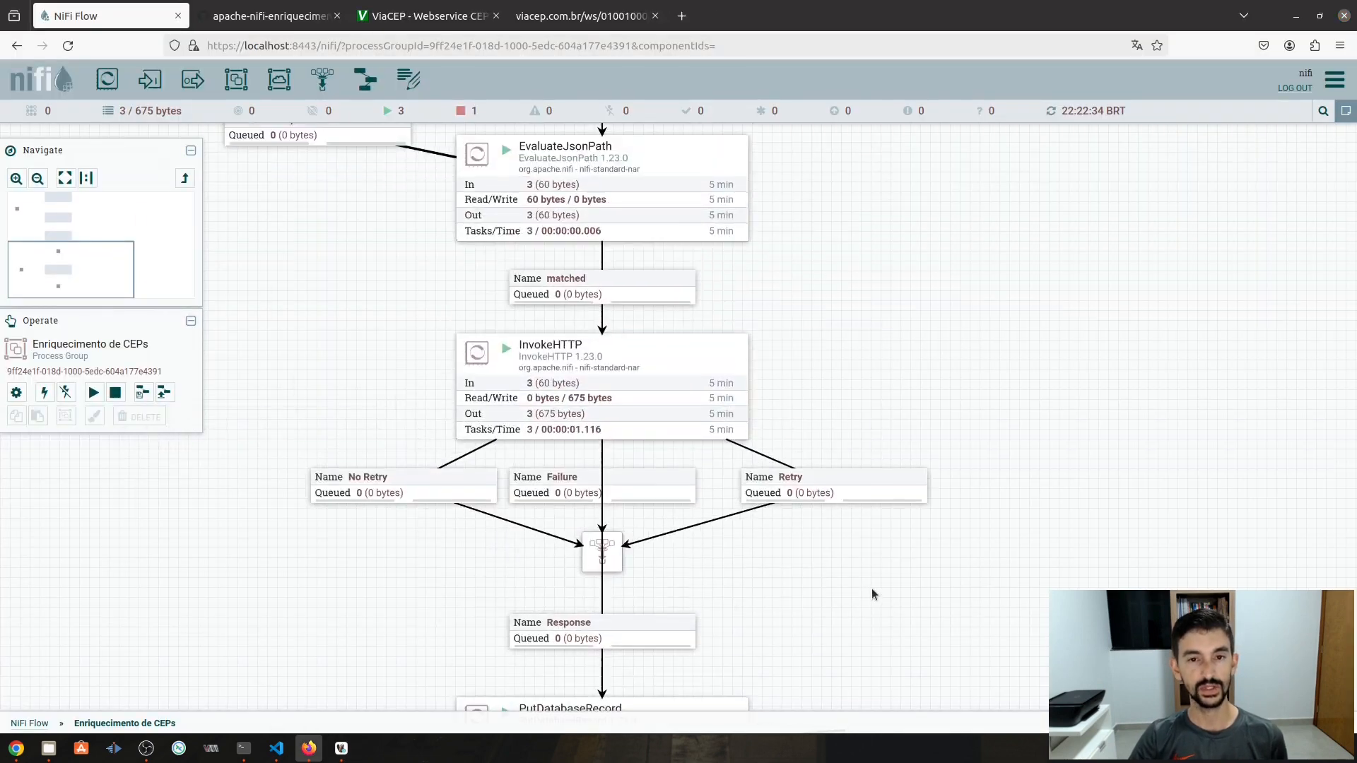
- Start the ExecuteSQLRecord processor and refresh the flow's processing statistics
{"action": "left_click_drag", "start_coordinate": [956, 291], "coordinate": [904, 573]}
{"action": "right_click", "coordinate": [591, 239]}
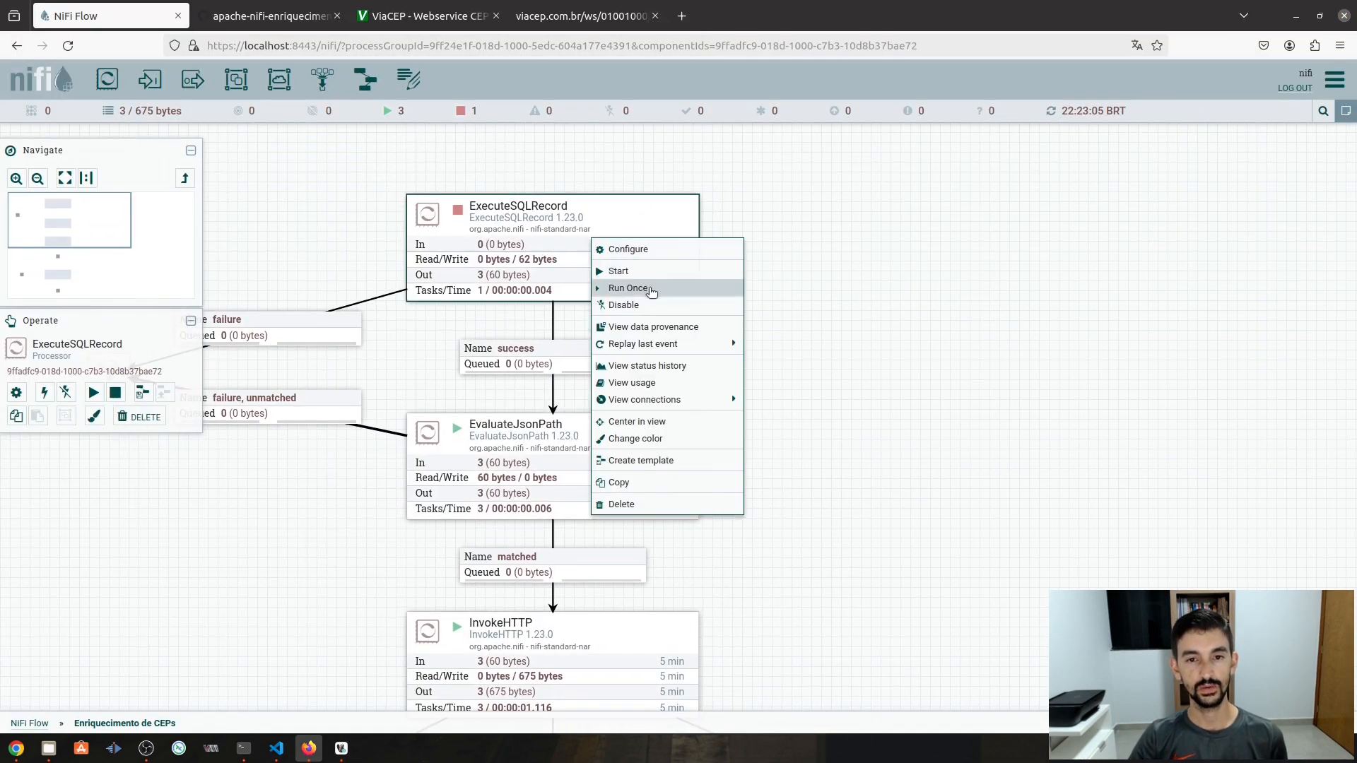
{"action": "left_click", "coordinate": [627, 272]}
{"action": "right_click", "coordinate": [858, 279]}
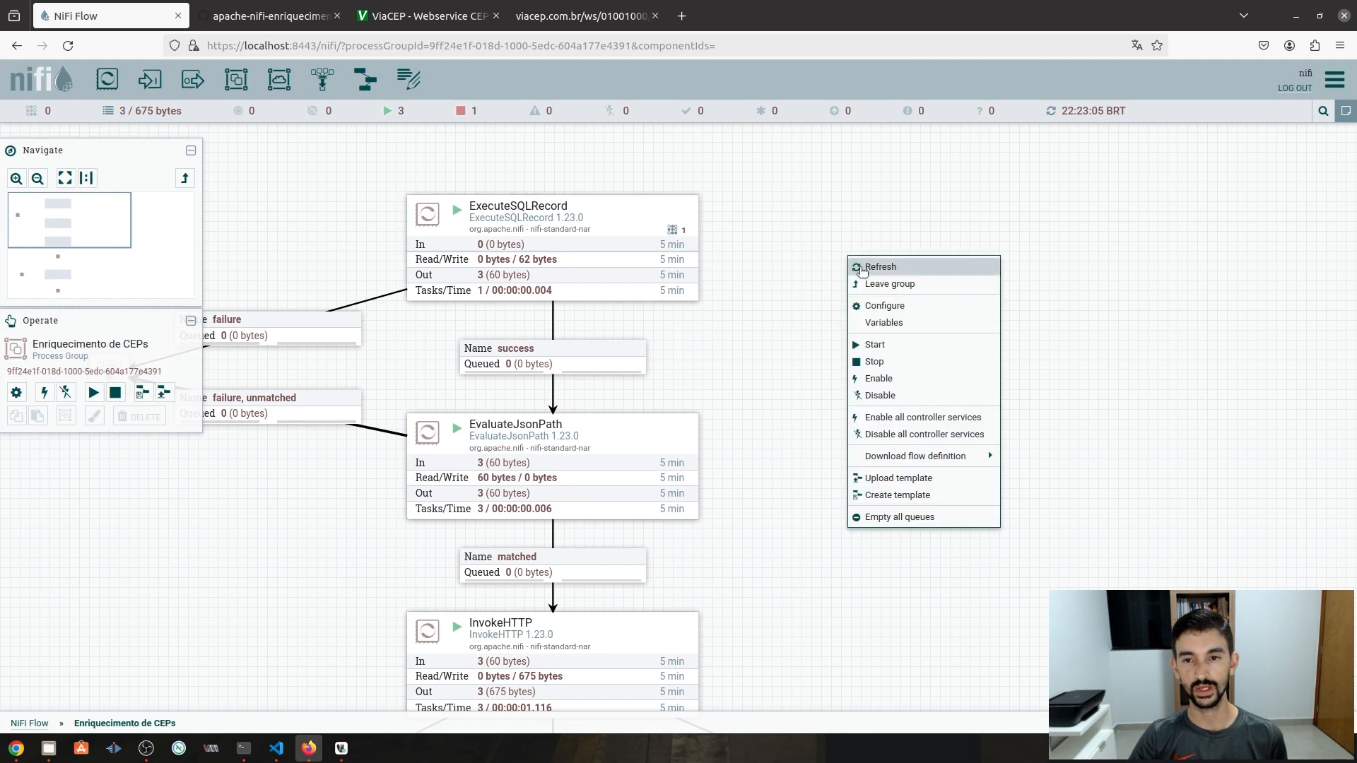
{"action": "left_click", "coordinate": [876, 265]}
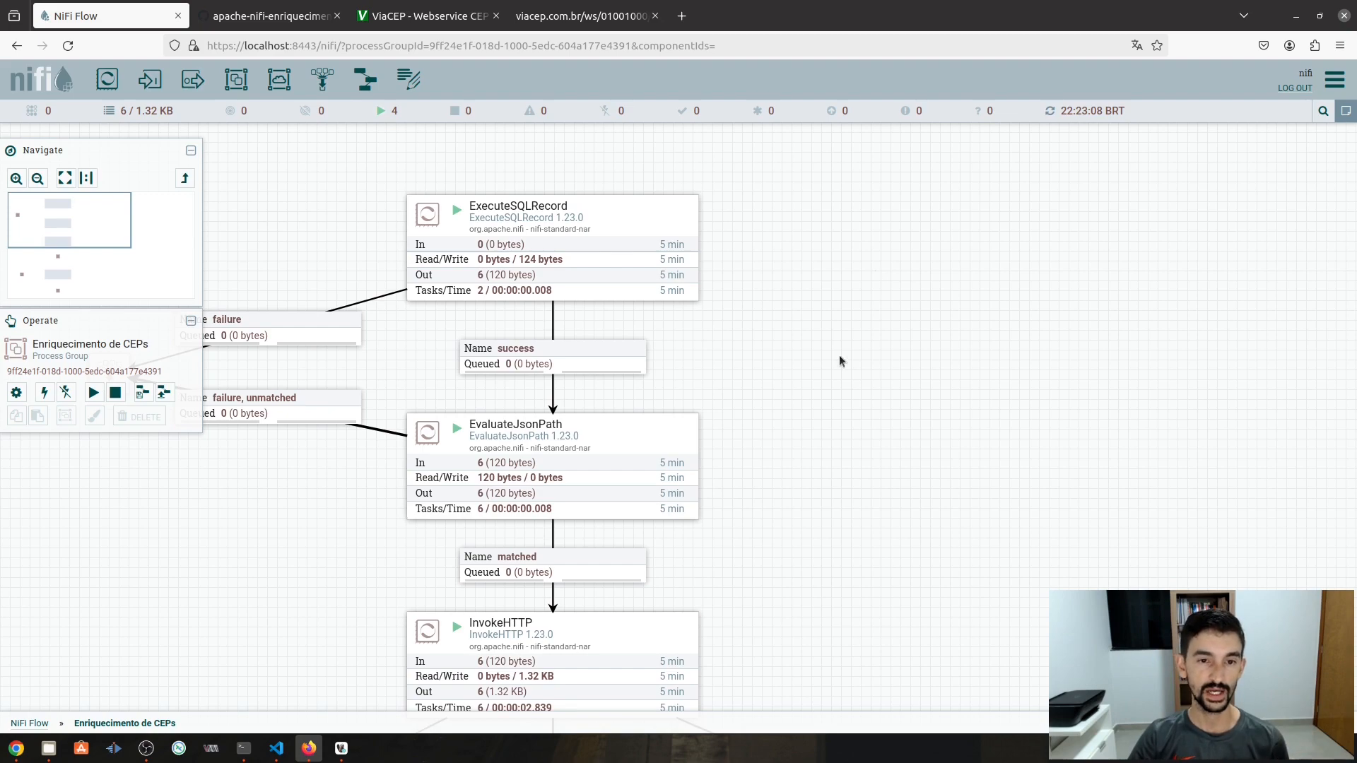
- Review the running flow, then go back to the root NiFi Flow and the GitHub tab
{"action": "scroll", "coordinate": [830, 368], "scroll_direction": "down", "scroll_amount": 3}
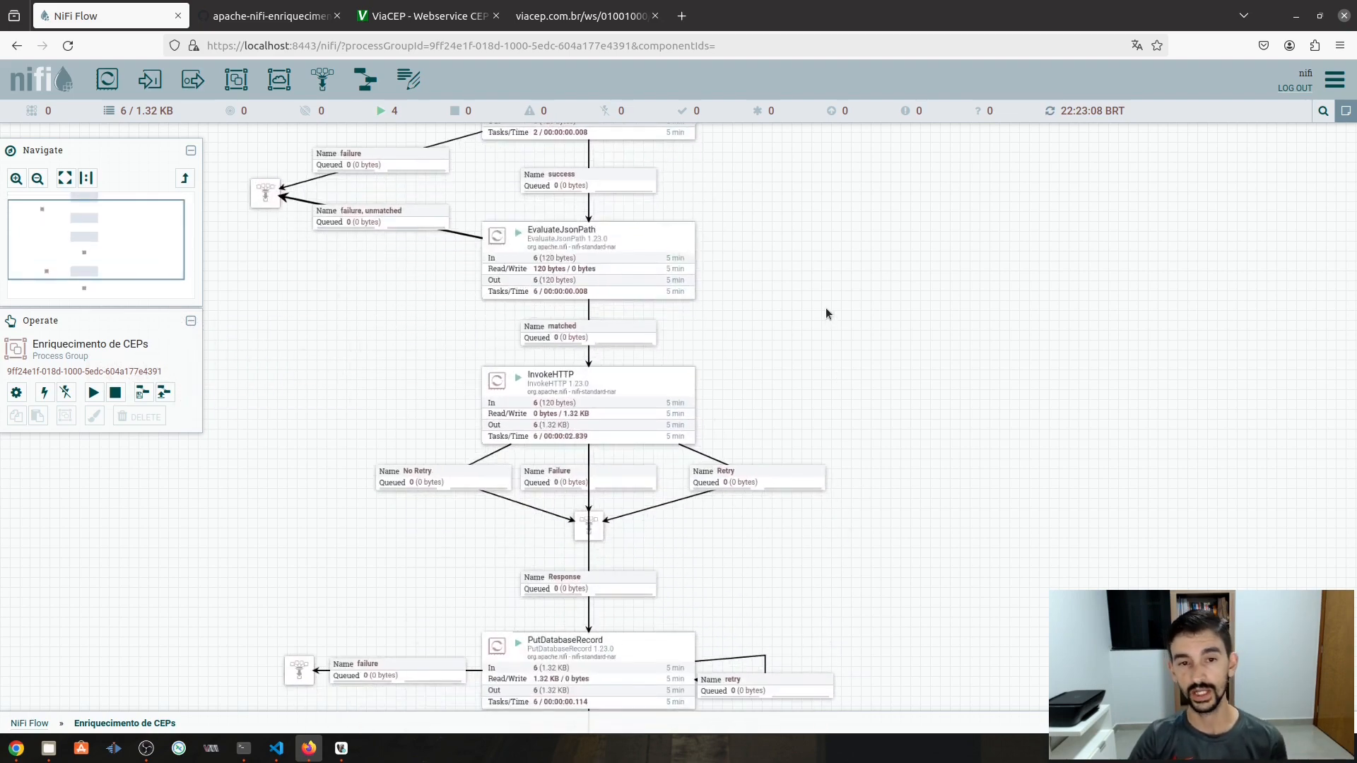
{"action": "left_click_drag", "start_coordinate": [820, 321], "coordinate": [846, 358]}
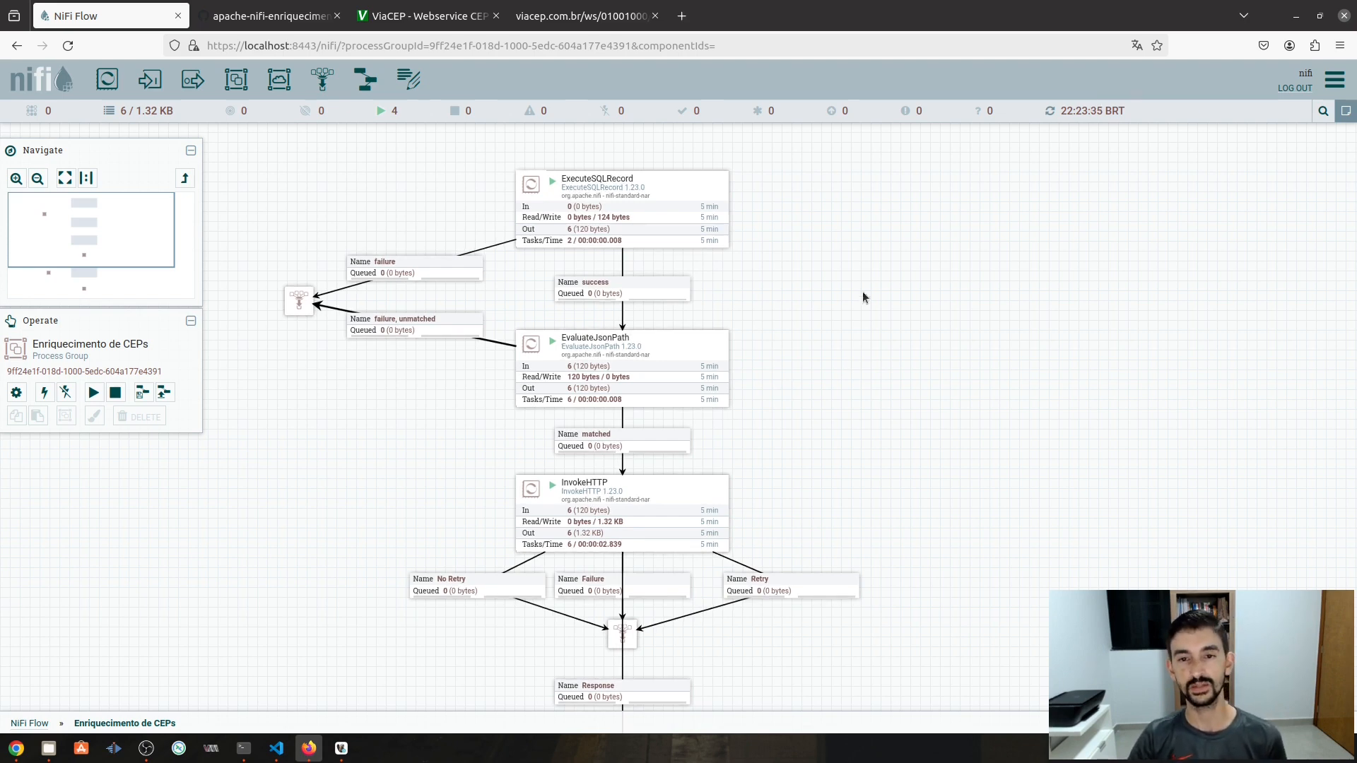
{"action": "left_click_drag", "start_coordinate": [862, 291], "coordinate": [864, 418]}
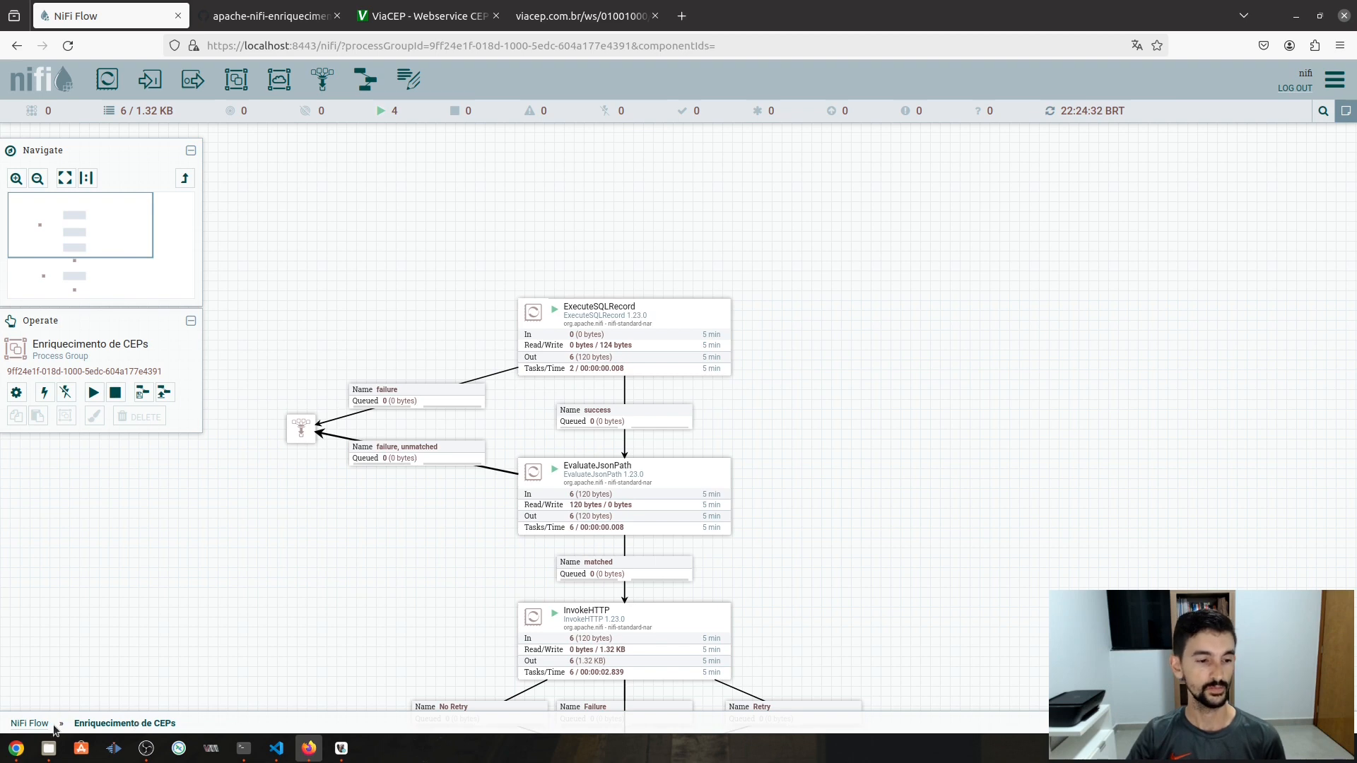
{"action": "left_click", "coordinate": [29, 723]}
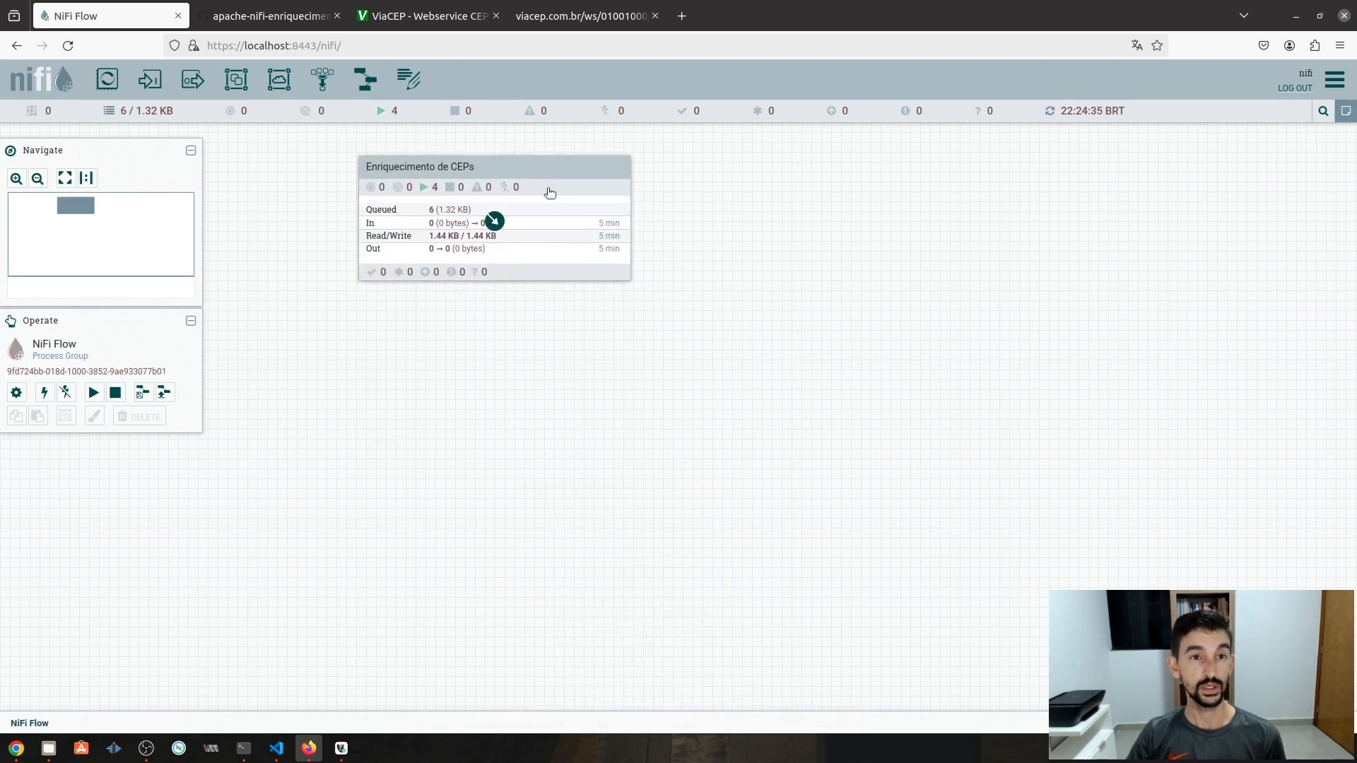
{"action": "left_click", "coordinate": [282, 22]}
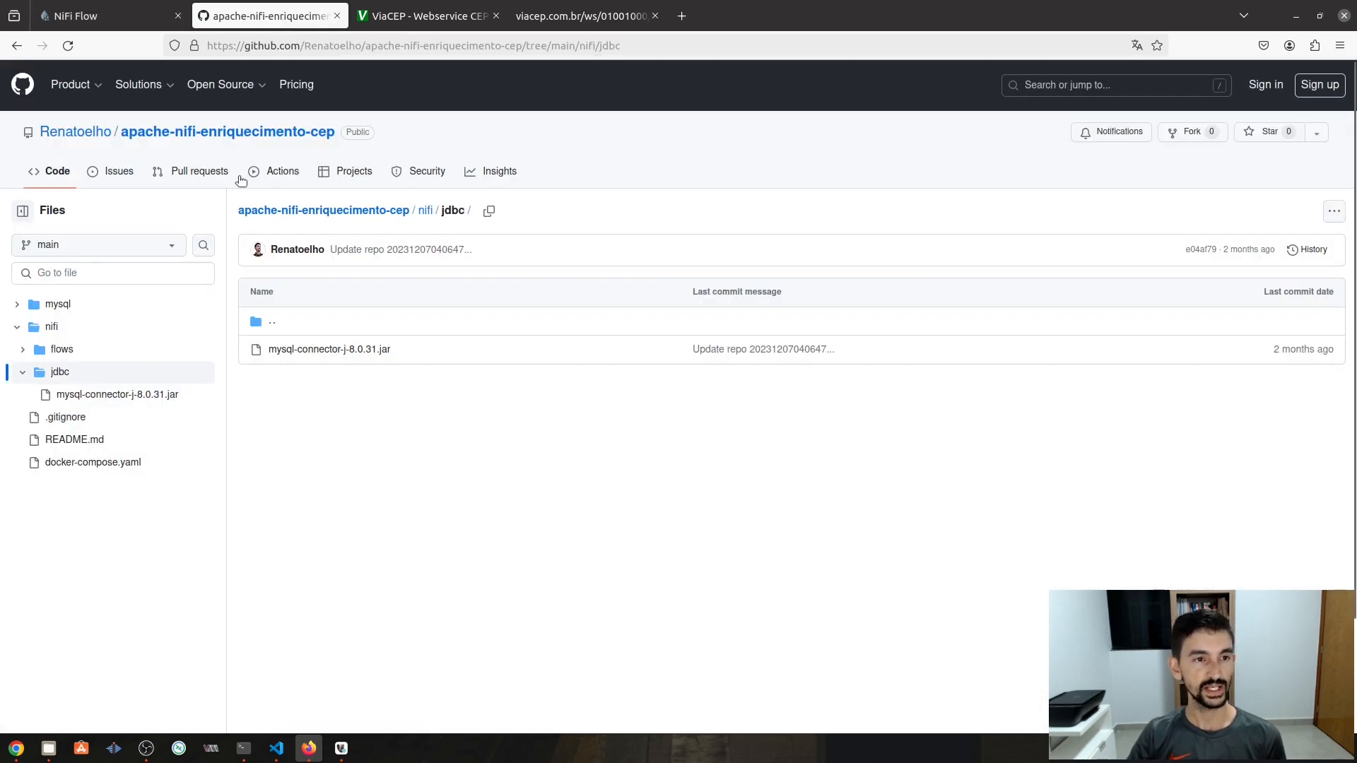
- Open the apache-nifi-enriquecimento-cep repository's main page in GitHub
{"action": "left_click", "coordinate": [185, 131]}
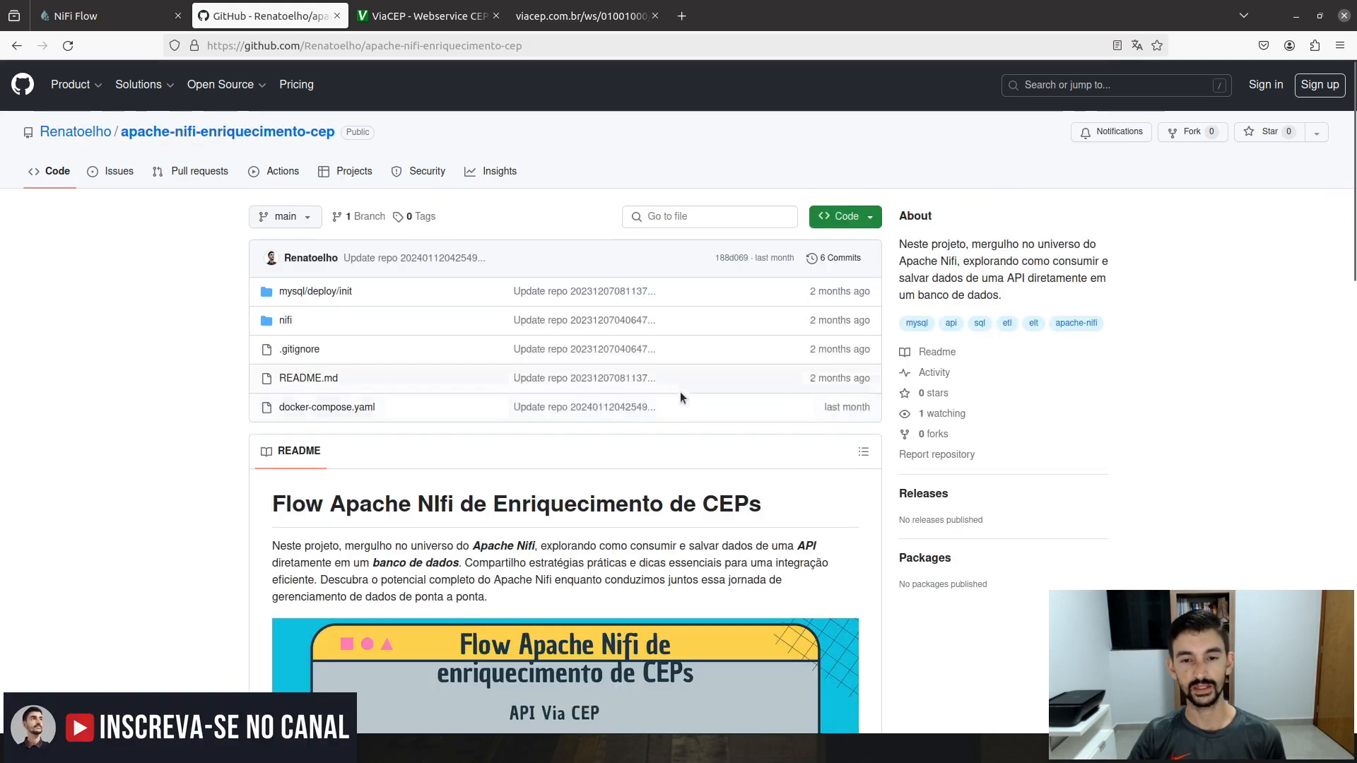
{"action": "scroll", "coordinate": [686, 410], "scroll_direction": "down", "scroll_amount": 2}
{"action": "scroll", "coordinate": [686, 410], "scroll_direction": "up", "scroll_amount": 2}
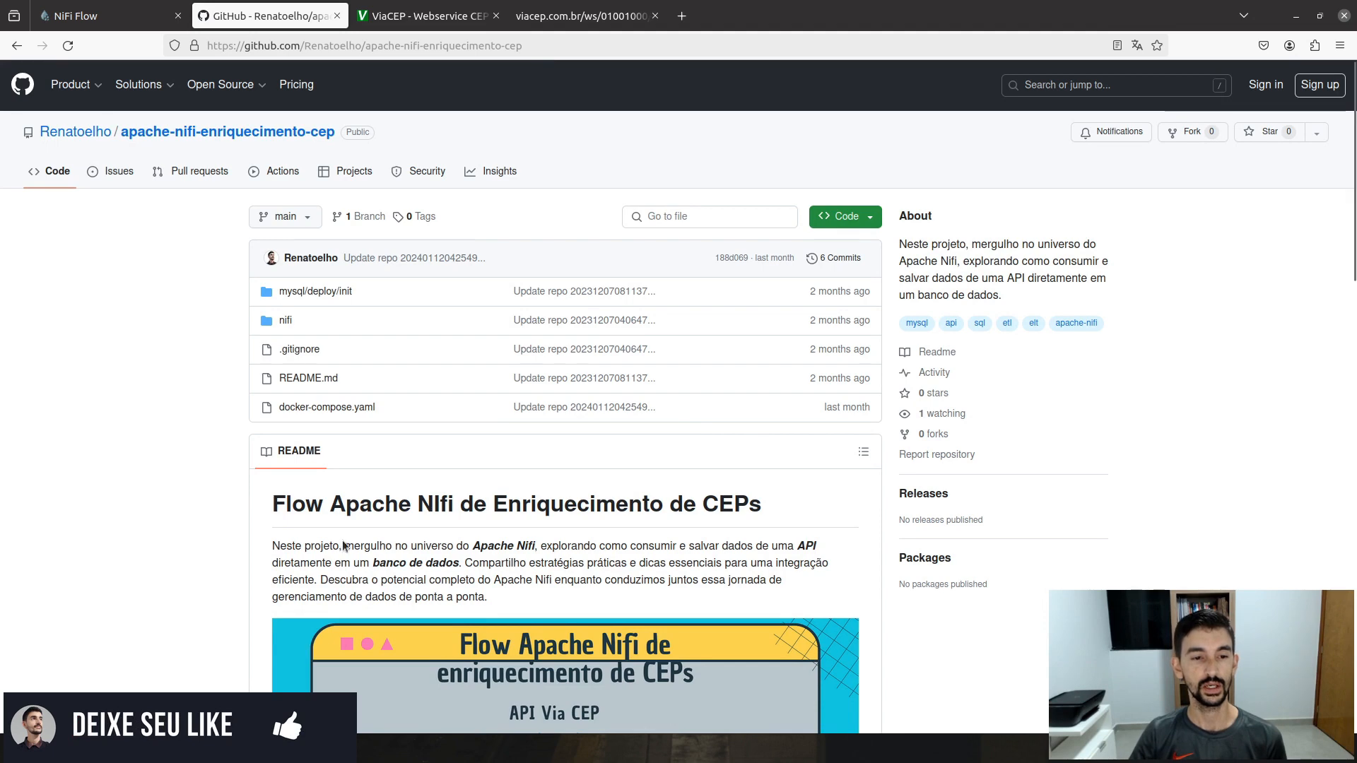
{"action": "scroll", "coordinate": [373, 567], "scroll_direction": "down", "scroll_amount": 3}
{"action": "scroll", "coordinate": [374, 567], "scroll_direction": "up", "scroll_amount": 3}
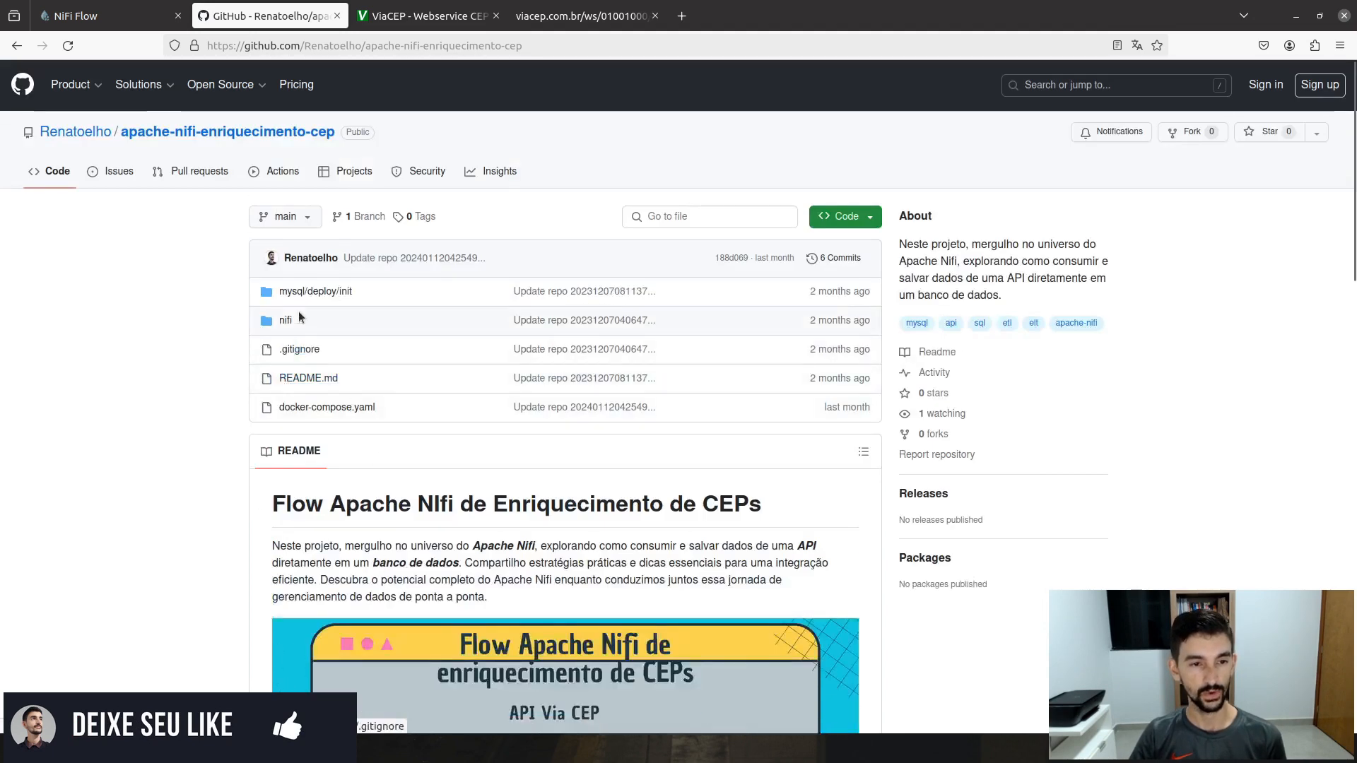
- Check the nifi folder, then return to the repository root and scroll the README to Requisitos
{"action": "left_click", "coordinate": [291, 324]}
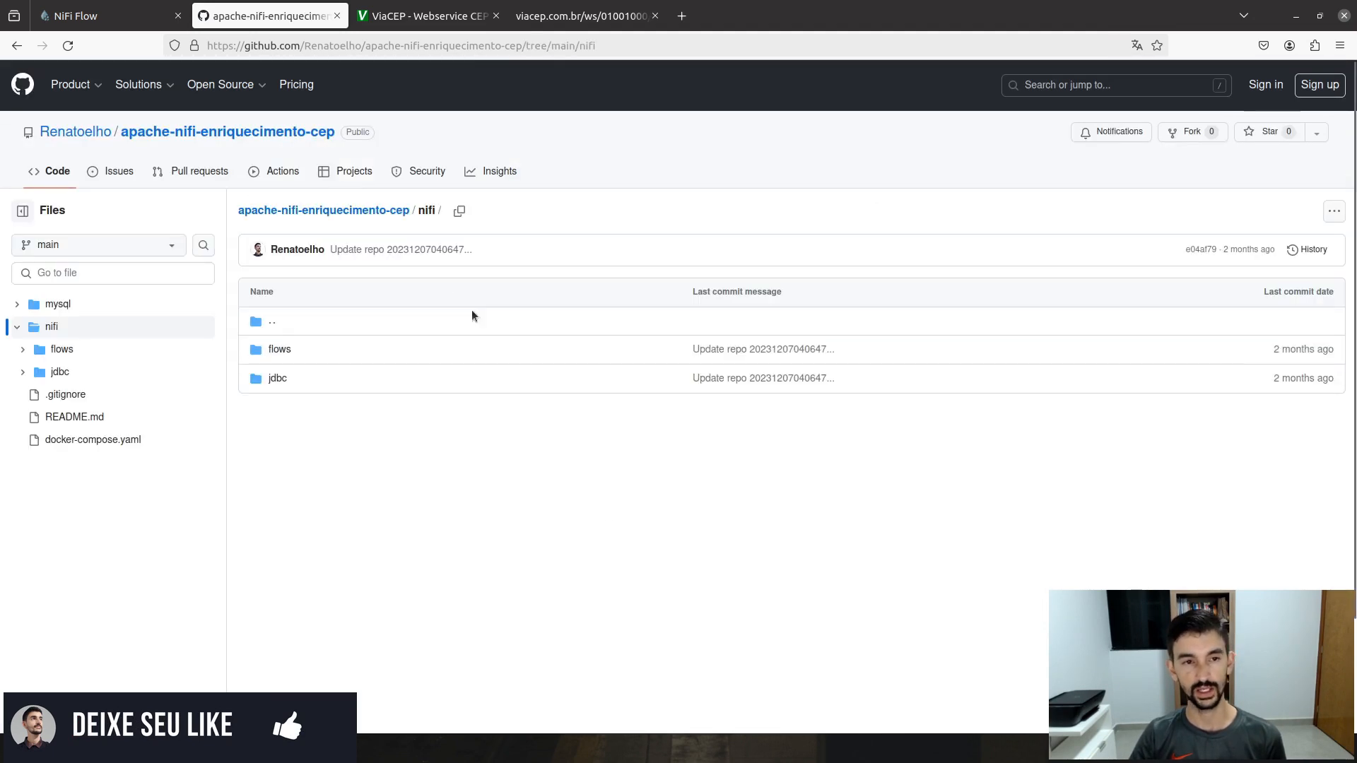
{"action": "left_click", "coordinate": [351, 211]}
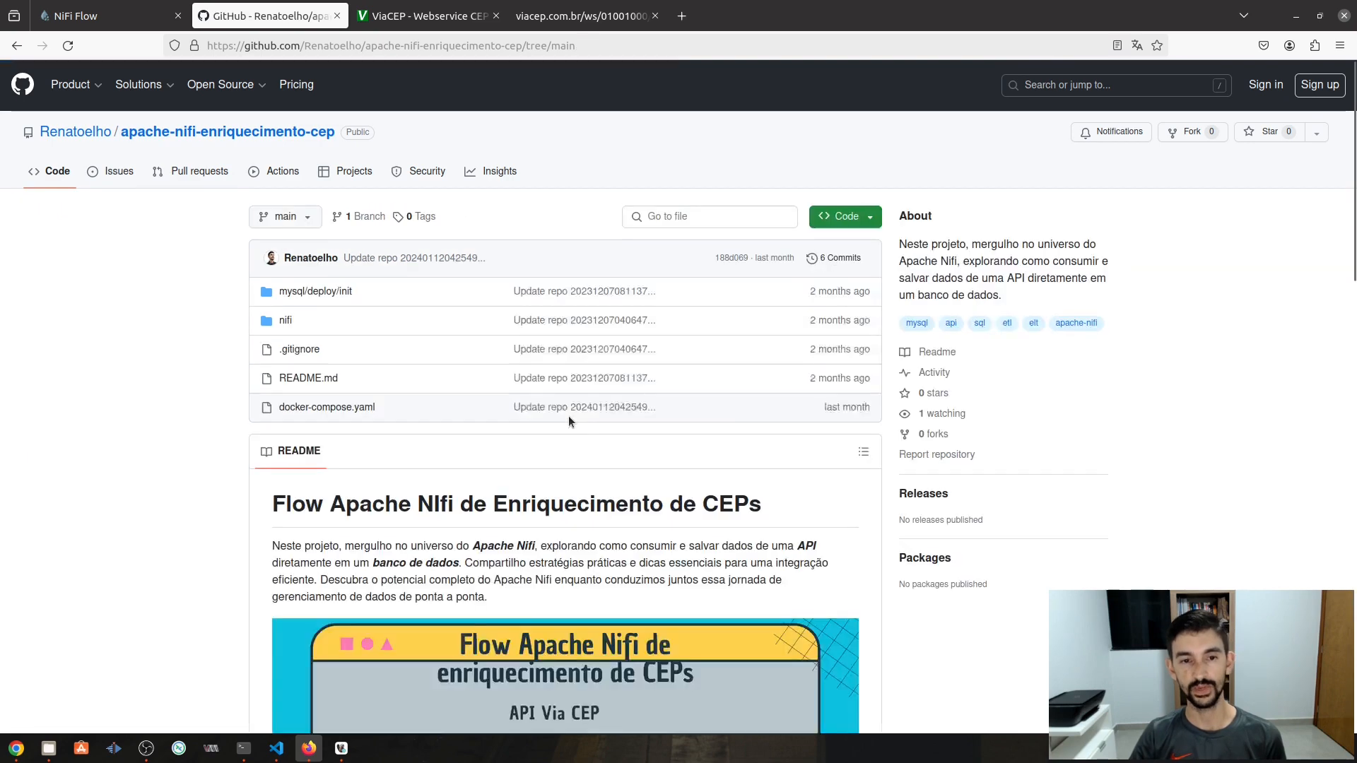
{"action": "scroll", "coordinate": [629, 509], "scroll_direction": "down", "scroll_amount": 10}
{"action": "scroll", "coordinate": [629, 512], "scroll_direction": "down", "scroll_amount": 6}
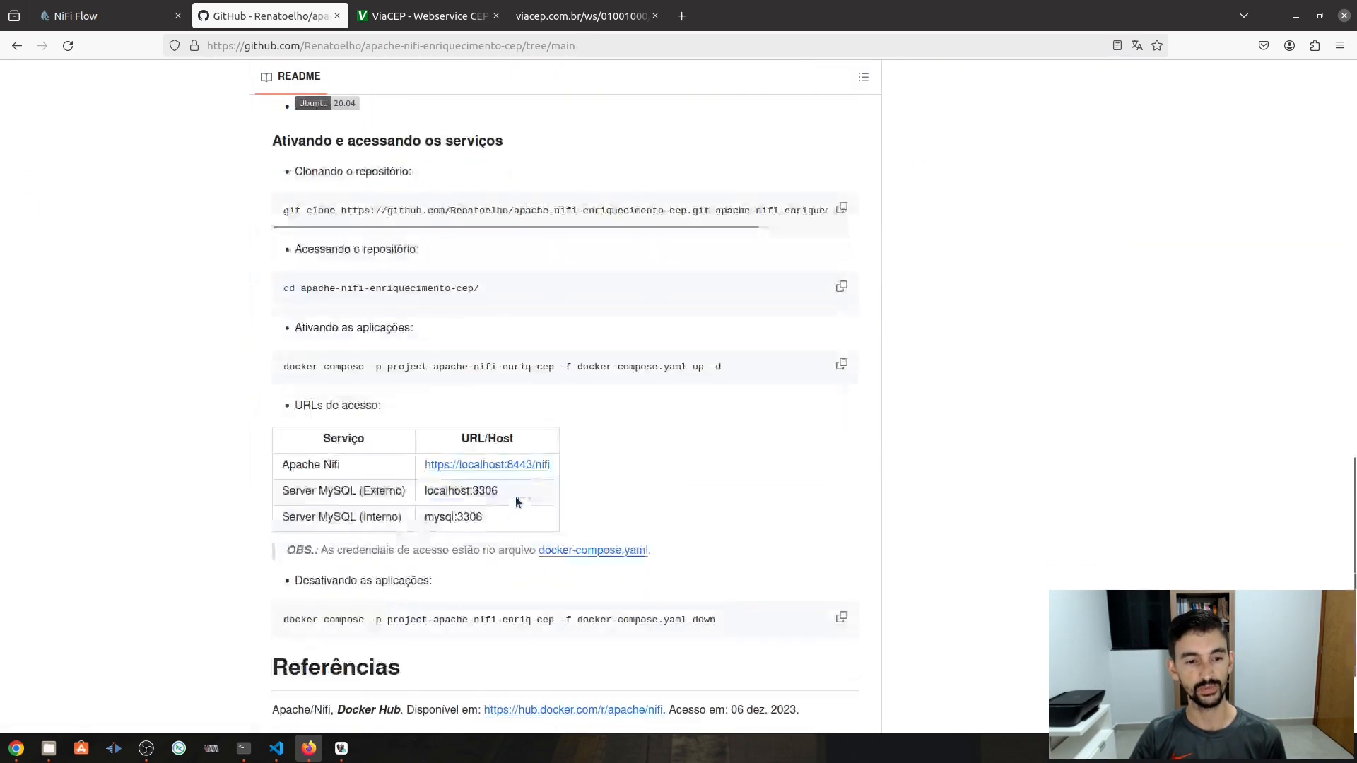
{"action": "scroll", "coordinate": [502, 514], "scroll_direction": "down", "scroll_amount": 1}
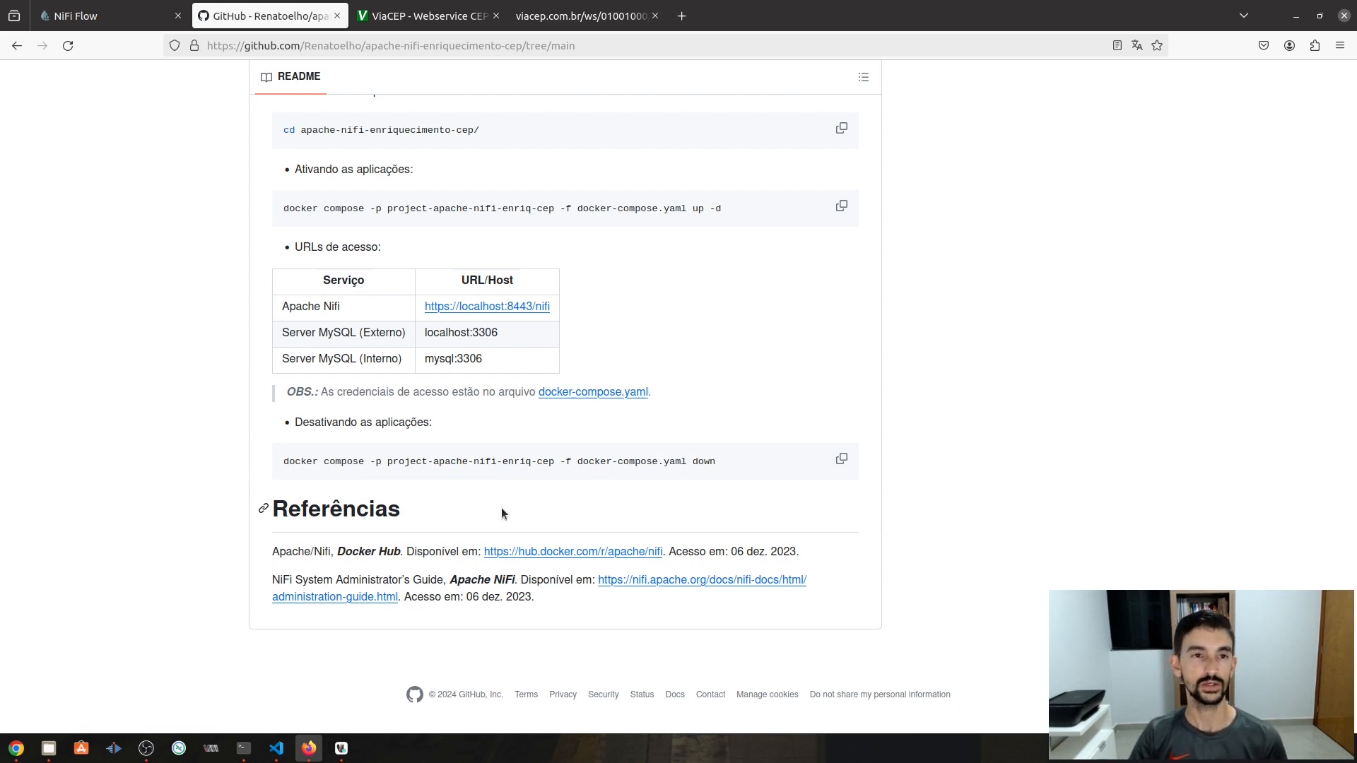
{"action": "scroll", "coordinate": [760, 498], "scroll_direction": "up", "scroll_amount": 5}
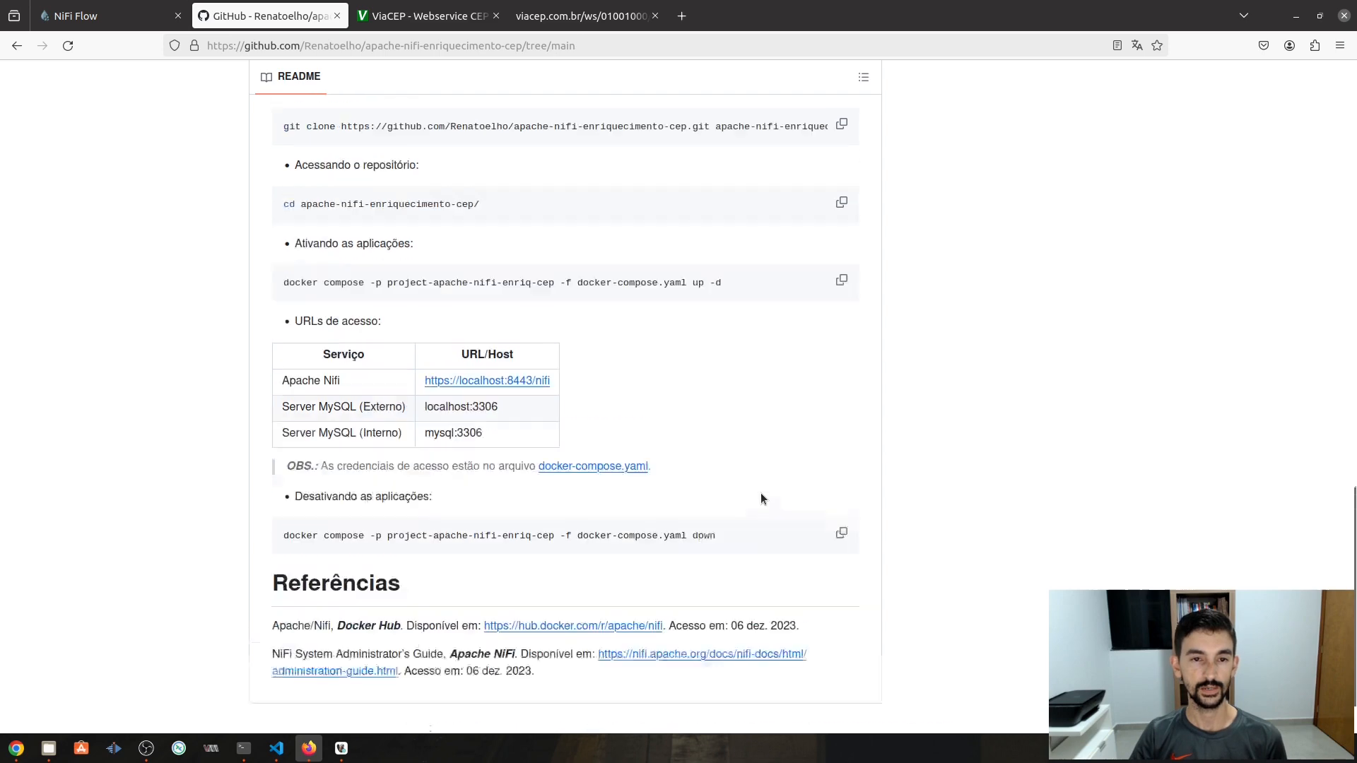